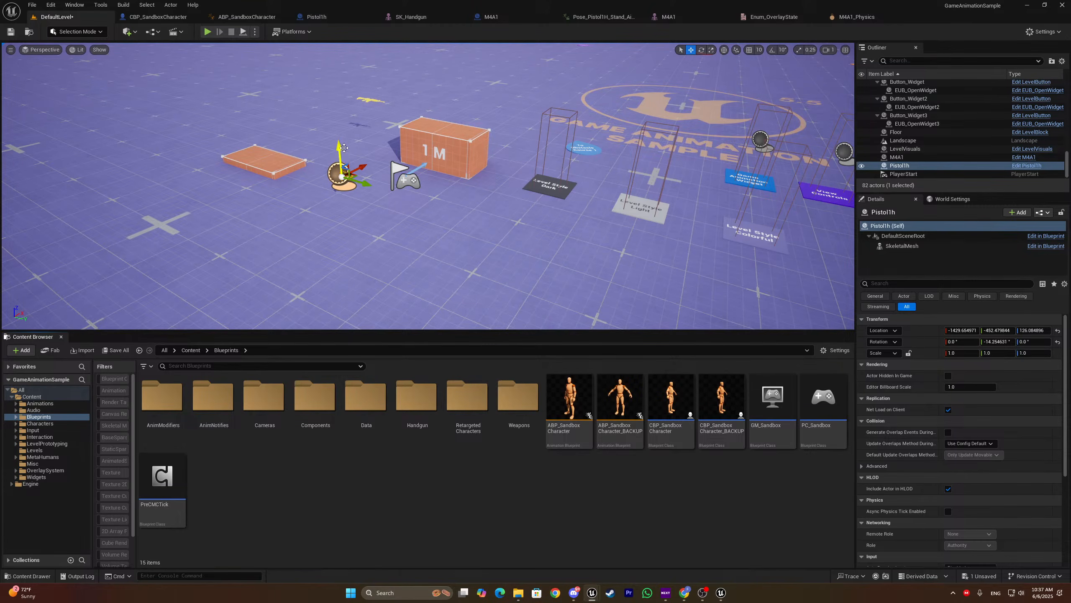
# Play the level, walk the character around the pistol to test the weapon pickup, and end the play session
pyautogui.click(207, 32)
pyautogui.press('w')
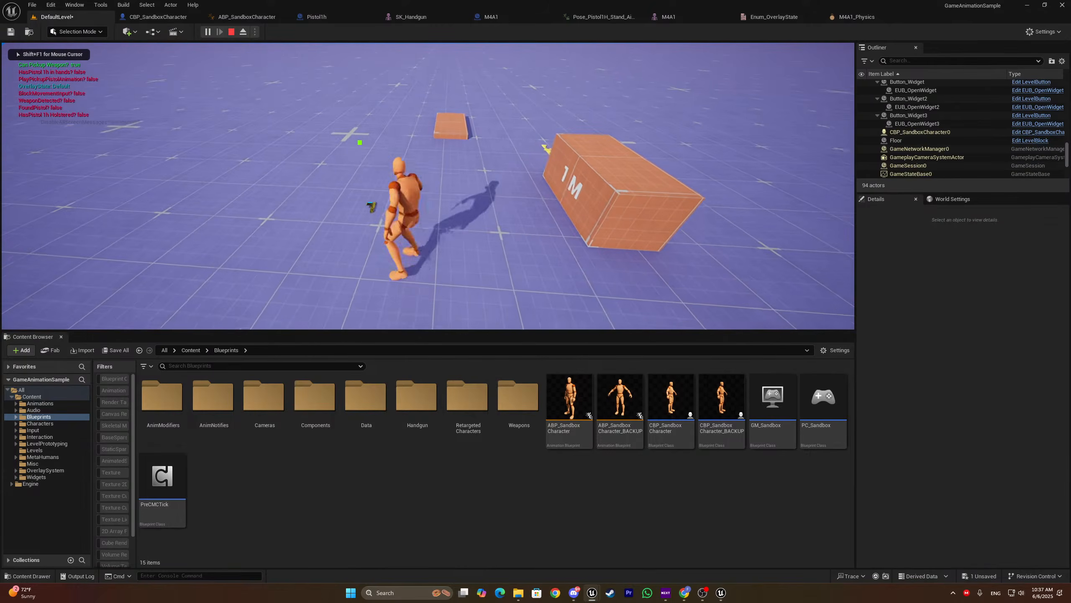
pyautogui.press('a')
pyautogui.press('s')
pyautogui.press('e')
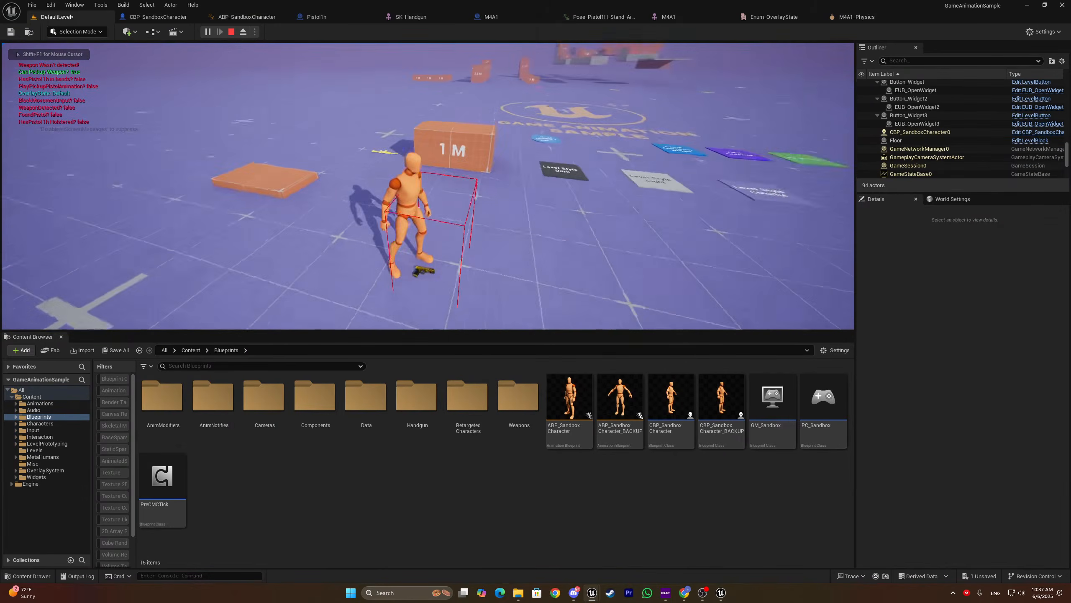
pyautogui.press('s')
pyautogui.press('d')
pyautogui.press('w')
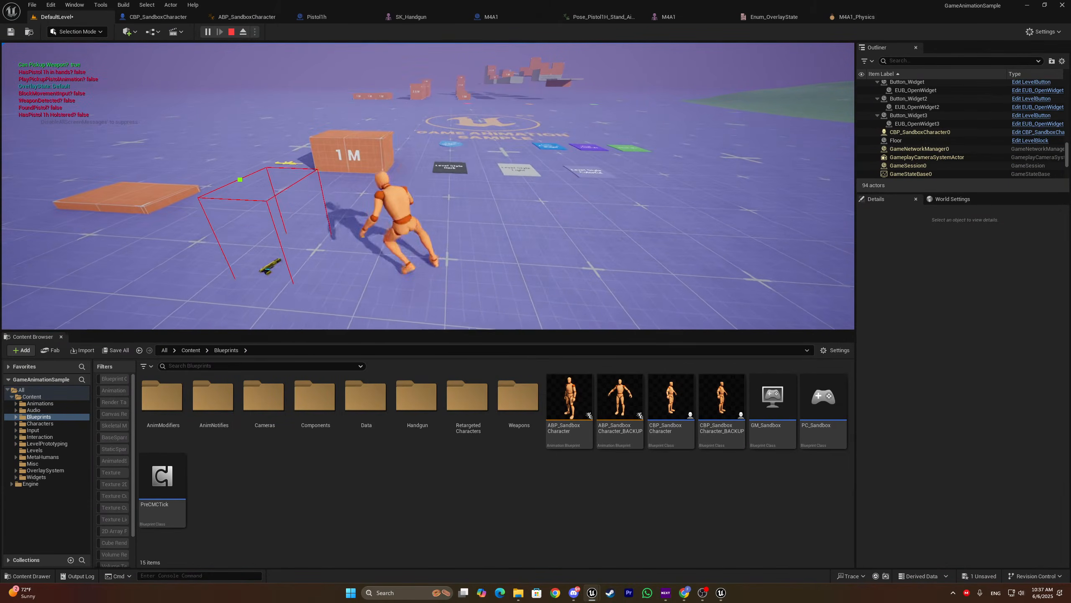
pyautogui.press('s')
pyautogui.press('a')
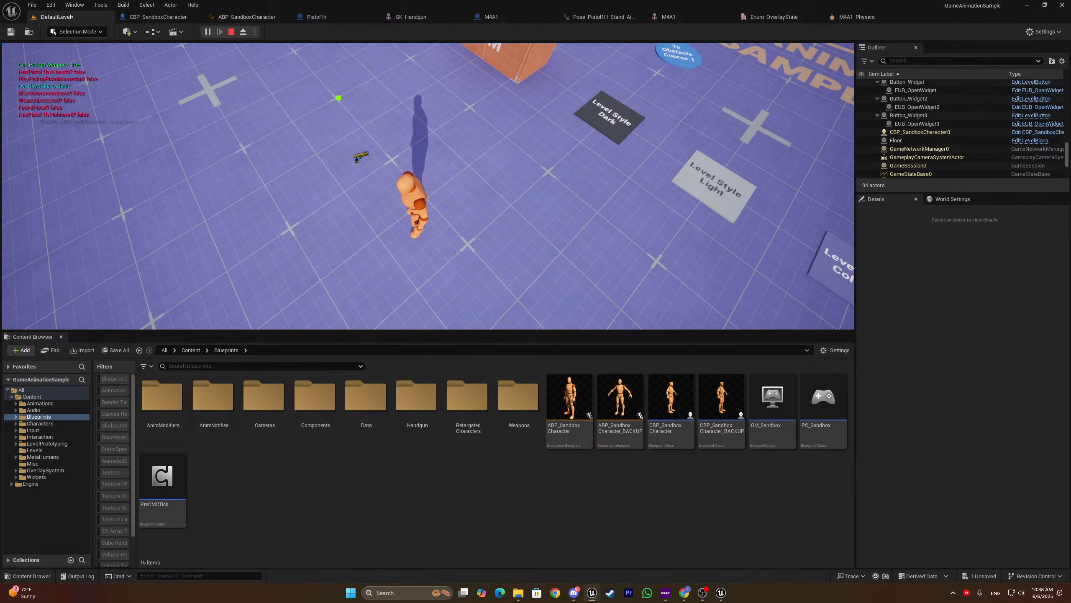
pyautogui.press('a')
pyautogui.press('d')
pyautogui.press('a')
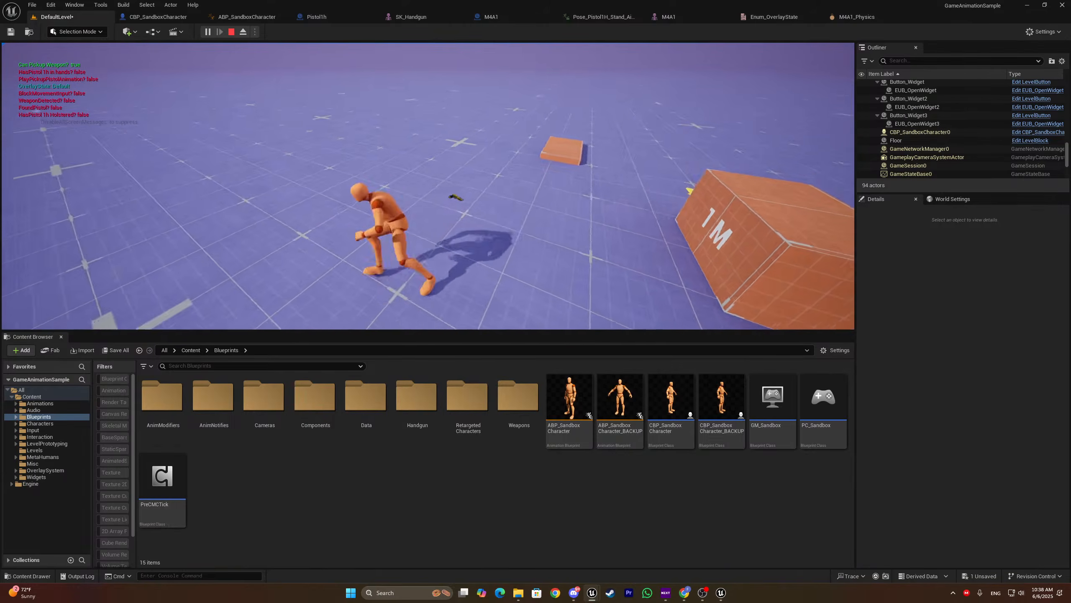
pyautogui.press('Escape')
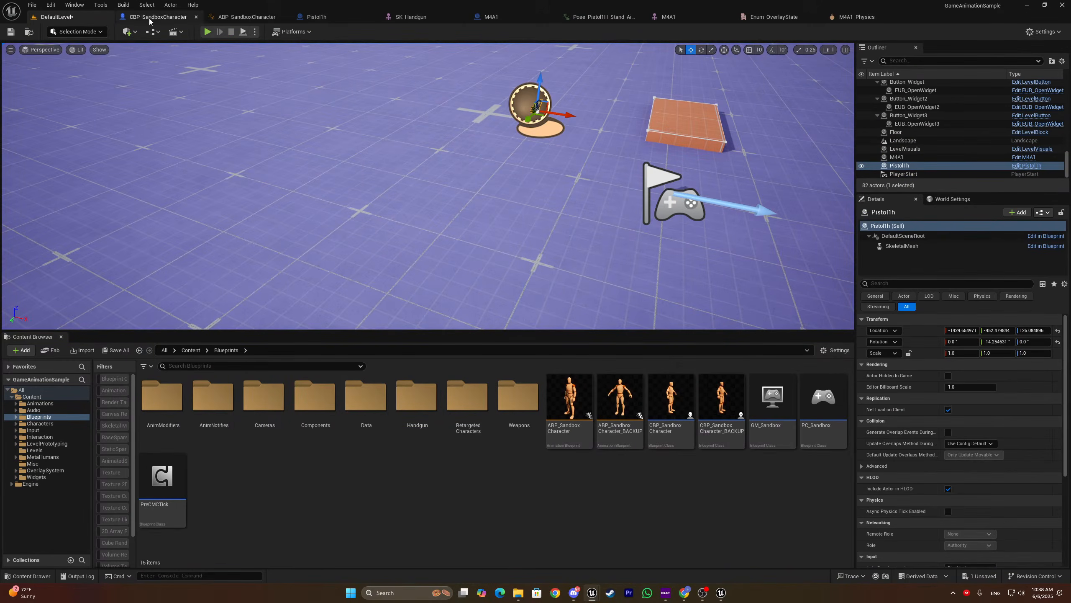
# Place the Pistol1h blueprint beside CBP_SandboxCharacter in the editor order and show its event graph
pyautogui.click(149, 16)
pyautogui.scroll(-6, 507, 136)
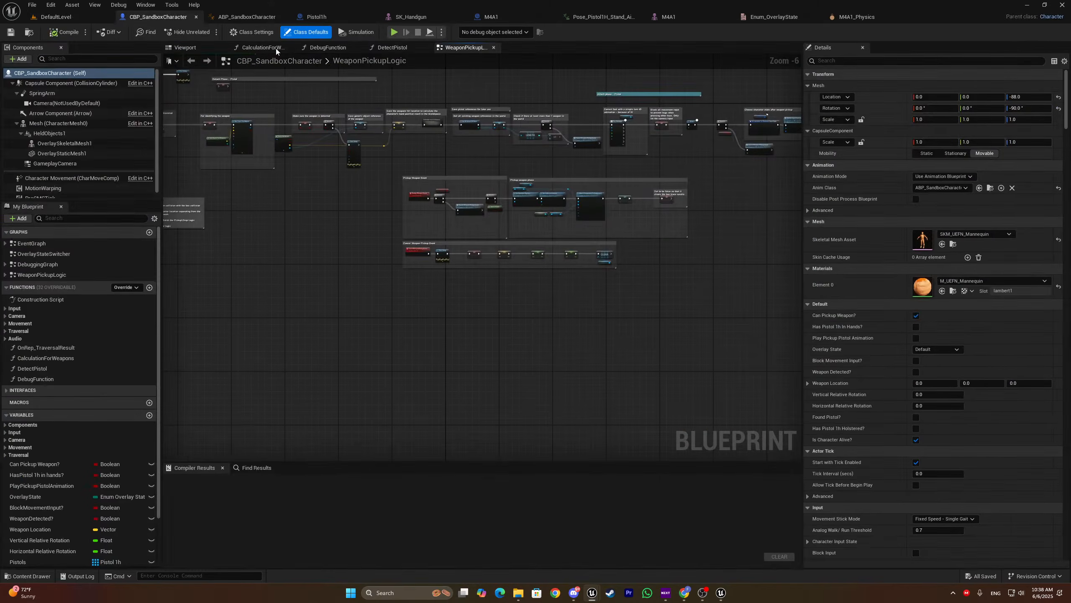
pyautogui.moveTo(317, 16); pyautogui.dragTo(230, 17)
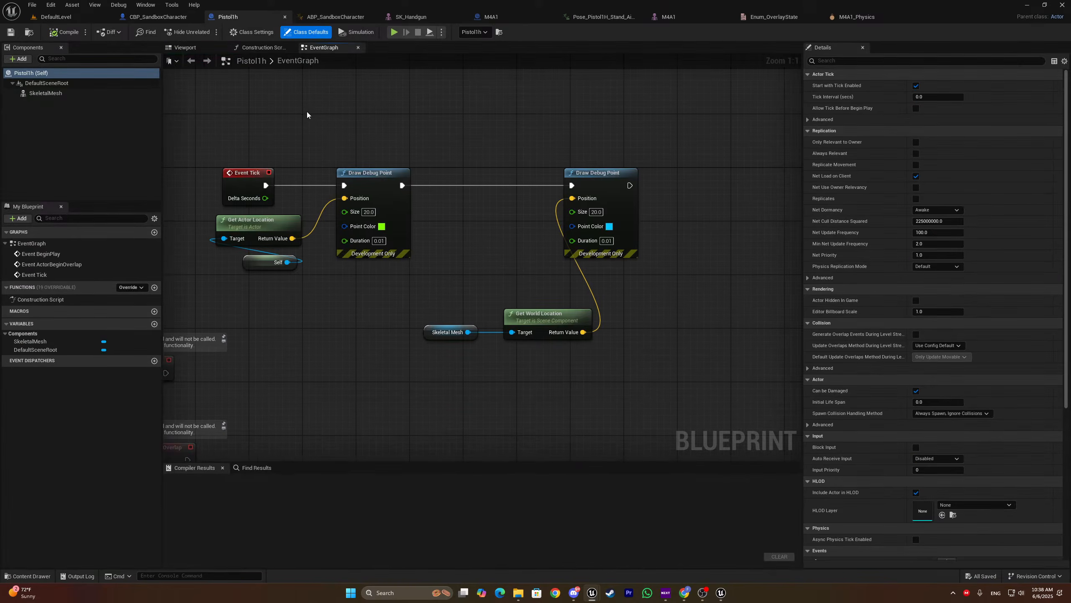
pyautogui.scroll(-3, 319, 103)
pyautogui.moveTo(341, 115); pyautogui.dragTo(425, 173, button='right')
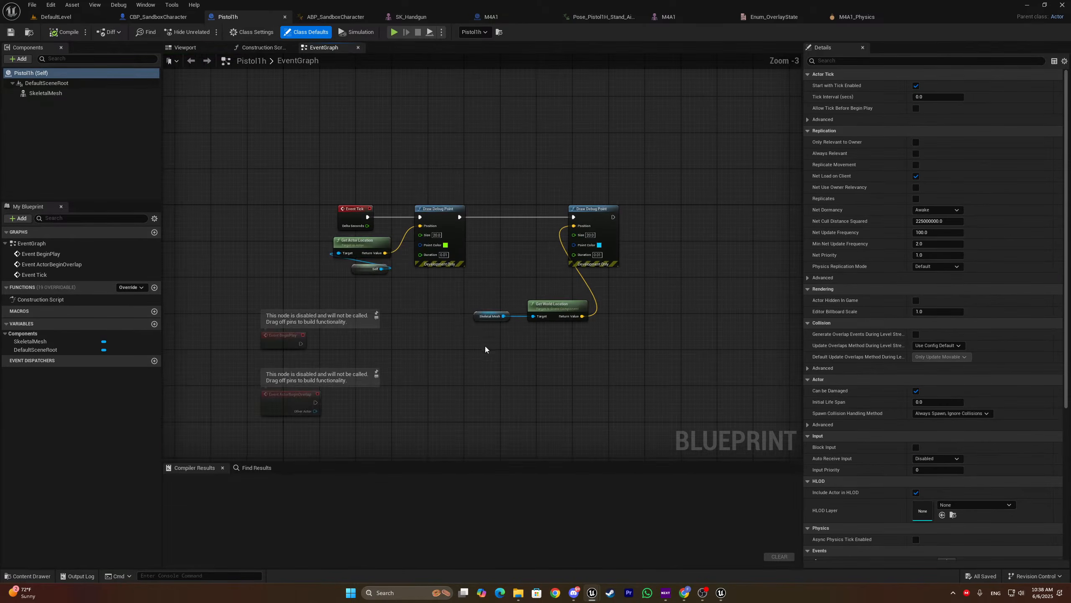
# Arrange the Get Actor Location and Get World Location nodes, with their target references, beneath their respective Draw Debug Point nodes
pyautogui.moveTo(484, 344); pyautogui.dragTo(544, 312)
pyautogui.moveTo(570, 305); pyautogui.dragTo(614, 282)
pyautogui.click(527, 300)
pyautogui.moveTo(528, 301); pyautogui.dragTo(537, 302)
pyautogui.moveTo(608, 288)
pyautogui.mouseDown()
pyautogui.moveTo(598, 282)
pyautogui.moveTo(584, 302)
pyautogui.moveTo(595, 279)
pyautogui.mouseUp()
pyautogui.moveTo(702, 232); pyautogui.dragTo(678, 224, button='right')
pyautogui.moveTo(677, 224); pyautogui.dragTo(264, 217)
pyautogui.click(425, 140)
pyautogui.scroll(3, 301, 290)
pyautogui.moveTo(301, 290); pyautogui.dragTo(472, 269)
pyautogui.moveTo(558, 133); pyautogui.dragTo(500, 183)
pyautogui.moveTo(623, 139); pyautogui.dragTo(556, 118, button='right')
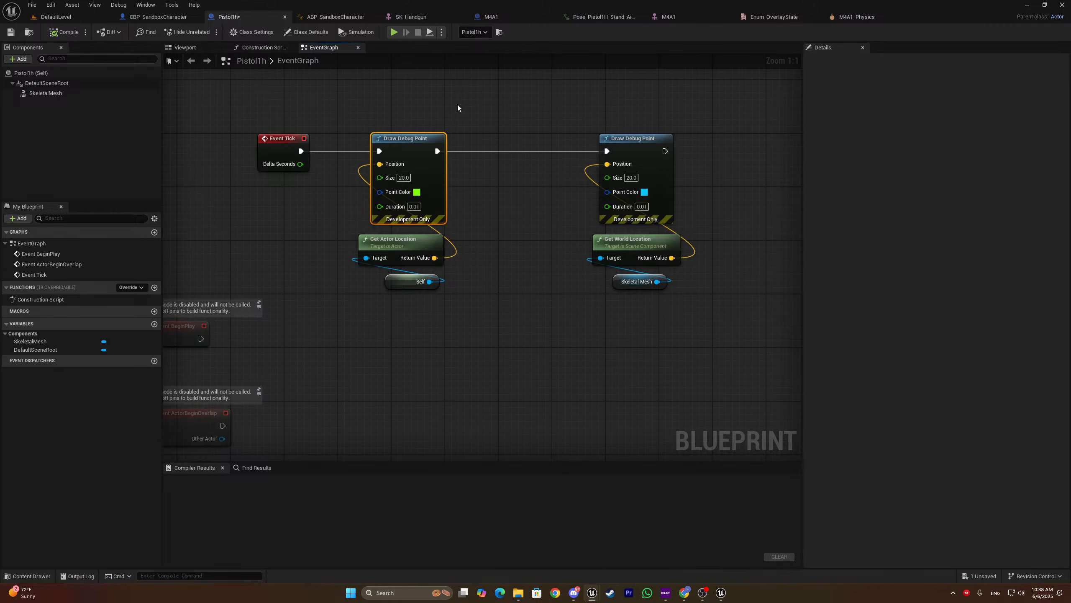
pyautogui.moveTo(292, 106); pyautogui.dragTo(265, 168)
pyautogui.moveTo(349, 108)
pyautogui.mouseDown()
pyautogui.moveTo(440, 185)
pyautogui.moveTo(470, 195)
pyautogui.moveTo(470, 228)
pyautogui.moveTo(457, 229)
pyautogui.mouseUp()
# Play the game in an enlarged preview window, check the debug points near the pistol, and stop the preview
pyautogui.click(394, 32)
pyautogui.moveTo(831, 132); pyautogui.dragTo(472, 118)
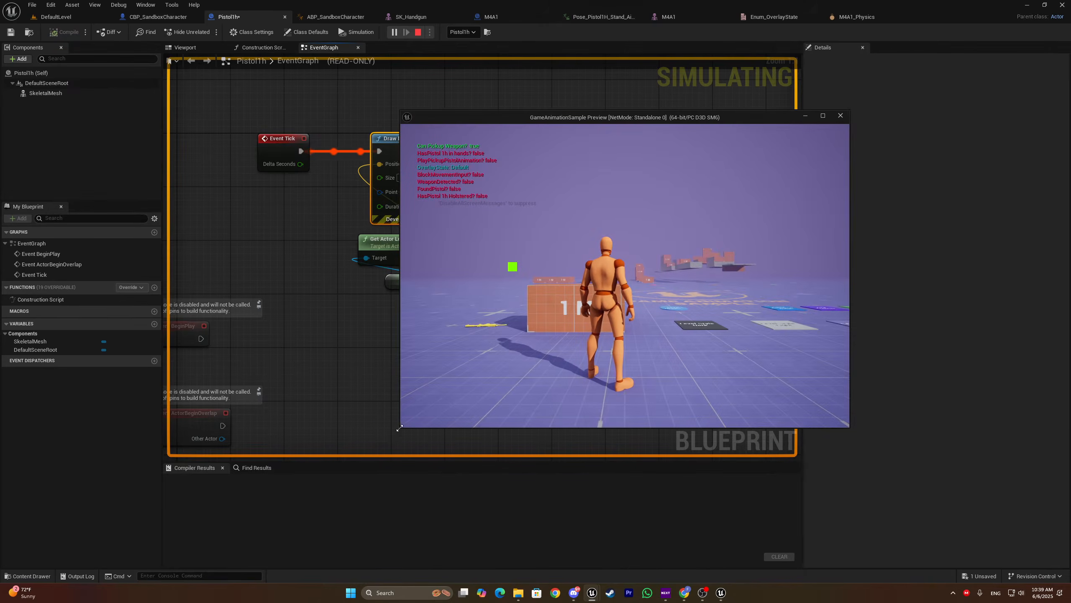
pyautogui.moveTo(399, 428); pyautogui.dragTo(359, 479)
pyautogui.click(472, 290)
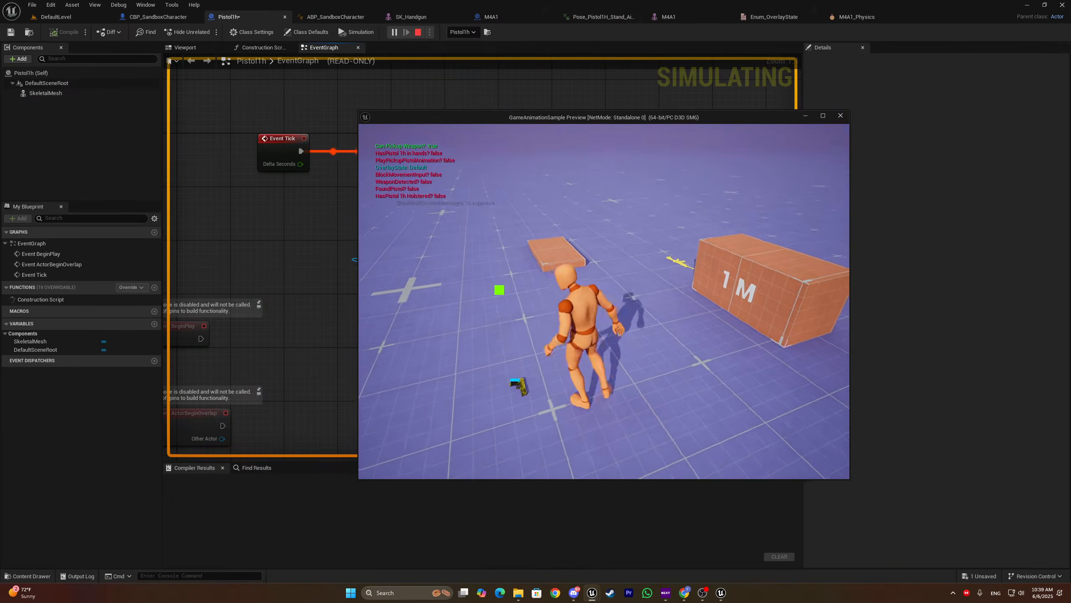
pyautogui.press('Escape')
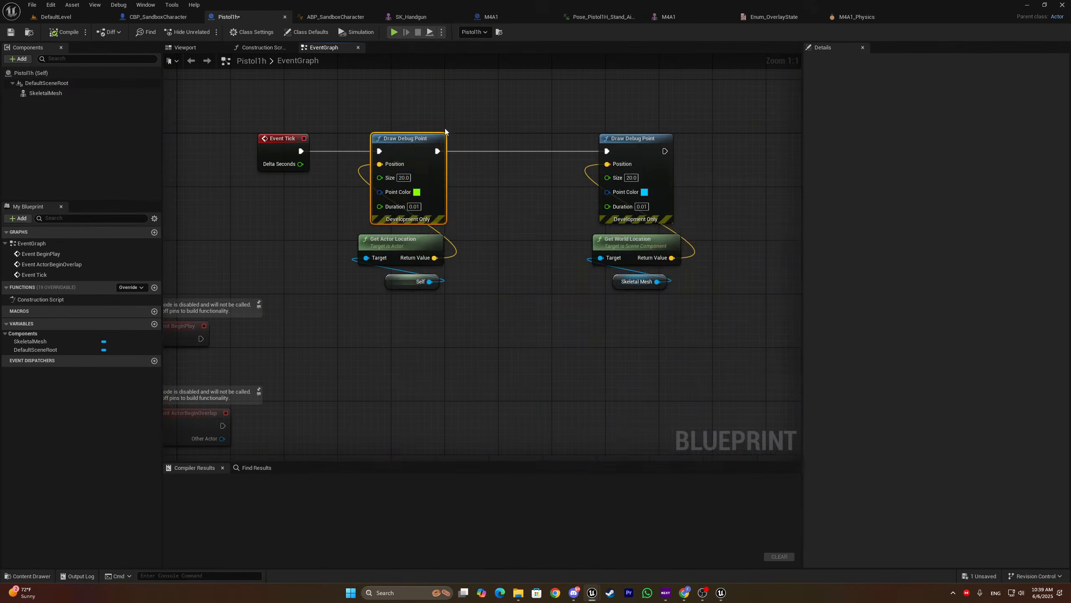
# Examine which nodes draw the debug points for the pistol actor's location and its skeletal mesh's location
pyautogui.moveTo(460, 110)
pyautogui.mouseDown()
pyautogui.moveTo(406, 195)
pyautogui.moveTo(335, 227)
pyautogui.mouseUp()
pyautogui.moveTo(389, 338); pyautogui.dragTo(411, 208)
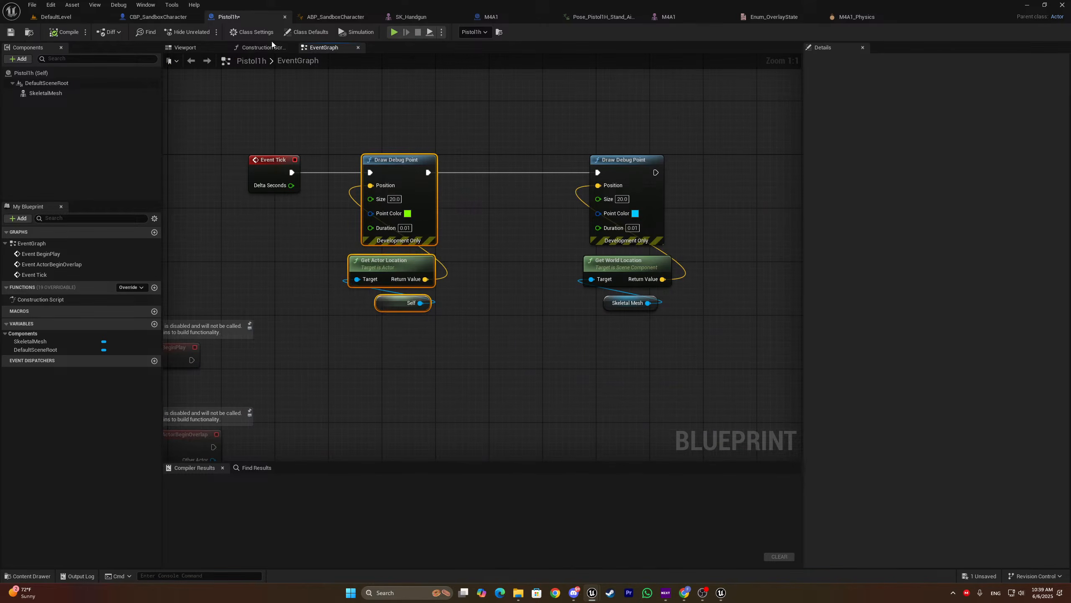
pyautogui.moveTo(506, 172); pyautogui.dragTo(375, 155, button='right')
pyautogui.moveTo(389, 103)
pyautogui.mouseDown()
pyautogui.moveTo(544, 179)
pyautogui.moveTo(553, 206)
pyautogui.mouseUp()
pyautogui.moveTo(576, 314); pyautogui.dragTo(452, 248)
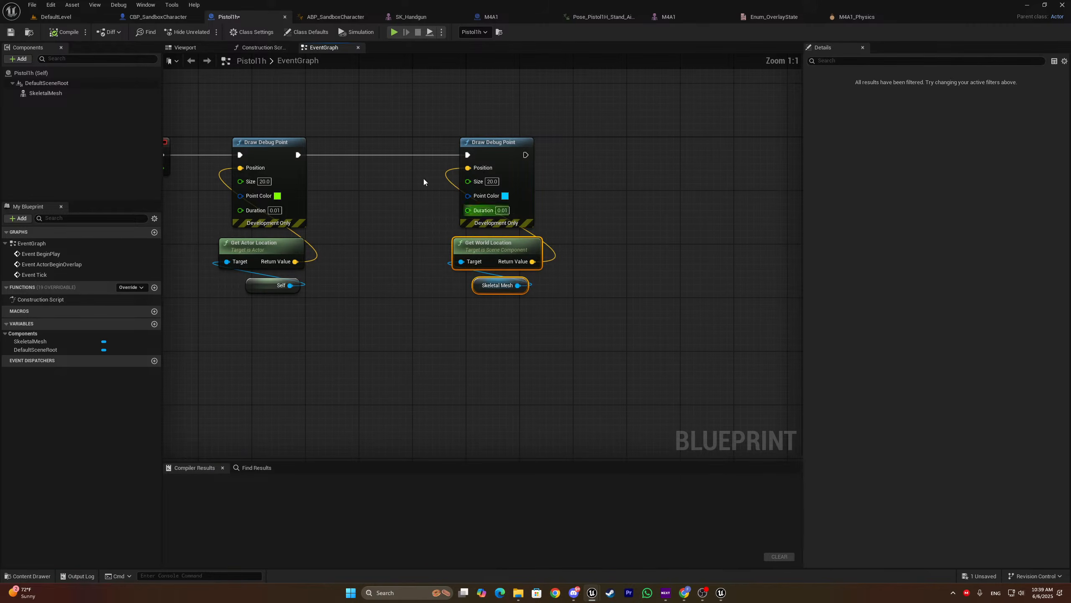
# Play DefaultLevel to compare the pistol with its debug points, stop, and return to the Pistol1h event graph
pyautogui.click(79, 18)
pyautogui.click(209, 33)
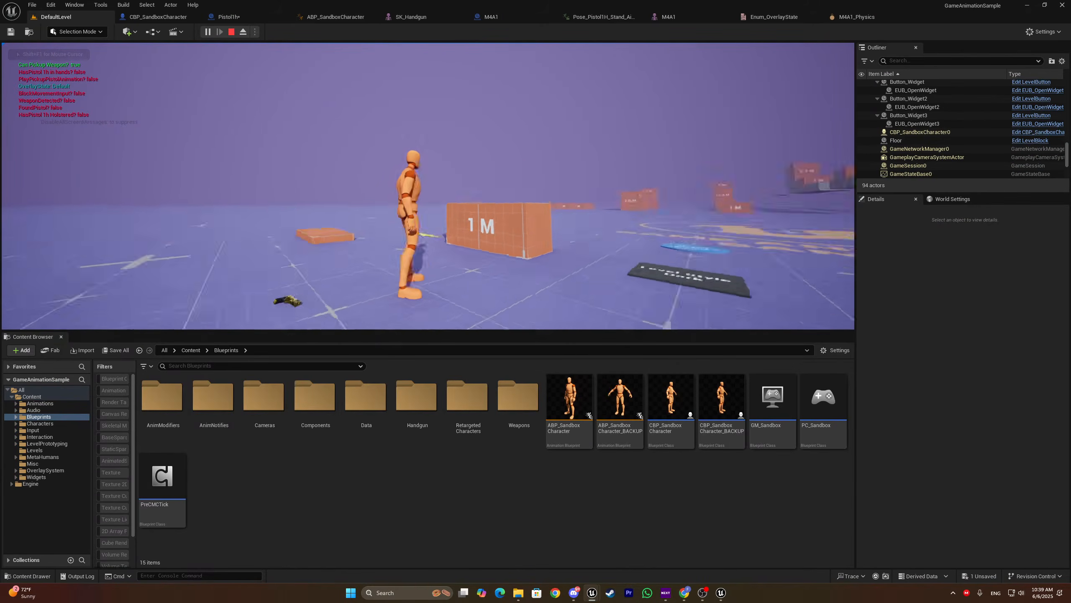
pyautogui.press('Escape')
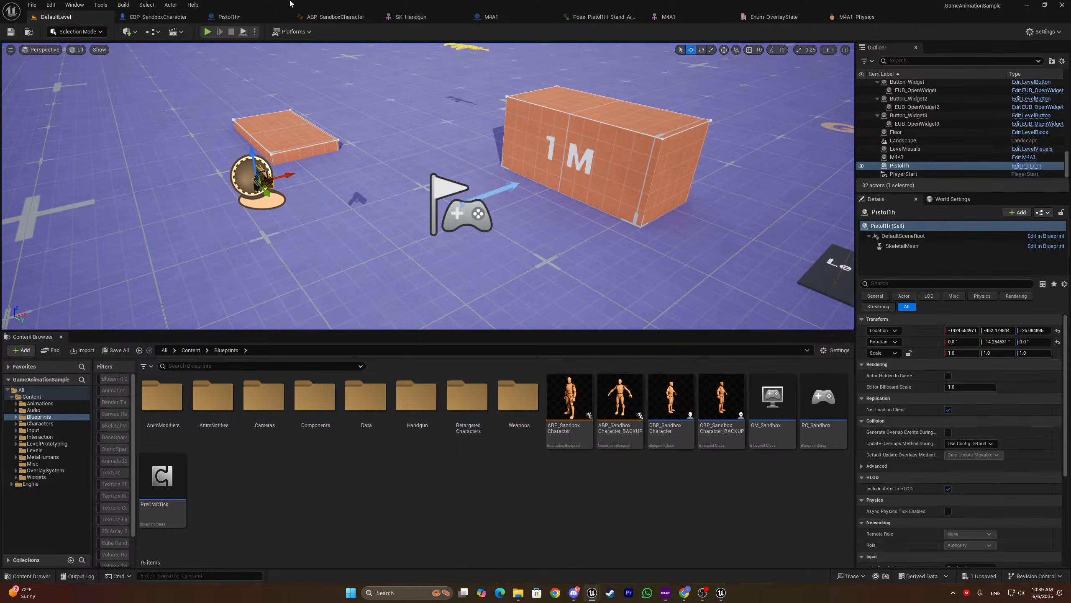
pyautogui.click(251, 18)
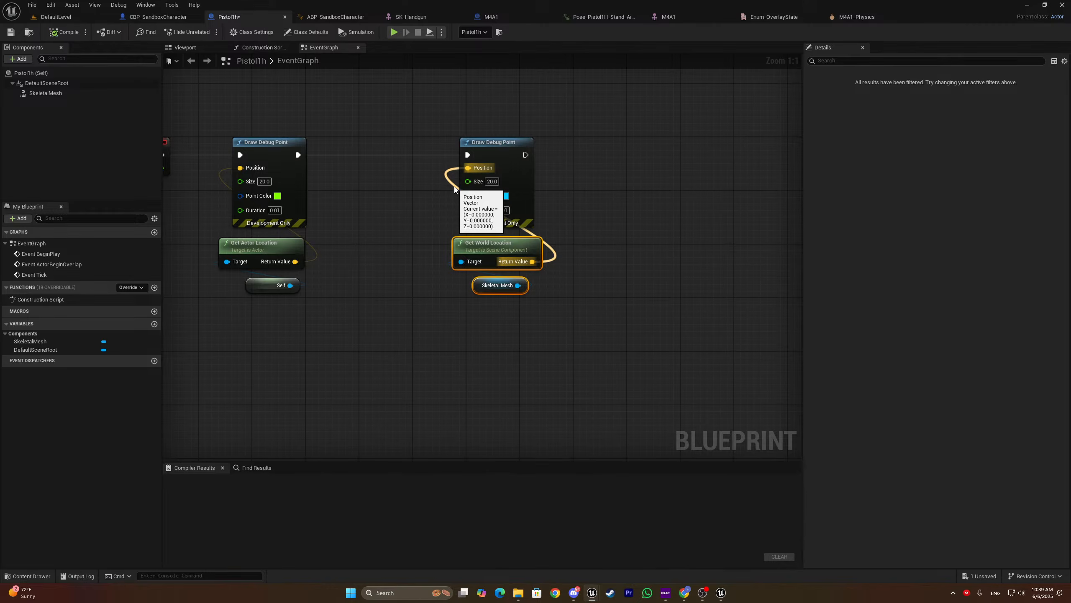
pyautogui.moveTo(404, 186); pyautogui.dragTo(518, 306, button='right')
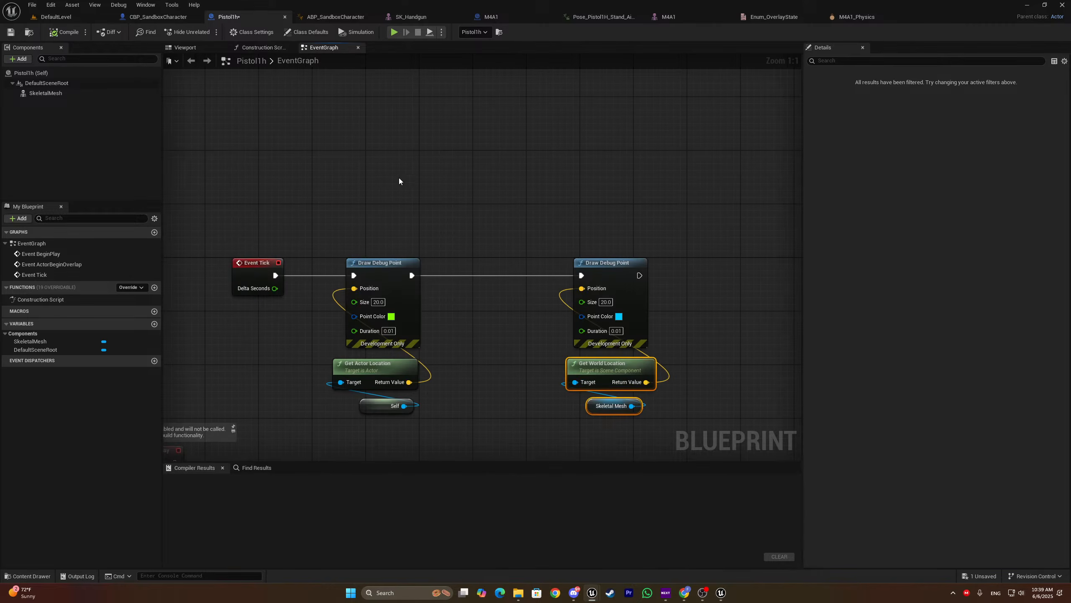
pyautogui.rightClick(410, 135)
pyautogui.write('draw')
# Reposition Event BeginPlay below the tick logic and connect an Attach Actor To Component node to its execution output
pyautogui.moveTo(331, 246); pyautogui.dragTo(386, 112, button='right')
pyautogui.moveTo(319, 288); pyautogui.dragTo(385, 235, button='right')
pyautogui.moveTo(287, 274); pyautogui.dragTo(396, 281)
pyautogui.moveTo(423, 294); pyautogui.dragTo(356, 280, button='right')
pyautogui.scroll(-1, 354, 281)
pyautogui.scroll(1, 348, 277)
pyautogui.moveTo(338, 275); pyautogui.dragTo(417, 273)
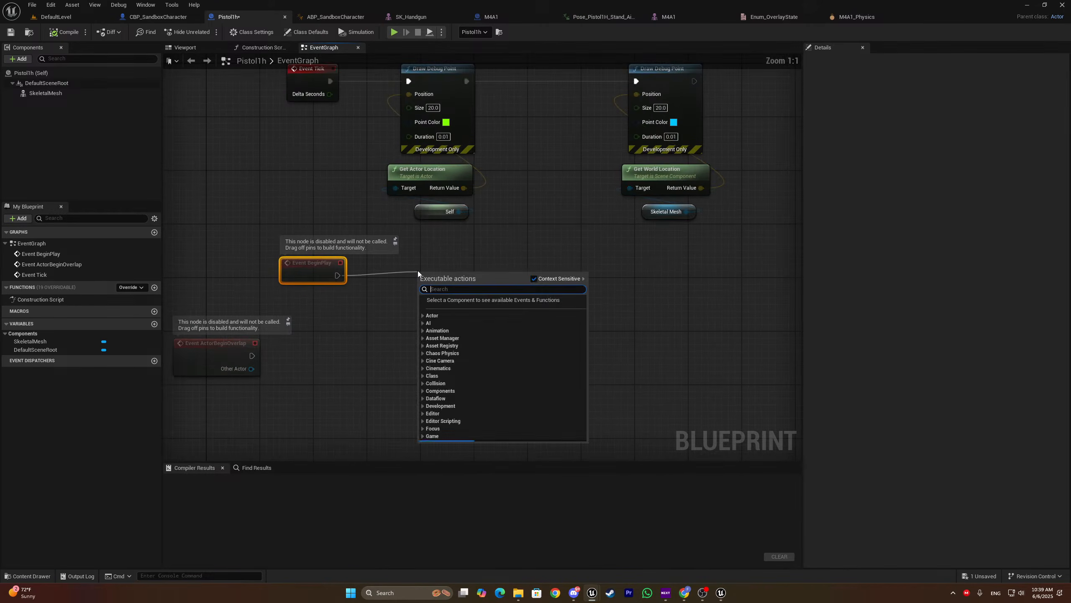
pyautogui.write('attach')
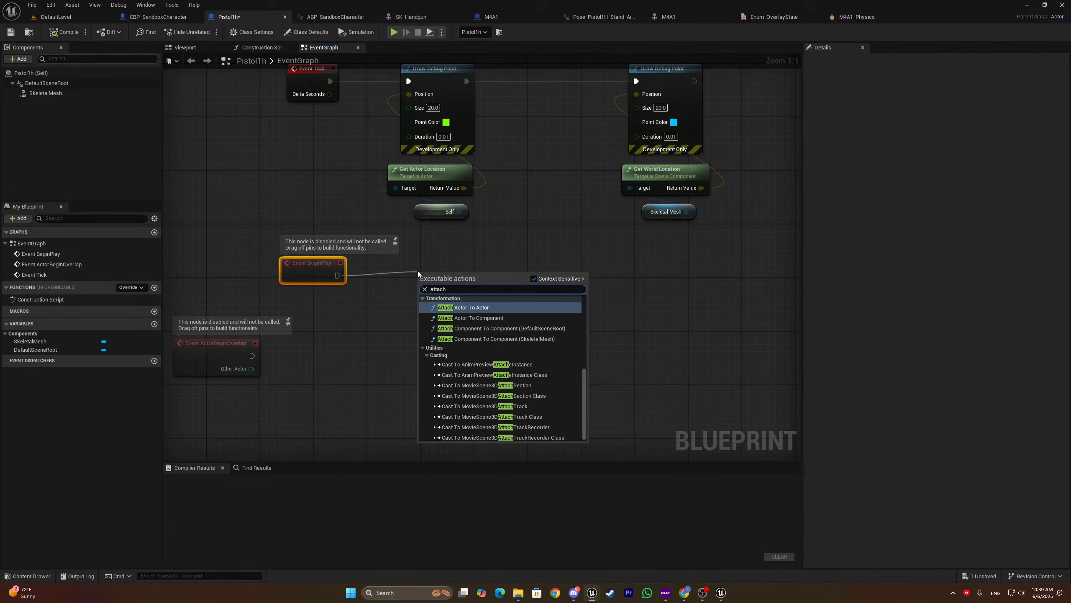
pyautogui.press('Down')
pyautogui.press('Return')
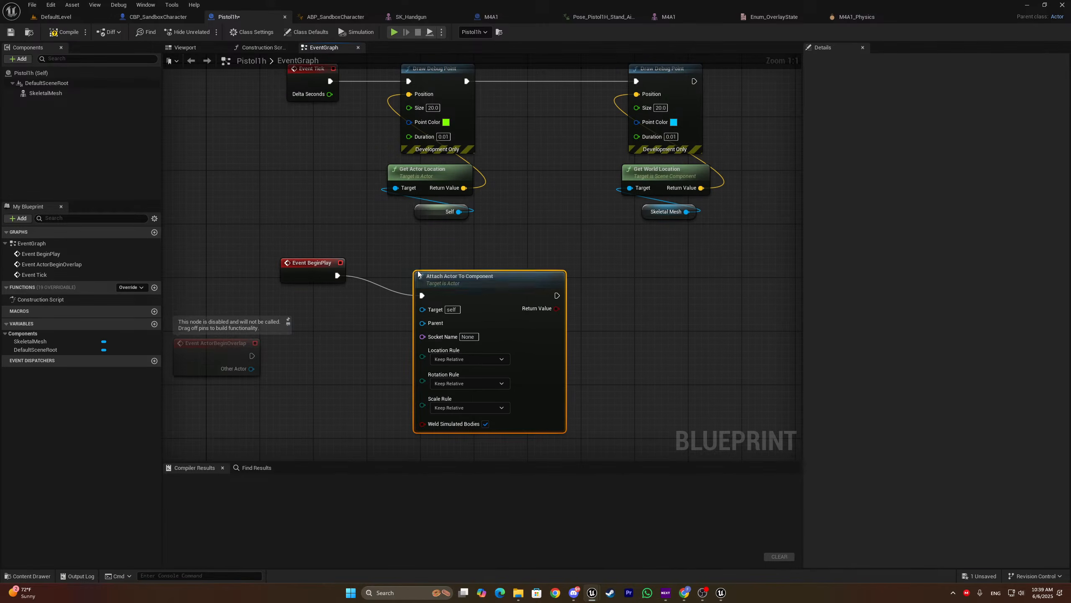
# Straighten the connection from Event BeginPlay to Attach Actor To Component and move the Event ActorBeginOverlap node lower
pyautogui.moveTo(331, 316); pyautogui.dragTo(447, 278)
pyautogui.press('q')
pyautogui.moveTo(468, 290); pyautogui.dragTo(497, 232, button='right')
pyautogui.click(297, 337)
pyautogui.moveTo(239, 297); pyautogui.dragTo(250, 352)
pyautogui.click(190, 125)
# Open the SkeletalMesh component's SK_Handgun asset and inspect its Slider bone and root Handgun bone
pyautogui.click(104, 93)
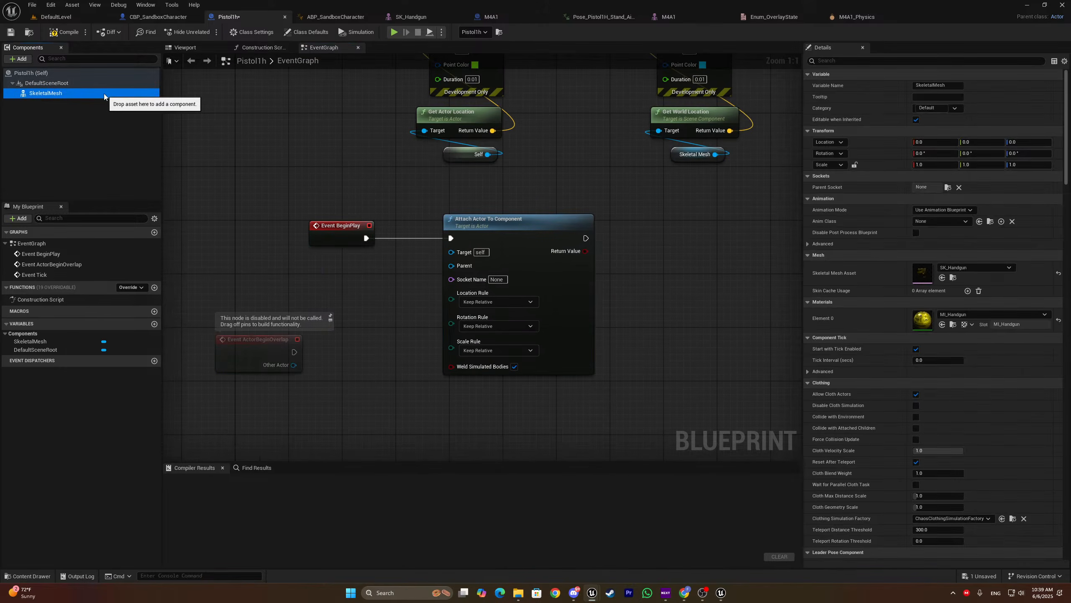
pyautogui.doubleClick(920, 273)
pyautogui.moveTo(814, 248); pyautogui.dragTo(508, 188, button='right')
pyautogui.press('d')
pyautogui.scroll(-3, 607, 249)
pyautogui.press('w')
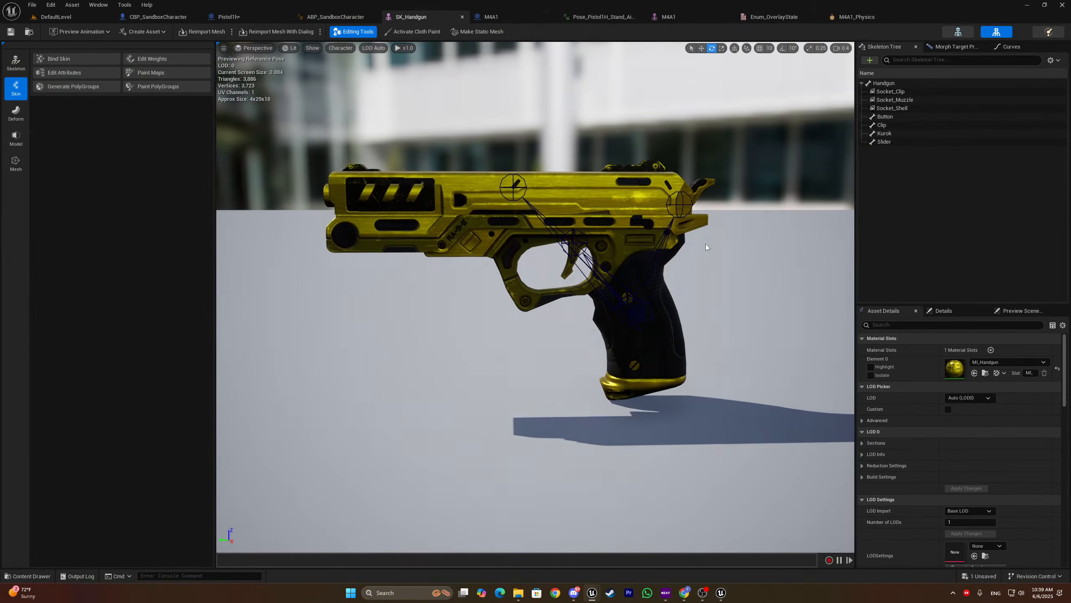
pyautogui.click(508, 188)
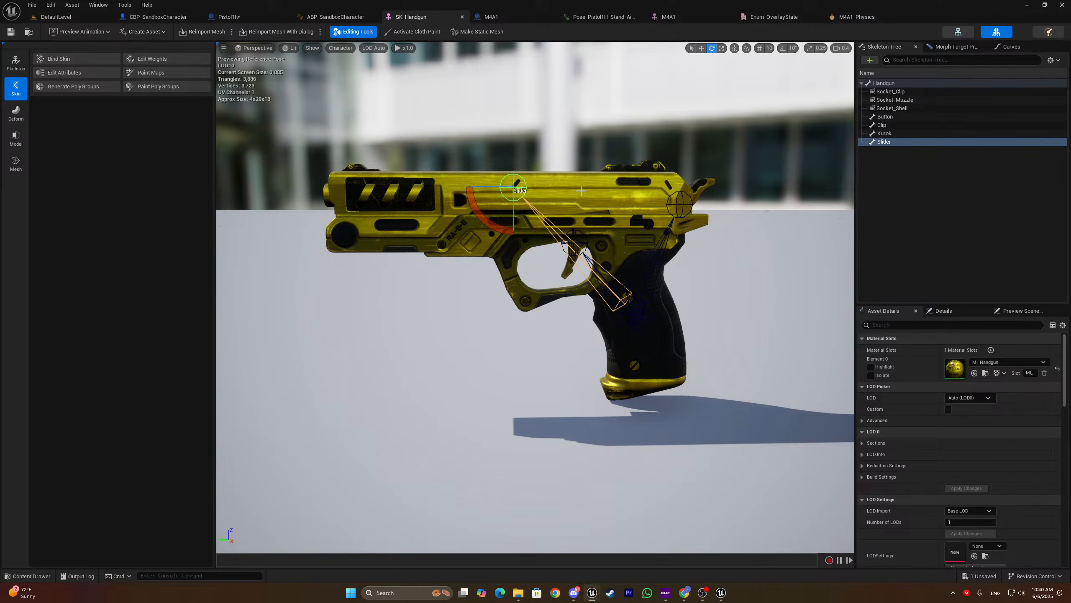
pyautogui.click(885, 142)
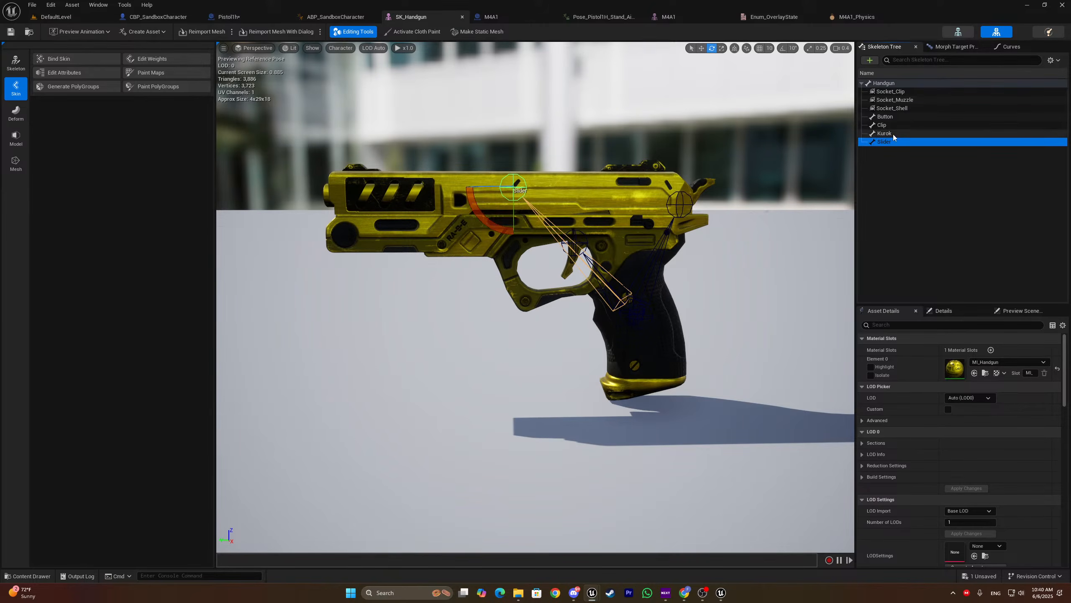
pyautogui.click(900, 84)
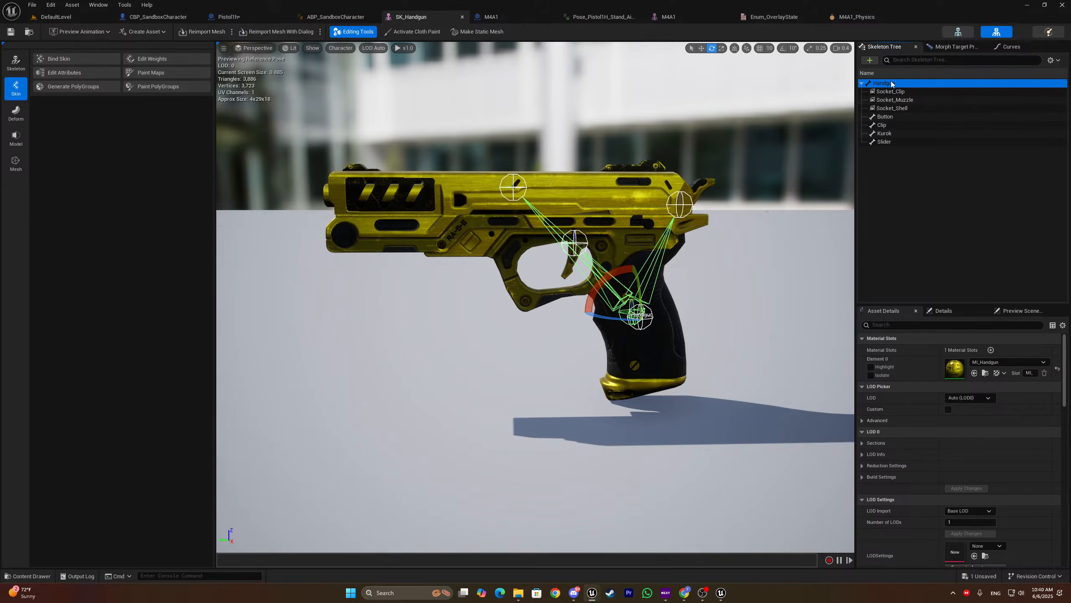
# Try moving the root Handgun bone in the mesh preview and undo the move
pyautogui.moveTo(758, 197); pyautogui.dragTo(758, 217, button='right')
pyautogui.press('s')
pyautogui.press('w')
pyautogui.moveTo(577, 268); pyautogui.dragTo(760, 223)
pyautogui.hotkey('ctrl', 'z')
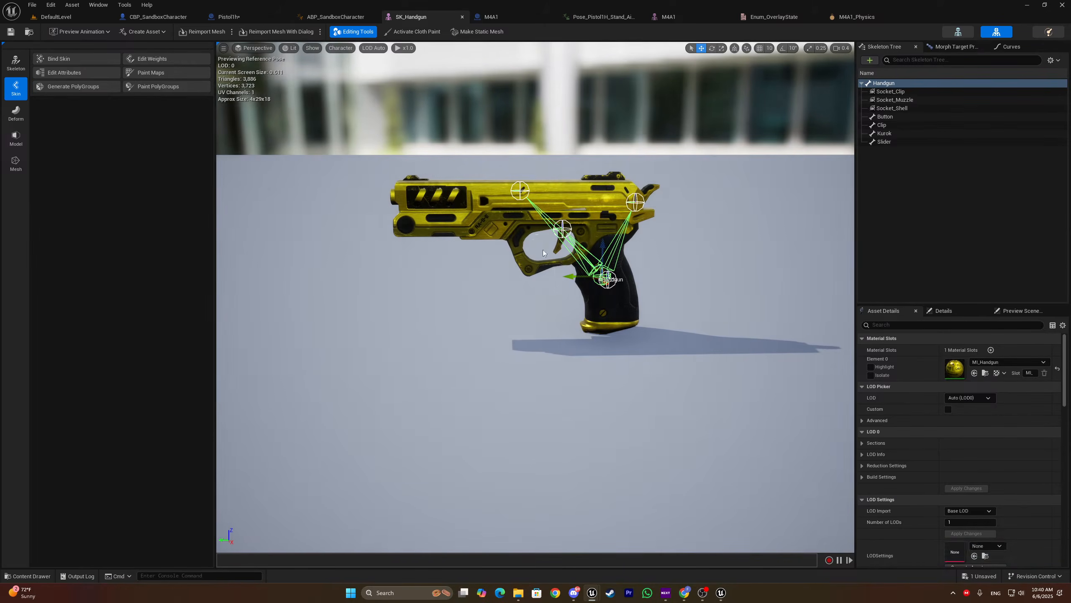
# Set the Socket Name of Pistol1h's Attach Actor To Component node to Handgun, using the mesh's root bone name
pyautogui.moveTo(535, 253); pyautogui.dragTo(568, 277, button='right')
pyautogui.click(887, 85)
pyautogui.rightClick(887, 85)
pyautogui.click(906, 110)
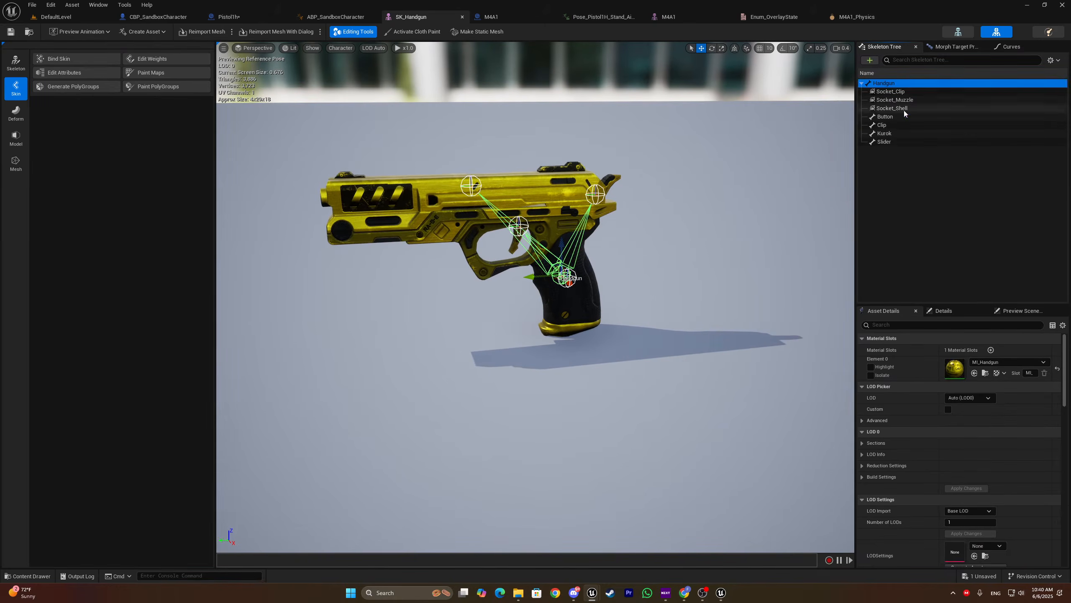
pyautogui.click(229, 17)
pyautogui.click(501, 281)
pyautogui.write('Handgun')
pyautogui.press('Return')
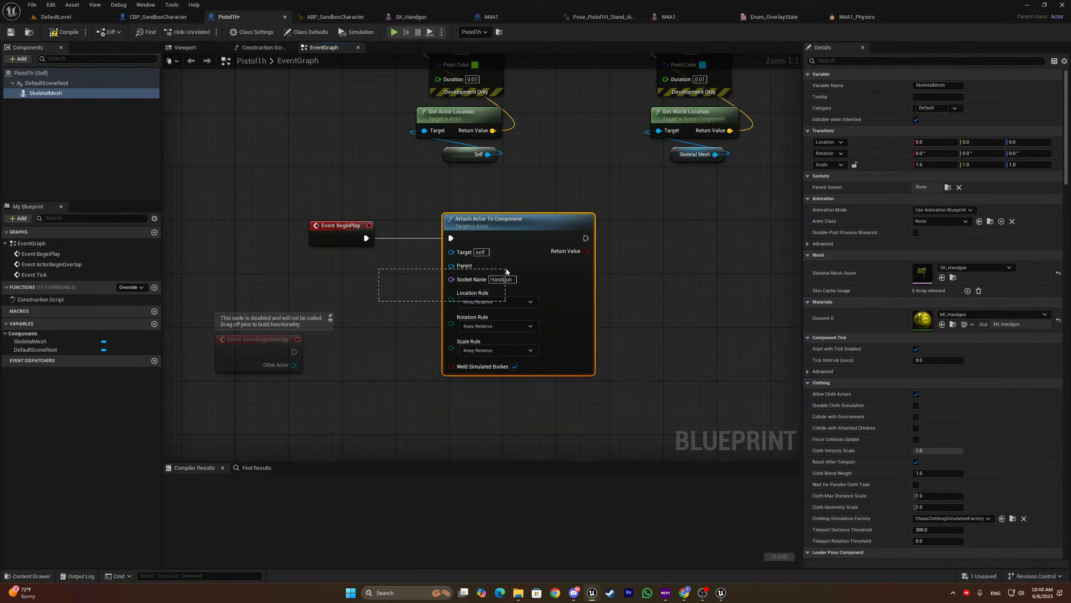
# Connect a SkeletalMesh component reference to the Parent input of Attach Actor To Component and place it beside the node
pyautogui.moveTo(76, 93); pyautogui.dragTo(454, 267)
pyautogui.click(321, 268)
pyautogui.moveTo(307, 274); pyautogui.dragTo(379, 315)
pyautogui.click(350, 284)
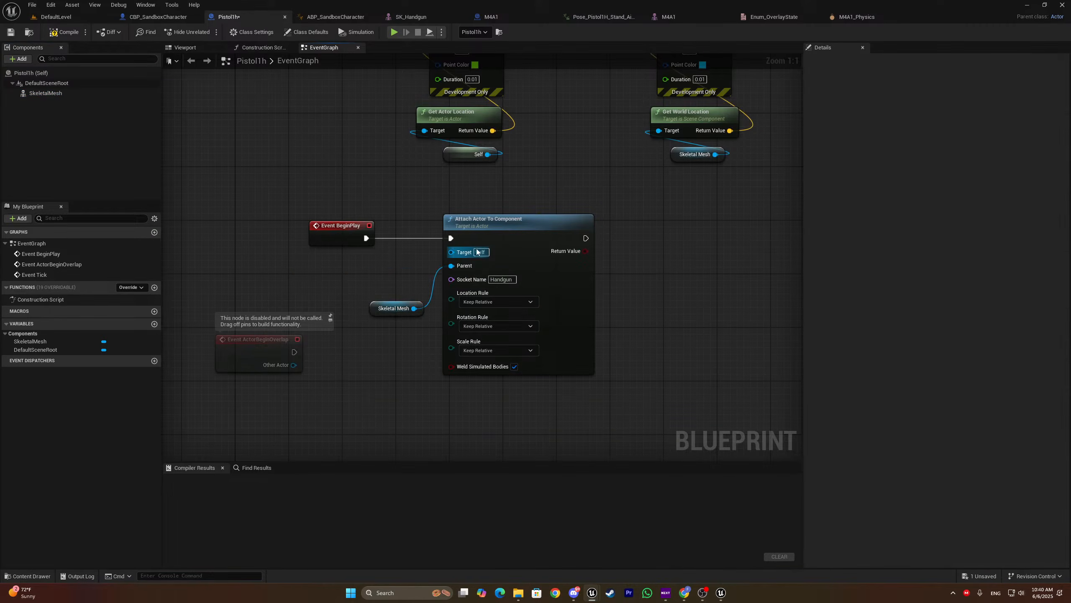
# Add a Self reference and connect it to the Target input of Attach Actor To Component
pyautogui.moveTo(451, 252); pyautogui.dragTo(386, 263)
pyautogui.write('self')
pyautogui.press('Return')
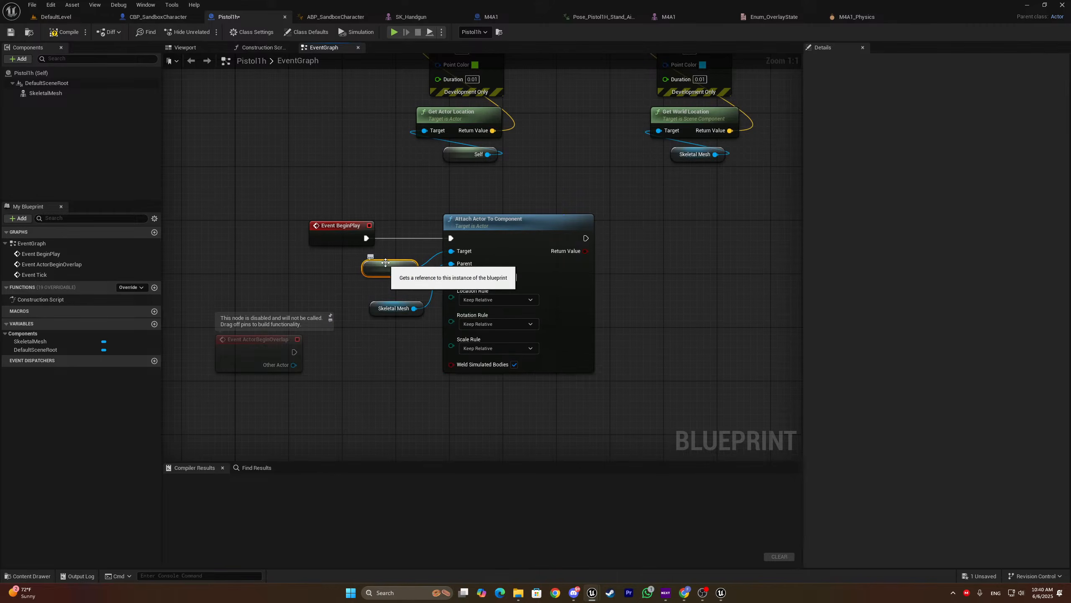
pyautogui.rightClick(387, 264)
pyautogui.moveTo(314, 275); pyautogui.dragTo(324, 252, button='right')
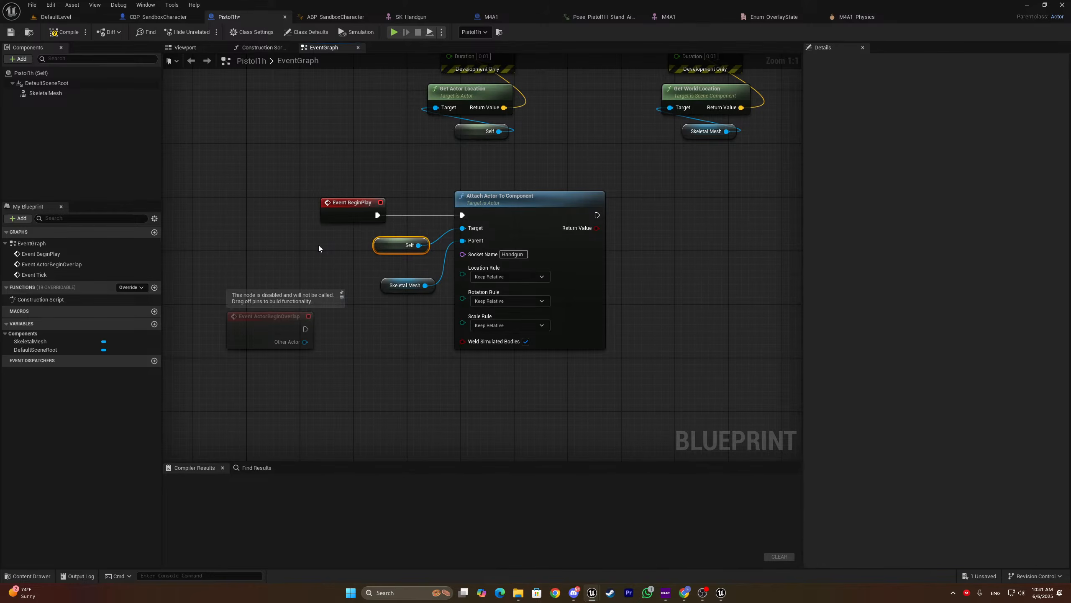
pyautogui.click(388, 260)
pyautogui.moveTo(589, 599)
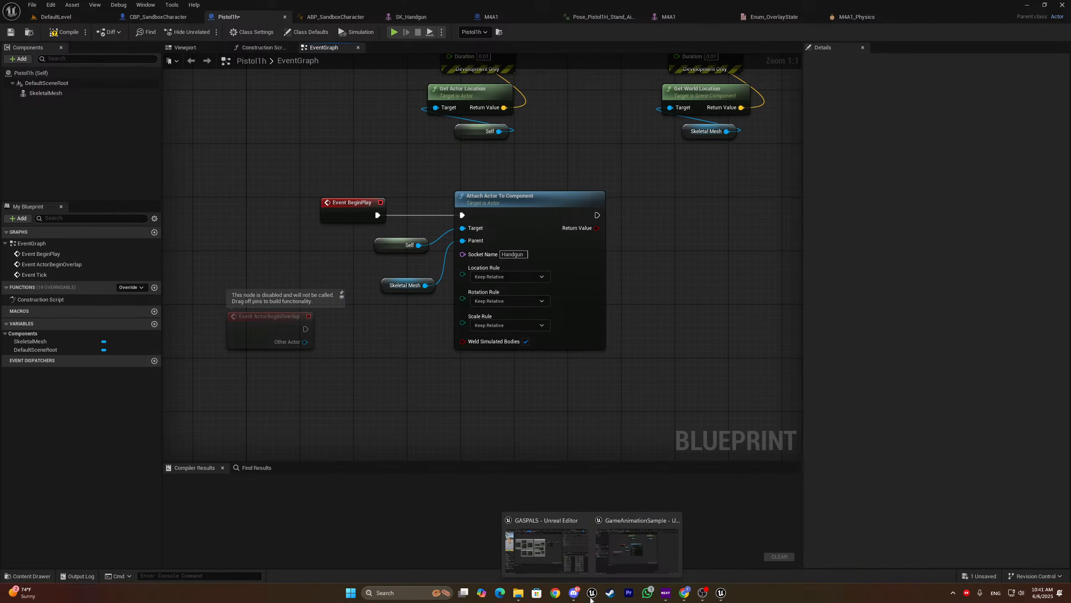
pyautogui.moveTo(721, 593)
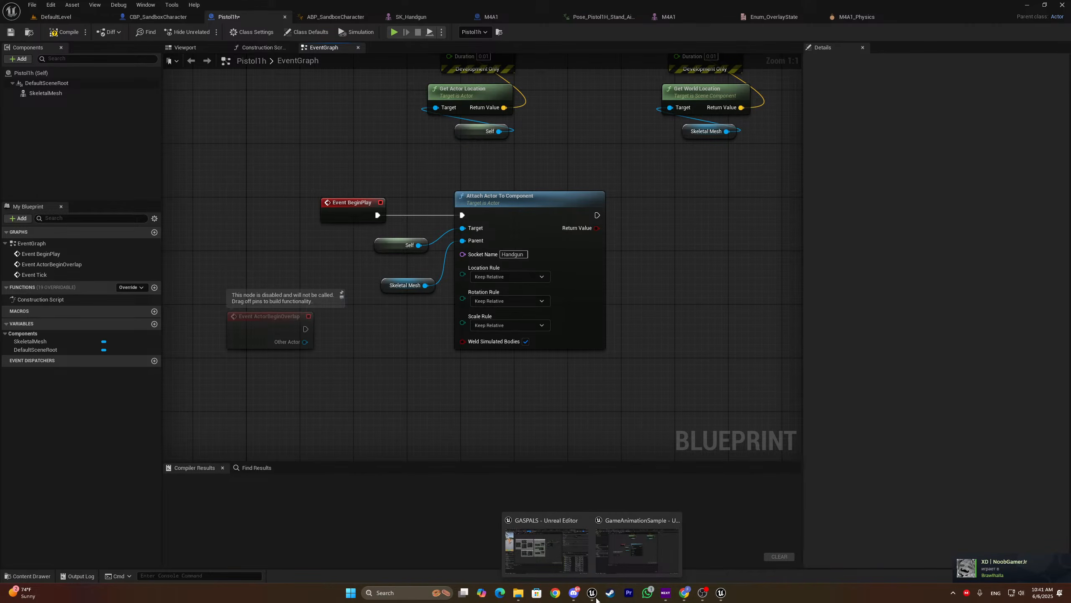
# Switch to the GASPALS Unreal Editor and play DefaultLevel, running the character against the 2 M block to check the camera collision
pyautogui.click(583, 565)
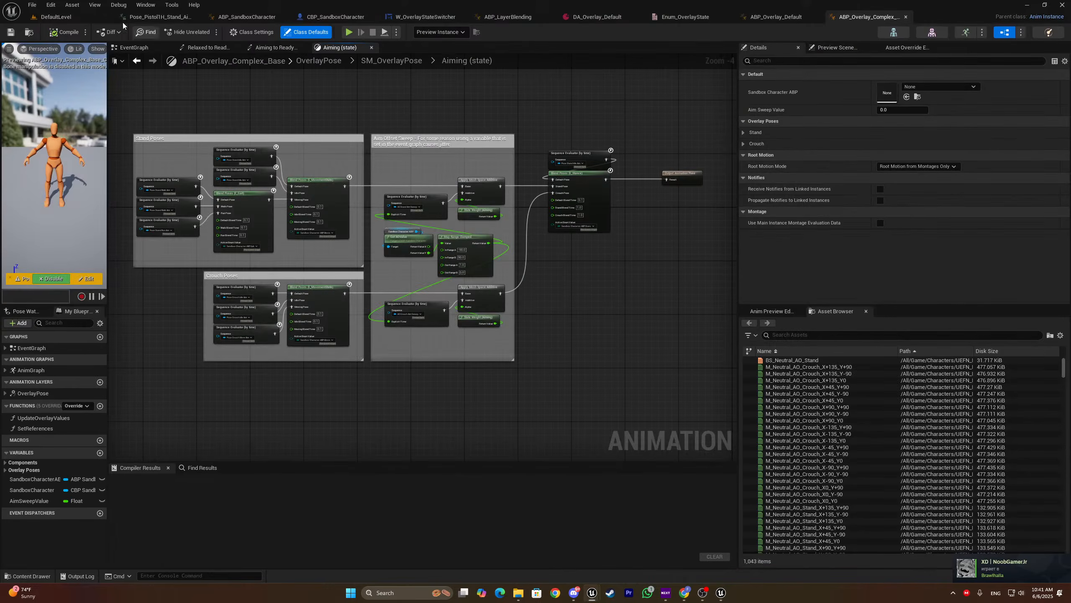
pyautogui.click(91, 20)
pyautogui.click(208, 31)
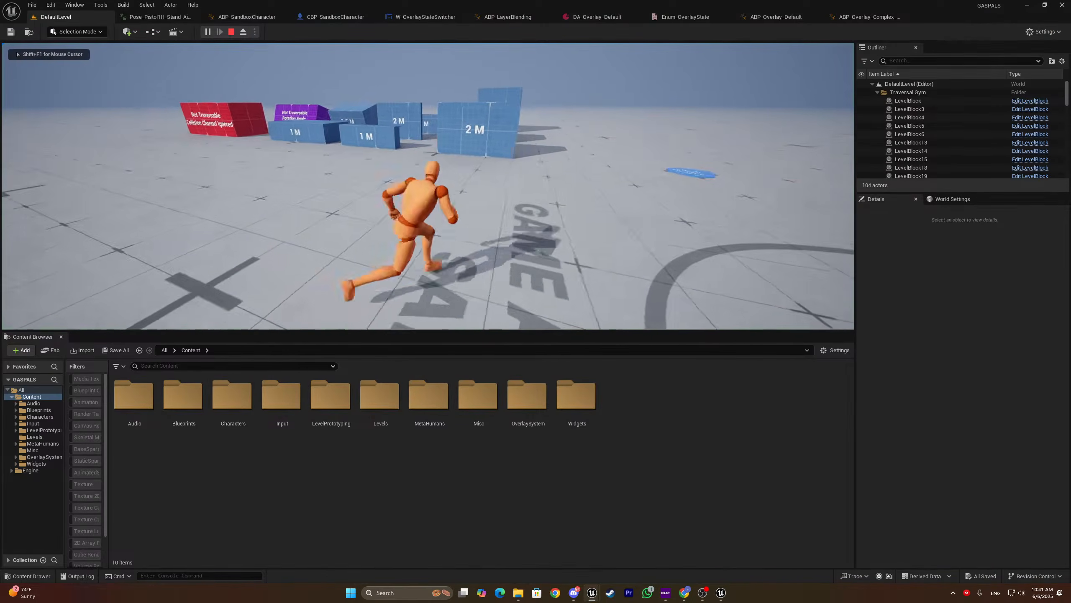
pyautogui.press('w')
pyautogui.press('space')
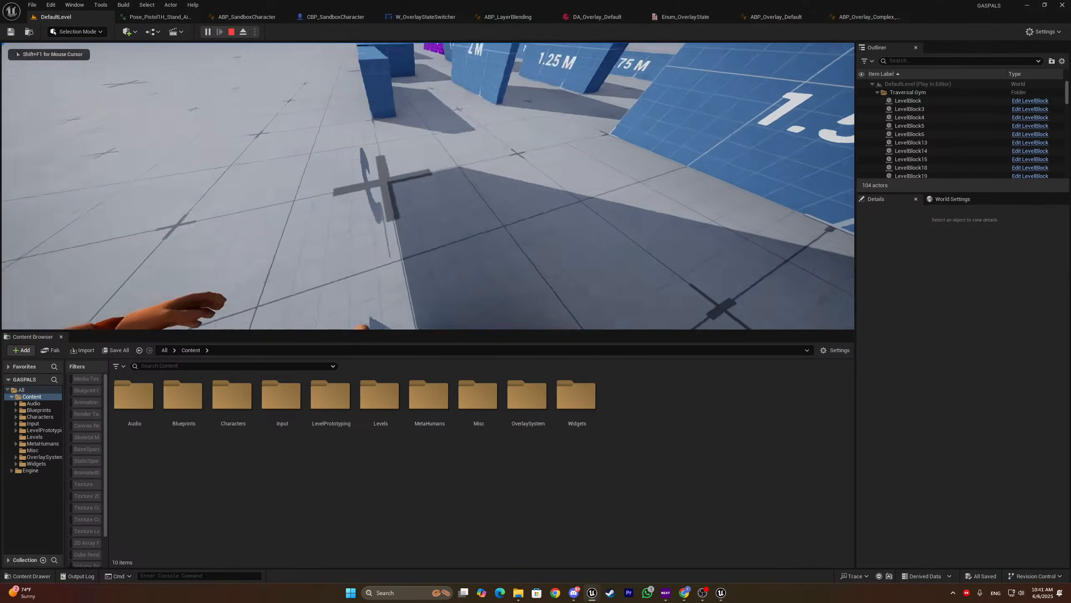
pyautogui.press('w')
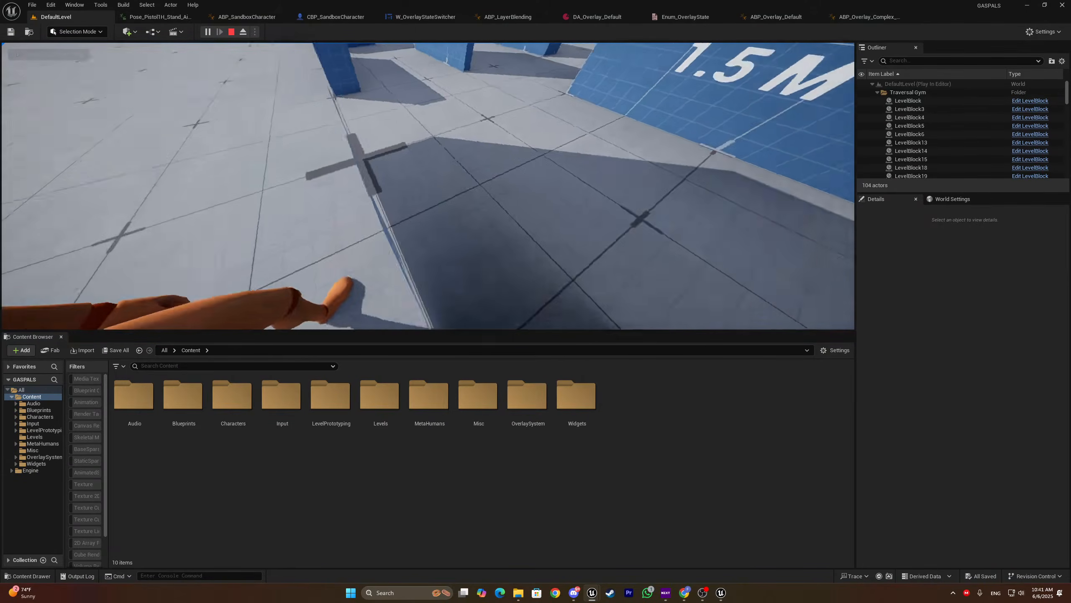
pyautogui.press('space')
pyautogui.press('w')
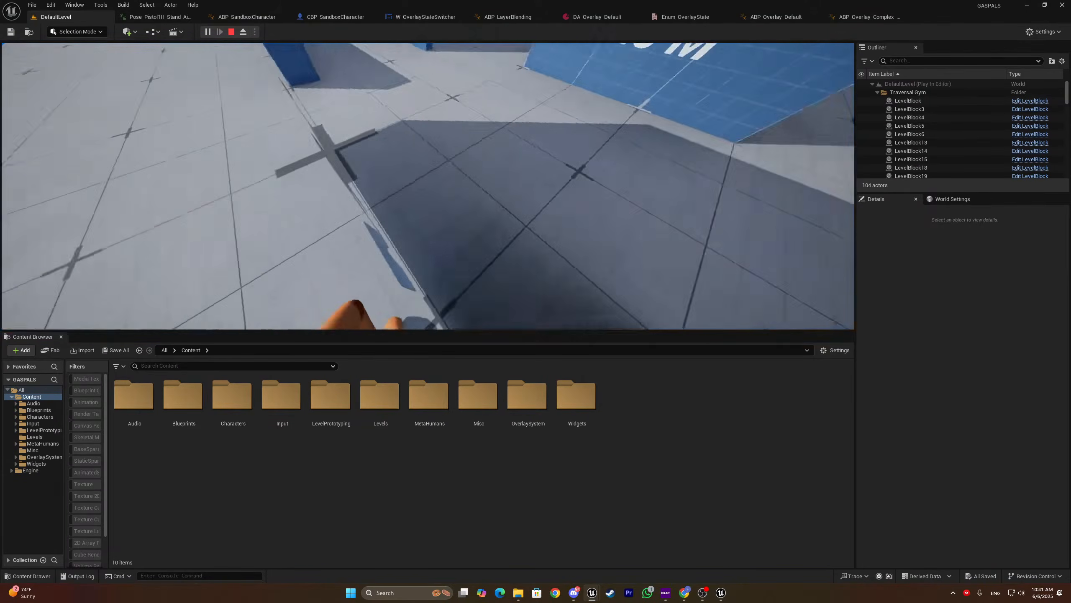
pyautogui.press('w')
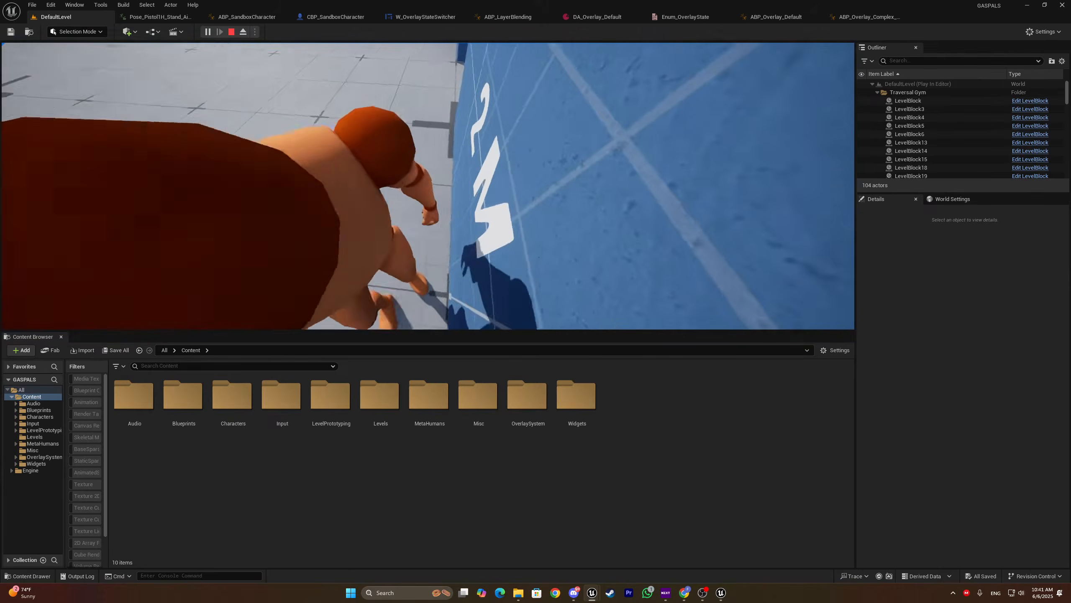
pyautogui.press('w')
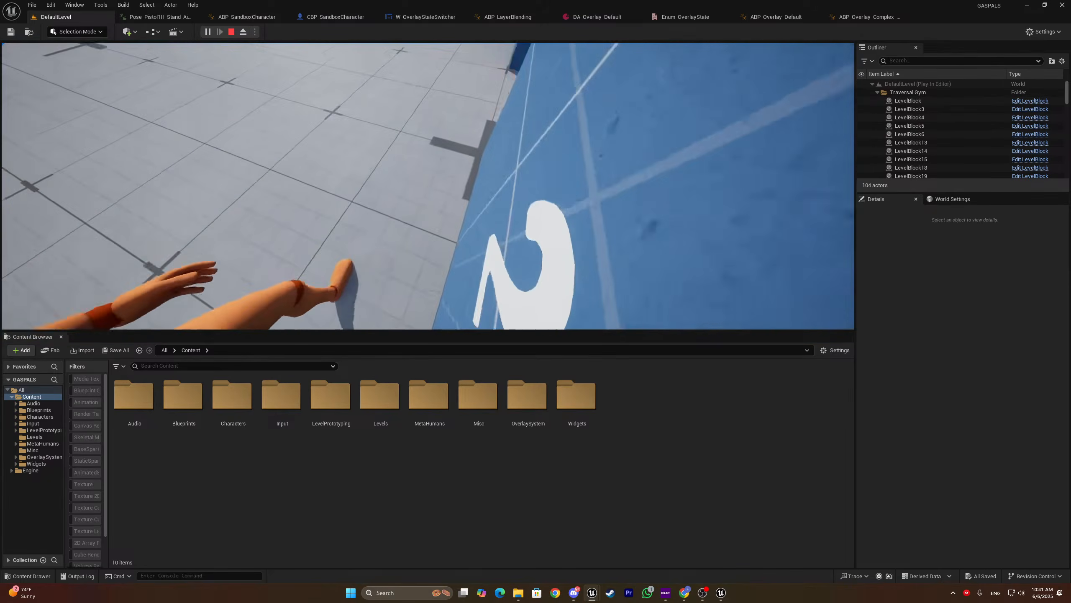
pyautogui.press('Escape')
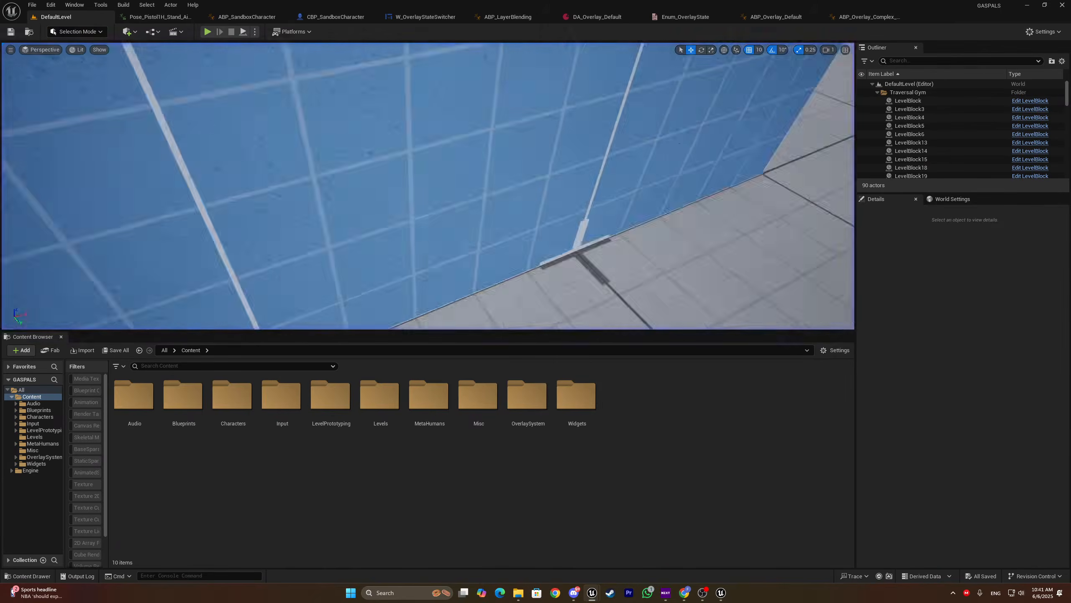
# For LevelBlock2's StaticMesh, the near 2 M block, set the Visibility trace response to Ignore and the Camera response to Block
pyautogui.moveTo(440, 210); pyautogui.dragTo(409, 206, button='right')
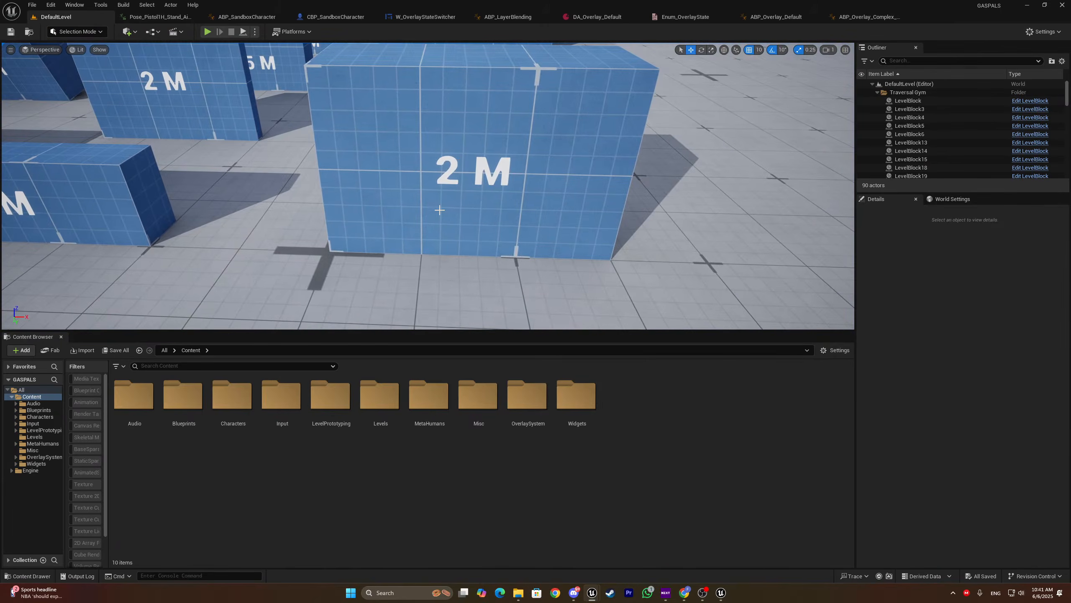
pyautogui.click(483, 198)
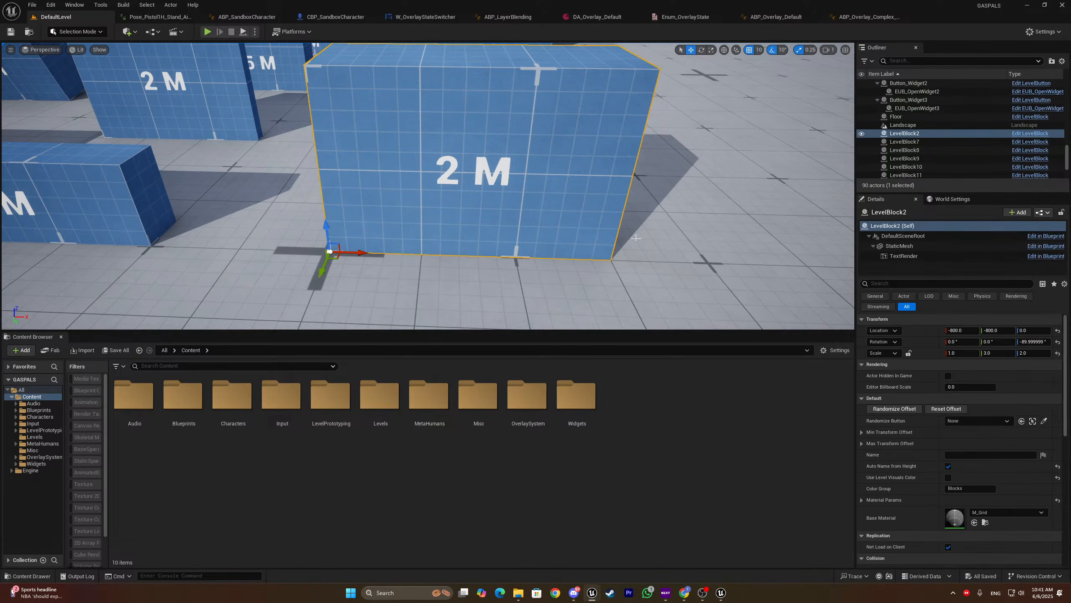
pyautogui.click(862, 246)
pyautogui.scroll(-10, 906, 409)
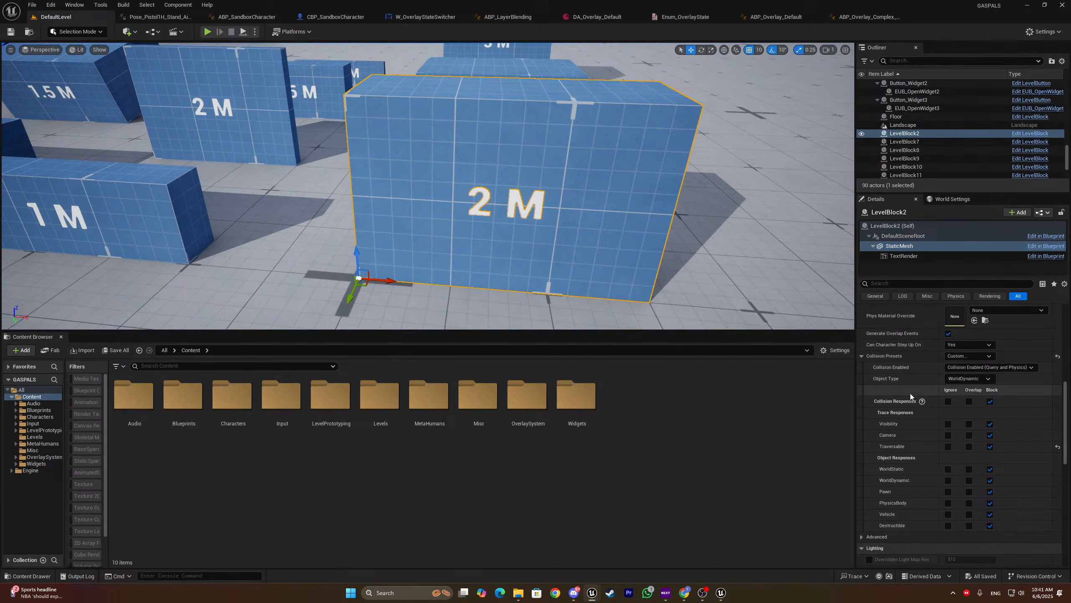
pyautogui.click(948, 435)
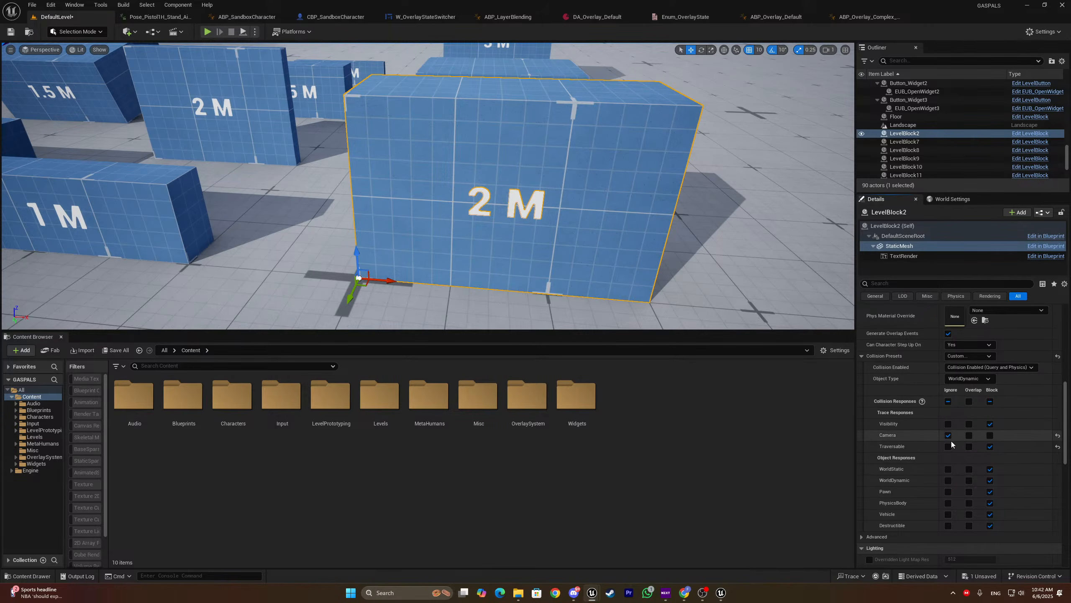
pyautogui.click(990, 435)
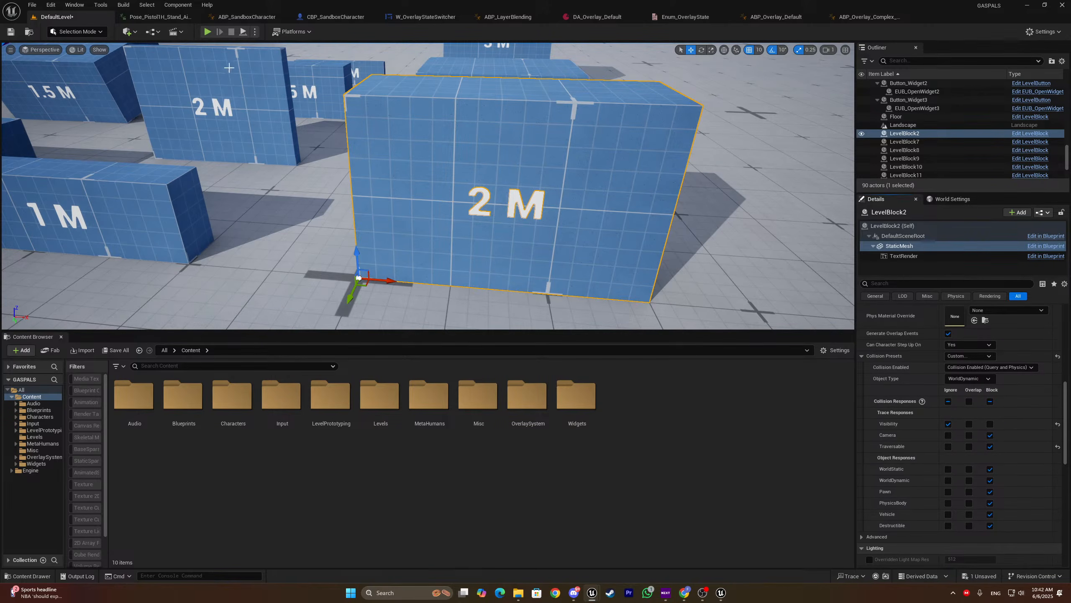
# Play the level and run up to the 2 M block to test the camera with Visibility ignored
pyautogui.click(209, 32)
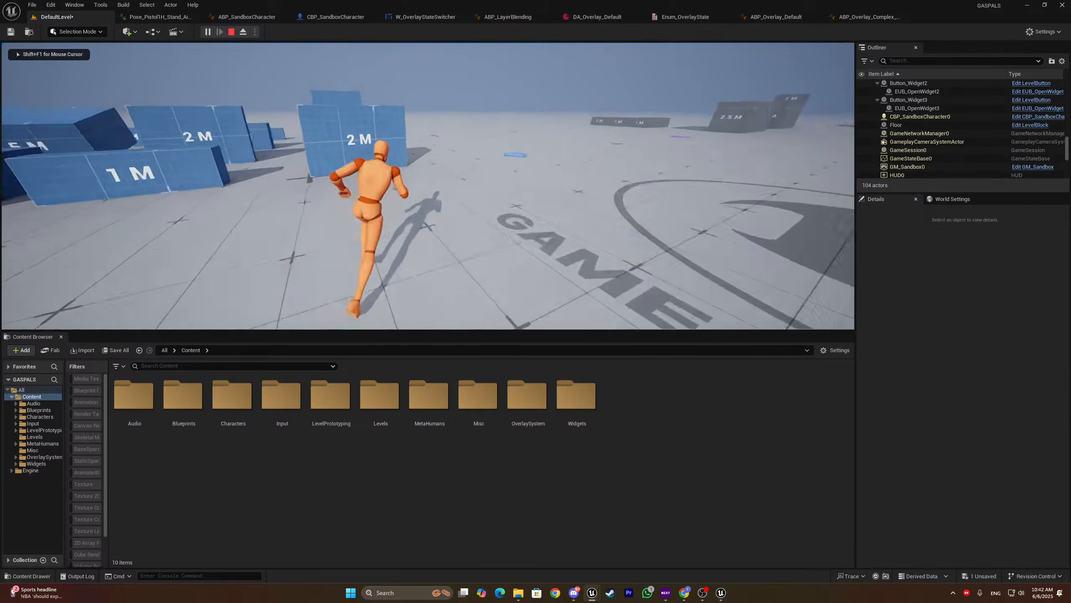
pyautogui.press('w')
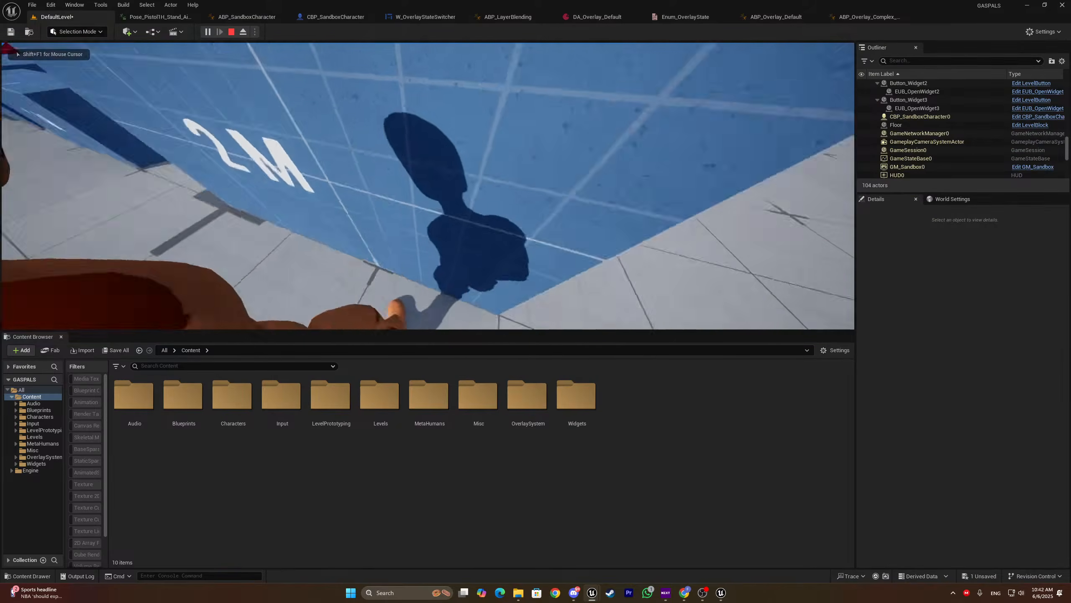
pyautogui.press('Escape')
# Set the Camera trace response of LevelBlock2's StaticMesh to Ignore
pyautogui.scroll(-8, 524, 228)
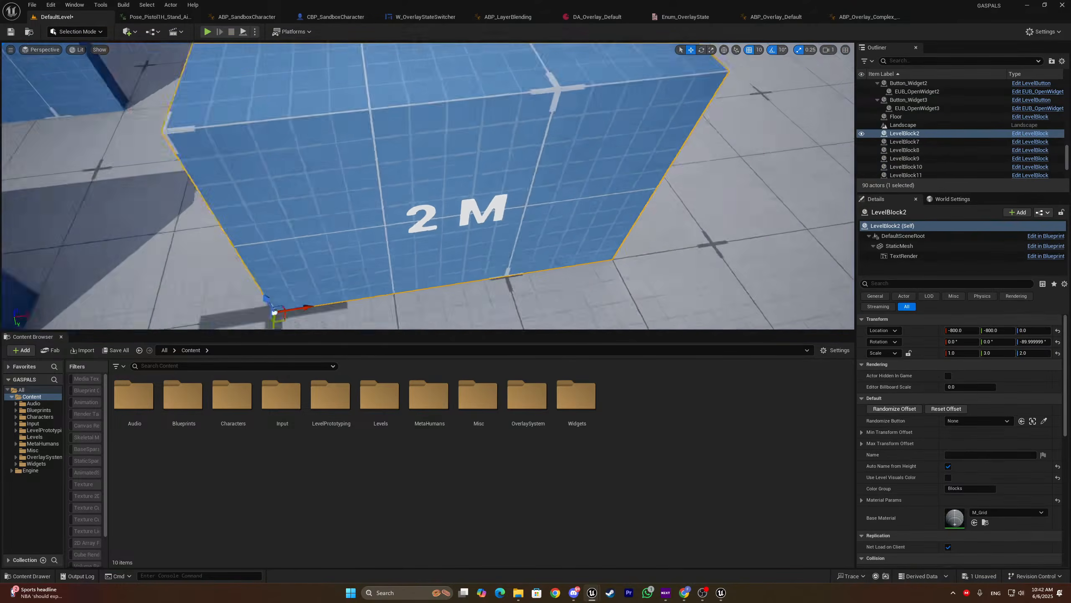
pyautogui.scroll(-5, 885, 413)
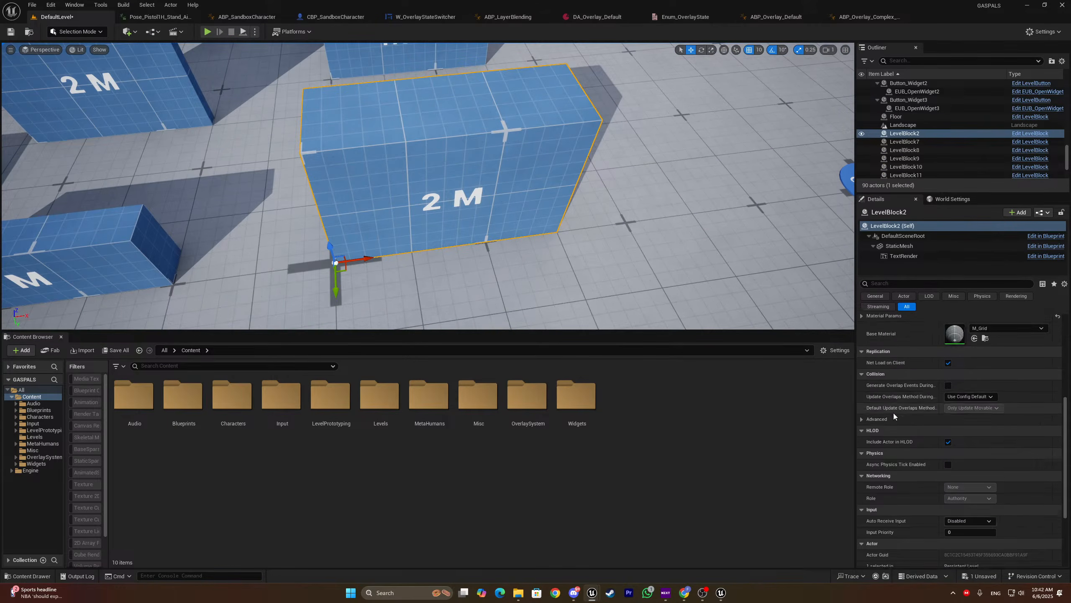
pyautogui.click(899, 246)
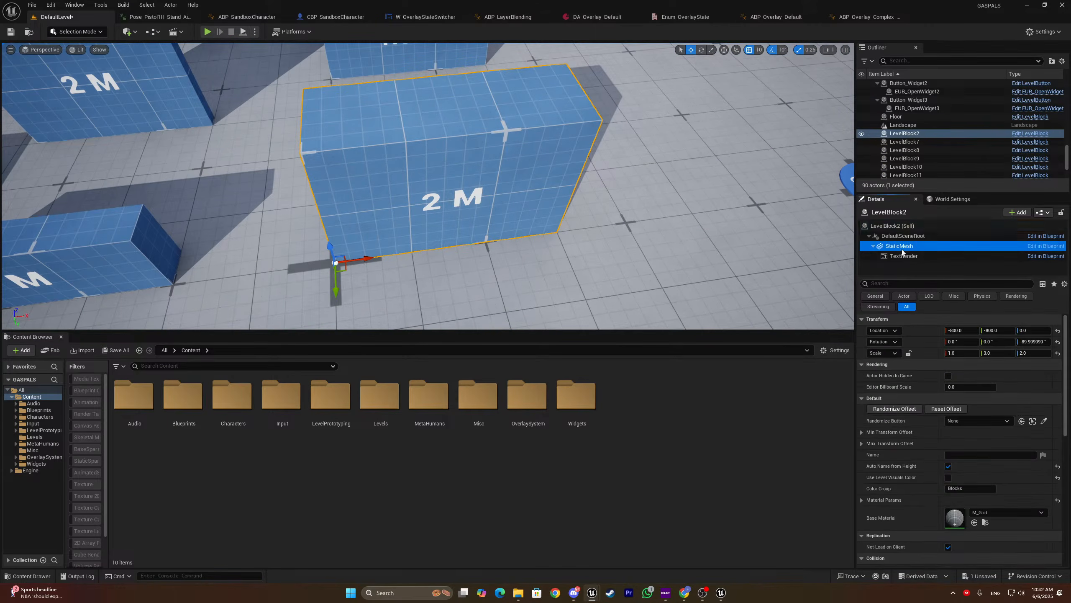
pyautogui.scroll(-8, 899, 416)
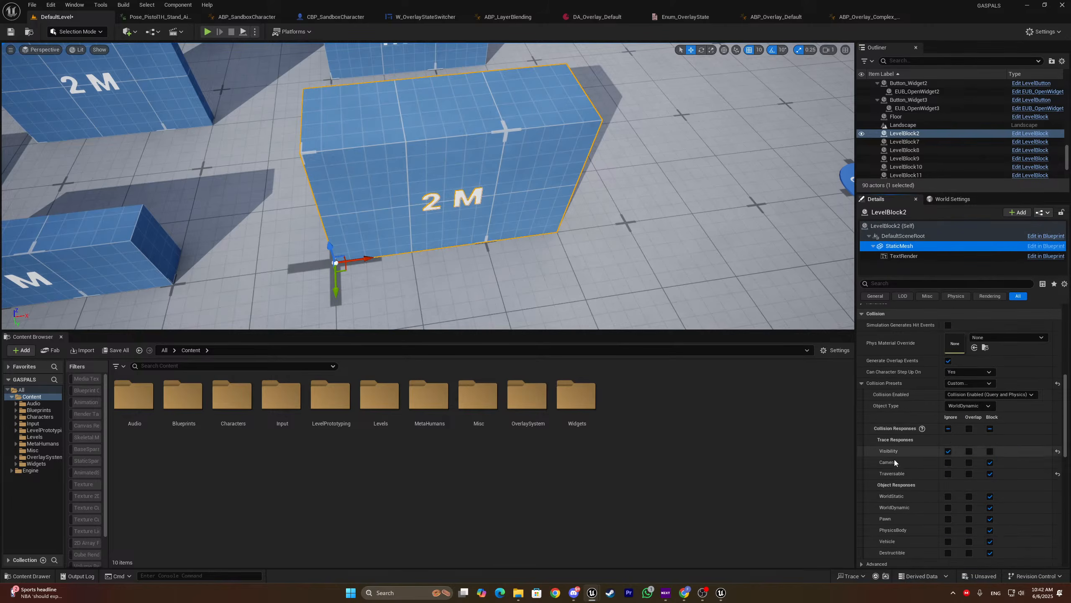
pyautogui.click(948, 462)
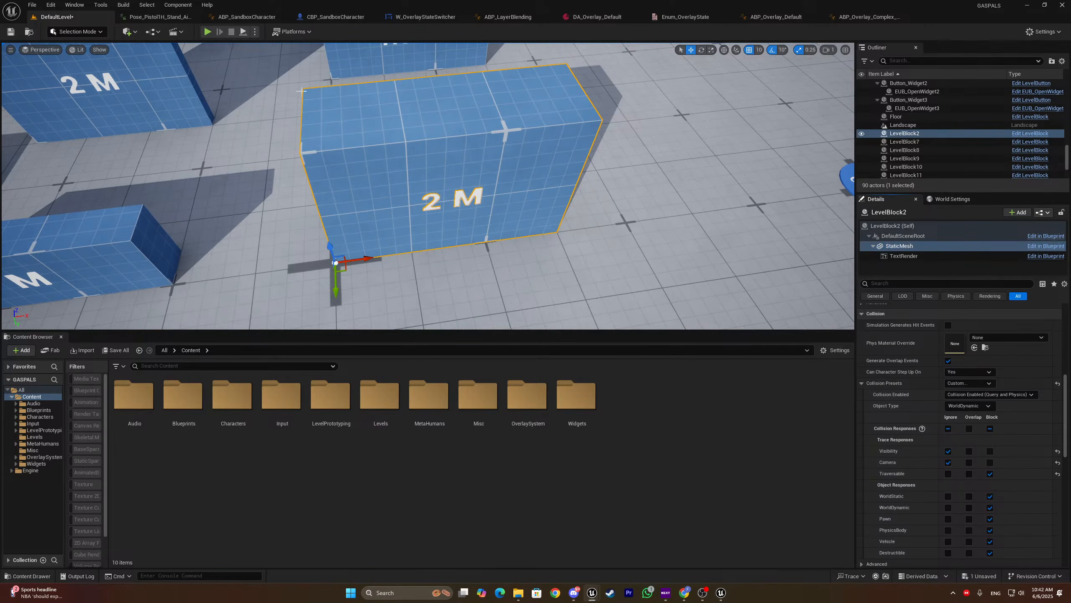
# Play the level and run to the 2 M block to test the camera with both Visibility and Camera ignored
pyautogui.click(208, 31)
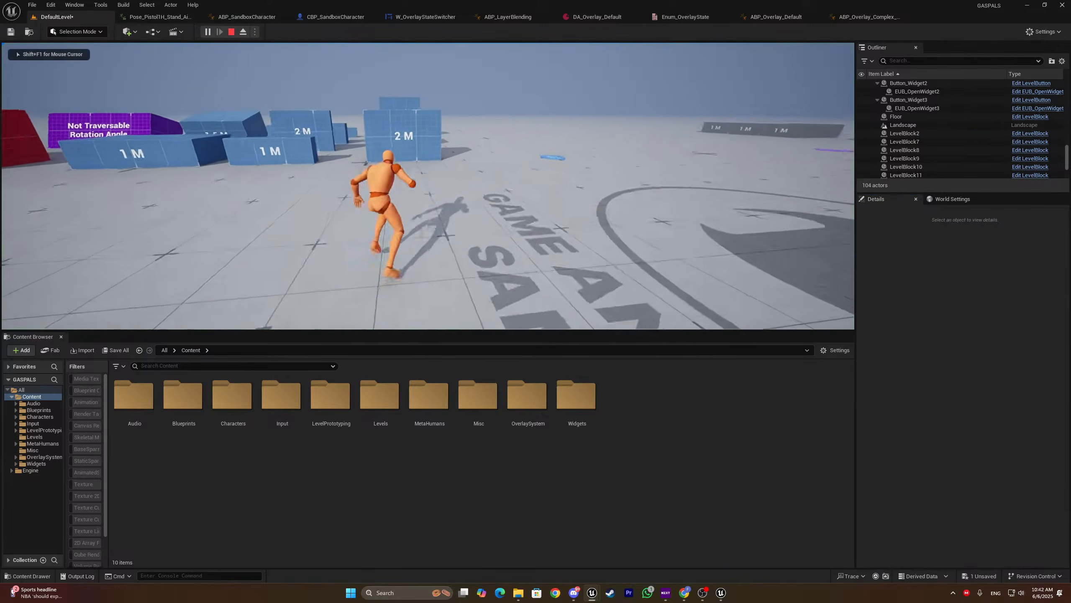
pyautogui.press('w')
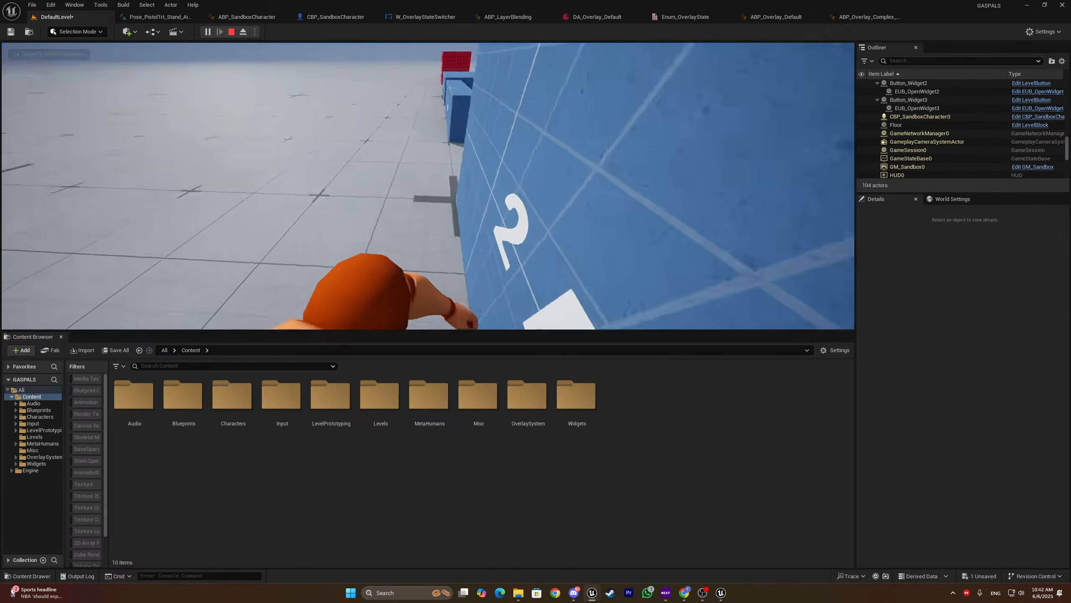
pyautogui.press('Escape')
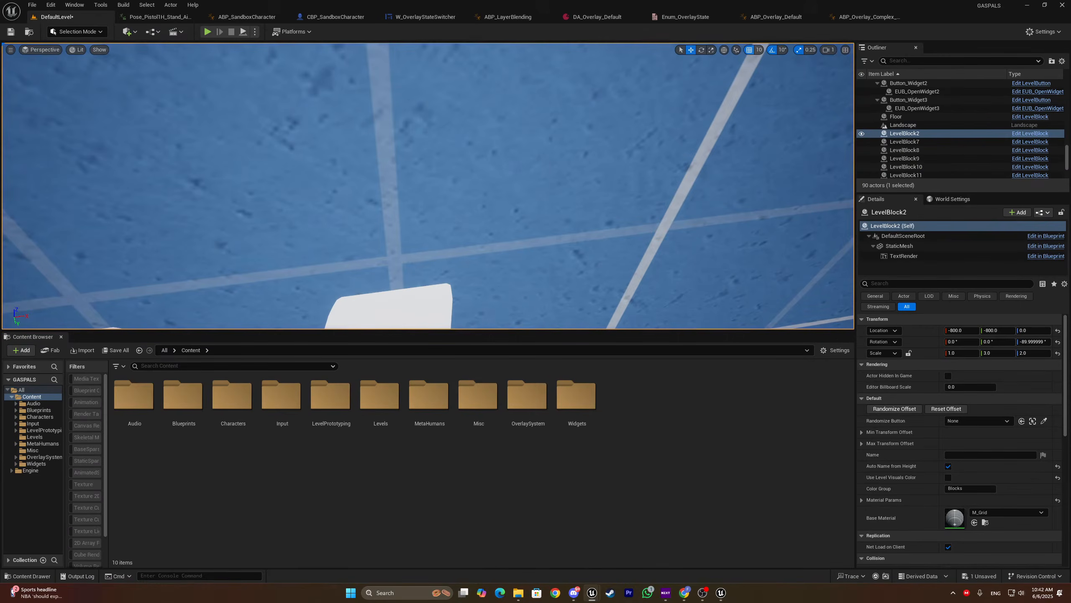
# Set the Visibility trace response of LevelBlock2's StaticMesh to Block
pyautogui.press('f')
pyautogui.click(899, 245)
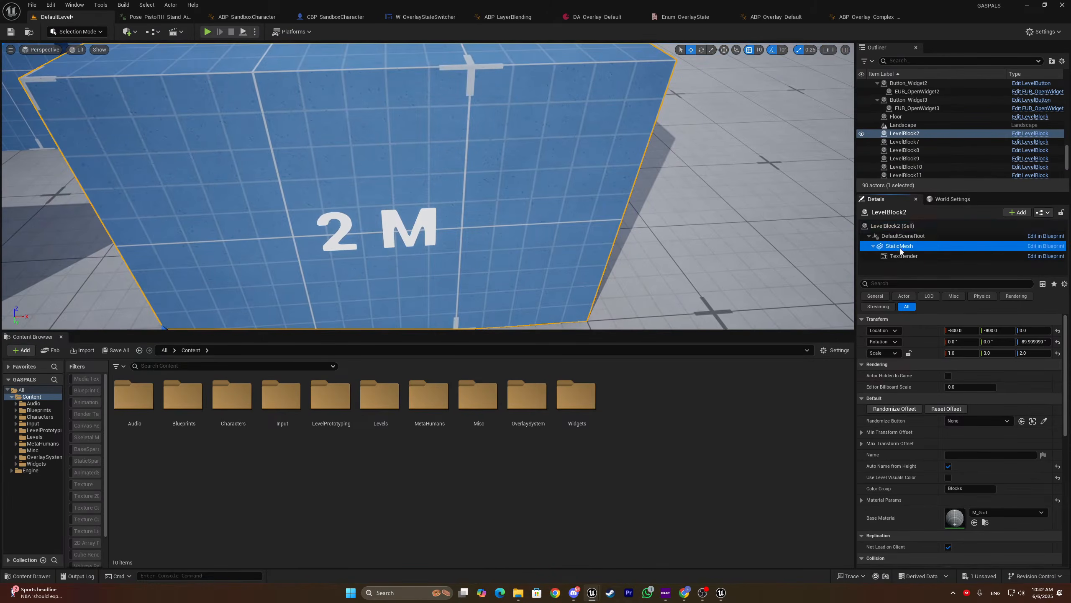
pyautogui.scroll(-5, 896, 463)
pyautogui.scroll(-5, 896, 464)
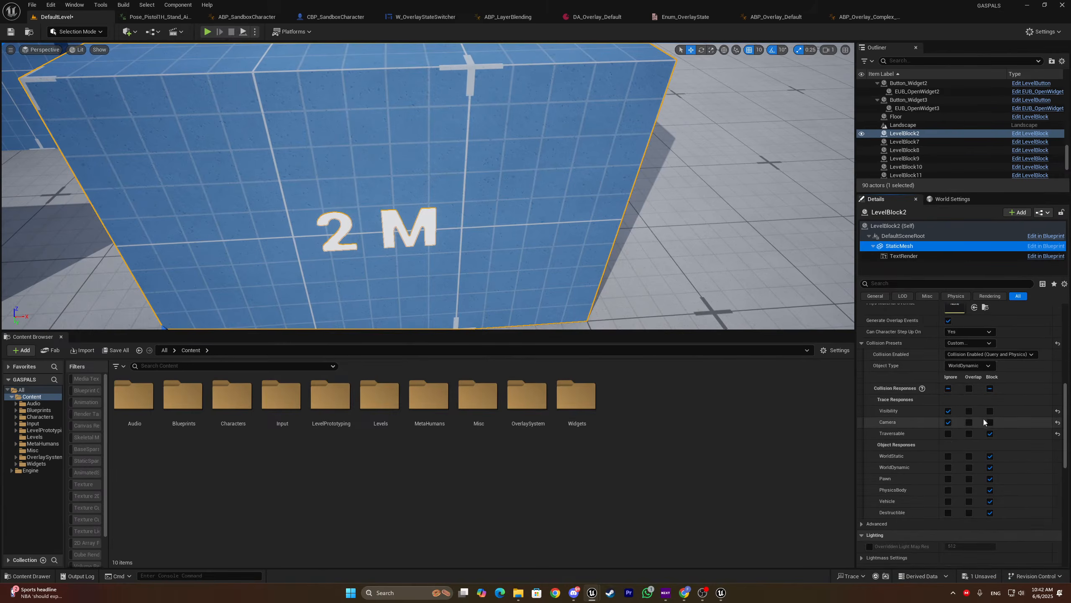
pyautogui.click(990, 410)
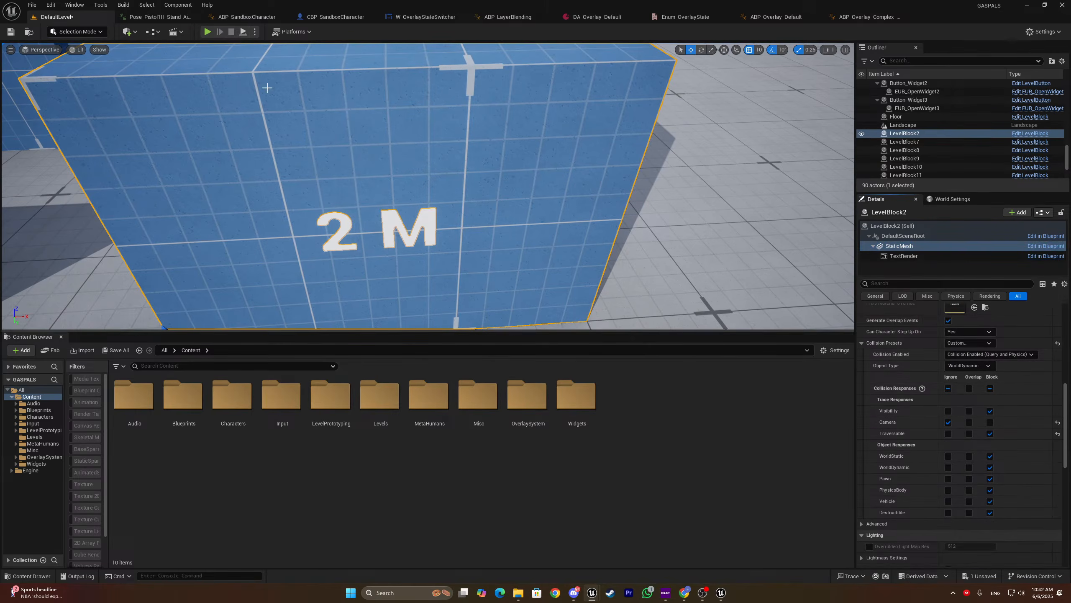
# Play the level and move the character toward and away from the 2 M block to test the camera with only Camera ignored
pyautogui.click(207, 32)
pyautogui.press('w')
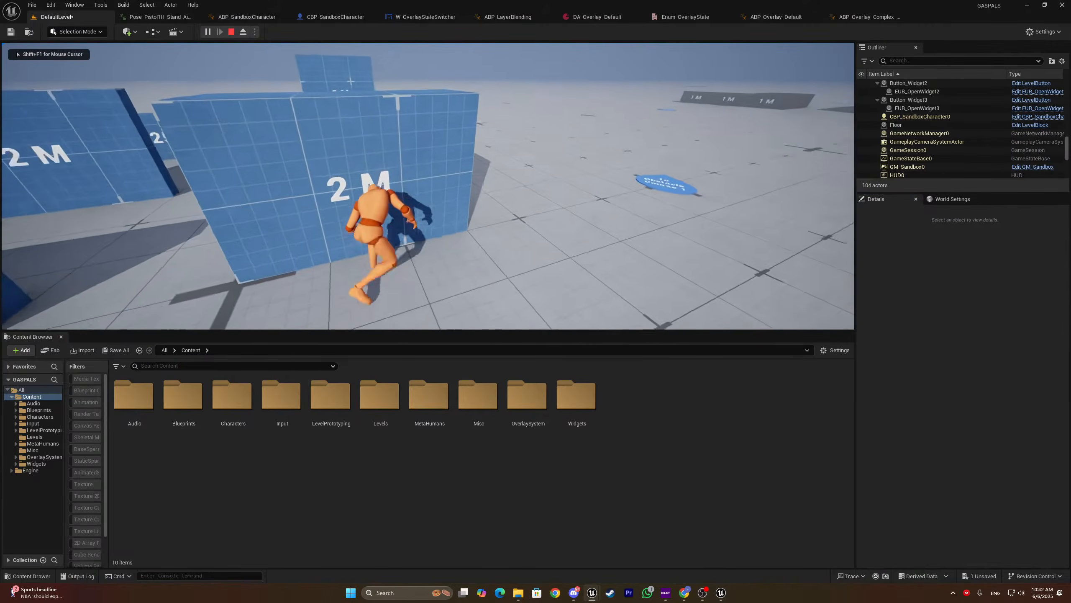
pyautogui.press('s')
pyautogui.press('w')
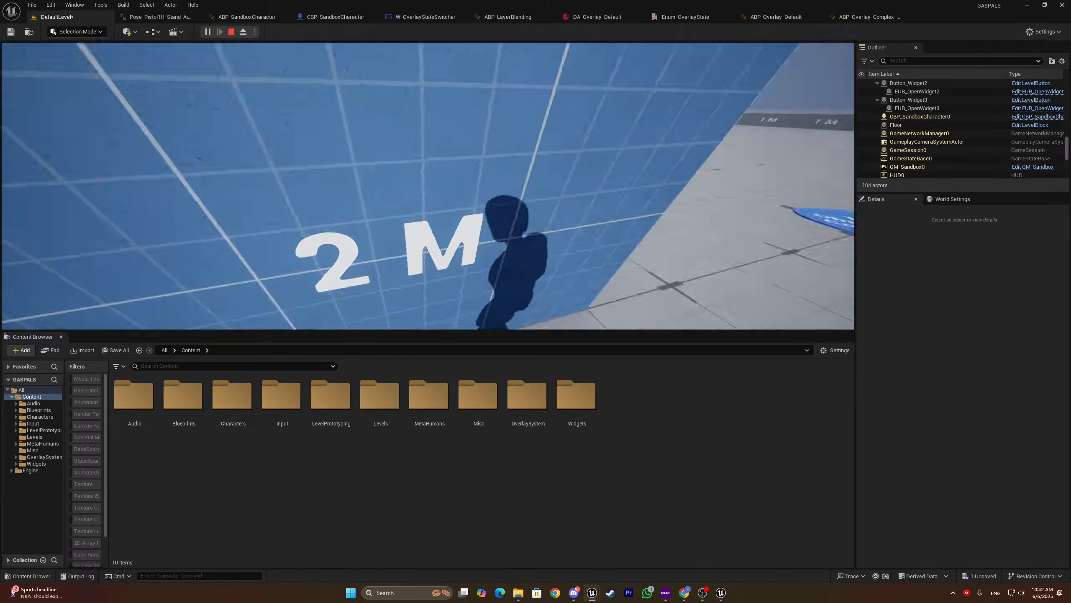
pyautogui.press('Escape')
# Switch back to the GameAnimationSample editor and place the Skeletal Mesh reference directly under Self in Pistol1h's event graph
pyautogui.hotkey('alt', 'Tab')
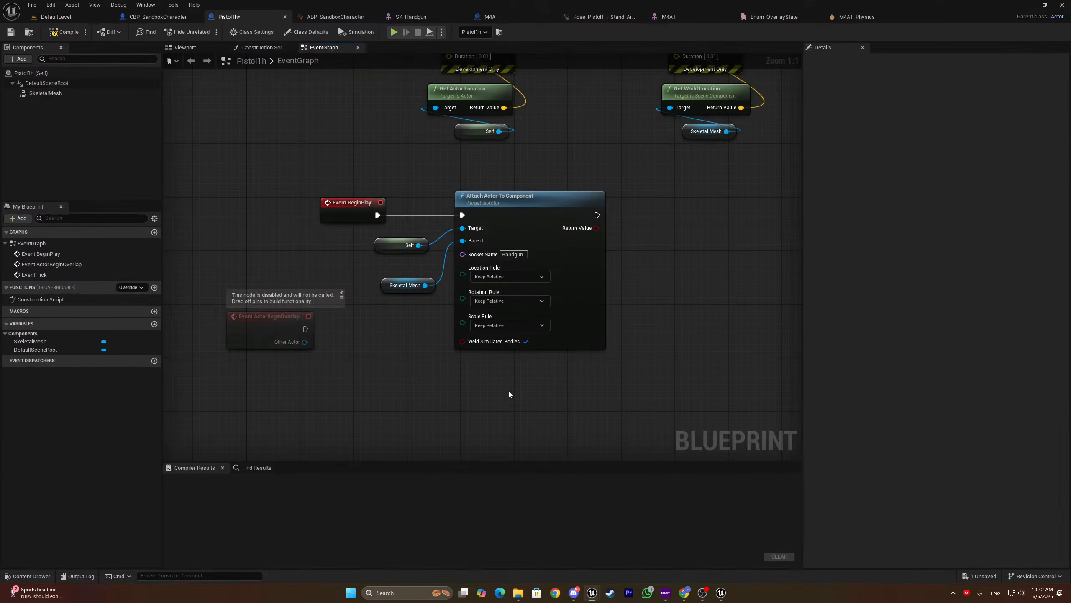
pyautogui.moveTo(507, 389); pyautogui.dragTo(489, 385, button='right')
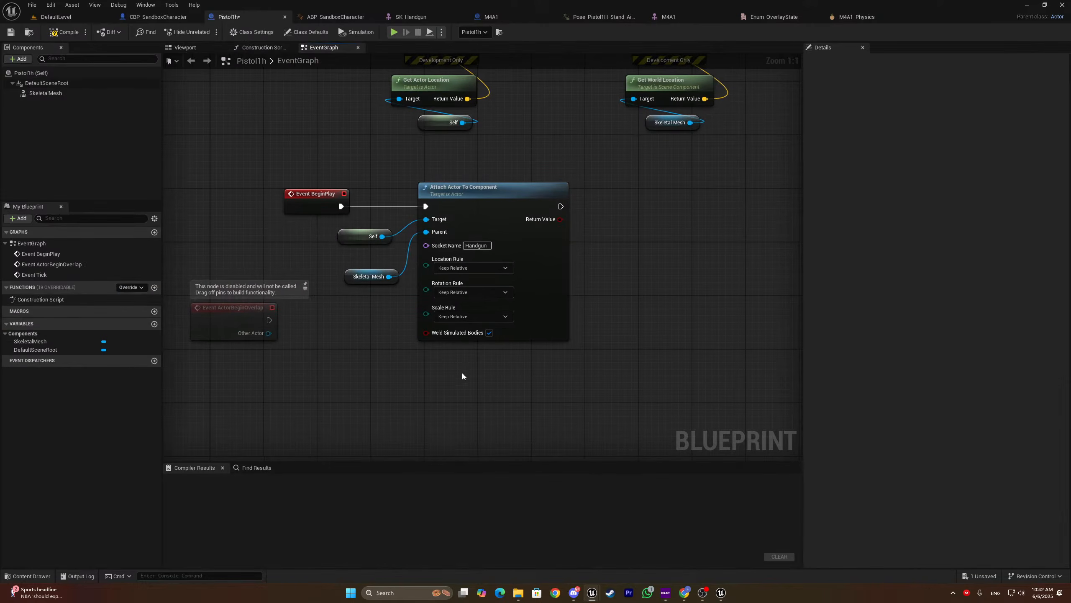
pyautogui.moveTo(367, 277); pyautogui.dragTo(360, 257)
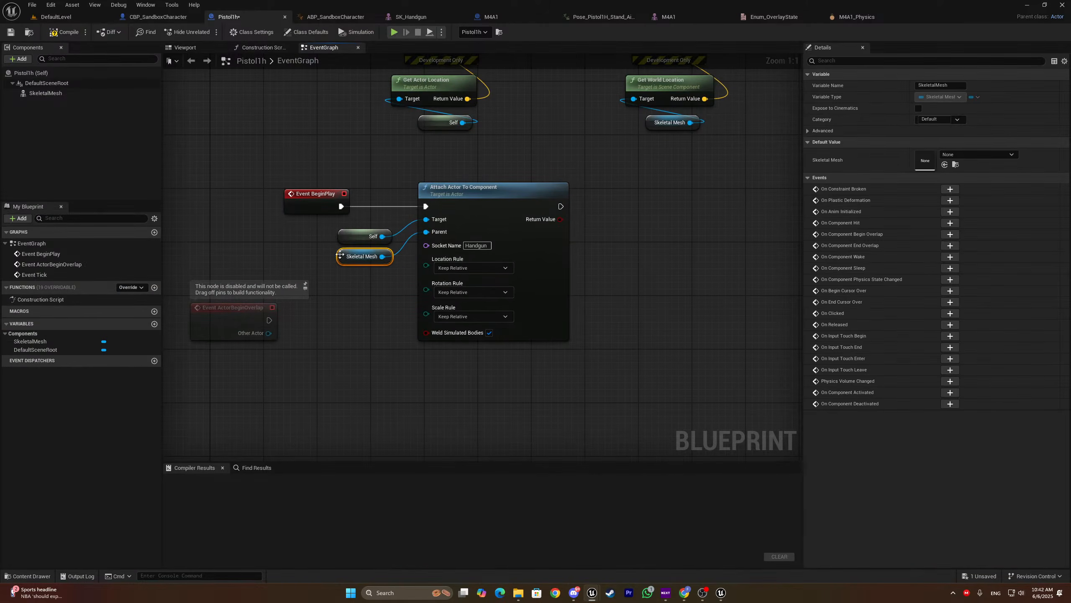
# Set the Location, Rotation and Scale Rules of Attach Actor To Component to Snap to Target, then compile and save Pistol1h
pyautogui.click(470, 270)
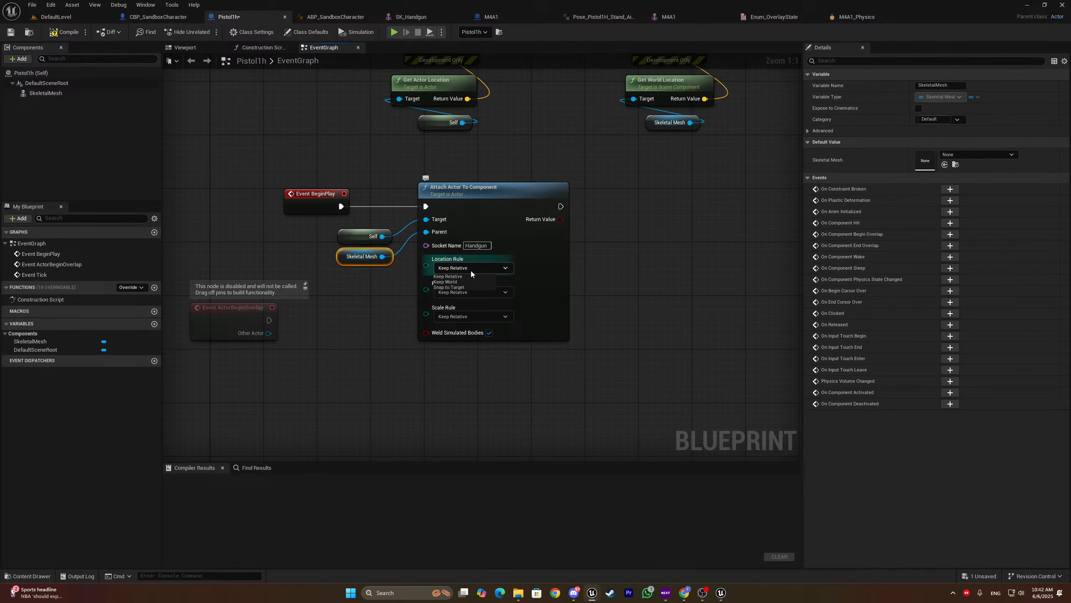
pyautogui.click(459, 291)
pyautogui.click(460, 312)
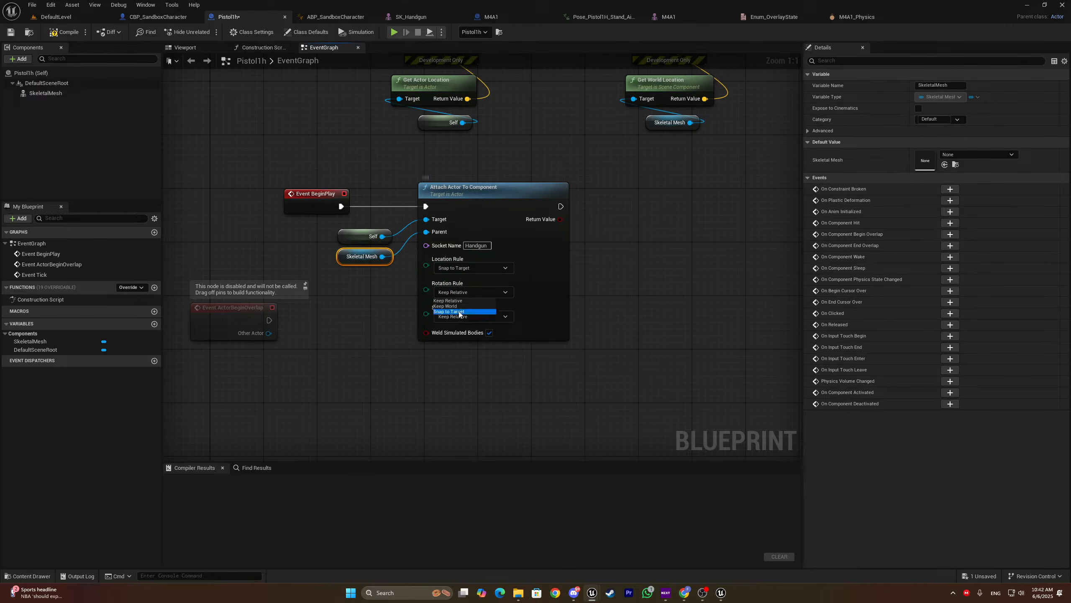
pyautogui.click(78, 36)
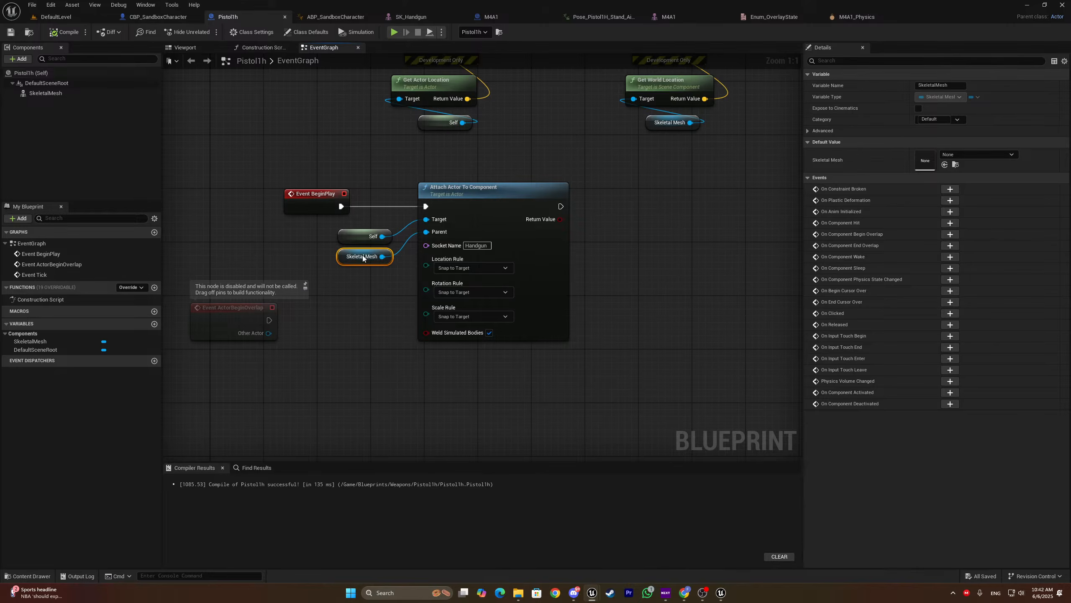
# Arrange the Self and Skeletal Mesh references below Attach Actor To Component and move that node closer to Event BeginPlay
pyautogui.keyDown('shift'); pyautogui.click(346, 239); pyautogui.keyUp('shift')
pyautogui.moveTo(347, 239); pyautogui.dragTo(474, 361)
pyautogui.moveTo(477, 402); pyautogui.dragTo(489, 296)
pyautogui.moveTo(489, 198); pyautogui.dragTo(447, 192)
pyautogui.moveTo(401, 152); pyautogui.dragTo(463, 370)
pyautogui.moveTo(434, 187); pyautogui.dragTo(435, 193)
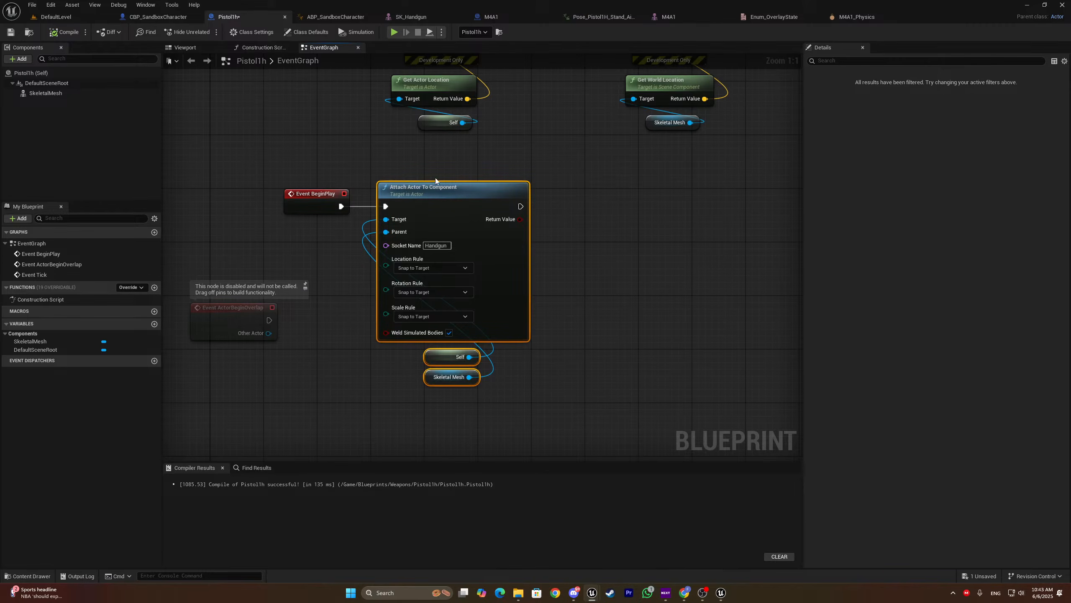
pyautogui.moveTo(238, 189); pyautogui.dragTo(258, 190)
pyautogui.moveTo(326, 219); pyautogui.dragTo(340, 222)
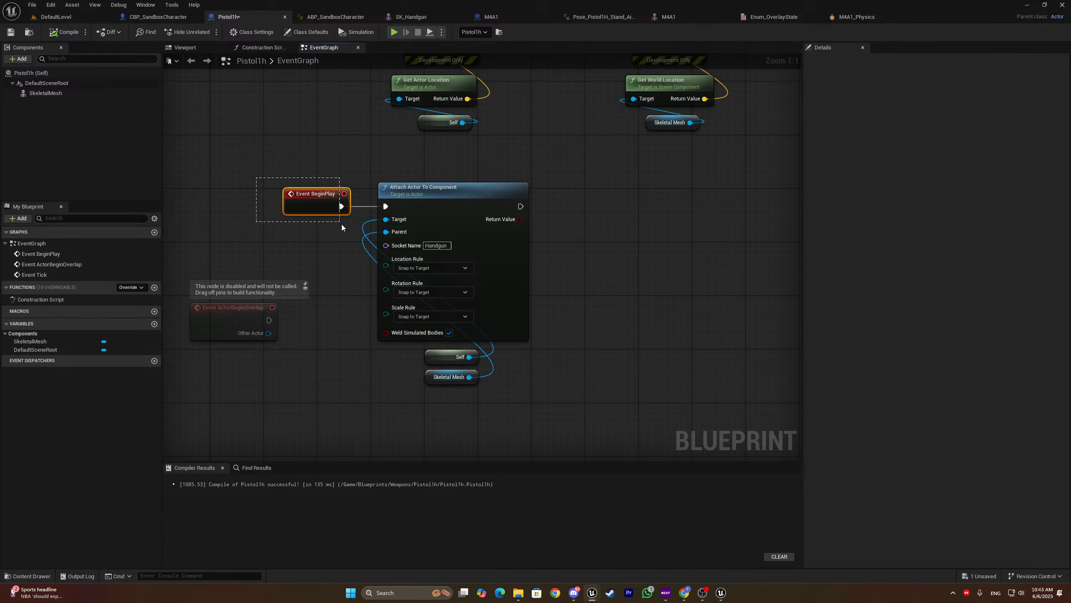
pyautogui.moveTo(516, 238); pyautogui.dragTo(473, 233, button='right')
pyautogui.moveTo(515, 171); pyautogui.dragTo(551, 201)
pyautogui.moveTo(222, 170); pyautogui.dragTo(321, 219)
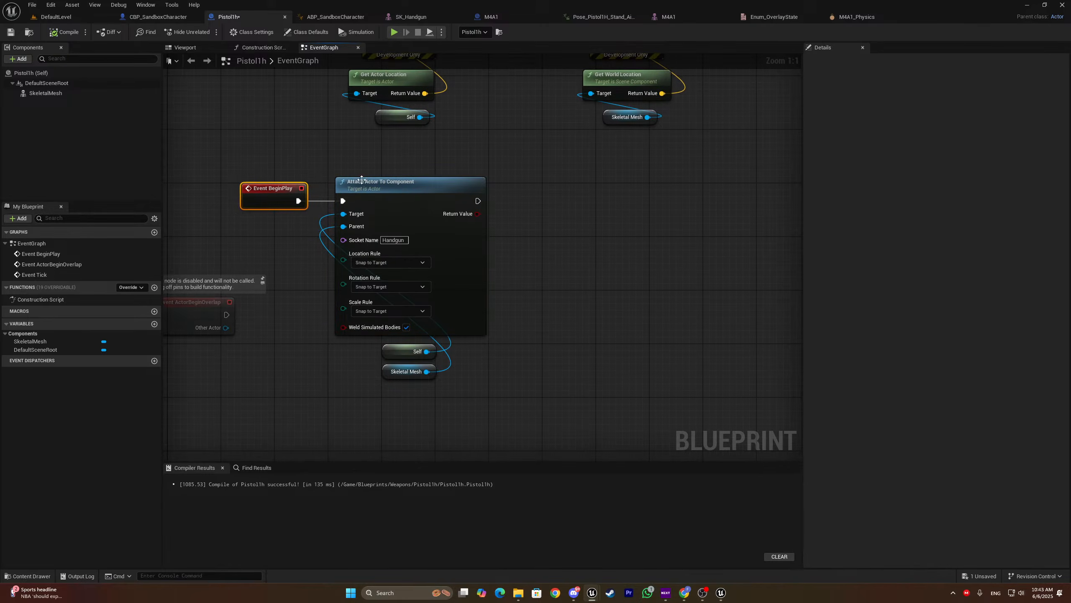
pyautogui.moveTo(337, 169); pyautogui.dragTo(510, 359)
pyautogui.click(591, 303)
pyautogui.scroll(-4, 609, 266)
pyautogui.scroll(4, 472, 239)
pyautogui.moveTo(472, 238); pyautogui.dragTo(396, 201, button='right')
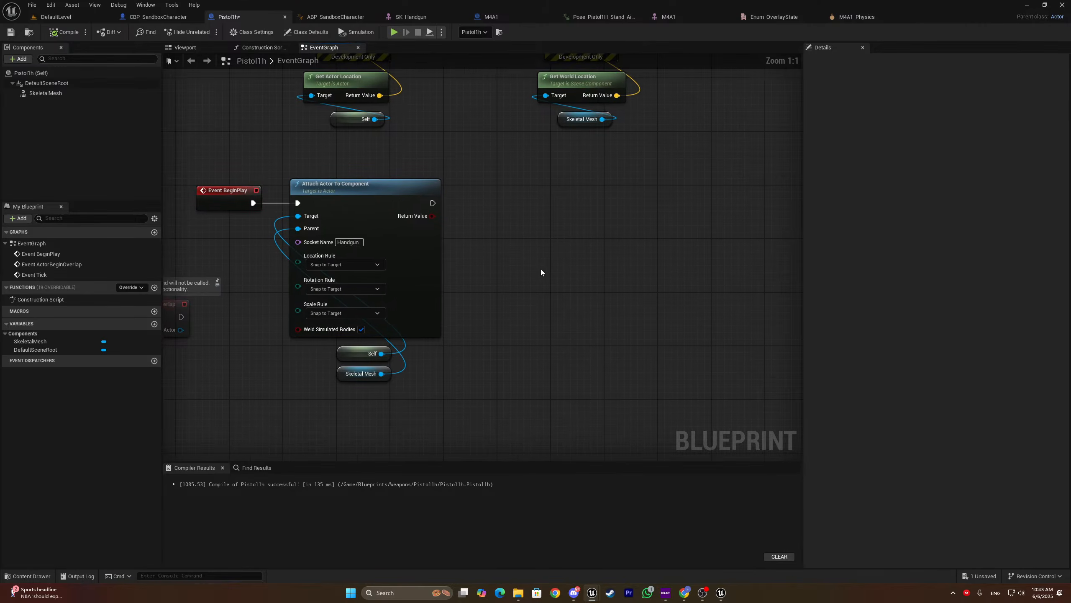
# Play the level, move the character back and forth beside the pistol to check the debug points, and stop playing
pyautogui.click(391, 31)
pyautogui.press('s')
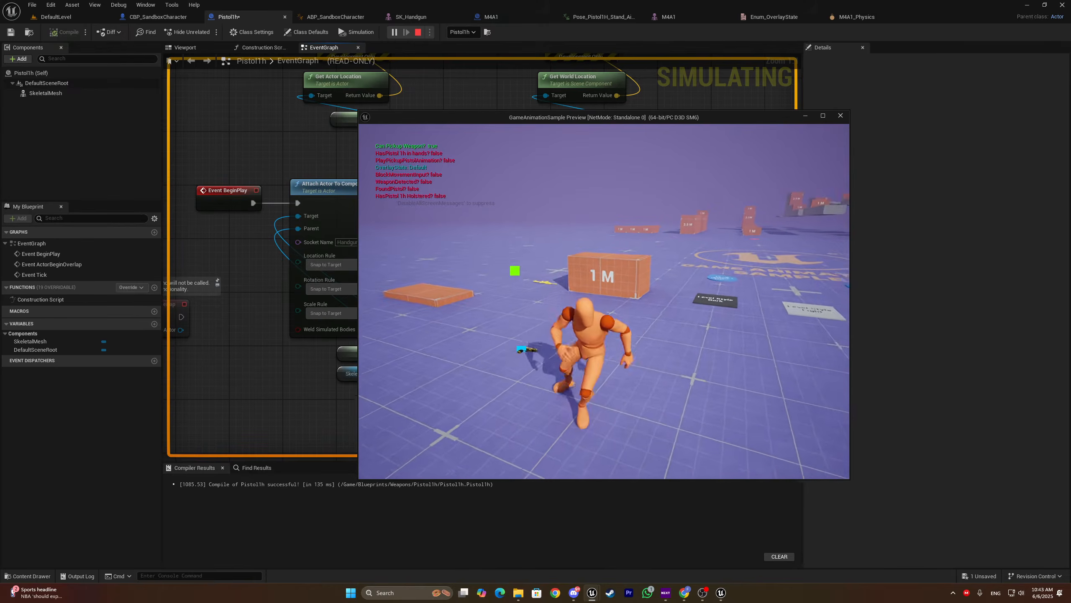
pyautogui.press('w')
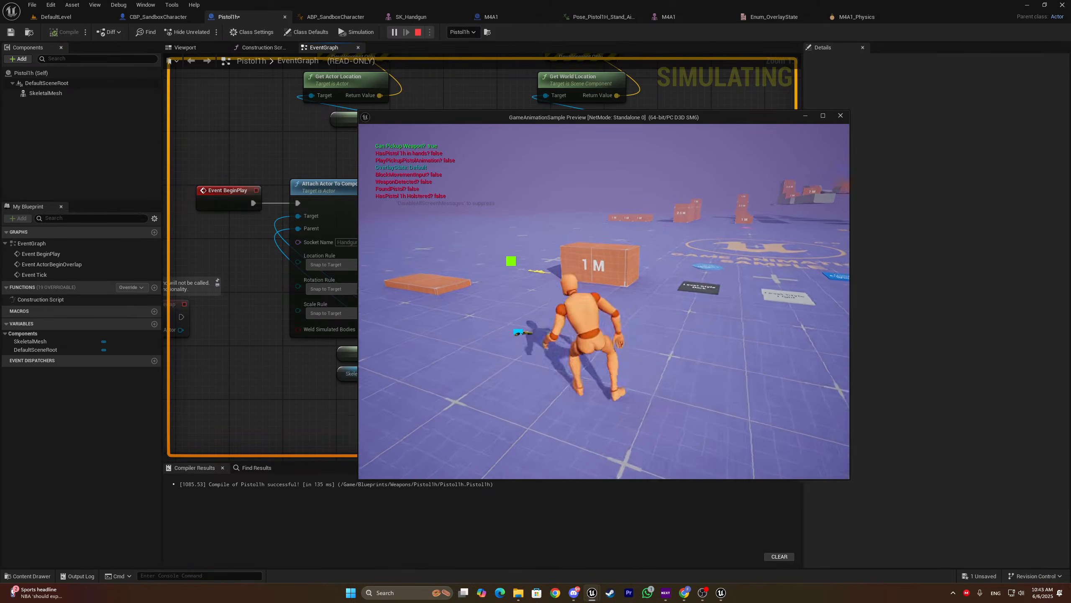
pyautogui.press('Escape')
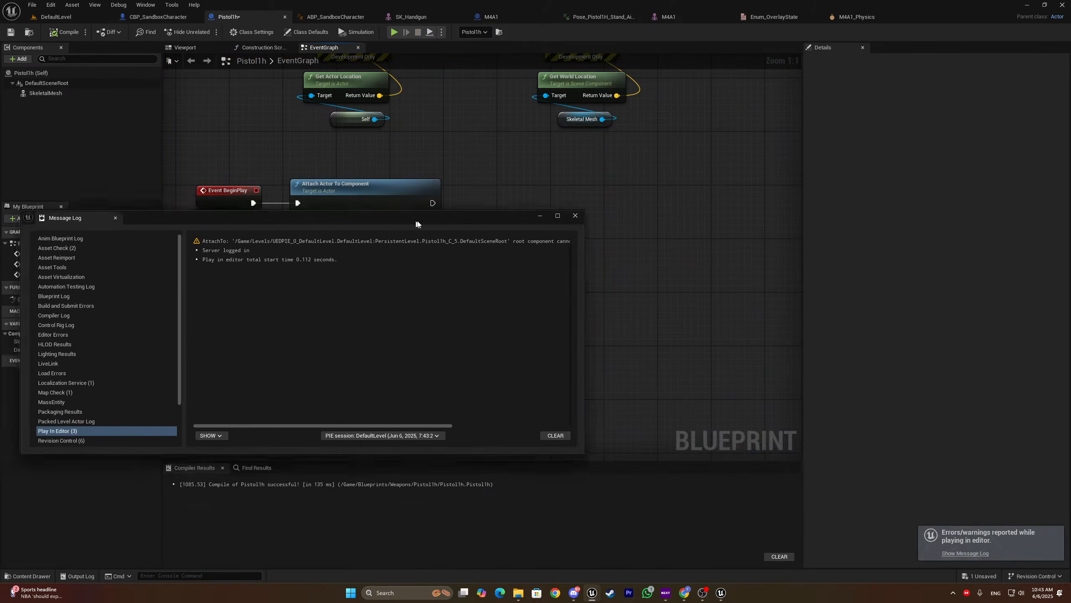
# Read the full AttachTo warning in the Play In Editor message log, then close the log
pyautogui.moveTo(311, 414); pyautogui.dragTo(456, 403)
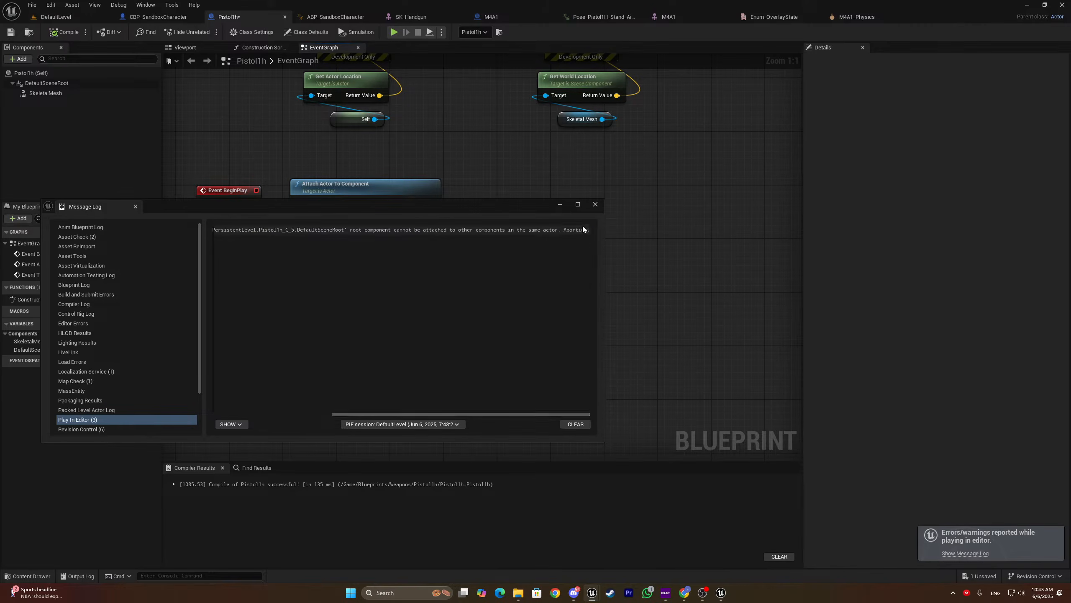
pyautogui.click(595, 204)
pyautogui.moveTo(514, 165); pyautogui.dragTo(370, 301)
pyautogui.click(489, 251)
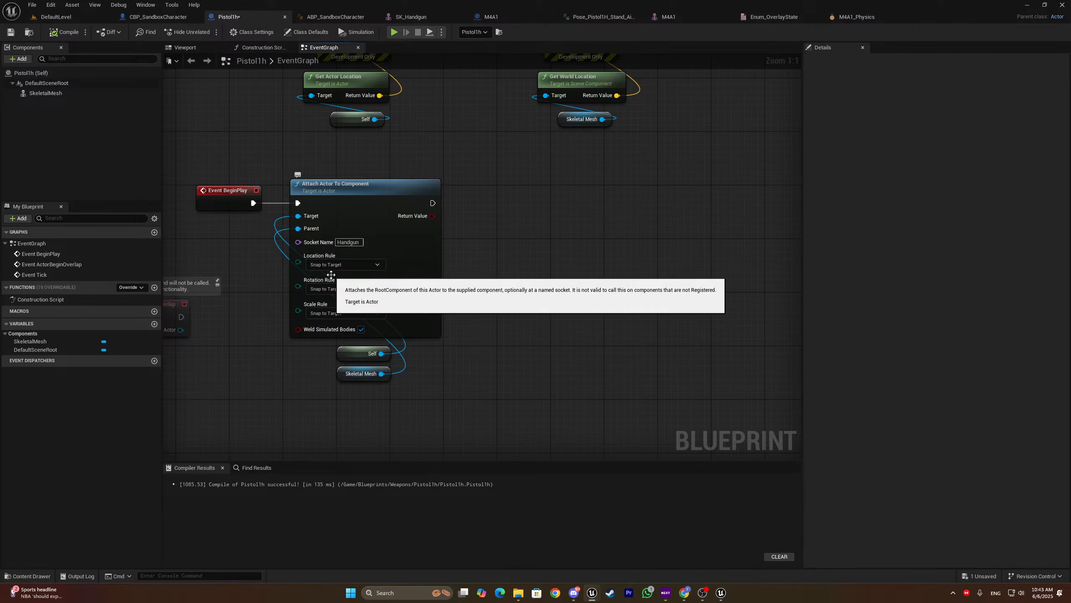
# Add an Attach Component To Component node targeting the Skeletal Mesh in Pistol1h's event graph, beside Attach Actor To Component
pyautogui.rightClick(490, 229)
pyautogui.write('set')
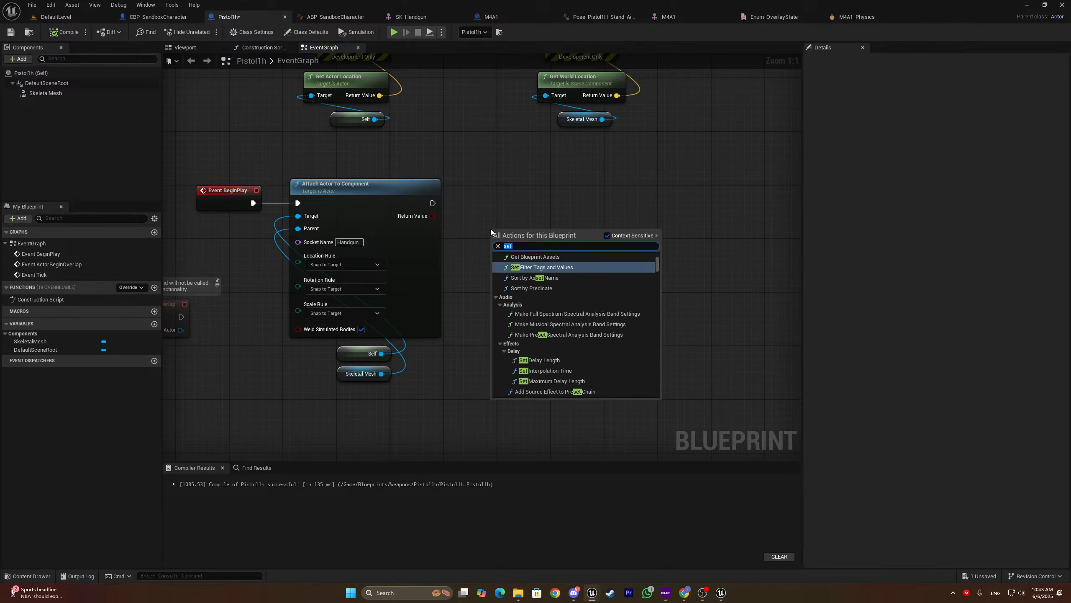
pyautogui.press('BackSpace')
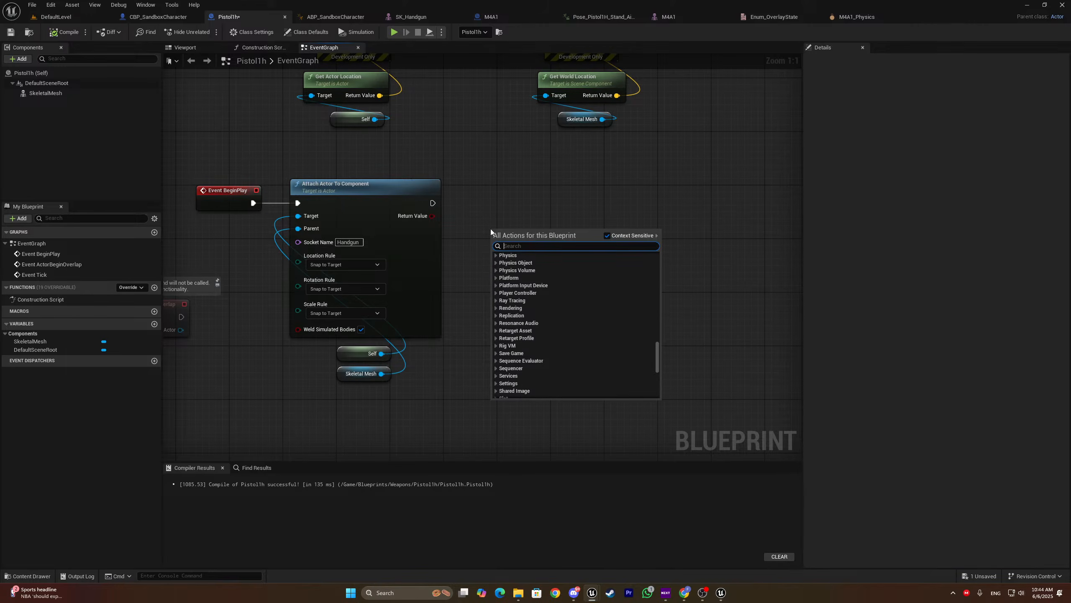
pyautogui.write('attach a')
pyautogui.press('BackSpace')
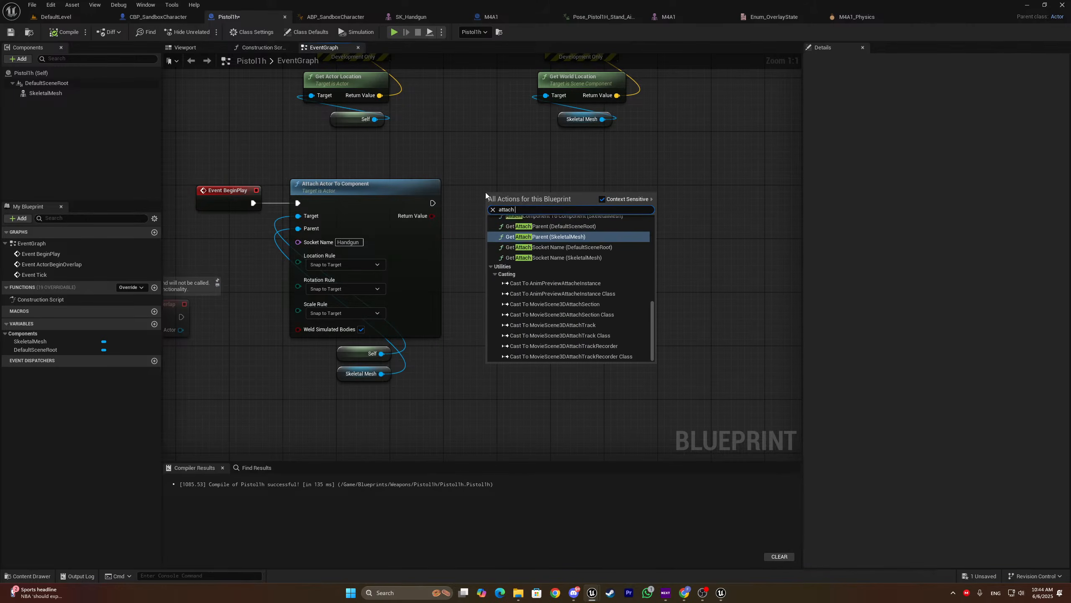
pyautogui.write('compon')
pyautogui.press('Escape')
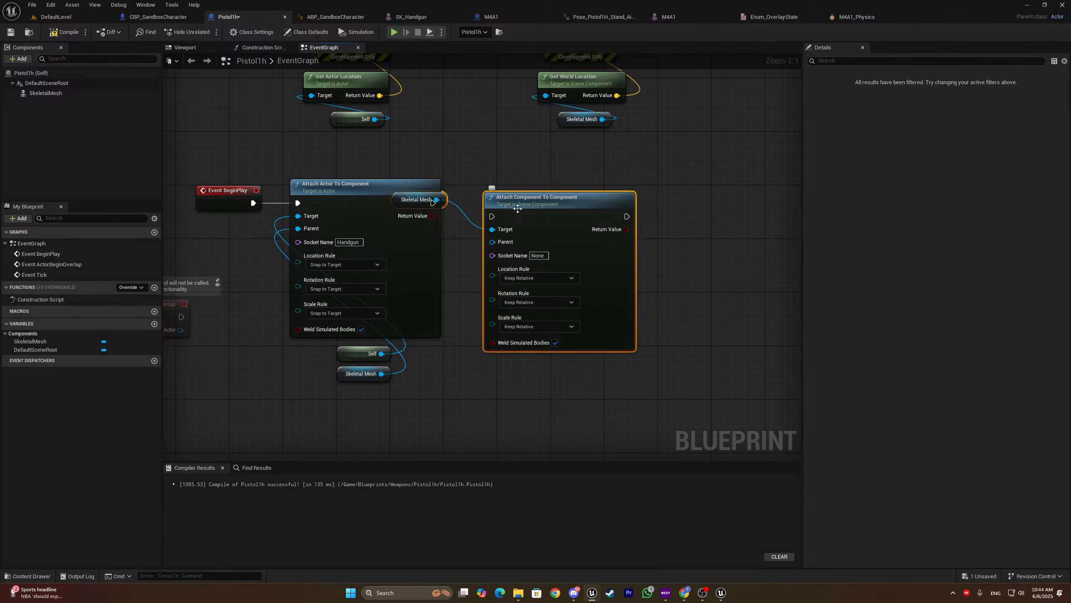
# Space out Attach Component To Component, align its Skeletal Mesh reference with the Target pin, and place a Default Scene Root reference below that reference
pyautogui.moveTo(514, 204); pyautogui.dragTo(574, 211)
pyautogui.click(512, 270)
pyautogui.moveTo(464, 208); pyautogui.dragTo(467, 241)
pyautogui.moveTo(591, 206); pyautogui.dragTo(590, 210)
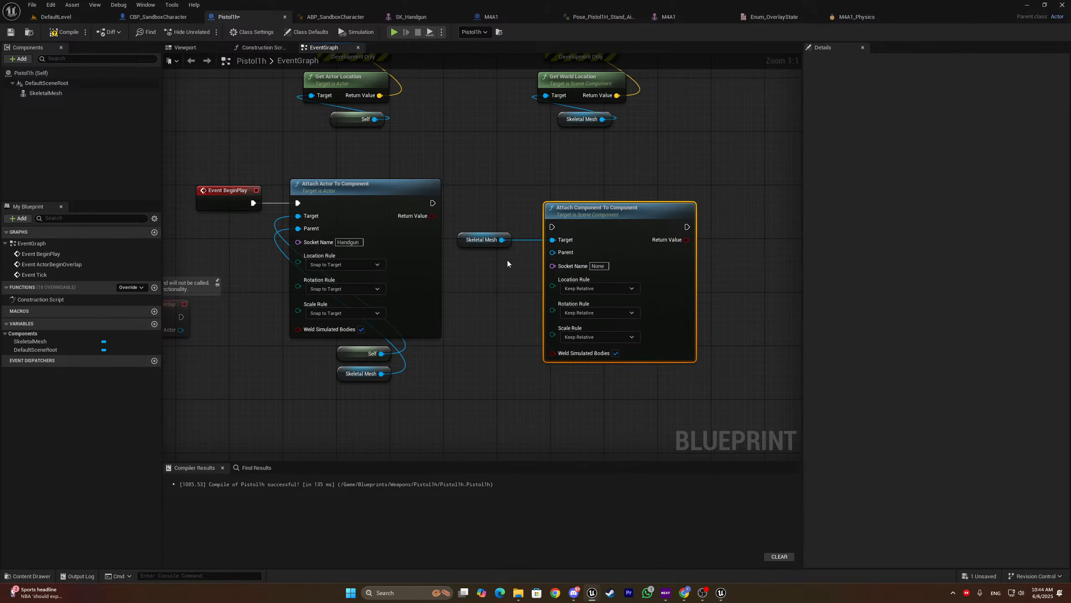
pyautogui.moveTo(46, 83); pyautogui.dragTo(461, 270)
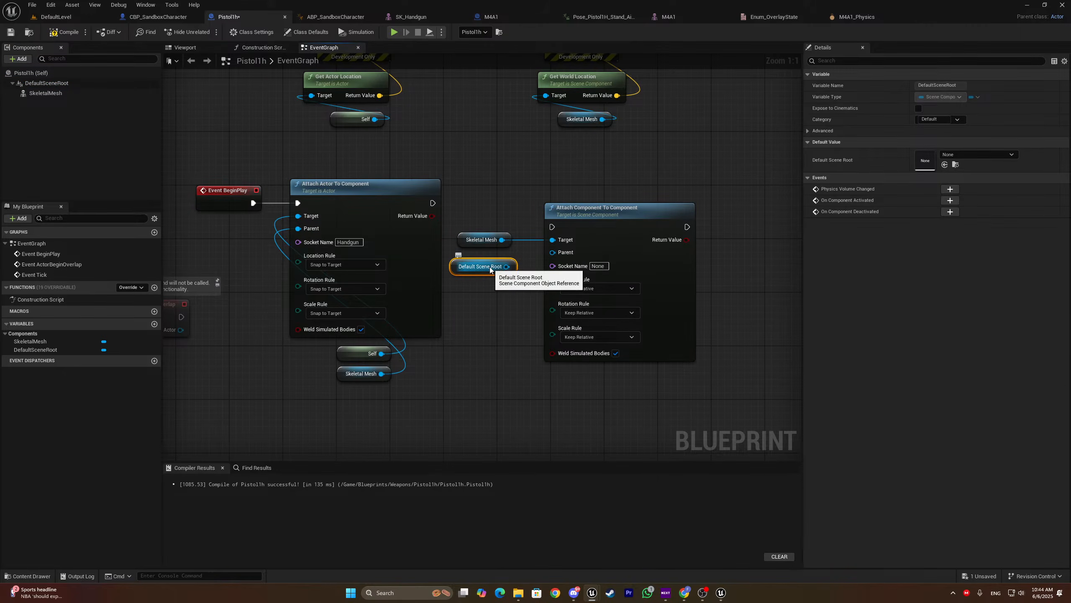
# Disconnect Event BeginPlay from Attach Actor To Component, compile and save Pistol1h, and inspect its DefaultSceneRoot component in the blueprint viewport
pyautogui.click(184, 48)
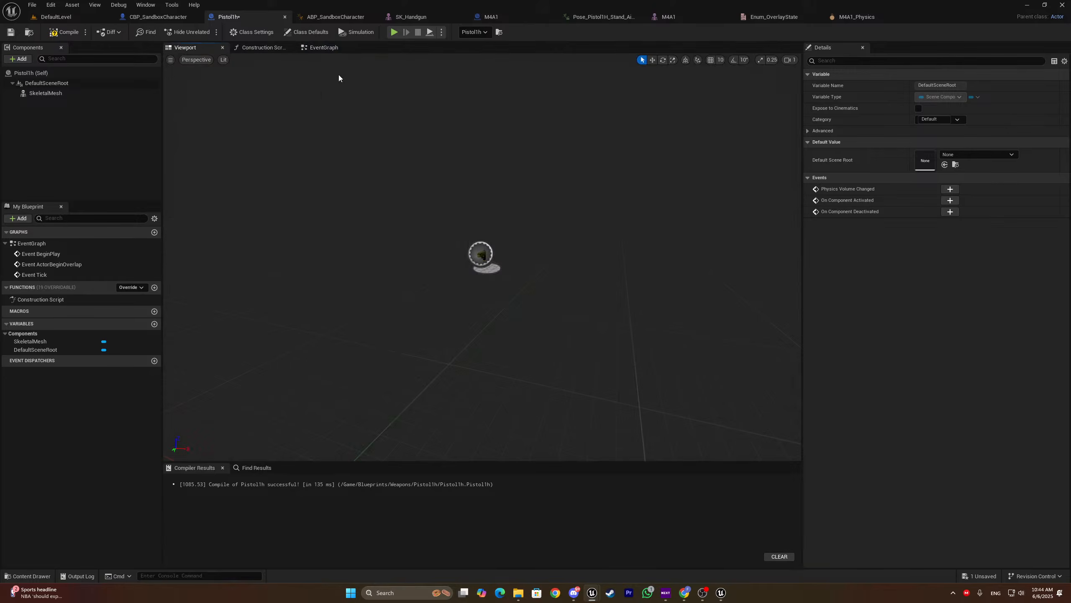
pyautogui.click(323, 47)
pyautogui.click(50, 33)
pyautogui.click(181, 48)
pyautogui.moveTo(41, 93); pyautogui.dragTo(69, 88)
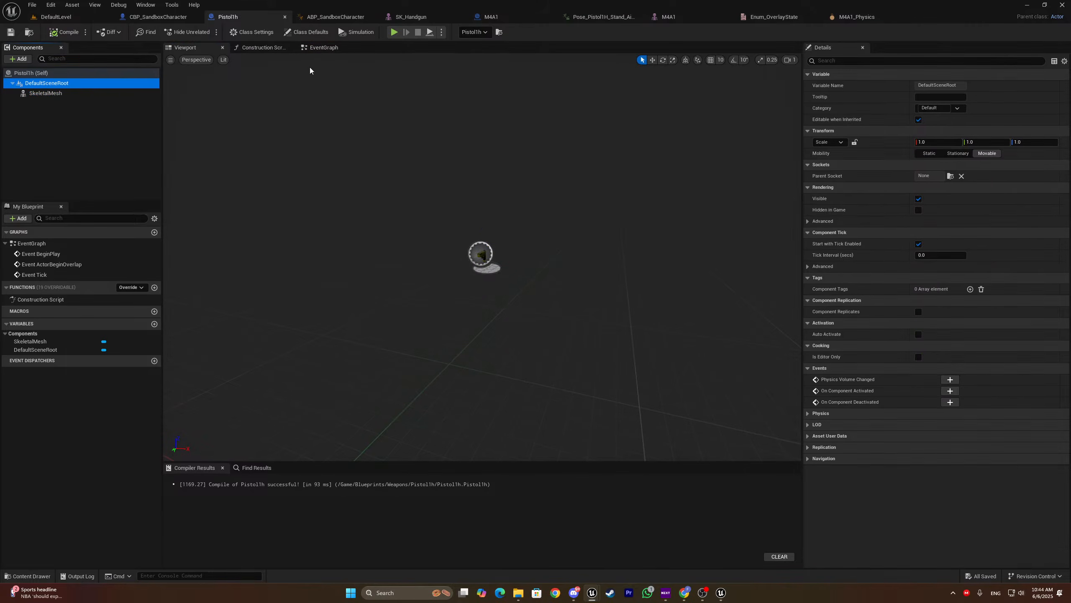
# Return to the event graph and place another Default Scene Root reference above the Draw Debug Point nodes
pyautogui.click(314, 49)
pyautogui.scroll(-2, 323, 211)
pyautogui.moveTo(322, 210); pyautogui.dragTo(403, 198, button='right')
pyautogui.moveTo(368, 134); pyautogui.dragTo(345, 305, button='right')
pyautogui.moveTo(47, 84)
pyautogui.mouseDown()
pyautogui.moveTo(228, 152)
pyautogui.moveTo(313, 303)
pyautogui.moveTo(669, 167)
pyautogui.mouseUp()
pyautogui.scroll(1, 333, 298)
# Duplicate the blue Draw Debug Point, connect the copy after it, and set the copy's point color to pinkish red, sRGB hex FF005EFF
pyautogui.moveTo(624, 199); pyautogui.dragTo(438, 166, button='right')
pyautogui.moveTo(487, 167)
pyautogui.mouseDown()
pyautogui.moveTo(428, 314)
pyautogui.moveTo(462, 225)
pyautogui.mouseUp()
pyautogui.hotkey('ctrl', 'c')
pyautogui.hotkey('ctrl', 'v')
pyautogui.moveTo(607, 205)
pyautogui.mouseDown()
pyautogui.moveTo(626, 208)
pyautogui.moveTo(483, 209)
pyautogui.moveTo(617, 198)
pyautogui.mouseUp()
pyautogui.click(622, 254)
pyautogui.moveTo(646, 321); pyautogui.dragTo(735, 323)
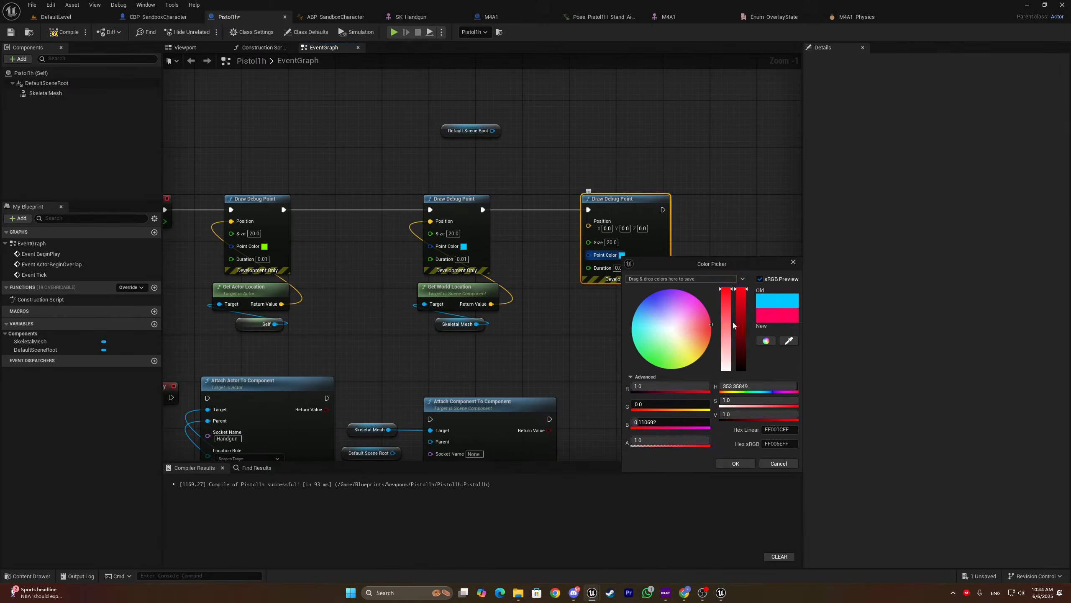
pyautogui.click(736, 463)
# Add a Get World Location node for Default Scene Root and connect its result to the new Draw Debug Point's Position
pyautogui.moveTo(492, 131); pyautogui.dragTo(542, 121)
pyautogui.write('get a ctor loca')
pyautogui.hotkey('ctrl', 'a')
pyautogui.write('get a')
pyautogui.press('BackSpace')
pyautogui.press('BackSpace')
pyautogui.press('BackSpace')
pyautogui.press('BackSpace')
pyautogui.press('BackSpace')
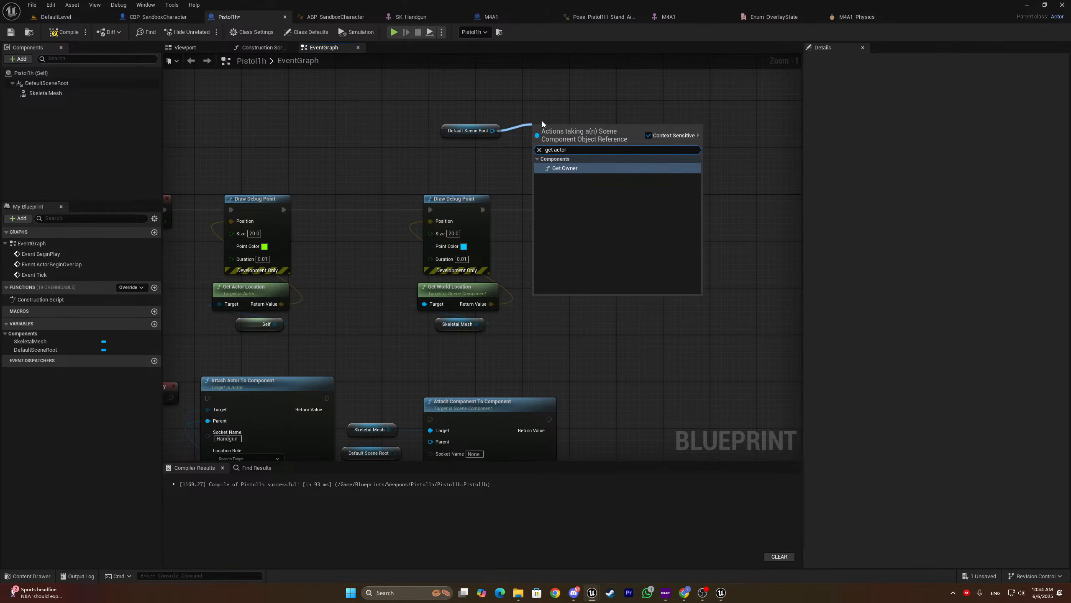
pyautogui.write('get')
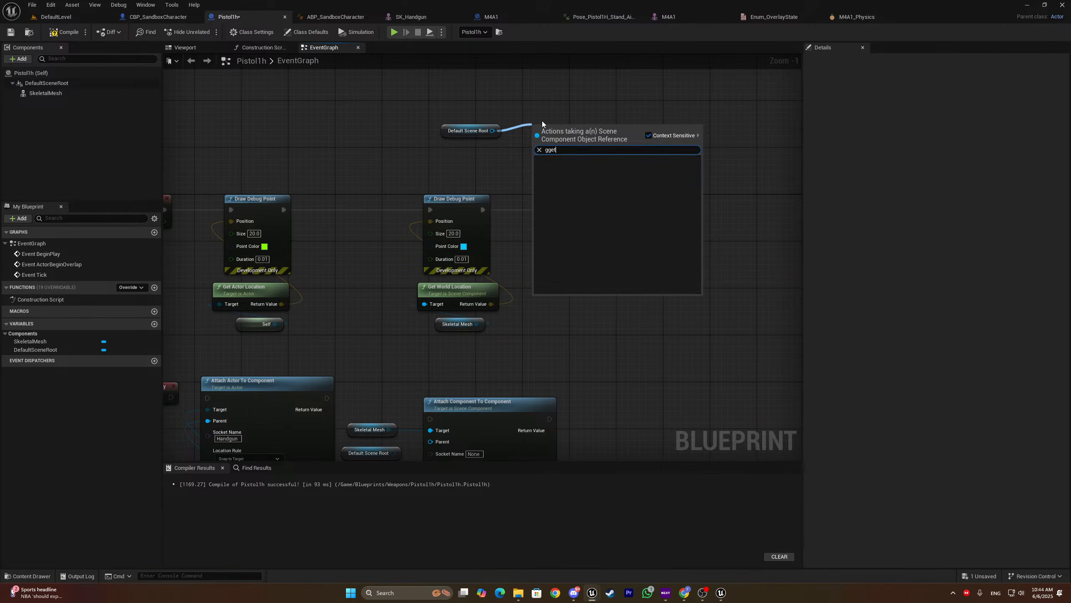
pyautogui.write(' location')
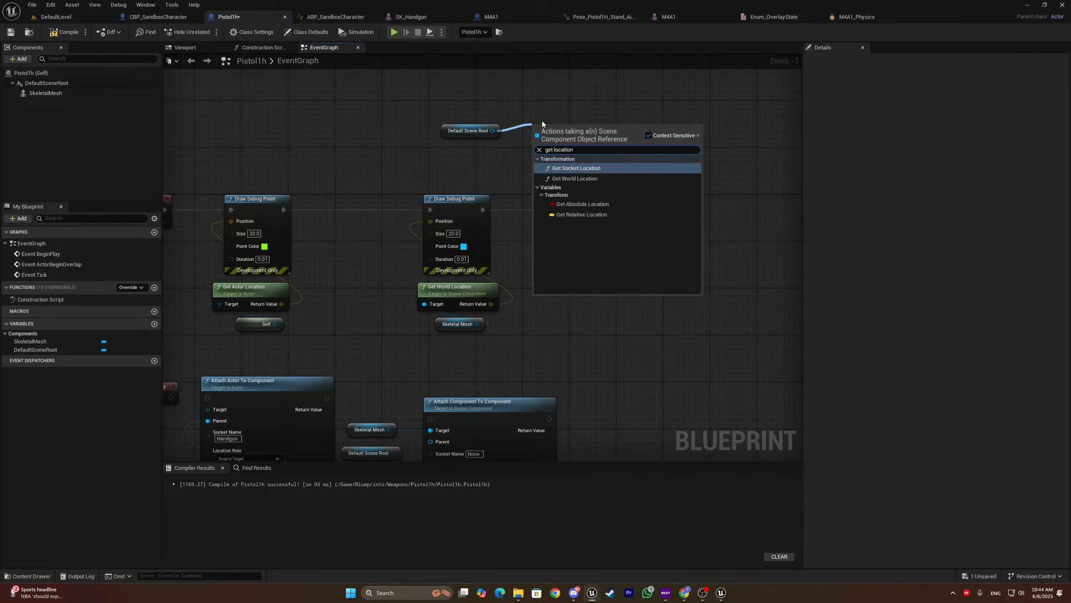
pyautogui.press('Down')
pyautogui.press('Return')
pyautogui.moveTo(602, 147); pyautogui.dragTo(598, 230)
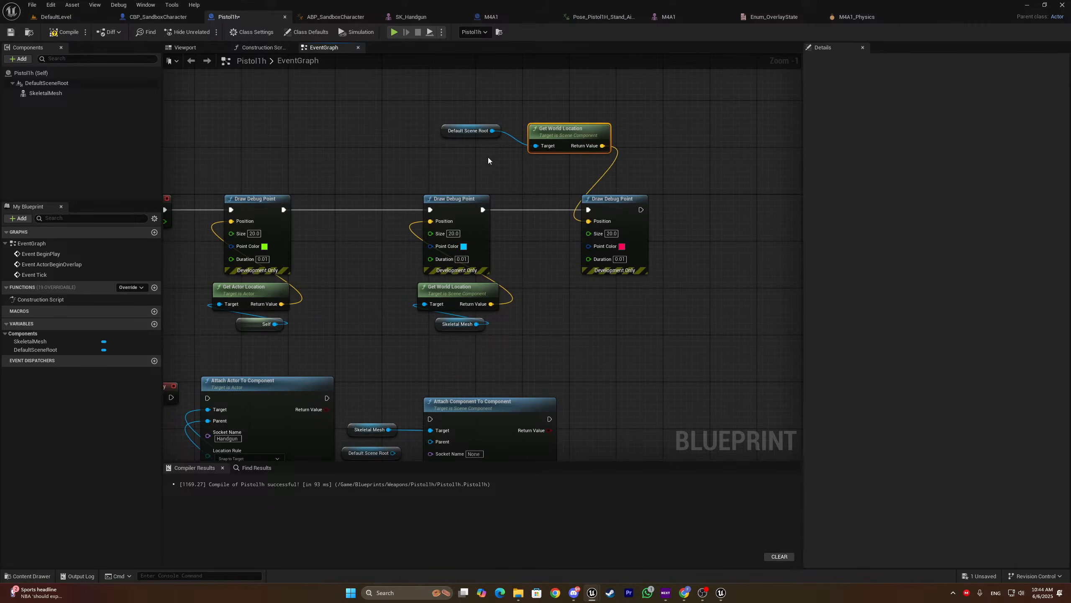
# Straighten the connection between Default Scene Root and Get World Location, then compile and save Pistol1h
pyautogui.moveTo(488, 157); pyautogui.dragTo(542, 132)
pyautogui.press('q')
pyautogui.hotkey('ctrl', 's')
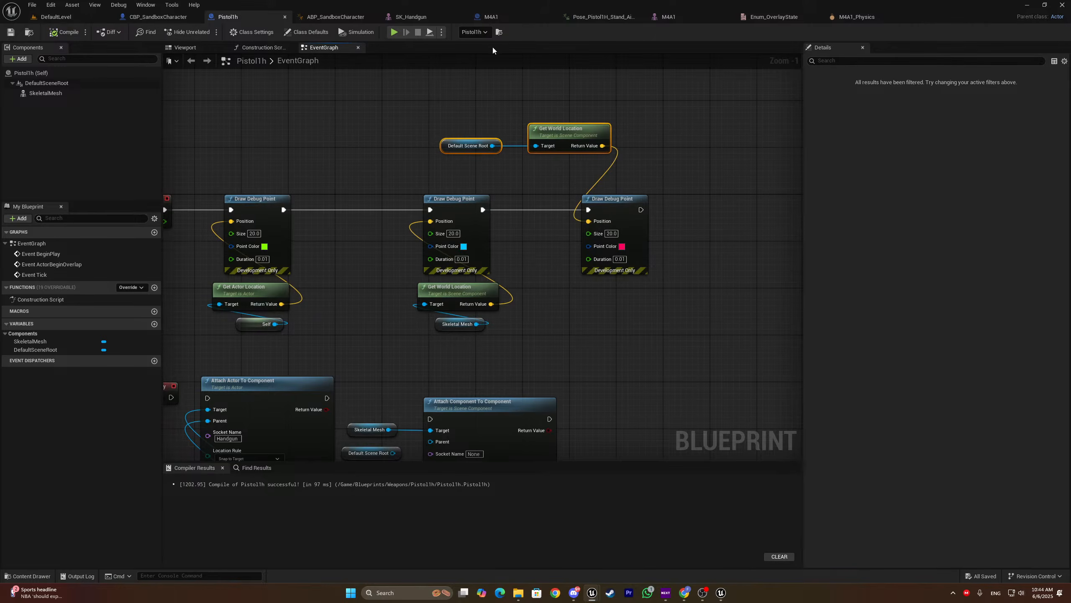
# Play the level and move the character around the pistol to compare the actor, mesh and scene root debug points, then stop
pyautogui.click(394, 34)
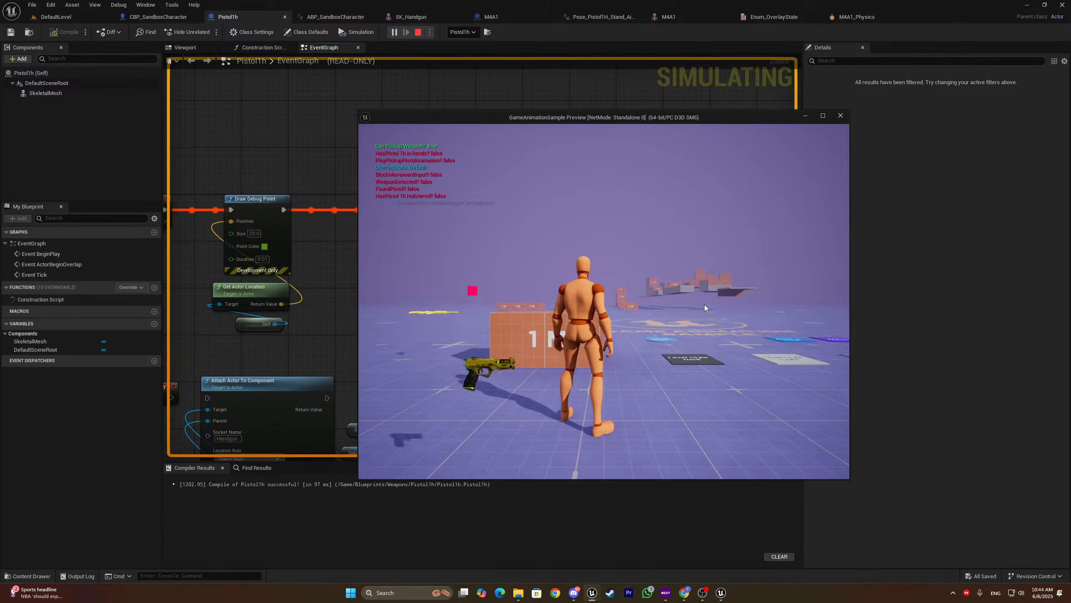
pyautogui.press('s')
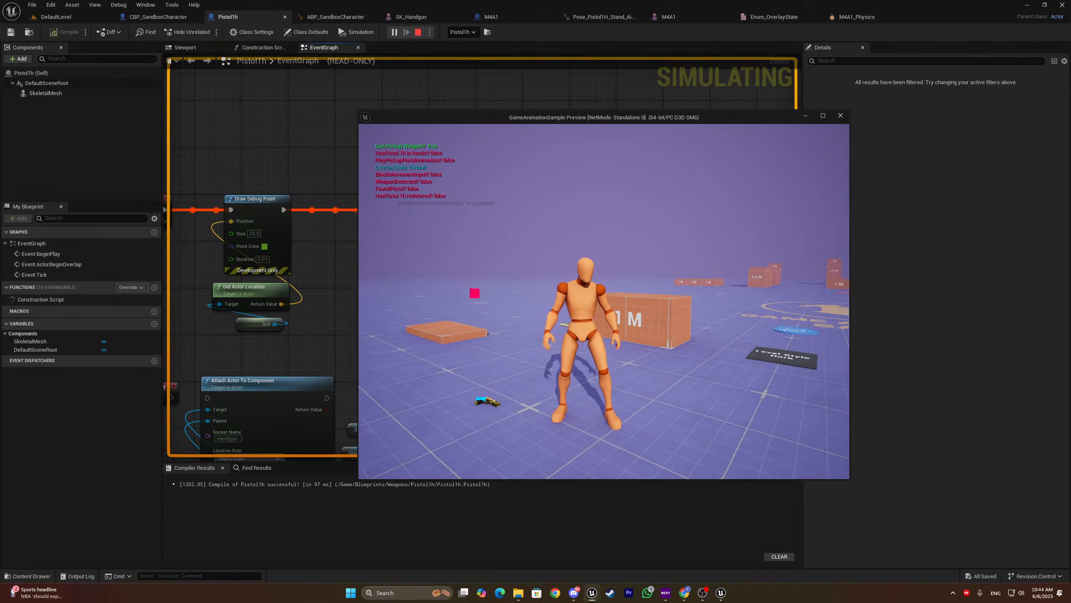
pyautogui.press('a')
pyautogui.press('a')
pyautogui.press('s')
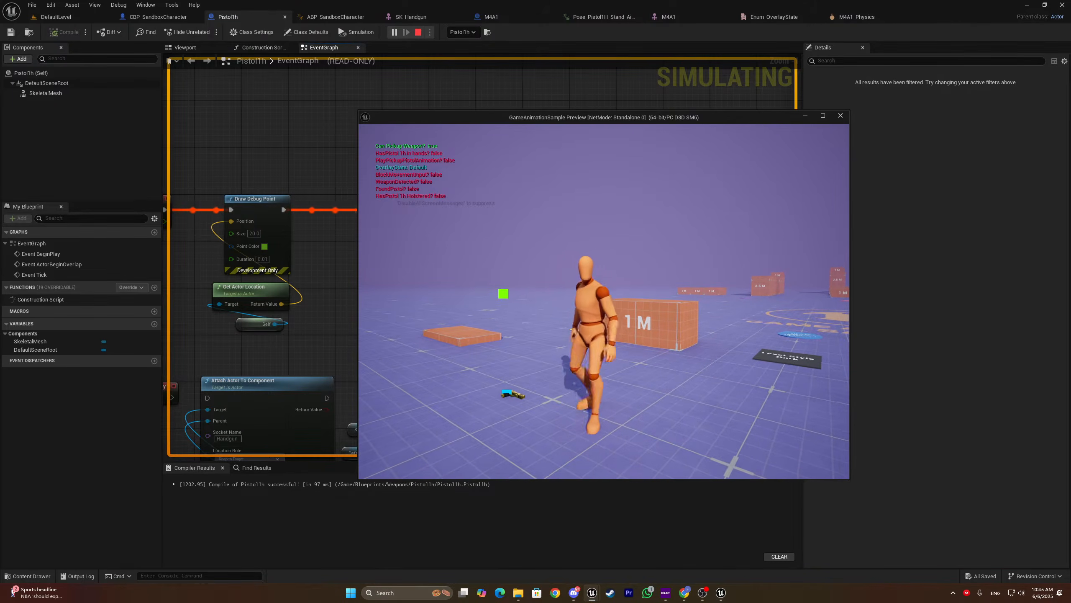
pyautogui.press('s')
pyautogui.press('d')
pyautogui.press('w')
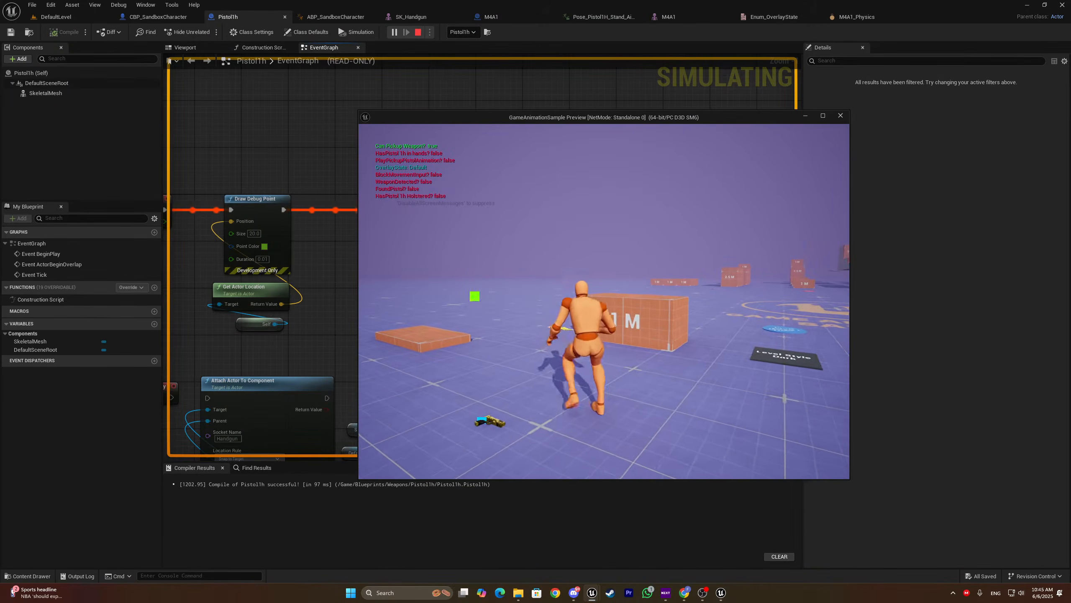
pyautogui.press('Escape')
# Make SkeletalMesh the root component of Pistol1h in place of DefaultSceneRoot and compile the blueprint
pyautogui.click(462, 146)
pyautogui.click(184, 47)
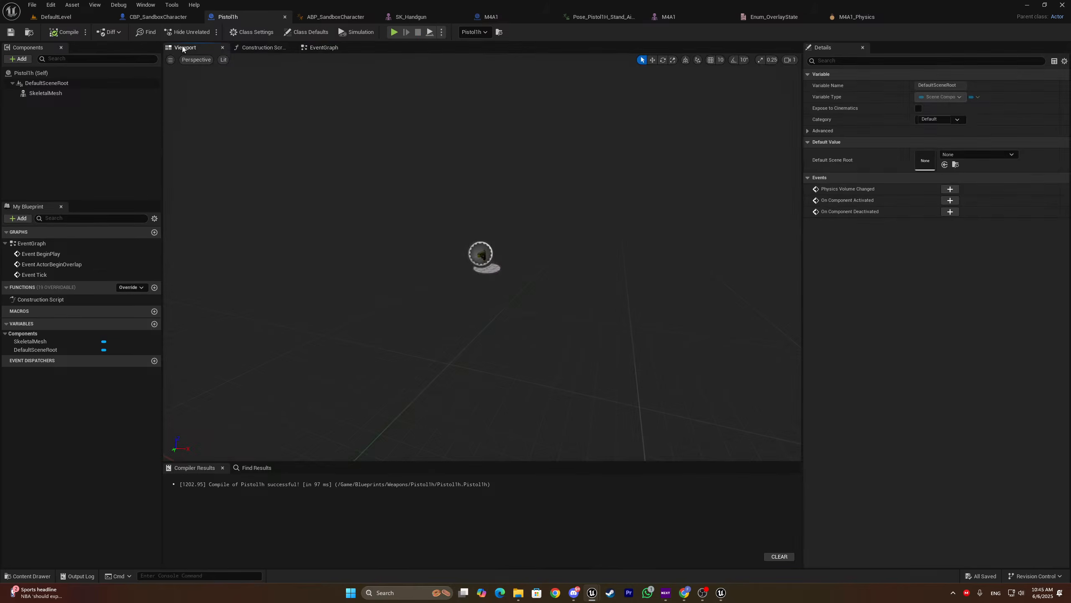
pyautogui.moveTo(36, 93); pyautogui.dragTo(69, 88)
pyautogui.click(58, 34)
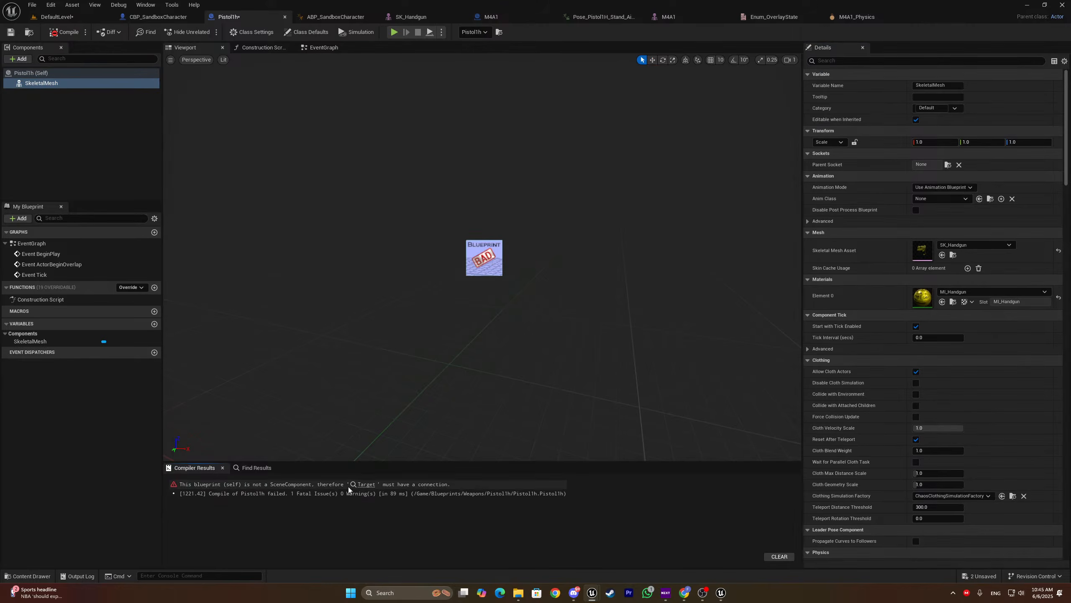
# Locate the Get World Location node causing the compile error, disconnect it from Draw Debug Point, then compile and save Pistol1h
pyautogui.click(364, 484)
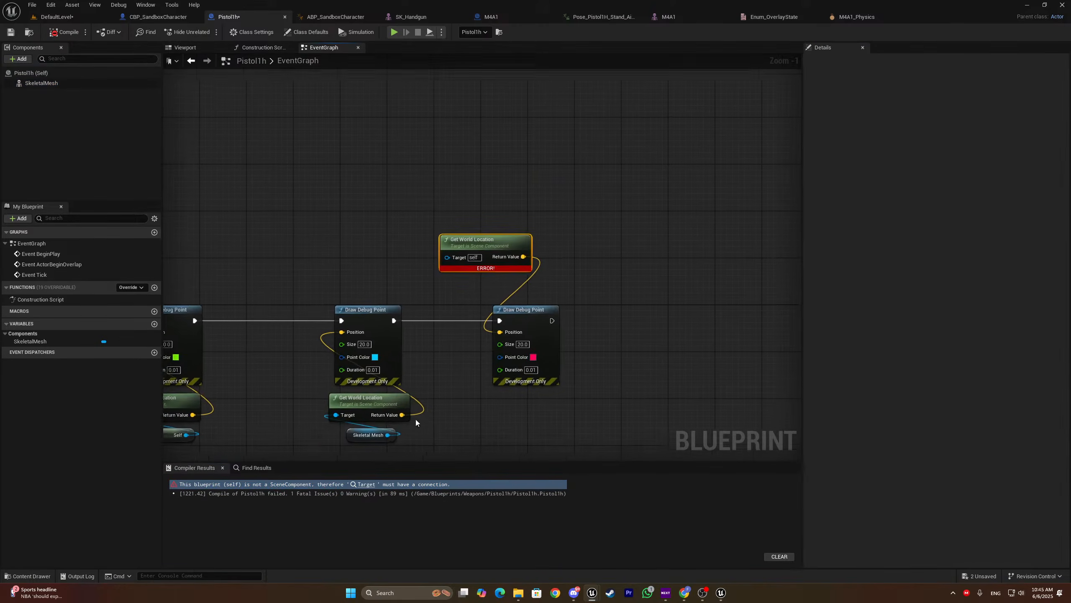
pyautogui.click(73, 36)
pyautogui.hotkey('ctrl', 's')
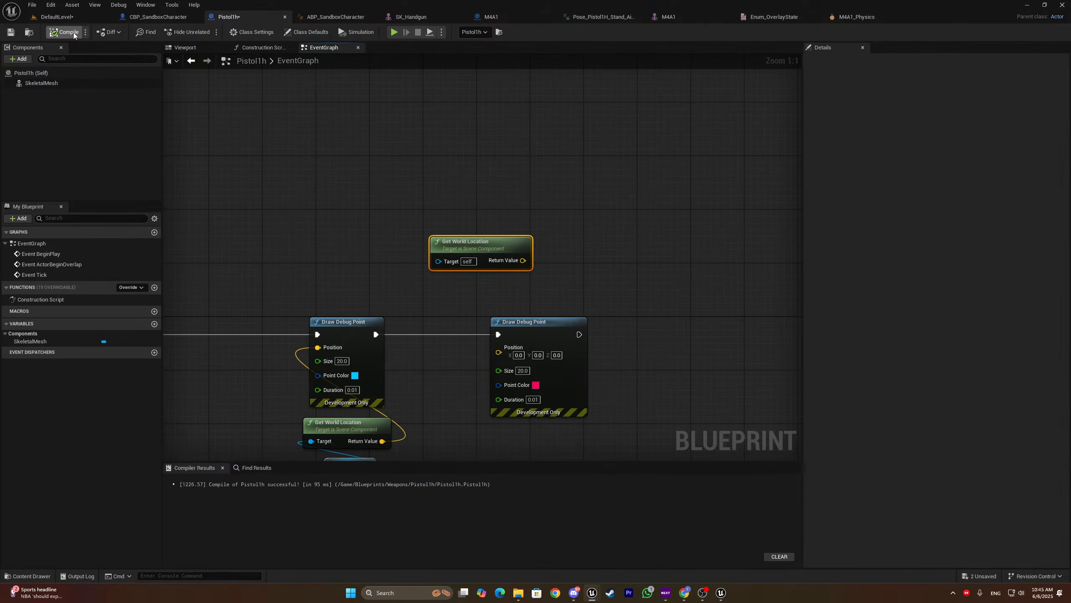
# Play DefaultLevel full screen in wireframe view, move the character around the pistol to check its debug points, and stop playing
pyautogui.click(67, 18)
pyautogui.hotkey('alt', 'p')
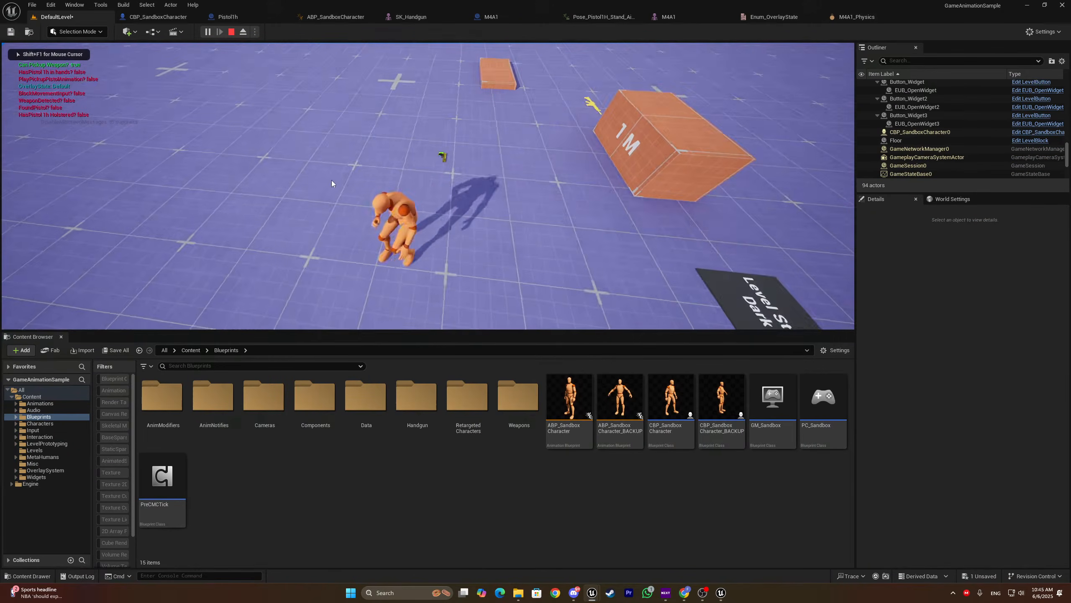
pyautogui.press('F11')
pyautogui.press('F2')
pyautogui.press('F1')
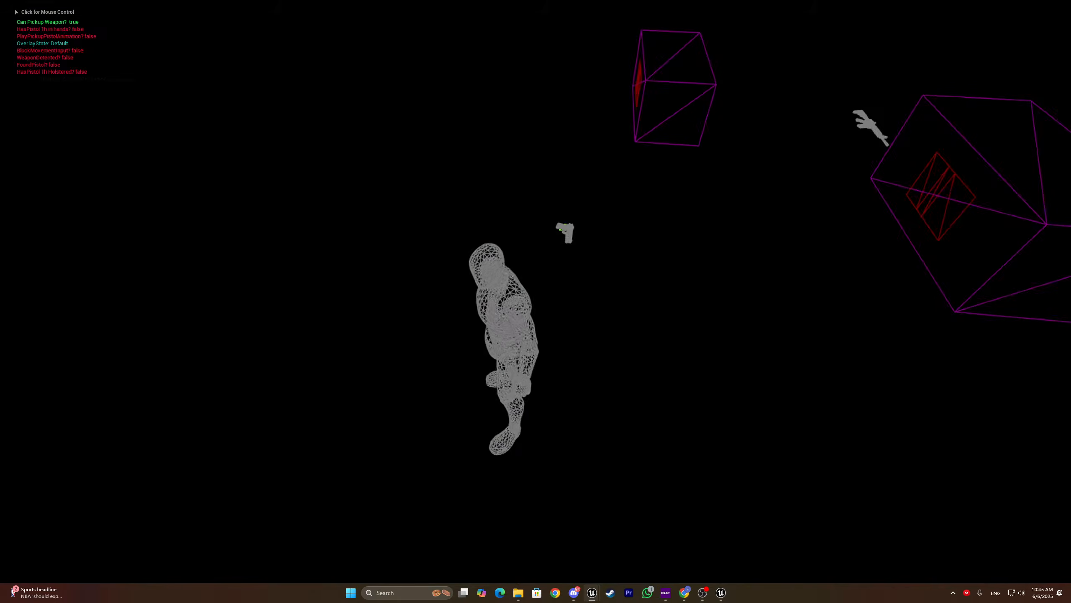
pyautogui.click(536, 291)
pyautogui.press('w')
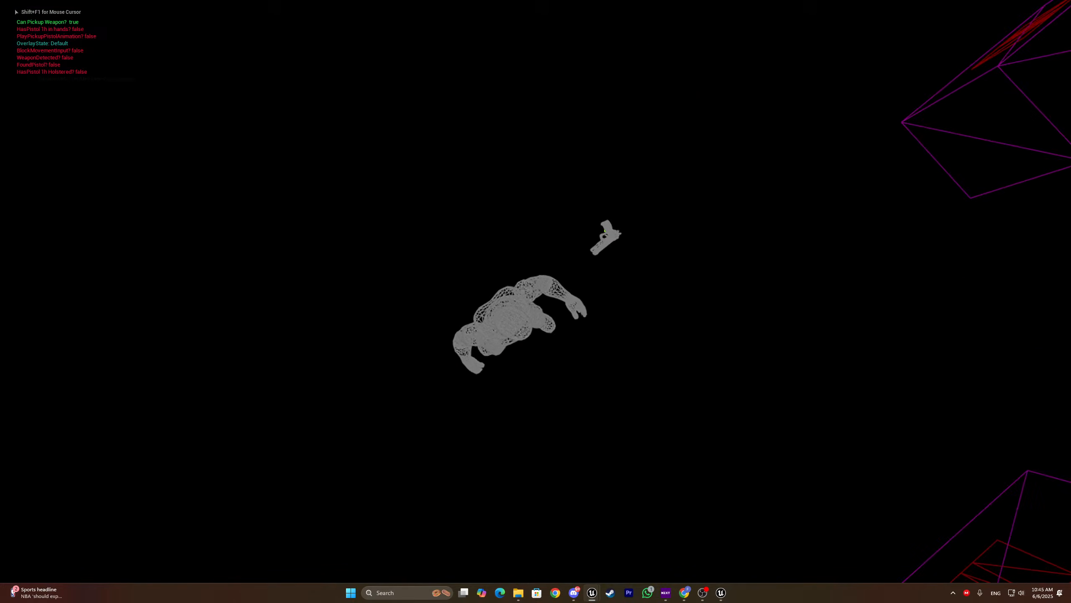
pyautogui.press('a')
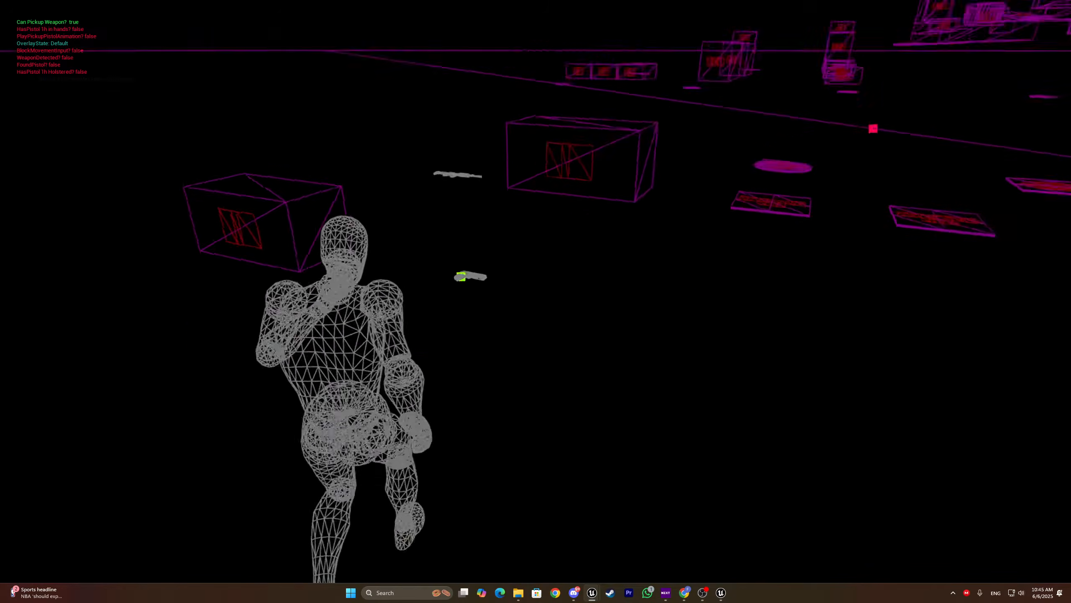
pyautogui.press('s')
pyautogui.press('Escape')
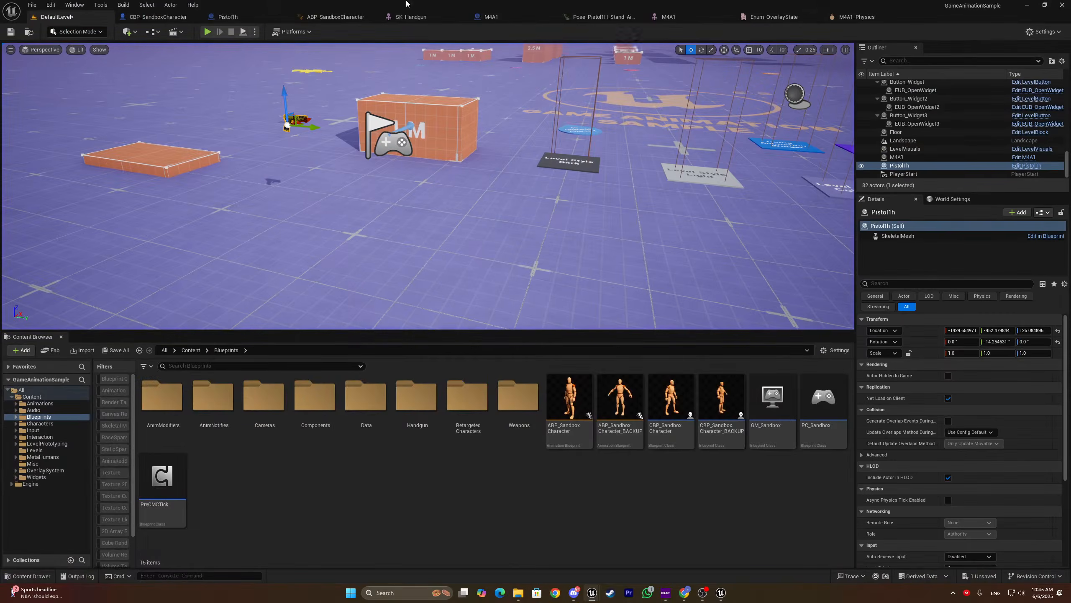
# Delete the leftover disconnected debug point nodes from the Pistol1h event graph and compile the blueprint
pyautogui.click(158, 17)
pyautogui.click(242, 15)
pyautogui.scroll(-2, 414, 182)
pyautogui.moveTo(414, 182); pyautogui.dragTo(430, 148, button='right')
pyautogui.moveTo(581, 168); pyautogui.dragTo(473, 306)
pyautogui.press('Delete')
pyautogui.moveTo(426, 308); pyautogui.dragTo(527, 272, button='right')
pyautogui.scroll(2, 371, 168)
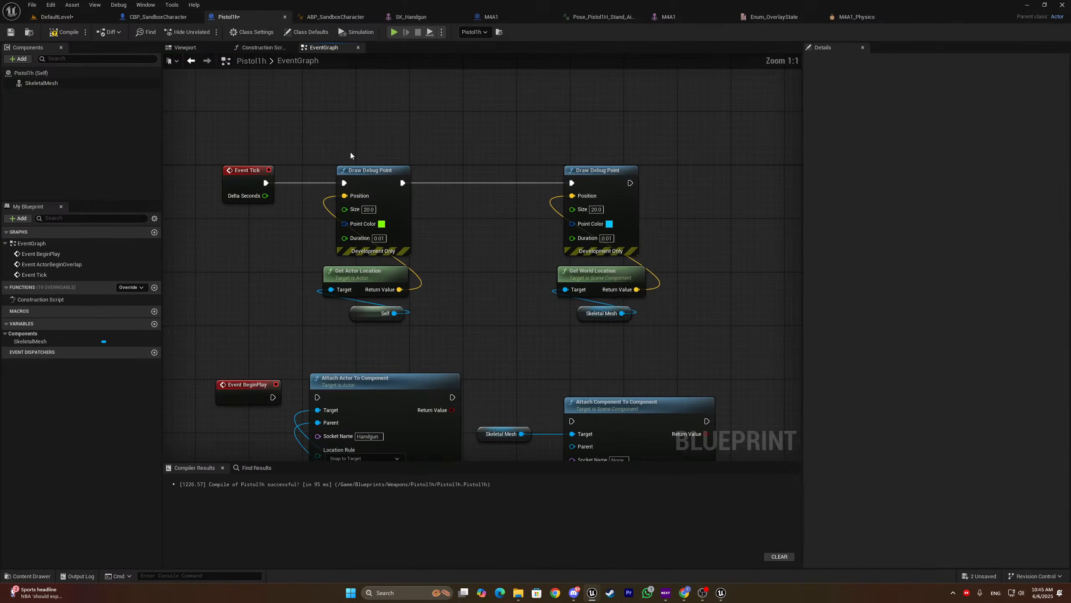
pyautogui.click(64, 32)
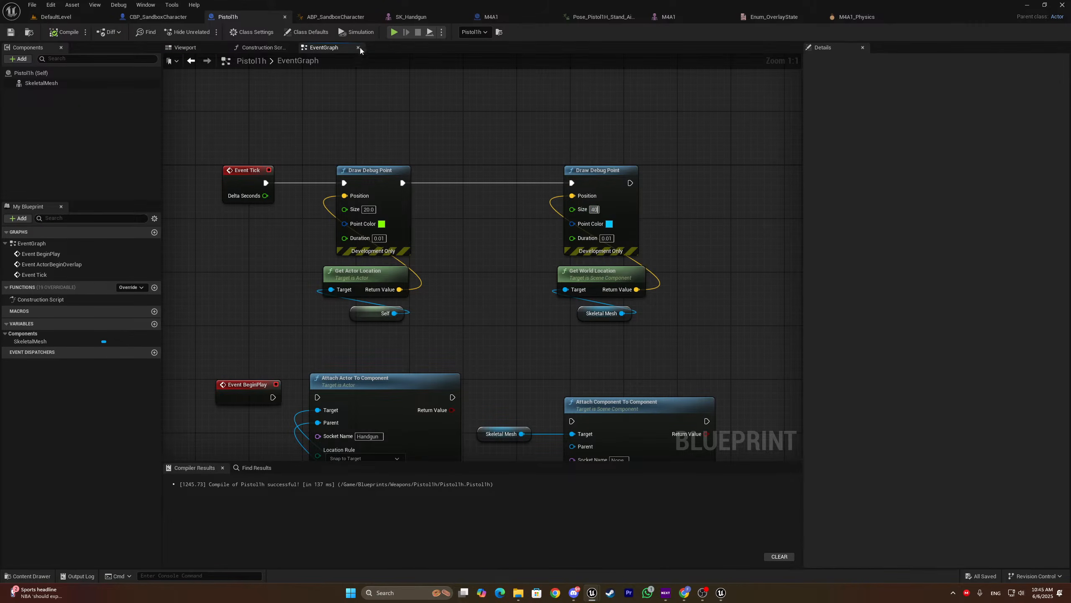
# Set the Skeletal Mesh debug point's size to 40, then play full screen, move around the pistol to compare its points, and stop
pyautogui.moveTo(624, 357); pyautogui.dragTo(558, 183)
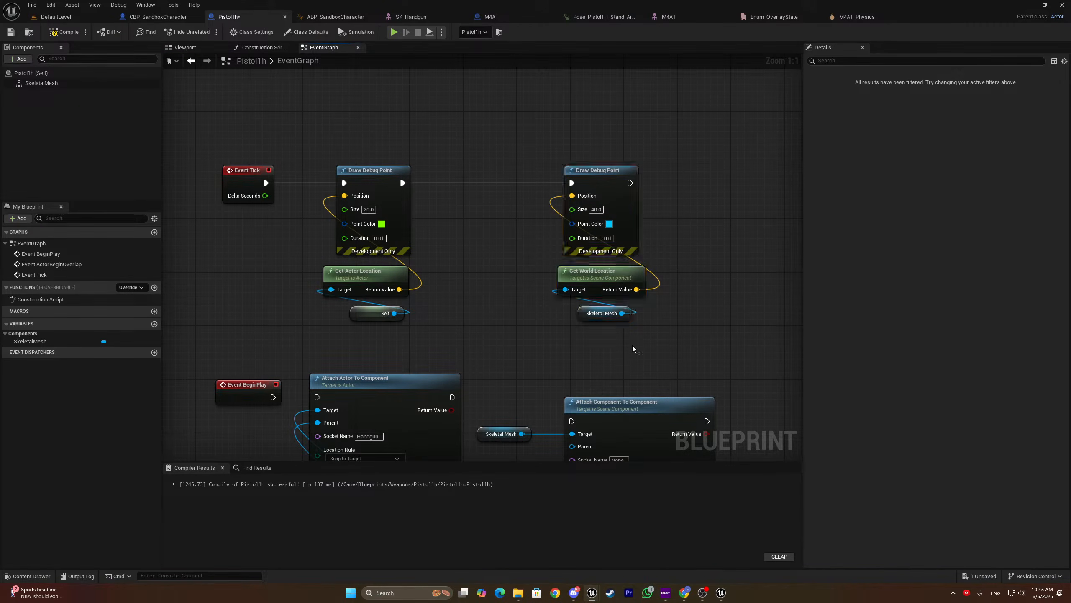
pyautogui.click(394, 32)
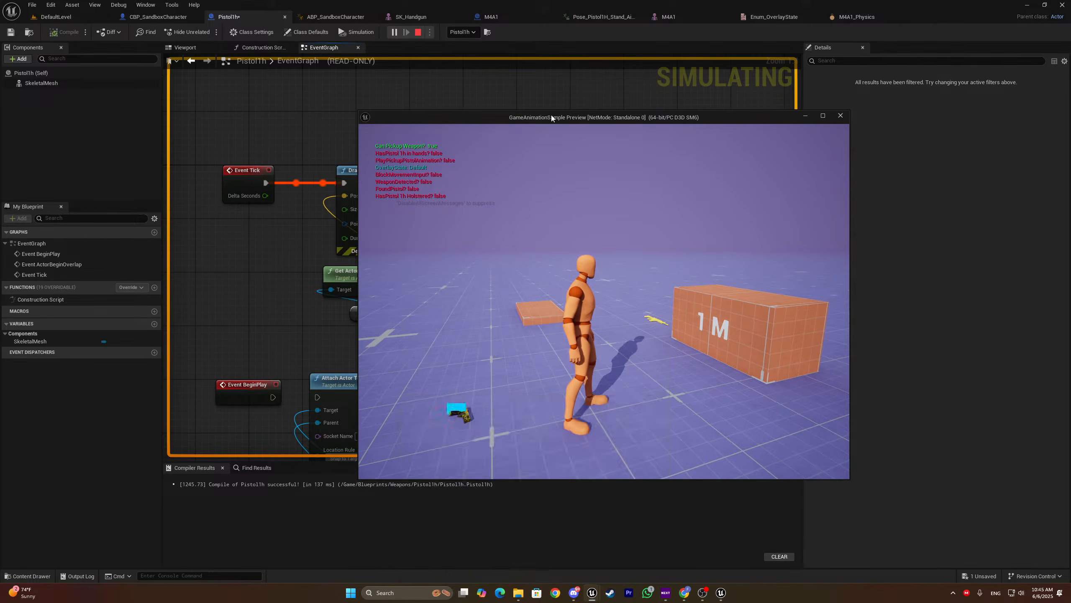
pyautogui.doubleClick(551, 118)
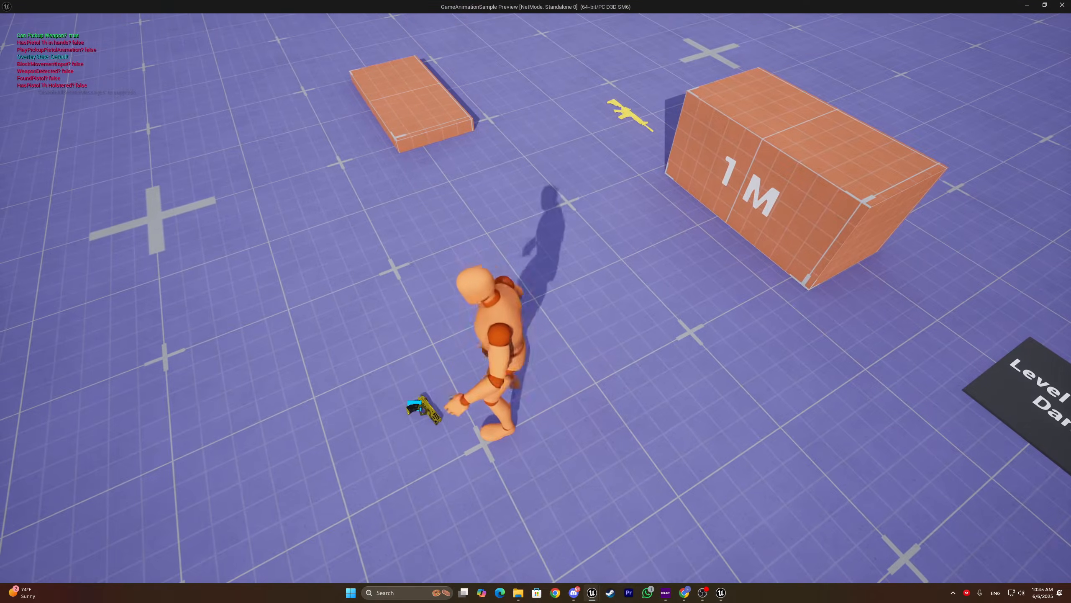
pyautogui.press('s')
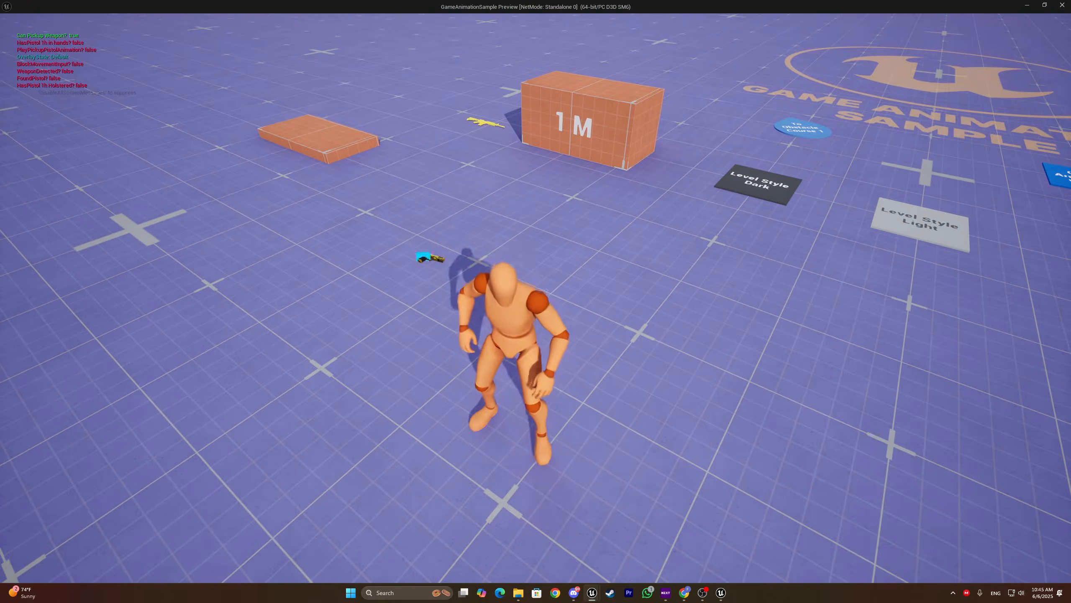
pyautogui.press('w')
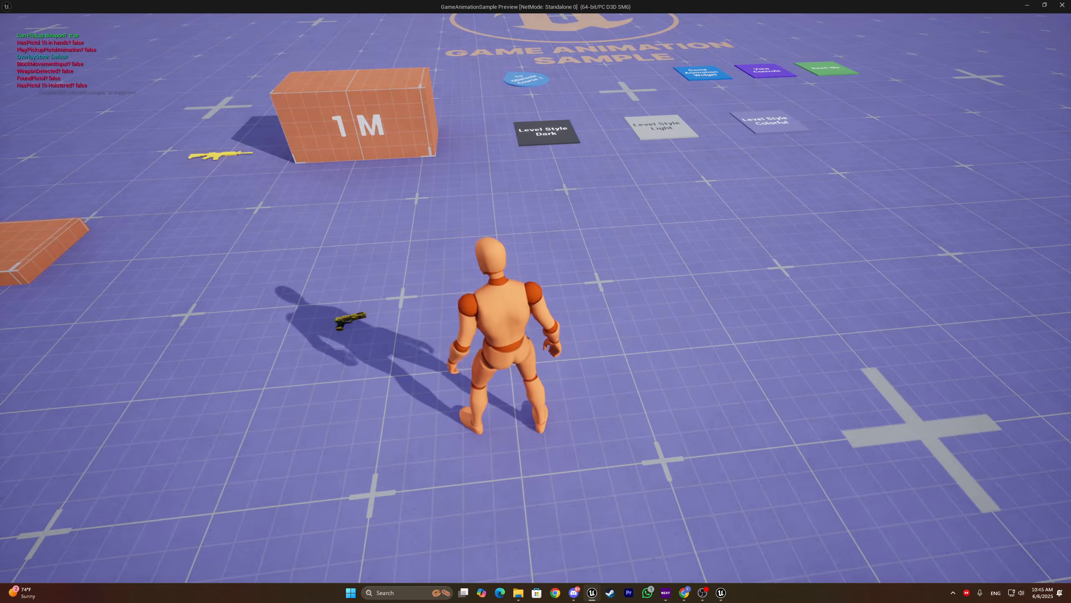
pyautogui.press('Escape')
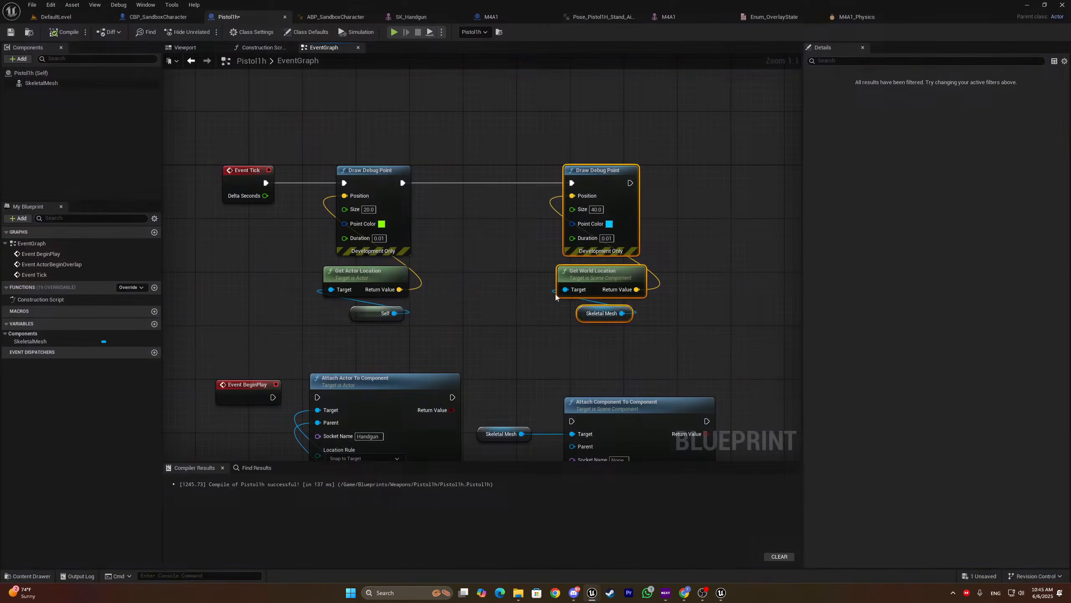
# Review the debug point nodes and the SkeletalMesh root component of Pistol1h
pyautogui.moveTo(730, 93); pyautogui.dragTo(329, 315)
pyautogui.moveTo(328, 316); pyautogui.dragTo(362, 227, button='right')
pyautogui.scroll(-1, 361, 228)
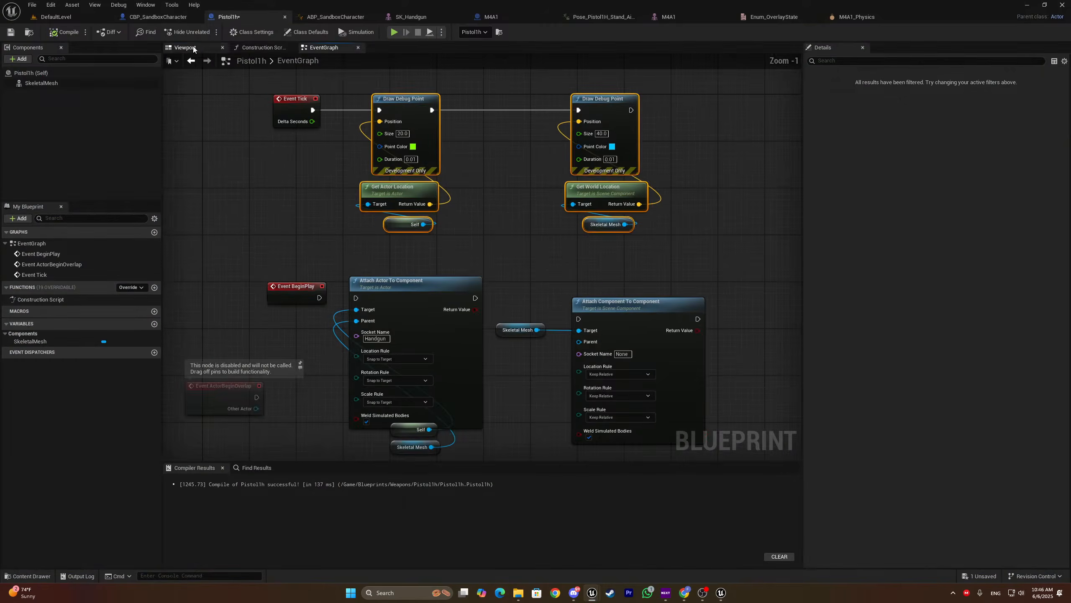
pyautogui.click(190, 46)
pyautogui.click(55, 84)
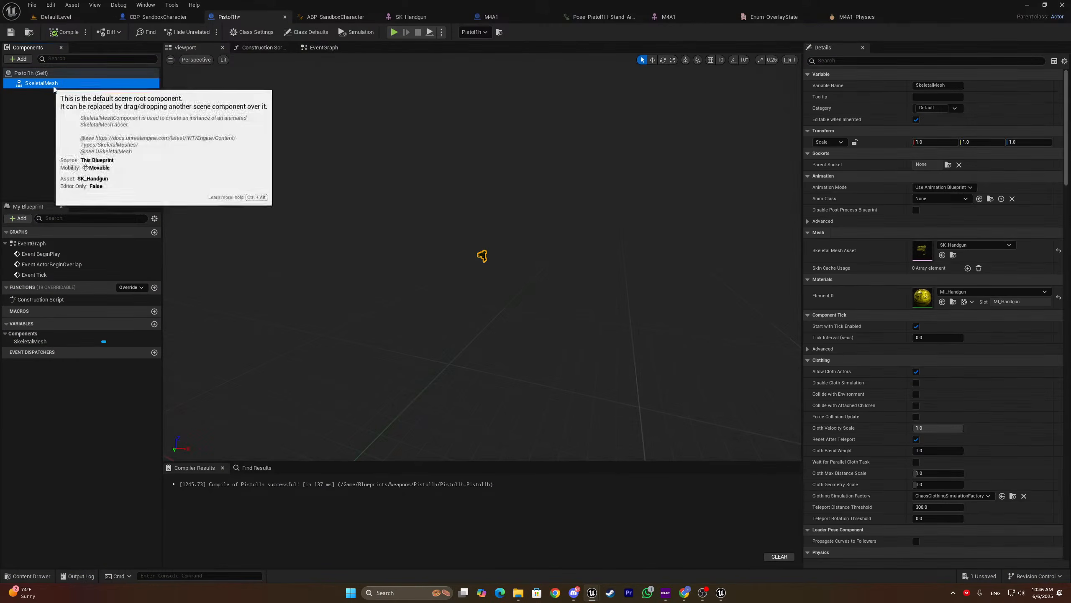
pyautogui.click(315, 52)
pyautogui.moveTo(62, 86); pyautogui.dragTo(64, 79)
# Delete the two Attach To Component nodes with their Self and Skeletal Mesh references, and move Event BeginPlay closer to Event ActorBeginOverlap
pyautogui.moveTo(501, 217); pyautogui.dragTo(491, 171, button='right')
pyautogui.scroll(-3, 491, 171)
pyautogui.moveTo(615, 314); pyautogui.dragTo(398, 224)
pyautogui.press('Delete')
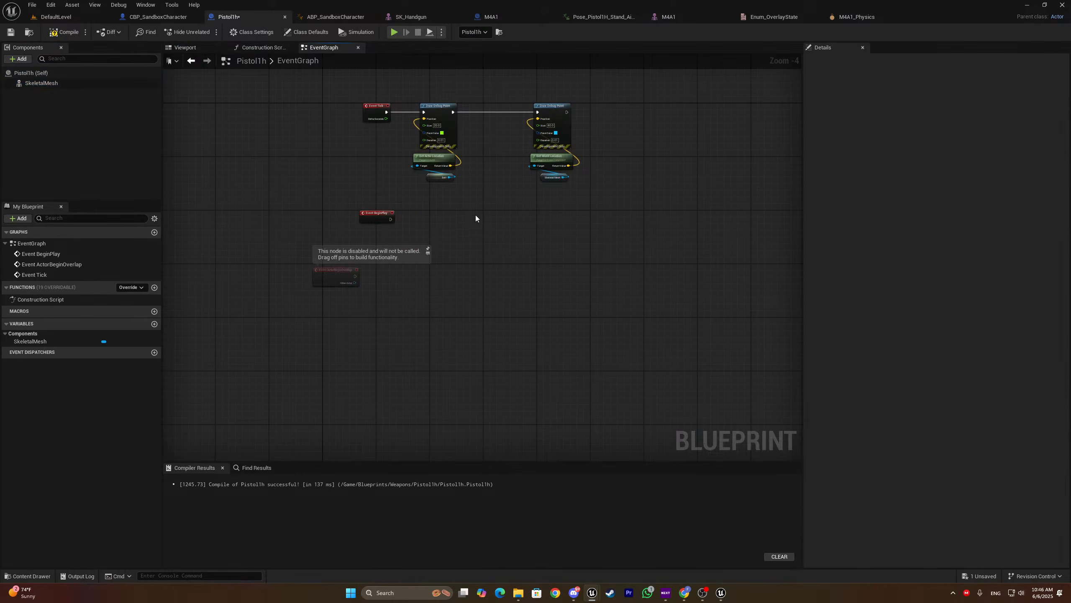
pyautogui.scroll(1, 540, 244)
pyautogui.scroll(2, 471, 259)
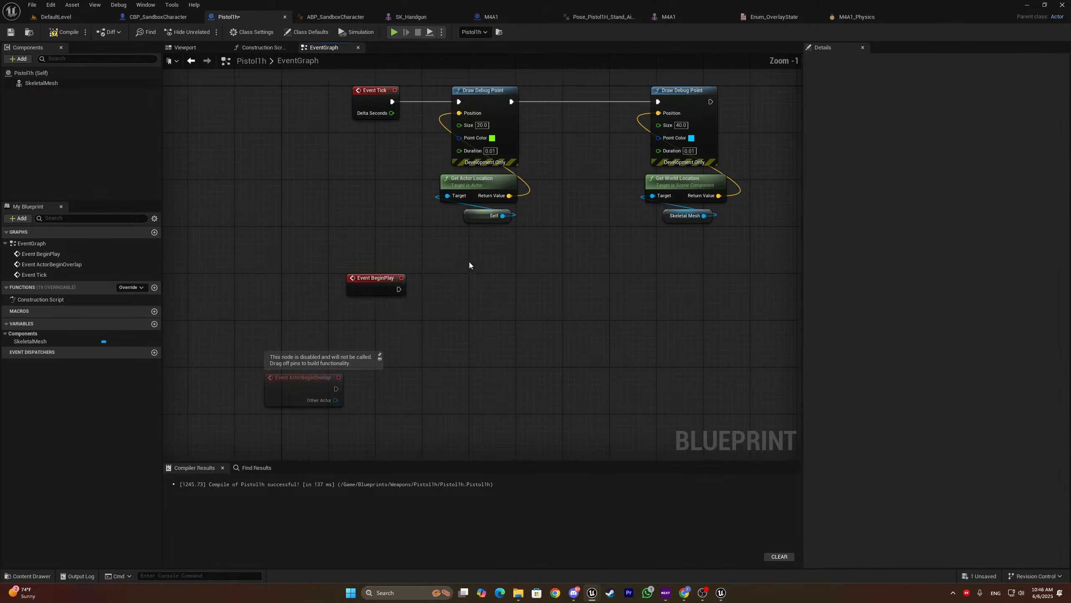
pyautogui.moveTo(355, 299); pyautogui.dragTo(309, 319)
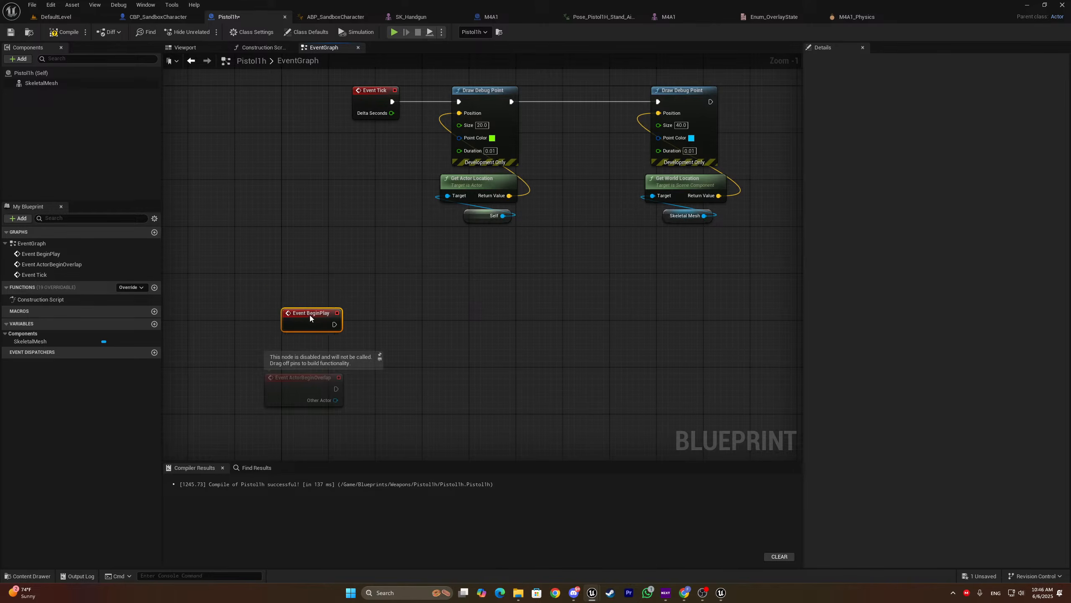
# Disconnect Event Tick from the Draw Debug Point chain, then compile and save Pistol1h
pyautogui.moveTo(674, 197)
pyautogui.mouseDown()
pyautogui.moveTo(381, 327)
pyautogui.moveTo(450, 194)
pyautogui.moveTo(269, 170)
pyautogui.mouseUp()
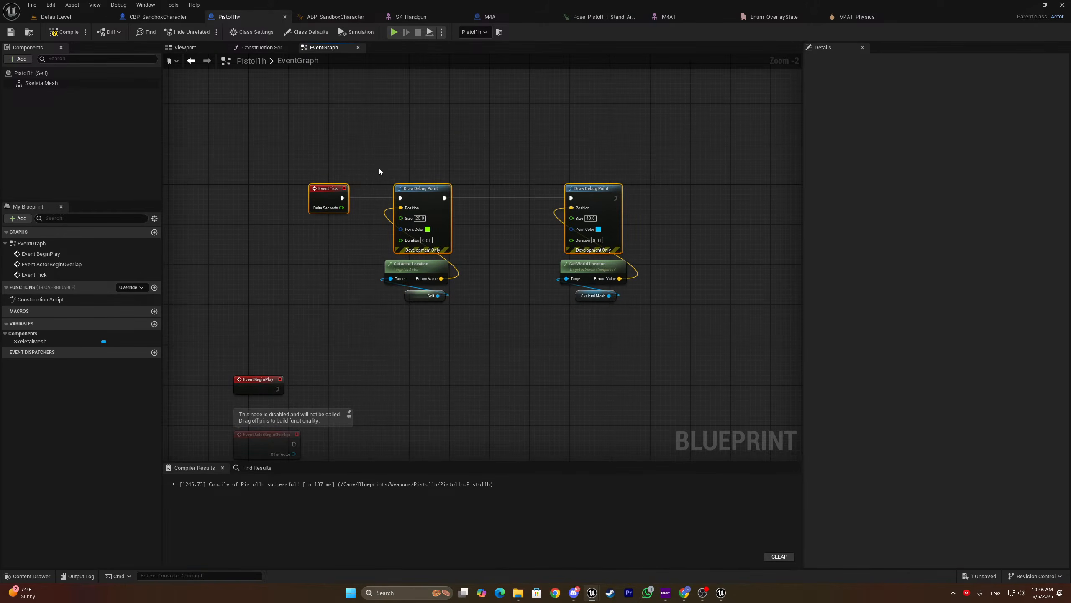
pyautogui.moveTo(389, 199)
pyautogui.mouseDown(button='right')
pyautogui.moveTo(376, 197)
pyautogui.moveTo(373, 221)
pyautogui.mouseUp(button='right')
pyautogui.scroll(-1, 373, 221)
pyautogui.moveTo(364, 180); pyautogui.dragTo(561, 309)
pyautogui.scroll(3, 398, 237)
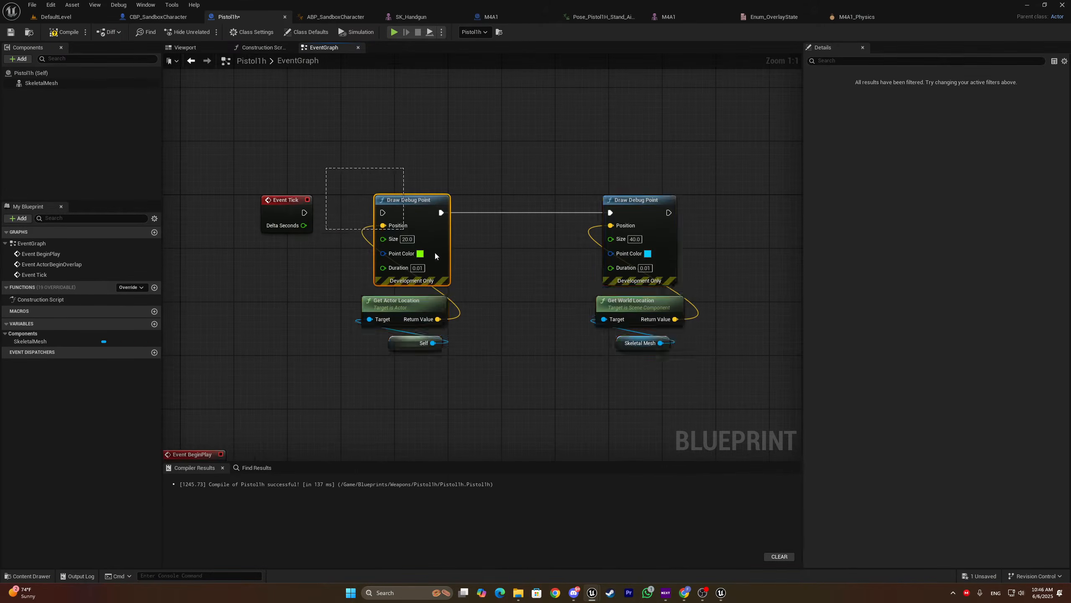
pyautogui.scroll(-4, 426, 280)
pyautogui.moveTo(535, 242); pyautogui.dragTo(569, 240)
pyautogui.click(553, 222)
pyautogui.click(63, 34)
pyautogui.hotkey('ctrl', 's')
# Wrap the debug point nodes in a comment titled "Not used code", then compile and save the blueprint
pyautogui.moveTo(658, 206); pyautogui.dragTo(406, 341)
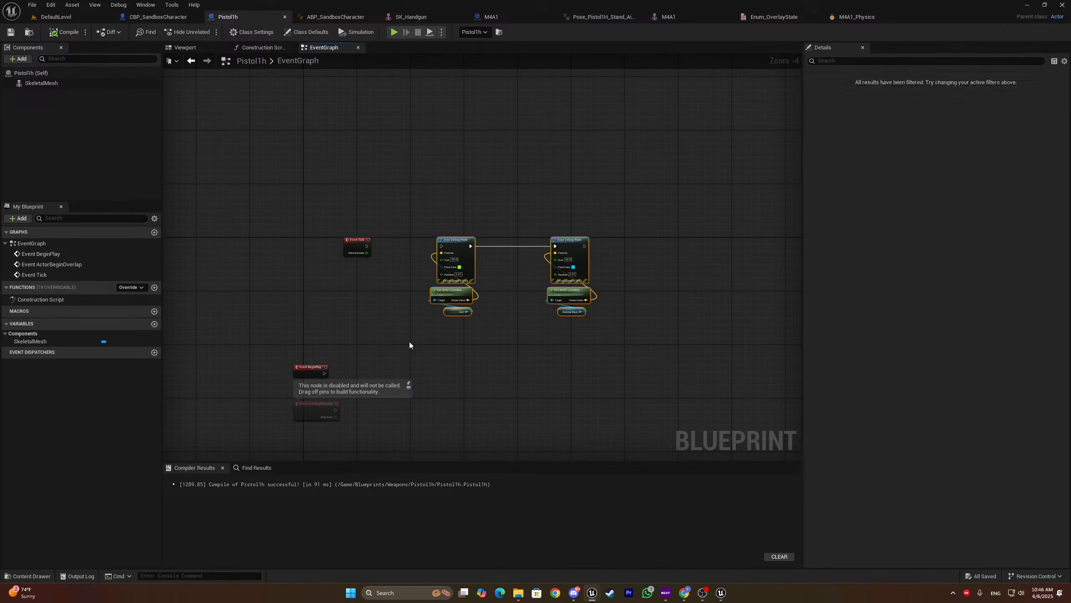
pyautogui.write('cNot used')
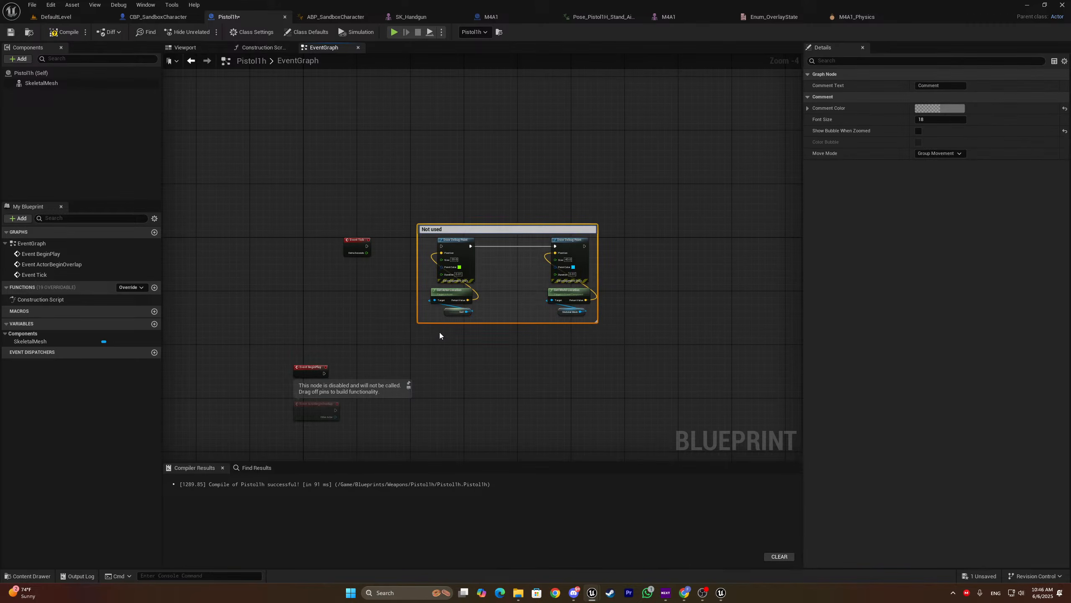
pyautogui.write(' code')
pyautogui.click(469, 213)
pyautogui.scroll(4, 436, 228)
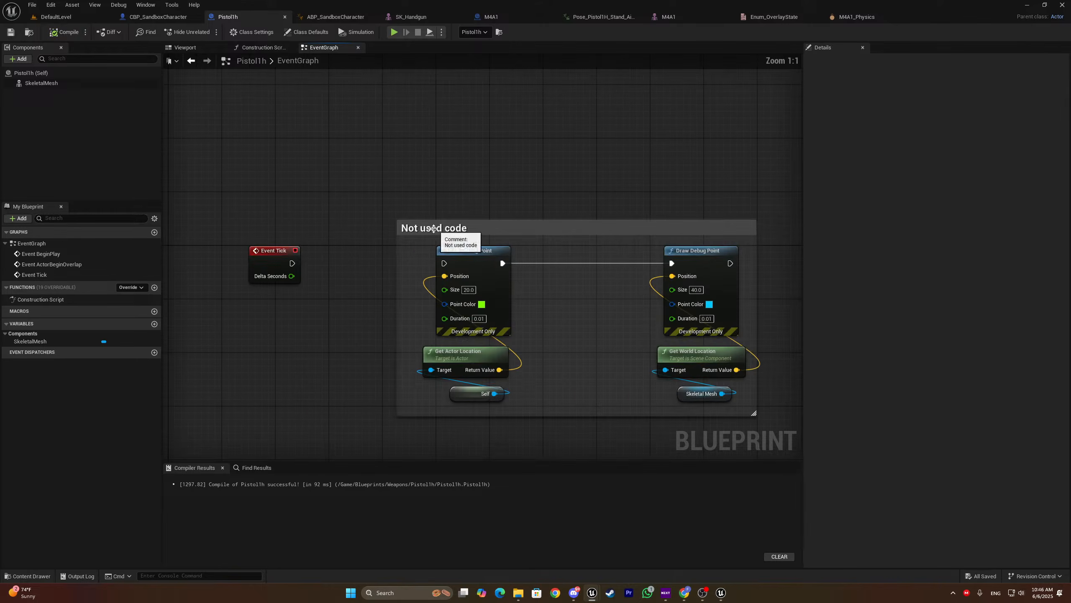
# Play the game from CBP_SandboxCharacter, try picking up the pistol from several positions around it, and stop playing
pyautogui.click(159, 16)
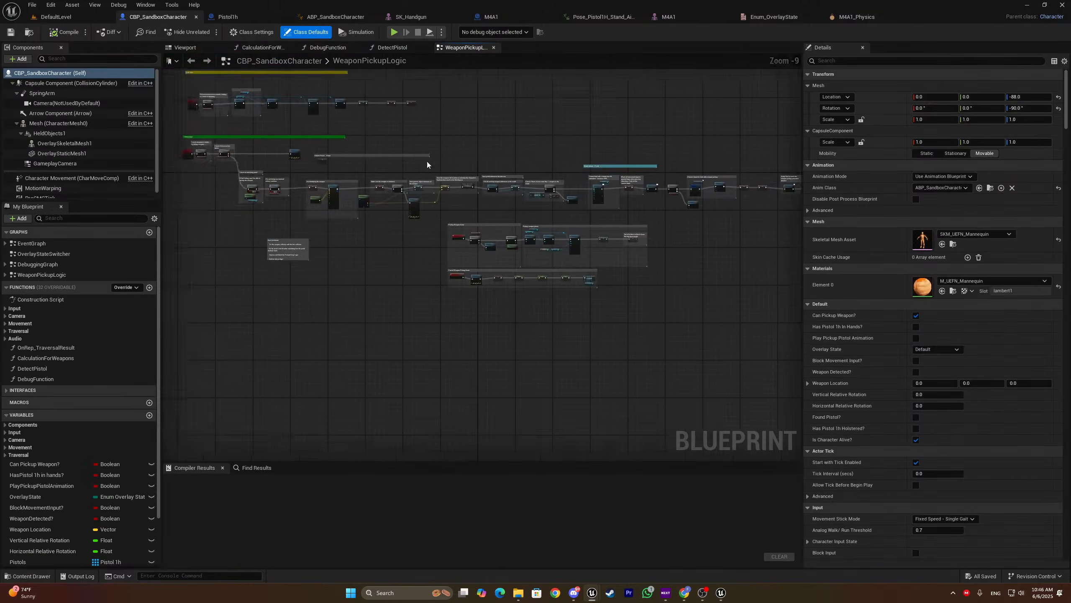
pyautogui.click(393, 32)
pyautogui.click(662, 276)
pyautogui.press('a')
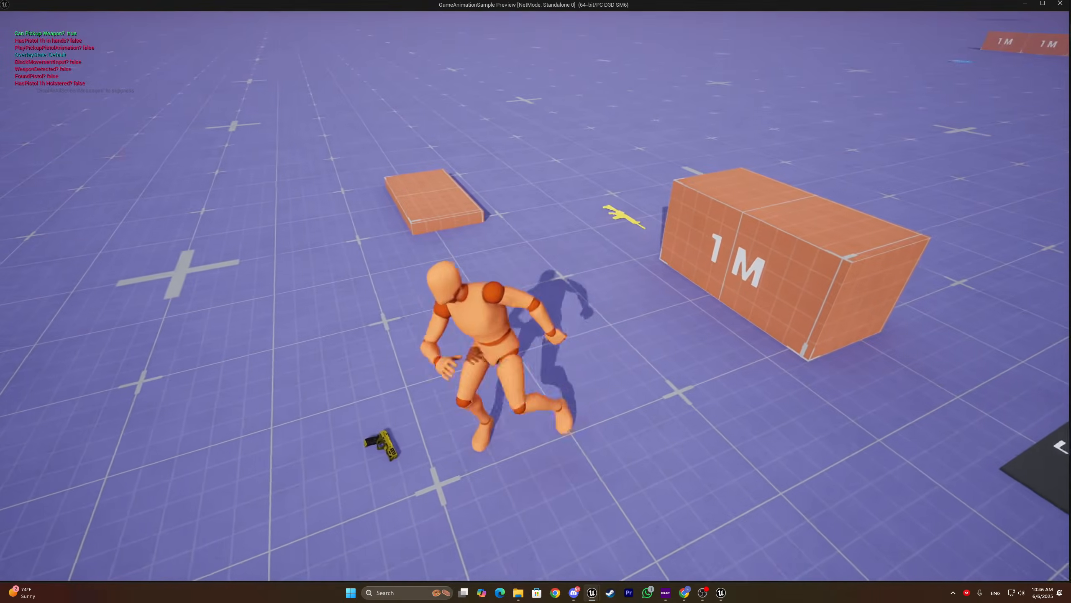
pyautogui.press('s')
pyautogui.press('e')
pyautogui.press('a')
pyautogui.press('e')
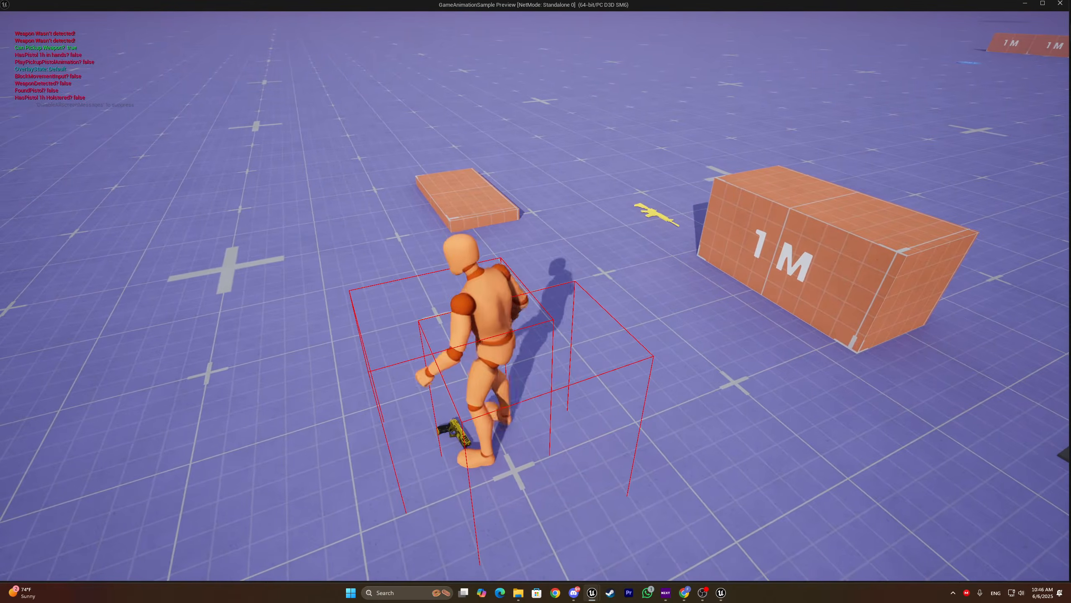
pyautogui.press('e')
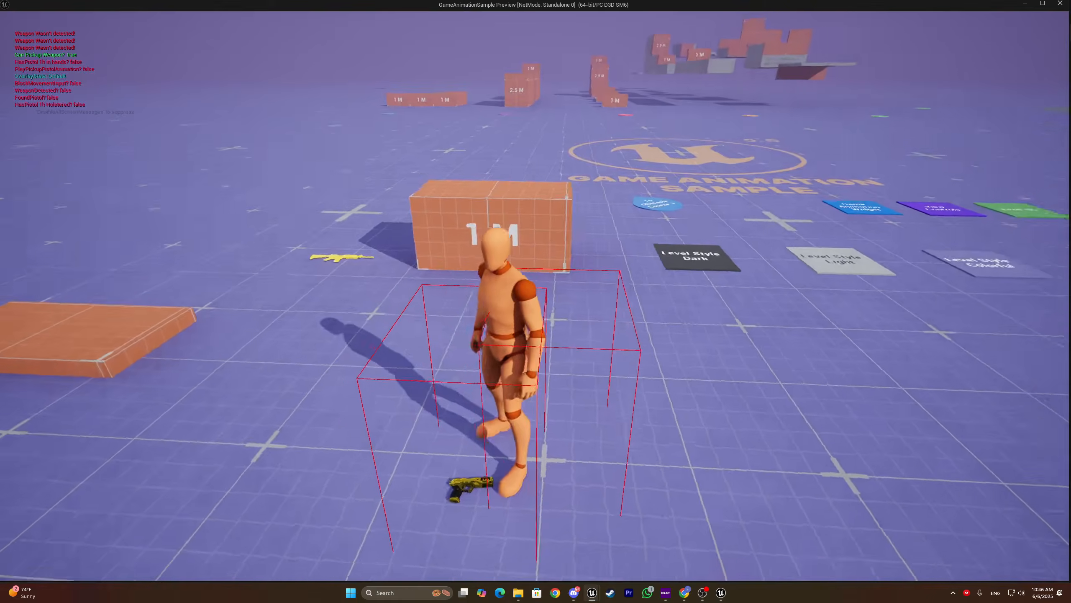
pyautogui.press('Escape')
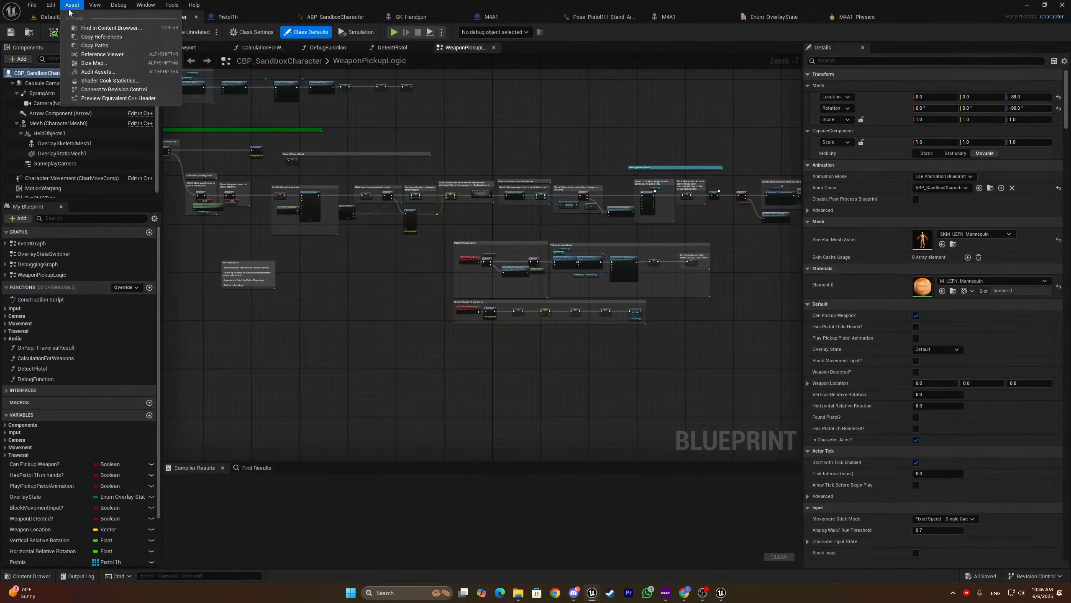
# Play DefaultLevel in the viewport, retry the pistol pickup while watching the box trace, and stop playing
pyautogui.click(69, 16)
pyautogui.click(311, 84)
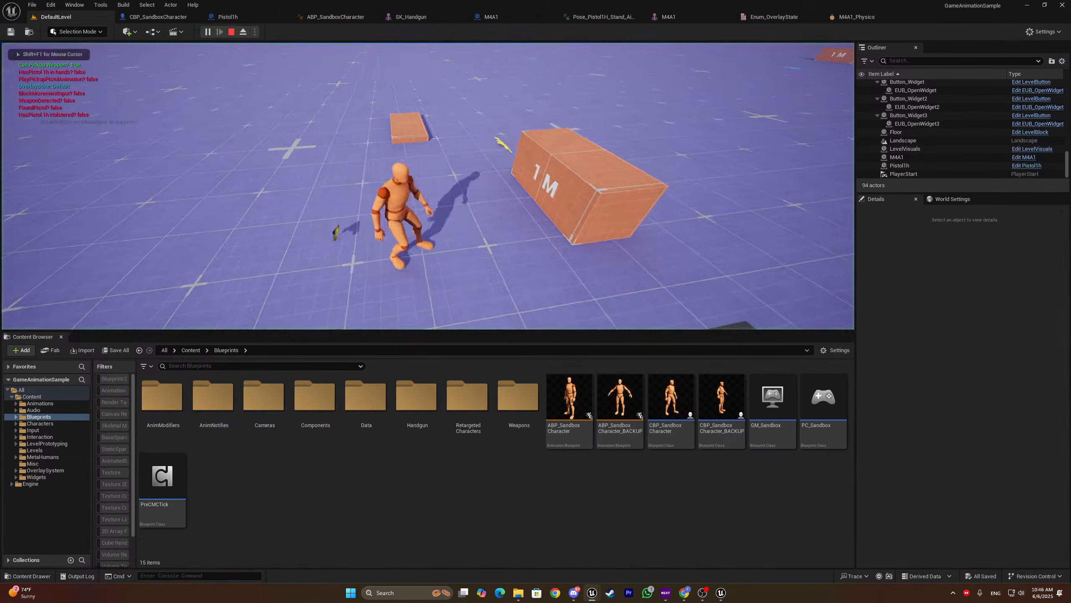
pyautogui.press('e')
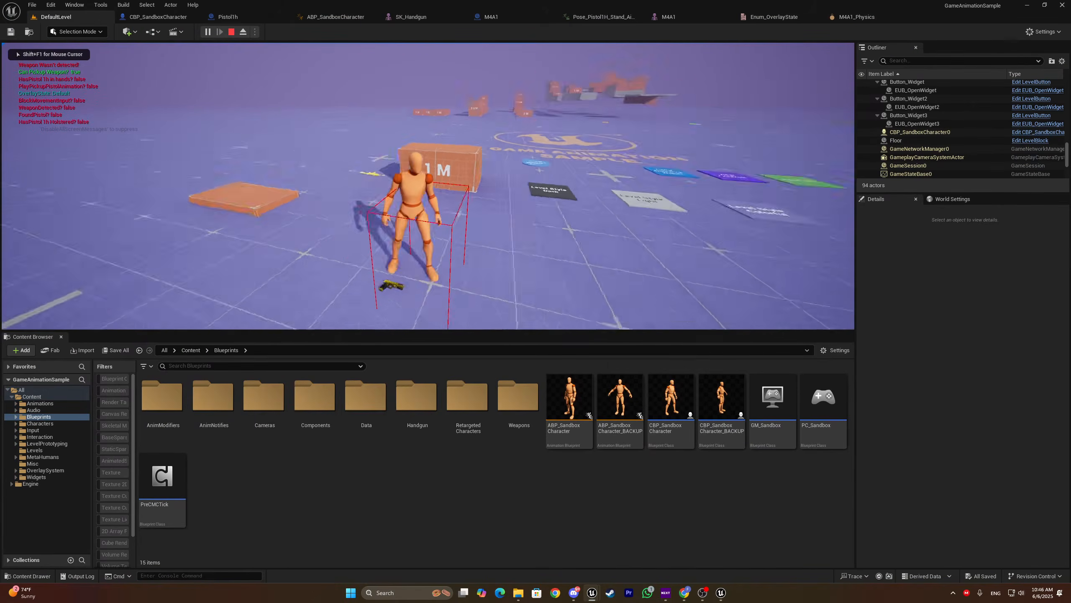
pyautogui.press('s')
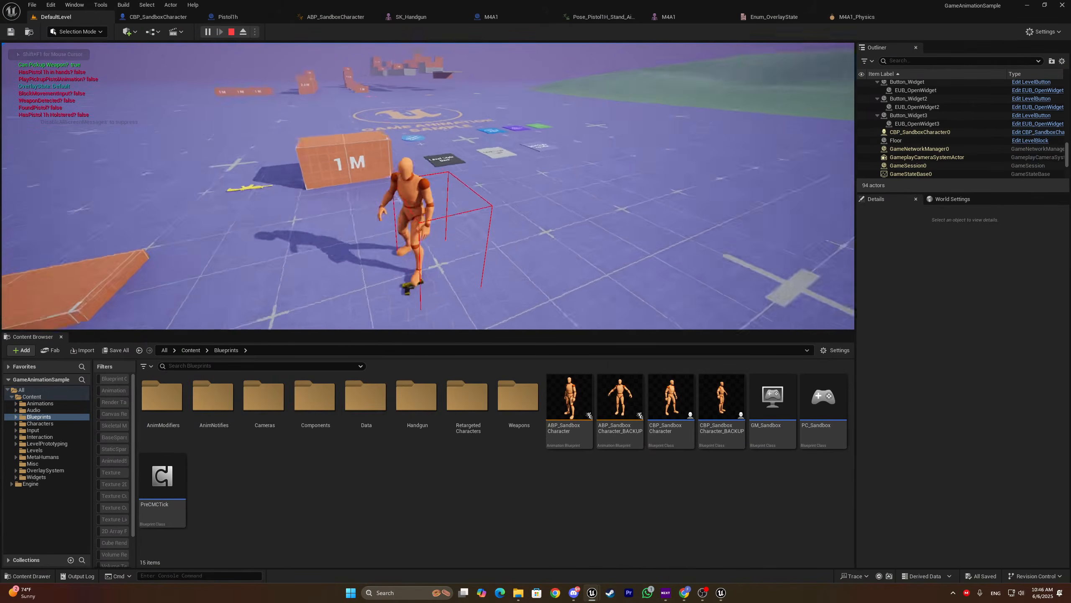
pyautogui.press('a')
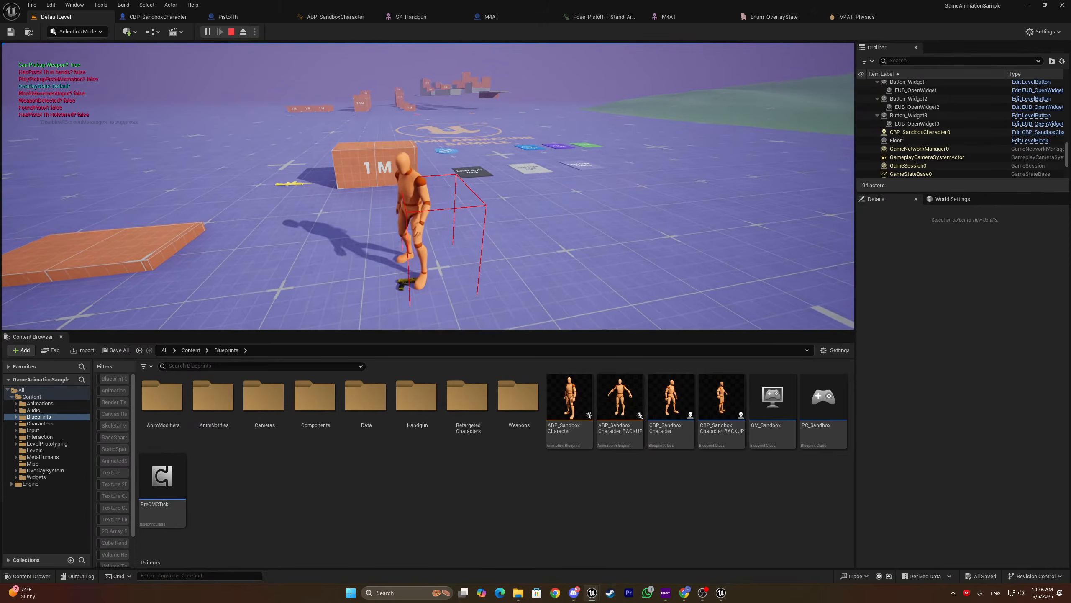
pyautogui.press('Escape')
# Inspect the Box Trace For Objects node in WeaponPickupLogic and the object type array in CalculationForWeapons
pyautogui.click(185, 16)
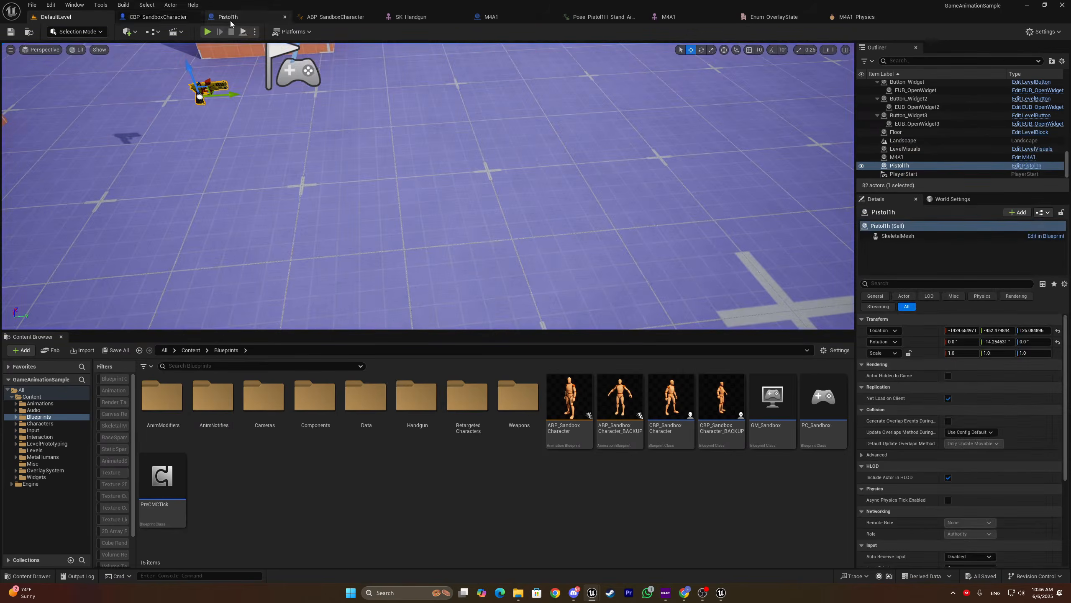
pyautogui.scroll(3, 378, 204)
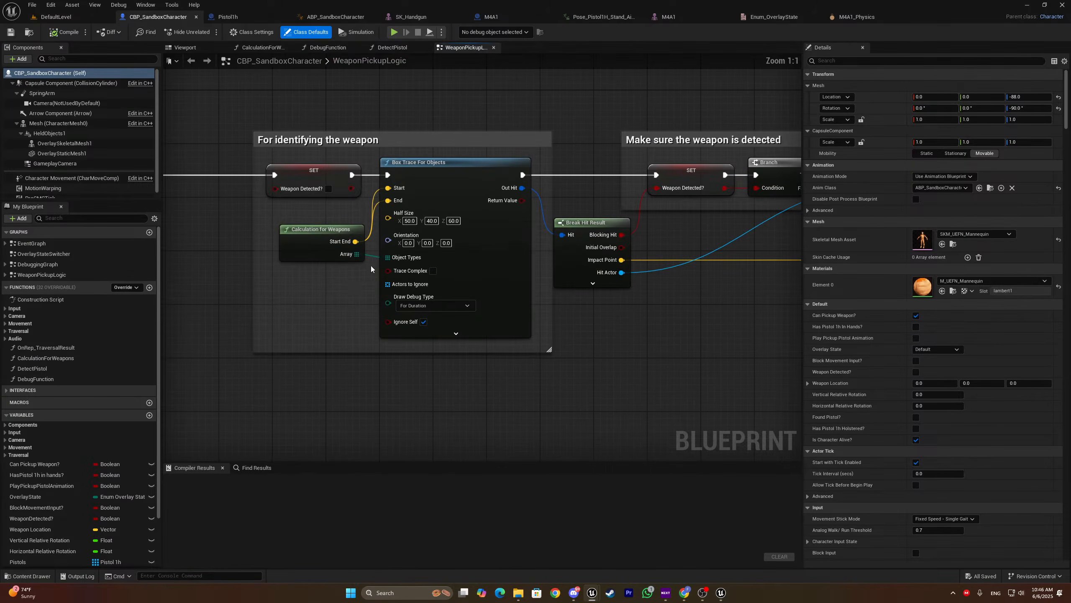
pyautogui.doubleClick(299, 249)
pyautogui.moveTo(491, 356); pyautogui.dragTo(291, 282, button='right')
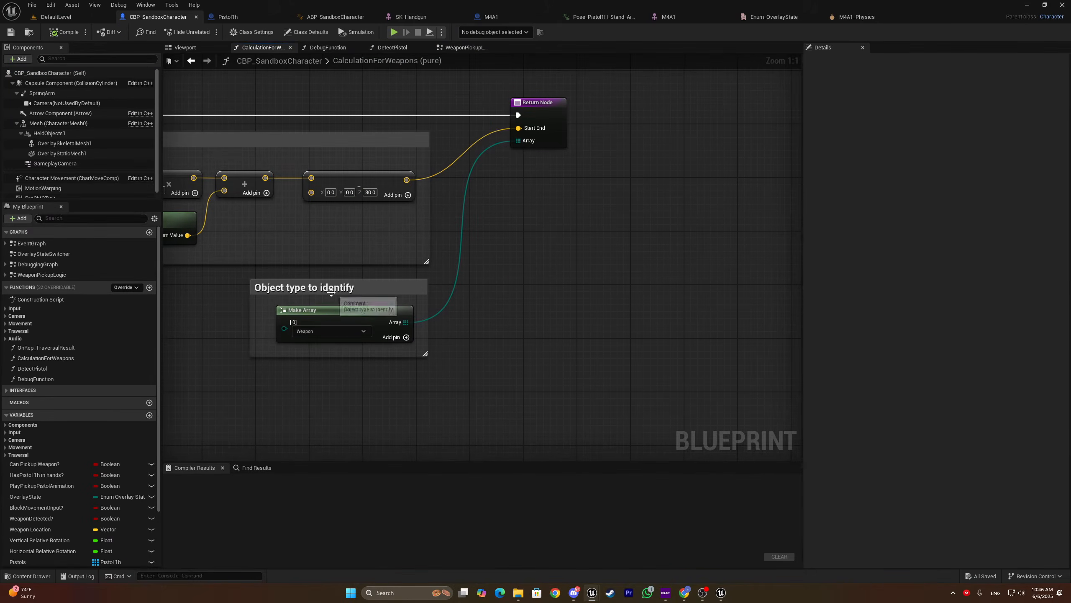
pyautogui.click(464, 47)
pyautogui.moveTo(464, 225); pyautogui.dragTo(187, 219, button='right')
# Examine the Collision Enabled options and collision responses of Pistol1h's SkeletalMesh component
pyautogui.click(220, 18)
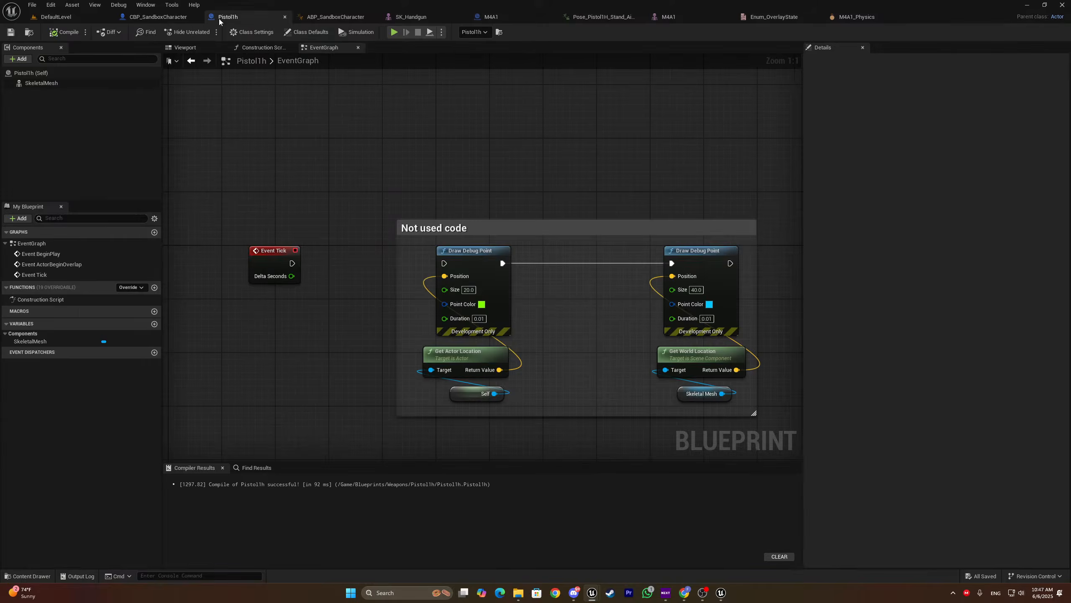
pyautogui.click(184, 48)
pyautogui.click(87, 83)
pyautogui.scroll(-10, 849, 364)
pyautogui.scroll(-10, 849, 364)
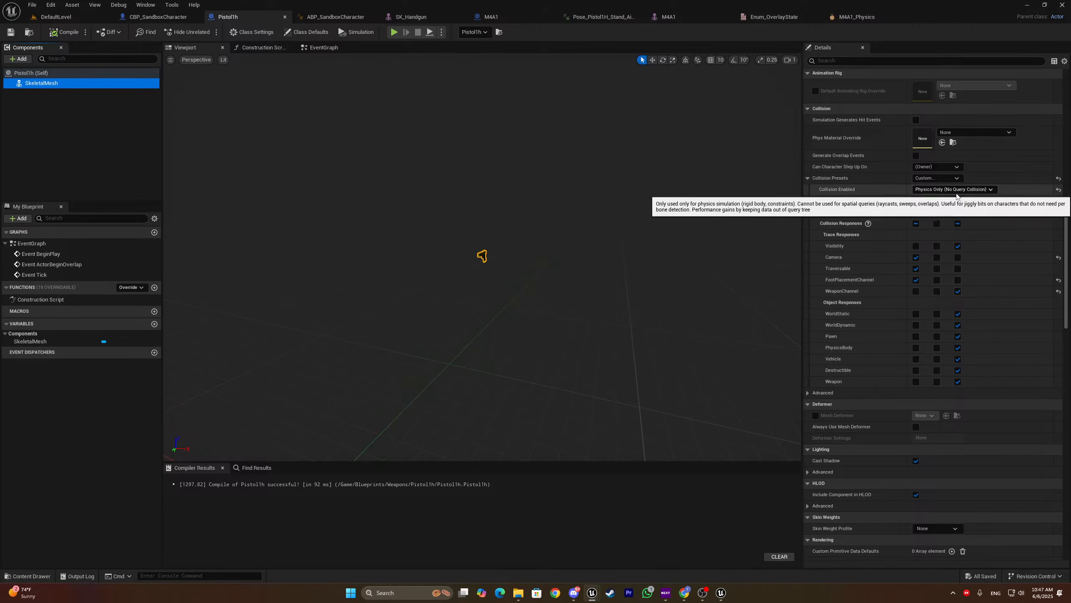
pyautogui.click(930, 191)
pyautogui.click(931, 191)
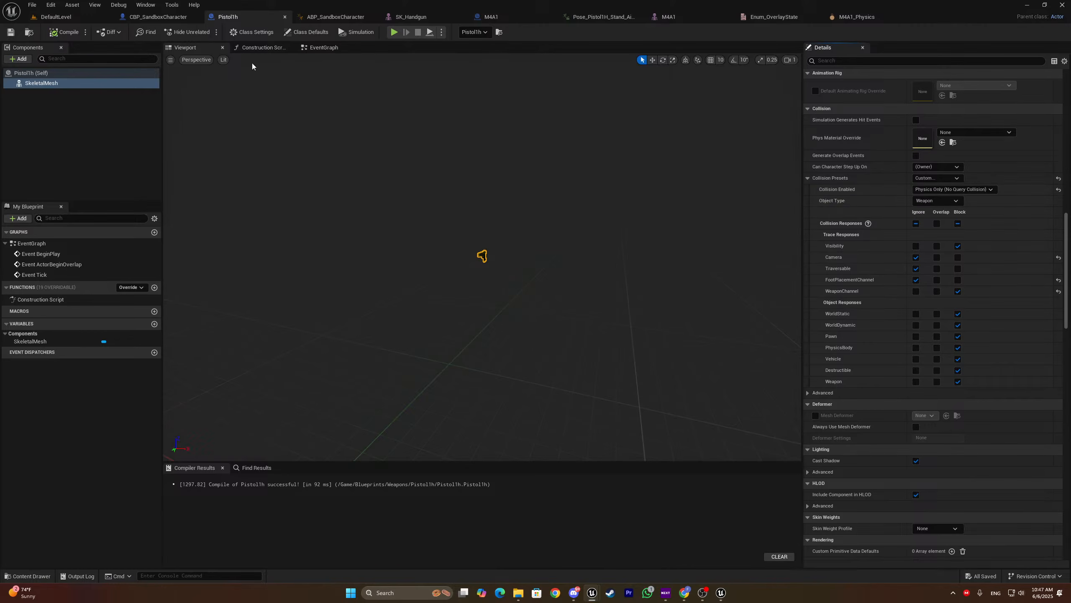
# Add a Box Collision component under SkeletalMesh in Pistol1h, keeping its default name
pyautogui.click(19, 59)
pyautogui.write('box')
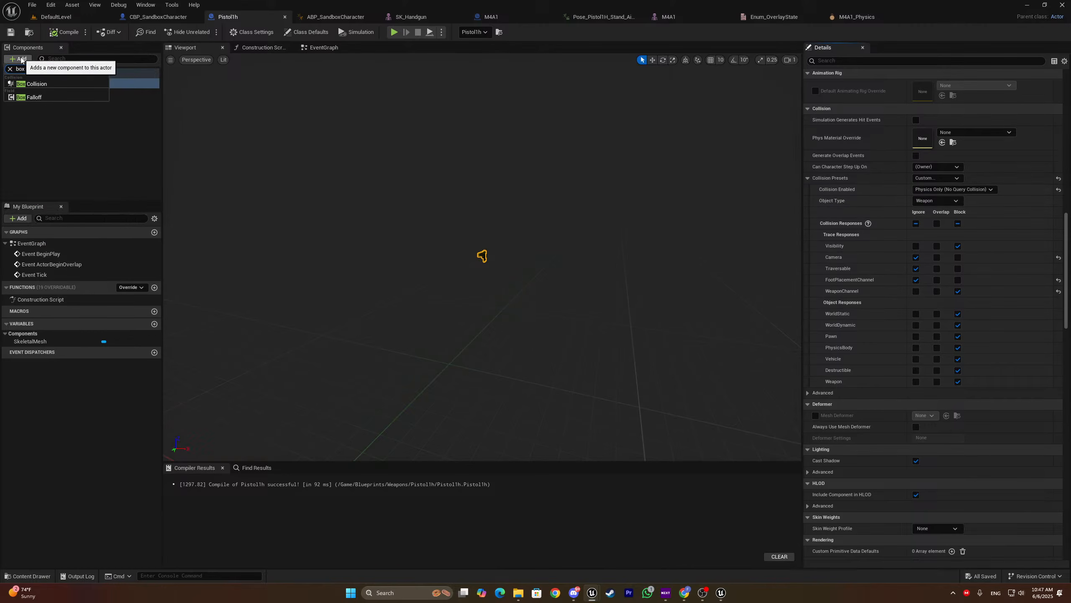
pyautogui.click(34, 84)
pyautogui.click(60, 107)
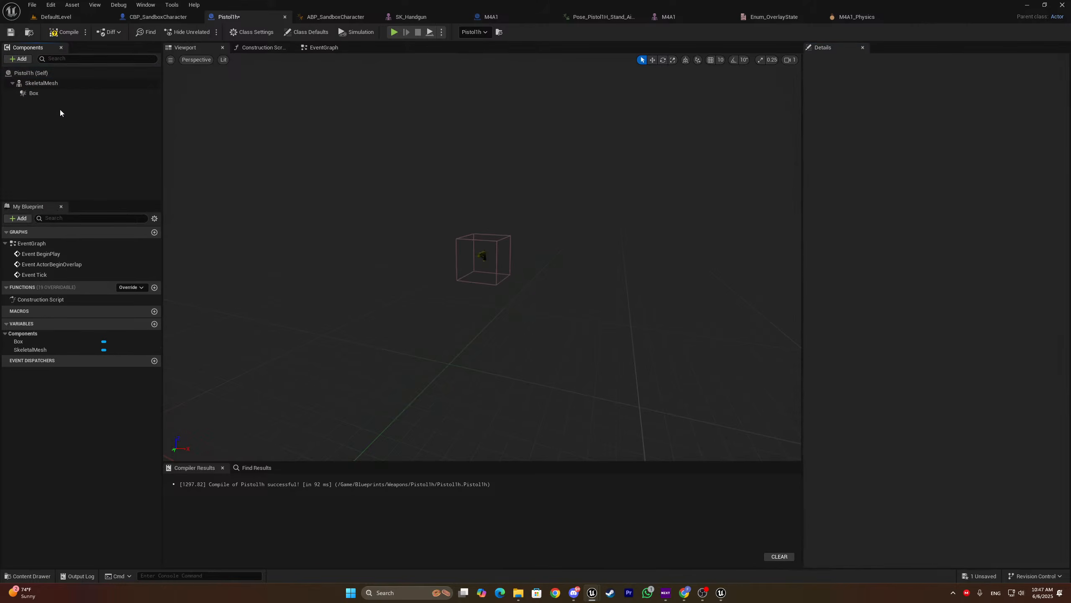
# Check the box's extents around the pistol mesh in the Pistol1h viewport and compile the blueprint
pyautogui.press('w')
pyautogui.moveTo(296, 203)
pyautogui.mouseDown(button='right')
pyautogui.moveTo(333, 207)
pyautogui.moveTo(313, 190)
pyautogui.moveTo(296, 196)
pyautogui.moveTo(286, 160)
pyautogui.moveTo(295, 187)
pyautogui.mouseUp(button='right')
pyautogui.scroll(-3, 313, 190)
pyautogui.press('w')
pyautogui.scroll(-1, 287, 186)
pyautogui.press('s')
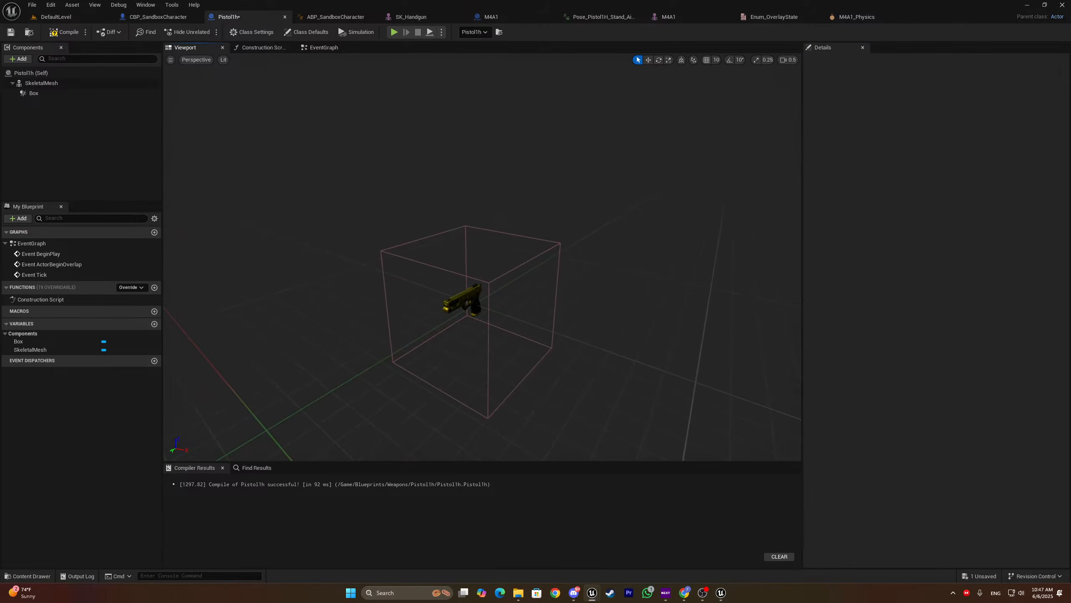
pyautogui.moveTo(67, 92)
pyautogui.mouseDown()
pyautogui.moveTo(75, 85)
pyautogui.moveTo(76, 97)
pyautogui.mouseUp()
pyautogui.press('d')
pyautogui.moveTo(462, 224)
pyautogui.mouseDown(button='right')
pyautogui.moveTo(396, 237)
pyautogui.moveTo(464, 235)
pyautogui.mouseUp(button='right')
pyautogui.click(460, 227)
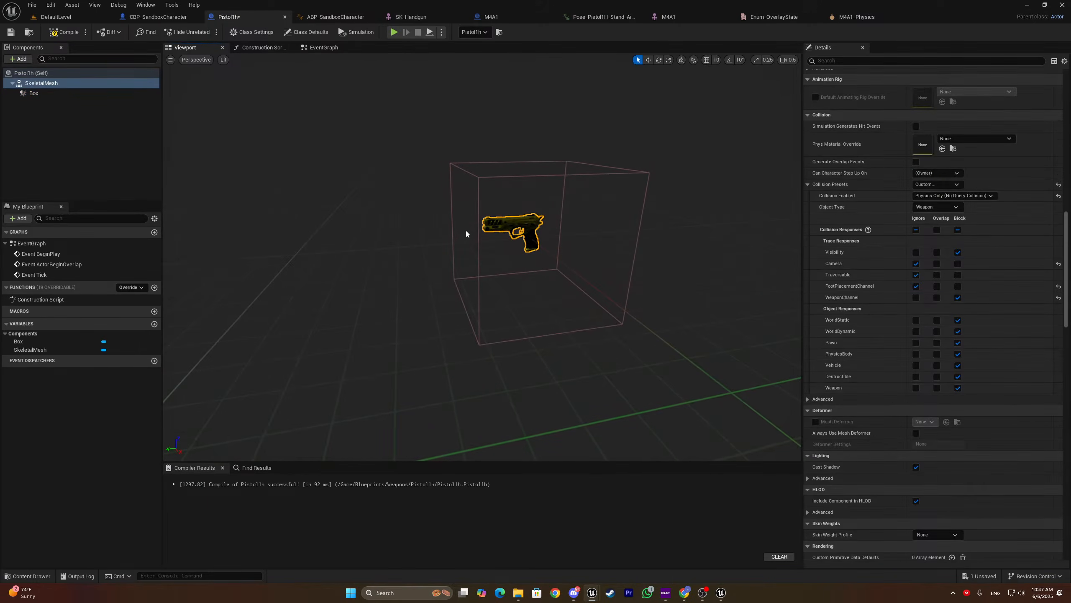
pyautogui.click(65, 36)
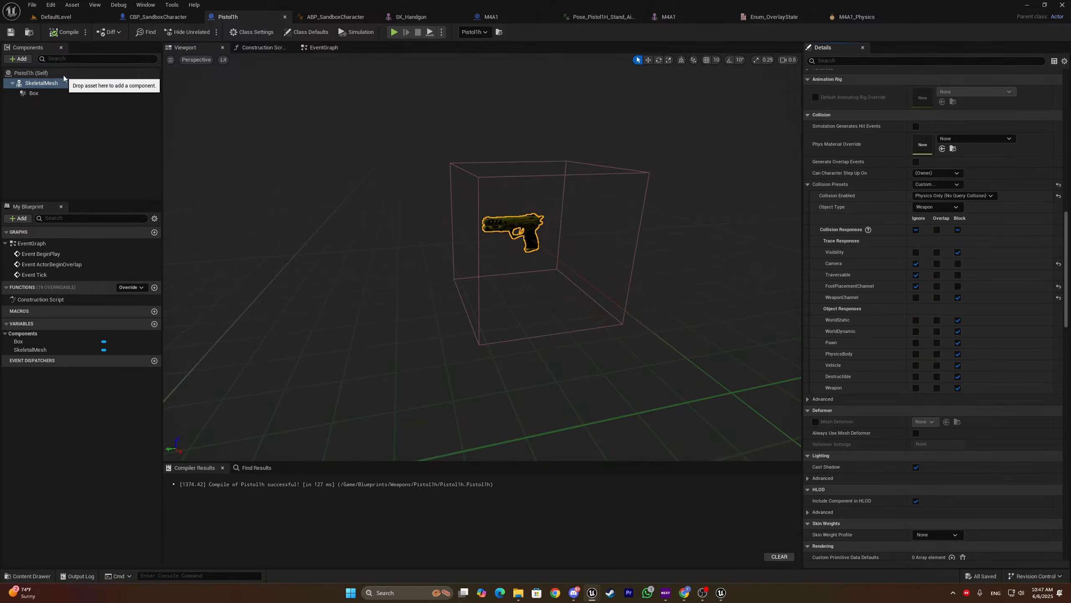
# Play DefaultLevel briefly to check the pistol in game, and stop playing
pyautogui.click(43, 20)
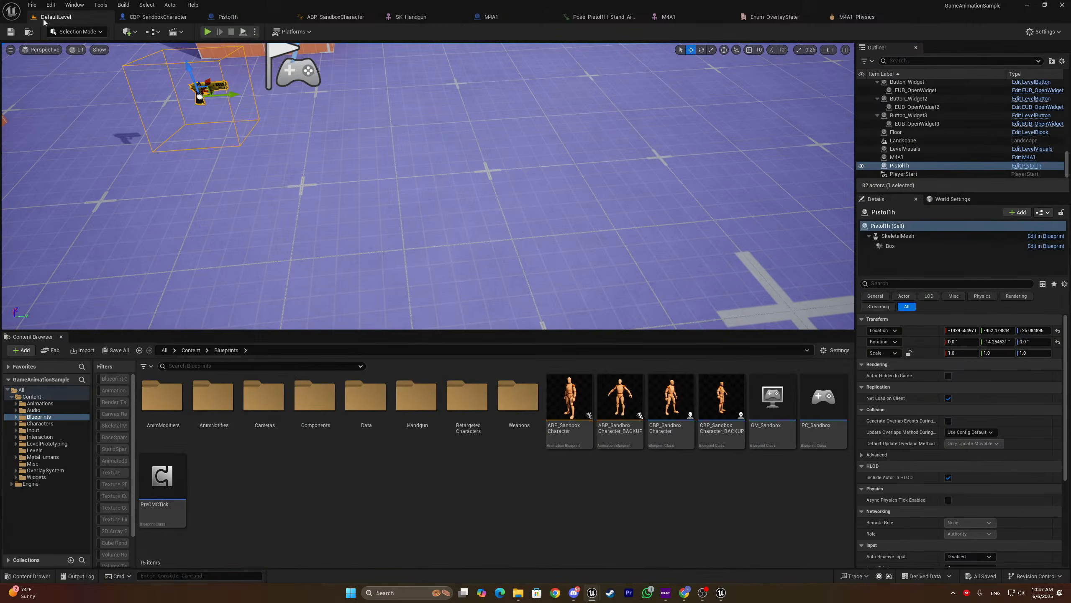
pyautogui.click(208, 31)
pyautogui.press('Escape')
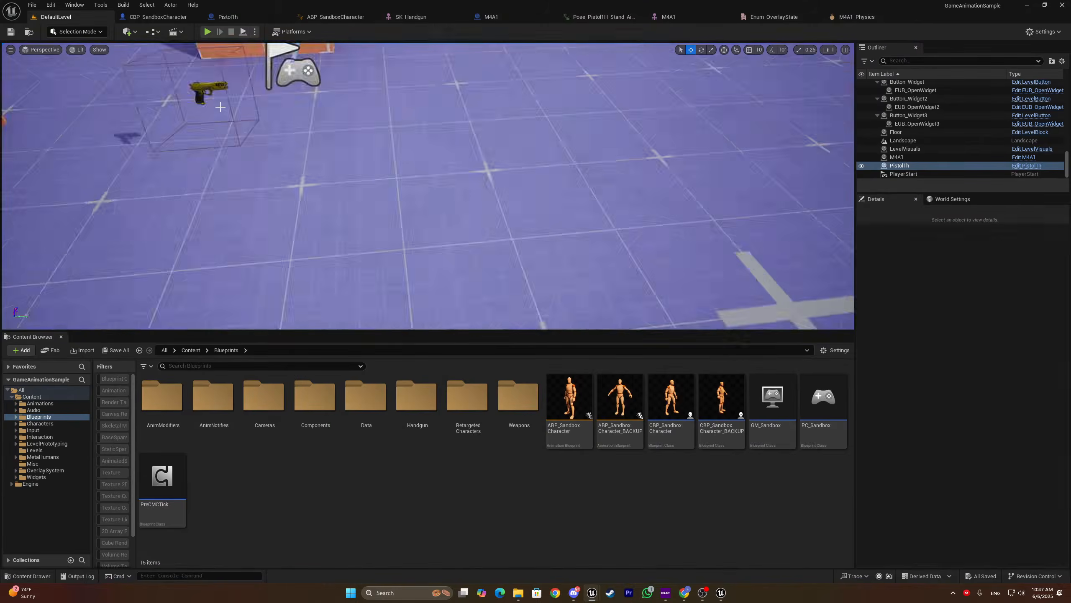
# Turn off Hidden in Game for Pistol1h's Box component and compile the blueprint
pyautogui.click(153, 17)
pyautogui.click(227, 17)
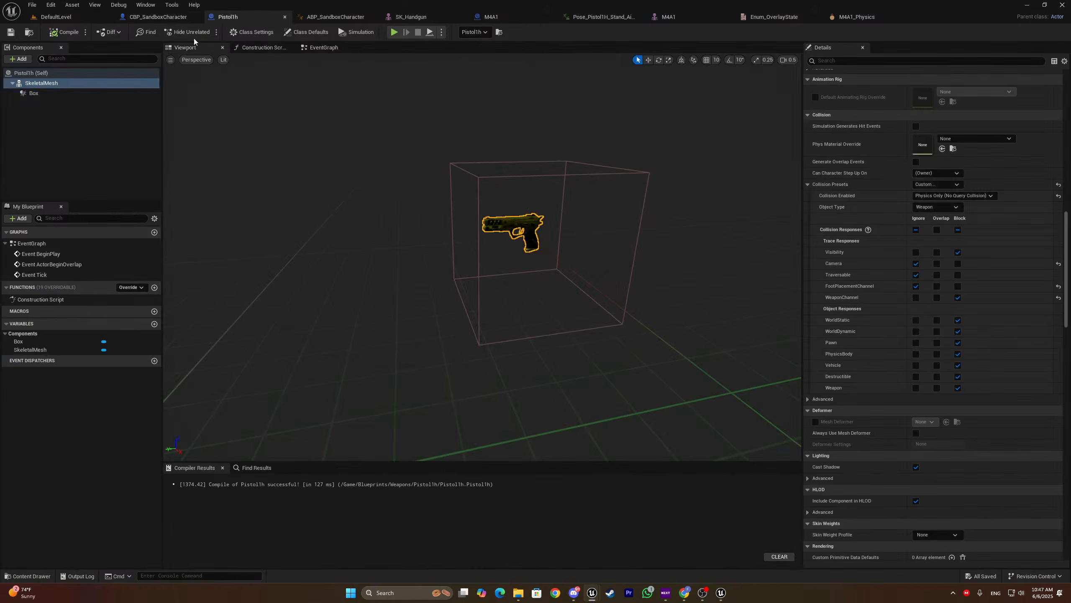
pyautogui.click(34, 92)
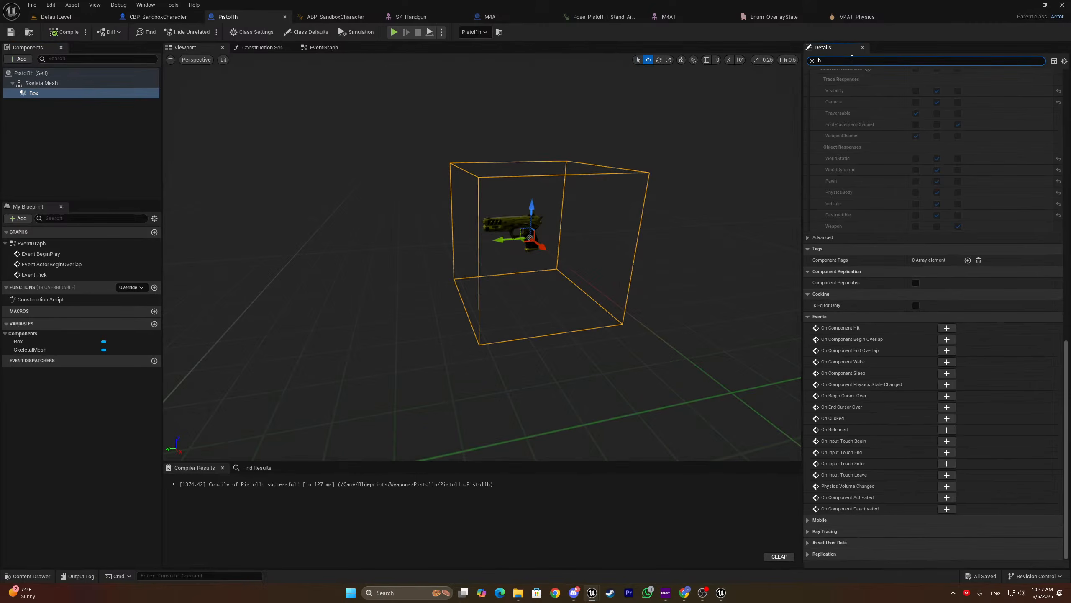
pyautogui.click(918, 85)
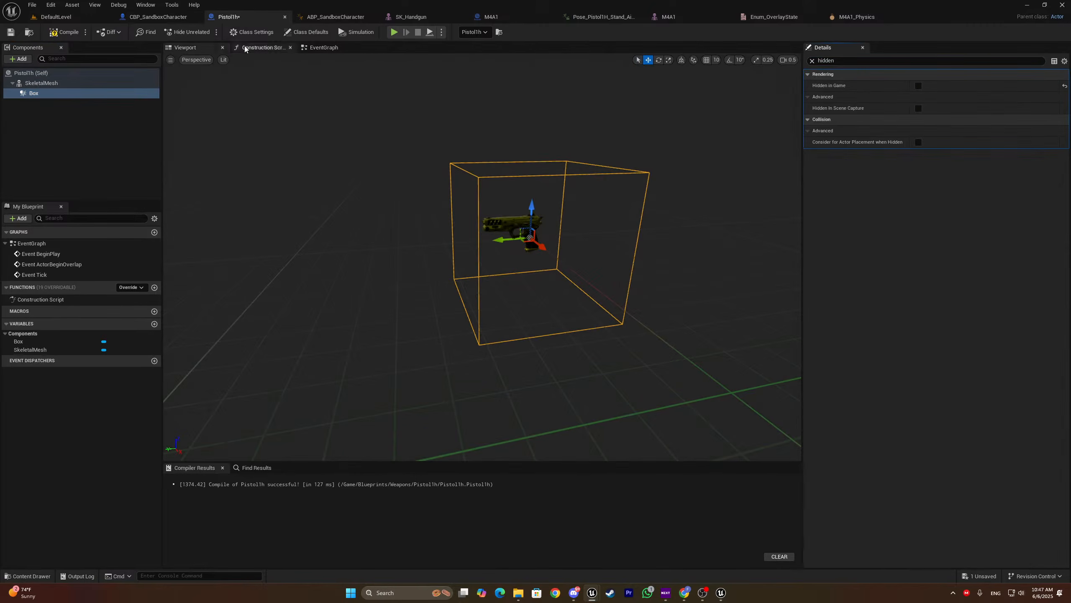
pyautogui.click(63, 33)
# Play DefaultLevel, walk the character to the pistol to examine its collision box in game, and stop playing
pyautogui.click(64, 17)
pyautogui.moveTo(281, 224); pyautogui.dragTo(342, 183, button='right')
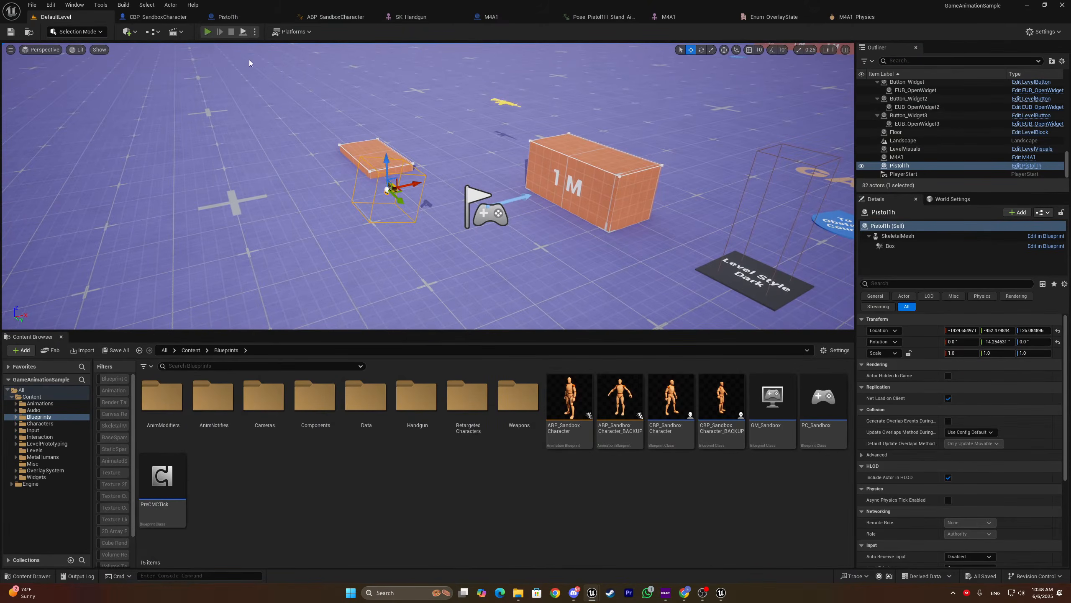
pyautogui.click(207, 32)
pyautogui.press('w')
pyautogui.press('s')
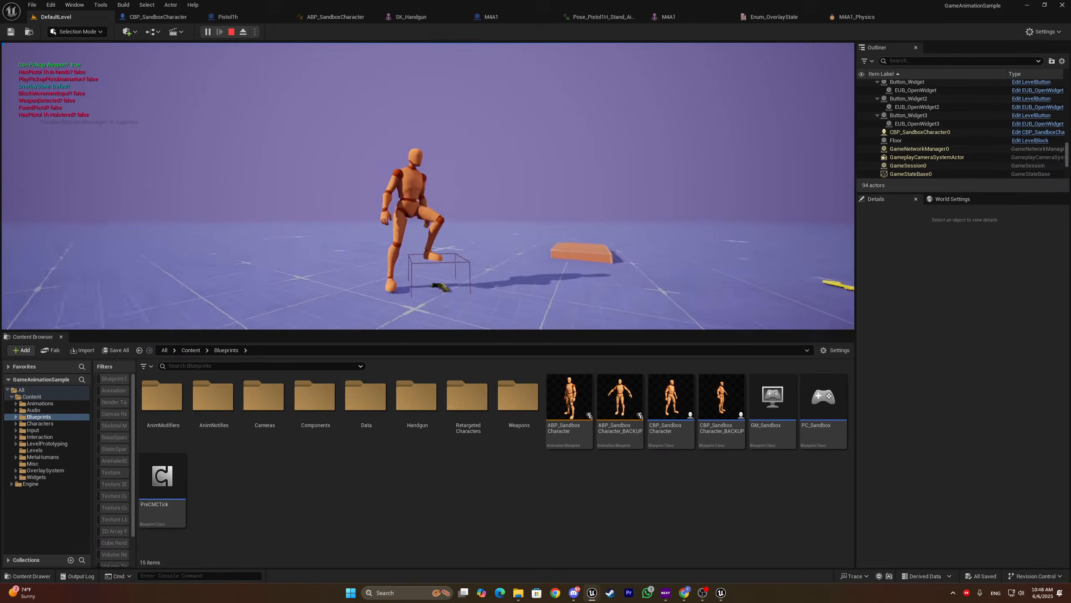
pyautogui.press('Escape')
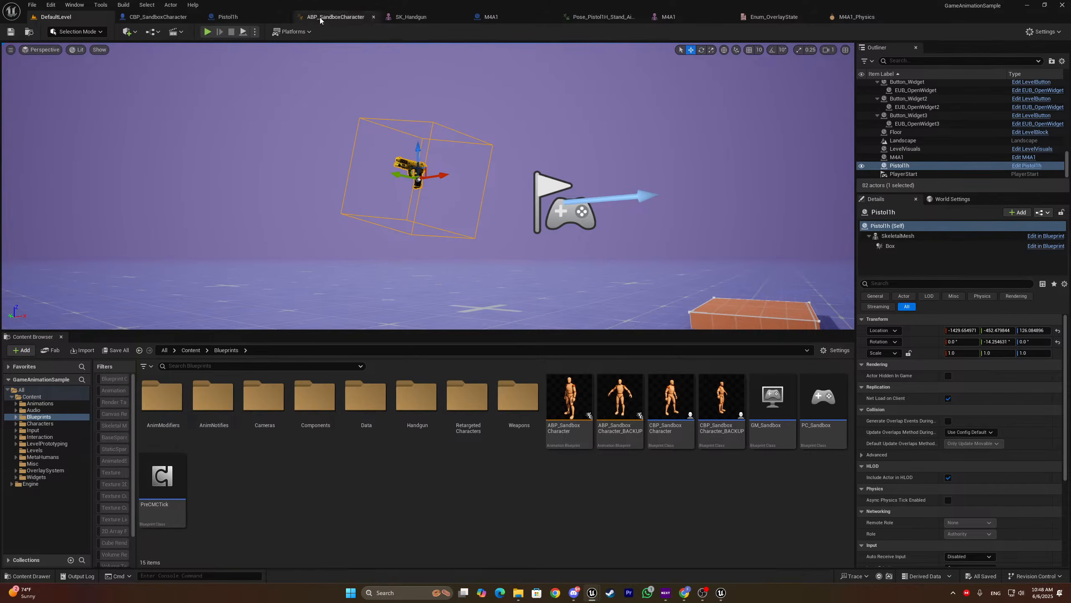
# Set the Pistol1h Box component's collision preset to Custom and all its collision responses to Ignore
pyautogui.click(236, 17)
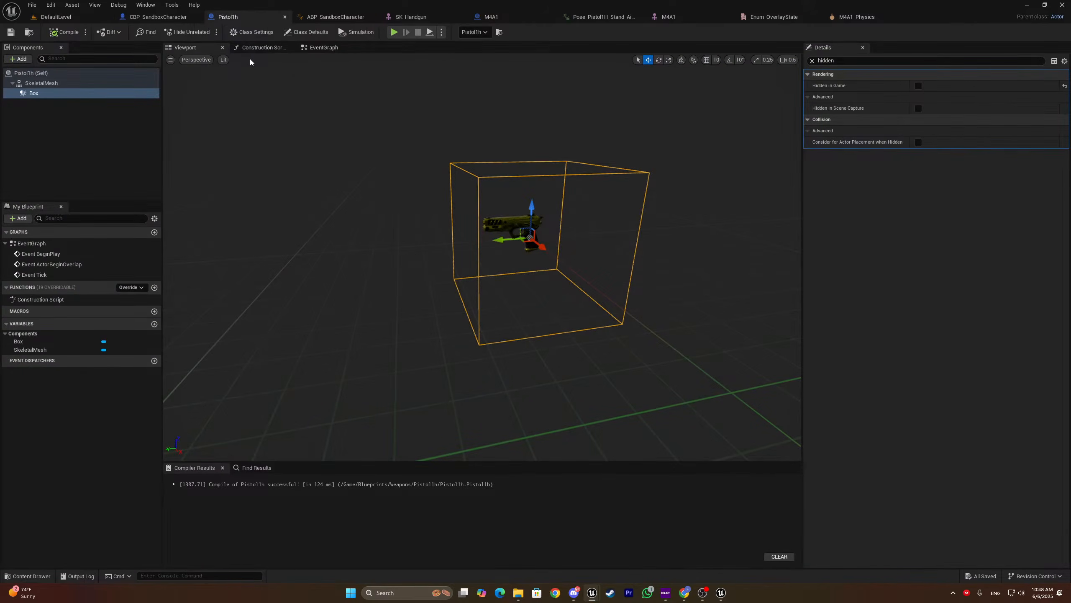
pyautogui.click(812, 61)
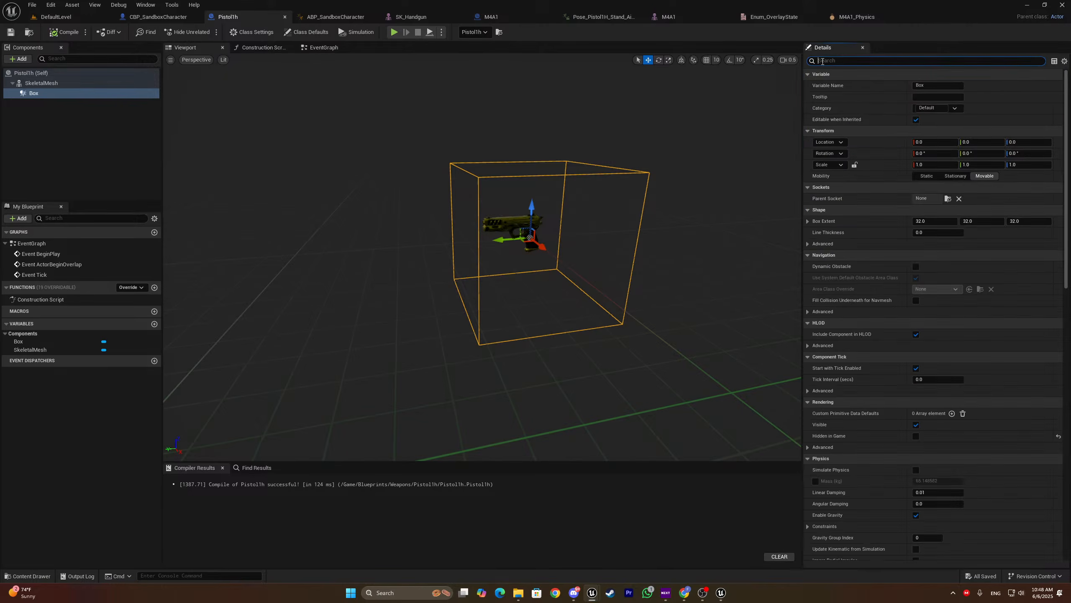
pyautogui.write('Collis')
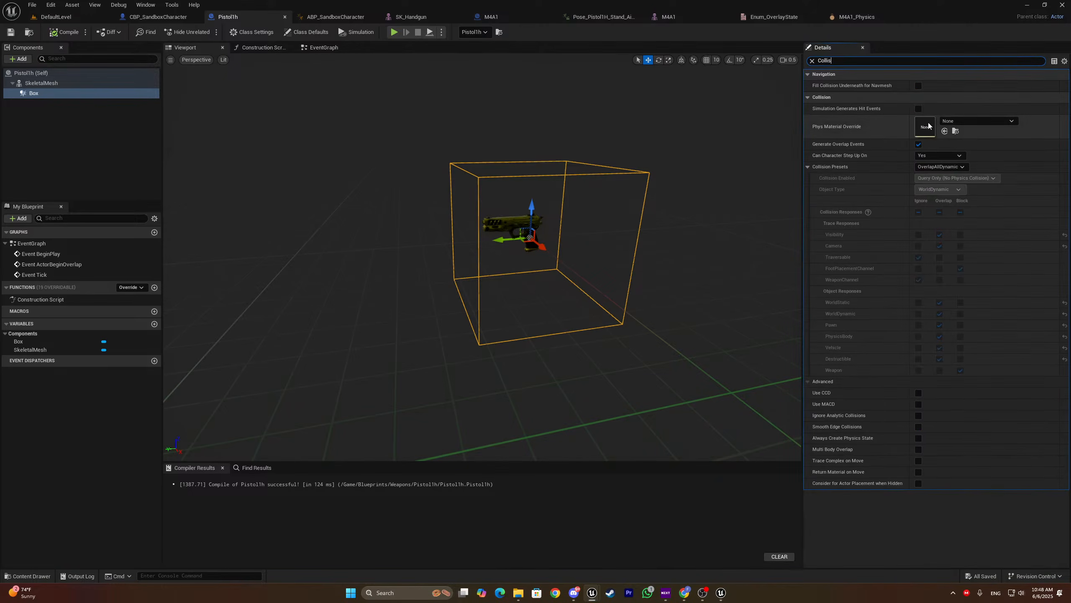
pyautogui.click(947, 168)
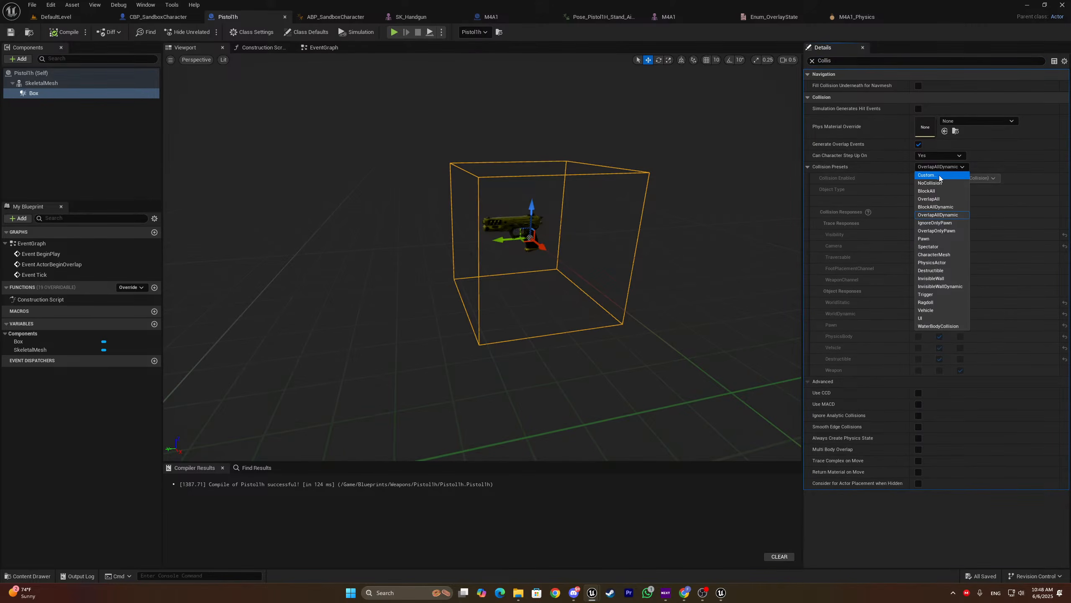
pyautogui.click(942, 175)
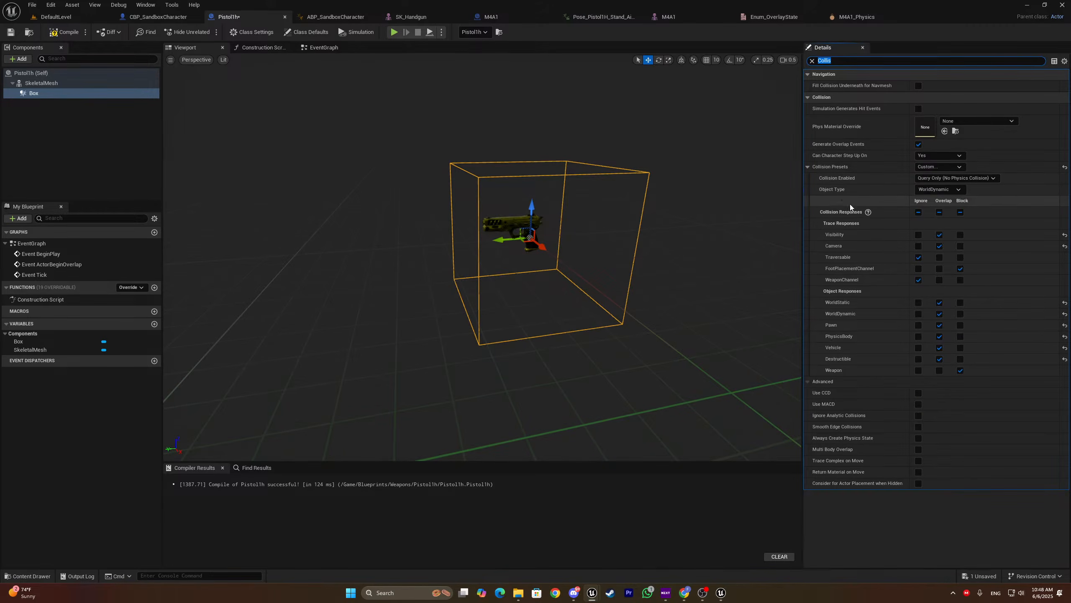
pyautogui.click(918, 213)
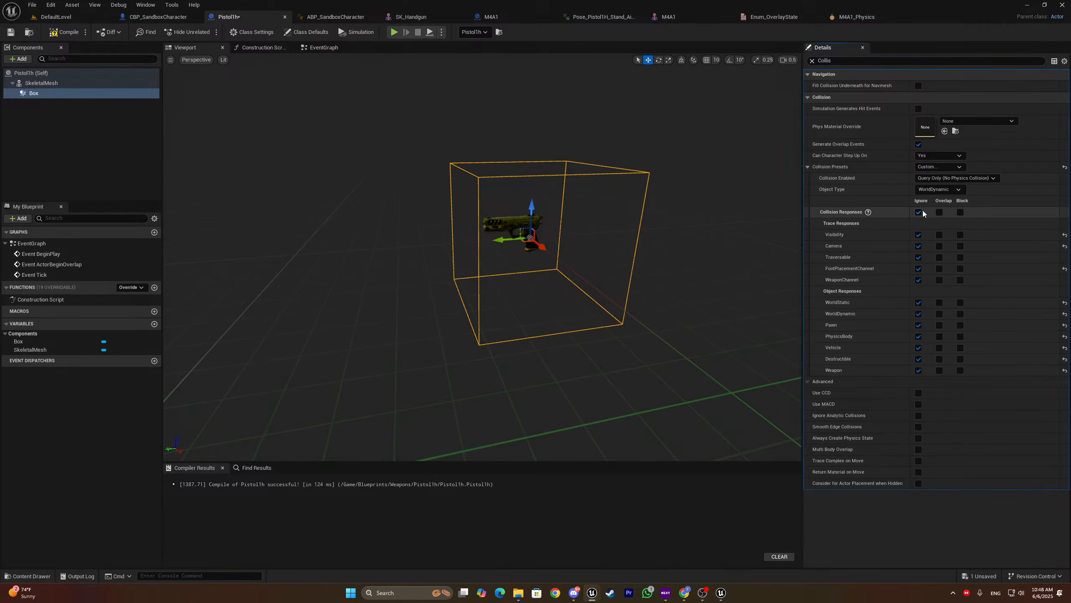
# Set the Box component's collision object type to Weapon and compile Pistol1h
pyautogui.click(939, 189)
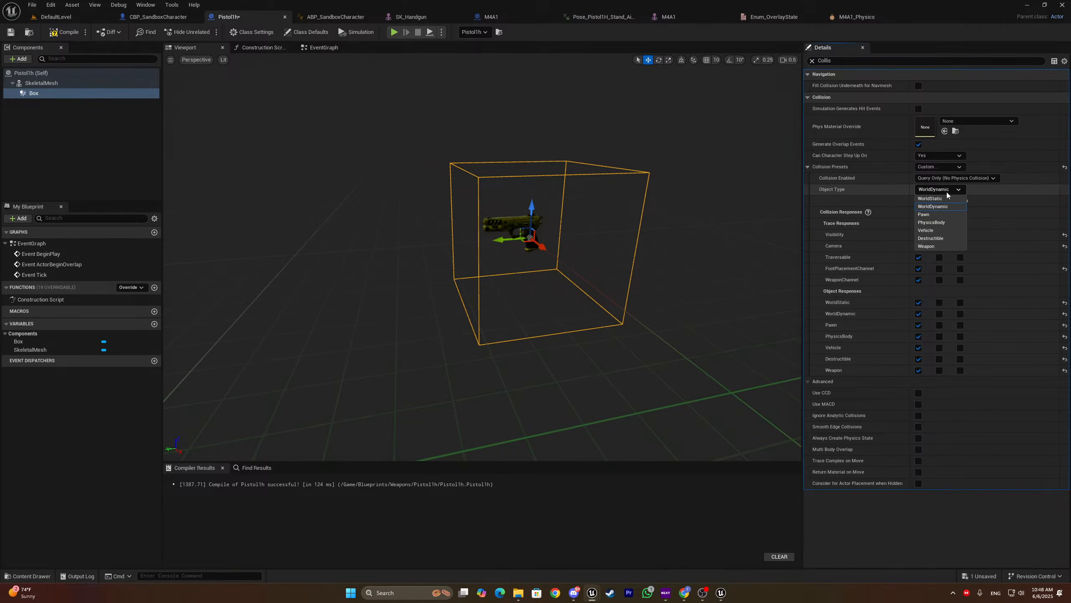
pyautogui.click(926, 246)
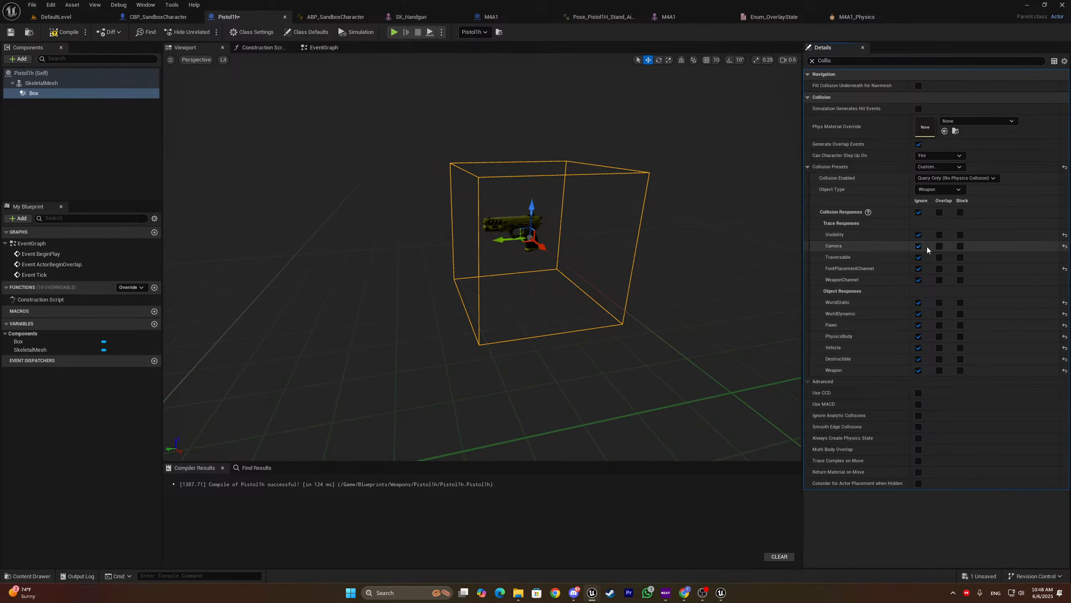
pyautogui.click(75, 34)
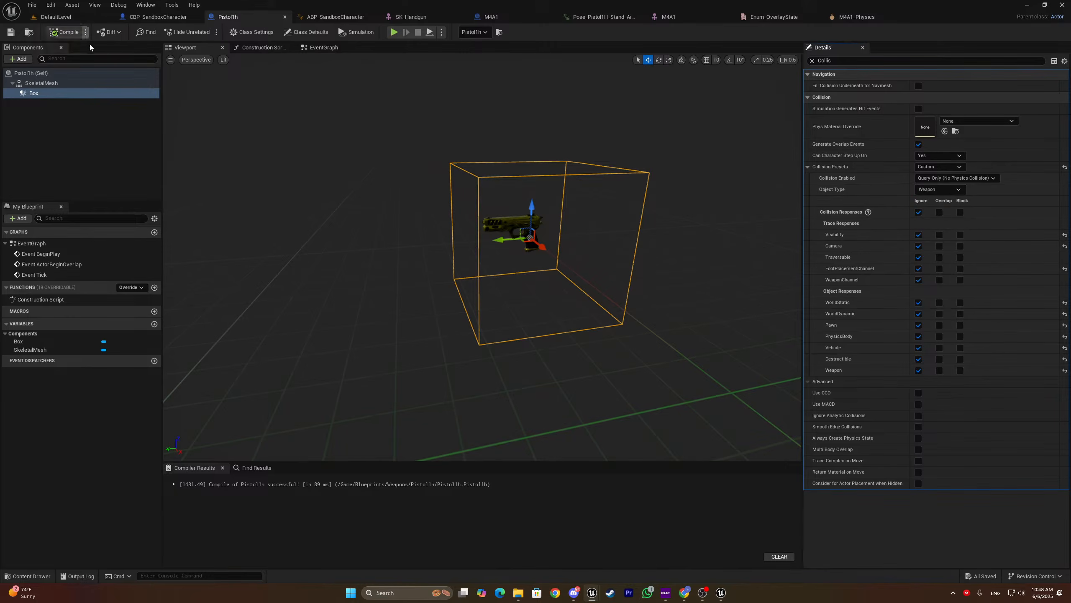
# Change the SkeletalMesh component's collision object type to WorldDynamic and compile Pistol1h
pyautogui.click(62, 83)
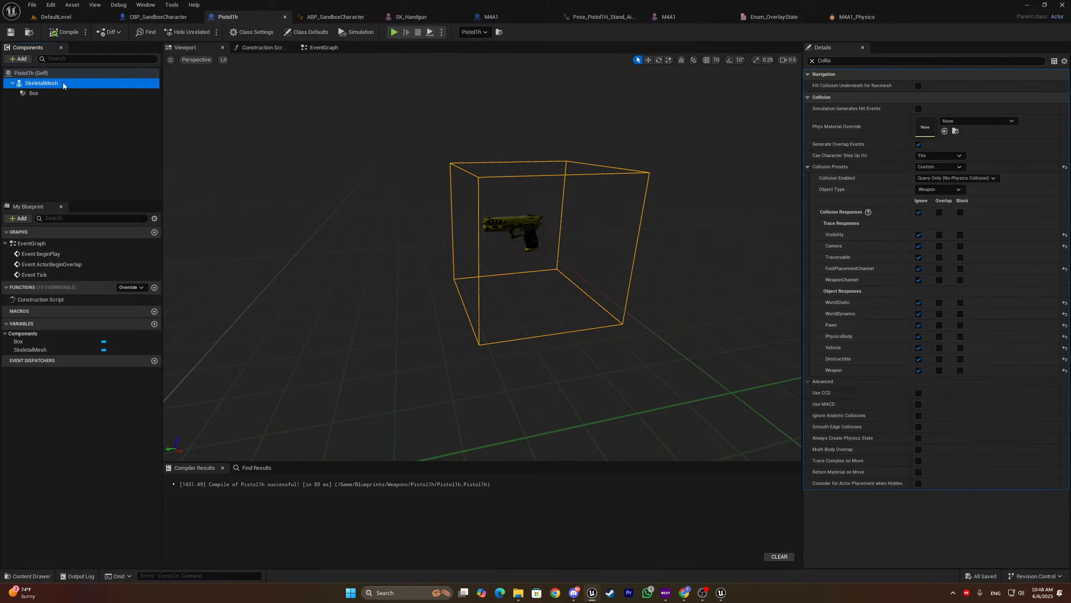
pyautogui.click(923, 192)
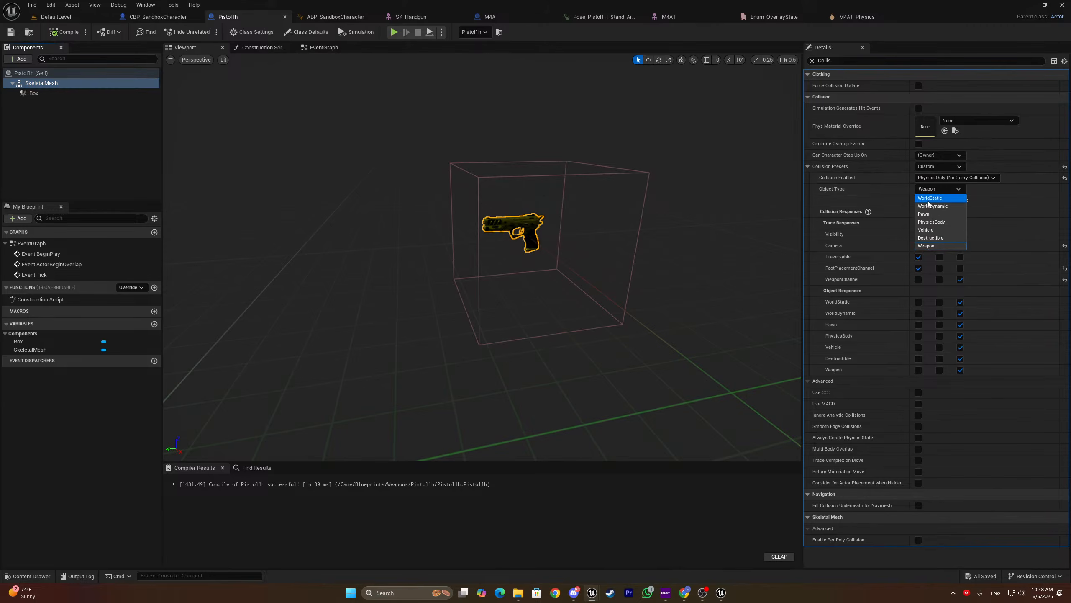
pyautogui.click(932, 206)
pyautogui.click(64, 33)
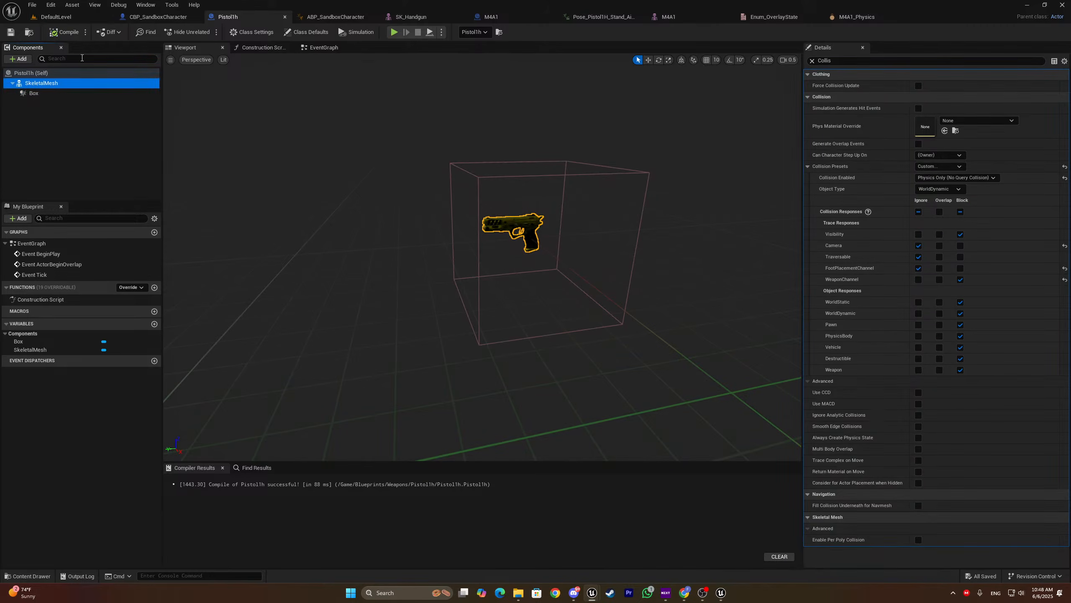
# Play DefaultLevel, move the character around the pistol and over to the rifle to test collision, and stop playing
pyautogui.click(59, 17)
pyautogui.hotkey('alt', 'p')
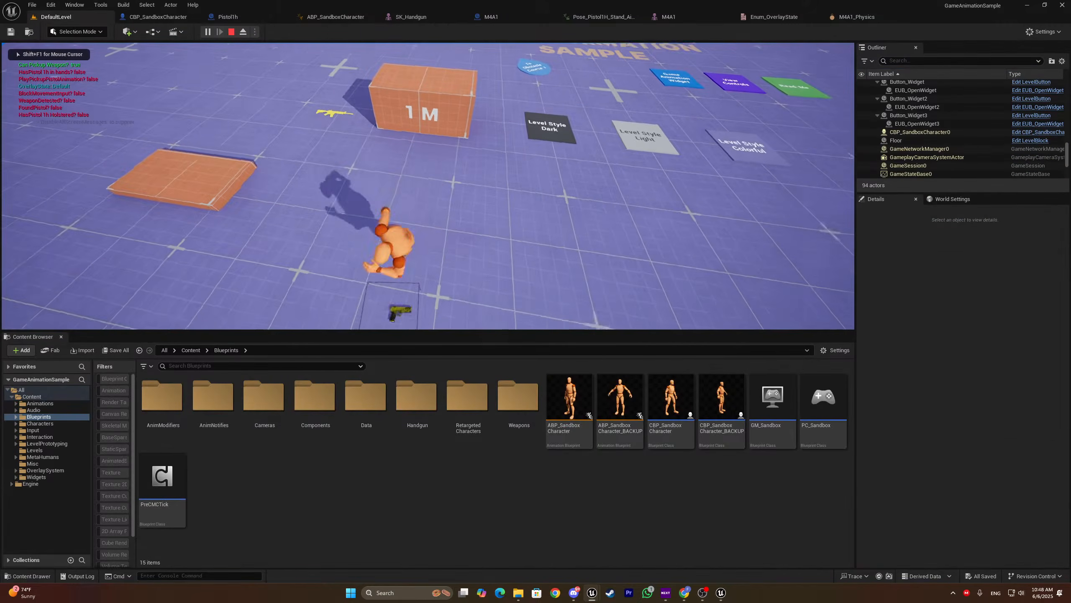
pyautogui.press('s')
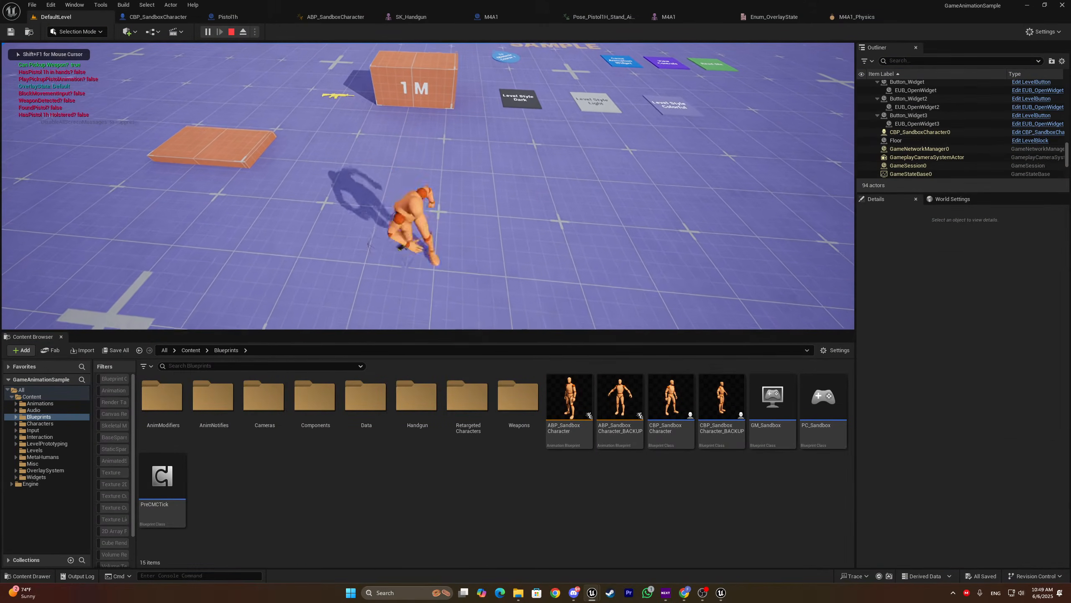
pyautogui.press('w')
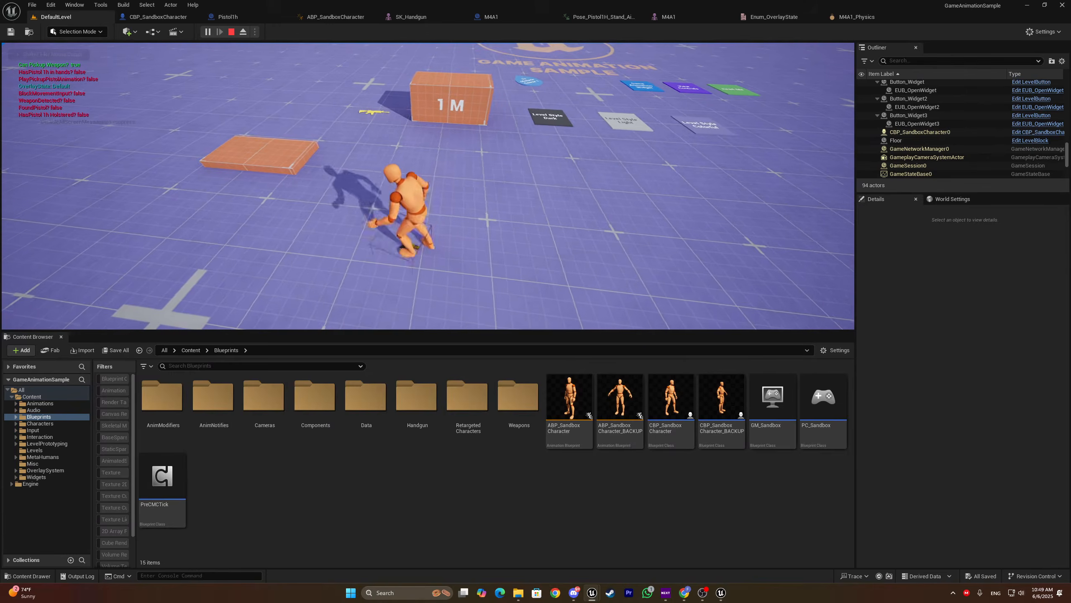
pyautogui.press('a')
pyautogui.press('d')
pyautogui.press('a')
pyautogui.press('d')
pyautogui.press('w')
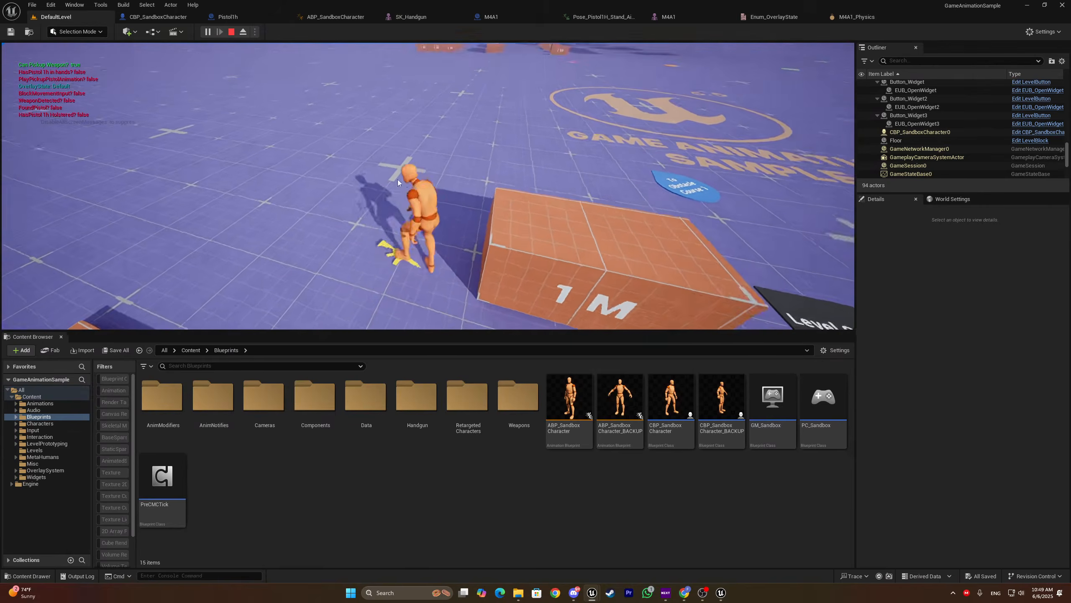
pyautogui.press('Escape')
# Review the Collision Enabled options of Pistol1h's Box component, keeping Query Only (No Physics Collision)
pyautogui.click(227, 16)
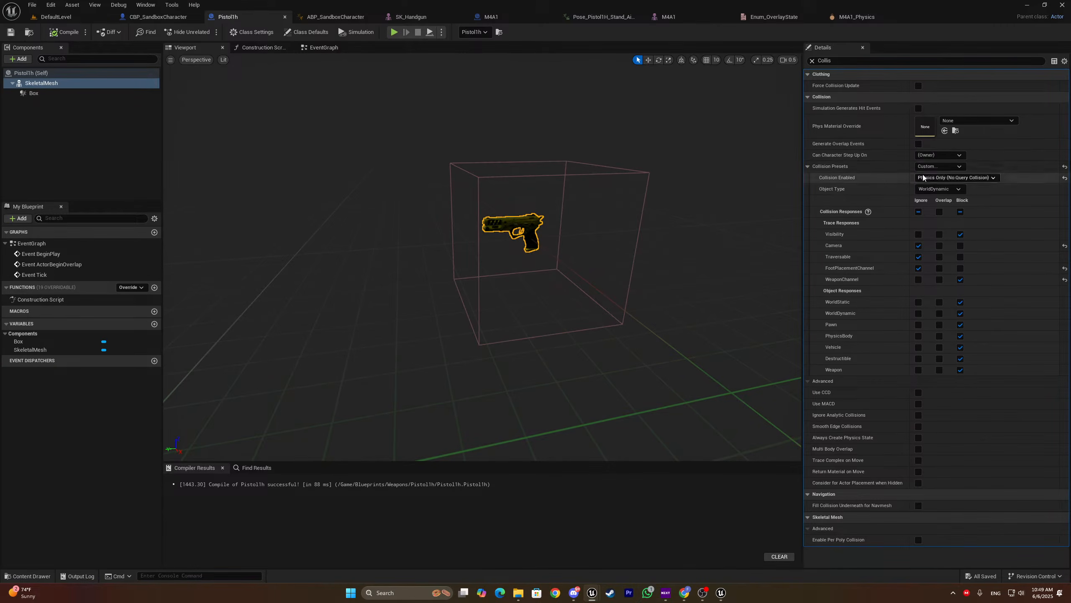
pyautogui.click(74, 97)
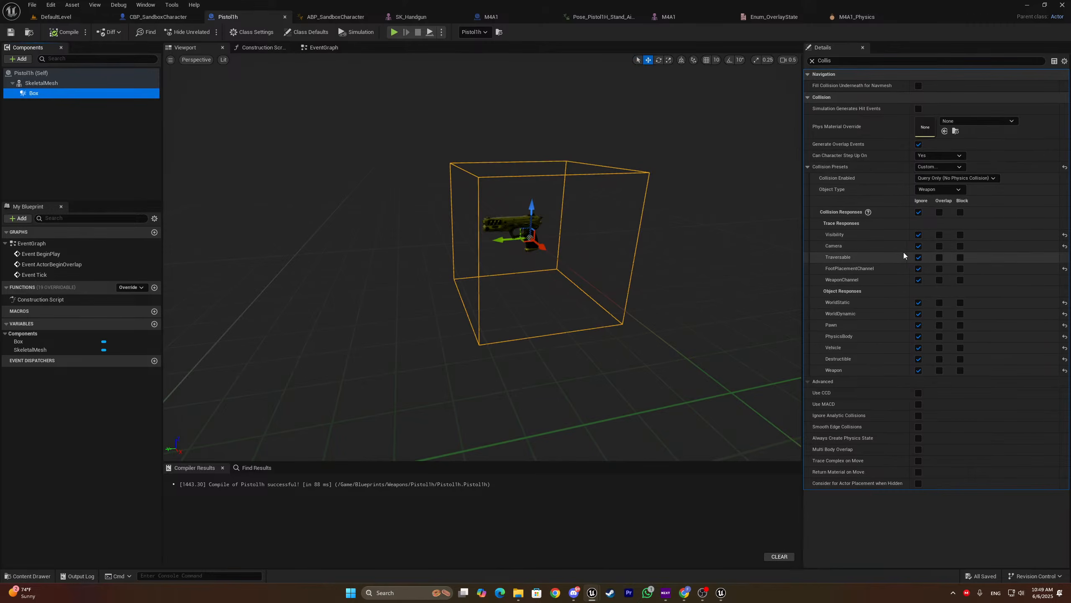
pyautogui.click(954, 178)
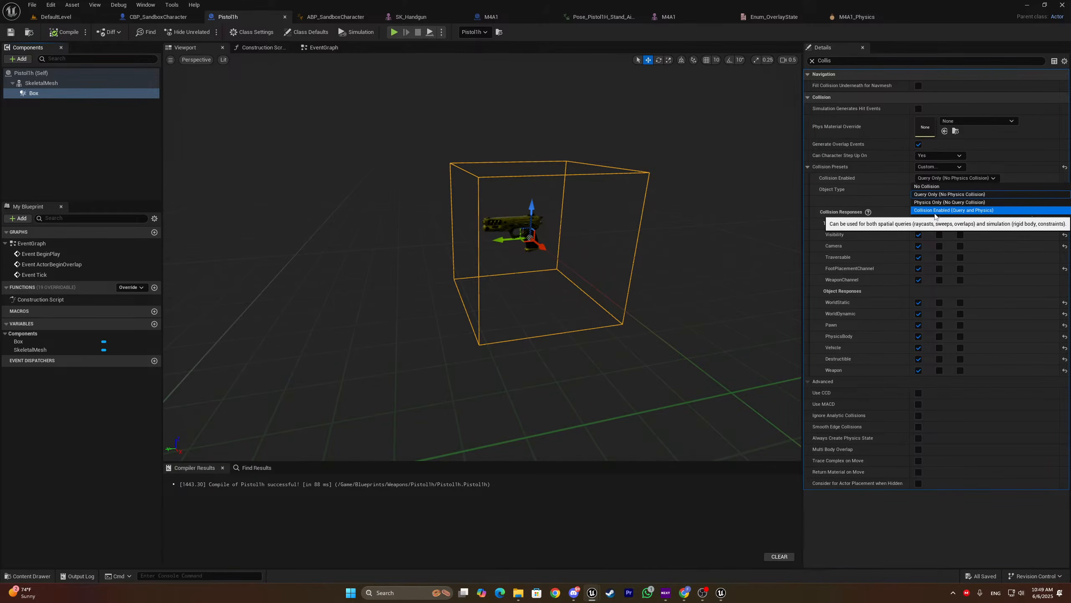
pyautogui.click(951, 195)
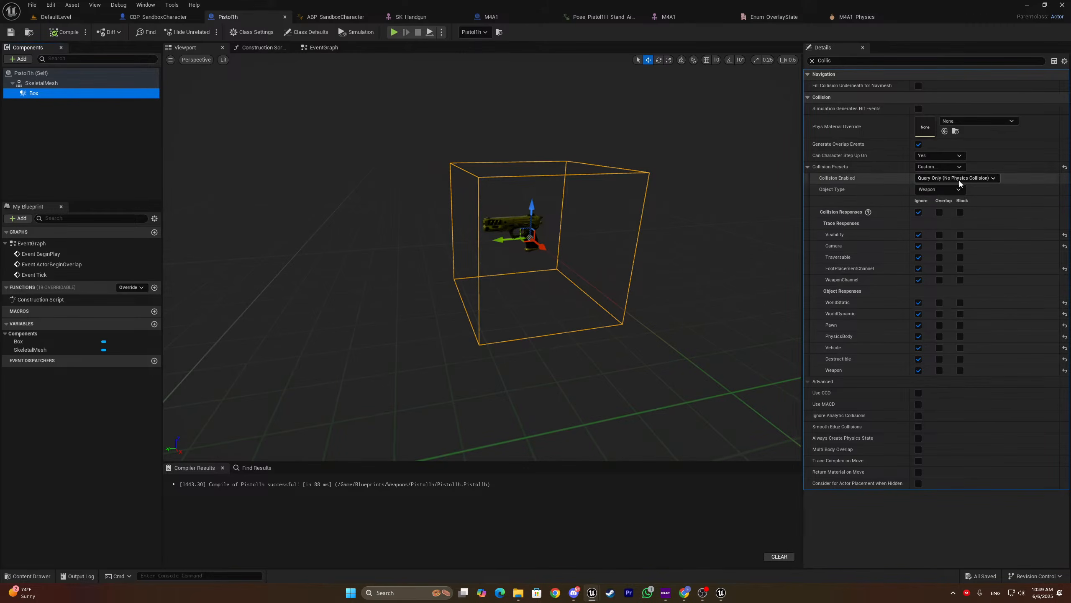
# Play DefaultLevel, walk the character to the pistol, and pick it up to test the box trace
pyautogui.click(66, 20)
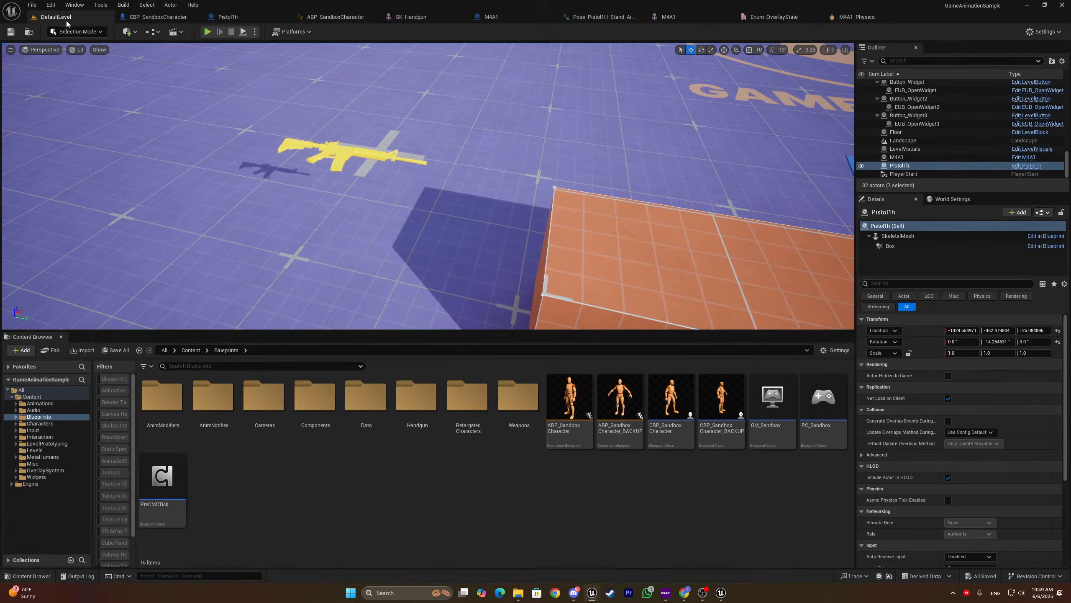
pyautogui.click(206, 31)
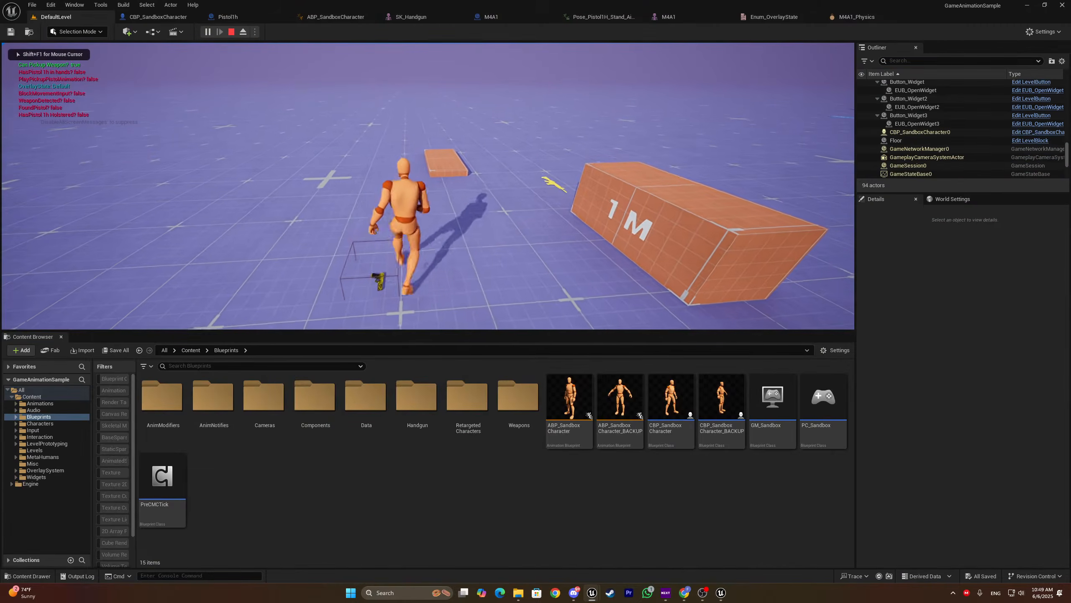
pyautogui.press('w')
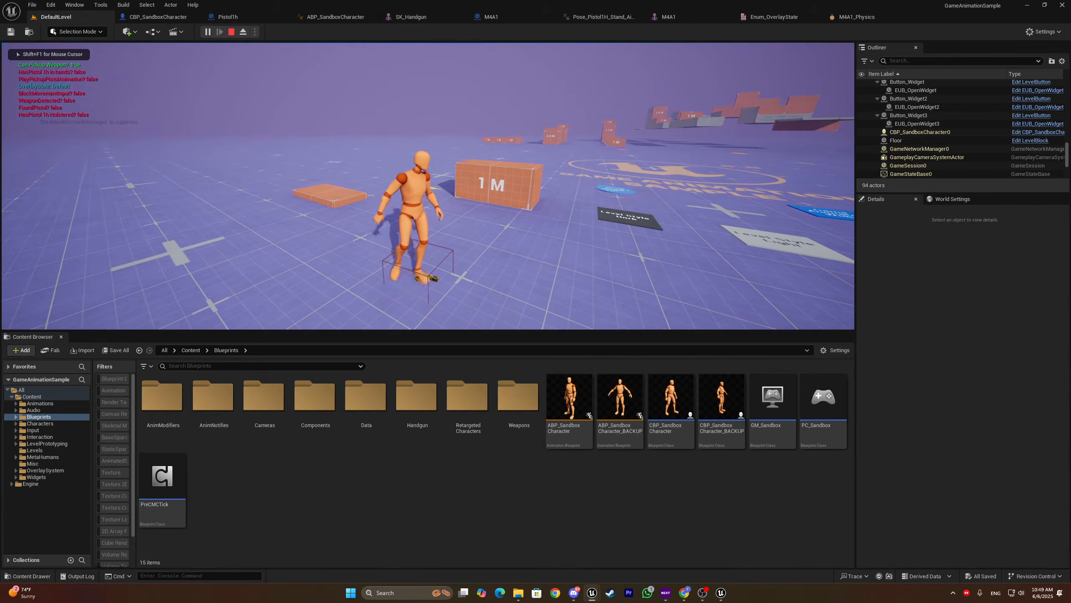
pyautogui.press('e')
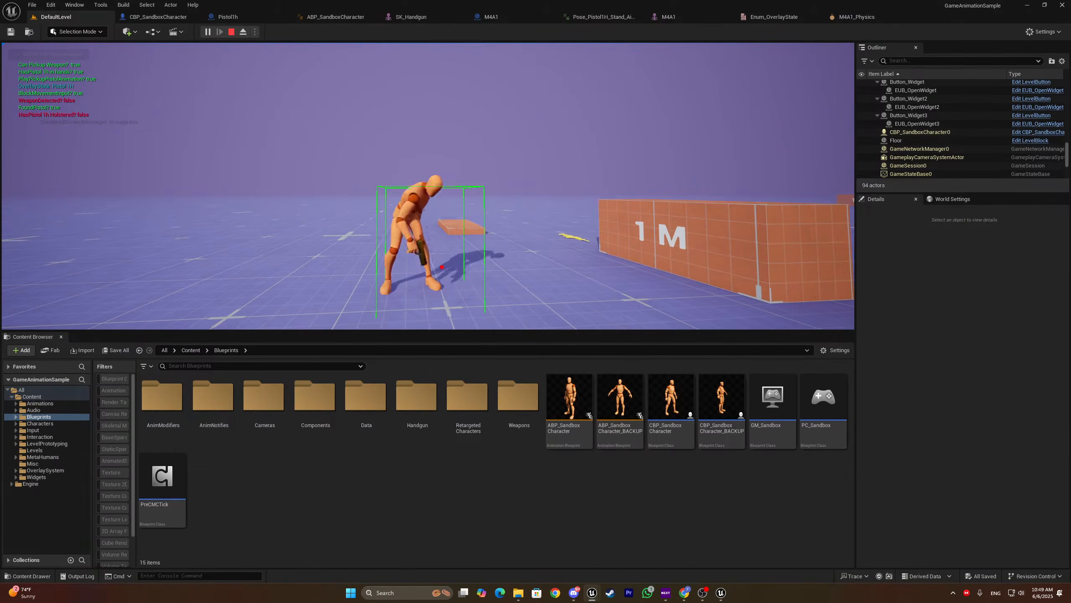
# Stop playing and frame the Pistol1h actor in DefaultLevel to examine the extent of its collision box
pyautogui.press('s')
pyautogui.press('Escape')
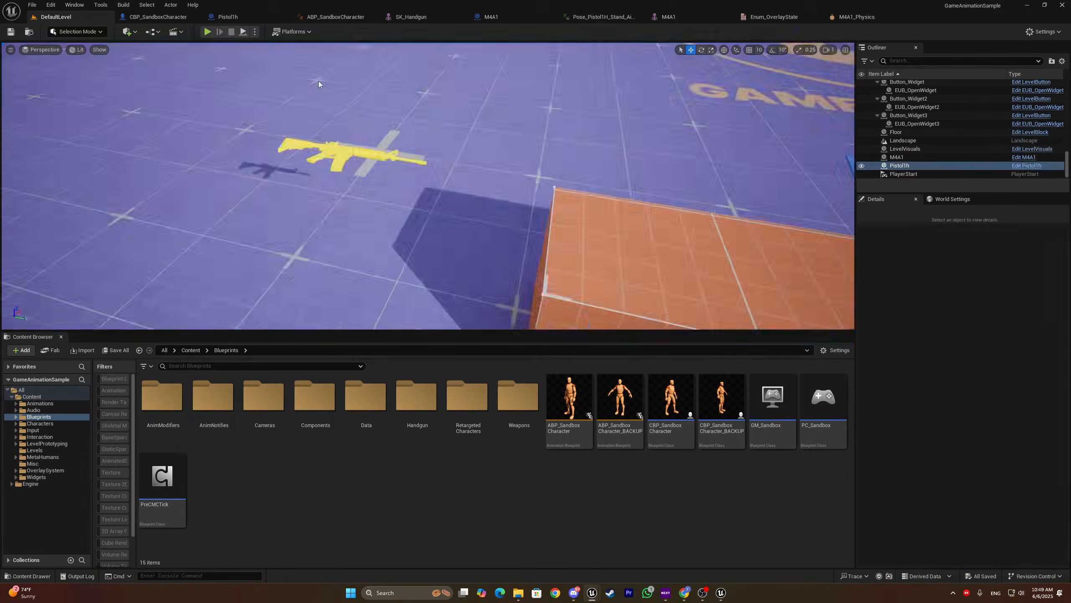
pyautogui.click(158, 17)
pyautogui.click(55, 18)
pyautogui.press('f')
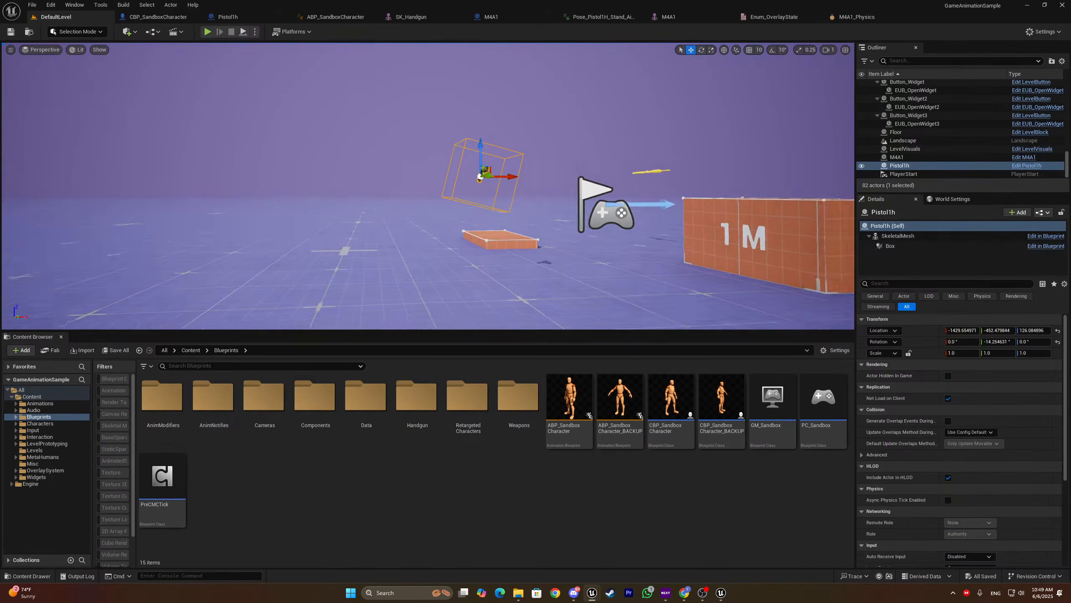
pyautogui.press('s')
pyautogui.moveTo(335, 117); pyautogui.dragTo(320, 127, button='right')
pyautogui.press('w')
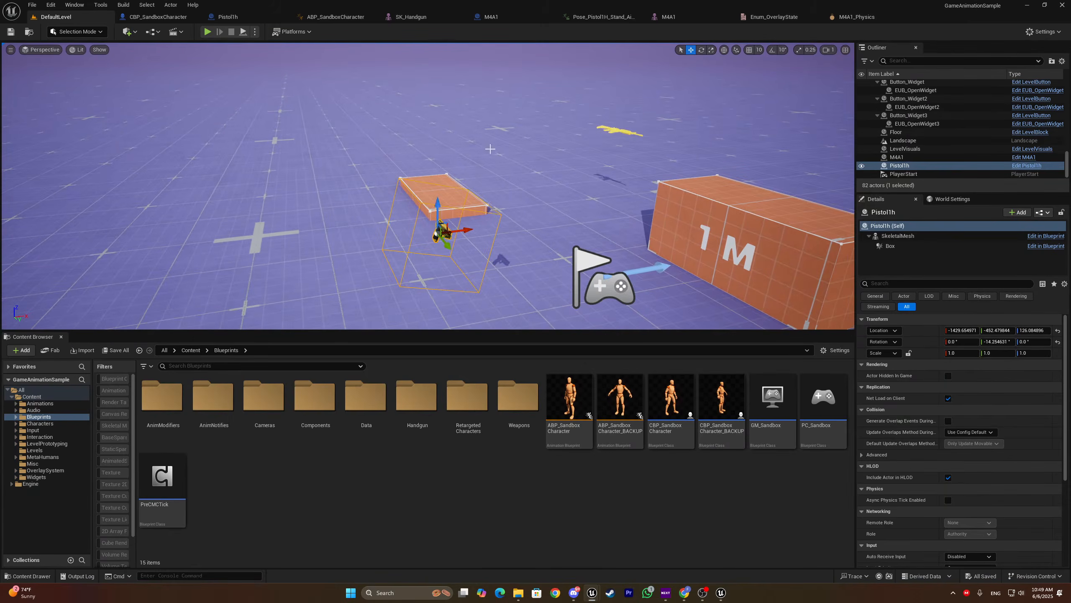
# Play DefaultLevel, move the character around the pistol to check its physical collision, and stop playing
pyautogui.click(208, 31)
pyautogui.press('w')
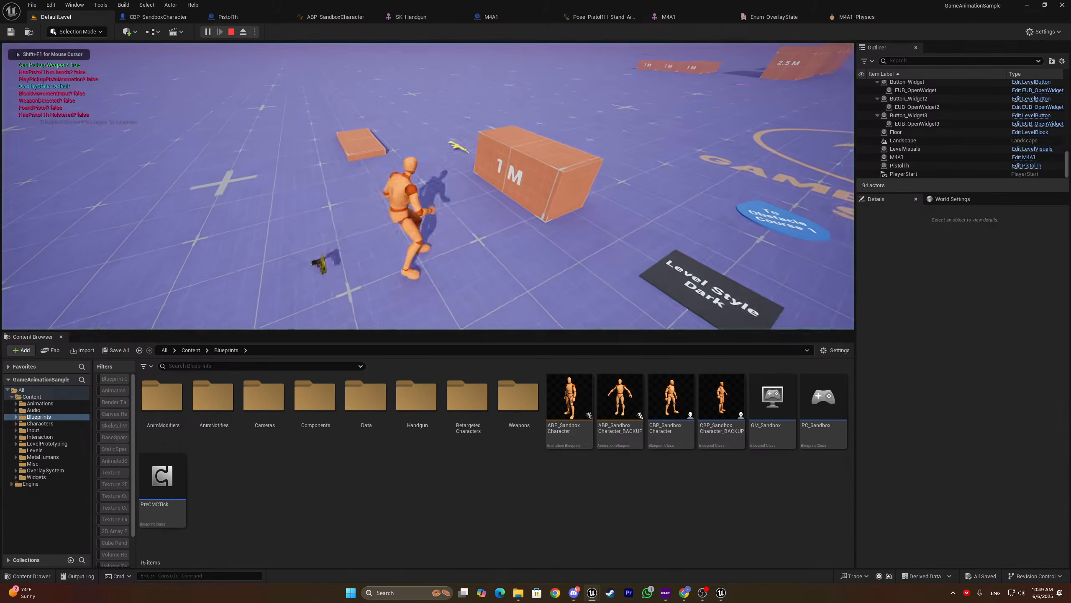
pyautogui.press('s')
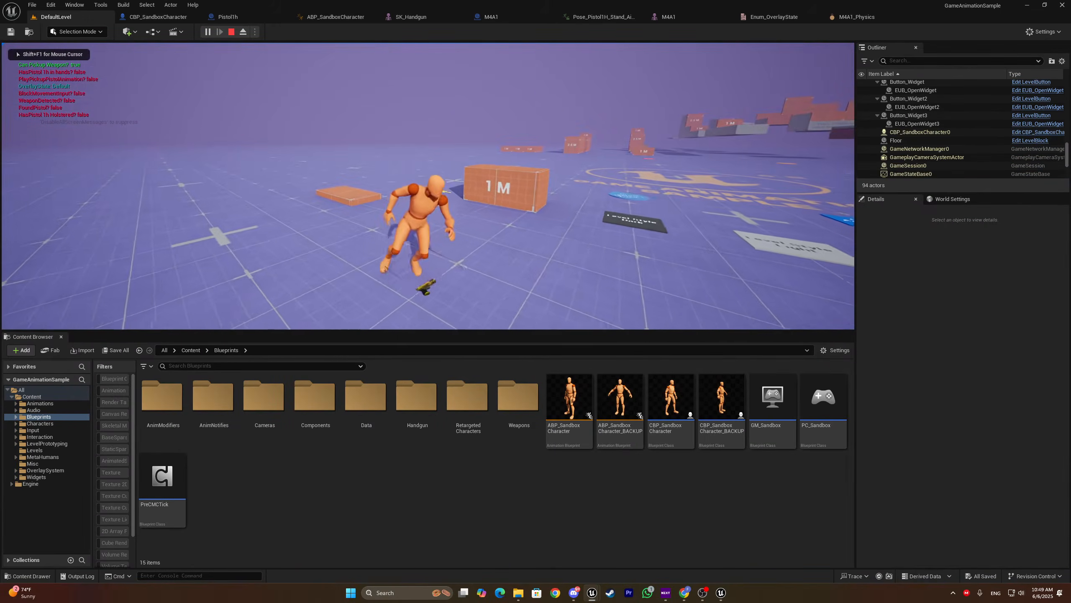
pyautogui.press('Escape')
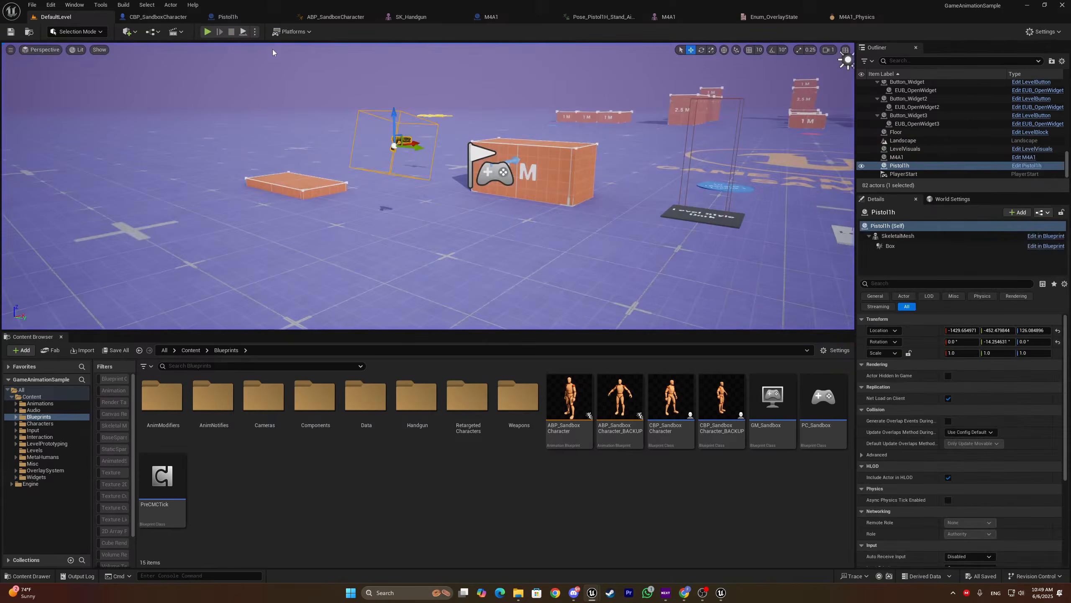
# Review the Box Trace For Objects node in CBP_SandboxCharacter's WeaponPickupLogic and the Box component in Pistol1h
pyautogui.click(152, 17)
pyautogui.moveTo(293, 159); pyautogui.dragTo(558, 178, button='right')
pyautogui.click(416, 201)
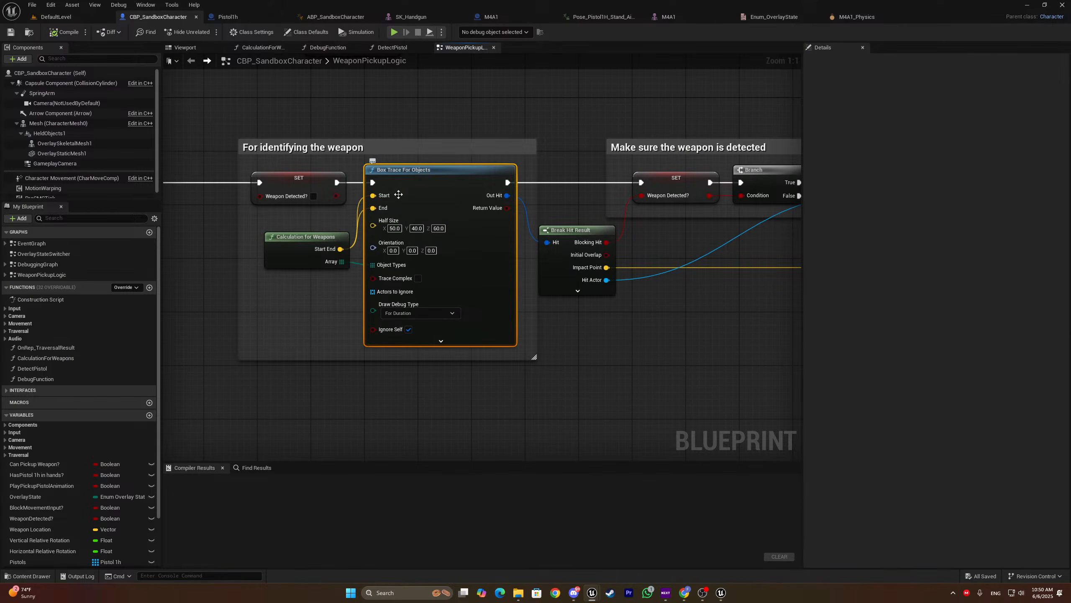
pyautogui.click(231, 22)
pyautogui.moveTo(416, 179); pyautogui.dragTo(394, 179, button='right')
pyautogui.moveTo(508, 241); pyautogui.dragTo(499, 256, button='right')
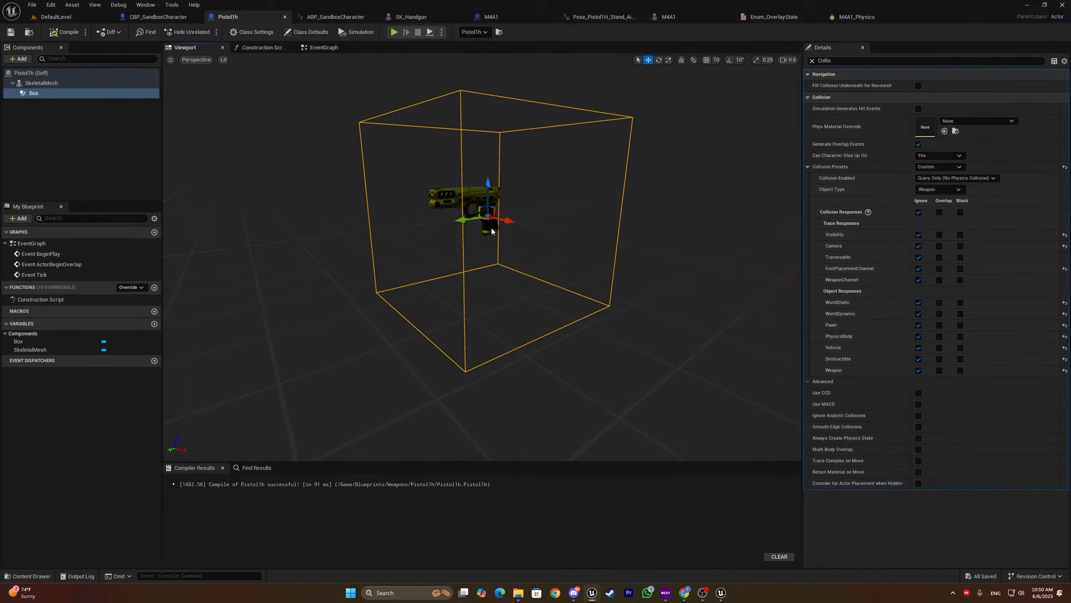
# Try setting Collision Enabled on Pistol1h's SkeletalMesh component to Collision Enabled (Query and Physics)
pyautogui.click(480, 204)
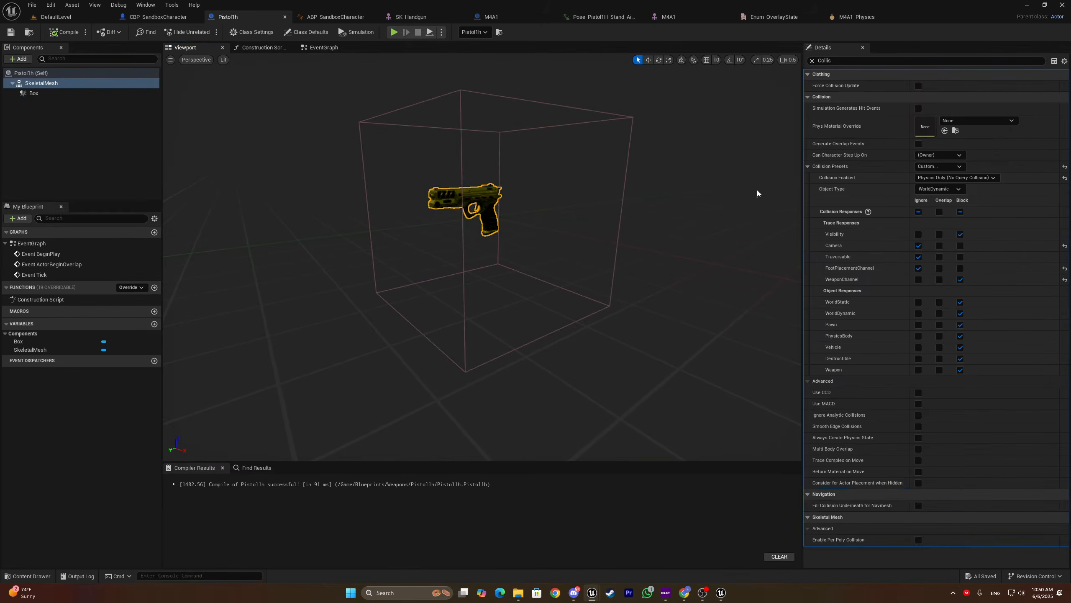
pyautogui.click(974, 178)
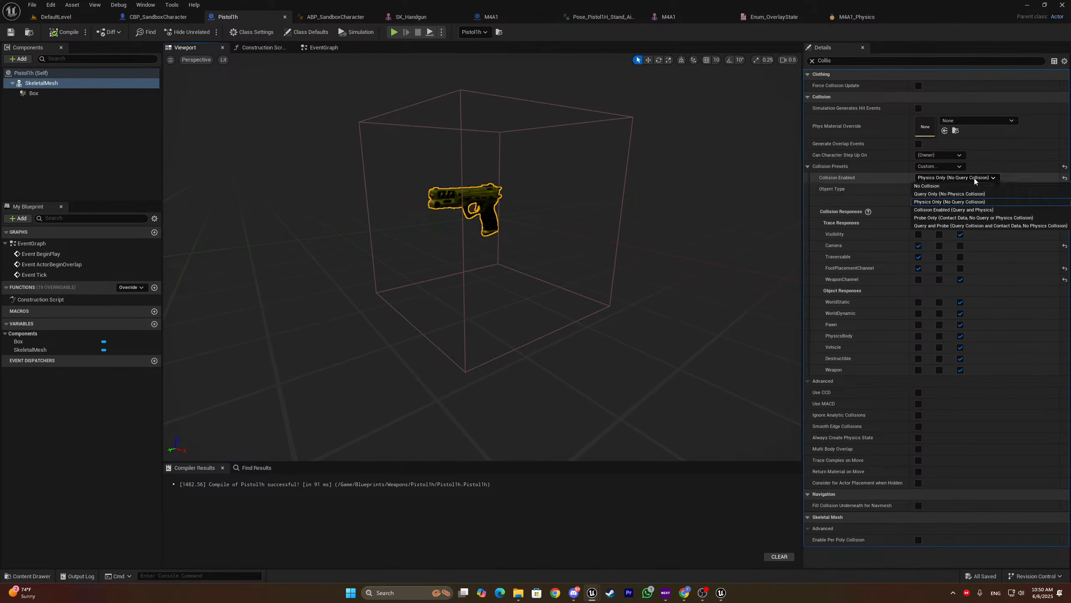
pyautogui.click(974, 179)
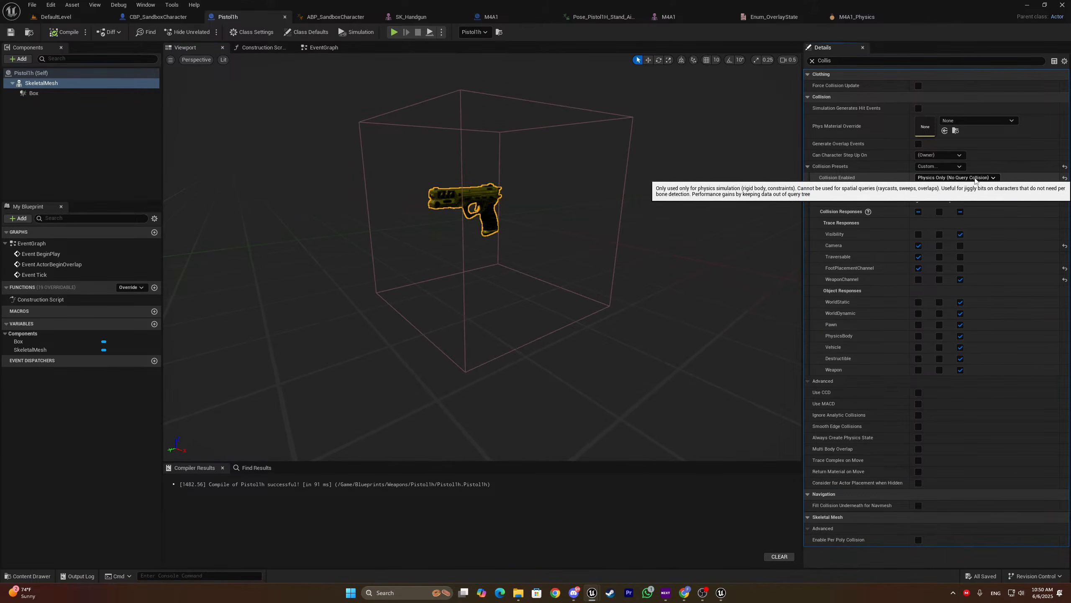
pyautogui.click(974, 178)
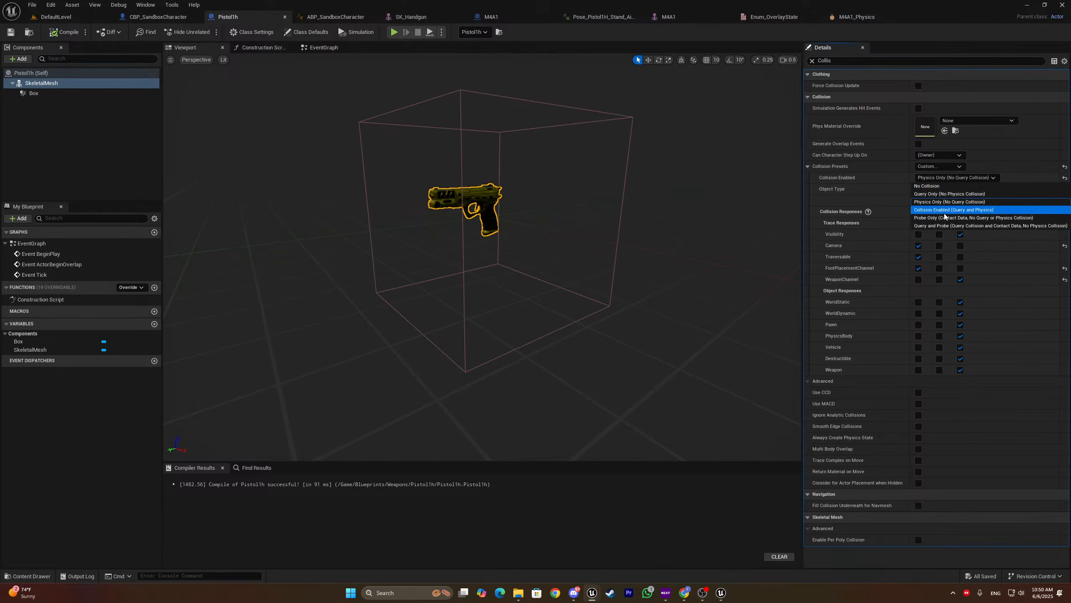
pyautogui.click(944, 212)
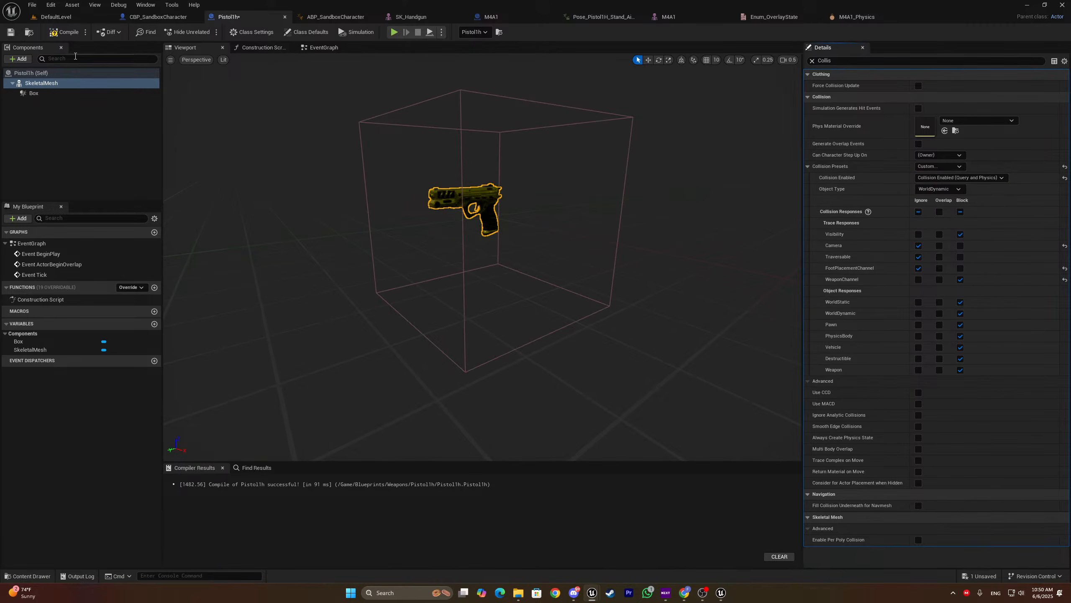
# Play DefaultLevel, walk the character into the pistol to test the query-and-physics mesh collision, and stop playing
pyautogui.click(67, 17)
pyautogui.click(208, 32)
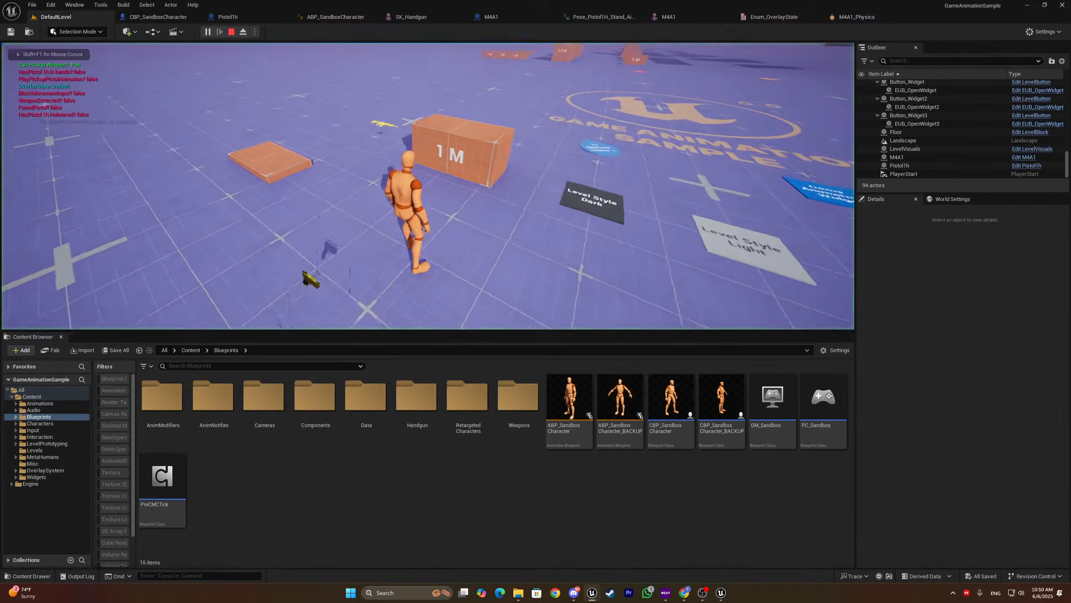
pyautogui.press('w')
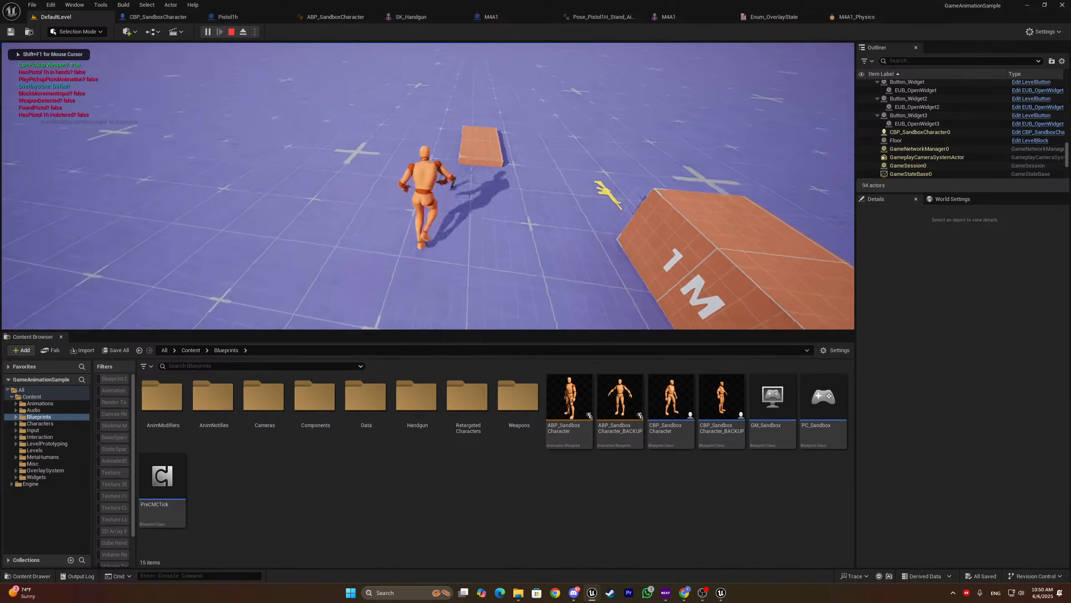
pyautogui.press('s')
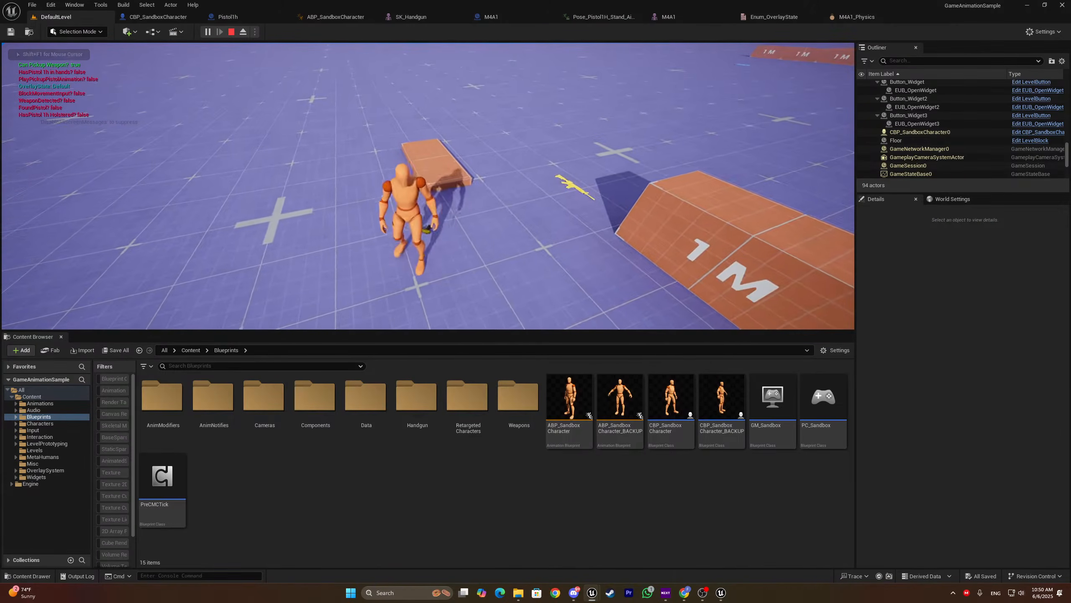
pyautogui.press('Escape')
# Set the Pistol1h SkeletalMesh's Collision Enabled to Physics Only (No Query Collision) and compile
pyautogui.click(158, 17)
pyautogui.click(225, 17)
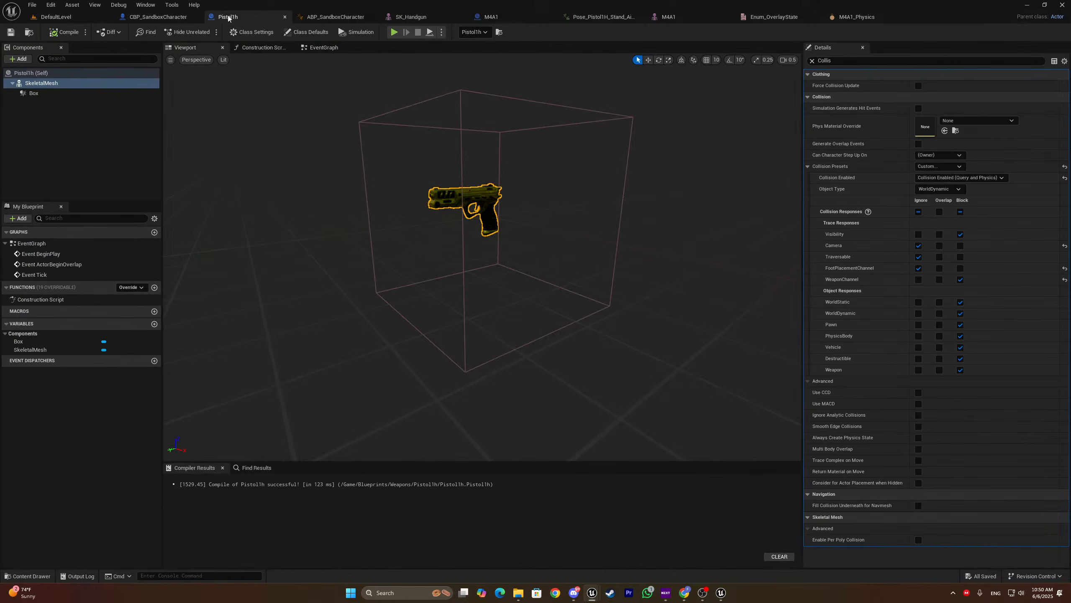
pyautogui.click(959, 177)
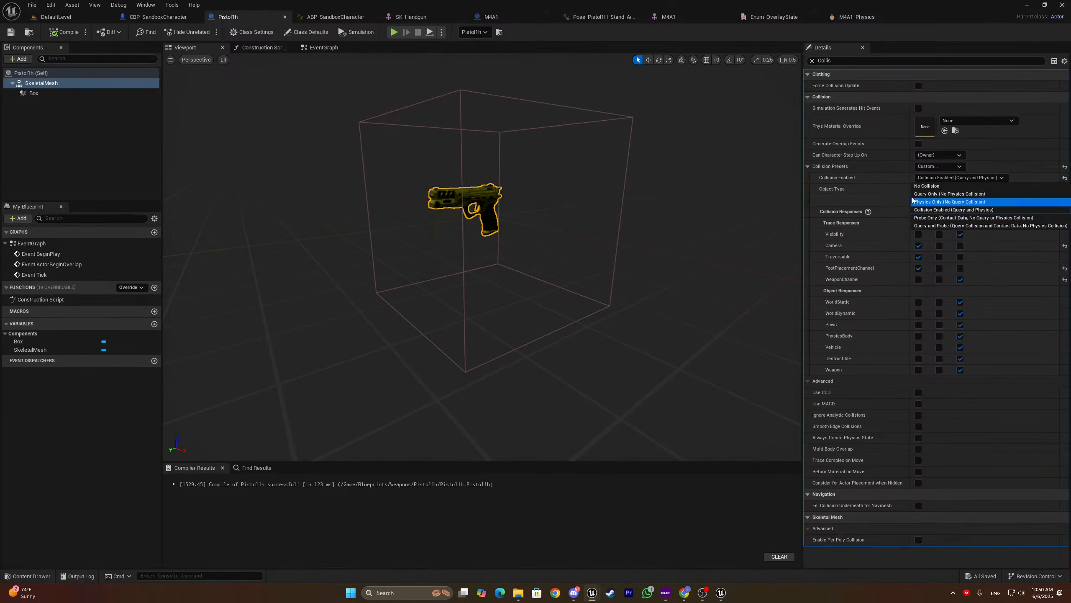
pyautogui.click(938, 202)
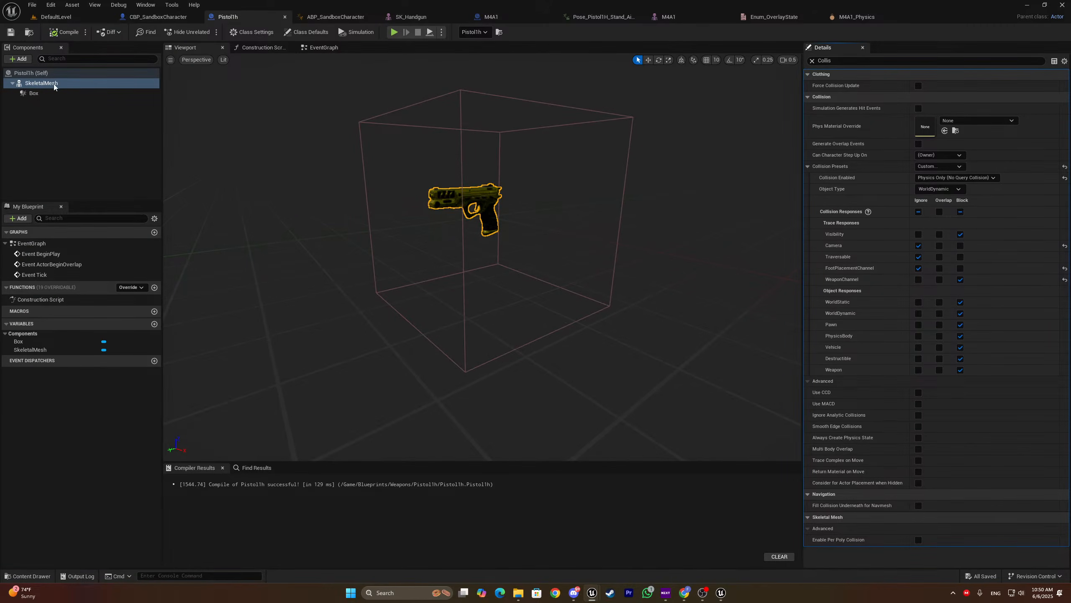
# Scale Pistol1h's Box component down to a small volume around the middle of the pistol
pyautogui.click(34, 93)
pyautogui.moveTo(600, 175)
pyautogui.mouseDown(button='right')
pyautogui.moveTo(609, 194)
pyautogui.moveTo(600, 175)
pyautogui.mouseUp(button='right')
pyautogui.press('r')
pyautogui.moveTo(524, 224); pyautogui.dragTo(517, 261)
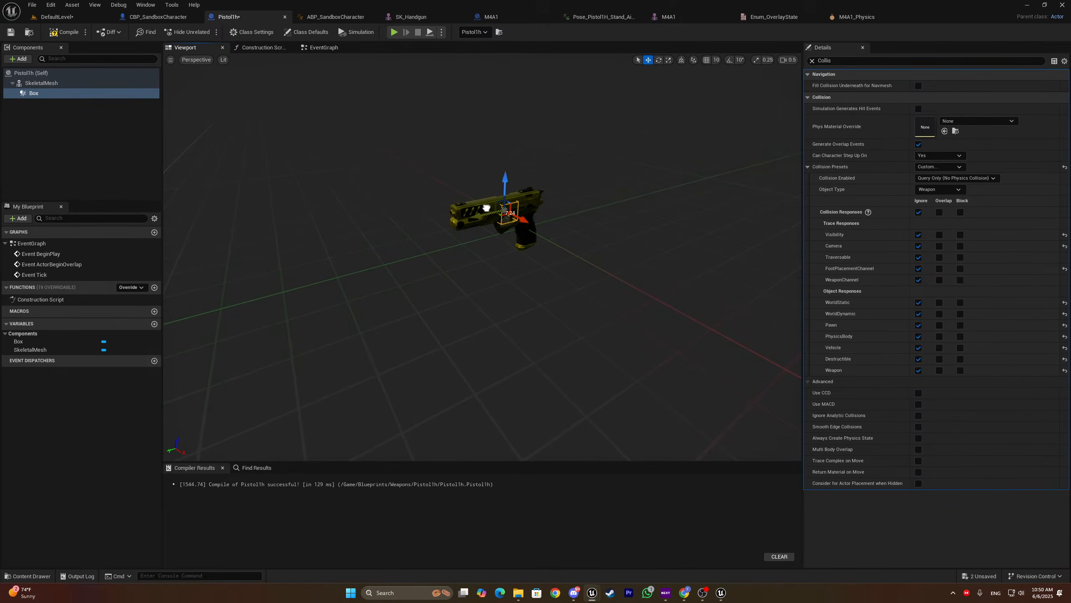
pyautogui.press('w')
pyautogui.moveTo(571, 193); pyautogui.dragTo(533, 244, button='right')
pyautogui.scroll(-4, 595, 219)
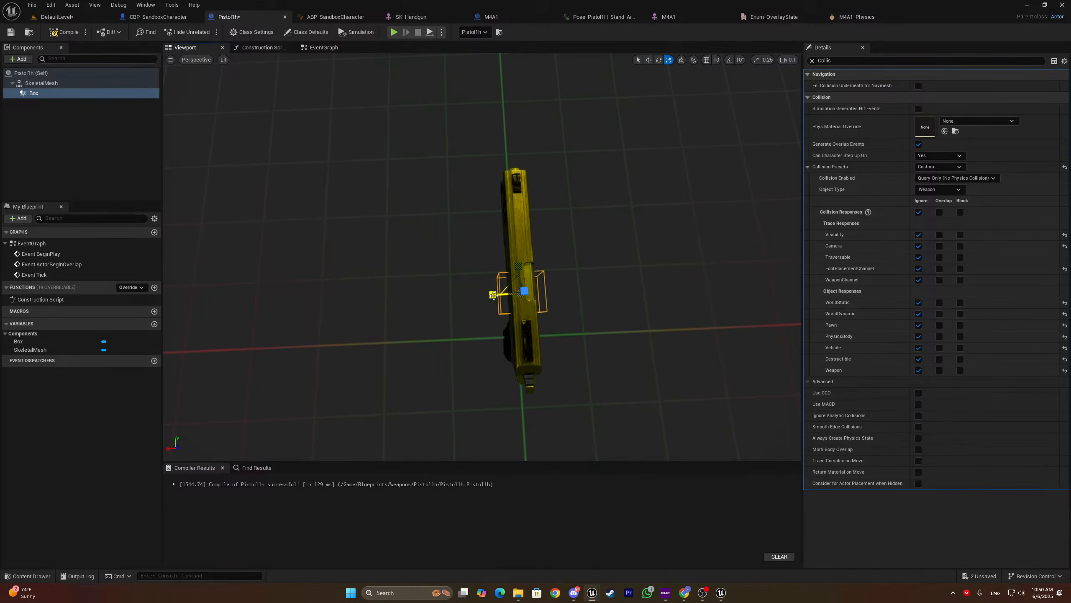
# Adjust the shrunken Box component's height on the pistol body, then save all and compile Pistol1h
pyautogui.moveTo(495, 296); pyautogui.dragTo(516, 230, button='right')
pyautogui.press('w')
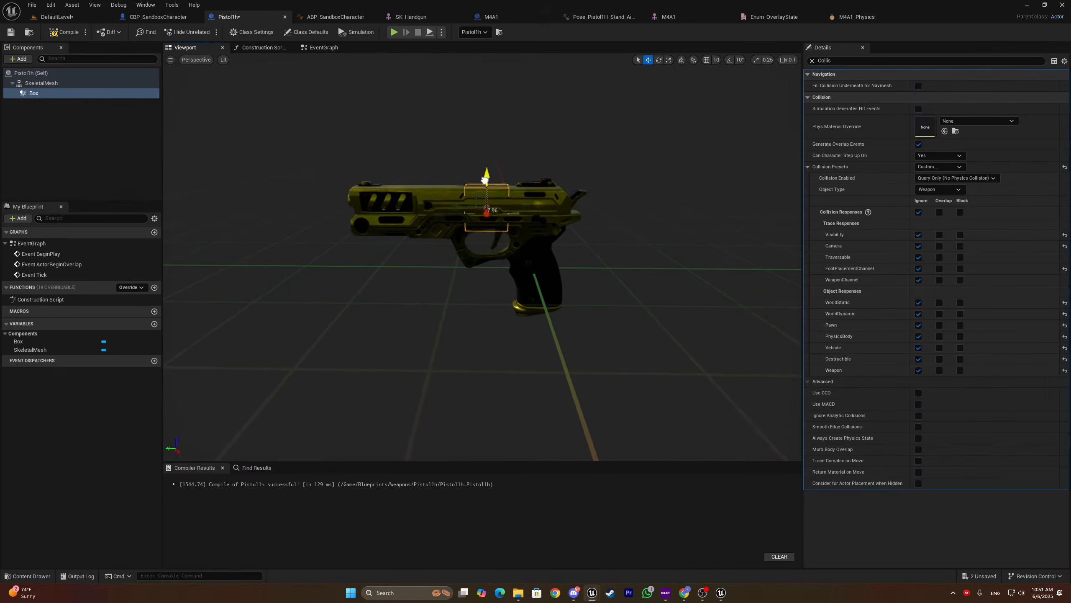
pyautogui.moveTo(483, 181); pyautogui.dragTo(483, 183)
pyautogui.moveTo(482, 183); pyautogui.dragTo(363, 185, button='right')
pyautogui.hotkey('ctrl', 'shift', 's')
pyautogui.click(64, 35)
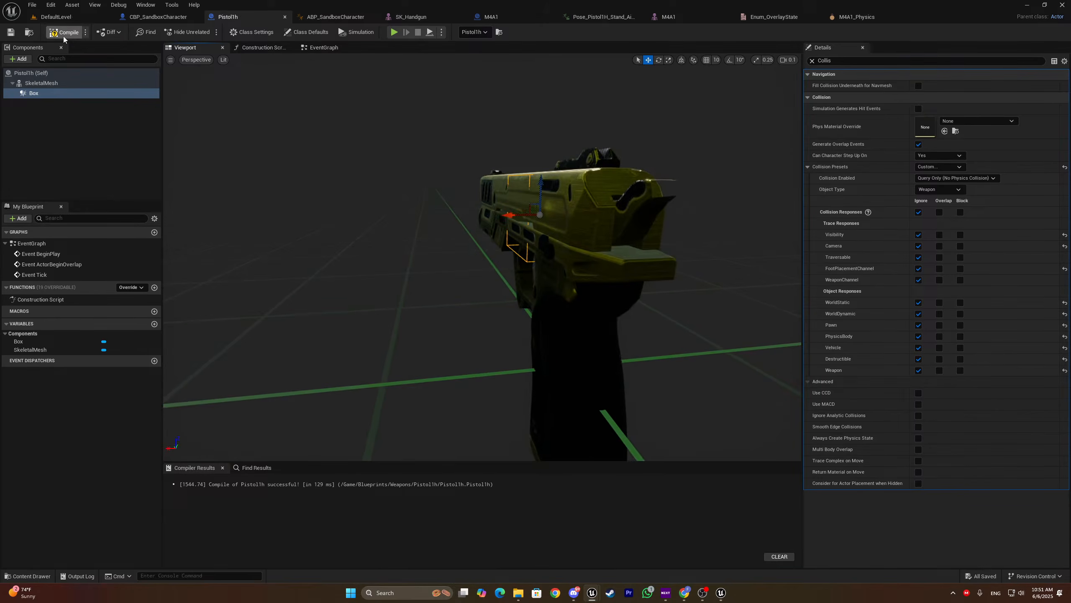
# Set the Box component's Line Thickness to 1 and compile Pistol1h
pyautogui.click(875, 59)
pyautogui.write('thi')
pyautogui.click(933, 84)
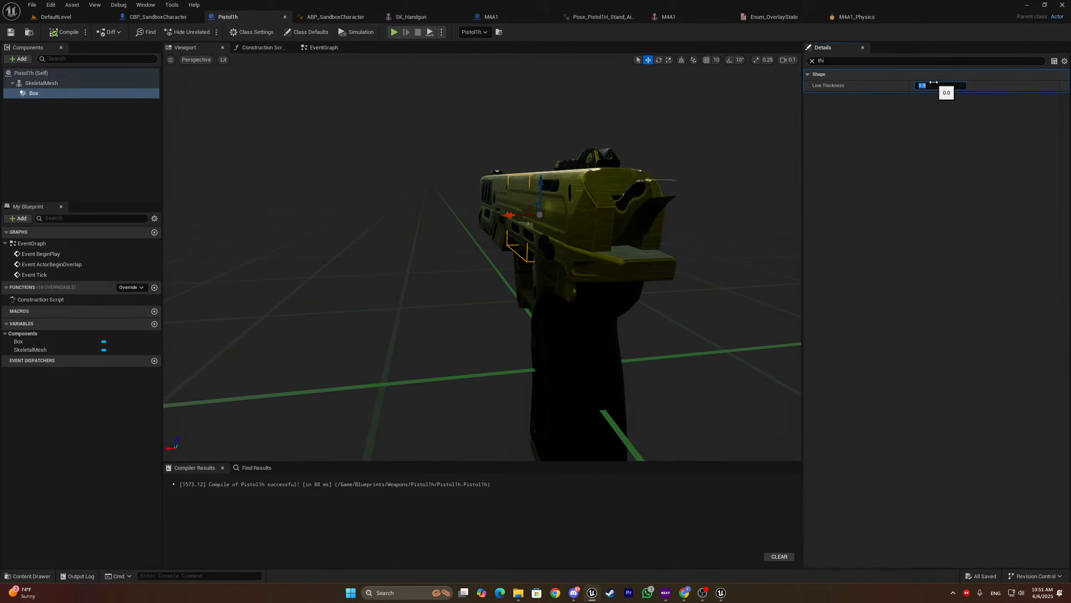
pyautogui.write('2')
pyautogui.press('Return')
pyautogui.write('1')
pyautogui.press('Return')
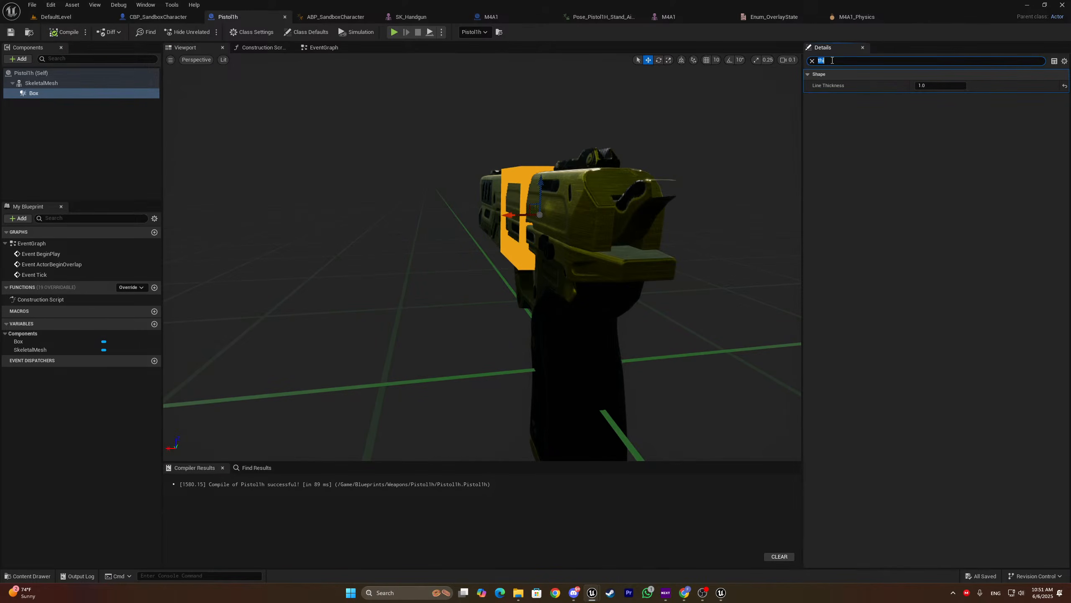
# Change the Box component's Shape Color to near-white and compile Pistol1h
pyautogui.click(948, 100)
pyautogui.moveTo(871, 155); pyautogui.dragTo(890, 277)
pyautogui.click(879, 307)
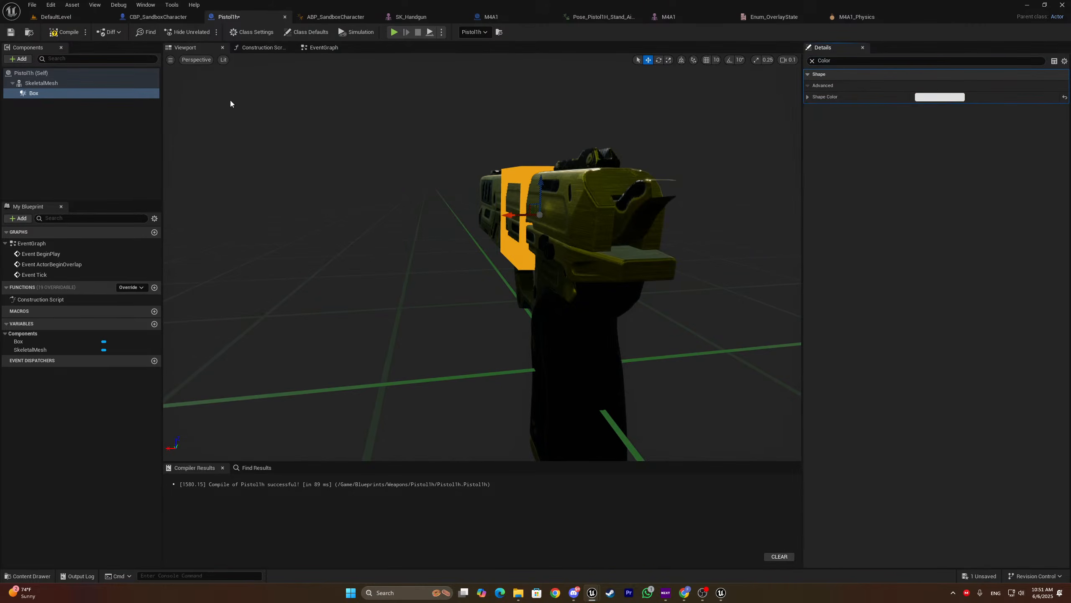
pyautogui.click(67, 35)
# Play DefaultLevel in full screen, walk the character around the pistol to check the smaller box, and stop playing
pyautogui.click(105, 17)
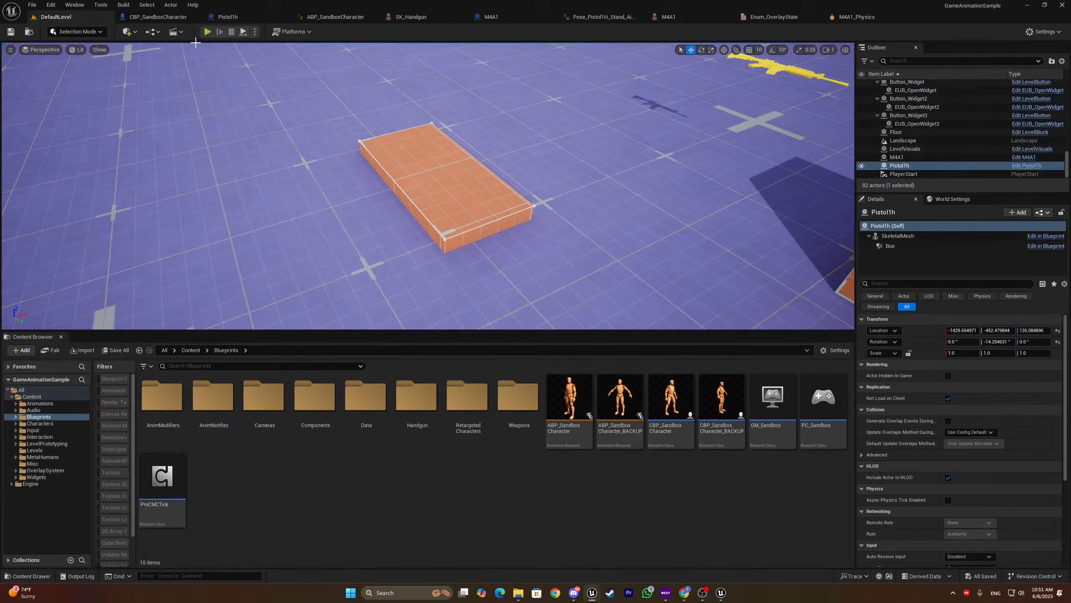
pyautogui.click(207, 32)
pyautogui.press('F11')
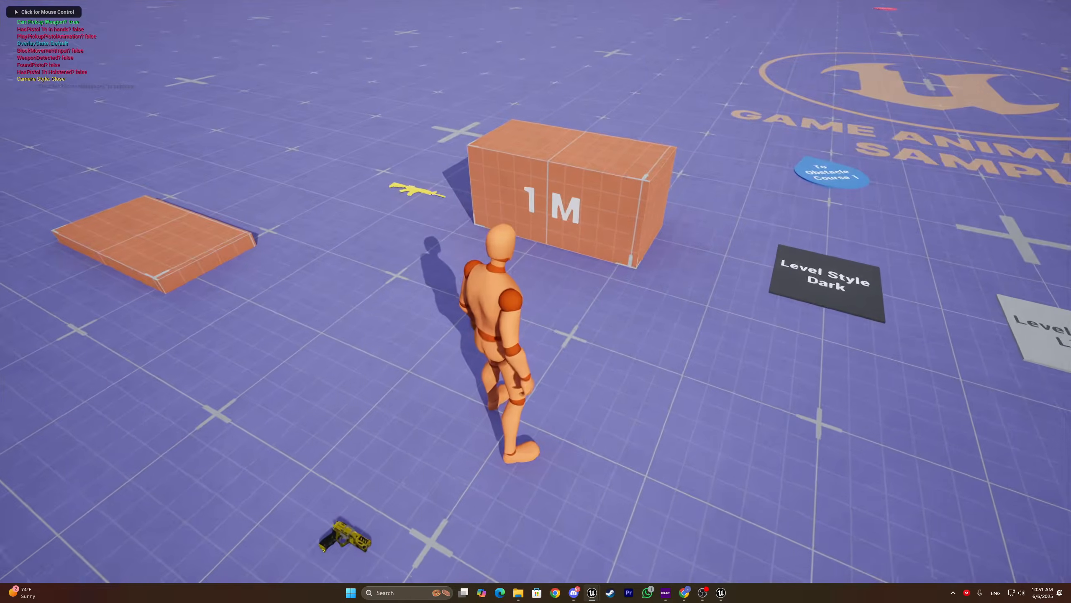
pyautogui.press('s')
pyautogui.press('w')
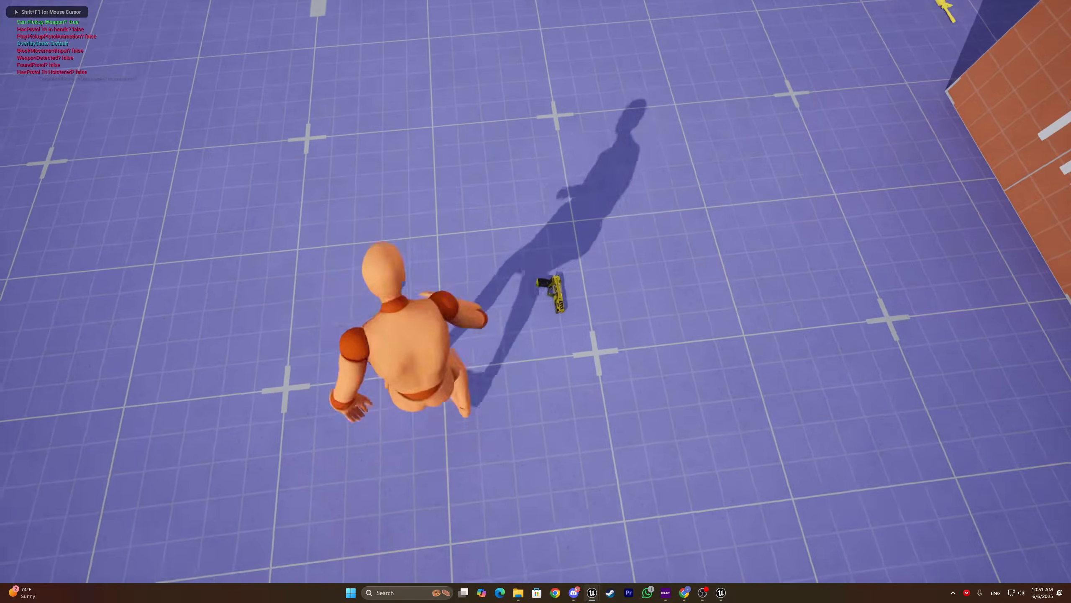
pyautogui.press('Escape')
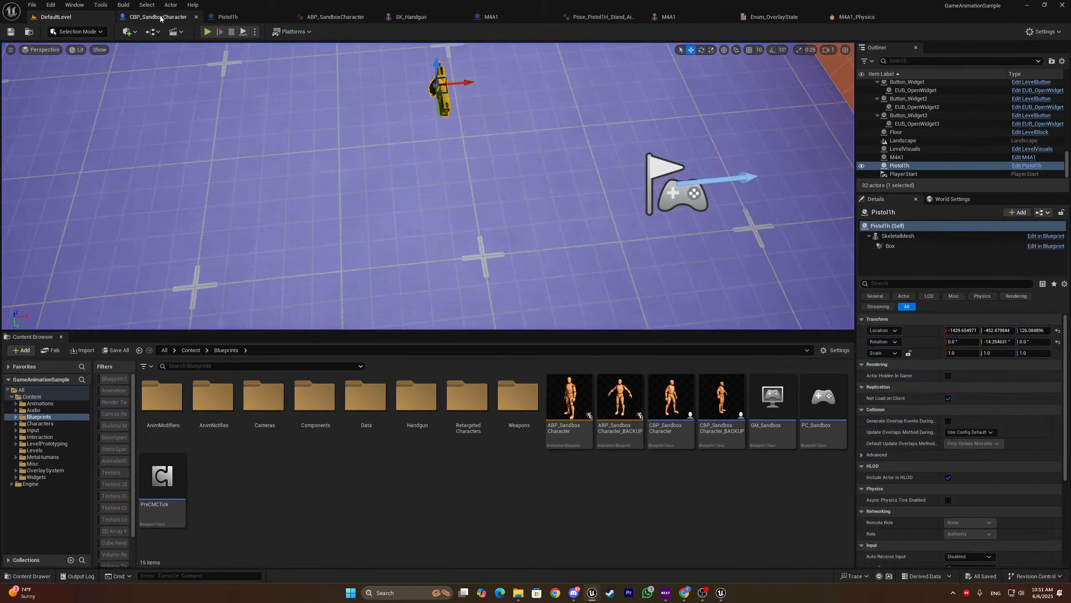
# Change the Shape Color of Pistol1h's Box component to red and compile the blueprint
pyautogui.click(227, 17)
pyautogui.click(940, 97)
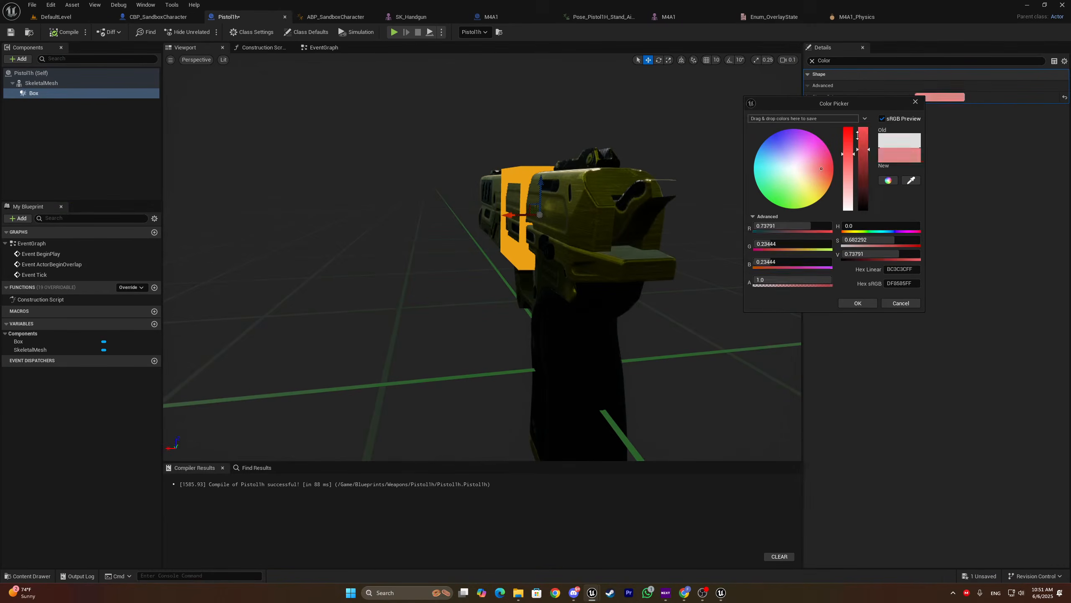
pyautogui.click(857, 302)
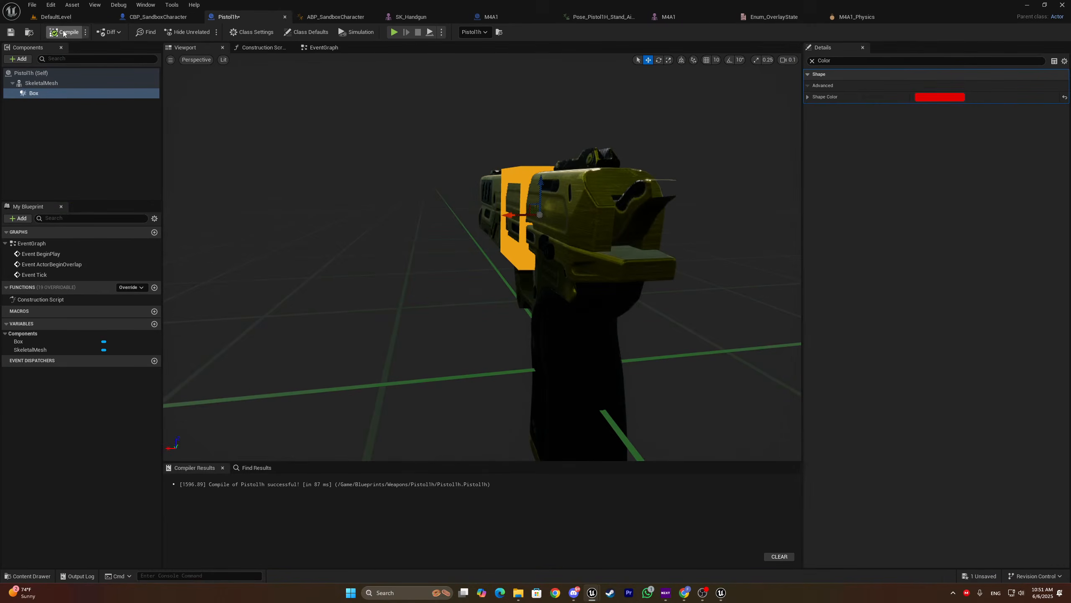
# Play DefaultLevel in full screen, walk the character to the pistol, and pick it up to test the smaller box
pyautogui.click(56, 17)
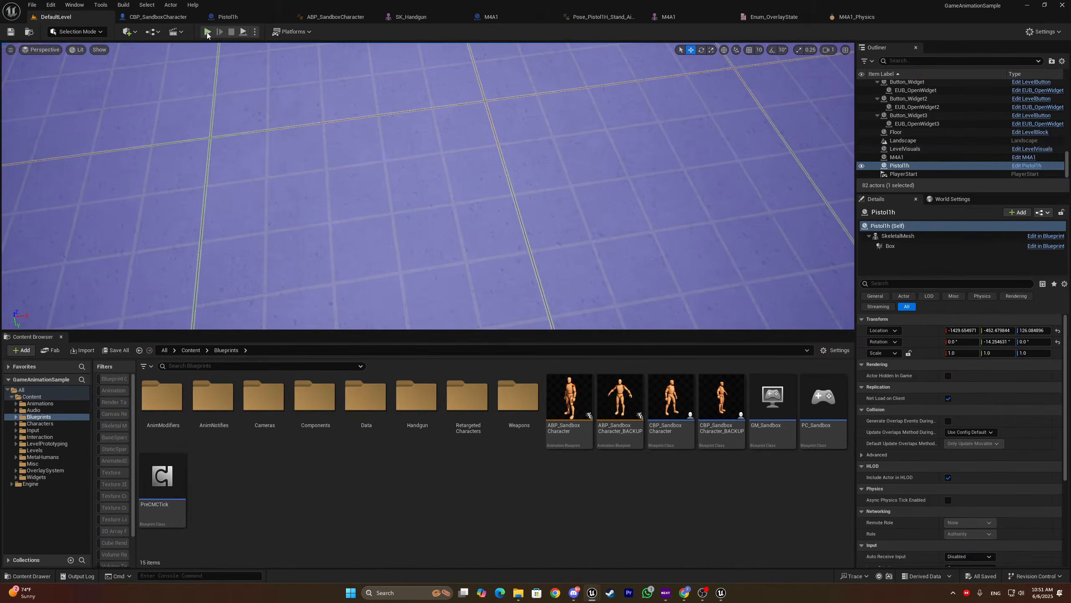
pyautogui.click(207, 32)
pyautogui.press('F11')
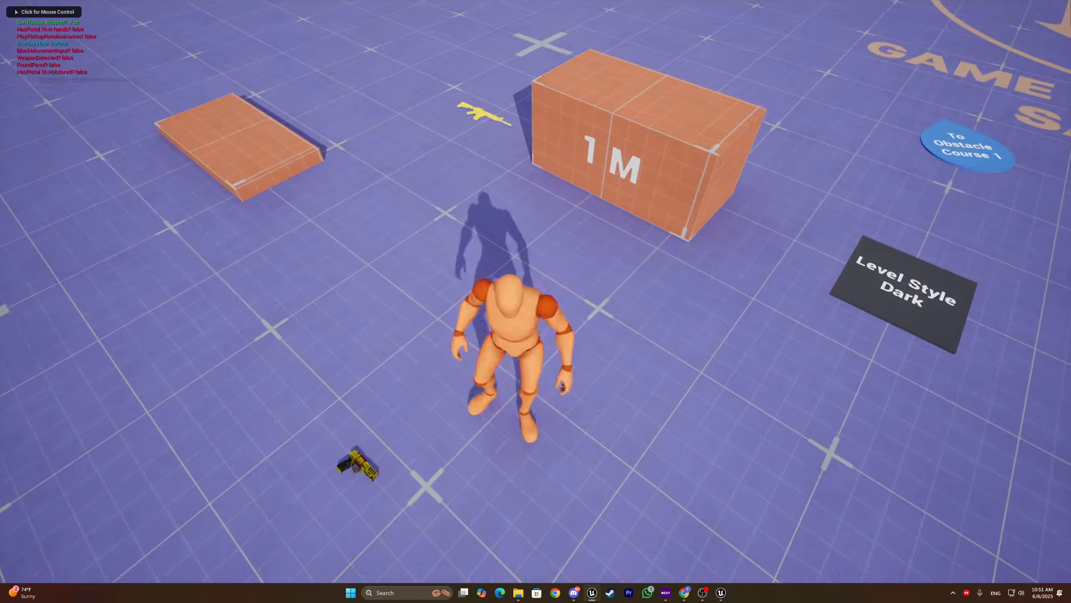
pyautogui.click(535, 291)
pyautogui.press('w')
pyautogui.press('e')
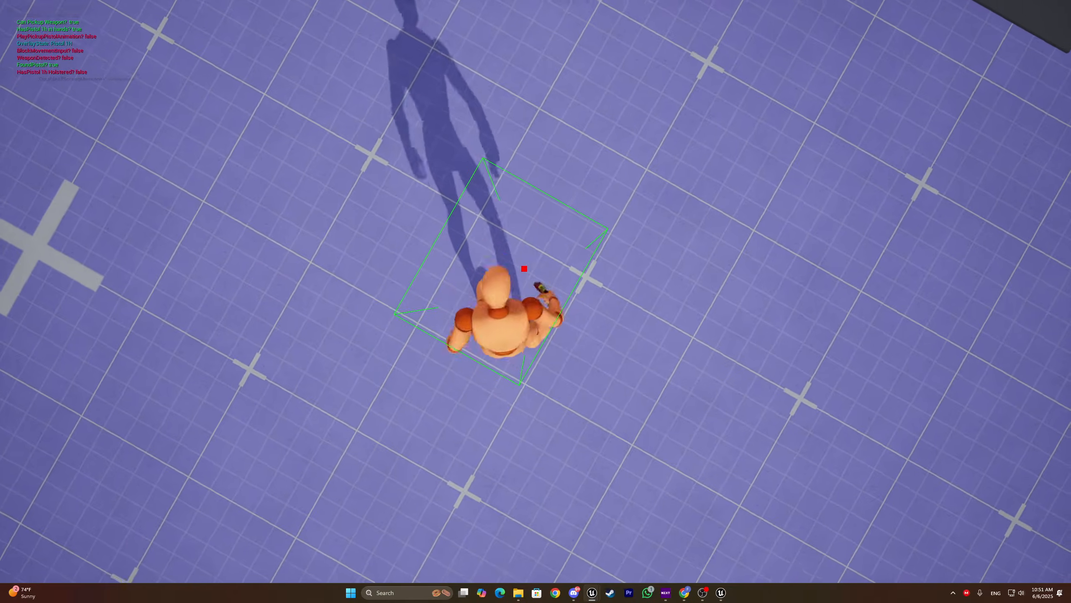
# Run the character around the level in full screen while holding the pistol, restore the editor view, and stop playing
pyautogui.press('s')
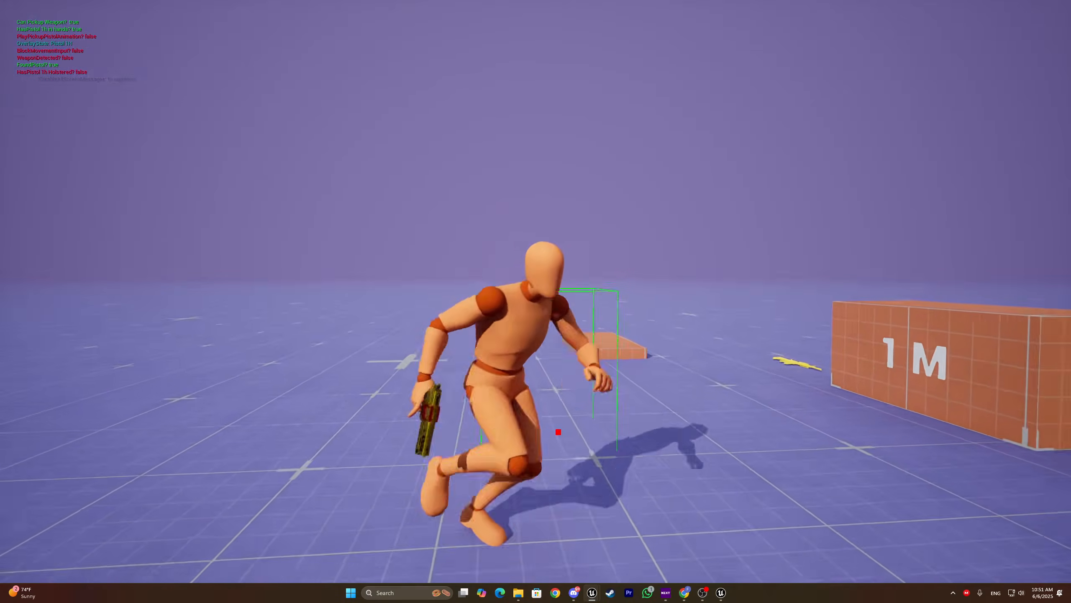
pyautogui.press('w')
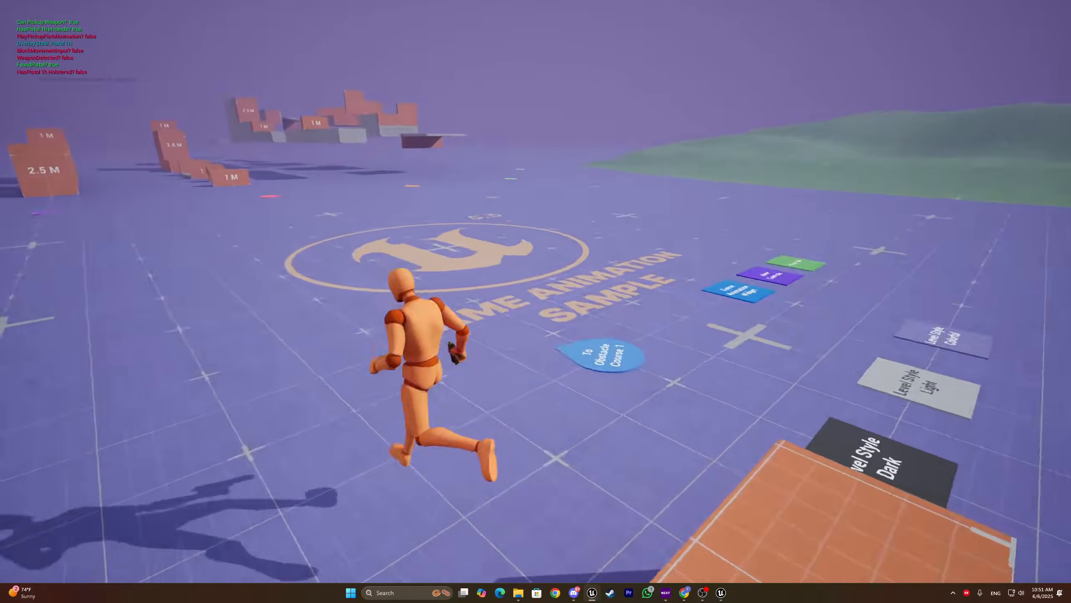
pyautogui.press('w')
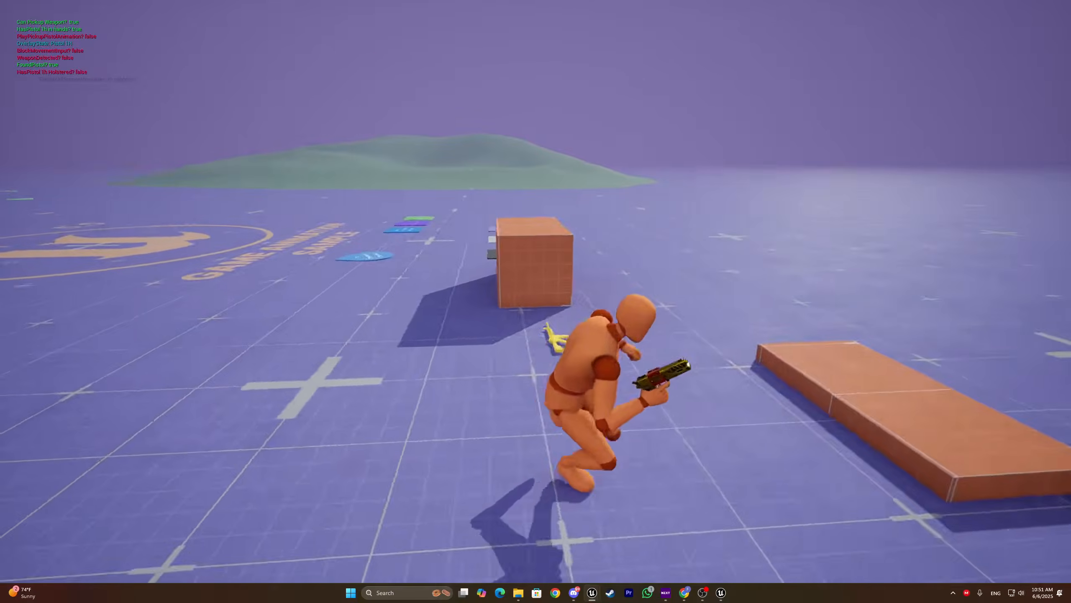
pyautogui.press('w')
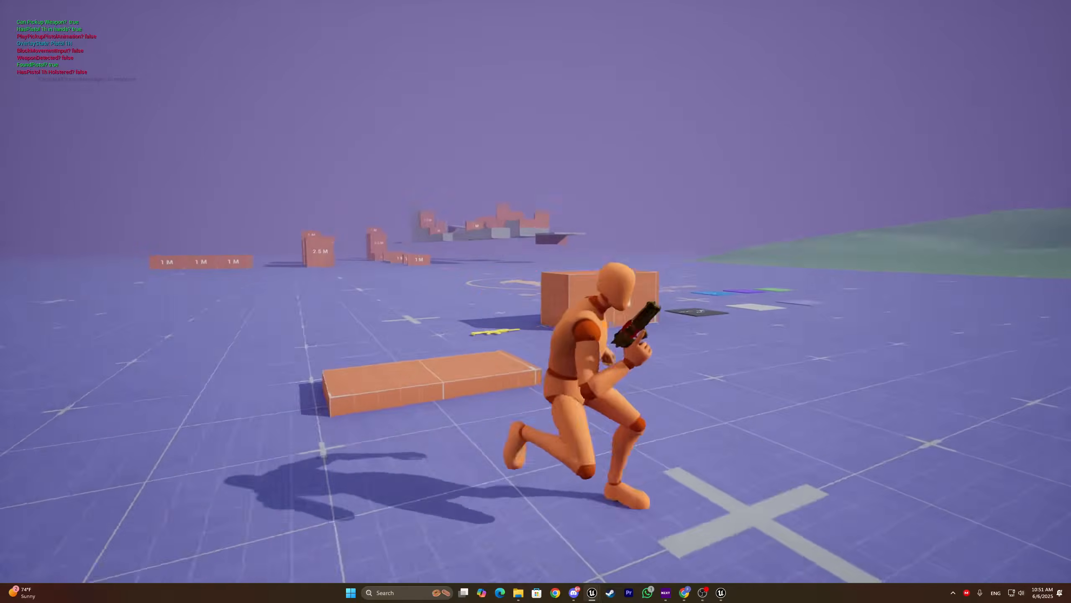
pyautogui.press('w')
pyautogui.press('s')
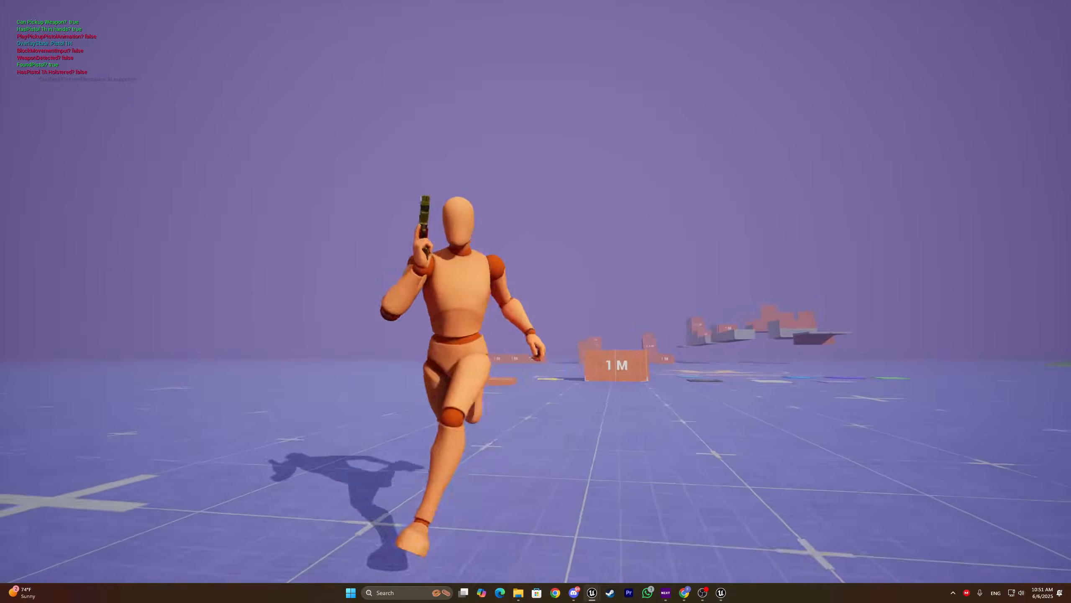
pyautogui.press('F11')
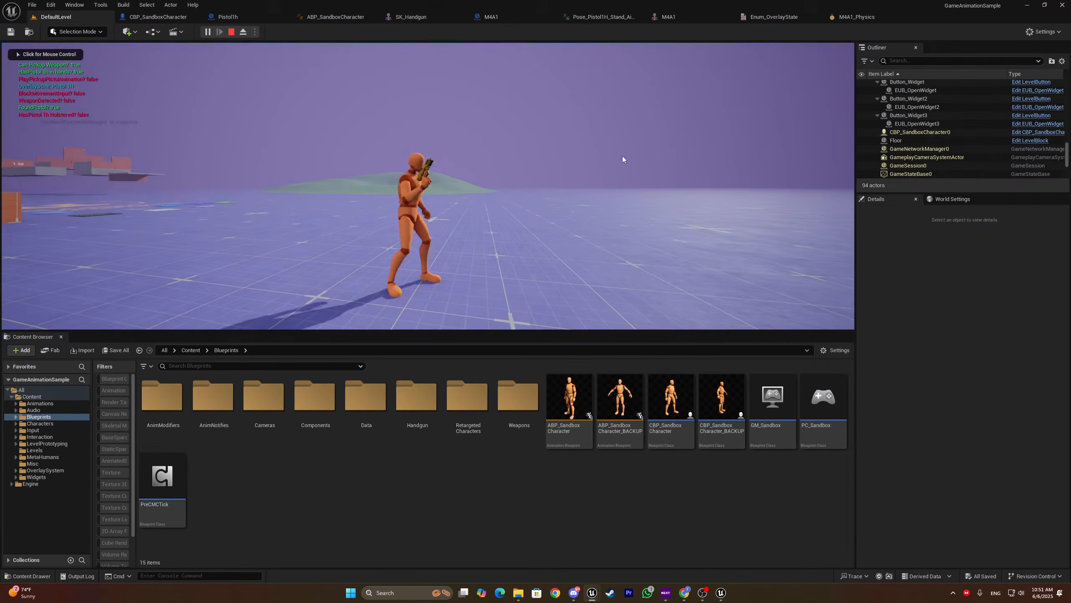
pyautogui.press('Escape')
# Enable Hidden in Game for Pistol1h's Box component and return to DefaultLevel
pyautogui.click(229, 16)
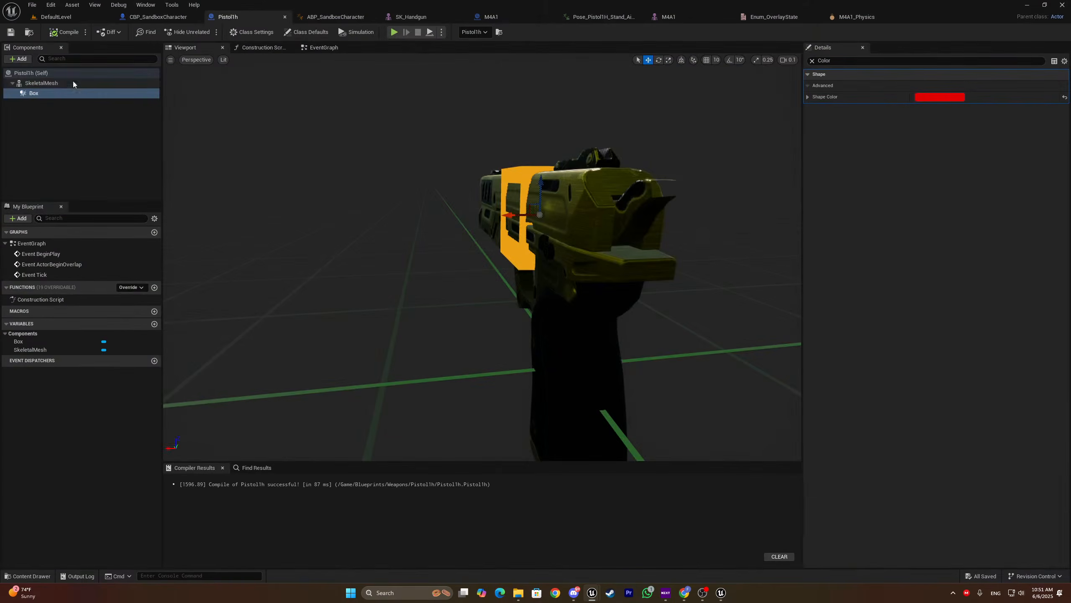
pyautogui.click(940, 61)
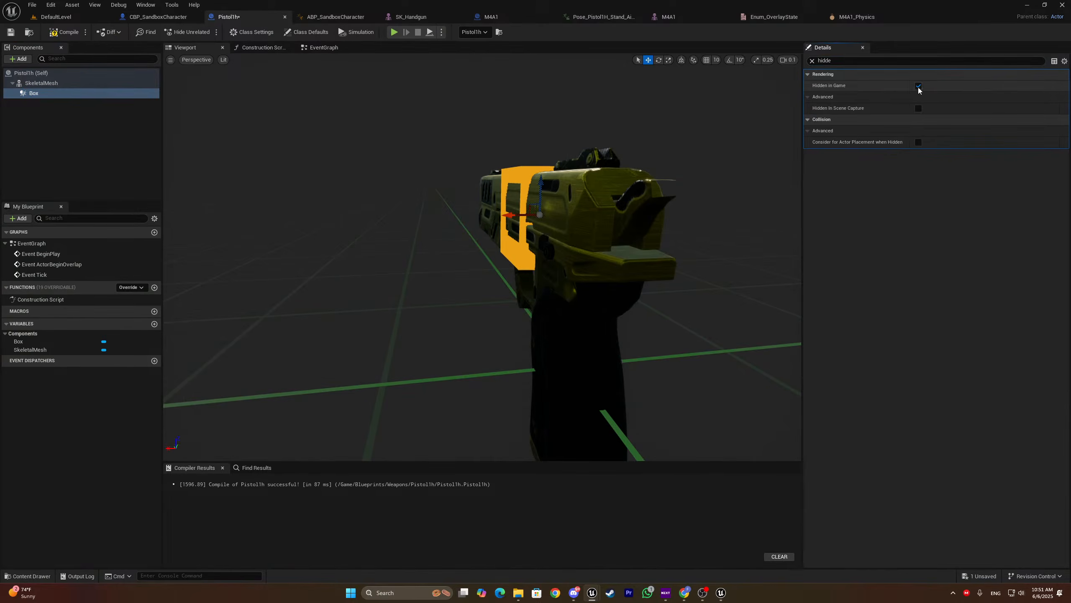
pyautogui.click(49, 18)
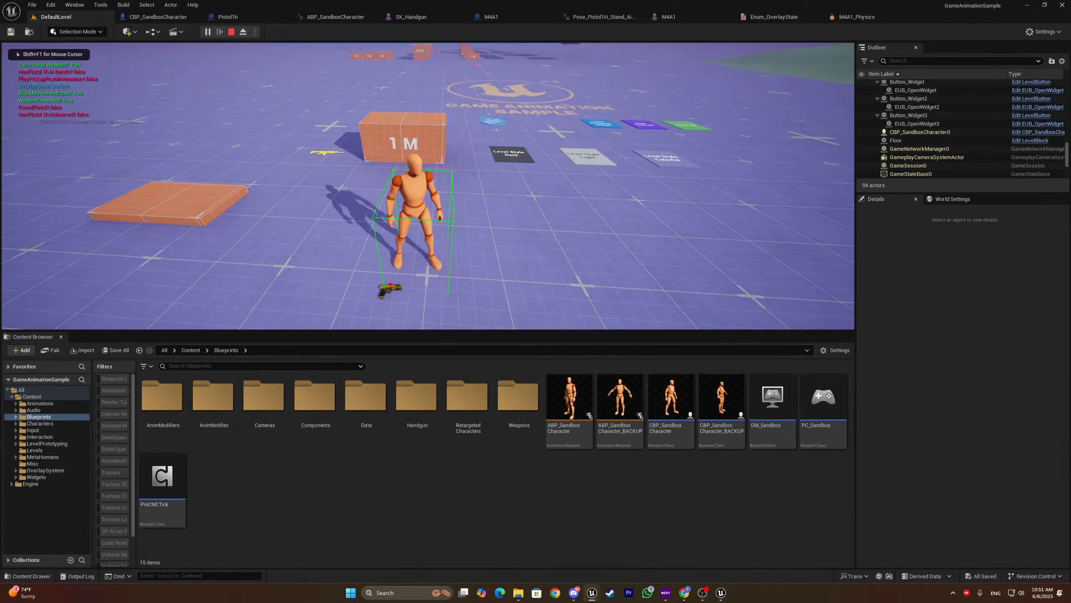
# Play DefaultLevel, pick up the pistol, and run and jump the character around the Game Animation Sample logo
pyautogui.press('w')
pyautogui.press('w')
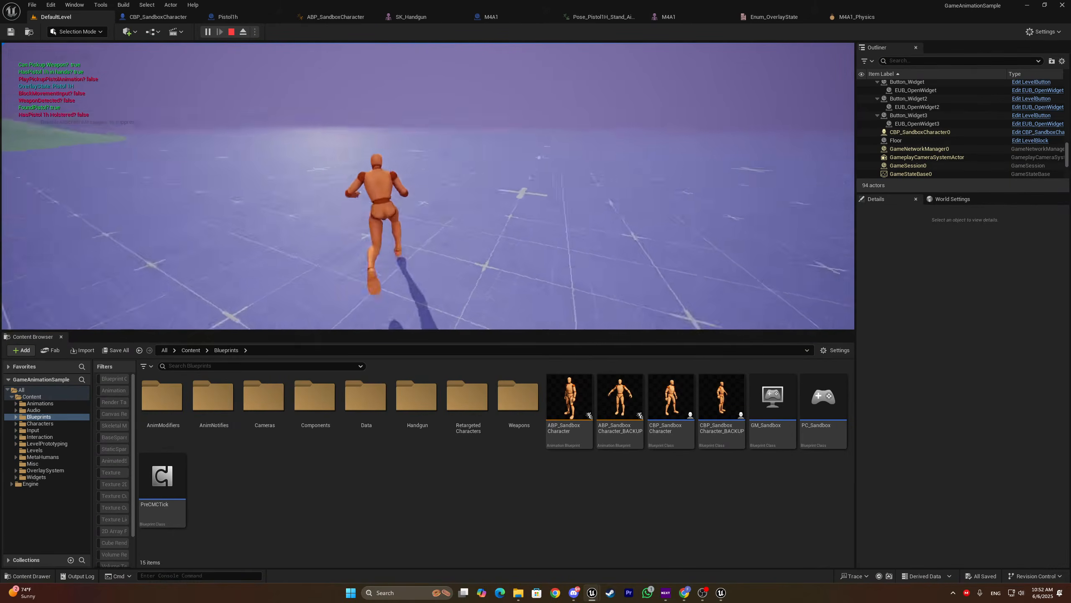
pyautogui.press('space')
pyautogui.press('w')
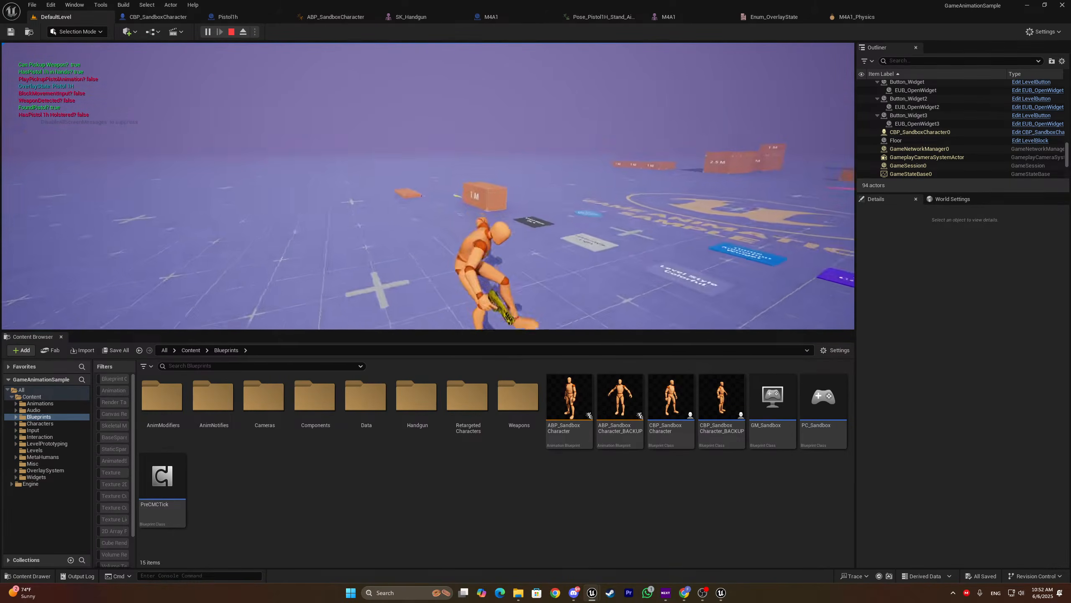
pyautogui.press('w')
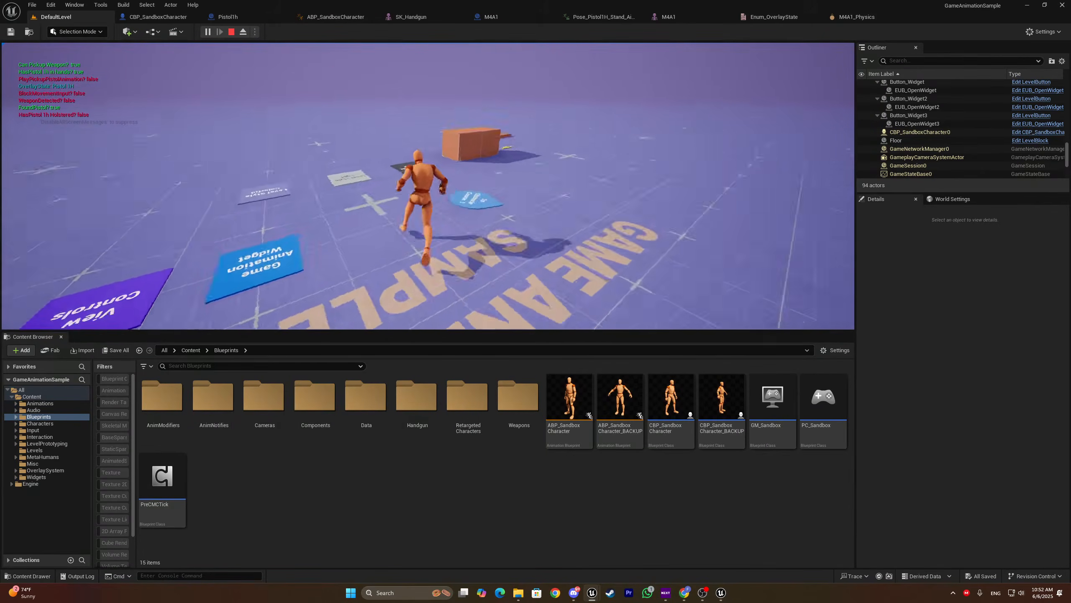
pyautogui.press('space')
pyautogui.press('space')
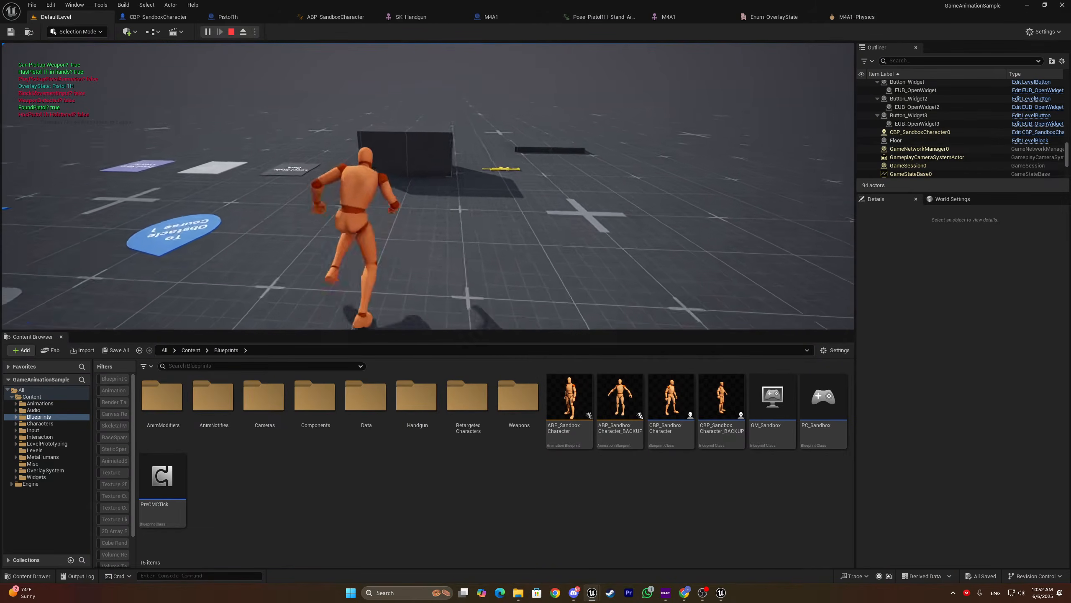
# Run and jump the character around the 1 M block while aiming the pistol, using the Dark level style, and stop playing
pyautogui.press('w')
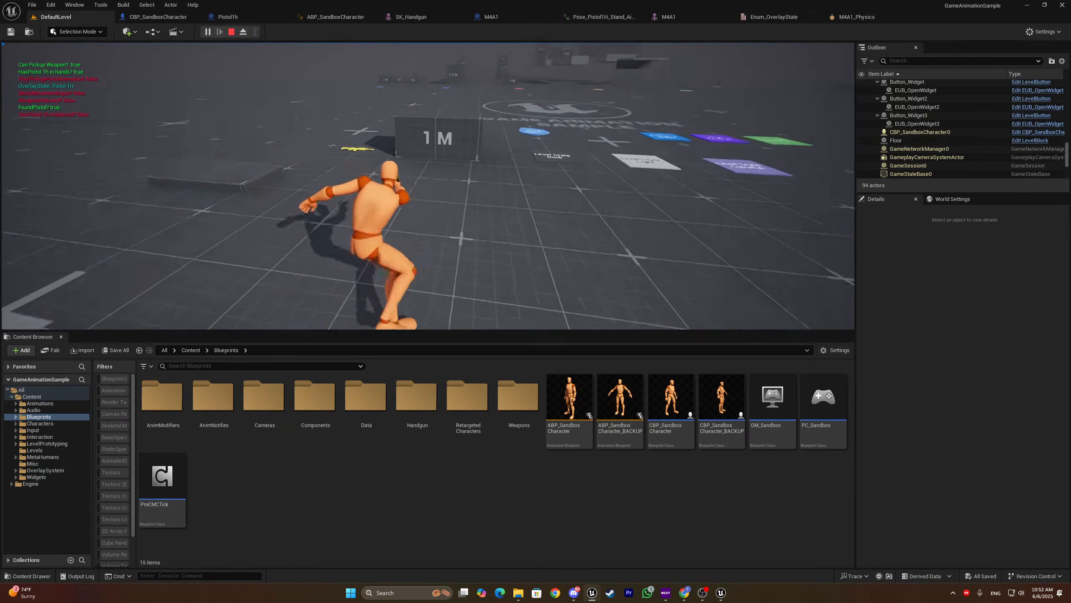
pyautogui.press('w')
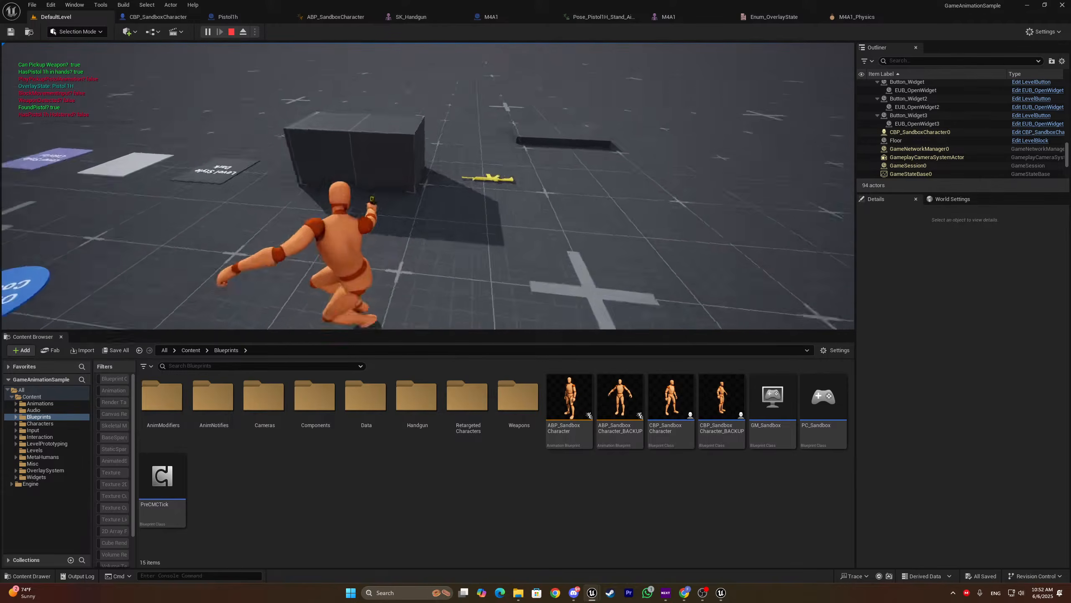
pyautogui.press('w')
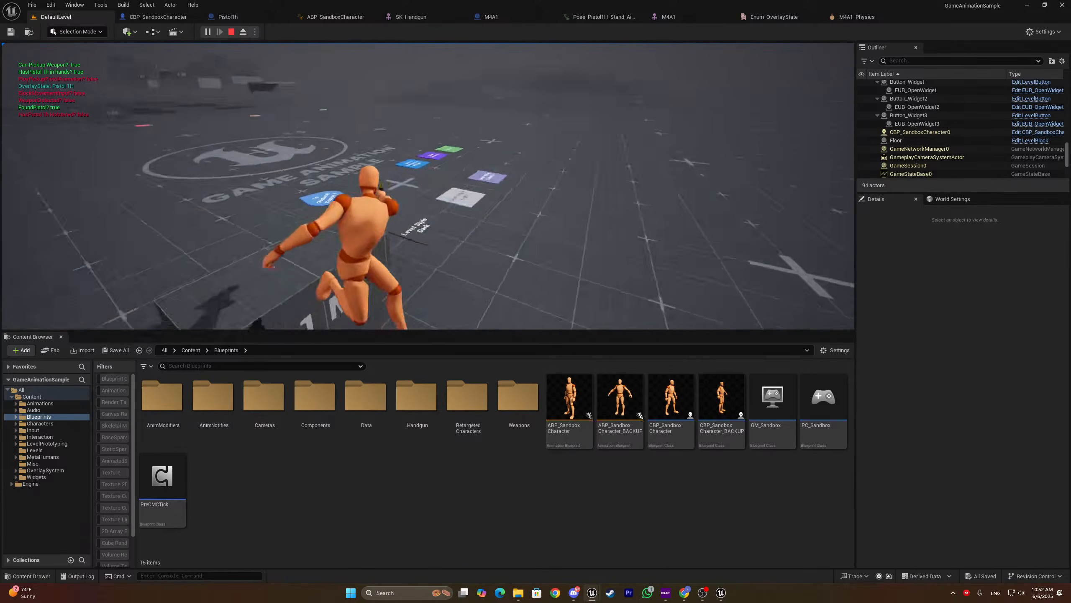
pyautogui.press('w')
pyautogui.press('space')
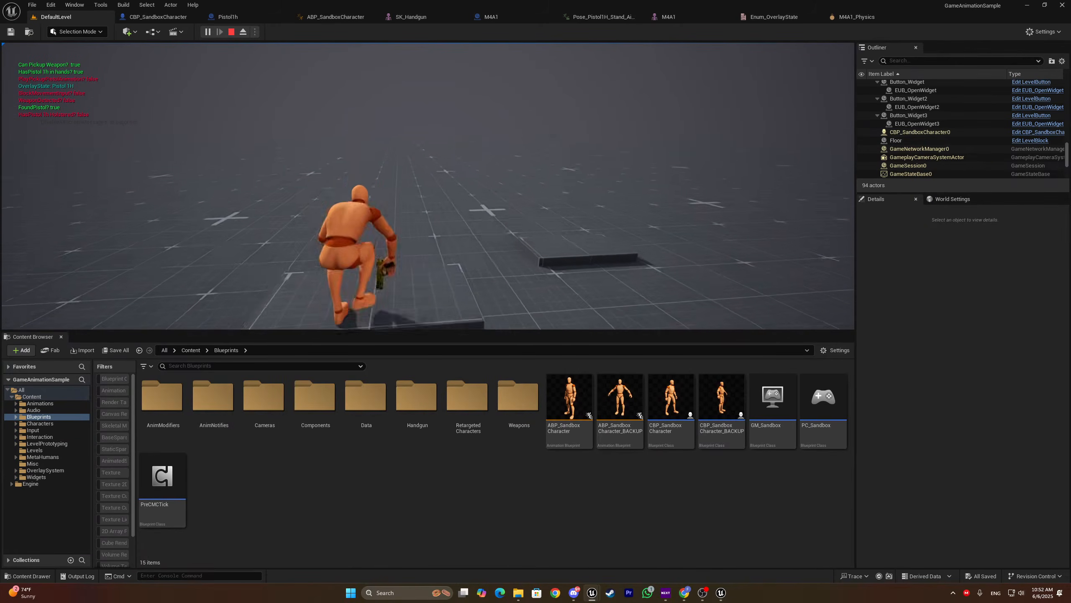
pyautogui.press('w')
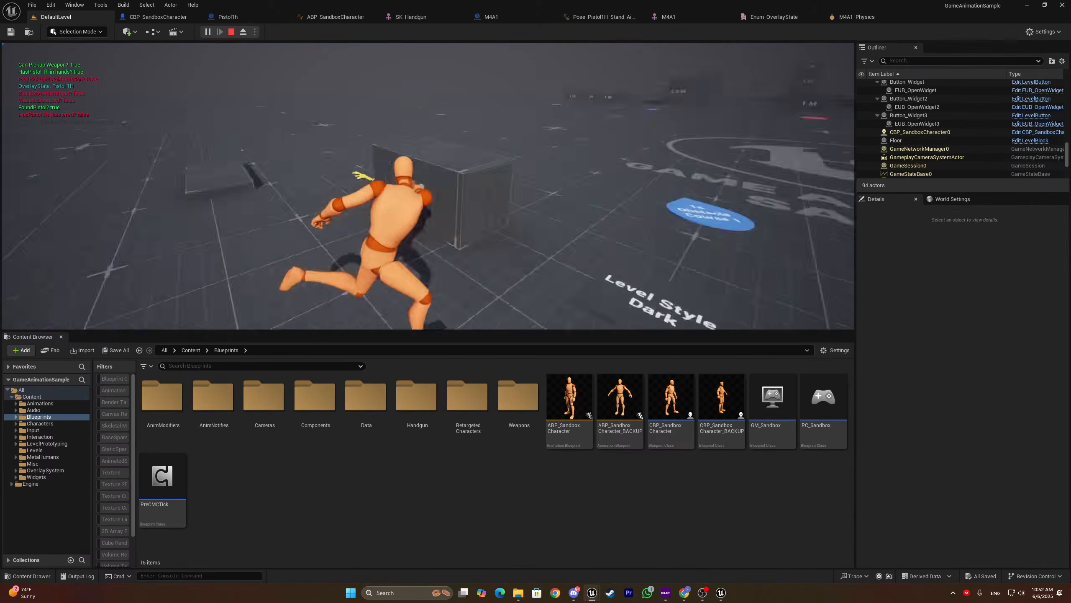
pyautogui.press('w')
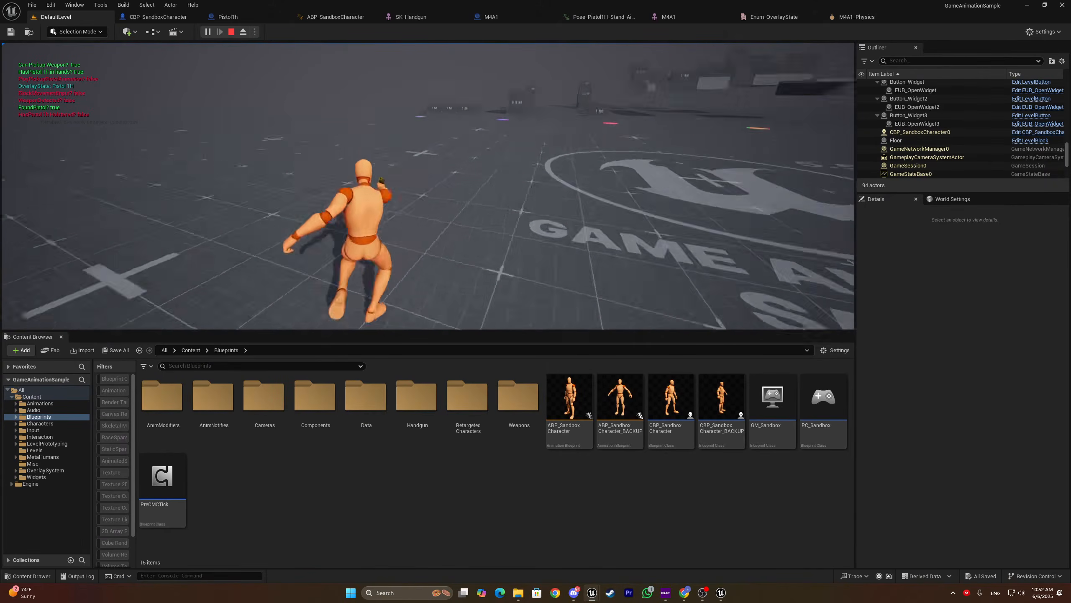
pyautogui.press('w')
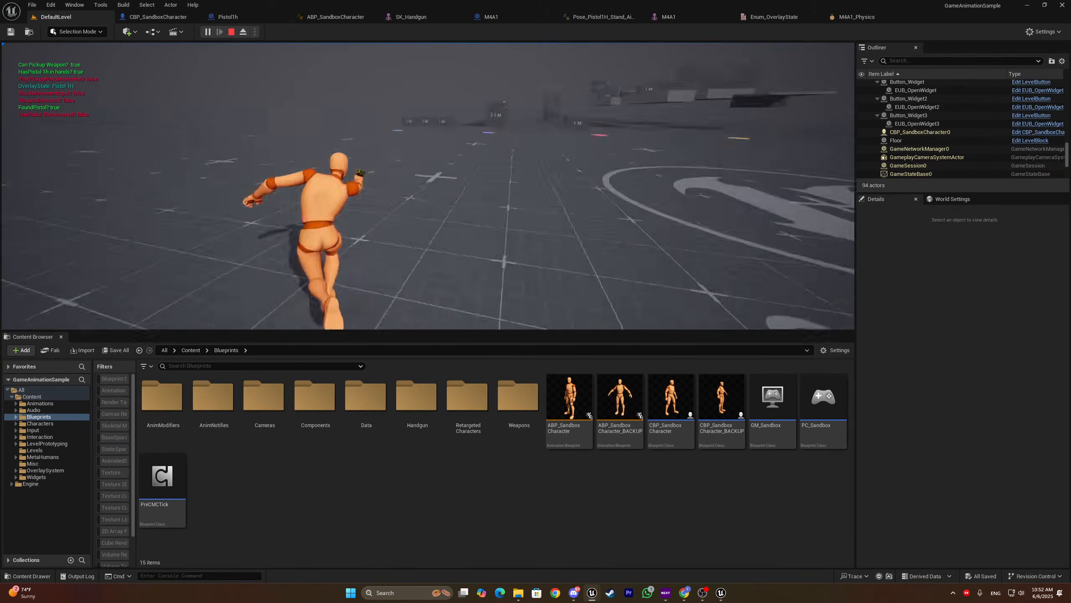
pyautogui.press('w')
pyautogui.press('w')
pyautogui.press('w')
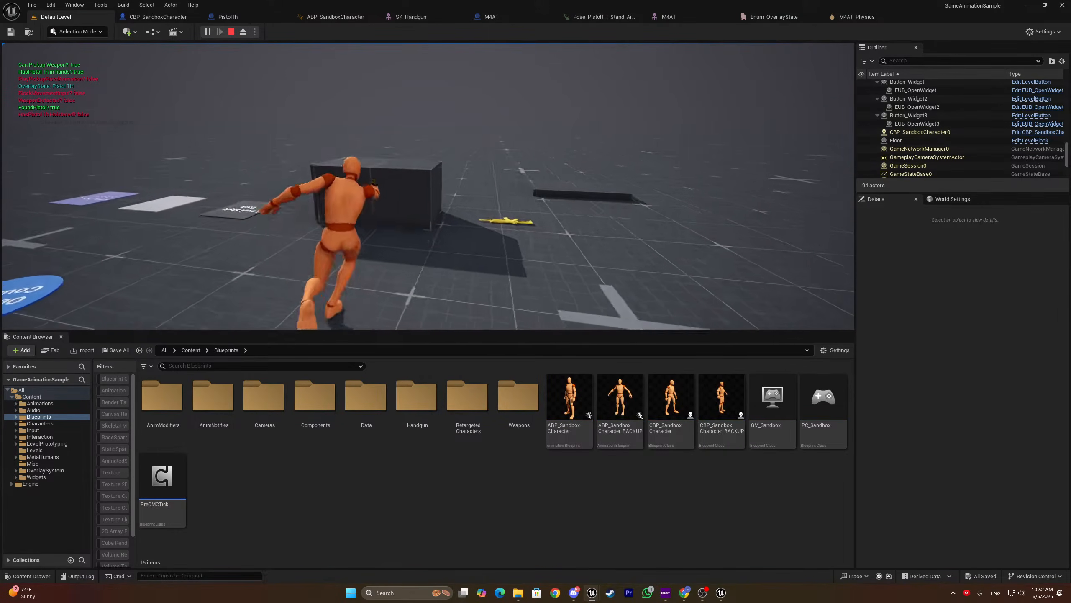
pyautogui.press('w')
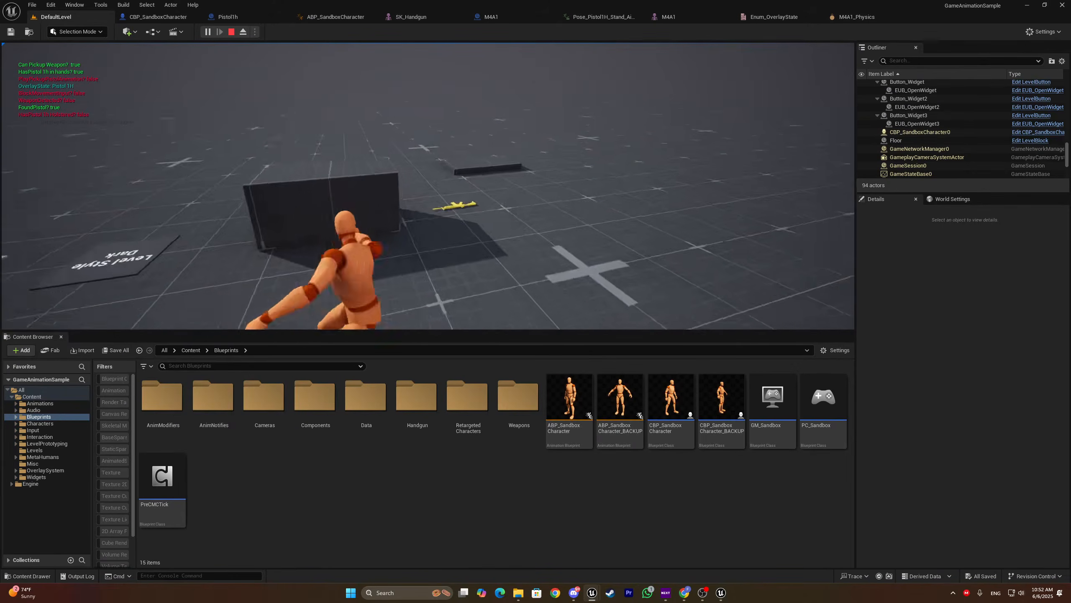
pyautogui.press('w')
pyautogui.press('space')
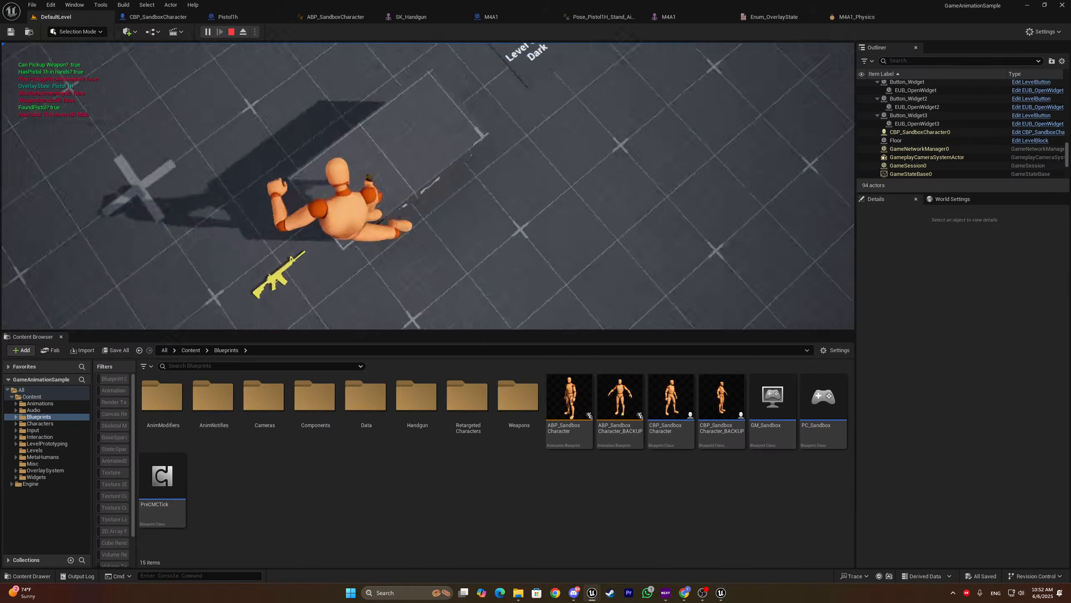
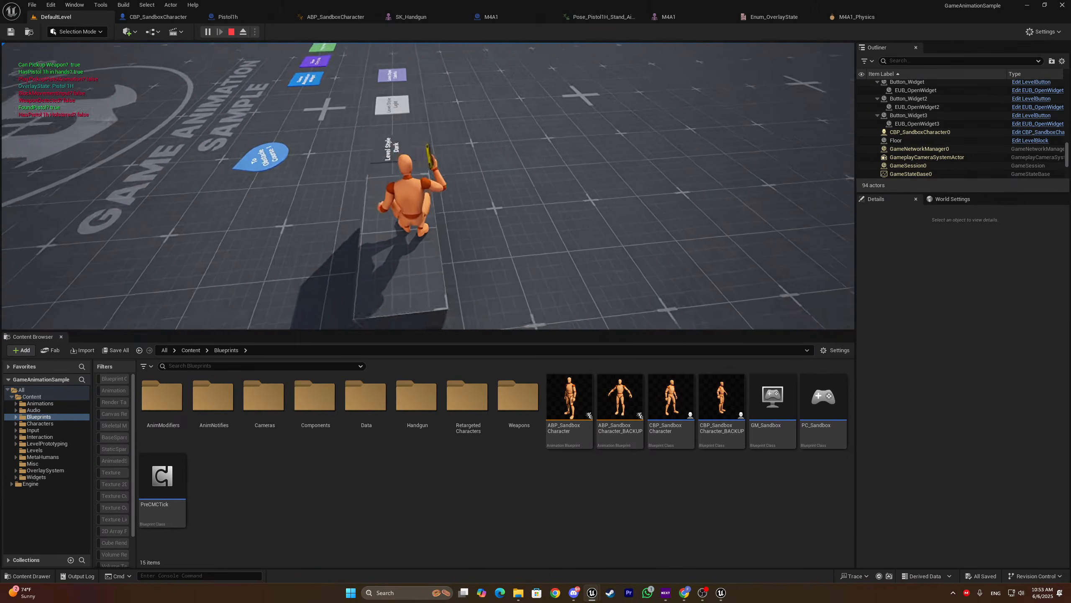
pyautogui.press('Escape')
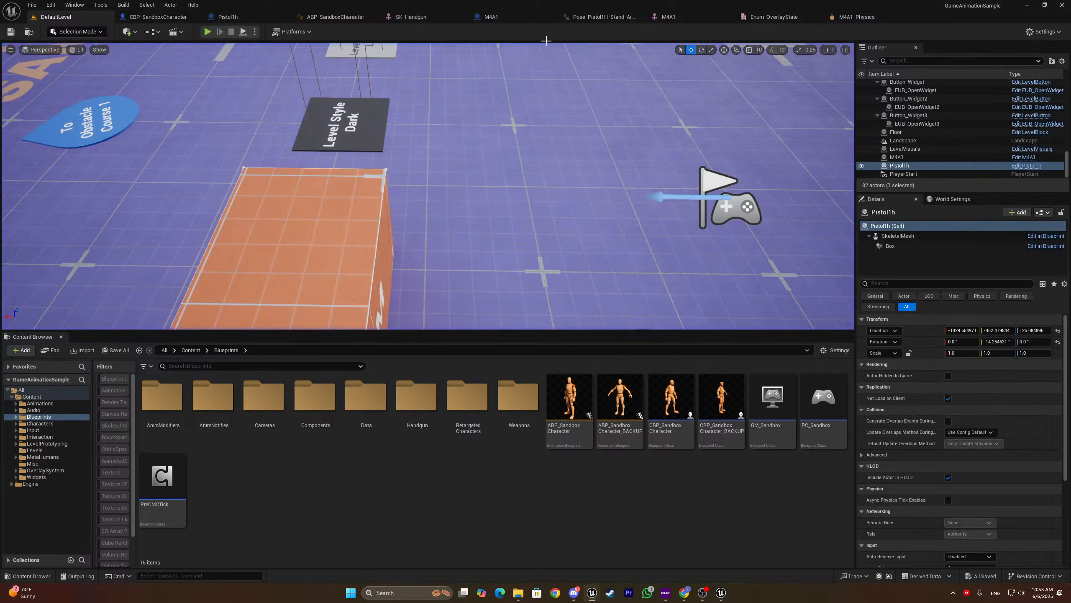
# Open the OverlayLayer graph from the AnimGraph of ABP_SandboxCharacter
pyautogui.click(336, 17)
pyautogui.scroll(-3, 500, 172)
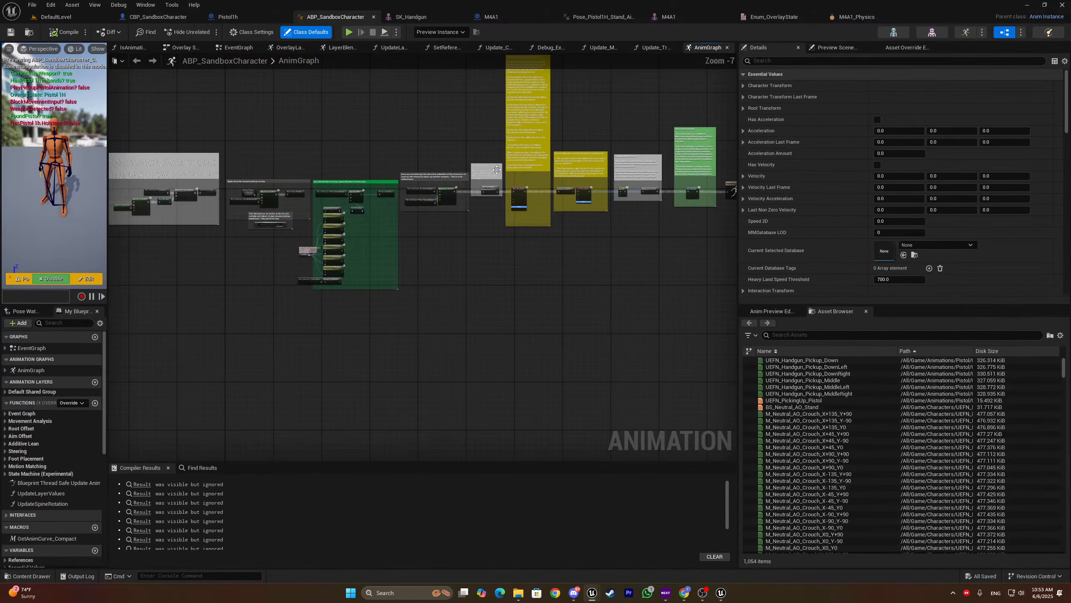
pyautogui.scroll(7, 274, 182)
pyautogui.moveTo(253, 189); pyautogui.dragTo(519, 163, button='right')
pyautogui.moveTo(236, 207); pyautogui.dragTo(547, 136, button='right')
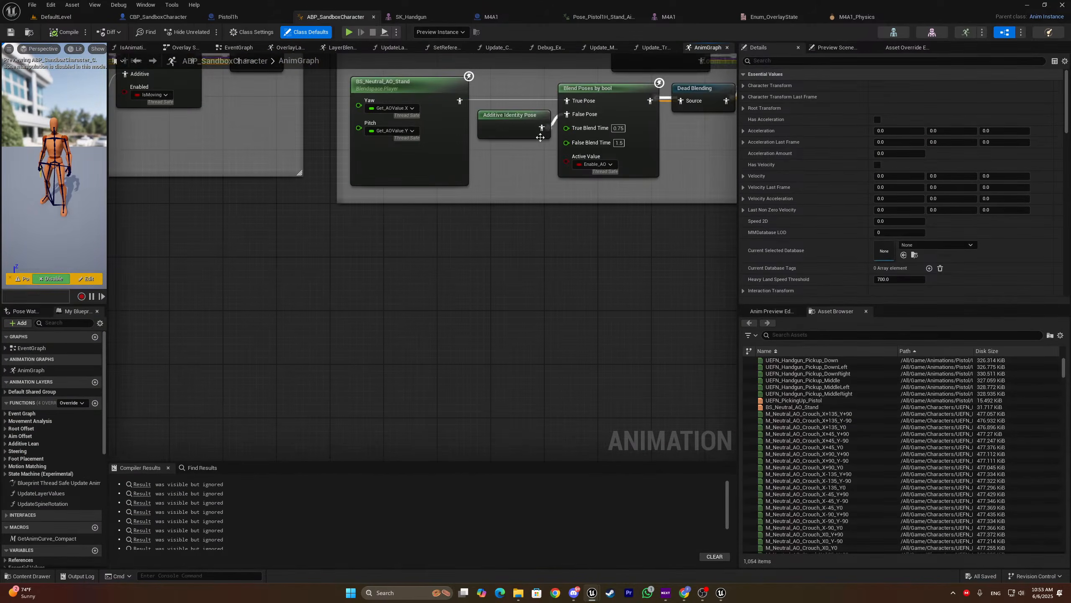
pyautogui.moveTo(192, 253); pyautogui.dragTo(449, 229, button='right')
pyautogui.scroll(-4, 449, 229)
pyautogui.scroll(3, 228, 217)
pyautogui.moveTo(228, 217); pyautogui.dragTo(487, 211, button='right')
pyautogui.scroll(1, 487, 211)
pyautogui.doubleClick(556, 232)
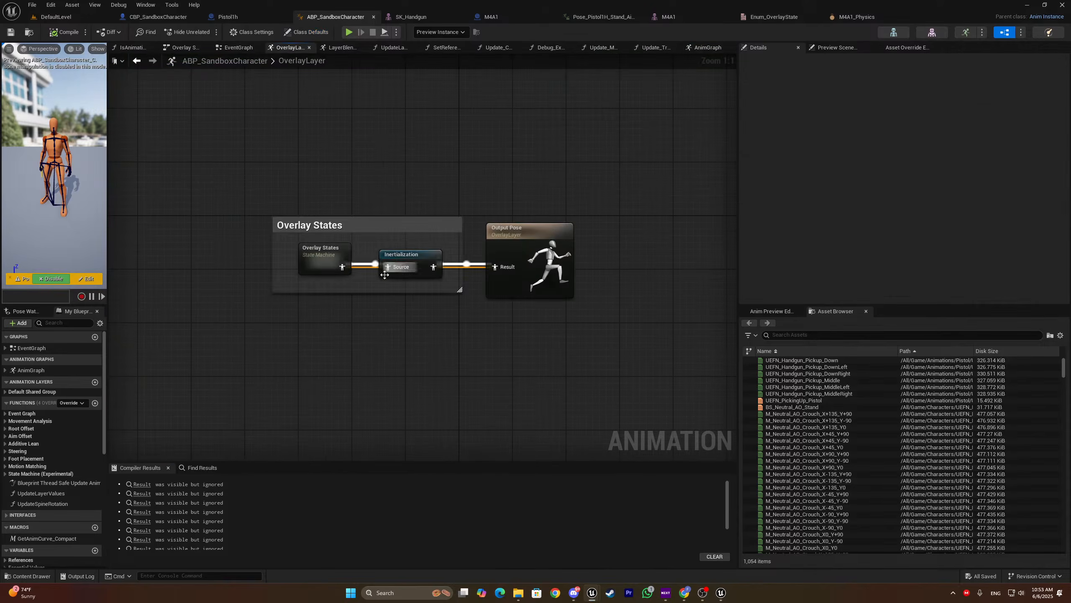
# Open the Aiming state of Pistol 1h Overlay through Overlay States and Pistol 1H, and examine its pose and aim offset nodes
pyautogui.doubleClick(318, 264)
pyautogui.doubleClick(475, 307)
pyautogui.doubleClick(362, 270)
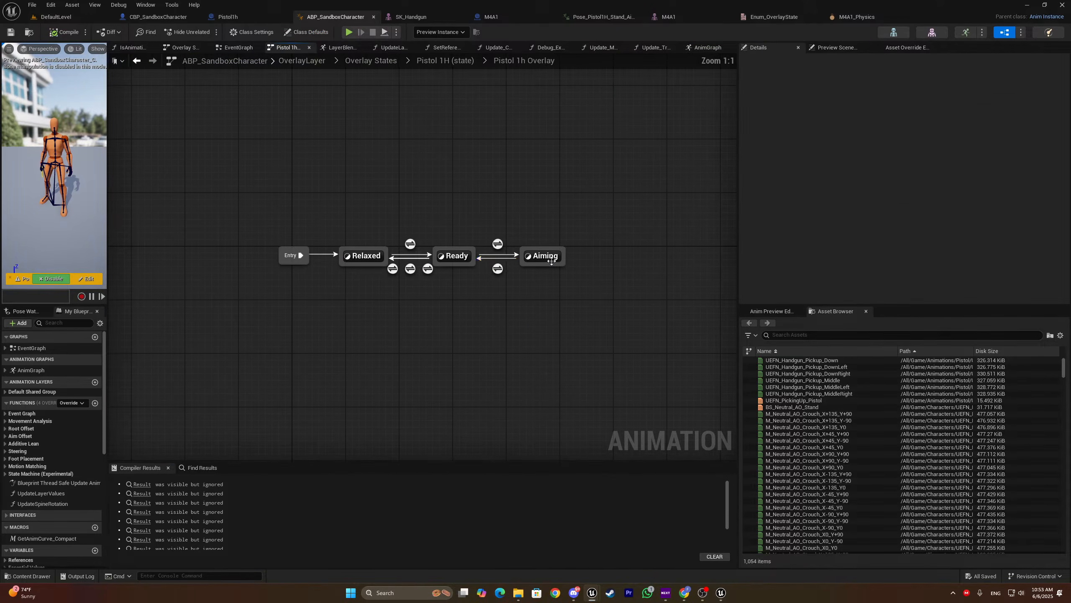
pyautogui.doubleClick(552, 260)
pyautogui.scroll(2, 598, 160)
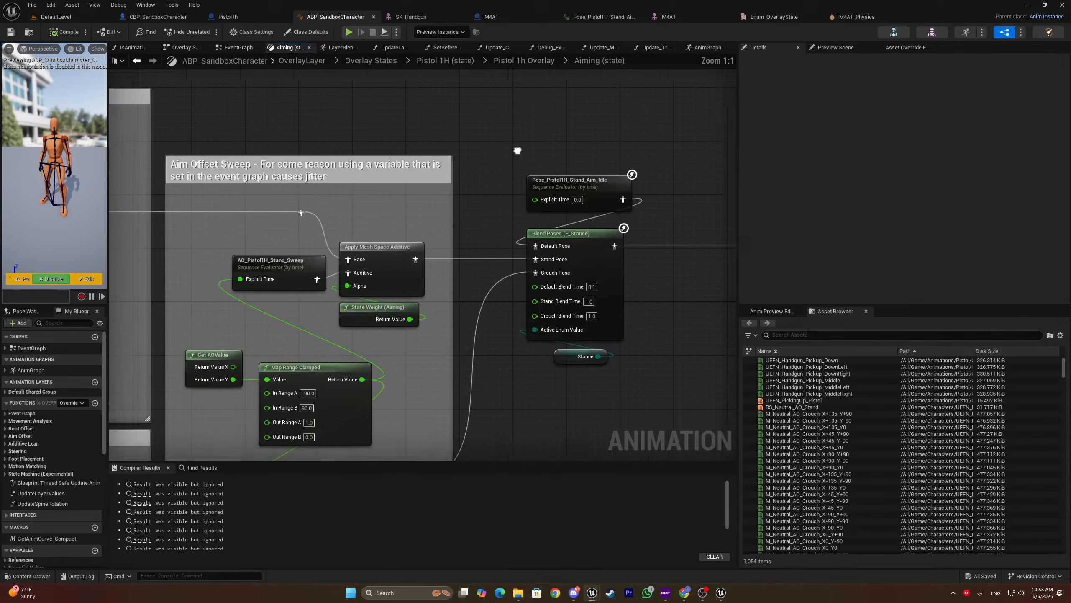
pyautogui.moveTo(480, 108); pyautogui.dragTo(495, 93, button='right')
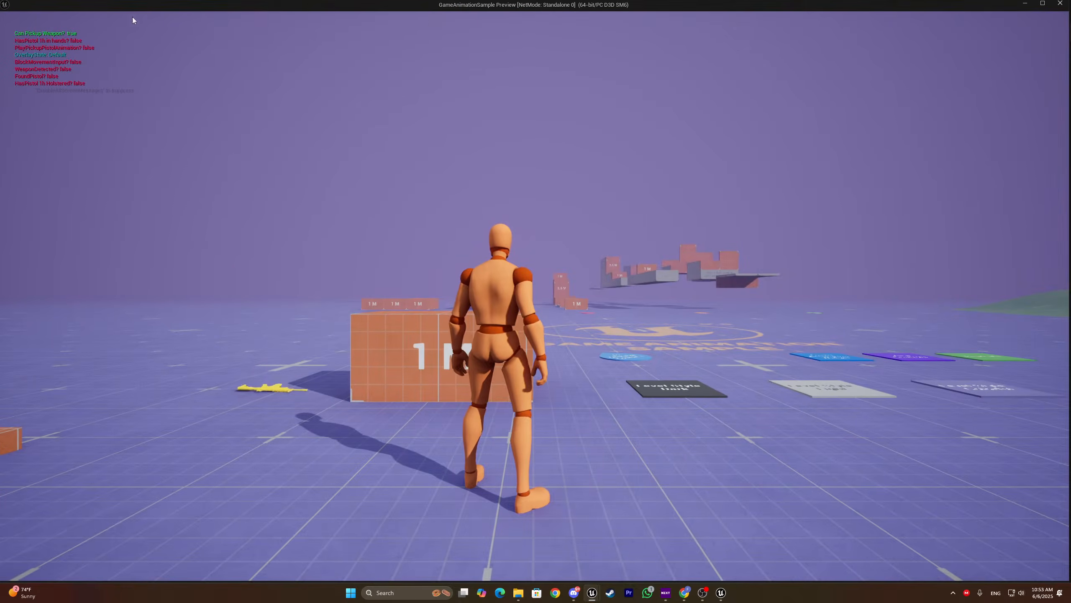
# Shrink the standalone preview window beside the graph and set the debug object to the spawned ABP_SandboxCharacter_C_0 instance
pyautogui.moveTo(11, 6); pyautogui.dragTo(677, 354)
pyautogui.moveTo(767, 362); pyautogui.dragTo(700, 131)
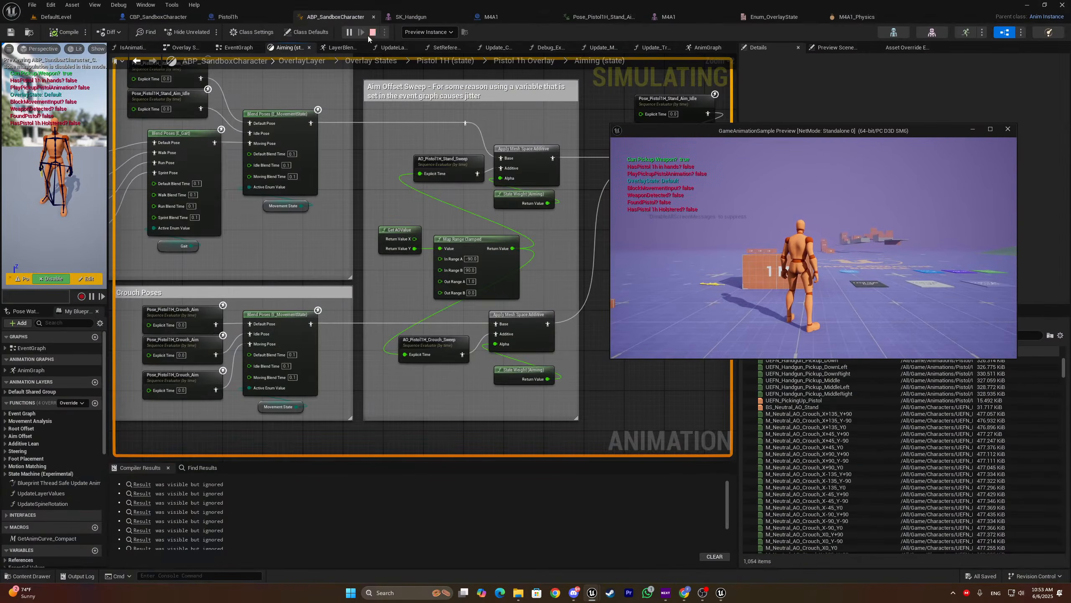
pyautogui.click(428, 32)
pyautogui.click(439, 60)
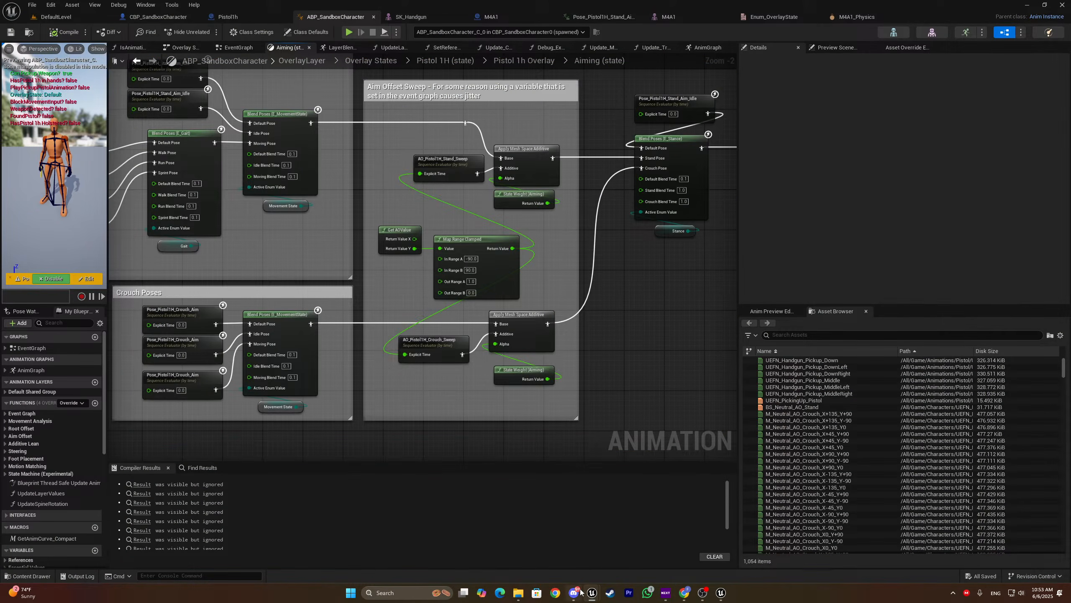
# Switch to the GASPALS project in the other Unreal Editor window and play its DefaultLevel
pyautogui.moveTo(593, 594)
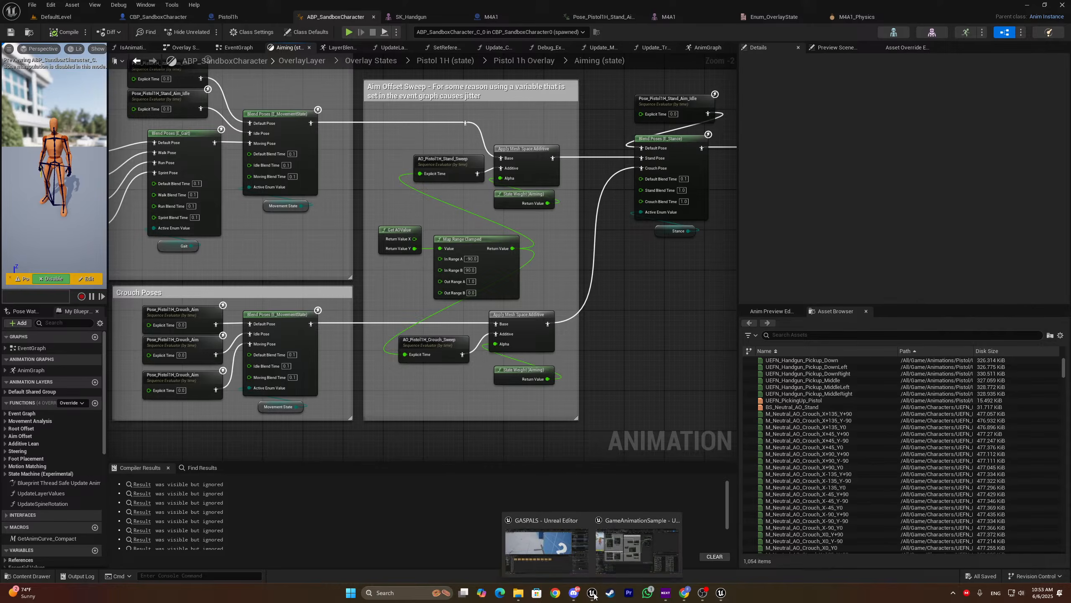
pyautogui.click(544, 544)
pyautogui.hotkey('alt', 'p')
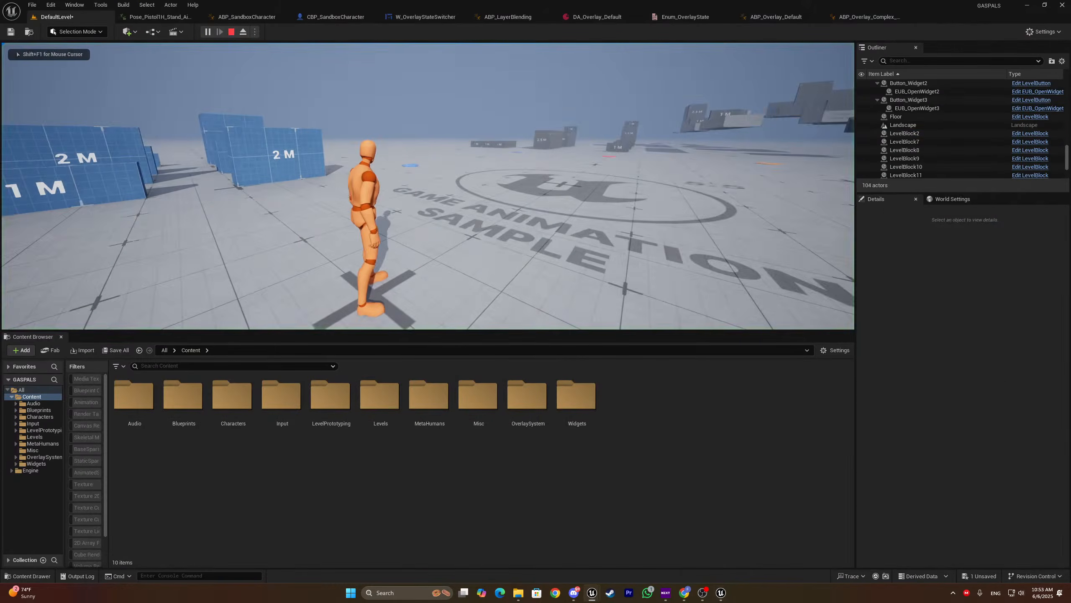
# View the GASPALS play session full screen, try running and crouching the character, and switch it to a pistol overlay state
pyautogui.press('F11')
pyautogui.press('w')
pyautogui.press('a')
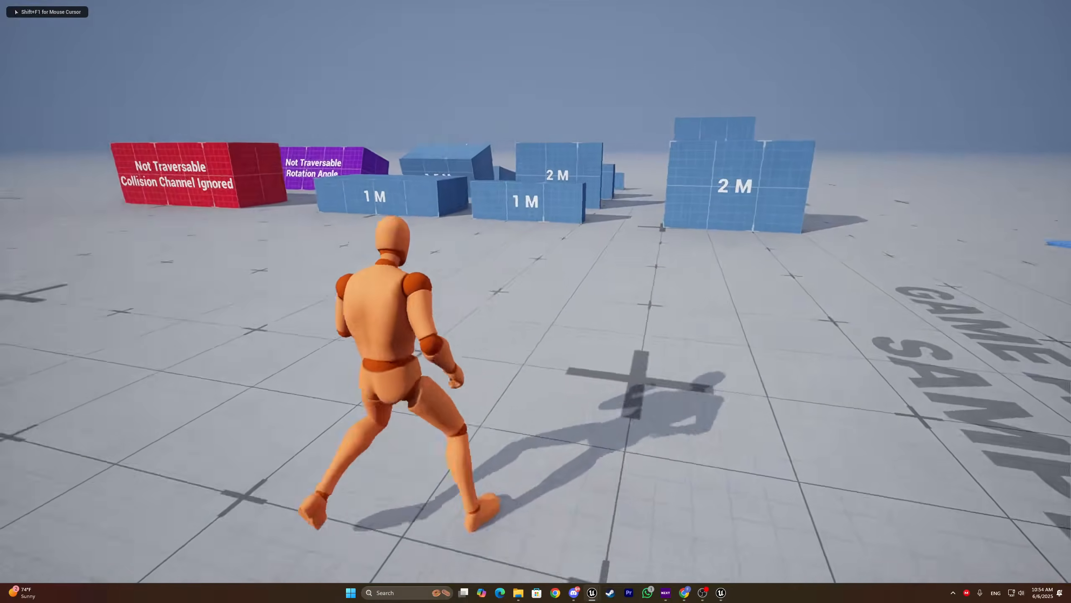
pyautogui.press('d')
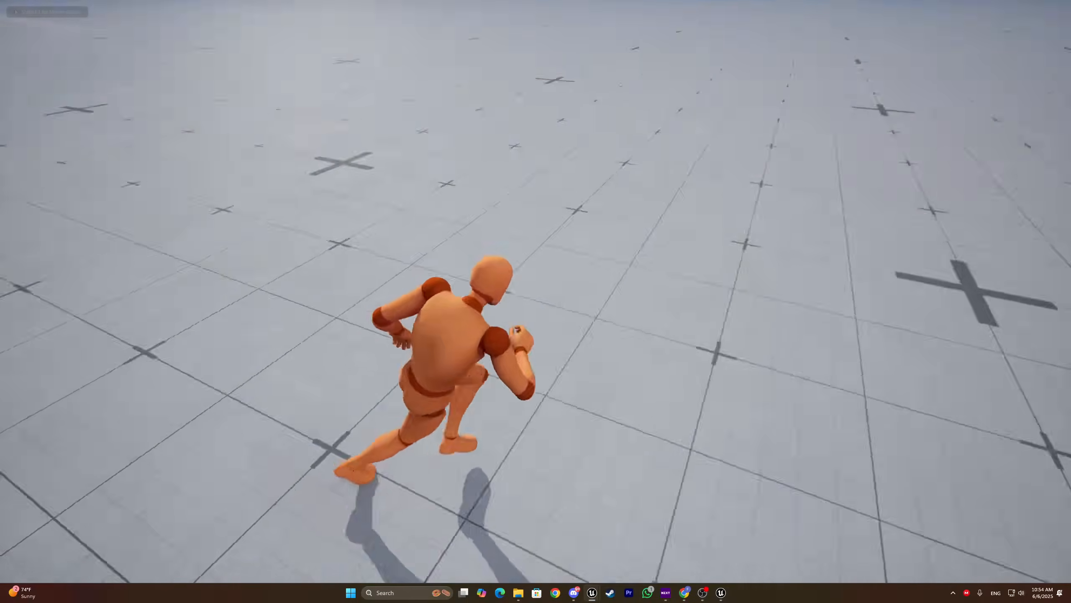
pyautogui.press('w')
pyautogui.press('c')
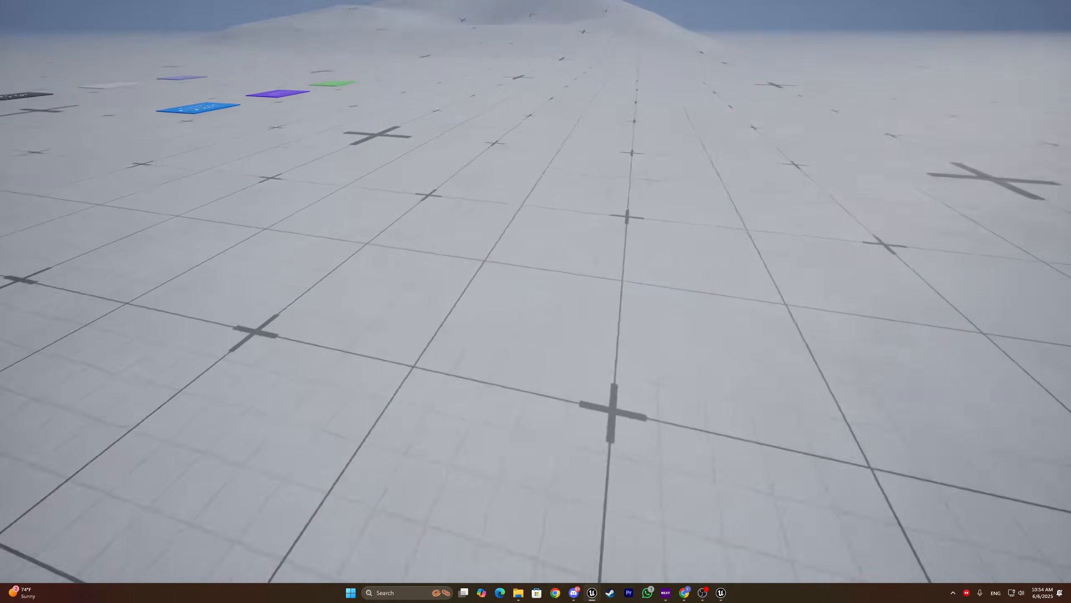
pyautogui.press('c')
pyautogui.press('alt')
pyautogui.press('q')
pyautogui.scroll(-7, 534, 341)
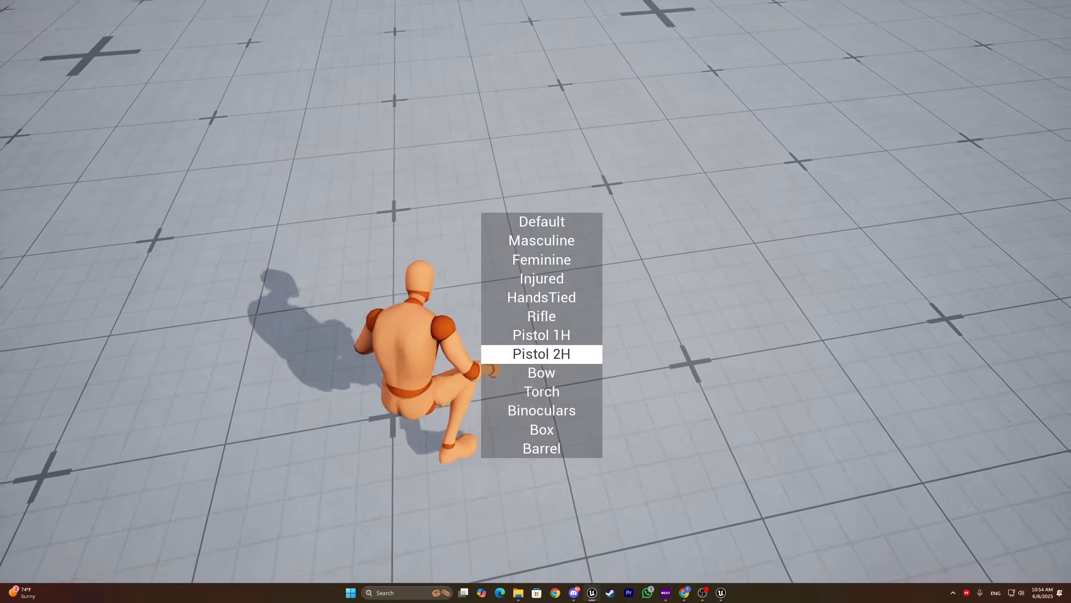
# Test standing and crouched downward aiming with the pistol overlay from above, and end the play session
pyautogui.press('c')
pyautogui.press('d')
pyautogui.press('c')
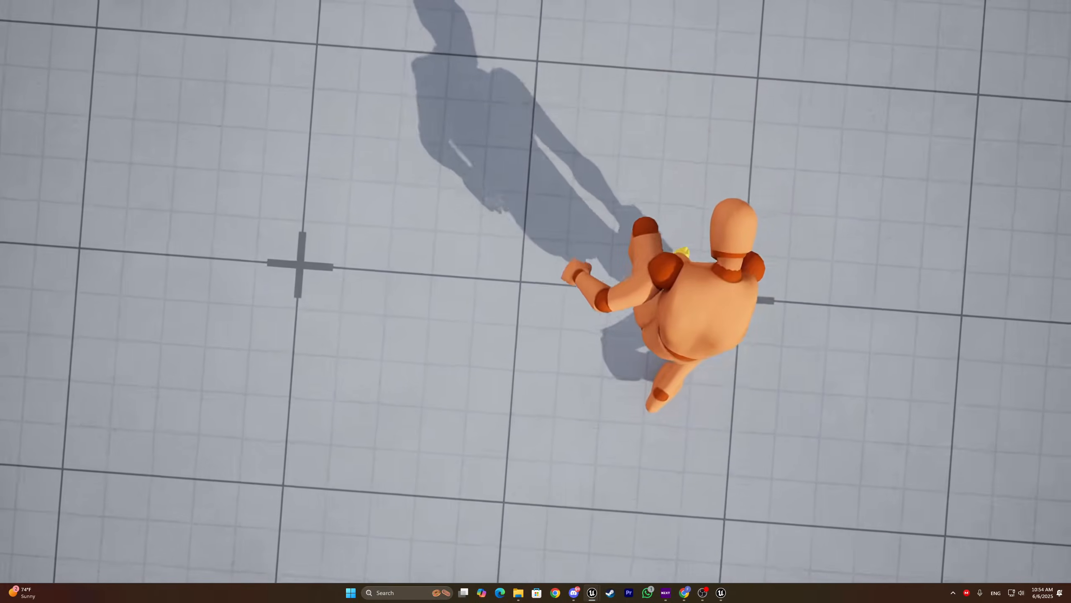
pyautogui.press('c')
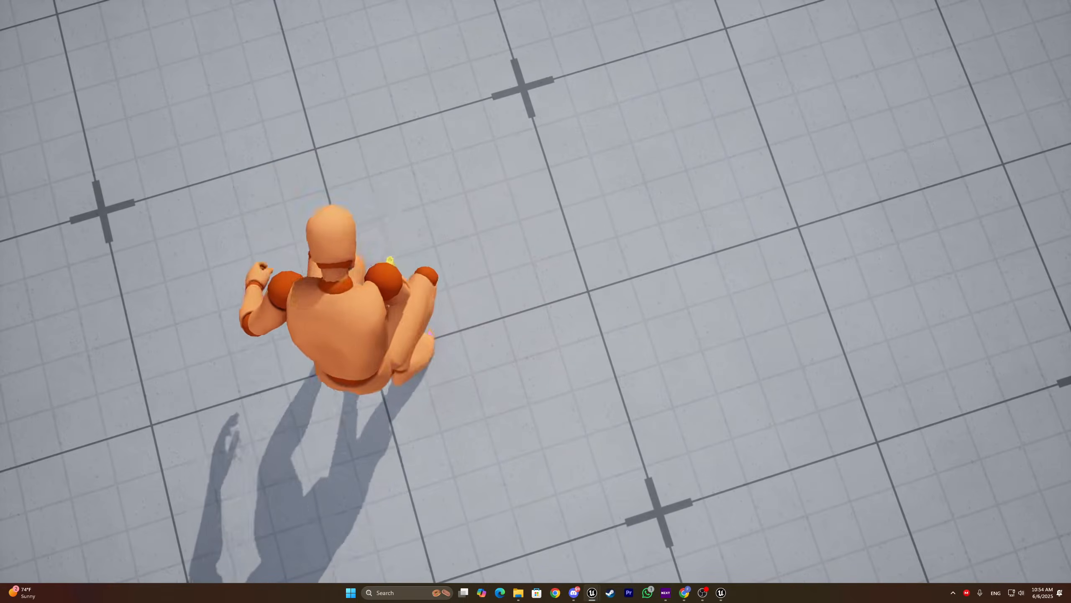
pyautogui.press('Escape')
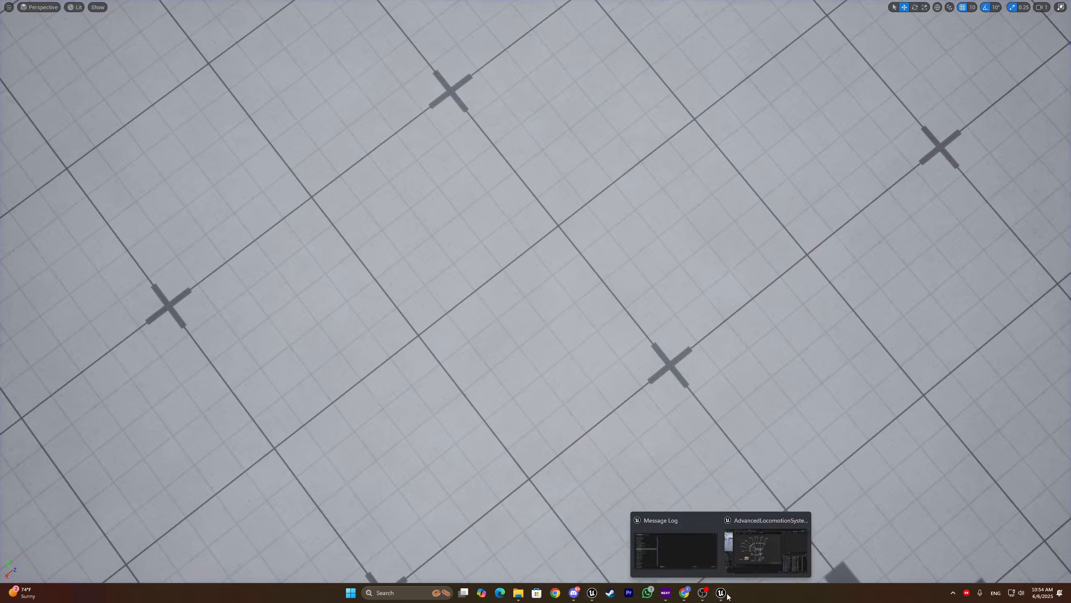
# Switch to the AdvancedLocomotionSystemV project, play ALS_DemoLevel full screen and set the character's overlay state to Pistol 1H
pyautogui.click(766, 548)
pyautogui.click(59, 17)
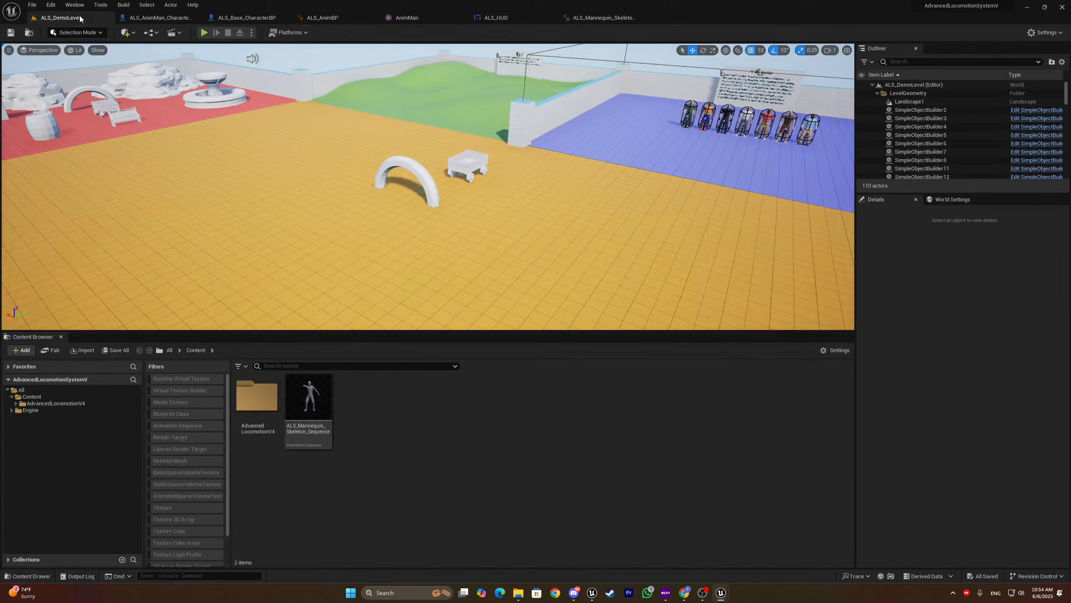
pyautogui.click(203, 32)
pyautogui.press('F11')
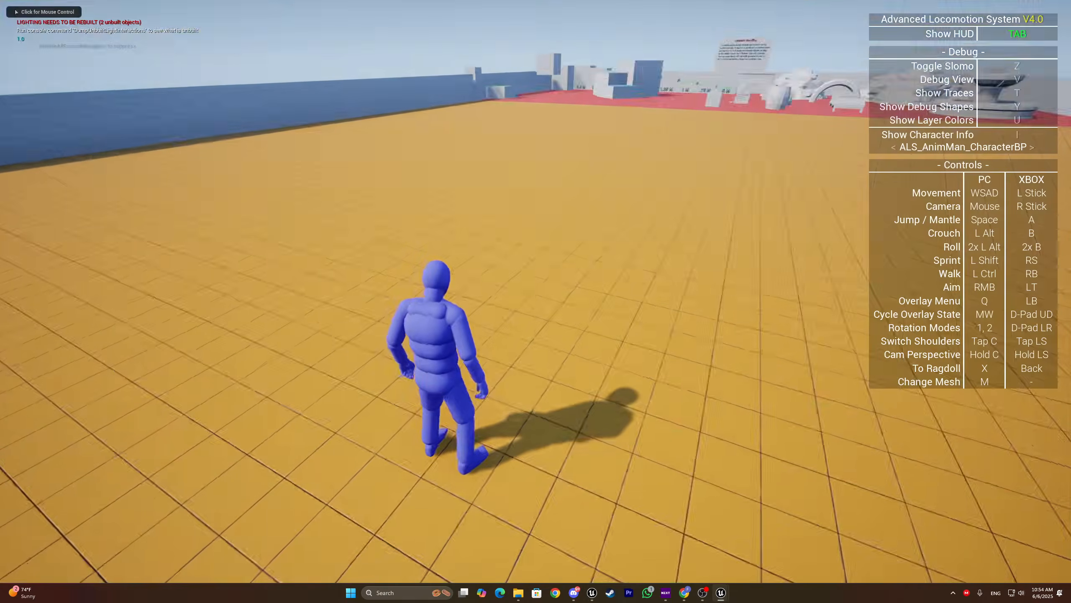
pyautogui.press('q')
pyautogui.scroll(-5, 568, 452)
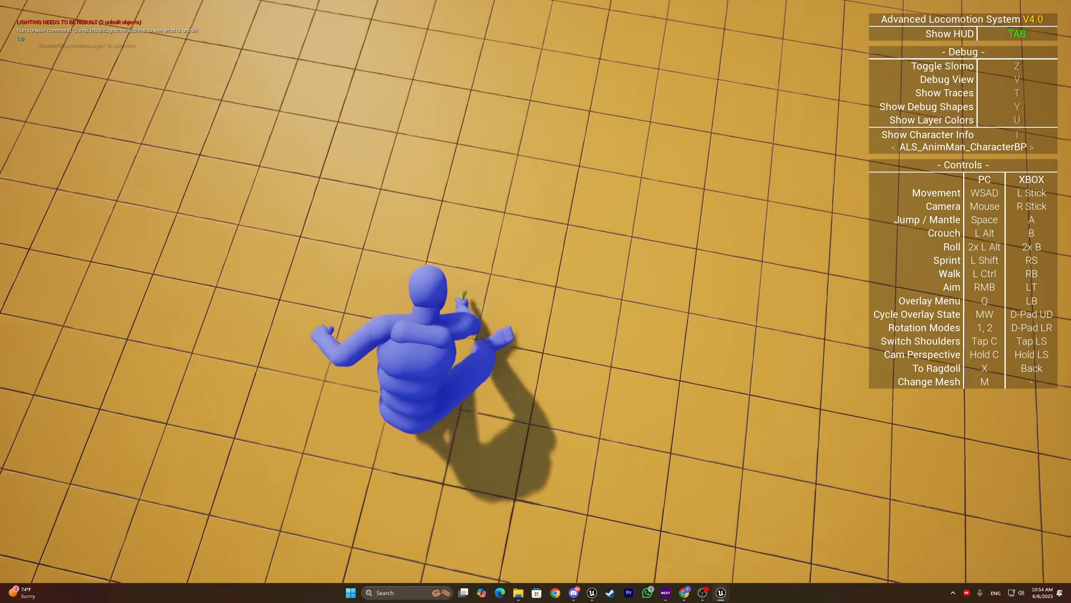
# Enable the character info and debug view, and examine the anim curves while aiming downward both standing and crouching
pyautogui.press('i')
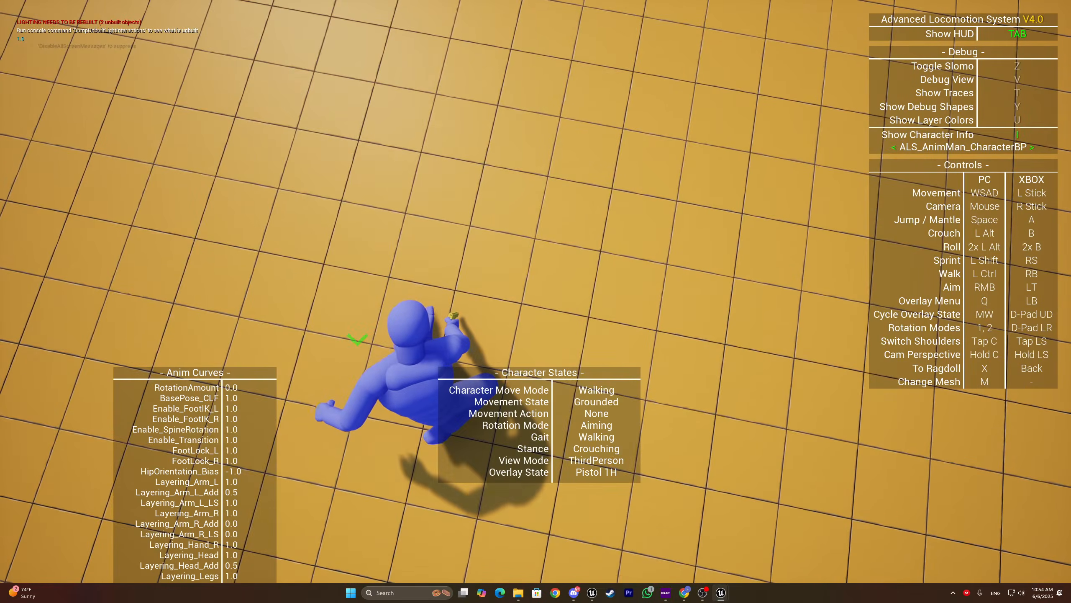
pyautogui.press('alt')
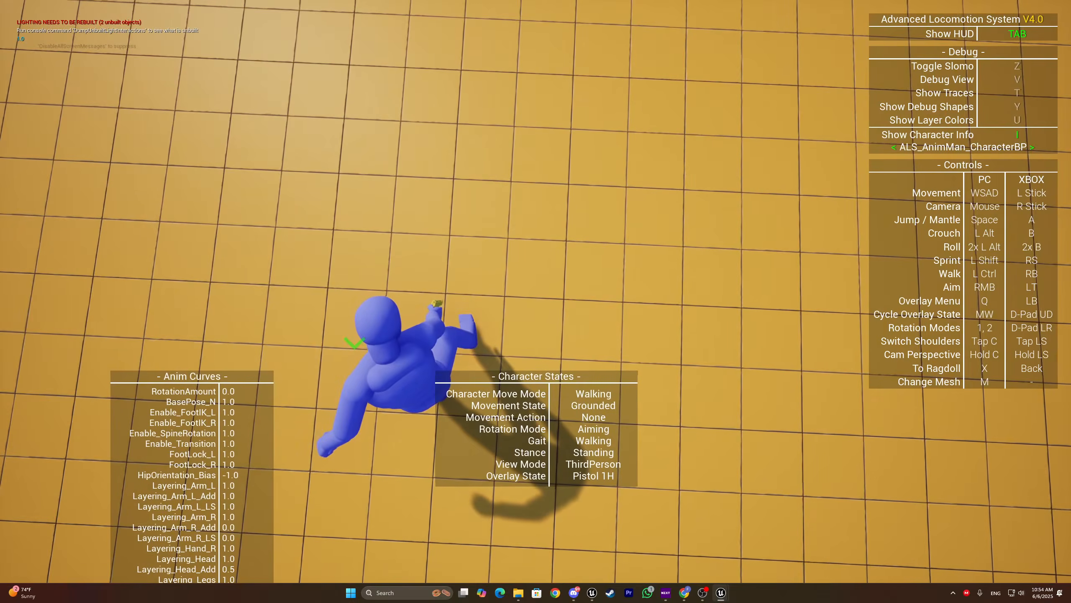
pyautogui.press('v')
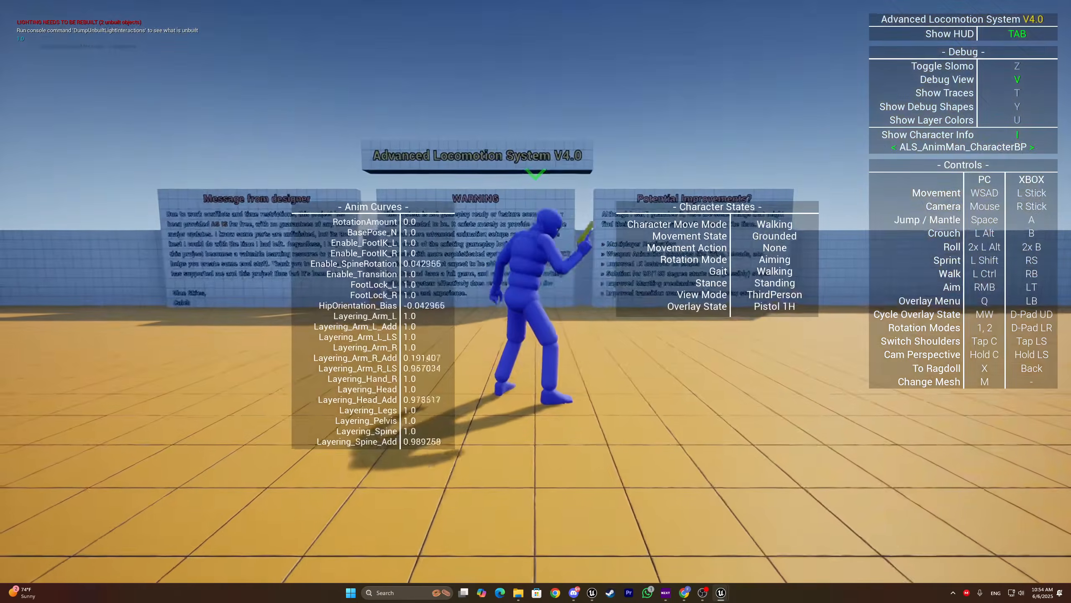
pyautogui.press('alt')
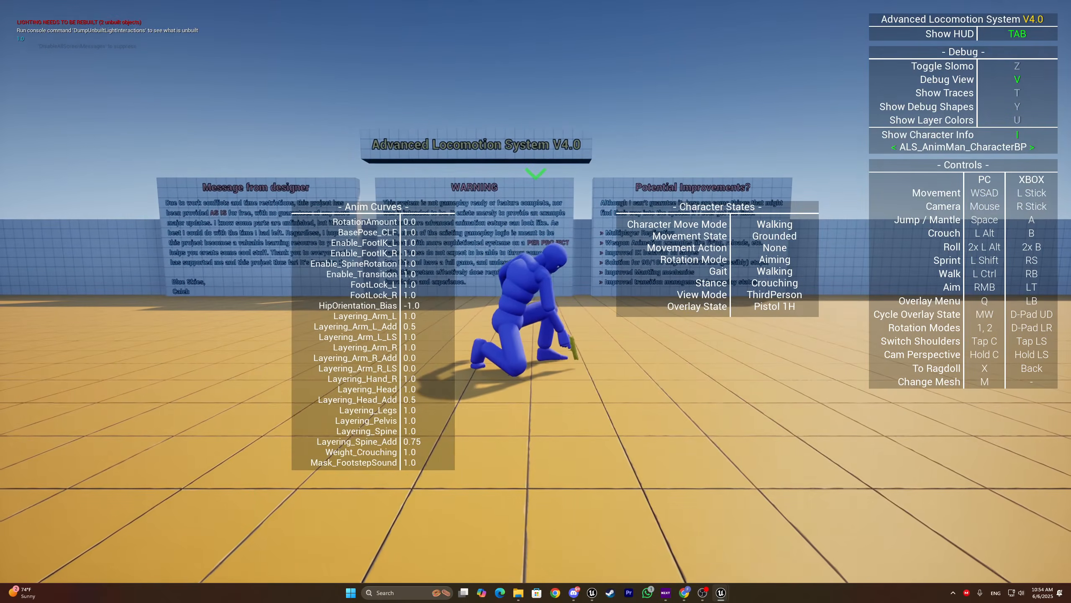
pyautogui.press('alt')
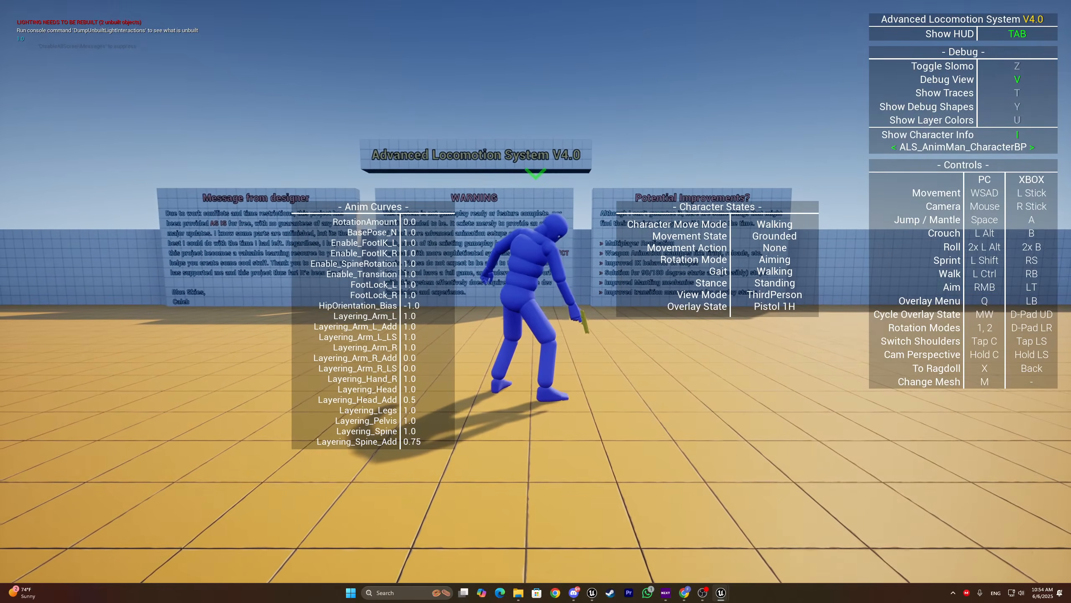
# Capture a screenshot of the Anim Curves list for the standing Pistol 1H aim, check it in Snipping Tool and return to the game
pyautogui.press('super+shift+s')
pyautogui.moveTo(491, 147); pyautogui.dragTo(234, 486)
pyautogui.click(996, 461)
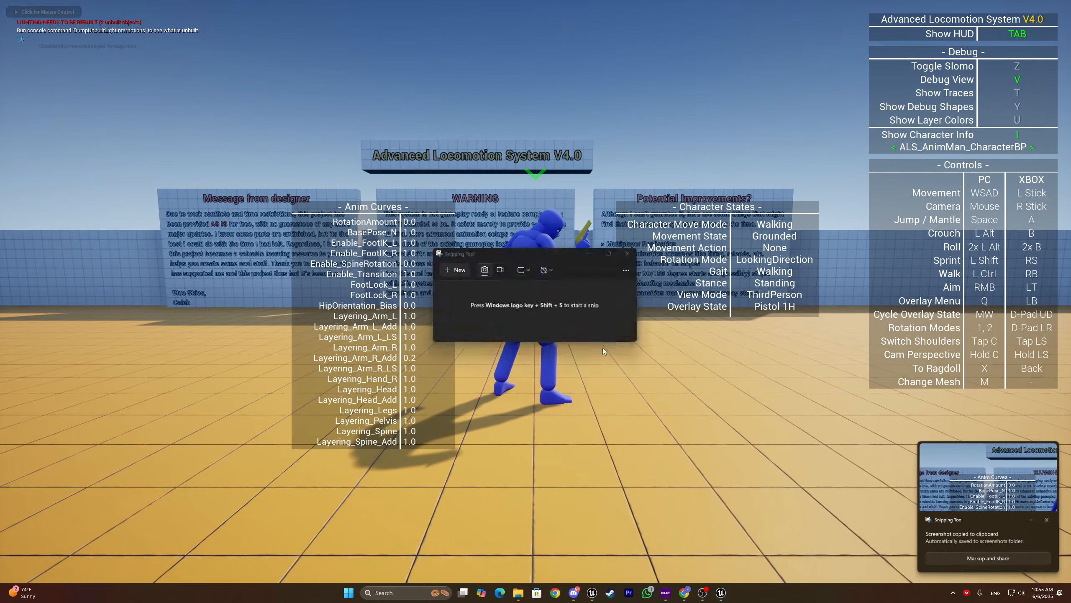
pyautogui.moveTo(527, 258); pyautogui.dragTo(320, 165)
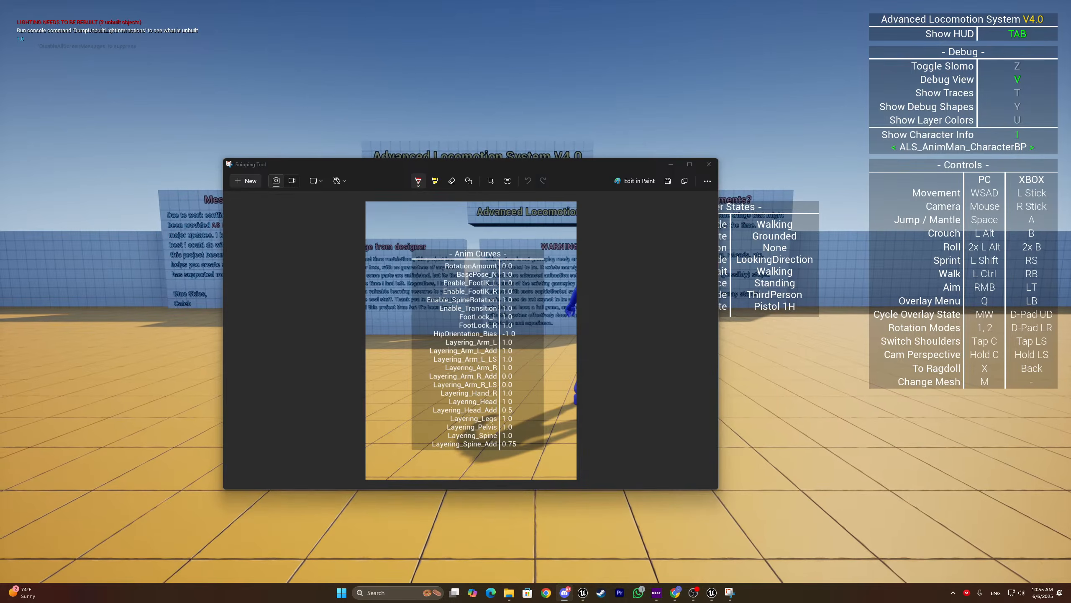
pyautogui.click(183, 346)
# Aim the Pistol 1H while crouching and capture a screenshot of the Anim Curves list with the character
pyautogui.rightClick(183, 345)
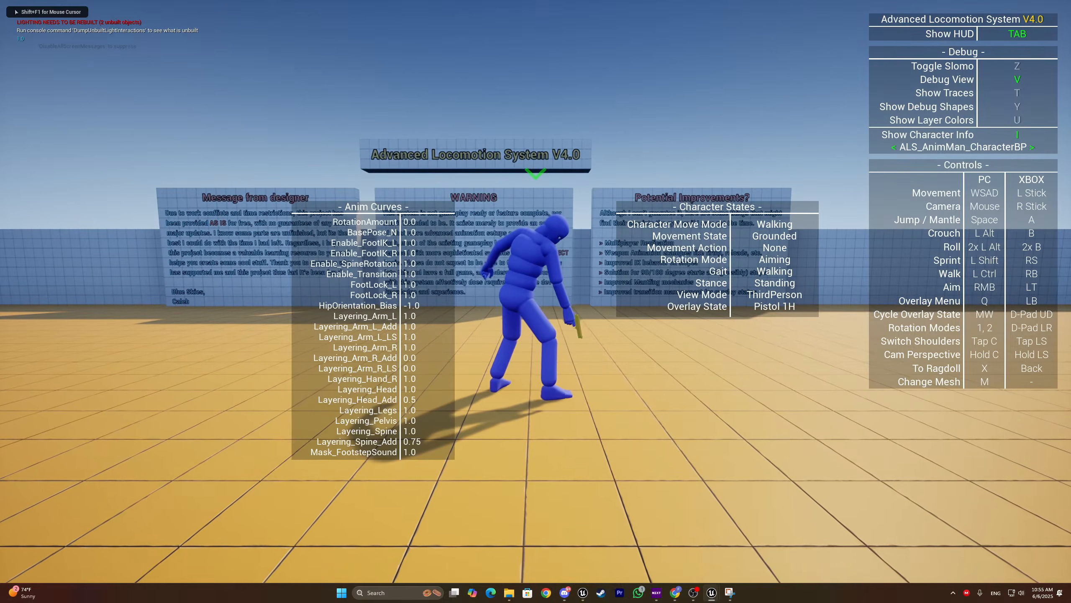
pyautogui.press('alt')
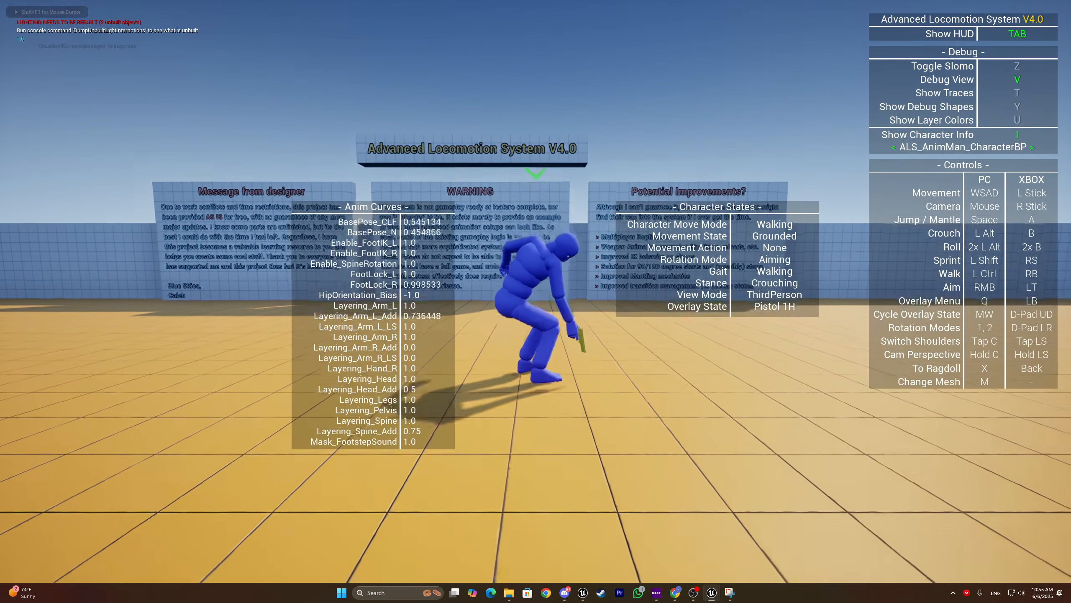
pyautogui.press('super+shift+s')
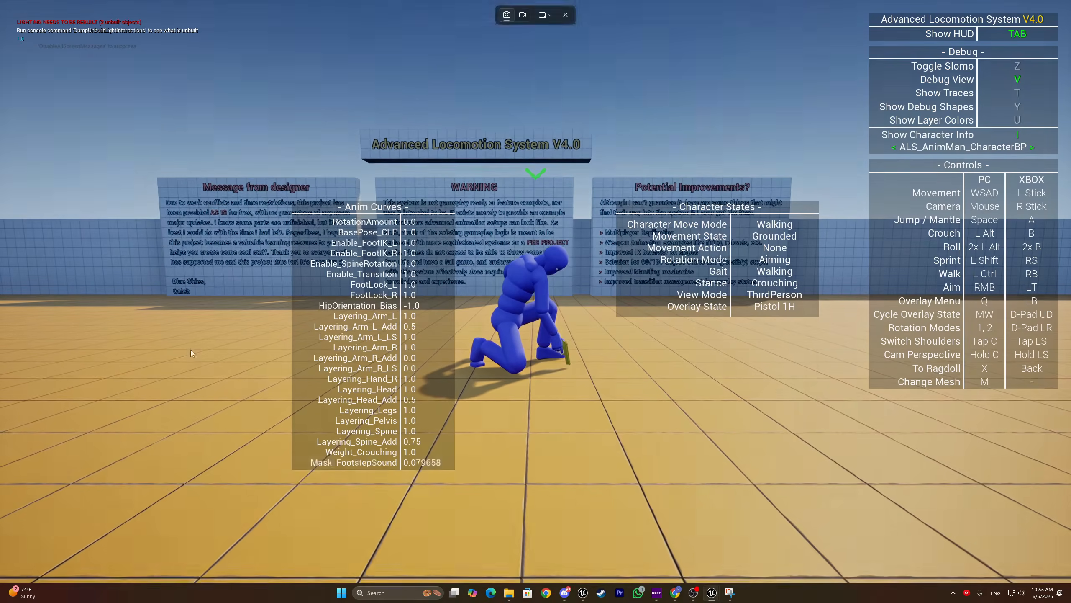
pyautogui.moveTo(222, 123); pyautogui.dragTo(618, 510)
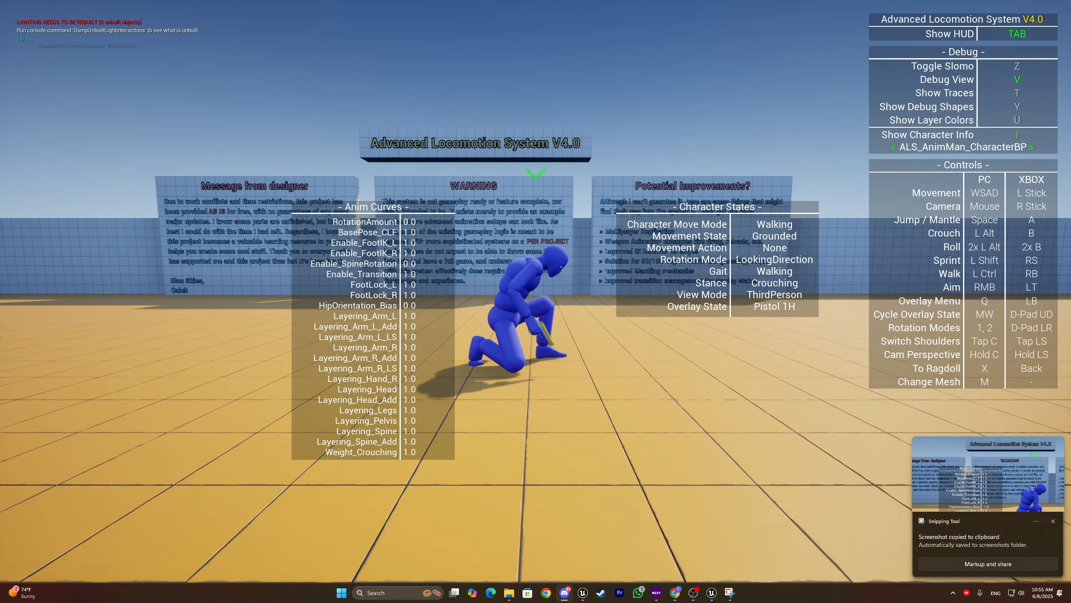
# Switch to Discord and post the crouched aim screenshot in the bp-coding-tips channel
pyautogui.hotkey('alt', 'Tab')
pyautogui.hotkey('ctrl', 'v')
pyautogui.press('Return')
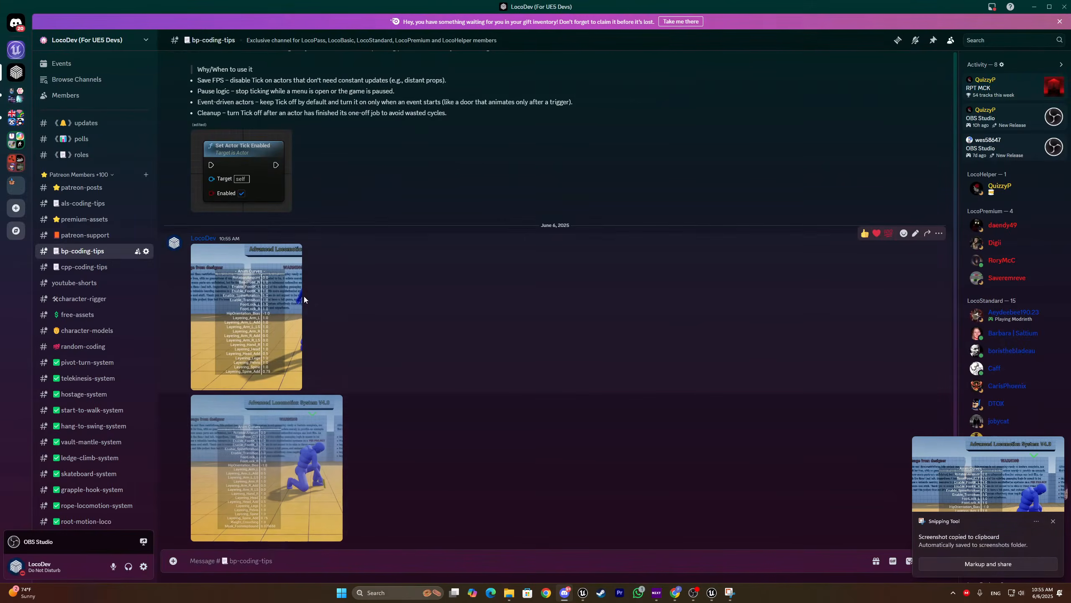
# Compare the anim curve values in the posted standing and crouched aim screenshots, enlarging each image in turn
pyautogui.click(265, 349)
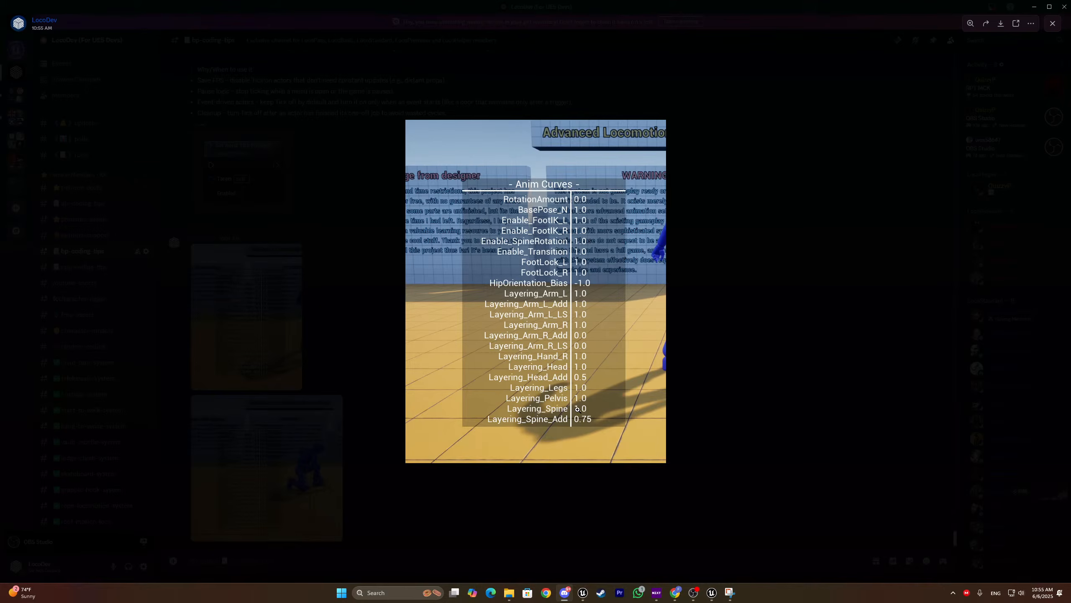
pyautogui.click(279, 434)
pyautogui.click(279, 434)
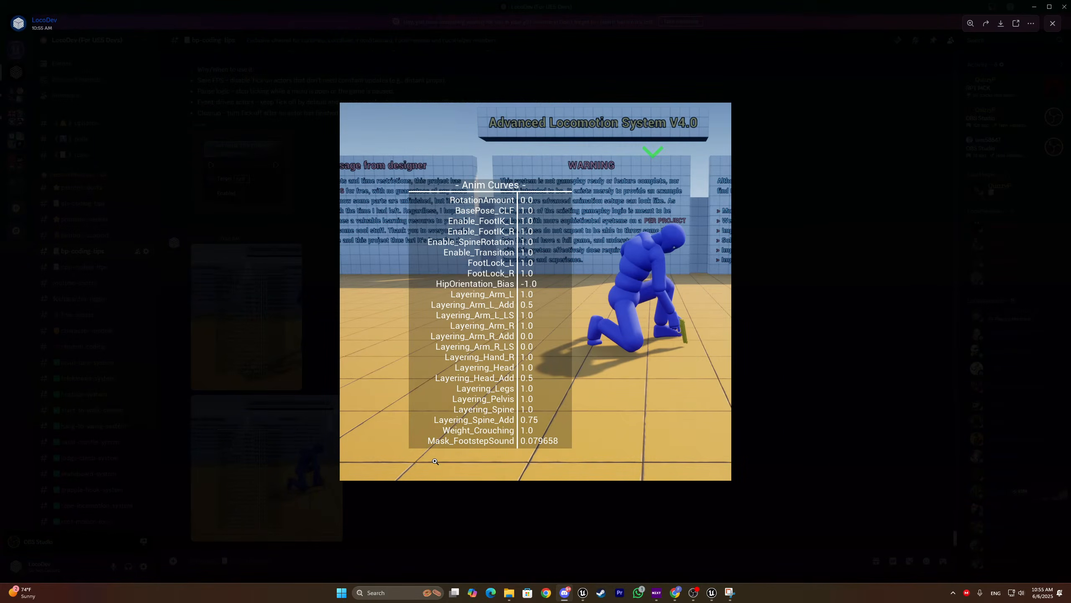
pyautogui.click(290, 395)
pyautogui.click(294, 352)
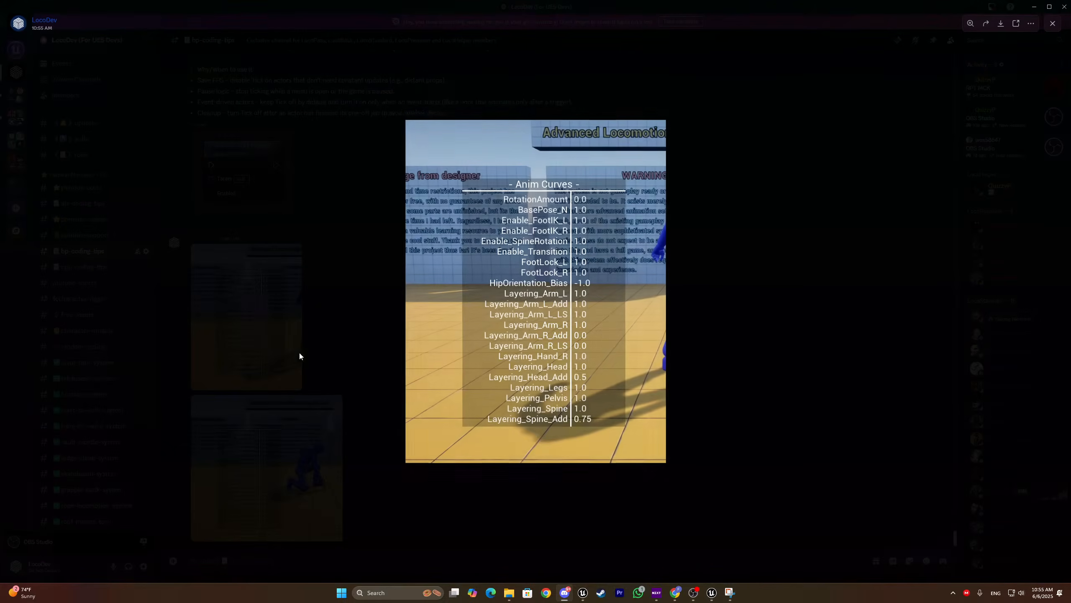
pyautogui.click(339, 358)
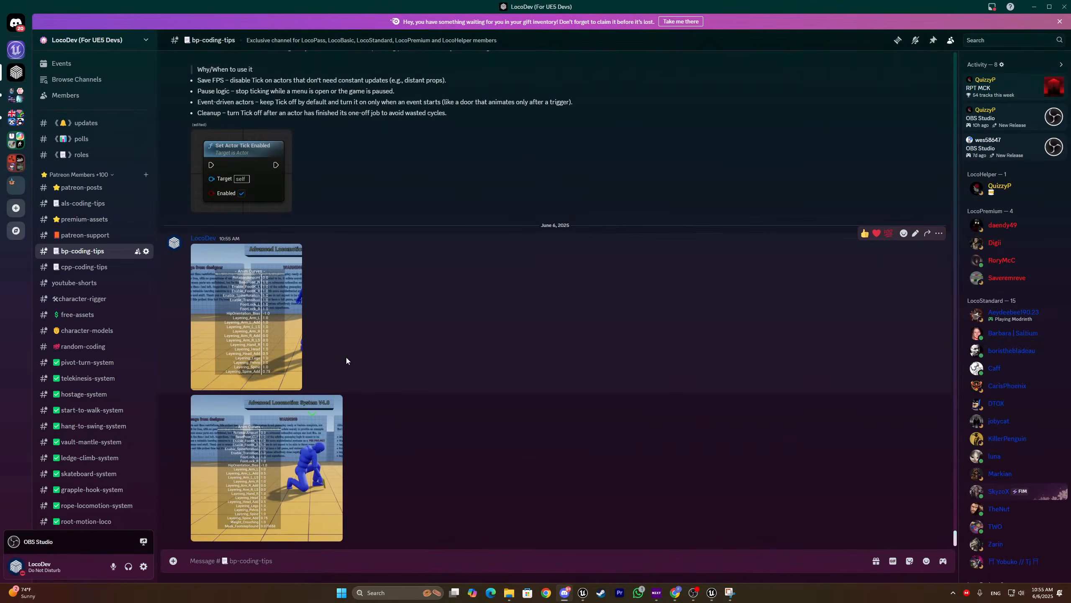
pyautogui.click(273, 354)
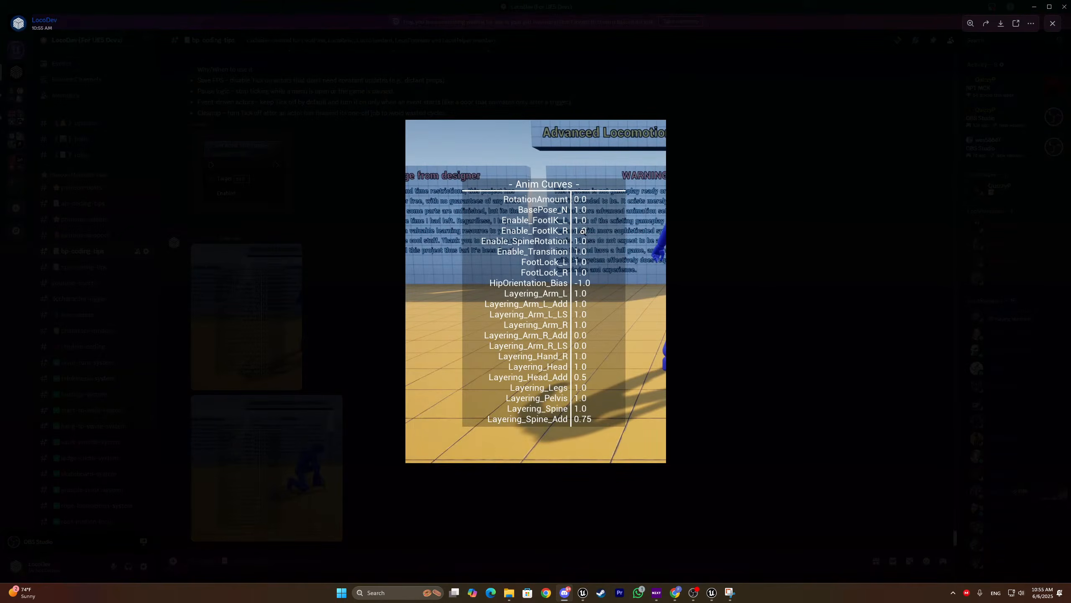
pyautogui.click(322, 381)
pyautogui.click(320, 405)
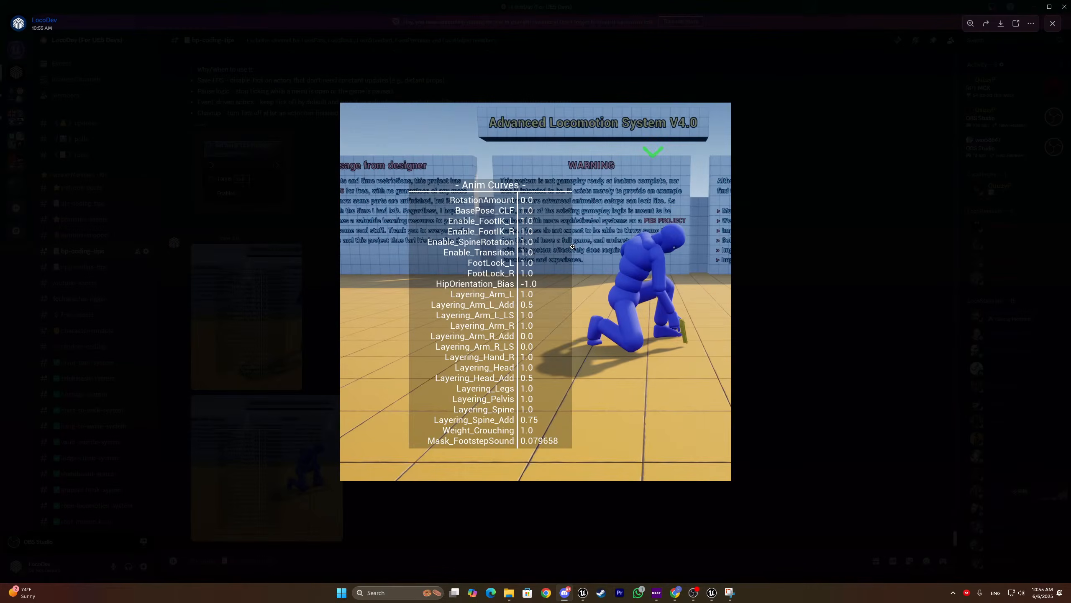
pyautogui.click(796, 313)
pyautogui.click(337, 447)
pyautogui.click(820, 215)
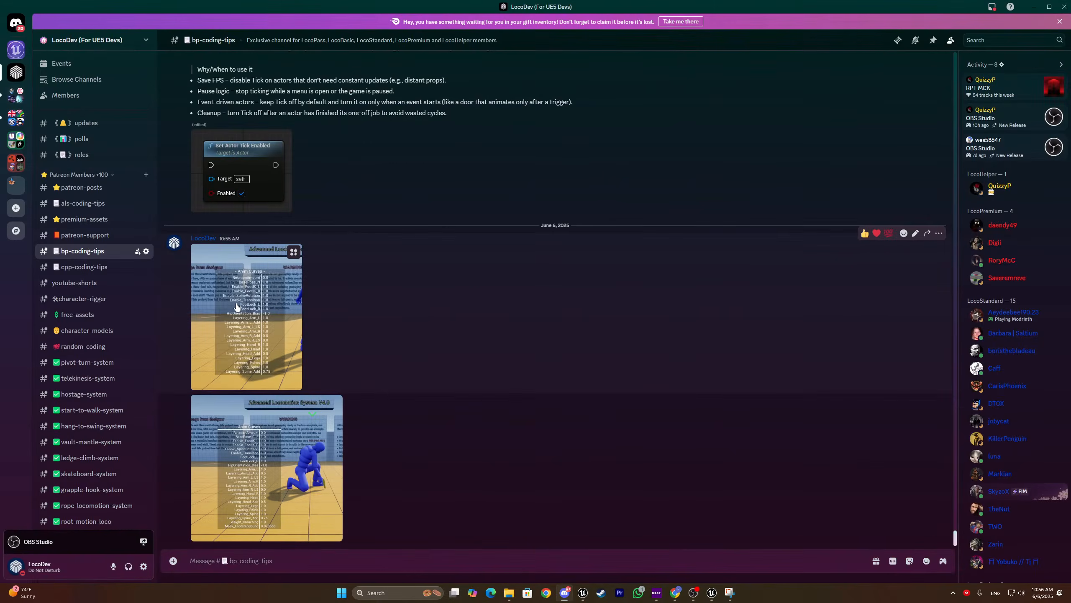
# Return to the ALS play session, turn and aim with the crouched character to check its pose, and end the session
pyautogui.hotkey('alt', 'Tab')
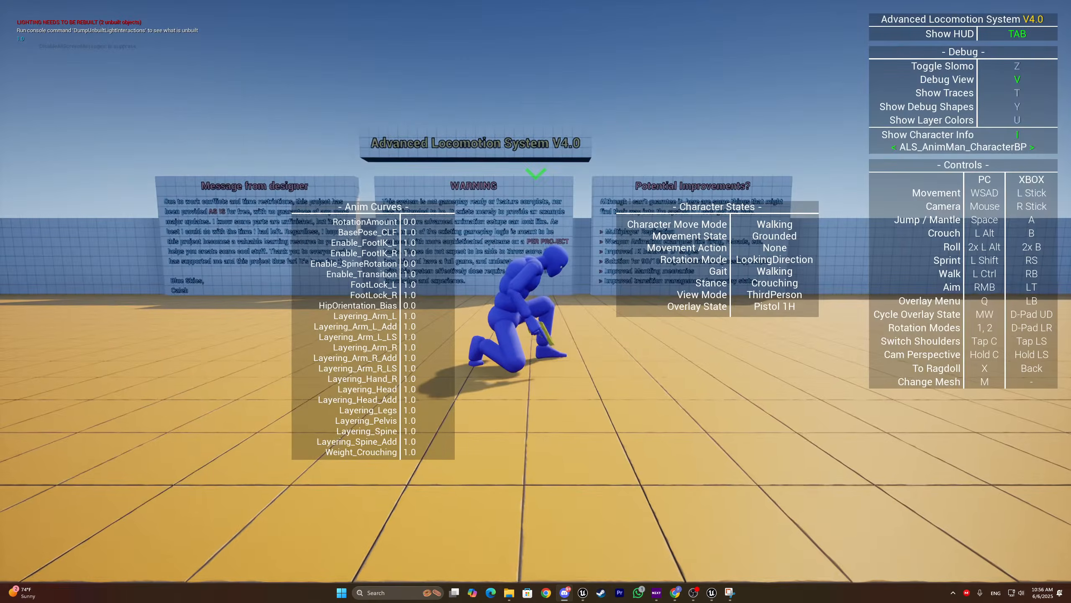
pyautogui.click(431, 5)
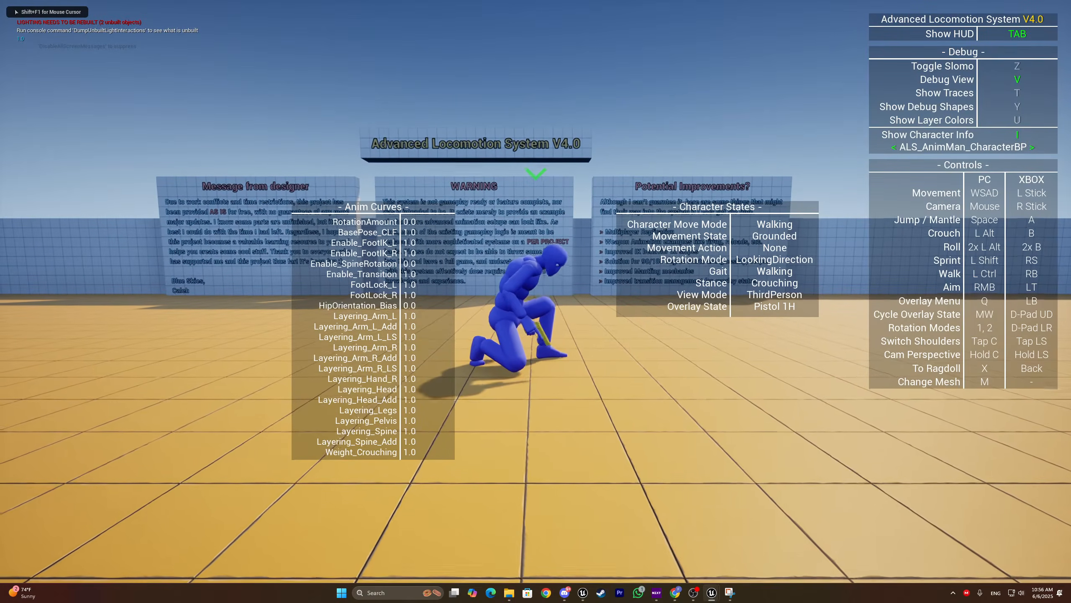
pyautogui.press('a')
pyautogui.press('d')
pyautogui.press('s')
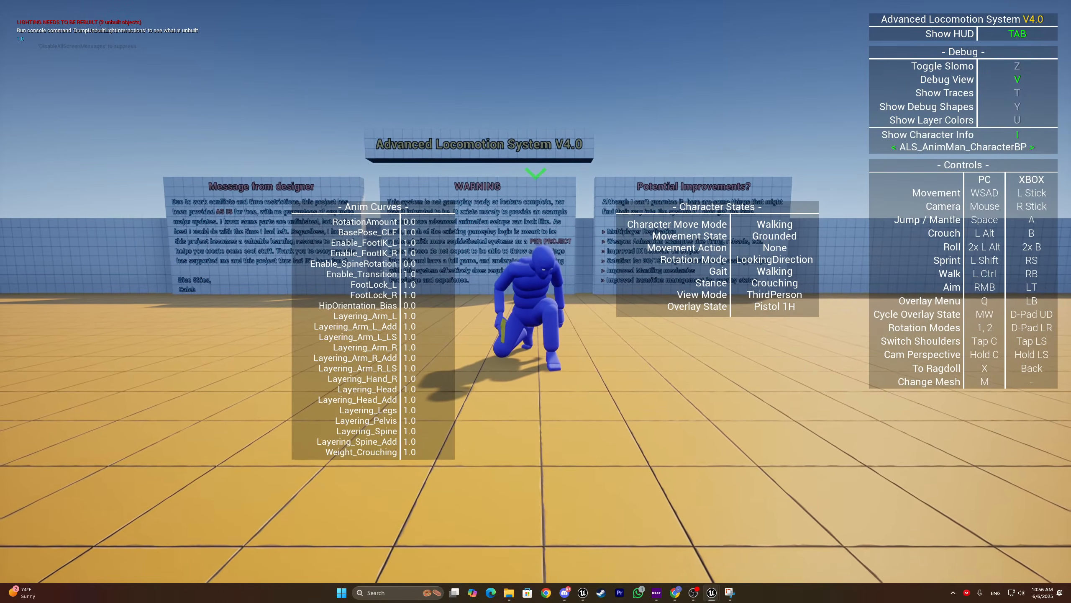
pyautogui.rightClick(536, 301)
pyautogui.press('Escape')
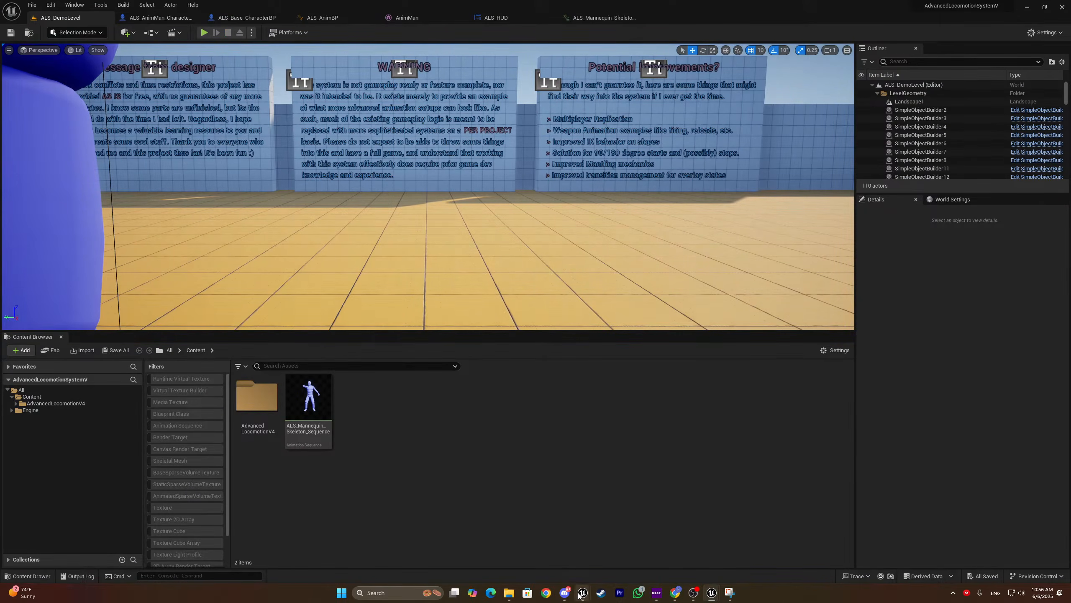
# Switch to the GameAnimationSample project, review the stand, crouch and aim offset nodes in the Aiming state, and play DefaultLevel
pyautogui.moveTo(579, 594)
pyautogui.click(622, 543)
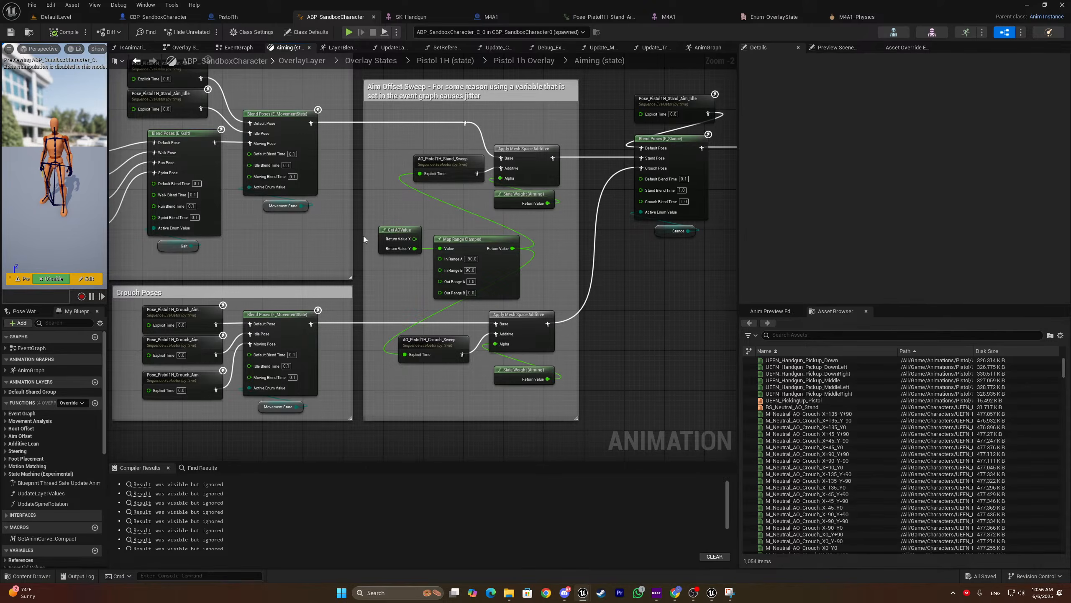
pyautogui.scroll(-4, 571, 245)
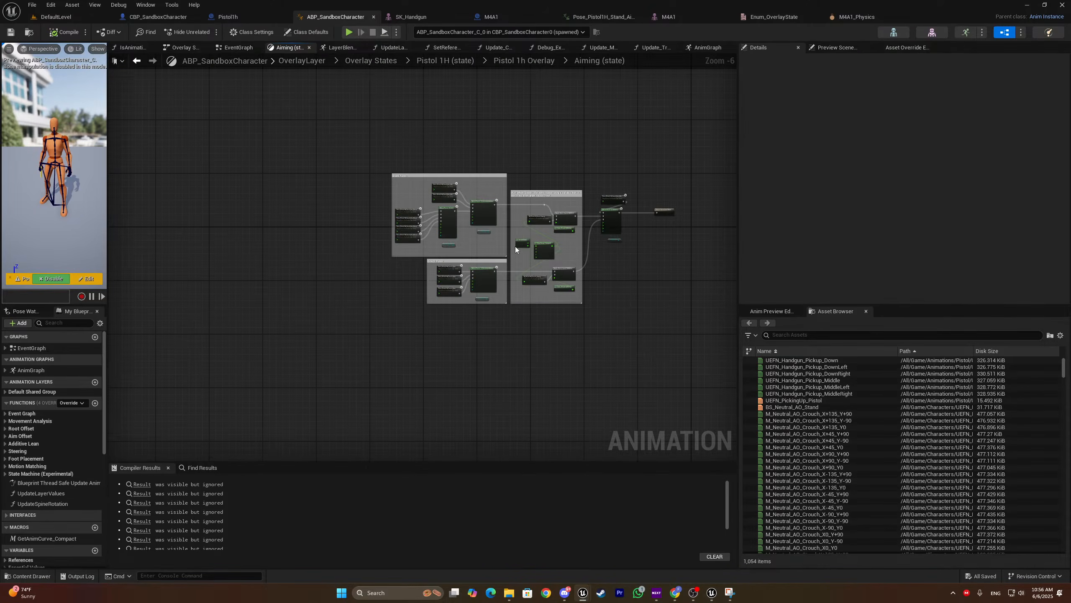
pyautogui.scroll(7, 447, 198)
pyautogui.scroll(-3, 587, 192)
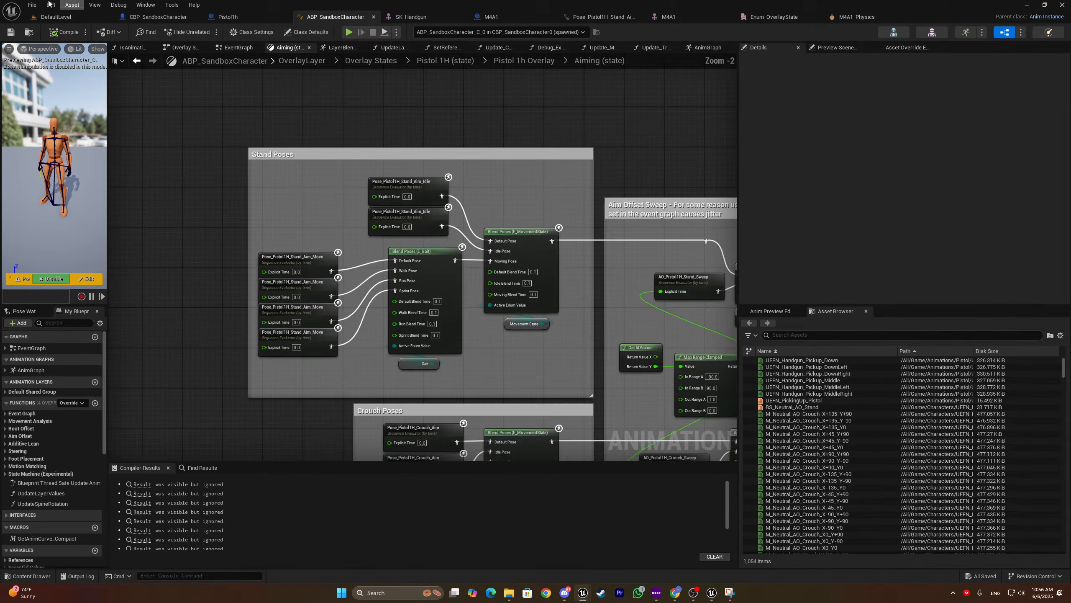
pyautogui.click(63, 17)
pyautogui.click(207, 32)
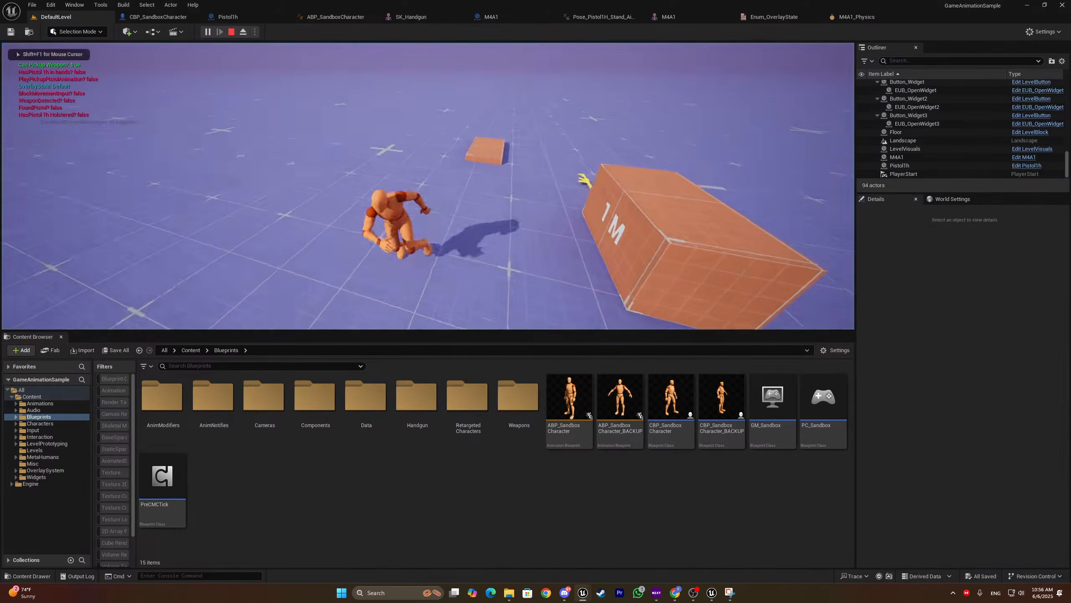
# Pick up the pistol in the play session, switch to full screen and run the character around with it
pyautogui.press('w')
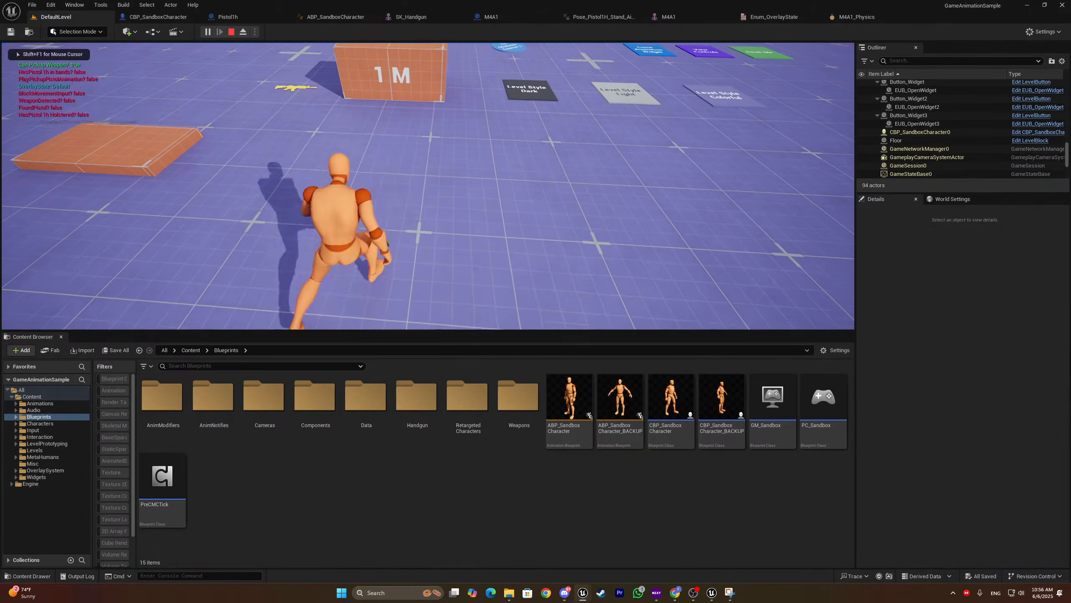
pyautogui.press('e')
pyautogui.press('F11')
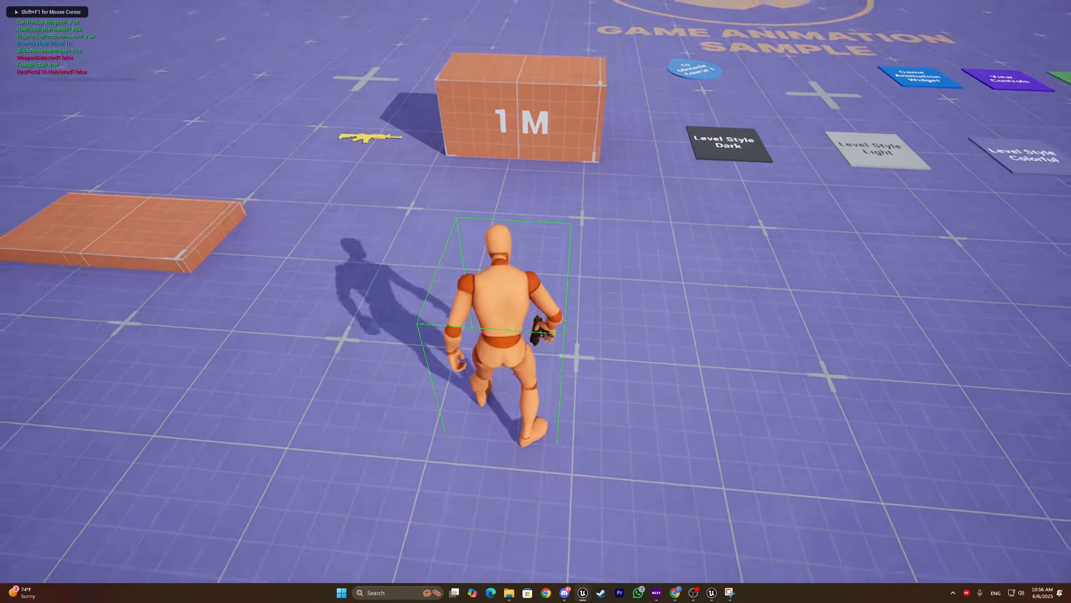
pyautogui.press('a')
pyautogui.press('w')
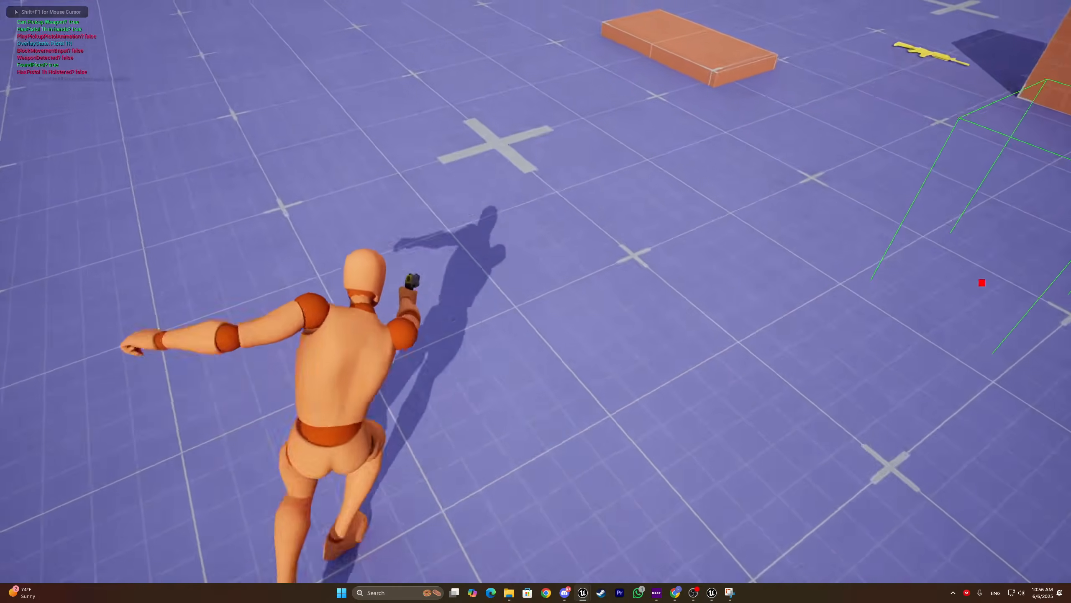
pyautogui.press('a')
pyautogui.press('d')
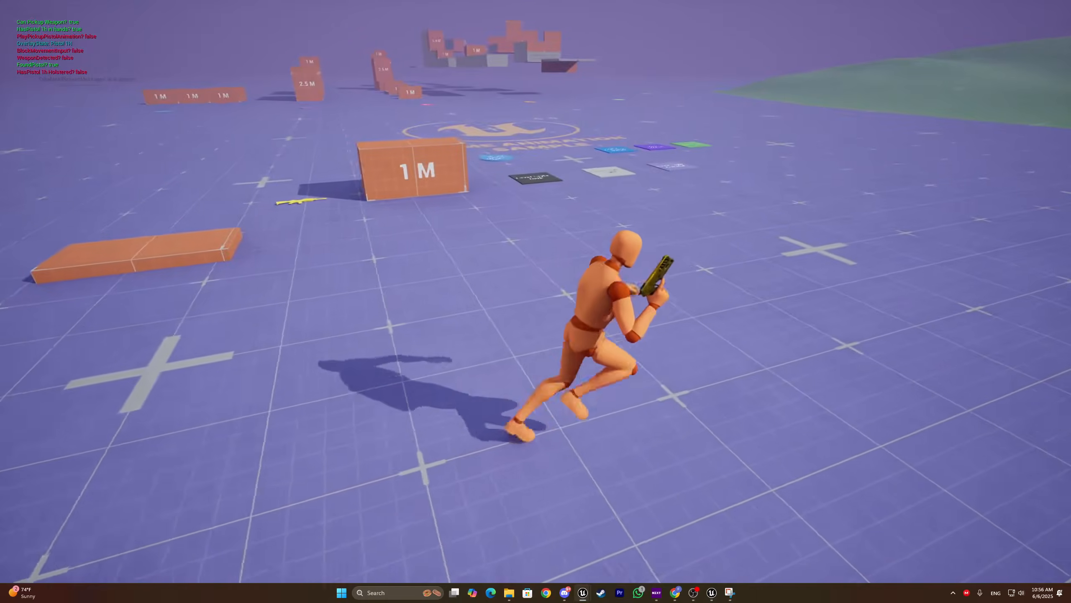
pyautogui.press('a')
pyautogui.press('d')
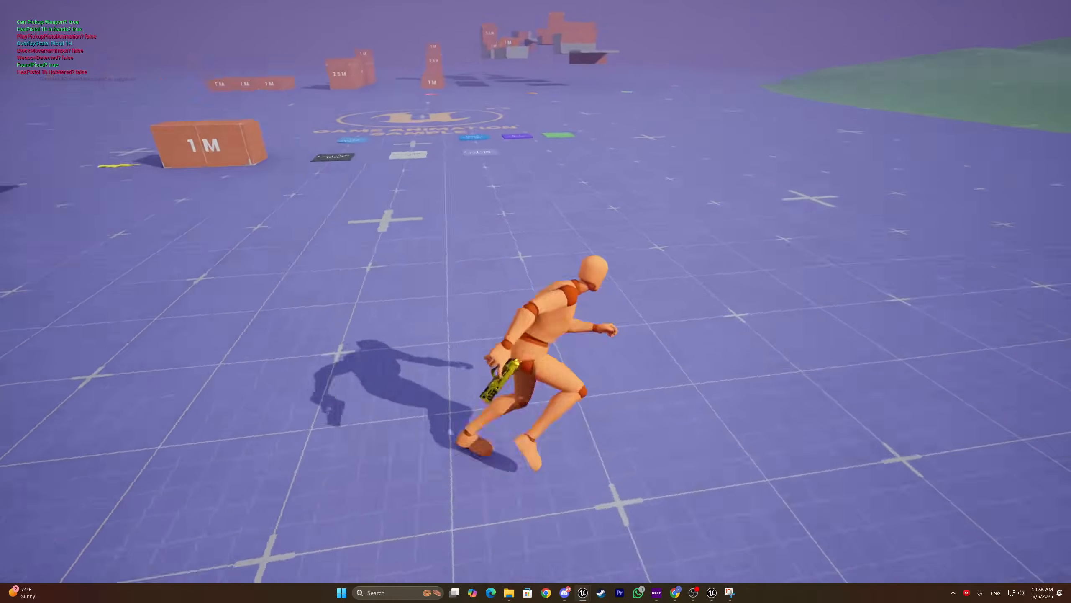
# Drop the pistol, try to pick it up again from the ground, and end the play session
pyautogui.press('a')
pyautogui.press('g')
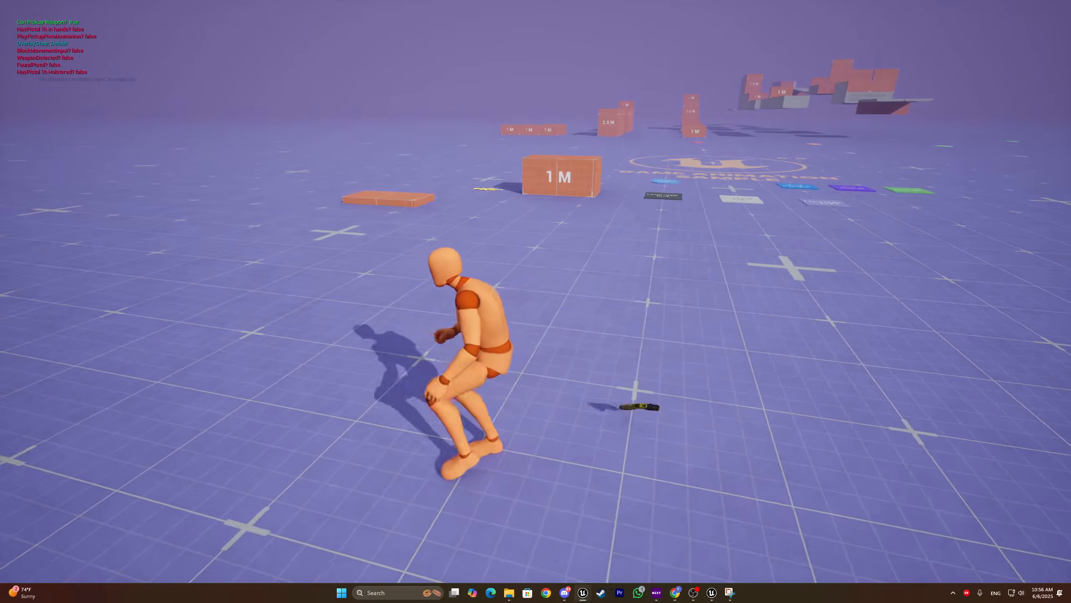
pyautogui.press('d')
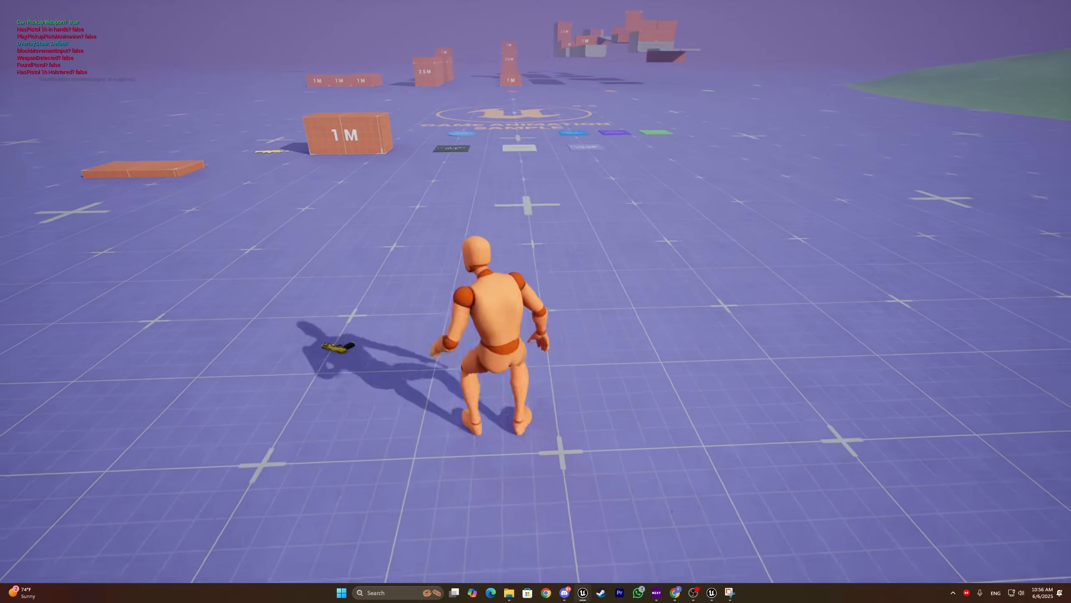
pyautogui.press('super')
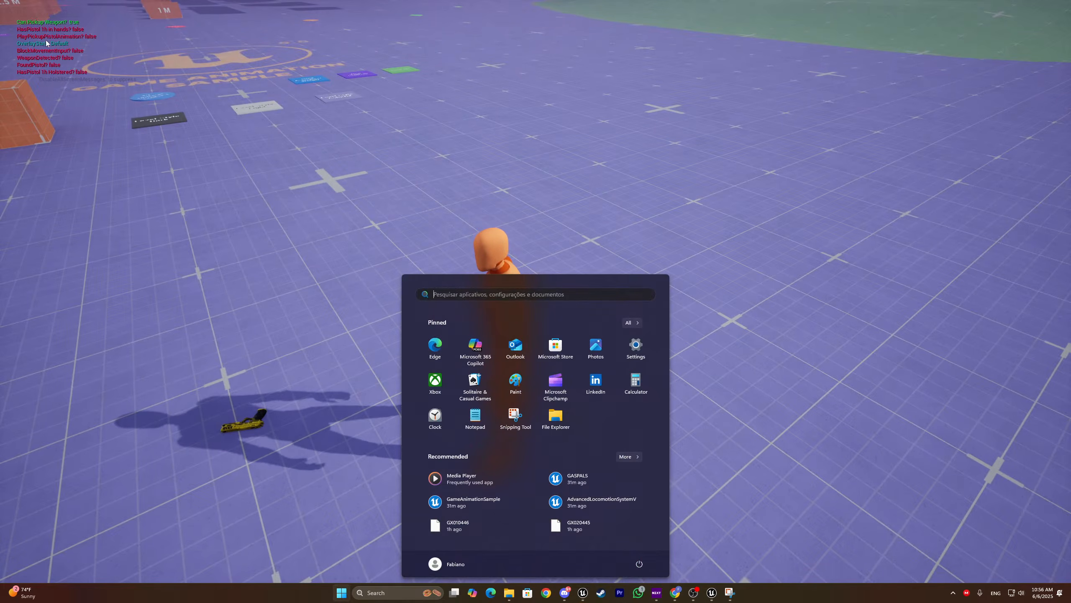
pyautogui.click(224, 53)
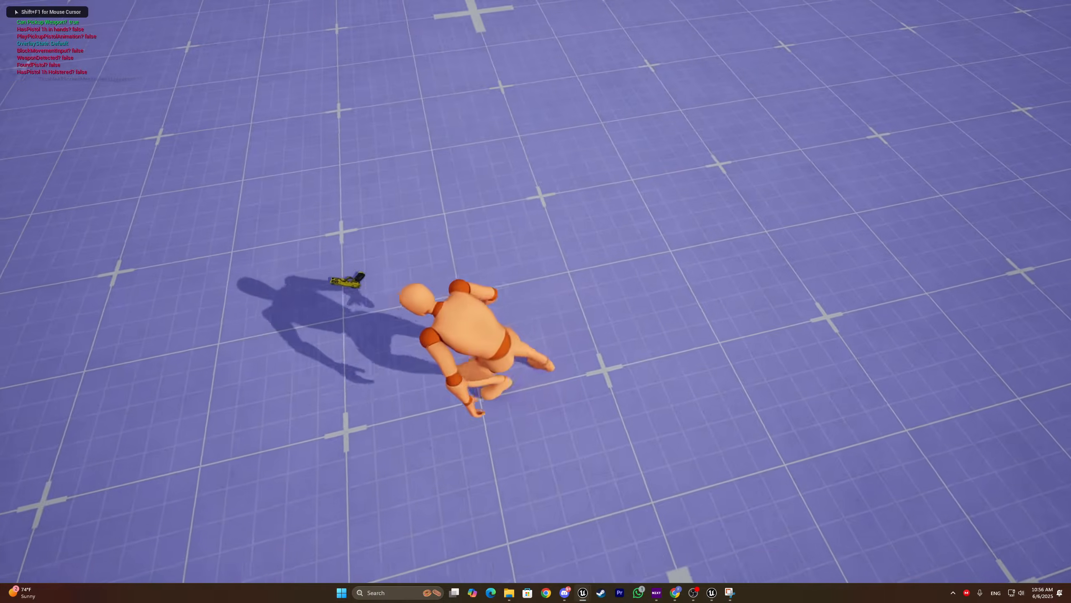
pyautogui.press('e')
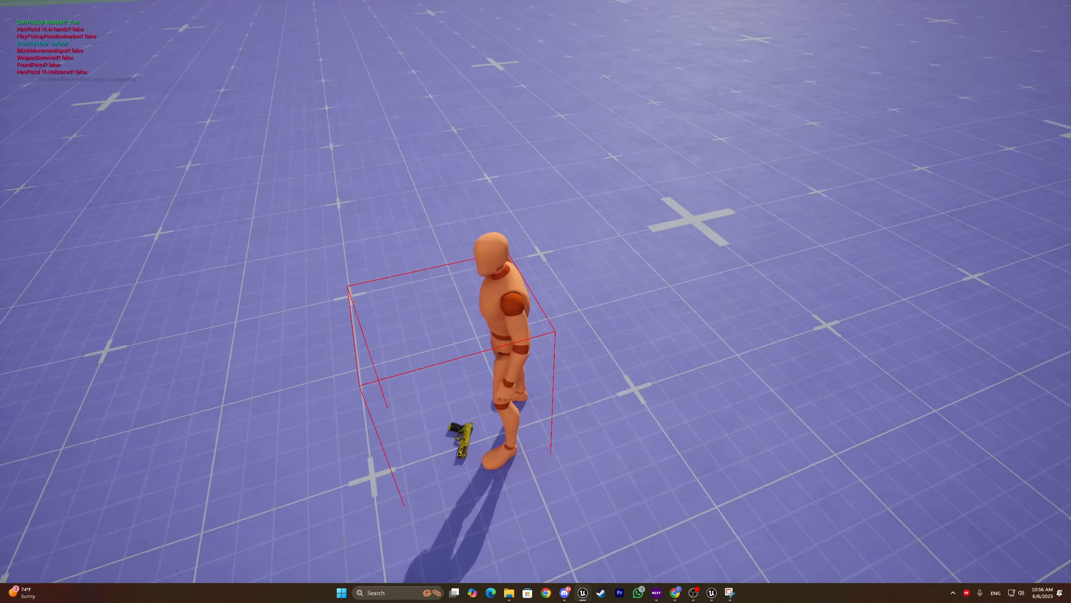
pyautogui.press('F11')
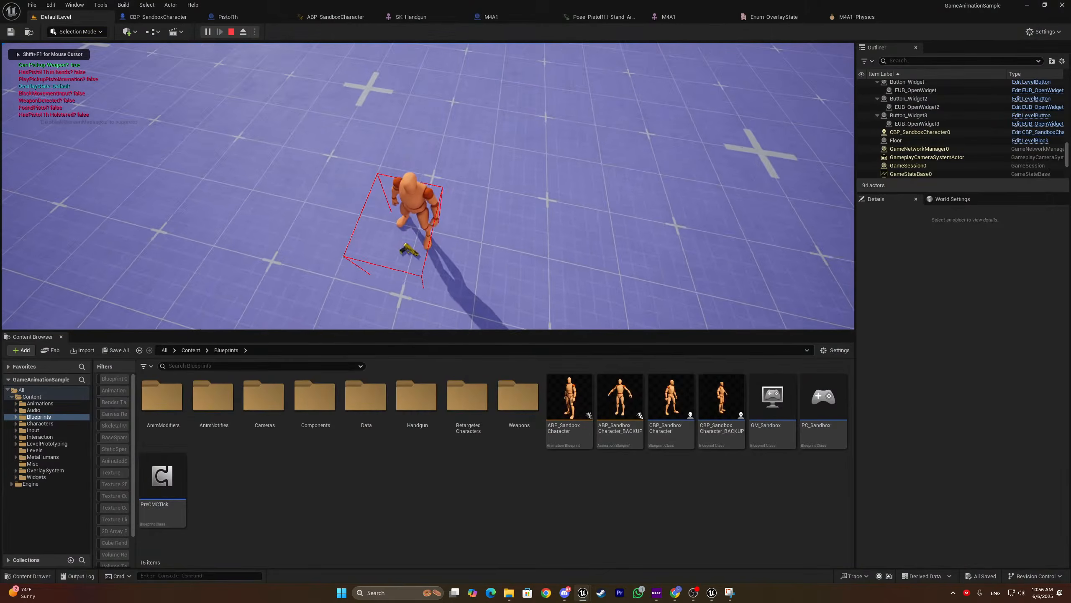
pyautogui.press('Escape')
# Turn off Hidden in Game for the Box component of the Pistol1h blueprint
pyautogui.click(227, 16)
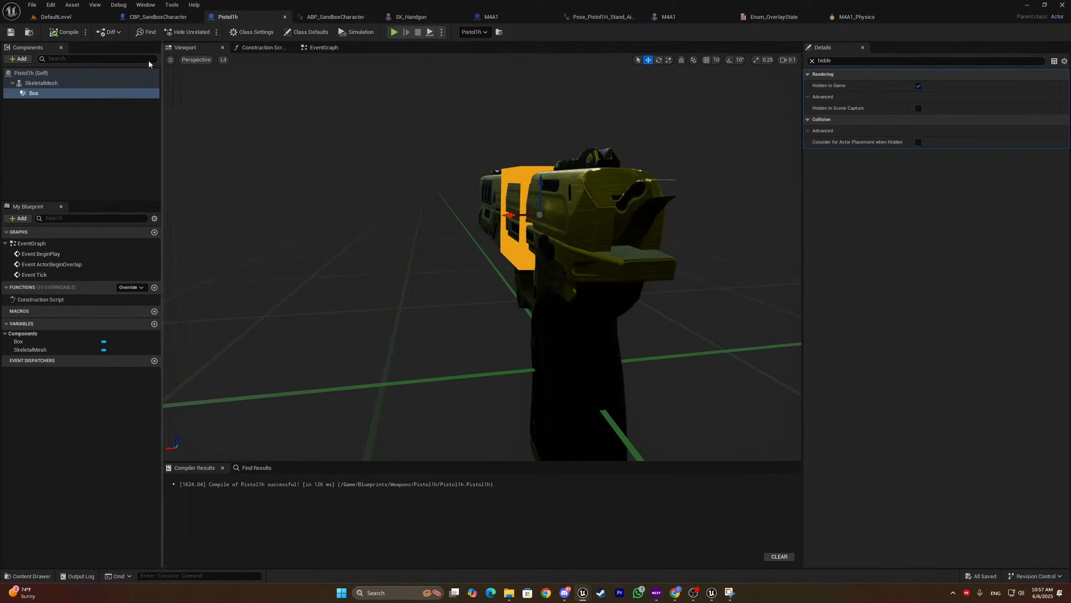
pyautogui.click(76, 92)
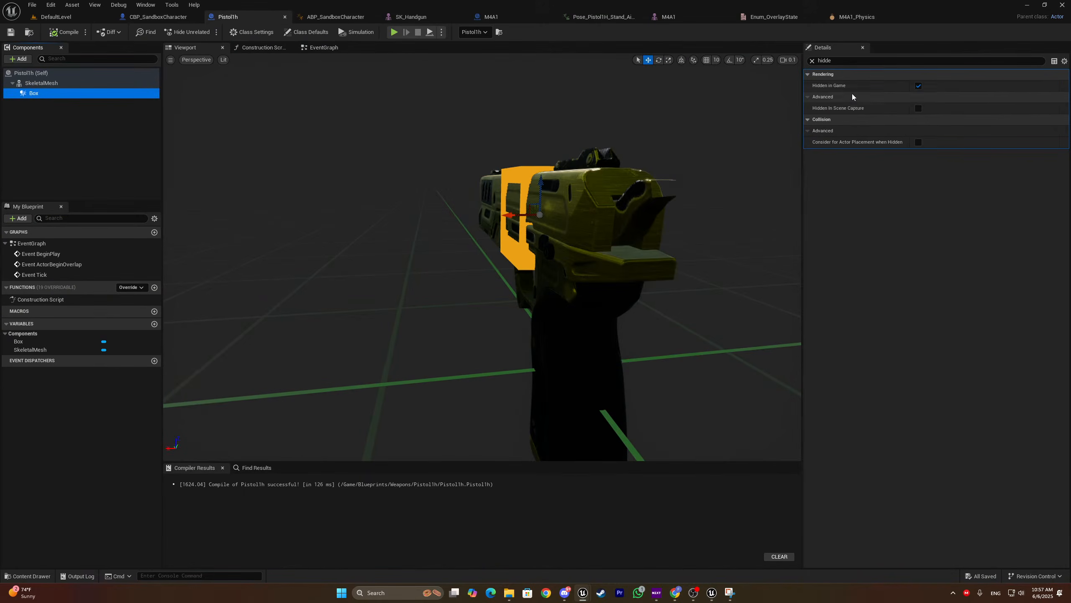
pyautogui.click(849, 62)
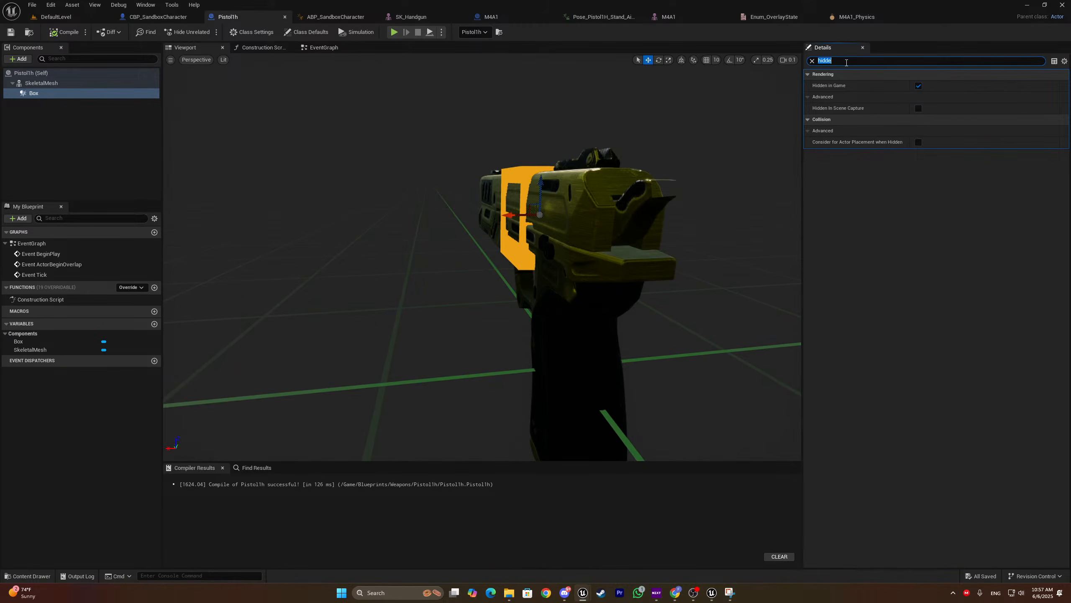
pyautogui.click(918, 86)
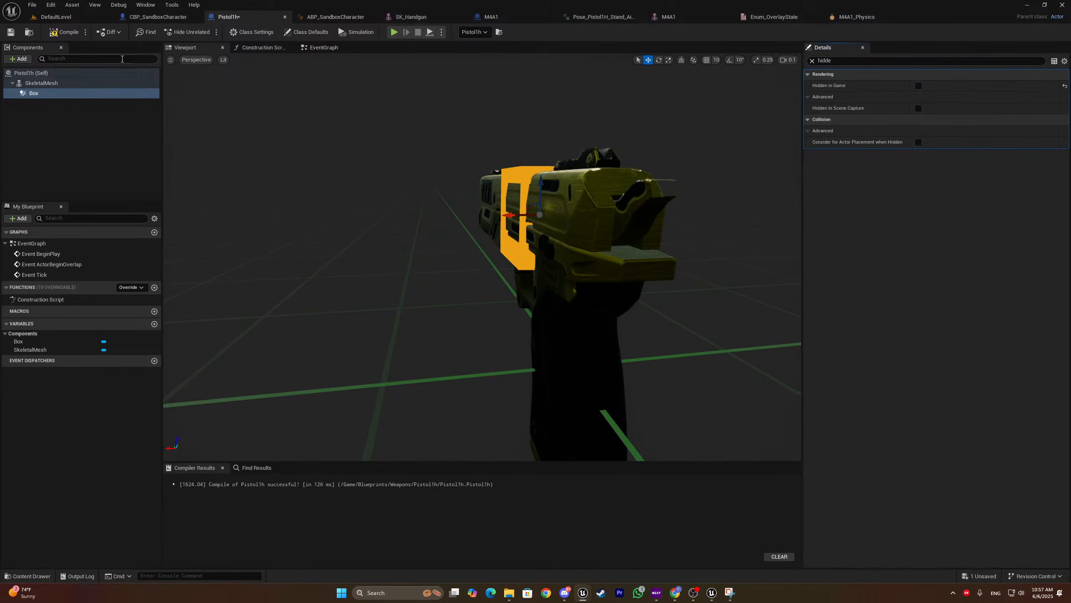
# Play DefaultLevel in full screen, pick up the pistol and move the character around with it
pyautogui.click(57, 16)
pyautogui.hotkey('alt', 'p')
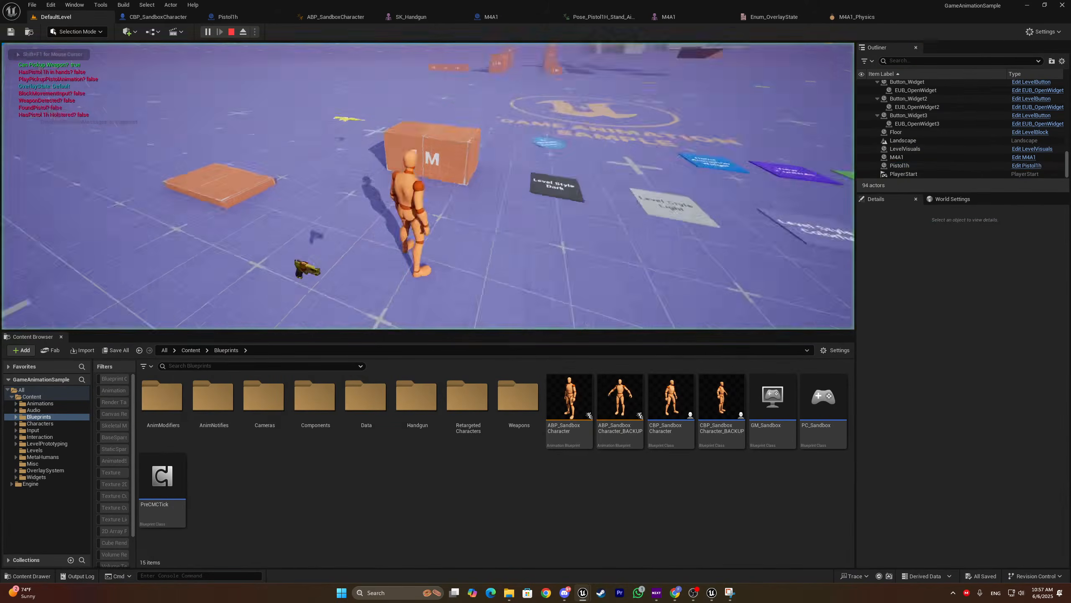
pyautogui.press('F11')
pyautogui.press('a')
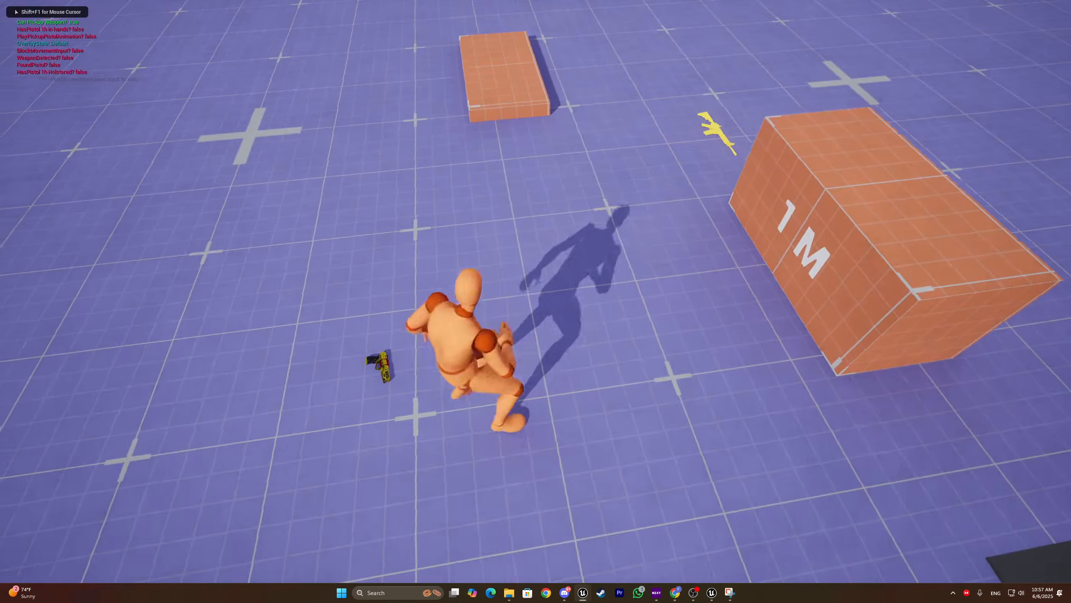
pyautogui.press('e')
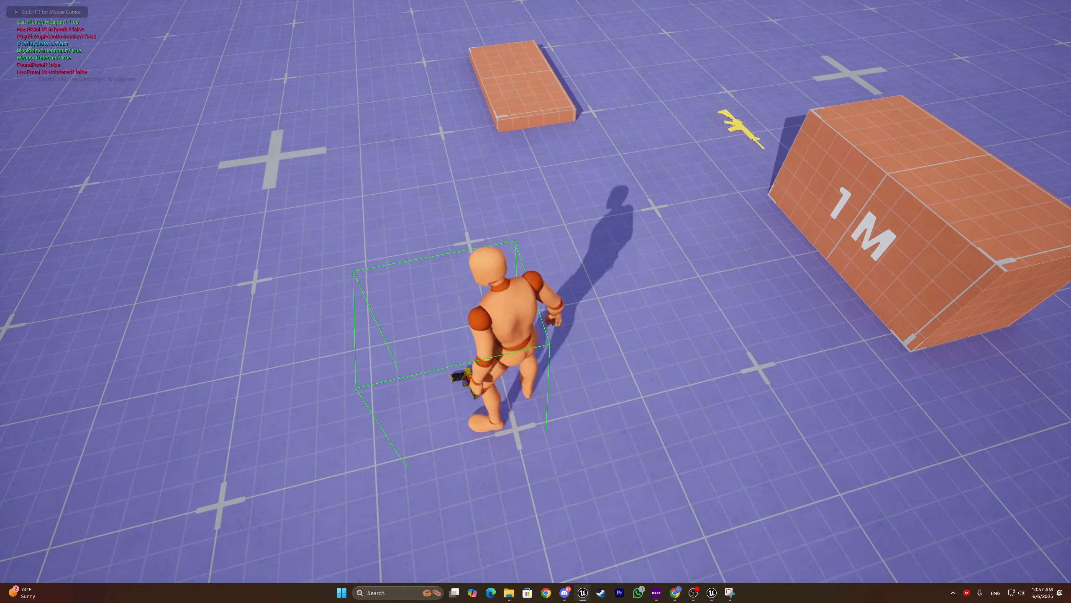
pyautogui.press('s')
pyautogui.press('a')
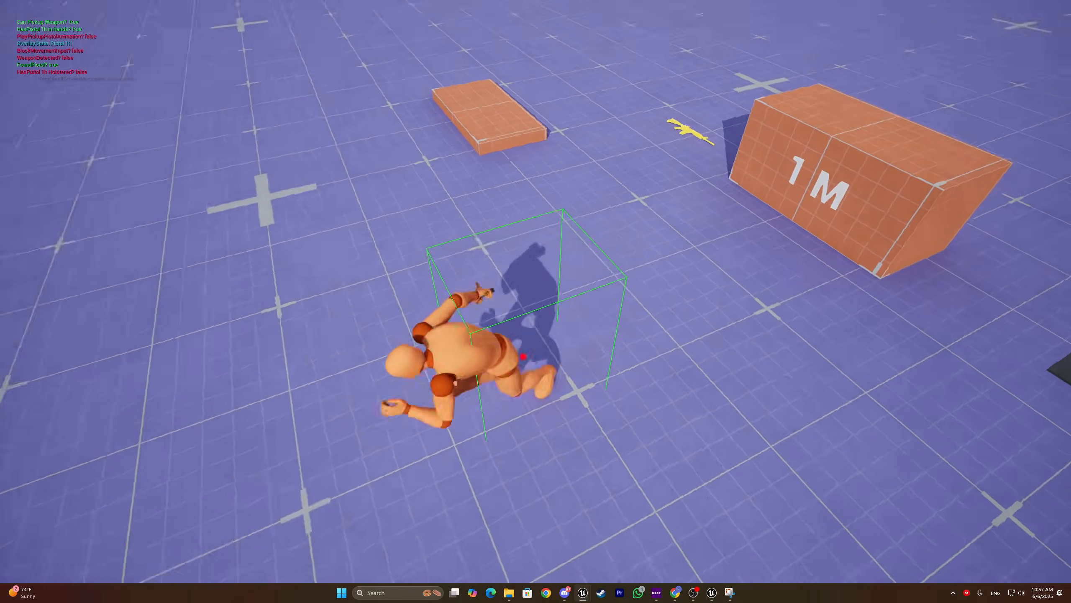
# Drop the pistol in the running game and try to pick it up again where it lies
pyautogui.press('1')
pyautogui.press('g')
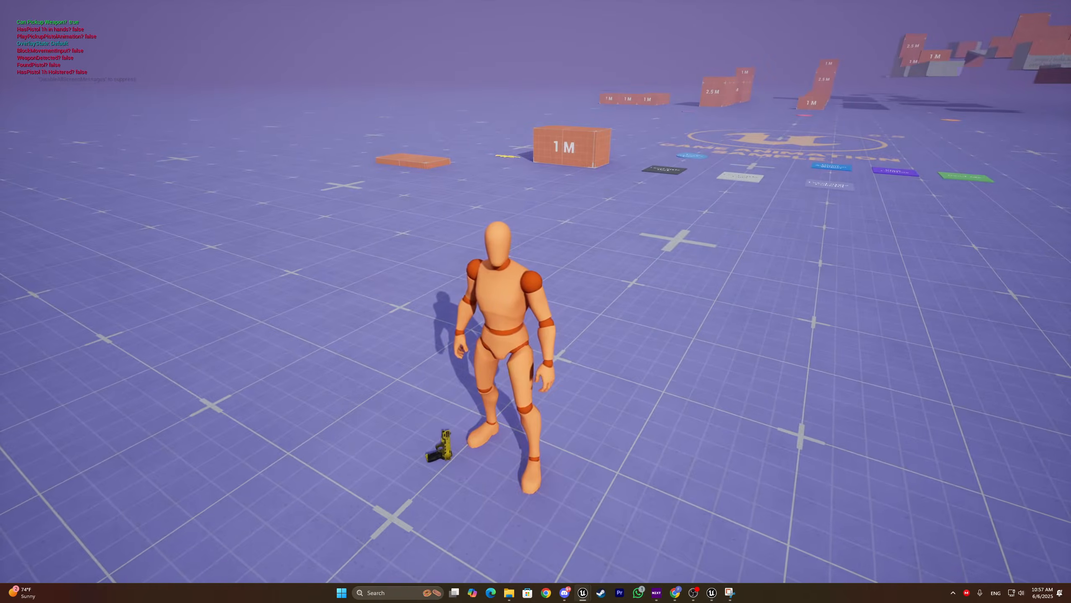
pyautogui.press('s')
pyautogui.press('e')
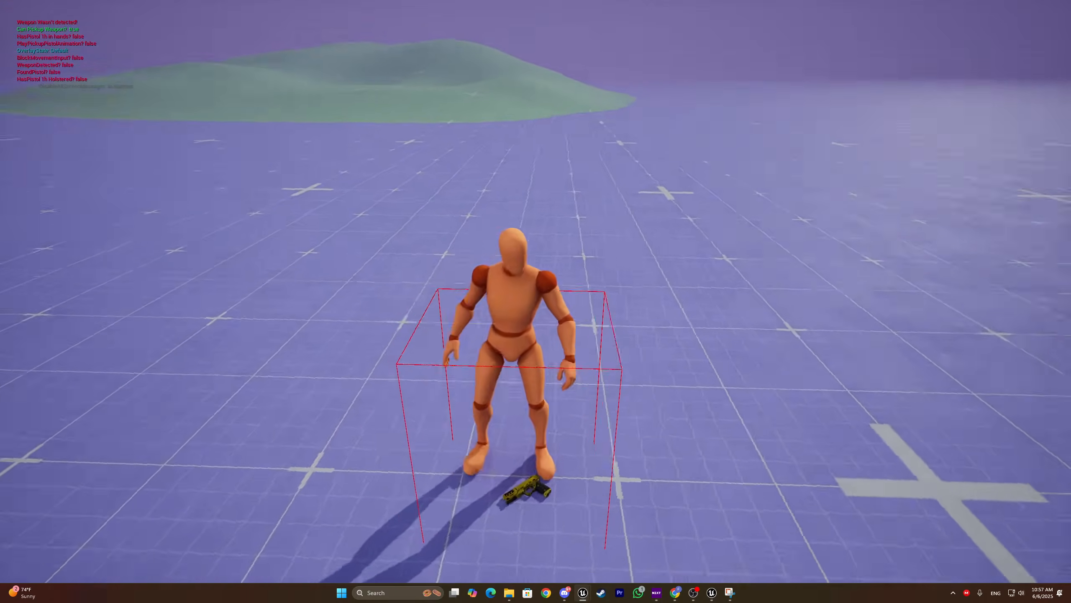
# Inspect the character and the dropped pistol in wireframe view, and end the play session
pyautogui.press('F1')
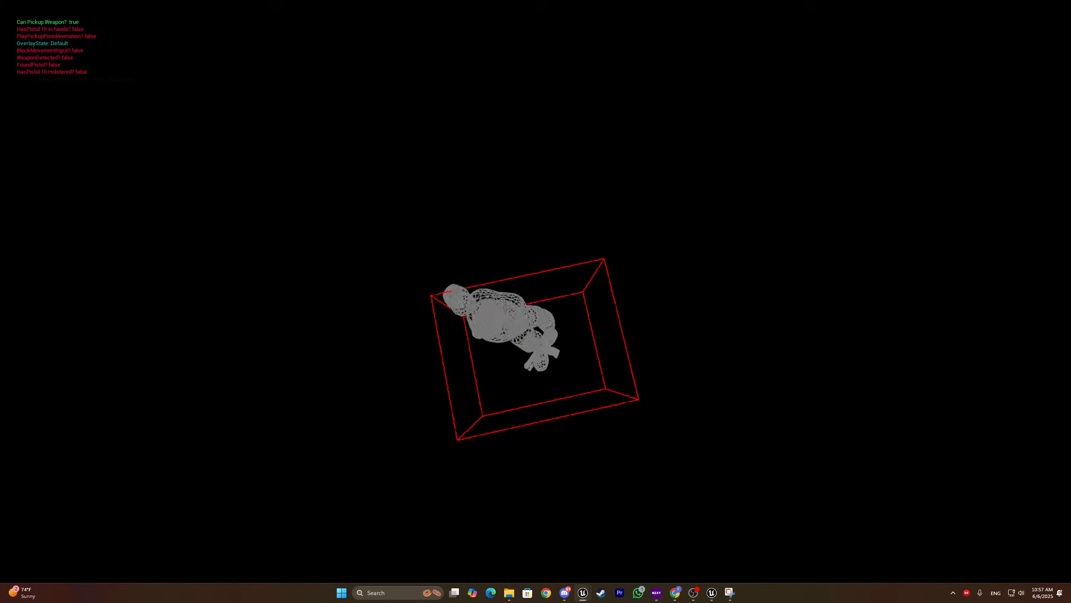
pyautogui.press('s')
pyautogui.press('w')
pyautogui.press('Escape')
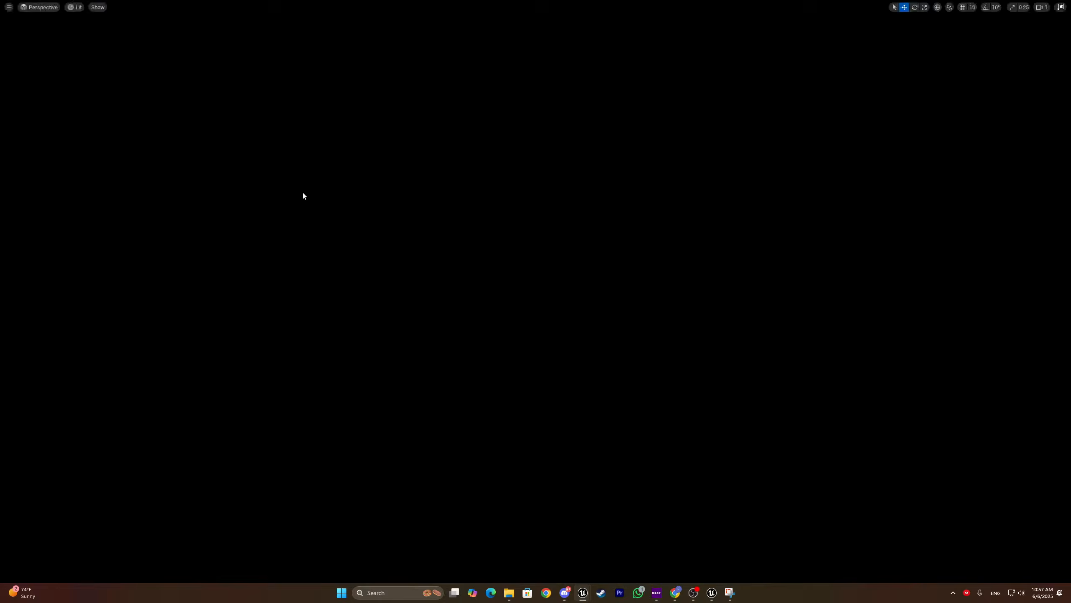
# Open the Pistol1h event graph and place a reference to the Box component above the Not used code comment
pyautogui.click(162, 15)
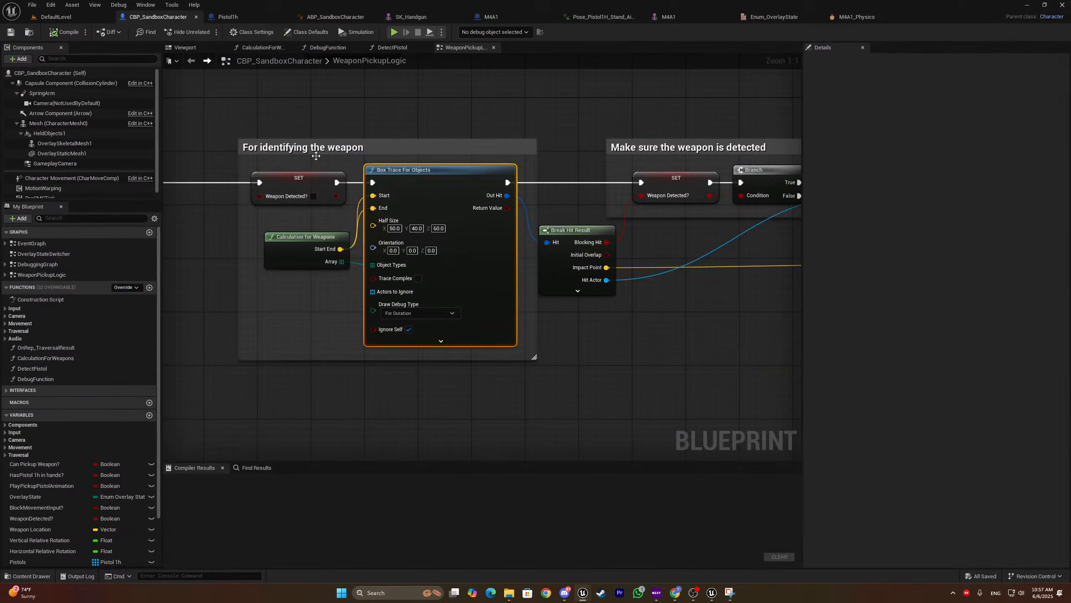
pyautogui.click(228, 16)
pyautogui.click(324, 47)
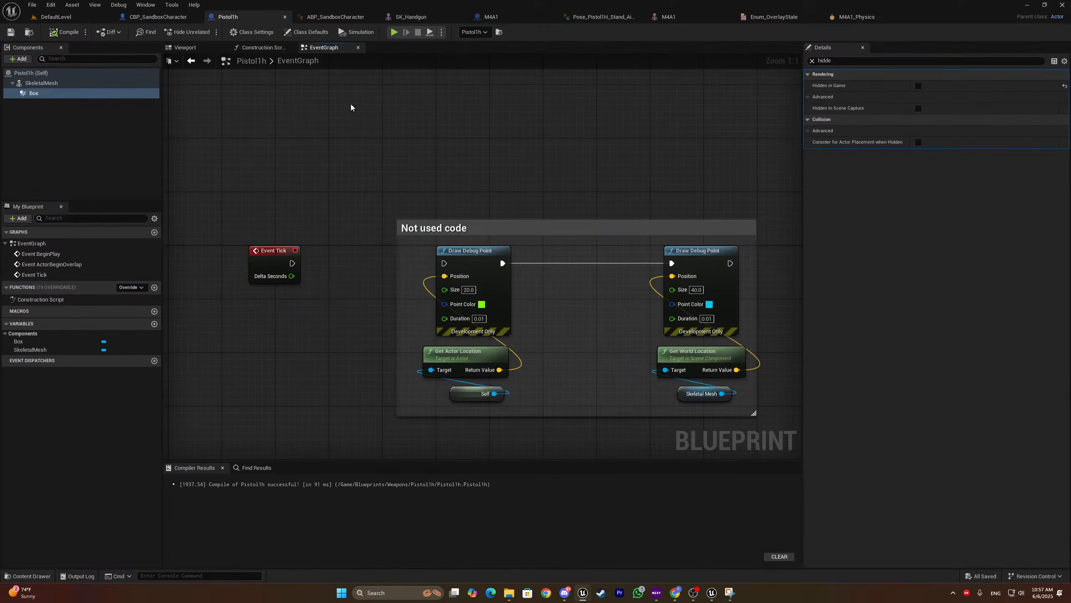
pyautogui.scroll(-2, 454, 227)
pyautogui.scroll(2, 333, 220)
pyautogui.scroll(-2, 658, 222)
pyautogui.moveTo(692, 227); pyautogui.dragTo(564, 225, button='right')
pyautogui.scroll(2, 437, 214)
pyautogui.moveTo(439, 211); pyautogui.dragTo(325, 214, button='right')
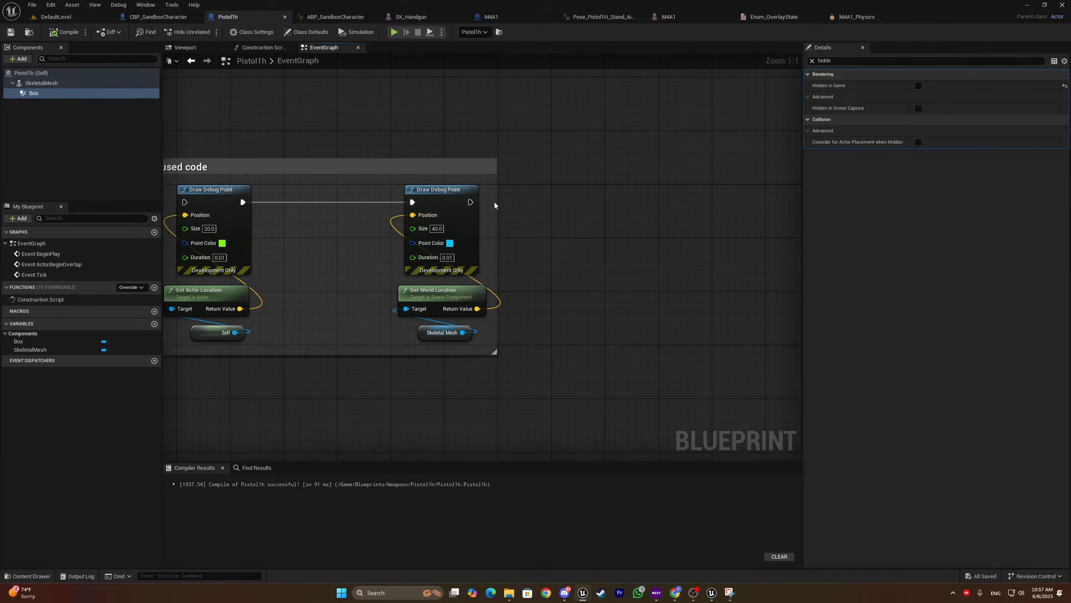
pyautogui.moveTo(471, 202); pyautogui.dragTo(569, 205)
pyautogui.write('prio')
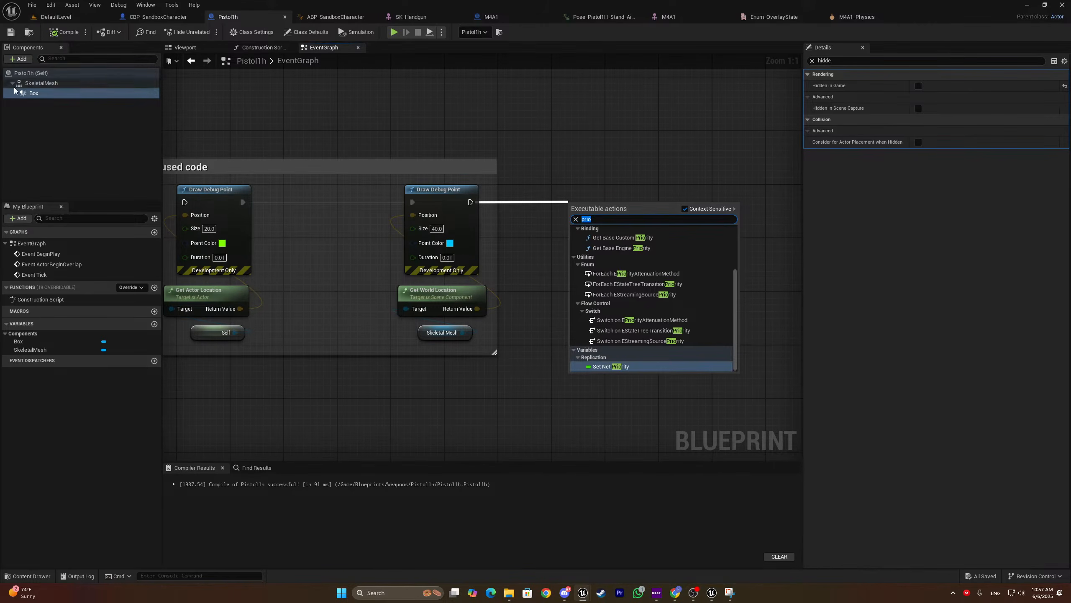
pyautogui.moveTo(19, 90); pyautogui.dragTo(403, 116)
# Delete the second Draw Debug Point node together with its Get World Location and Skeletal Mesh nodes
pyautogui.moveTo(482, 203); pyautogui.dragTo(508, 226, button='right')
pyautogui.click(492, 221)
pyautogui.scroll(-2, 366, 296)
pyautogui.moveTo(366, 296); pyautogui.dragTo(447, 289, button='right')
pyautogui.scroll(2, 407, 325)
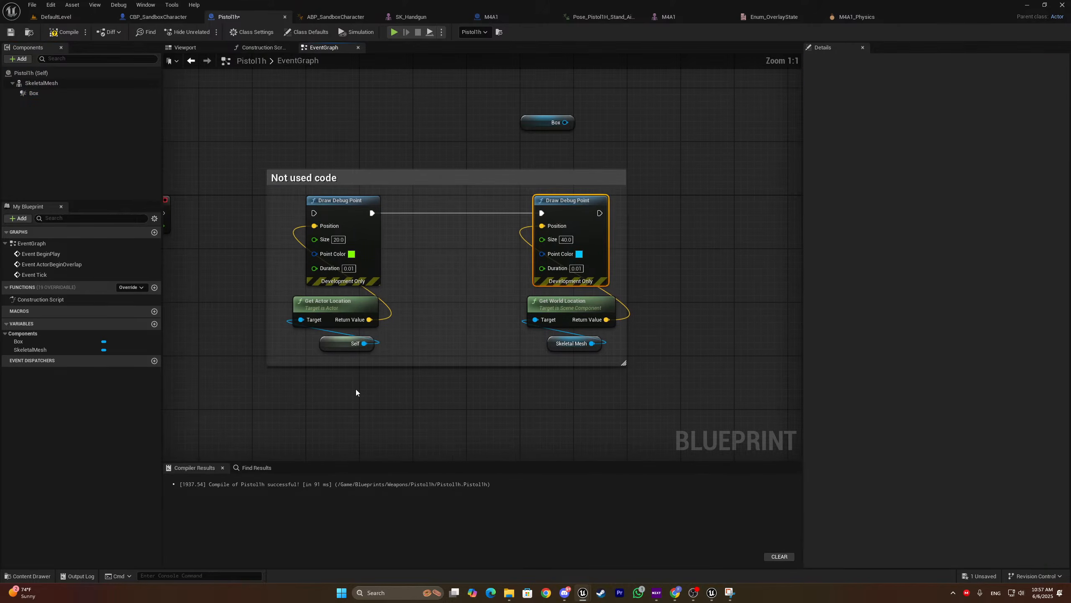
pyautogui.press('Delete')
pyautogui.moveTo(577, 321); pyautogui.dragTo(544, 249)
pyautogui.press('Delete')
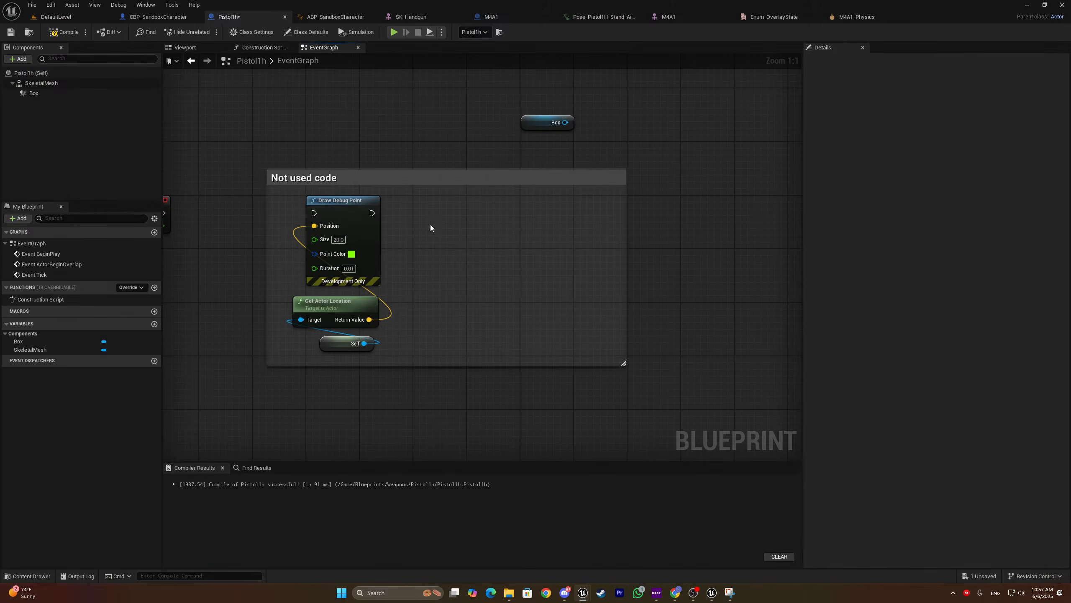
# Add a Print String node after the remaining Draw Debug Point and align it within the comment box
pyautogui.moveTo(373, 216); pyautogui.dragTo(447, 216)
pyautogui.write('pritnn')
pyautogui.hotkey('ctrl', 'a')
pyautogui.write('print')
pyautogui.press('Return')
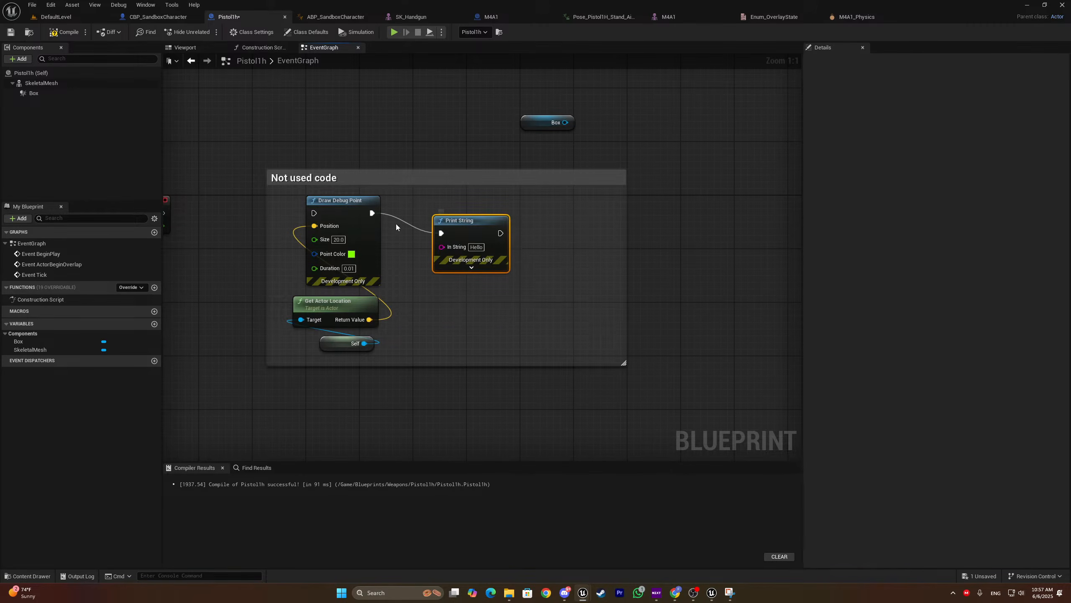
pyautogui.moveTo(464, 220); pyautogui.dragTo(517, 207)
# Replace the Get Actor Location input of Draw Debug Point's Position with the Box component's Get World Location
pyautogui.moveTo(559, 122); pyautogui.dragTo(298, 347)
pyautogui.write('get world location')
pyautogui.press('Return')
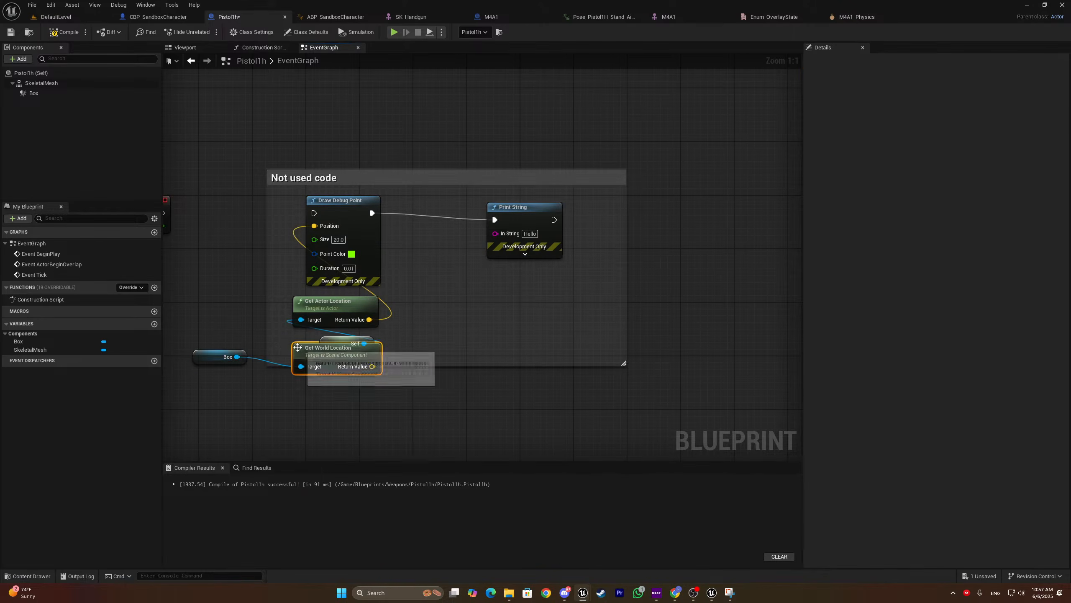
pyautogui.click(337, 306)
pyautogui.press('Delete')
pyautogui.moveTo(366, 362)
pyautogui.mouseDown()
pyautogui.moveTo(335, 250)
pyautogui.moveTo(344, 335)
pyautogui.moveTo(314, 225)
pyautogui.mouseUp()
# Print the Box's world location through the Print String node and set the node's Key to 10
pyautogui.moveTo(352, 340)
pyautogui.mouseDown()
pyautogui.moveTo(522, 241)
pyautogui.moveTo(545, 197)
pyautogui.mouseUp()
pyautogui.click(544, 239)
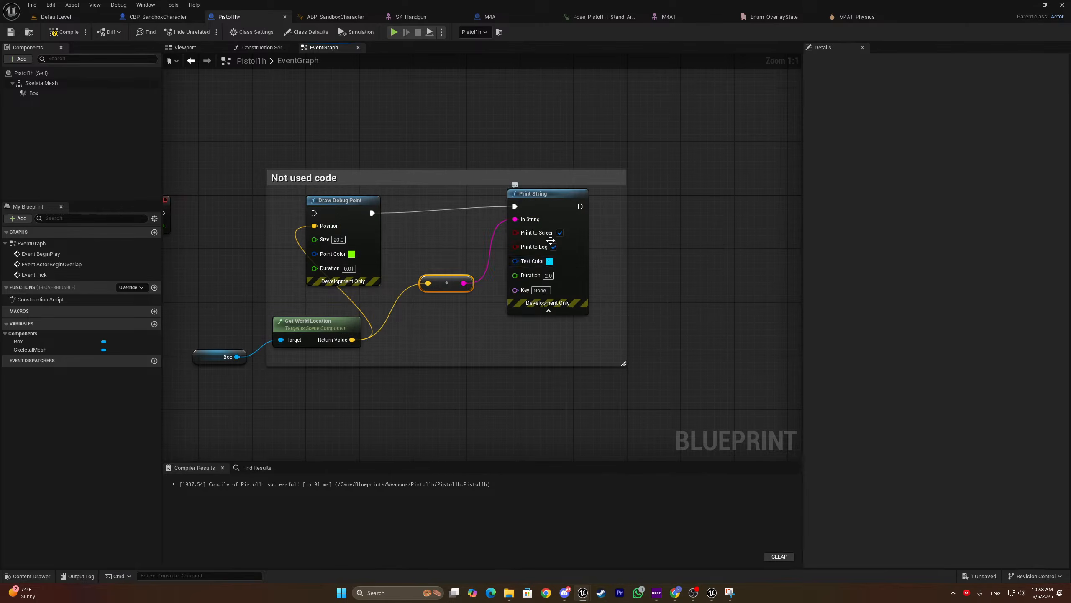
pyautogui.click(546, 290)
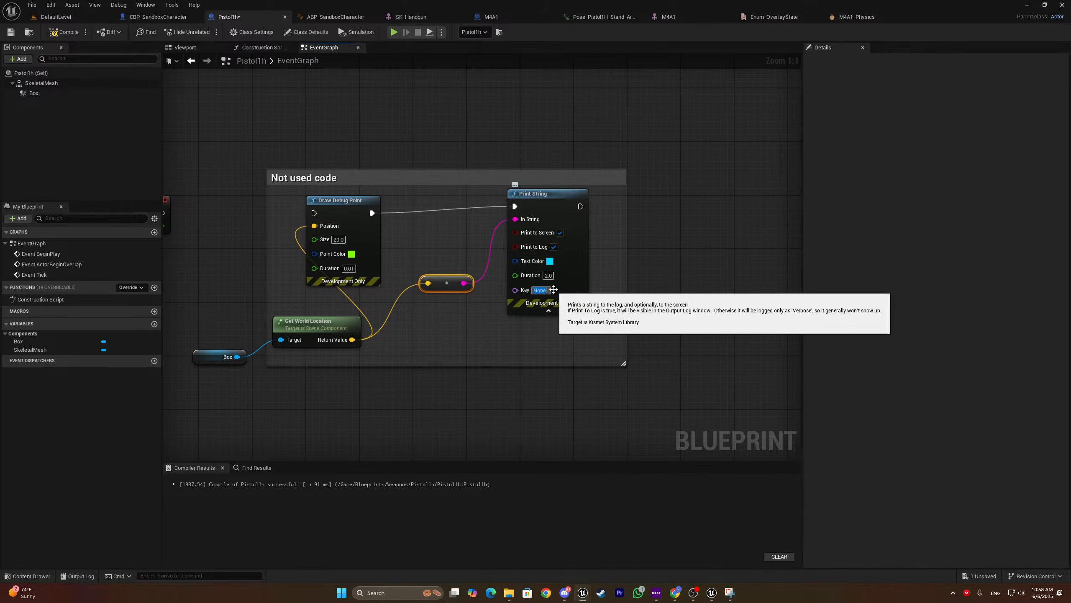
pyautogui.write('10')
pyautogui.press('Return')
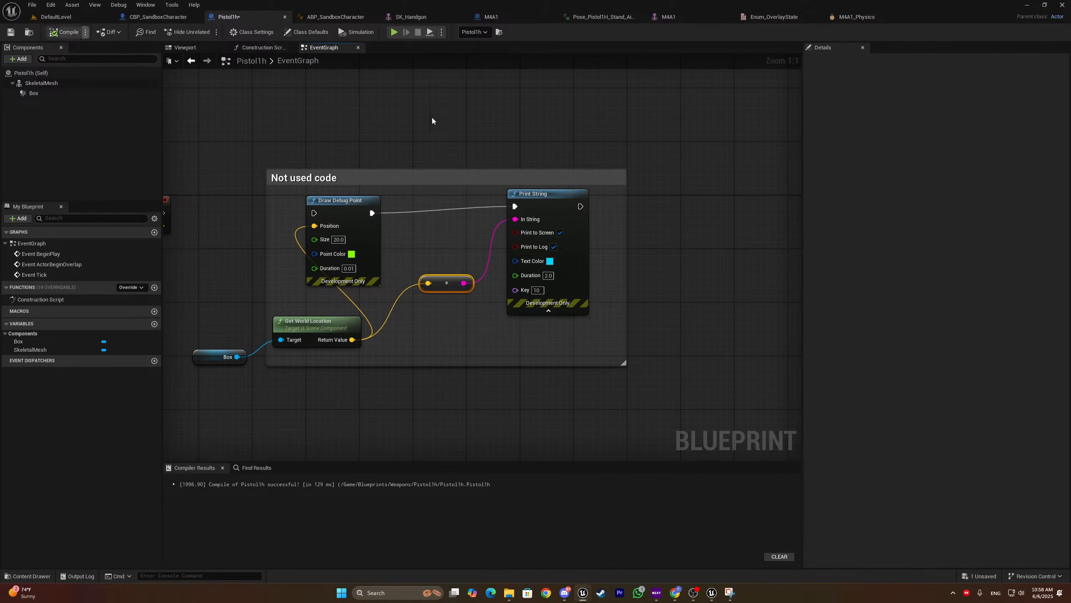
# Start and stop a quick play test, and connect Event Tick to the Draw Debug Point node
pyautogui.click(394, 33)
pyautogui.press('Escape')
pyautogui.moveTo(190, 234); pyautogui.dragTo(341, 233, button='right')
pyautogui.moveTo(313, 213); pyautogui.dragTo(465, 212)
pyautogui.moveTo(454, 173); pyautogui.dragTo(324, 155, button='right')
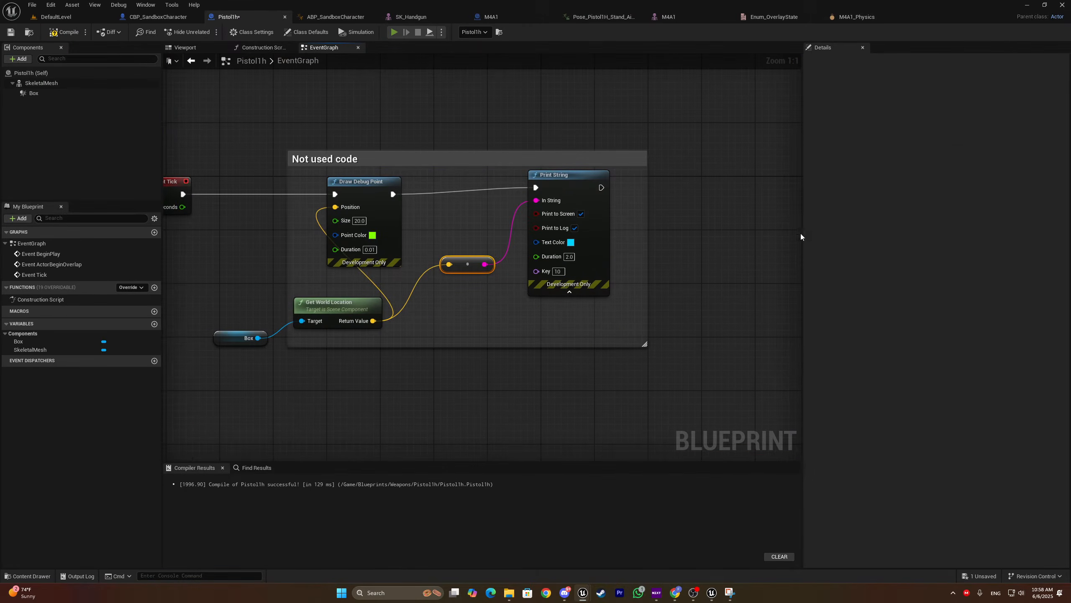
# Run a play test: pick up the pistol, carry it away from its starting spot and drop it
pyautogui.doubleClick(746, 133)
pyautogui.click(747, 133)
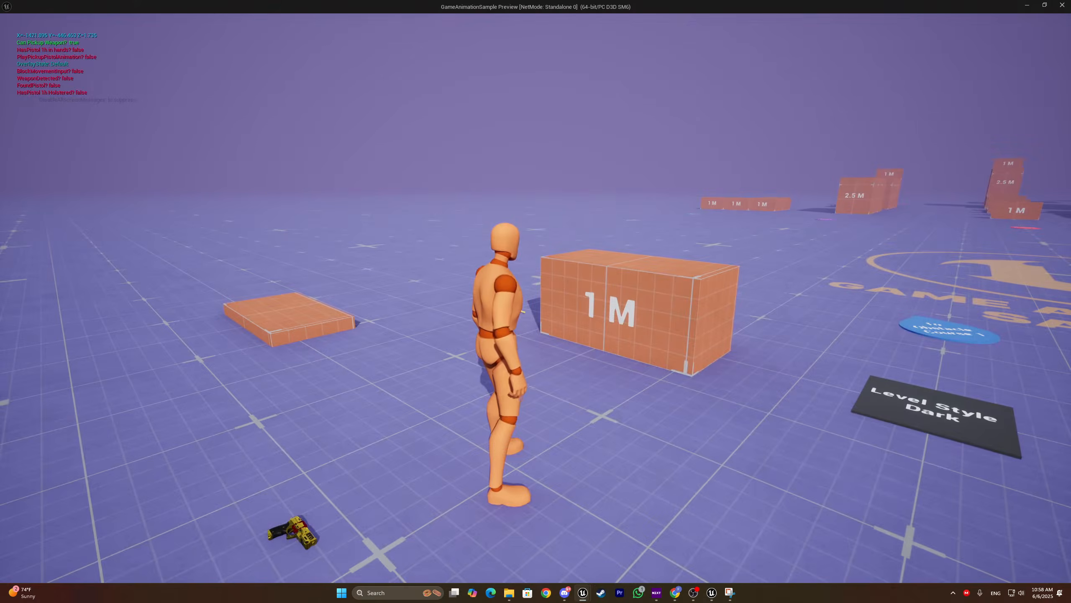
pyautogui.press('super')
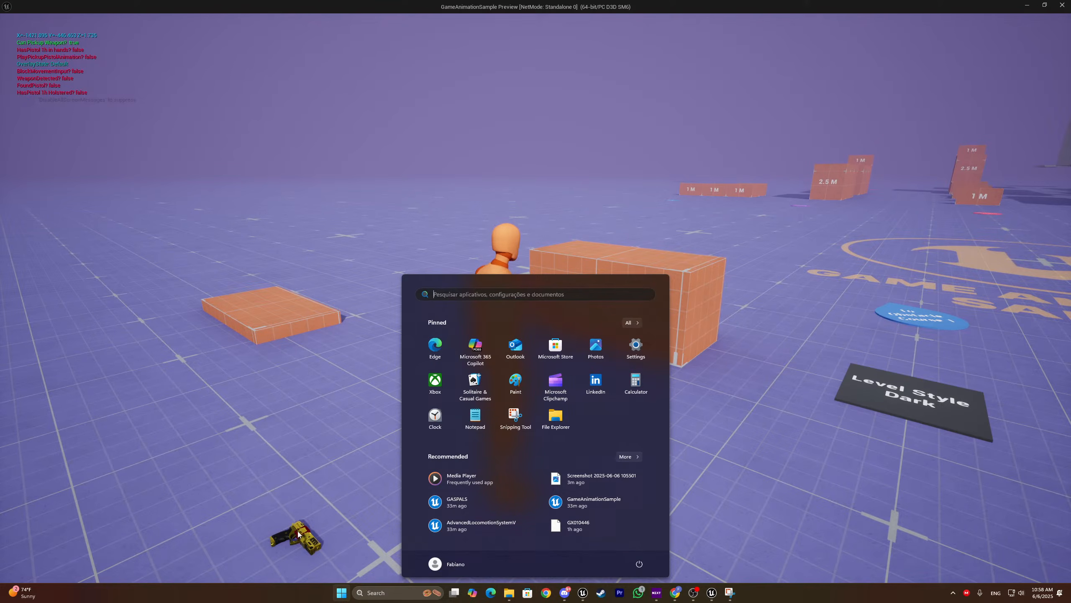
pyautogui.click(340, 333)
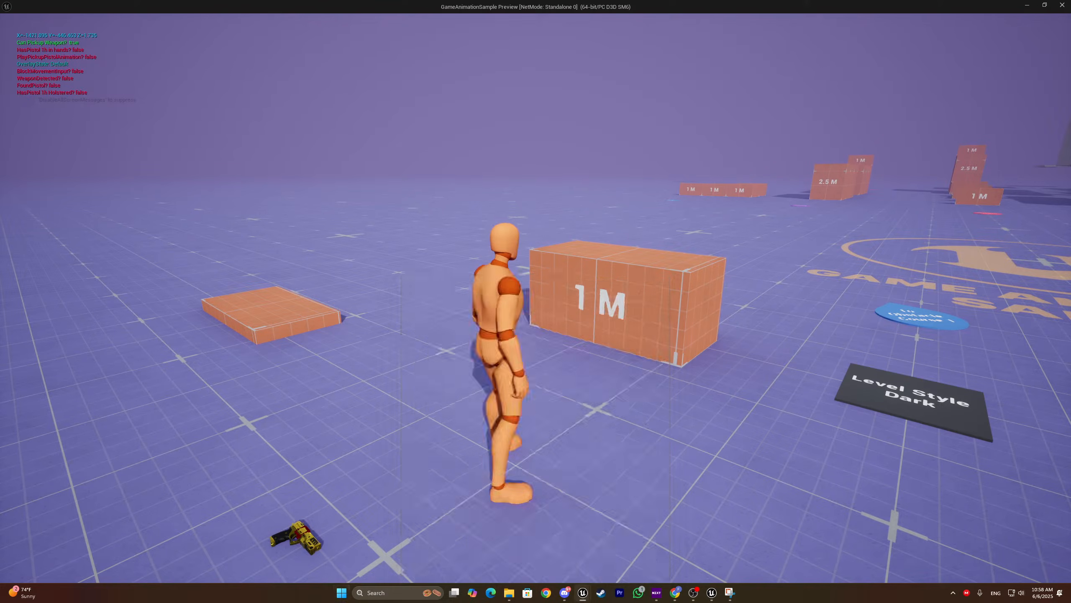
pyautogui.press('w')
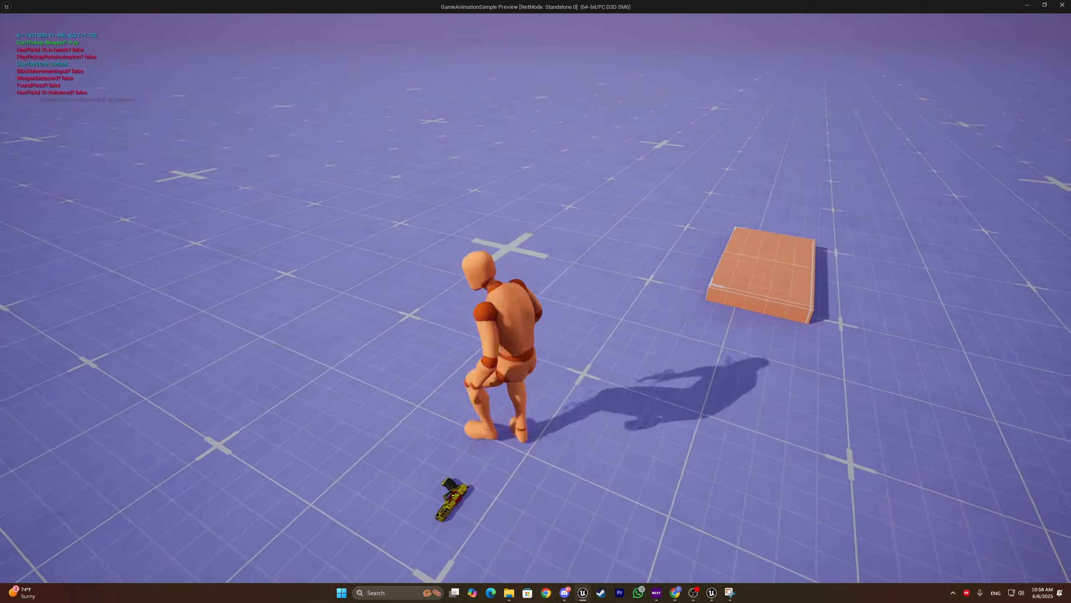
pyautogui.press('e')
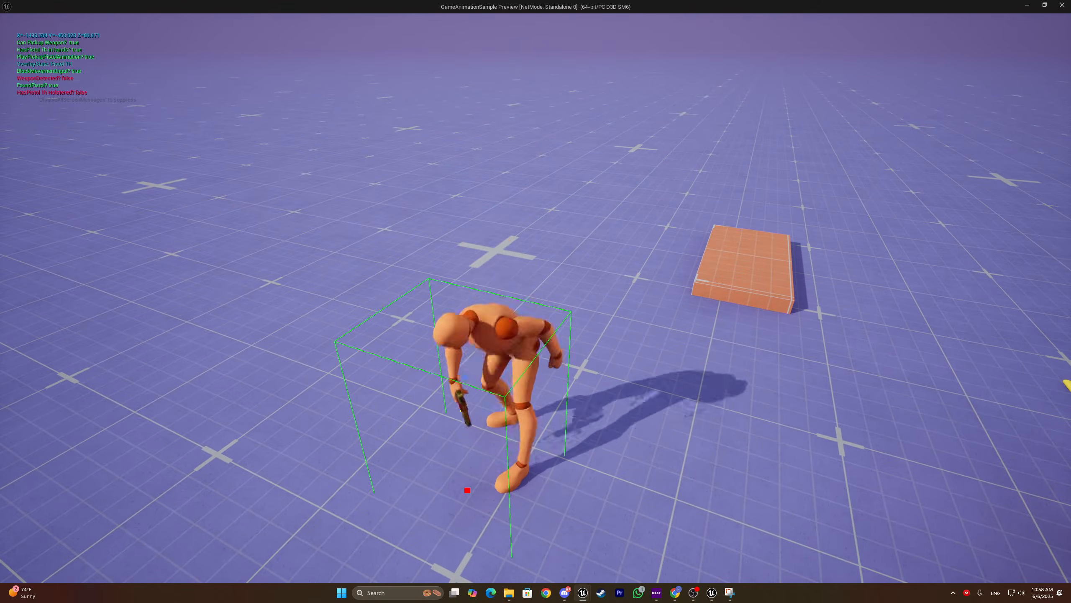
pyautogui.press('a')
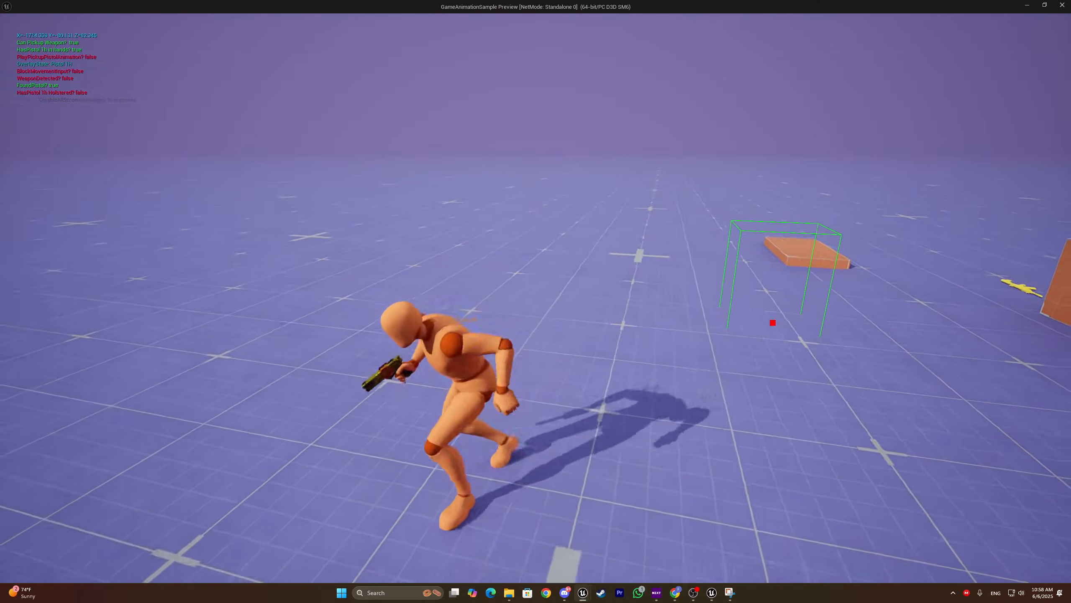
pyautogui.press('g')
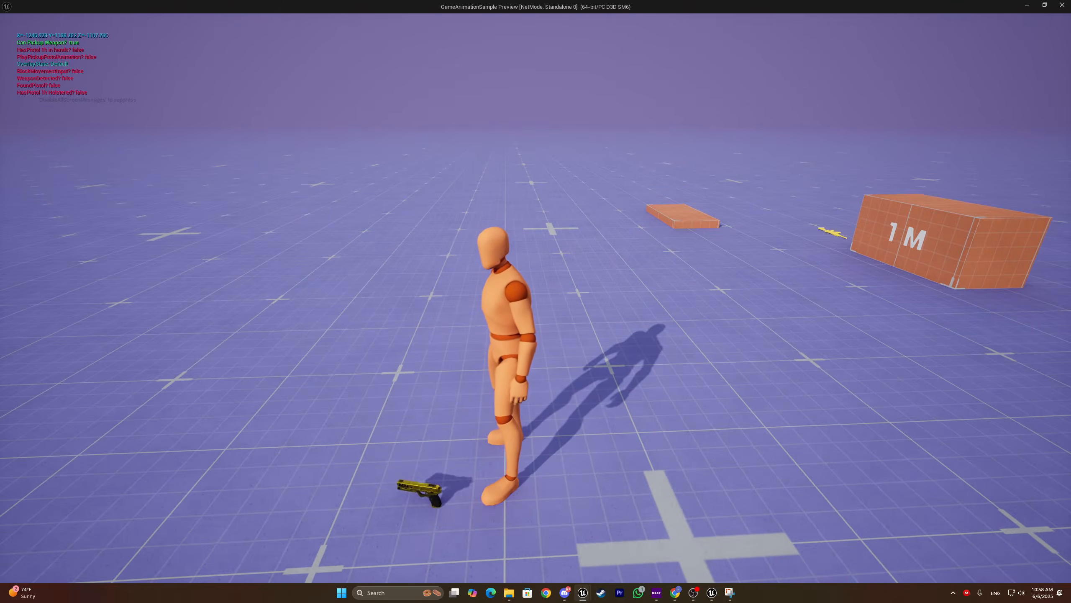
# Examine the Box's printed world location around the dropped pistol and end the play test
pyautogui.press('super')
pyautogui.press('super')
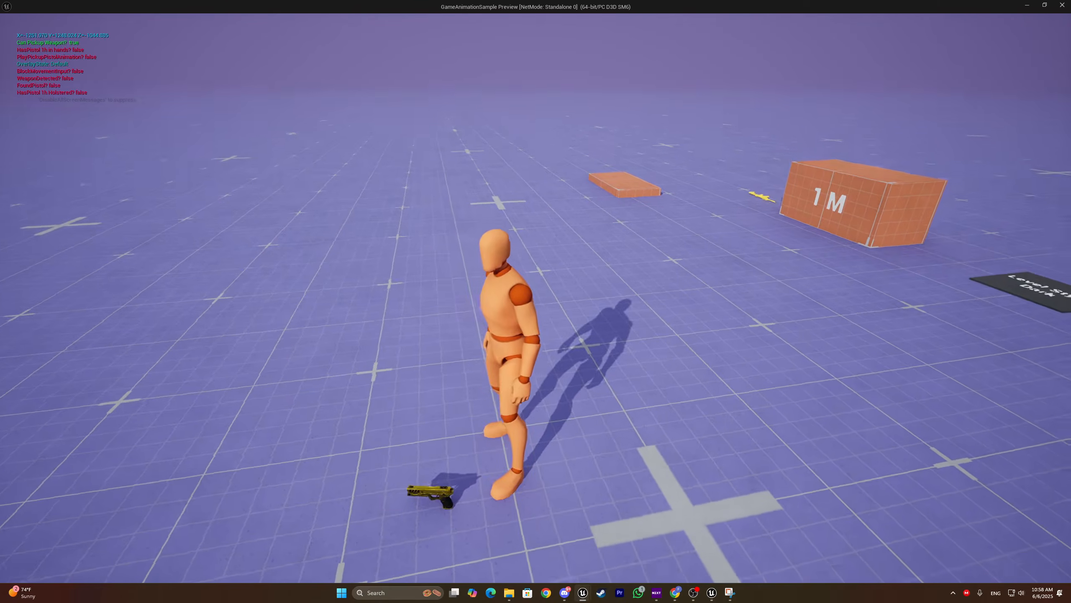
pyautogui.press('super')
pyautogui.press('super')
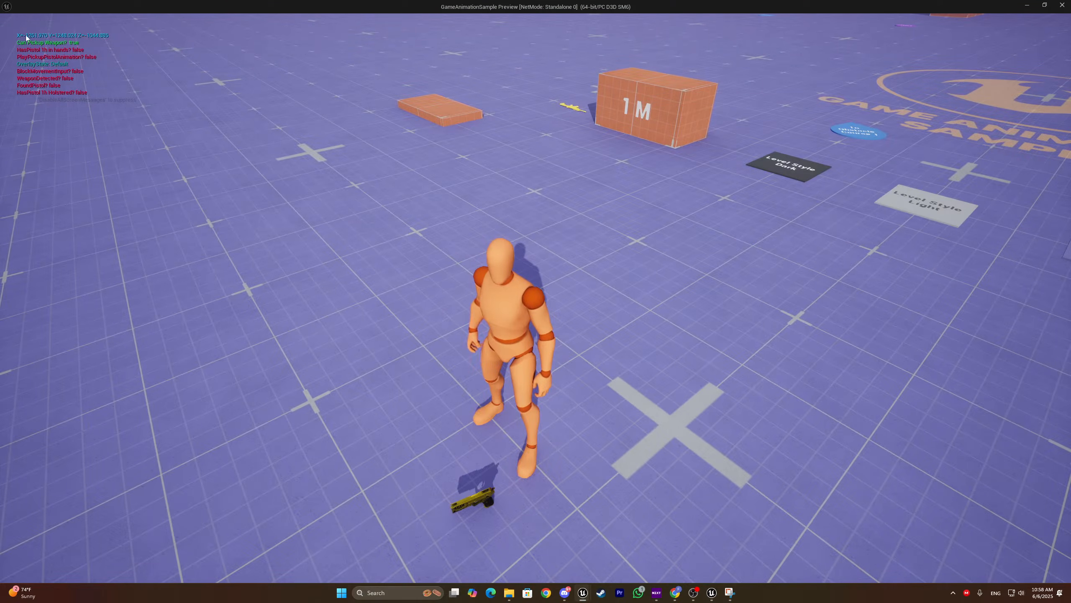
pyautogui.press('super')
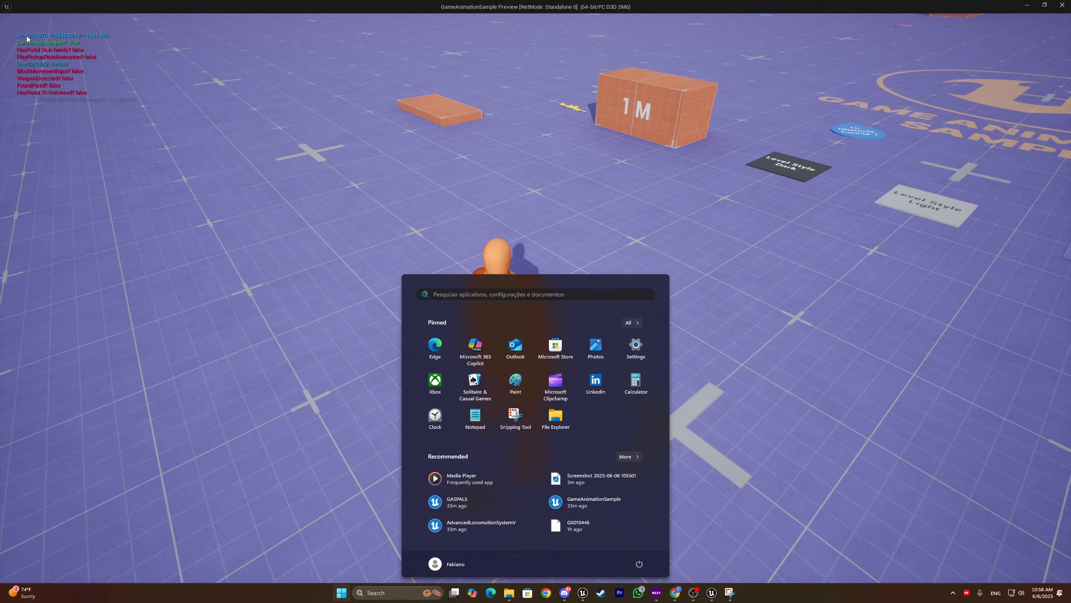
pyautogui.press('super')
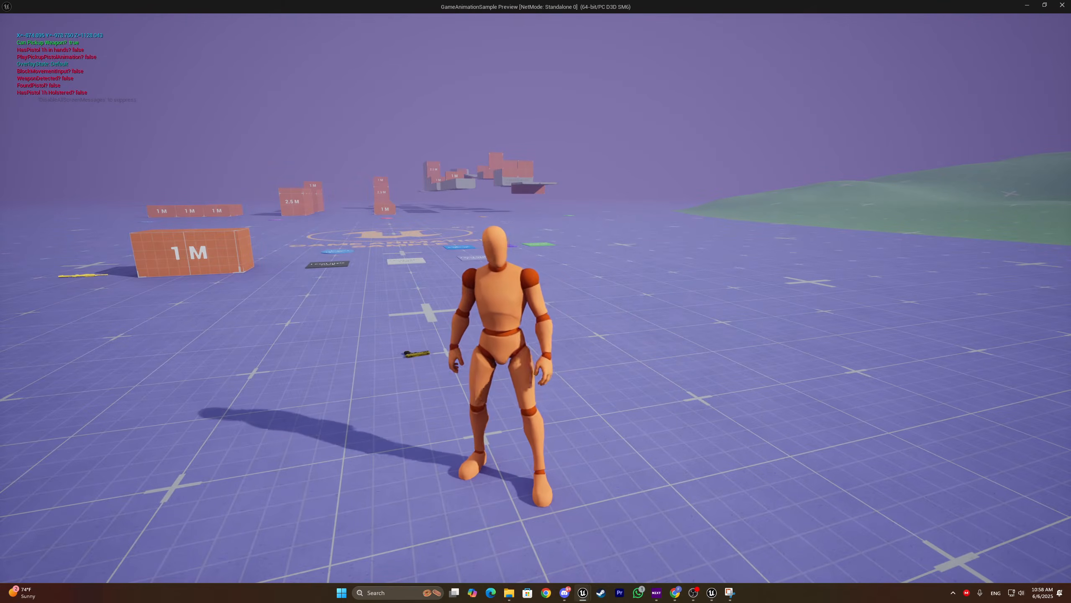
pyautogui.press('Escape')
# Move the Box and Get World Location nodes below the Not used code comment and straighten their connection
pyautogui.scroll(-4, 475, 249)
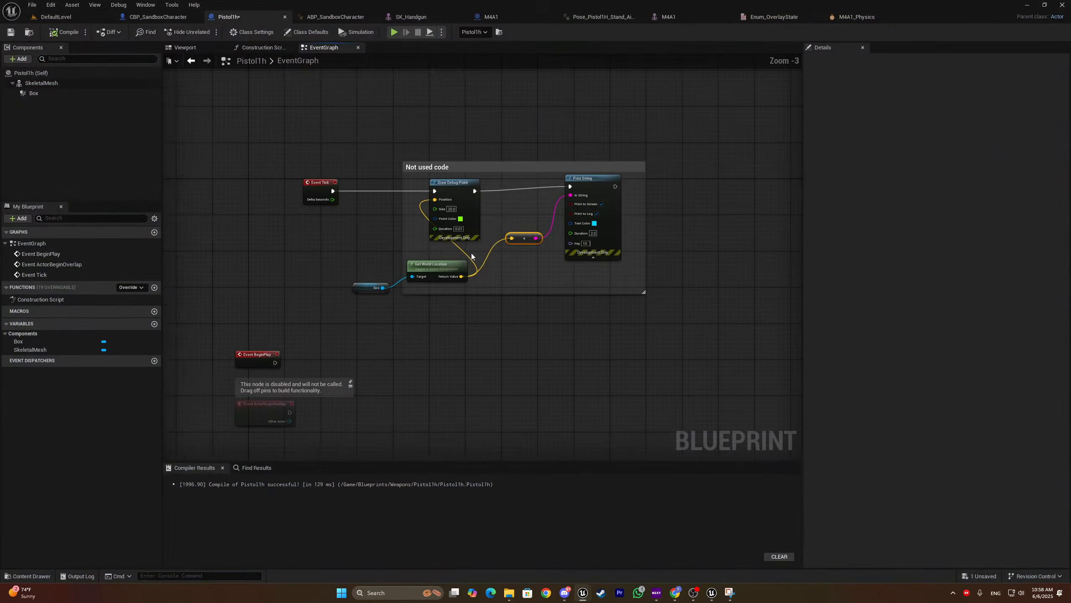
pyautogui.scroll(5, 433, 267)
pyautogui.rightClick(433, 299)
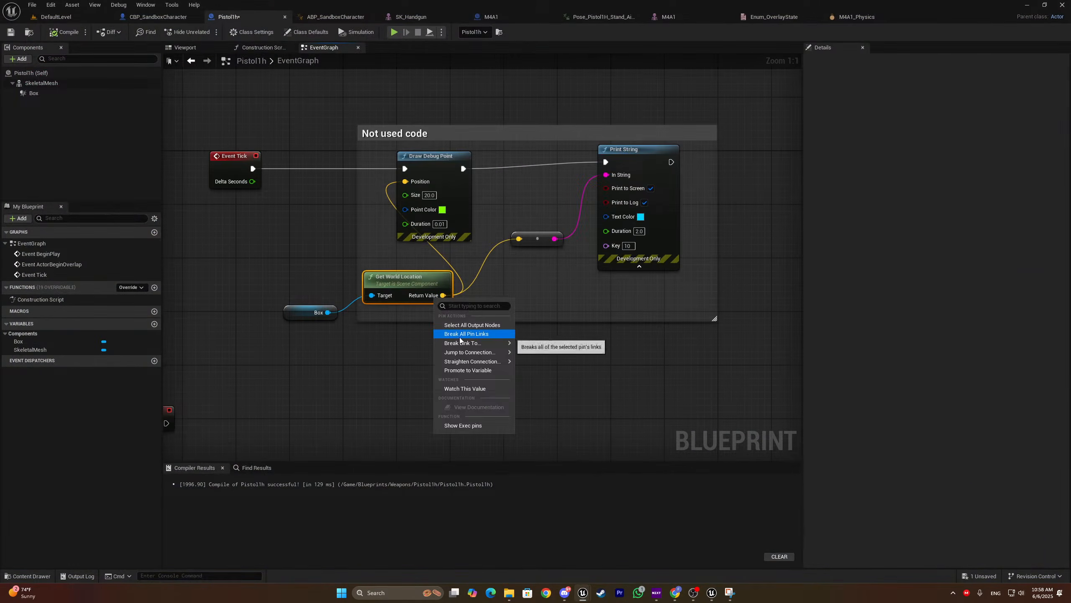
pyautogui.click(354, 357)
pyautogui.moveTo(306, 348); pyautogui.dragTo(340, 334)
pyautogui.press('q')
pyautogui.click(383, 396)
# Add a custom event with its default name below the Get World Location node in Pistol1h's event graph
pyautogui.rightClick(434, 375)
pyautogui.write('custom')
pyautogui.press('Return')
pyautogui.click(506, 392)
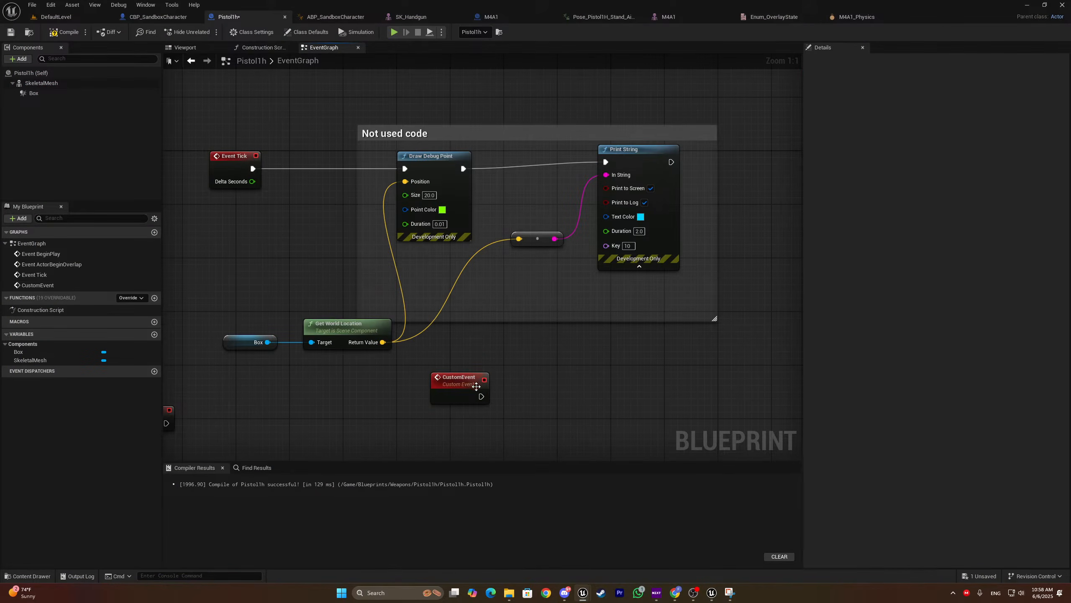
# Add a 5 keyboard event to CBP_SandboxCharacter's DebuggingGraph below the time dilation nodes and save the blueprint
pyautogui.click(159, 17)
pyautogui.doubleClick(46, 264)
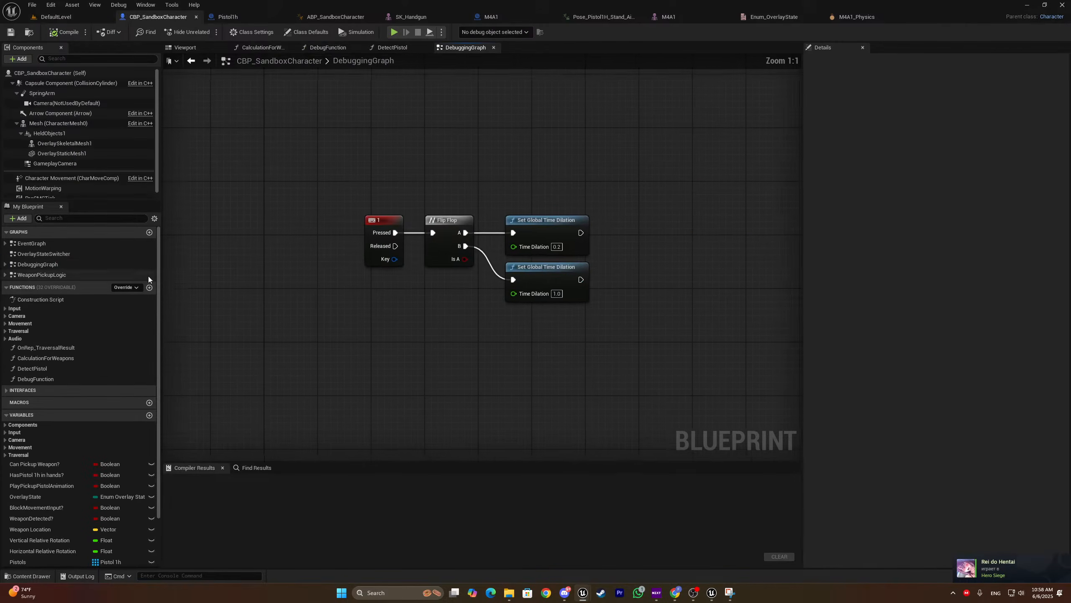
pyautogui.rightClick(390, 343)
pyautogui.write('5 ke')
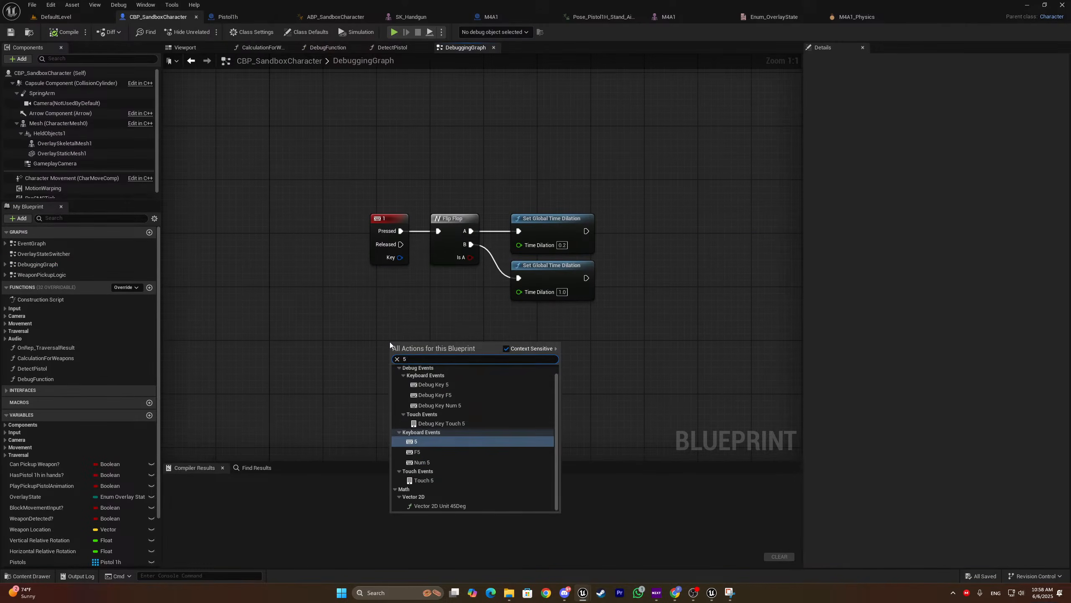
pyautogui.click(431, 451)
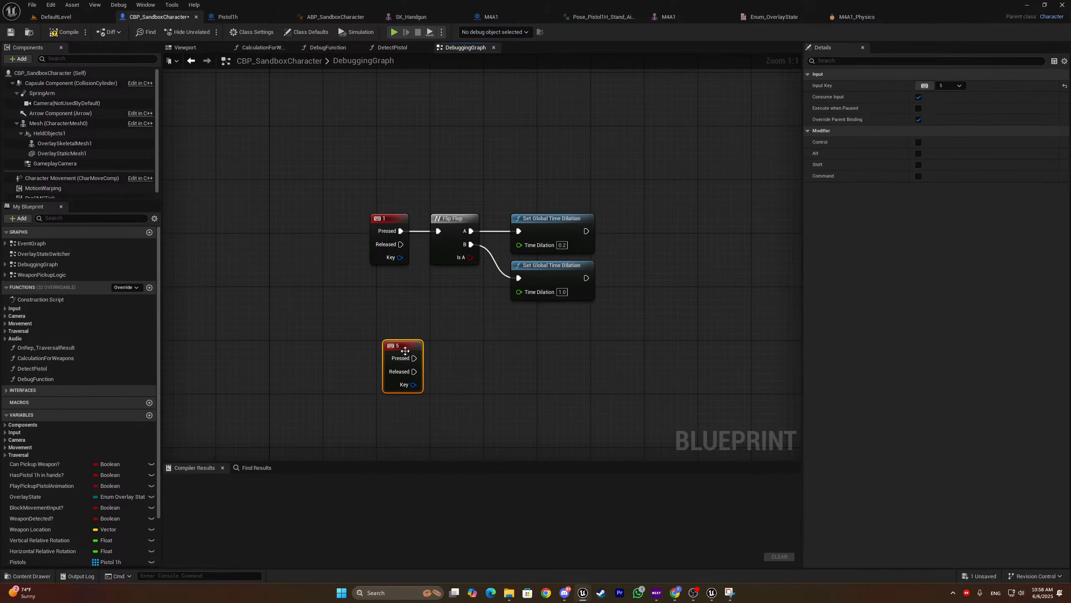
pyautogui.moveTo(408, 354); pyautogui.dragTo(408, 379)
pyautogui.hotkey('ctrl', 's')
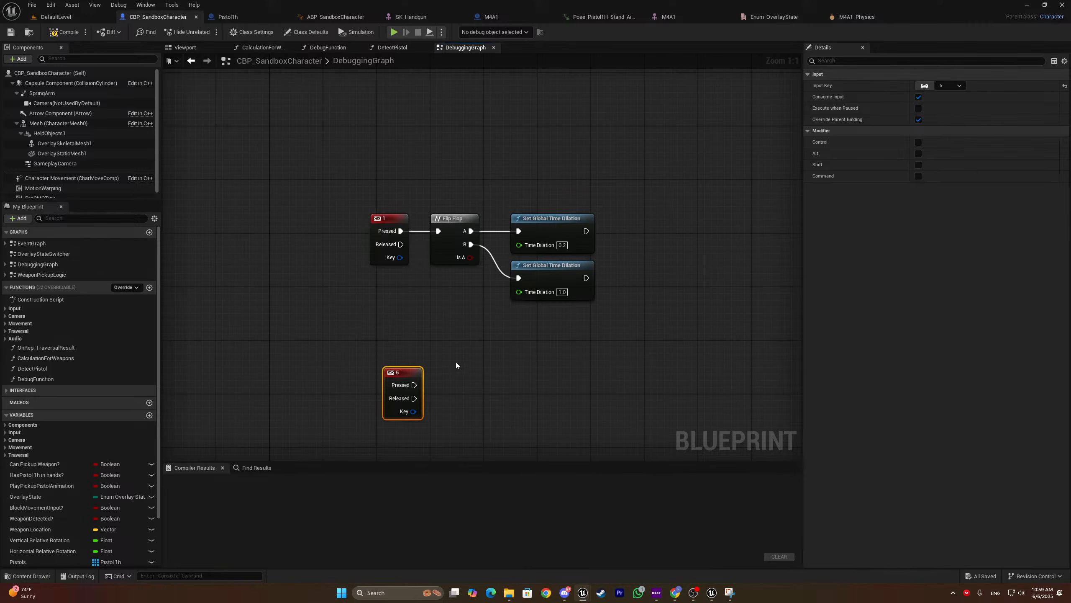
pyautogui.moveTo(456, 362); pyautogui.dragTo(474, 317, button='right')
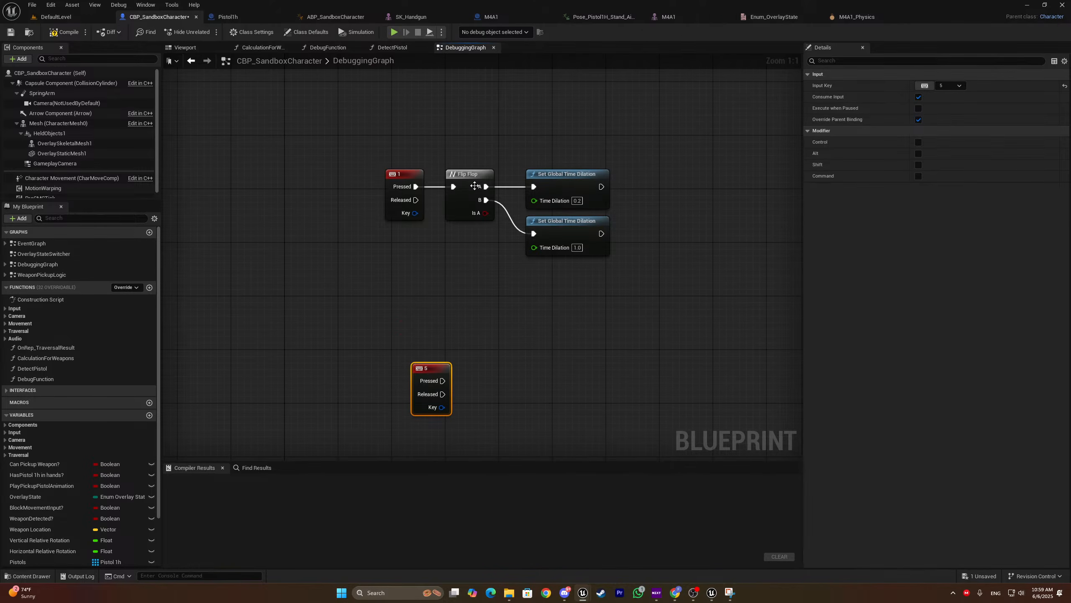
# Search the animation assets for "crouch aim pistol" and open Pose_Pistol1H_Crouch_Aim
pyautogui.click(598, 22)
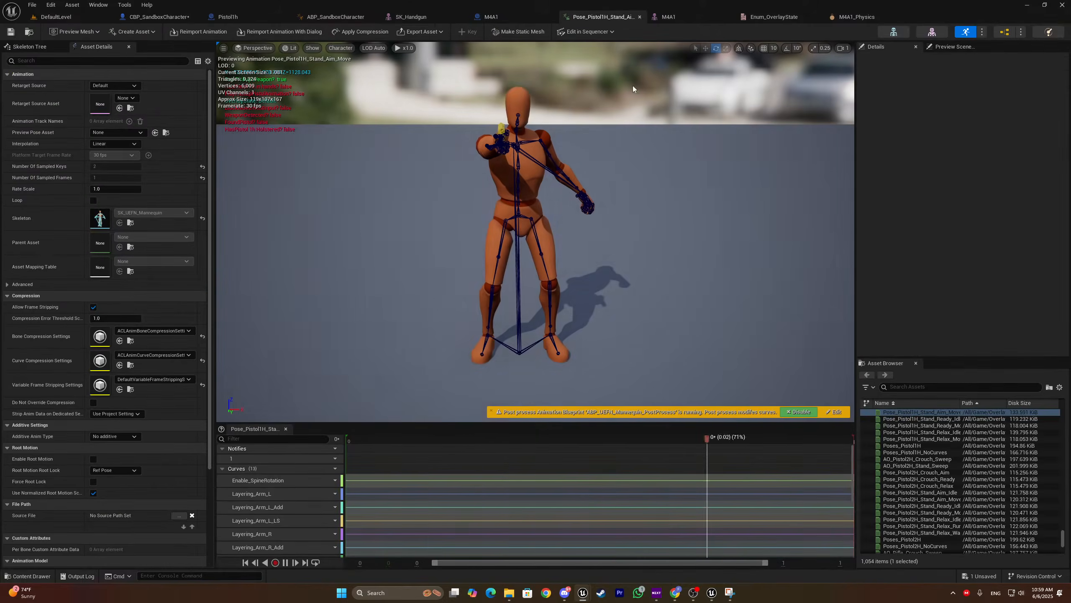
pyautogui.click(928, 387)
pyautogui.write('crouch')
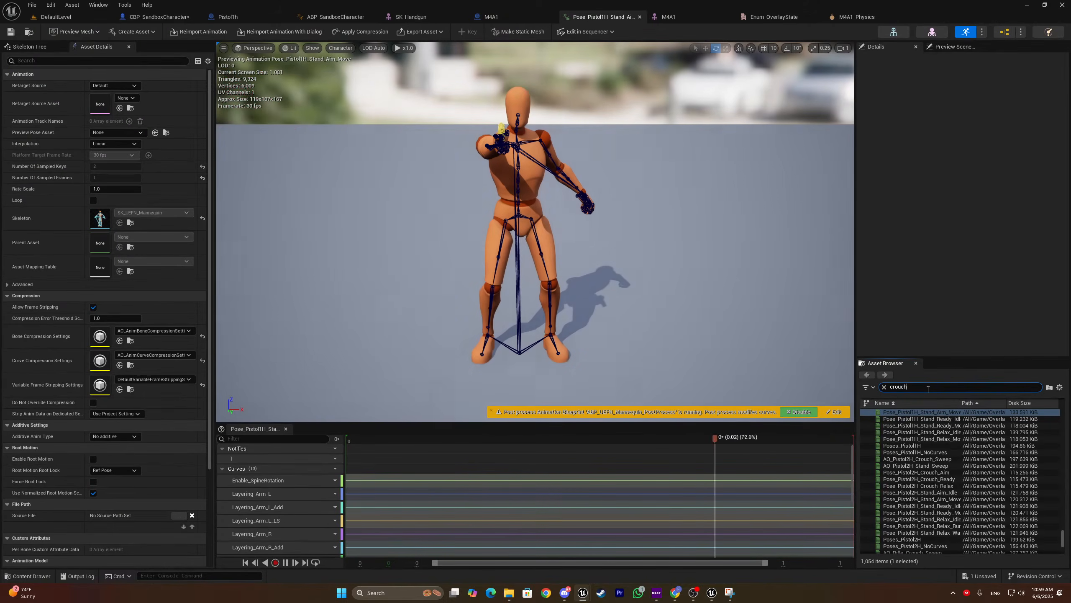
pyautogui.write(' aim pis')
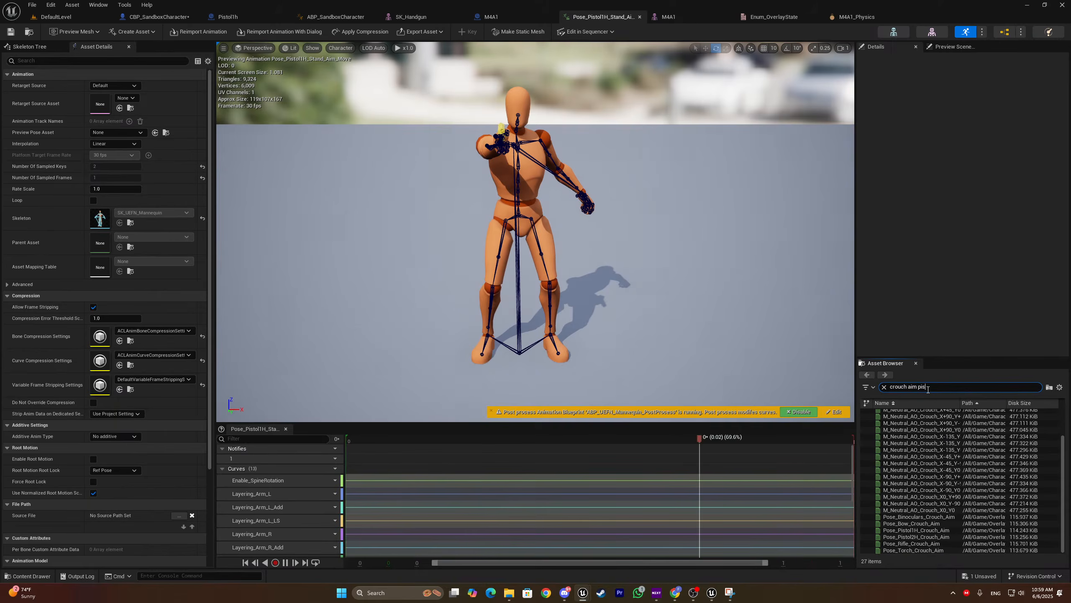
pyautogui.write('tol')
pyautogui.doubleClick(925, 411)
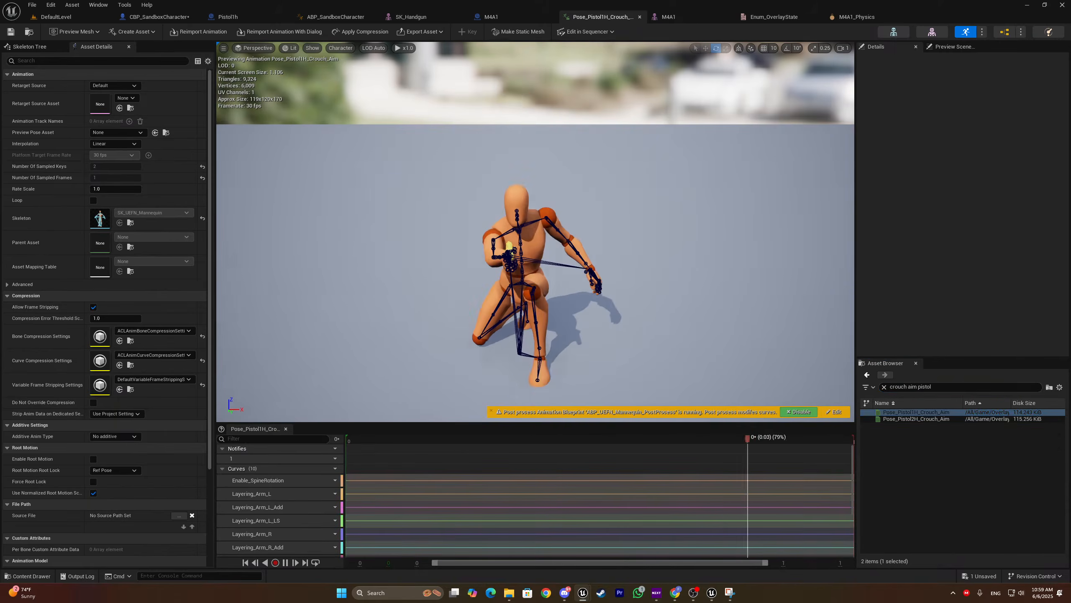
# Examine the crouching aim pose and its clavicle bone from other angles, and close the animation
pyautogui.moveTo(590, 330)
pyautogui.keyDown('alt'); pyautogui.mouseDown()
pyautogui.moveTo(692, 334)
pyautogui.moveTo(590, 330)
pyautogui.mouseUp(); pyautogui.keyUp('alt')
pyautogui.click(379, 213)
pyautogui.keyDown('alt'); pyautogui.moveTo(406, 248); pyautogui.dragTo(485, 342); pyautogui.keyUp('alt')
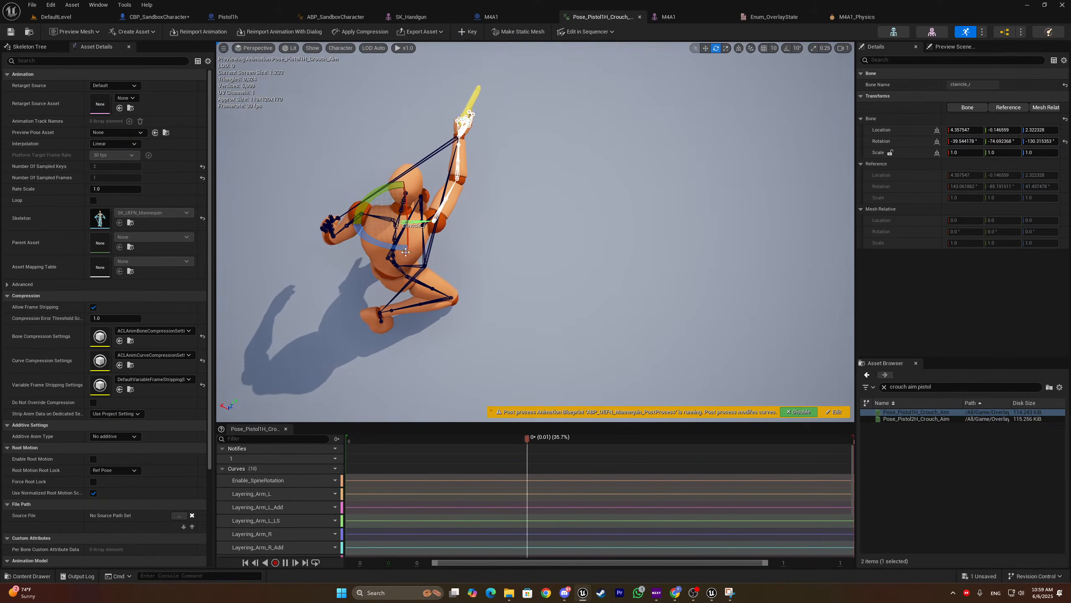
pyautogui.moveTo(397, 248); pyautogui.dragTo(383, 246)
pyautogui.middleClick(604, 17)
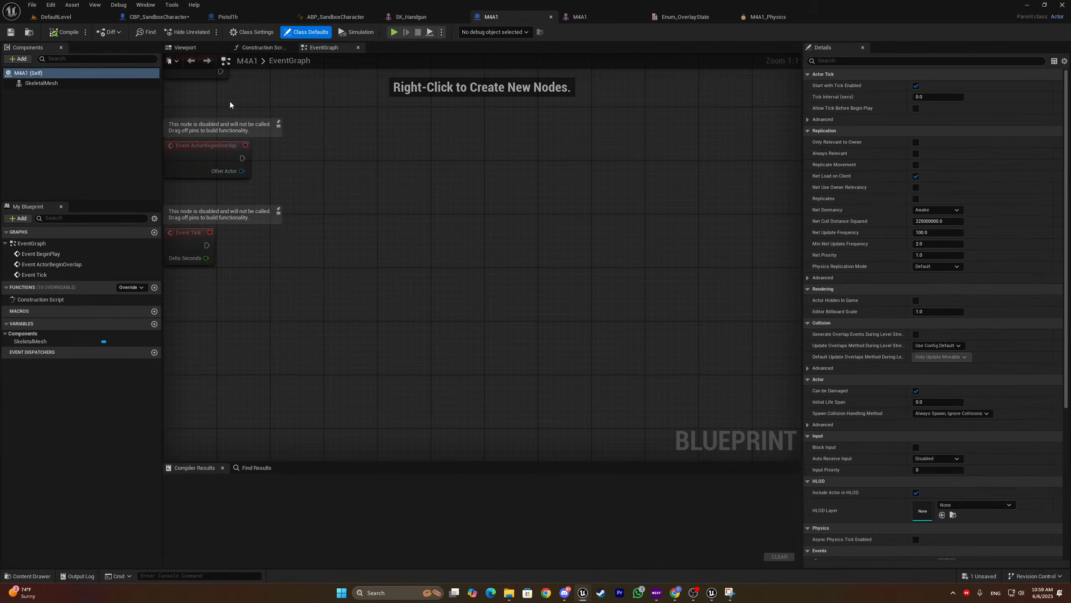
# Return to CBP_SandboxCharacter's DebuggingGraph and move the 5 key event farther from the time dilation nodes
pyautogui.click(174, 20)
pyautogui.moveTo(538, 282); pyautogui.dragTo(527, 218, button='right')
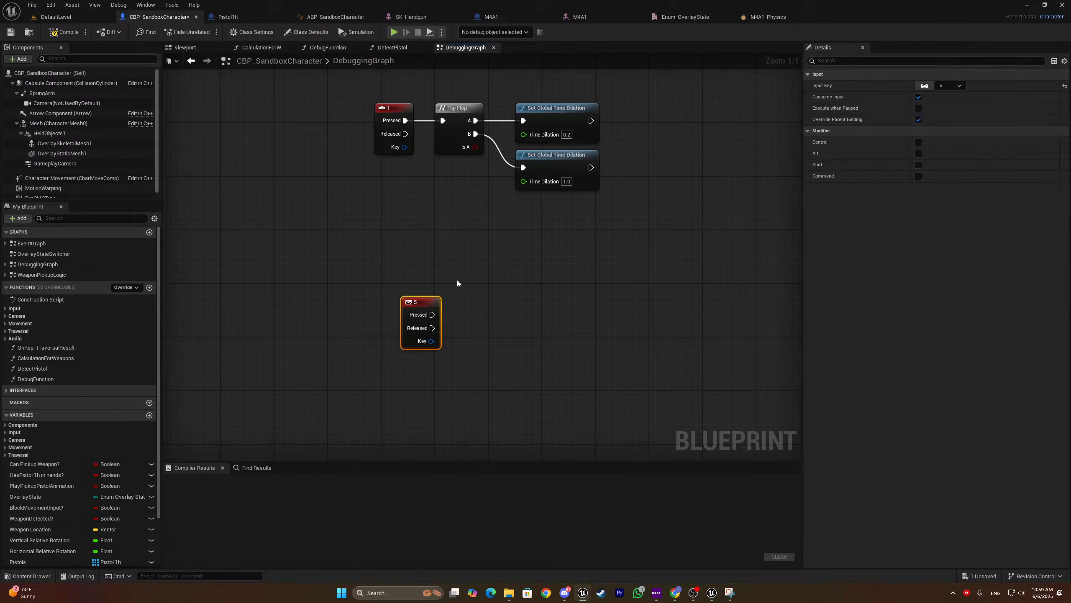
pyautogui.moveTo(428, 302); pyautogui.dragTo(381, 336)
pyautogui.moveTo(440, 289); pyautogui.dragTo(482, 228, button='right')
pyautogui.moveTo(482, 228); pyautogui.dragTo(535, 280)
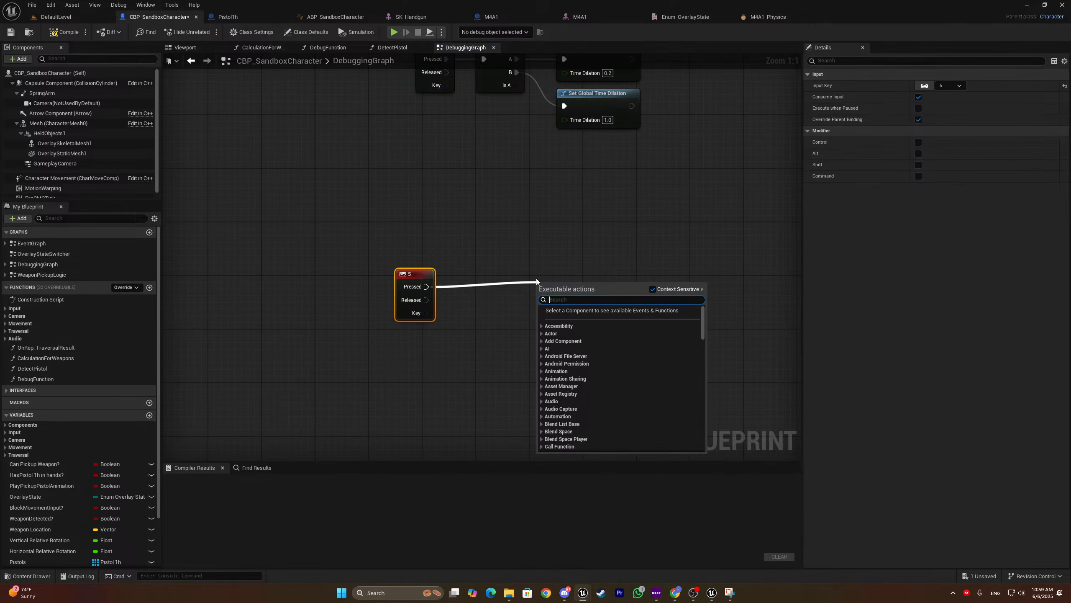
pyautogui.click(430, 203)
pyautogui.moveTo(447, 228); pyautogui.dragTo(471, 284)
pyautogui.click(447, 300)
pyautogui.click(494, 228)
pyautogui.scroll(-3, 91, 493)
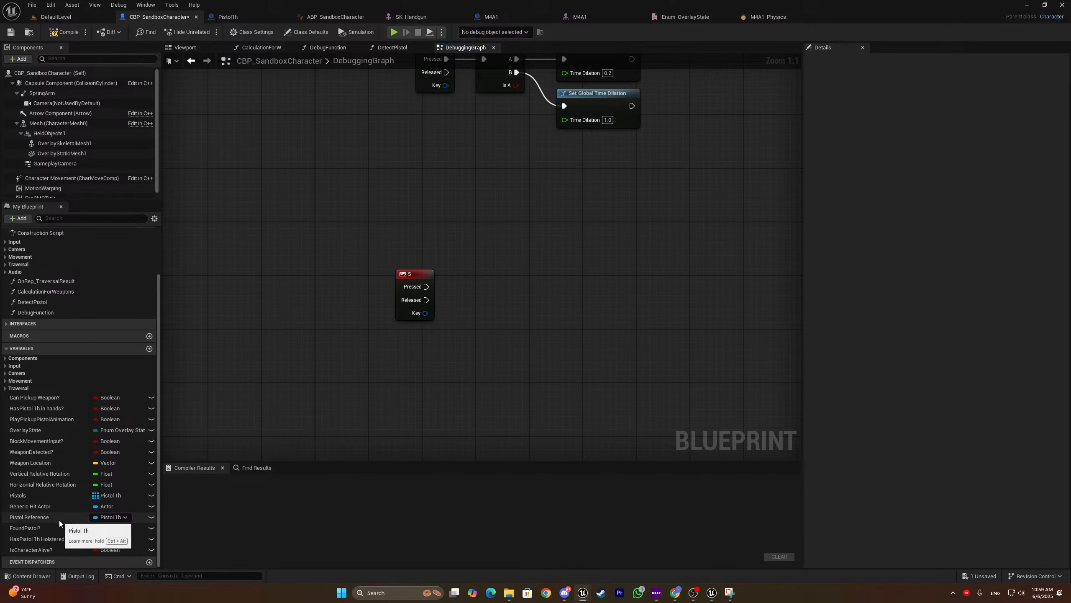
pyautogui.moveTo(58, 520); pyautogui.dragTo(398, 356)
pyautogui.click(422, 377)
pyautogui.press('Delete')
# Add a getter for the Pistol Reference variable and call the pistol's Custom Event from it
pyautogui.moveTo(77, 517); pyautogui.dragTo(485, 365)
pyautogui.click(518, 370)
pyautogui.moveTo(555, 293); pyautogui.dragTo(554, 292)
pyautogui.write('custom')
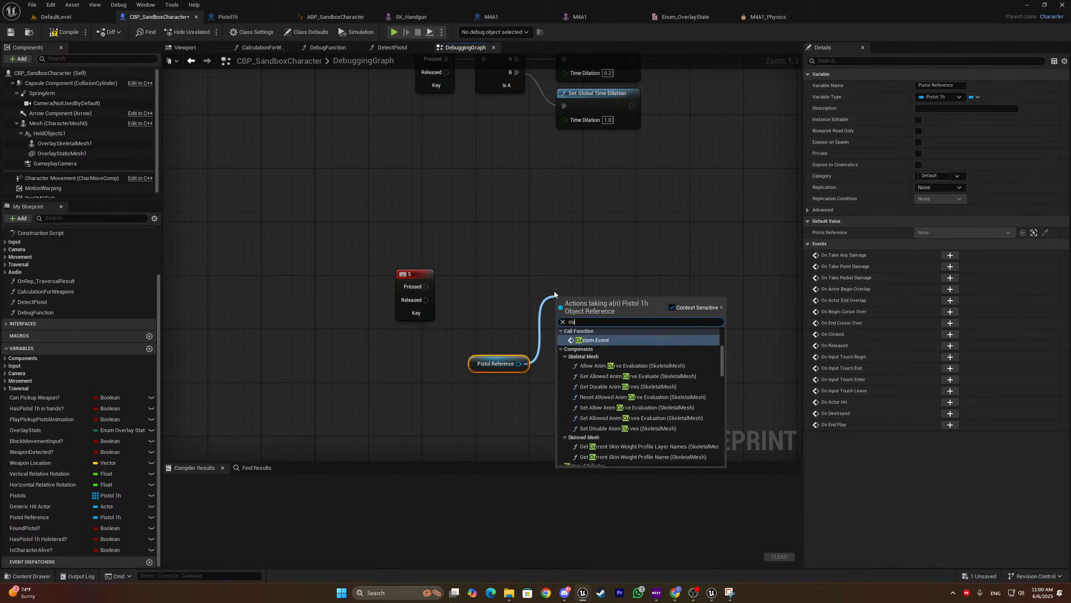
pyautogui.press('Return')
# Arrange the Custom Event call beside the 5 key event, with the Pistol Reference getter directly beneath the call
pyautogui.moveTo(482, 370); pyautogui.dragTo(577, 371)
pyautogui.keyDown('ctrl'); pyautogui.click(591, 309); pyautogui.keyUp('ctrl')
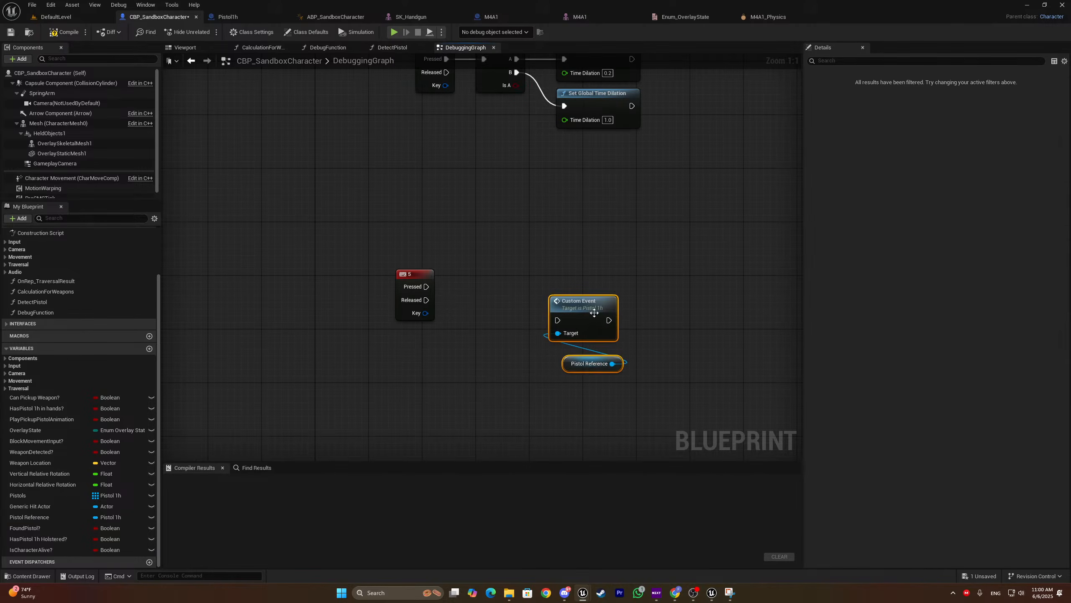
pyautogui.moveTo(591, 309); pyautogui.dragTo(537, 261)
pyautogui.click(534, 260)
pyautogui.click(537, 259)
pyautogui.moveTo(533, 346); pyautogui.dragTo(527, 284)
pyautogui.keyDown('ctrl'); pyautogui.click(538, 314); pyautogui.keyUp('ctrl')
pyautogui.click(450, 302)
# Connect the 5 key's Pressed output to the Custom Event call and align the key event with it
pyautogui.moveTo(425, 287); pyautogui.dragTo(497, 300)
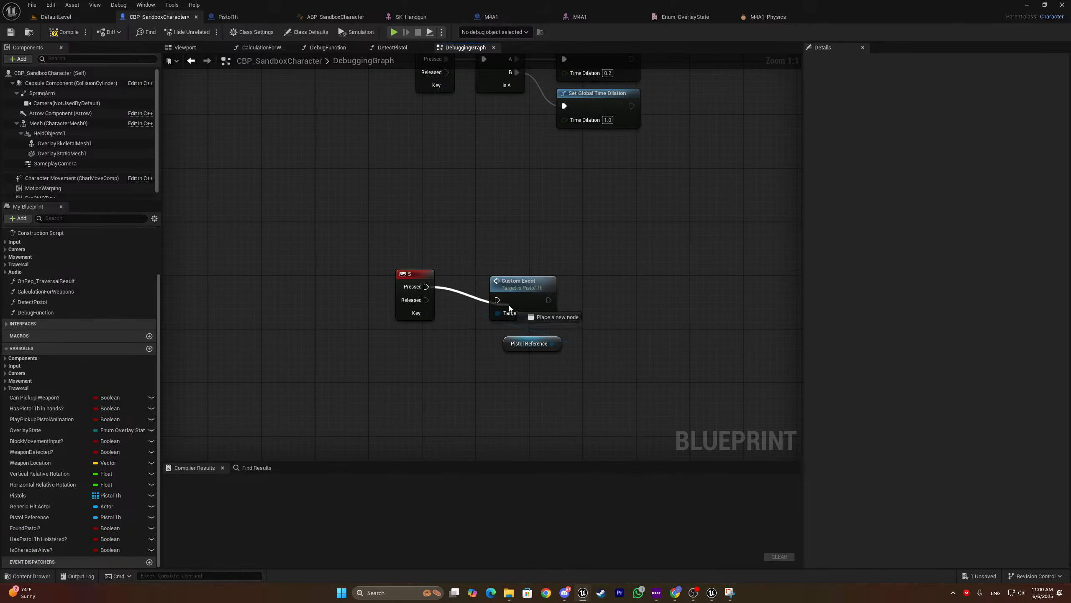
pyautogui.moveTo(413, 273); pyautogui.dragTo(438, 286)
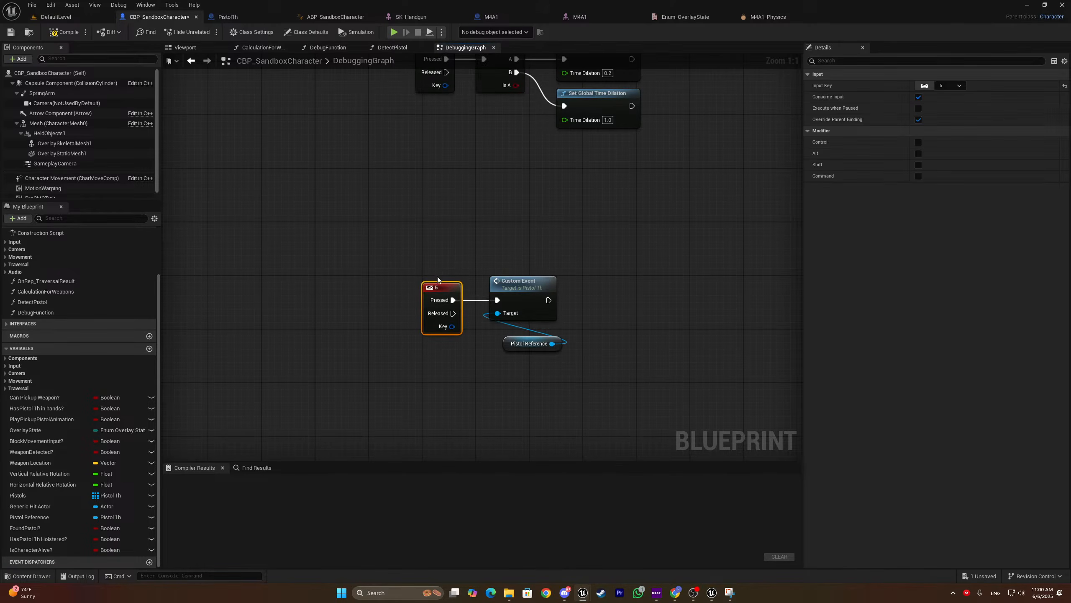
pyautogui.click(506, 349)
# Select the CustomEvent node in Pistol1h's event graph and clear the search filter hiding its details
pyautogui.click(235, 17)
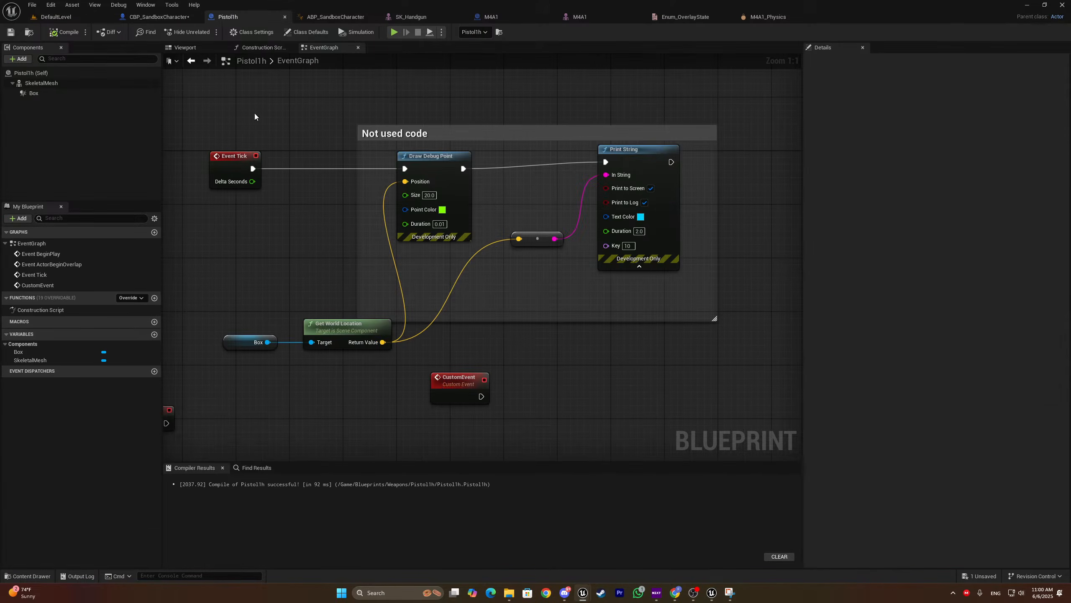
pyautogui.moveTo(469, 366); pyautogui.dragTo(447, 306, button='right')
pyautogui.click(437, 318)
pyautogui.click(812, 62)
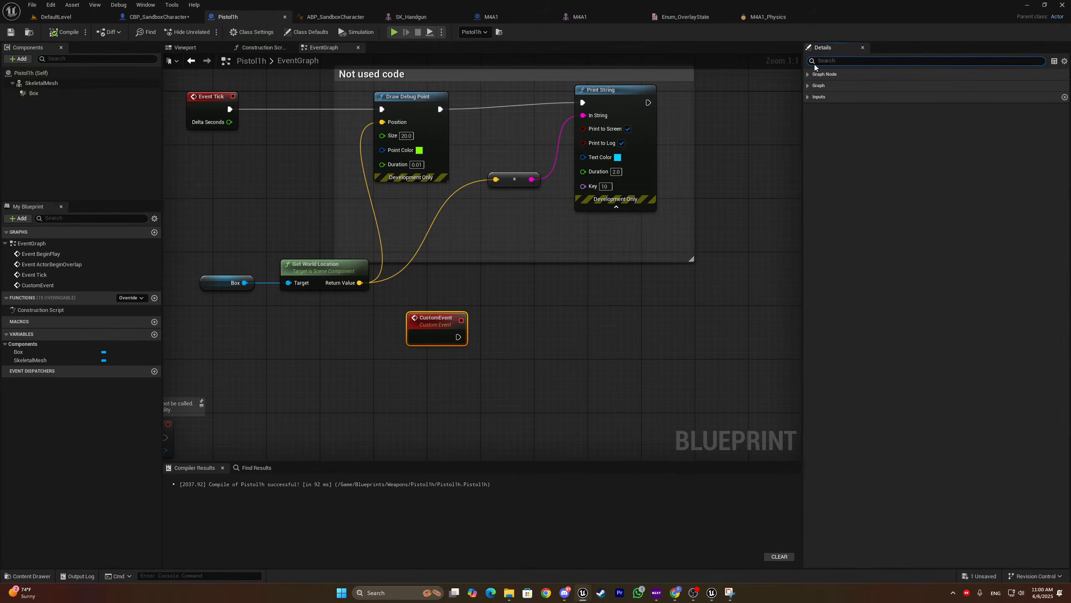
pyautogui.hotkey('ctrl', 'a')
pyautogui.press('BackSpace')
pyautogui.click(433, 319)
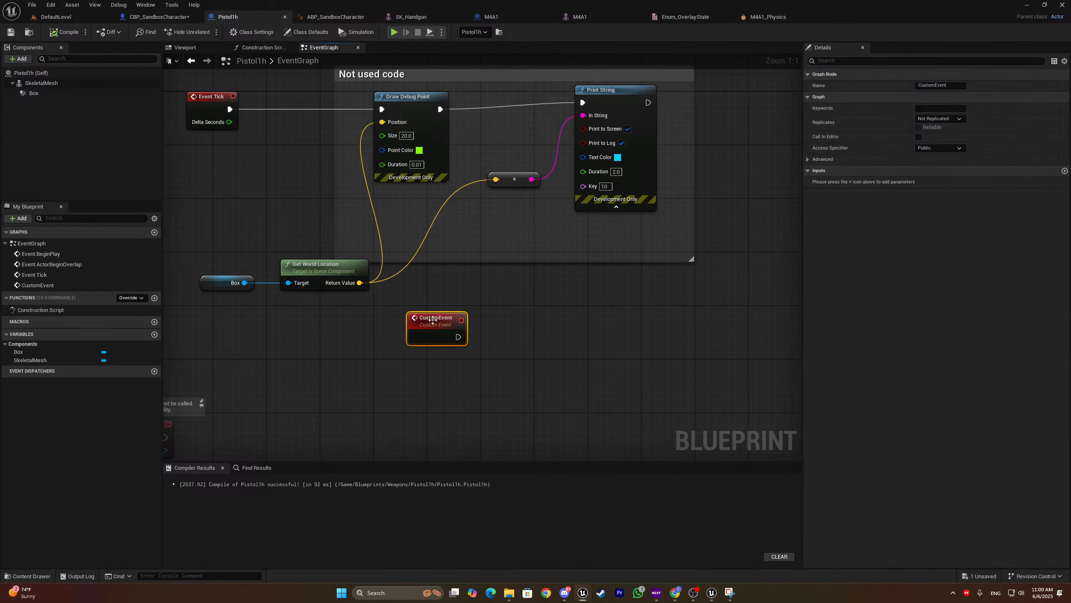
# Add an input parameter of type Actor object reference to Pistol1h's CustomEvent, then compile and save the blueprint
pyautogui.click(1064, 170)
pyautogui.click(949, 182)
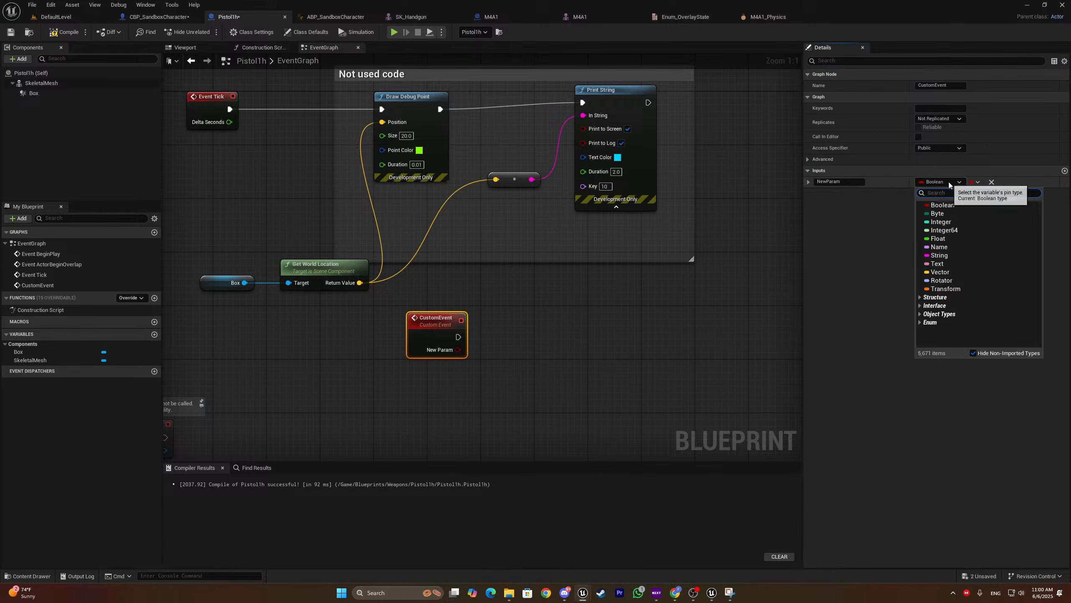
pyautogui.write('actor')
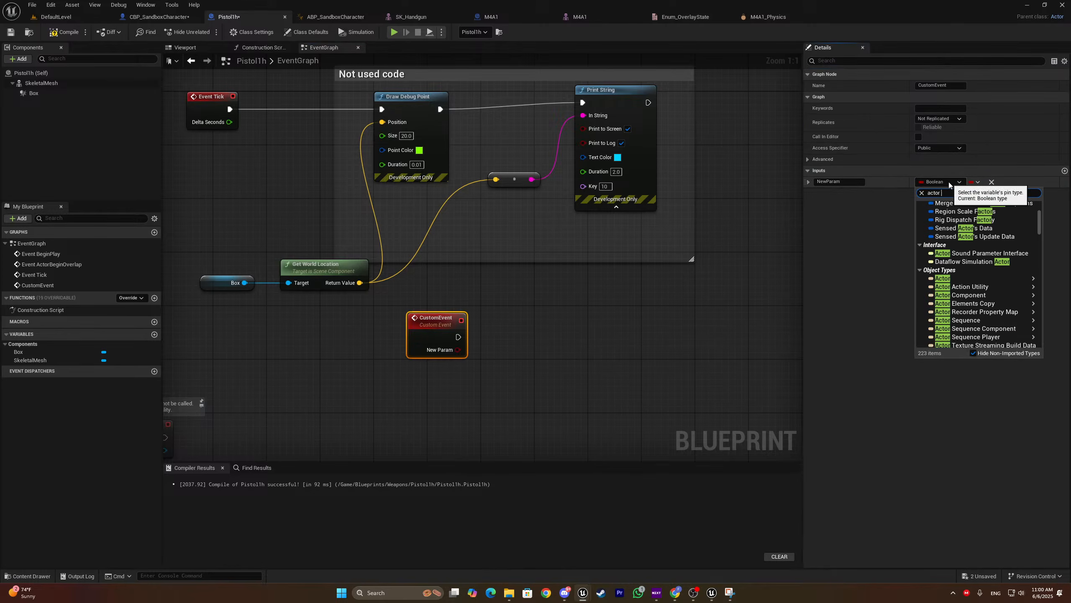
pyautogui.write(' re')
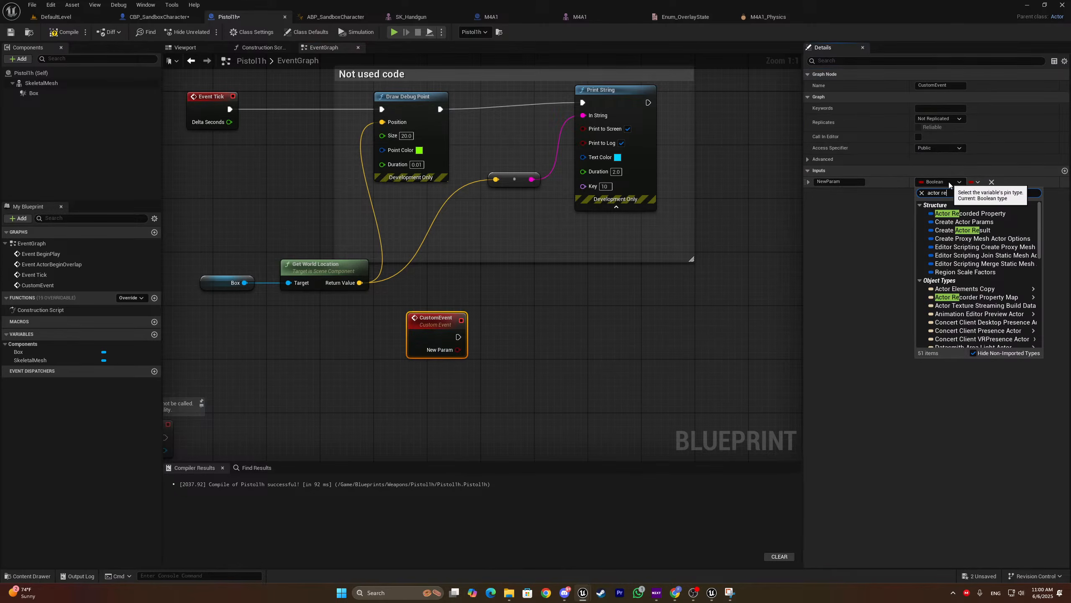
pyautogui.press('BackSpace')
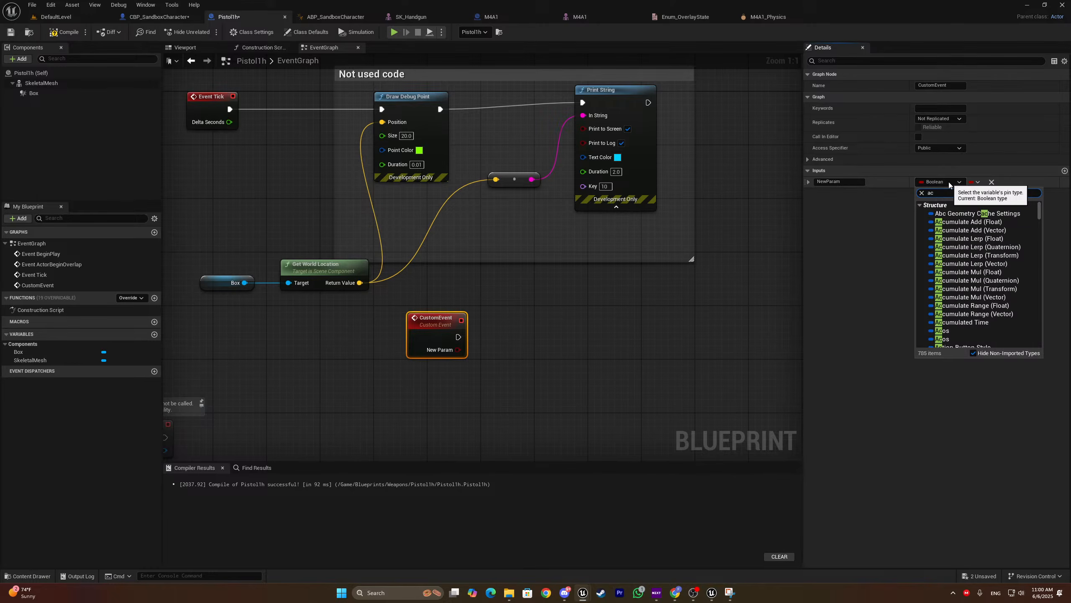
pyautogui.write('actor ob')
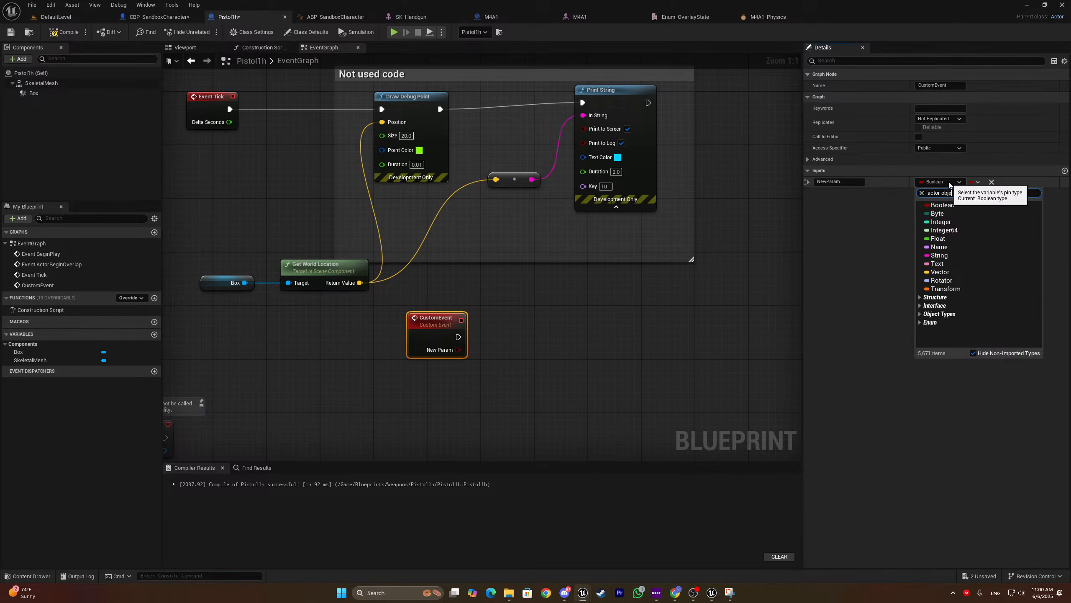
pyautogui.write('je')
pyautogui.hotkey('ctrl', 'a')
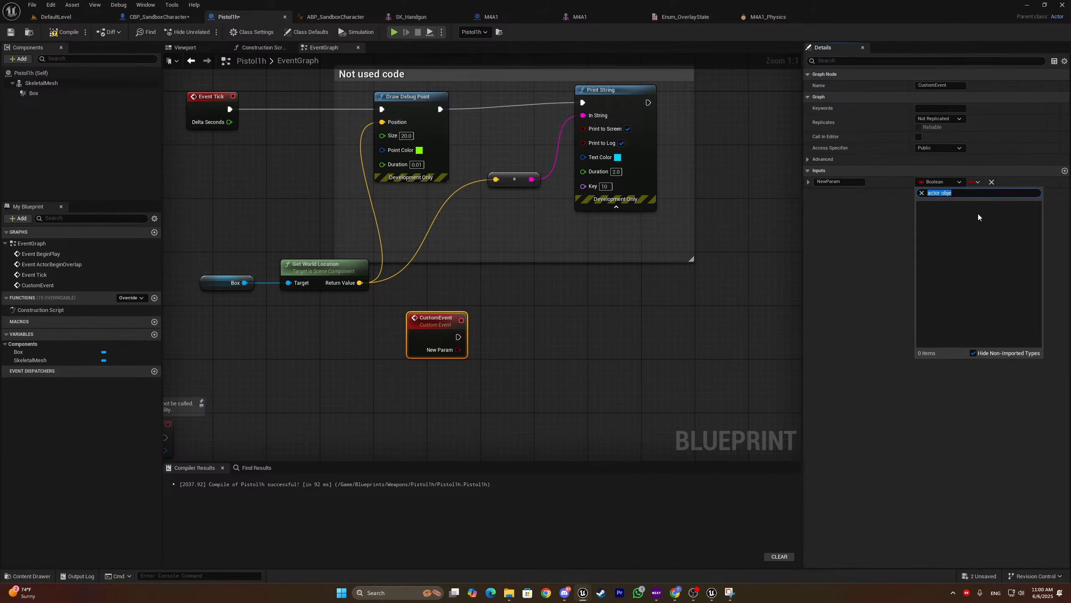
pyautogui.write('object ref')
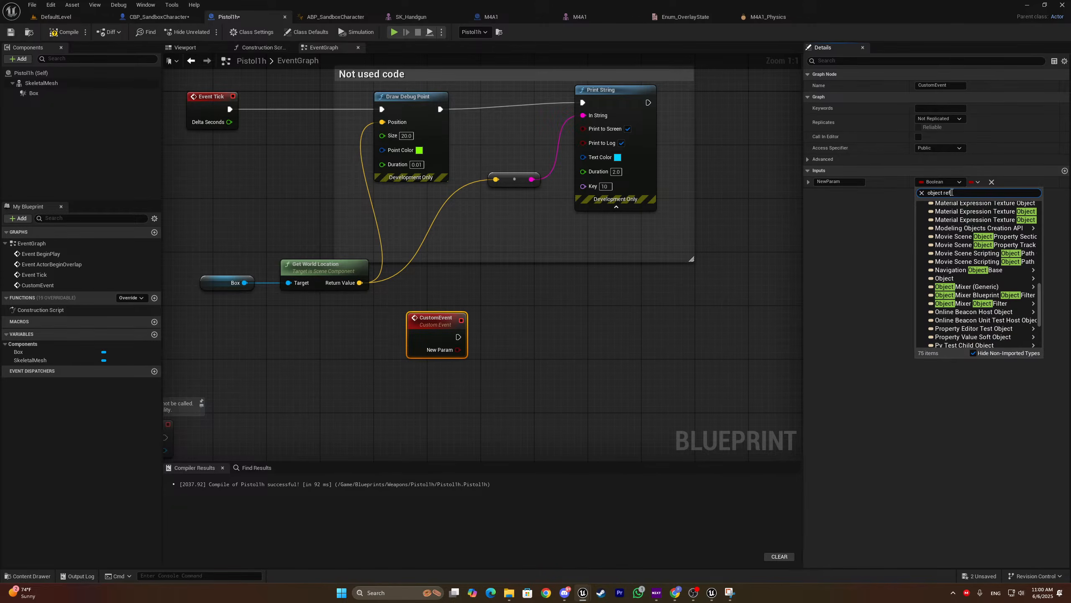
pyautogui.write('r')
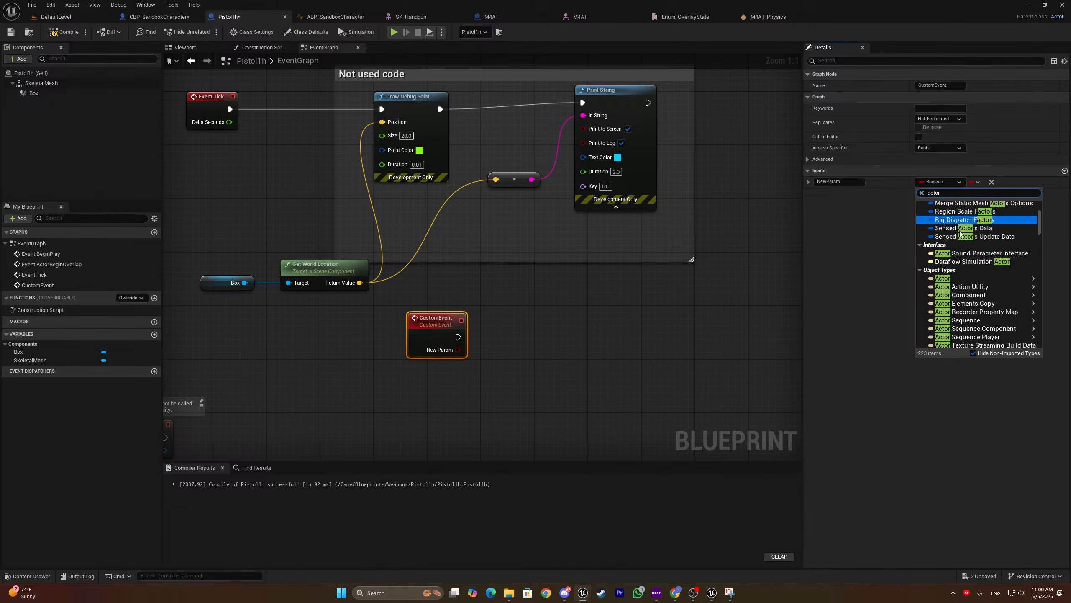
pyautogui.click(963, 279)
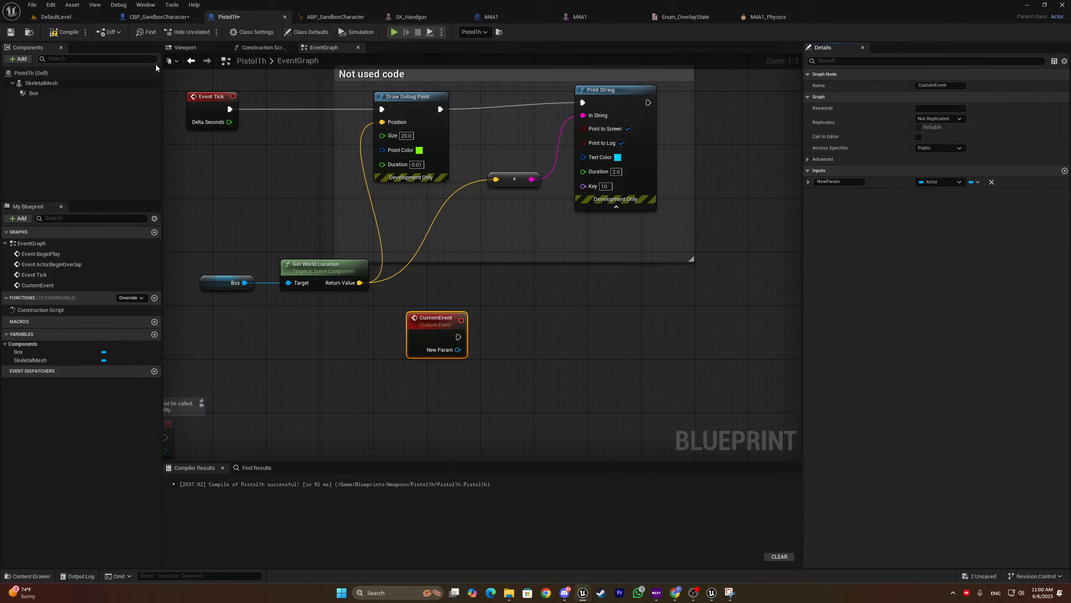
pyautogui.click(64, 33)
pyautogui.hotkey('ctrl', 'shift', 's')
# Add Set Actor Location after CustomEvent, targeting New Param with the Box's world location as New Location, and save
pyautogui.moveTo(458, 337)
pyautogui.mouseDown()
pyautogui.moveTo(492, 330)
pyautogui.moveTo(530, 353)
pyautogui.moveTo(552, 328)
pyautogui.moveTo(453, 350)
pyautogui.mouseUp()
pyautogui.write('set actor location')
pyautogui.press('Return')
pyautogui.keyDown('ctrl'); pyautogui.click(443, 325); pyautogui.keyUp('ctrl')
pyautogui.moveTo(359, 283); pyautogui.dragTo(525, 368)
pyautogui.hotkey('ctrl', 's')
# In CBP_SandboxCharacter, feed a self reference into the New Param input of the Custom Event call, then compile and save
pyautogui.click(141, 19)
pyautogui.click(476, 334)
pyautogui.click(482, 377)
pyautogui.moveTo(511, 328); pyautogui.dragTo(442, 375)
pyautogui.write('self')
pyautogui.press('Return')
pyautogui.click(64, 37)
pyautogui.hotkey('ctrl', 's')
# Play DefaultLevel, walk the character to the pistol, pick it up, and view the game full screen
pyautogui.click(60, 17)
pyautogui.click(207, 31)
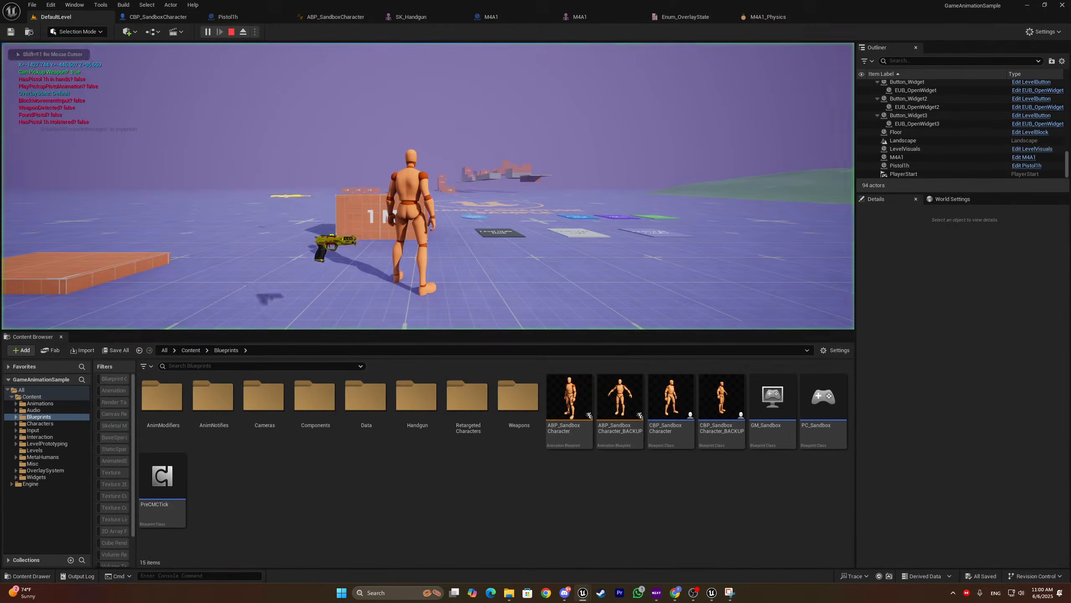
pyautogui.click(460, 124)
pyautogui.press('w')
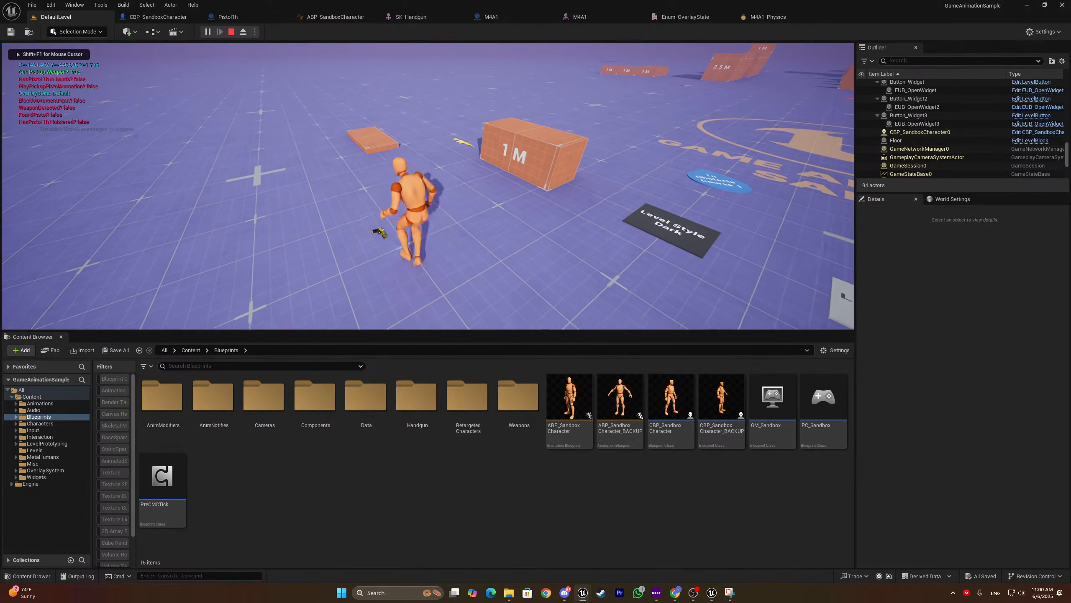
pyautogui.press('e')
pyautogui.press('a')
pyautogui.press('e')
pyautogui.press('F11')
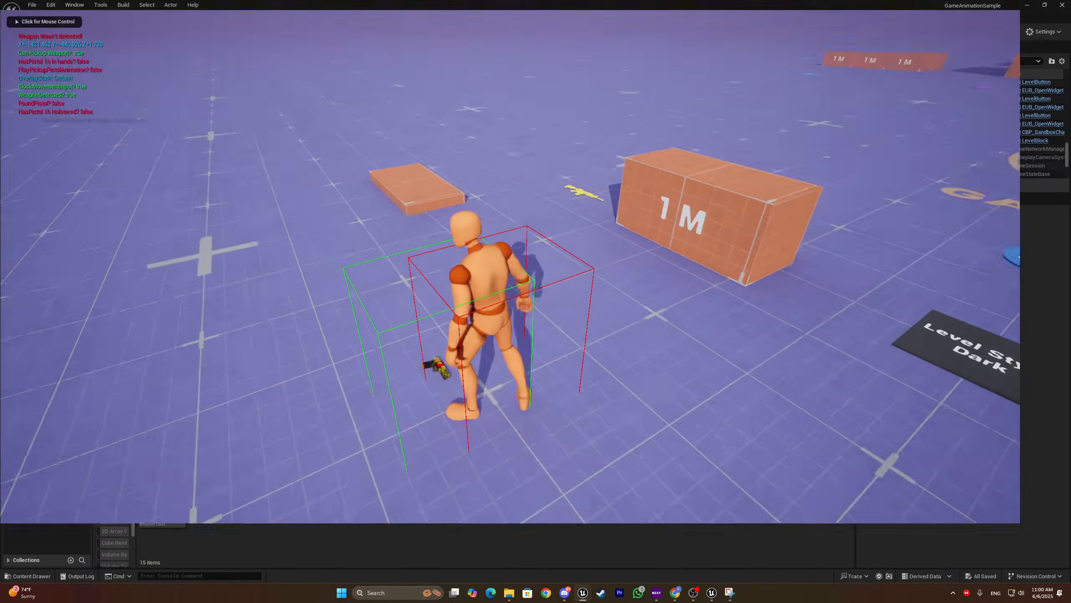
# Carry the pistol away from the pickup spot, drop it, check the printed Box location, and end the play session
pyautogui.press('a')
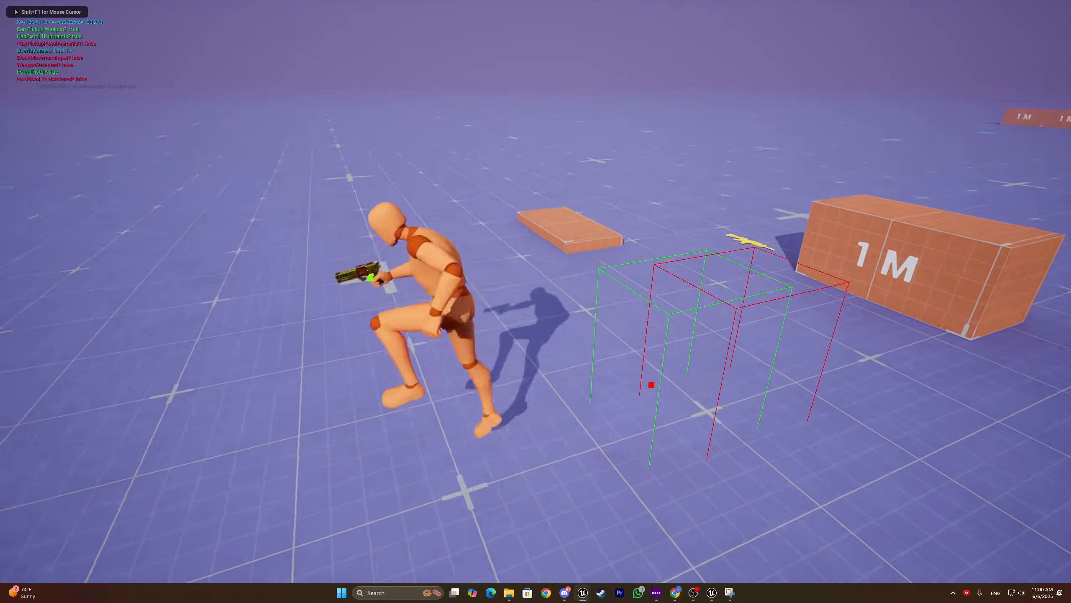
pyautogui.press('space')
pyautogui.press('g')
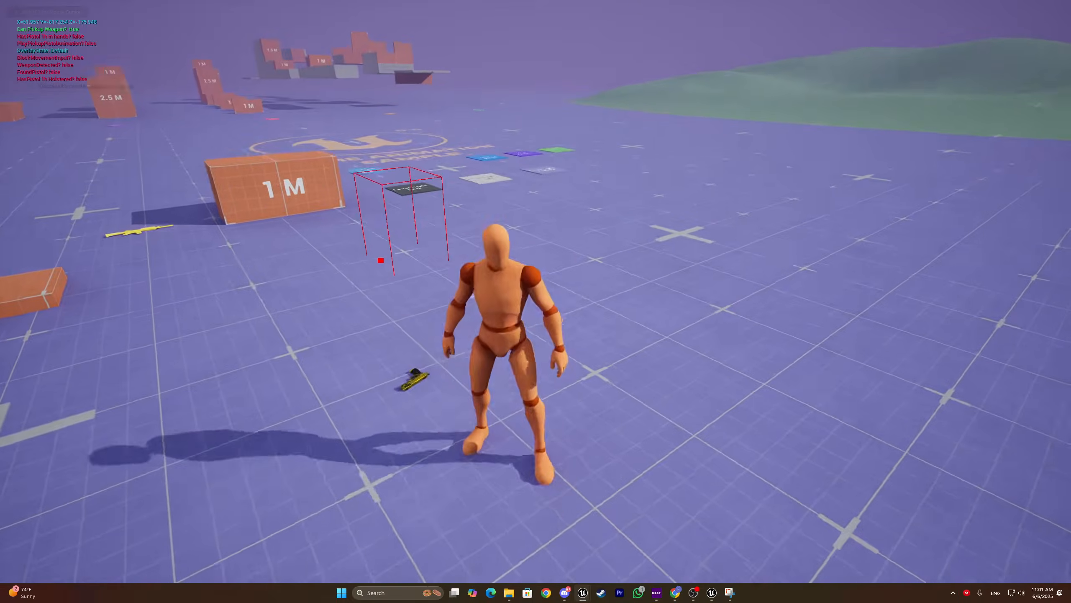
pyautogui.press('s')
pyautogui.press('super')
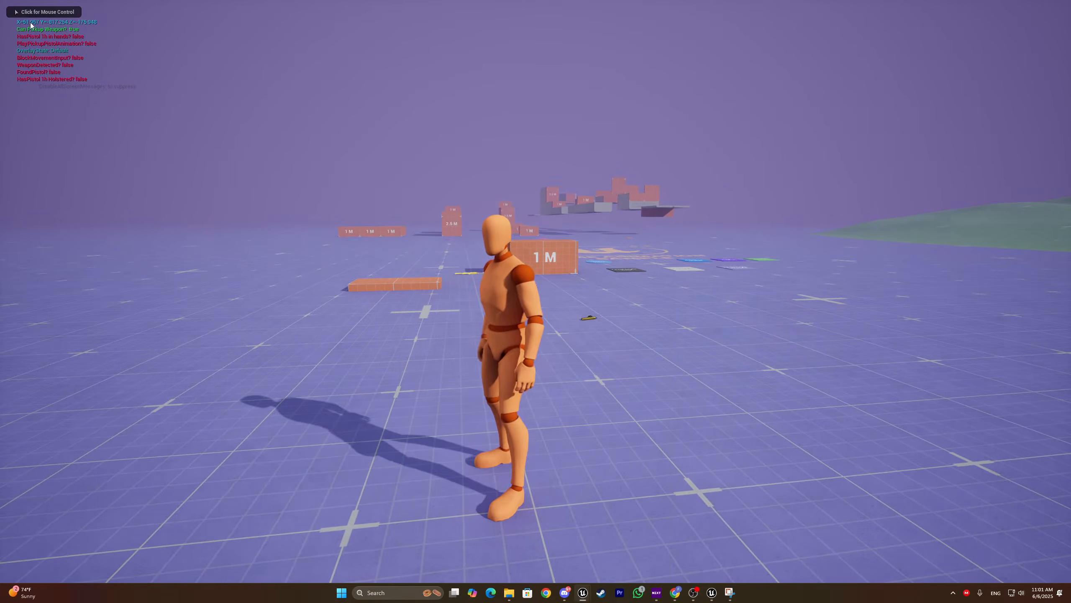
pyautogui.press('a')
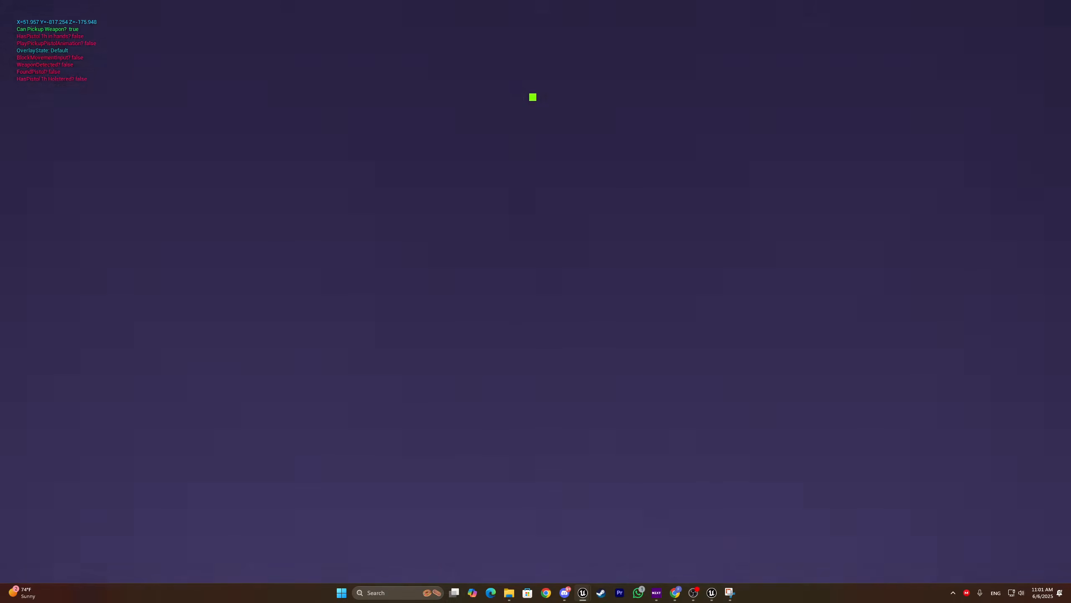
pyautogui.press('Escape')
# Frame the level around the pistol, restart play, and have the character pick the pistol up
pyautogui.moveTo(397, 50); pyautogui.dragTo(371, 105, button='right')
pyautogui.click(470, 122)
pyautogui.moveTo(470, 122); pyautogui.dragTo(470, 169, button='right')
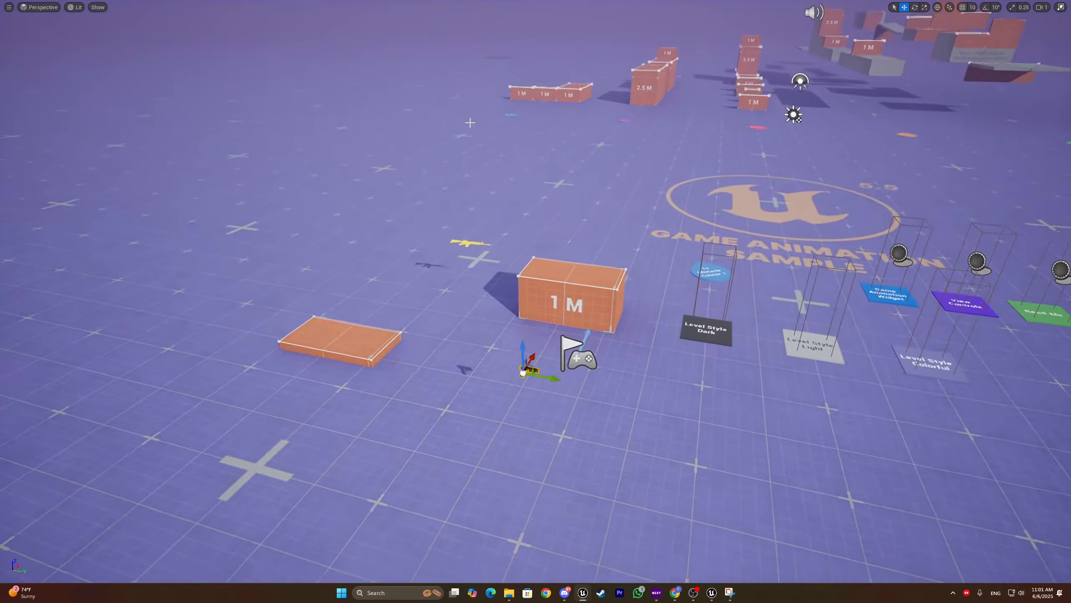
pyautogui.hotkey('alt', 'p')
pyautogui.click(470, 122)
pyautogui.press('a')
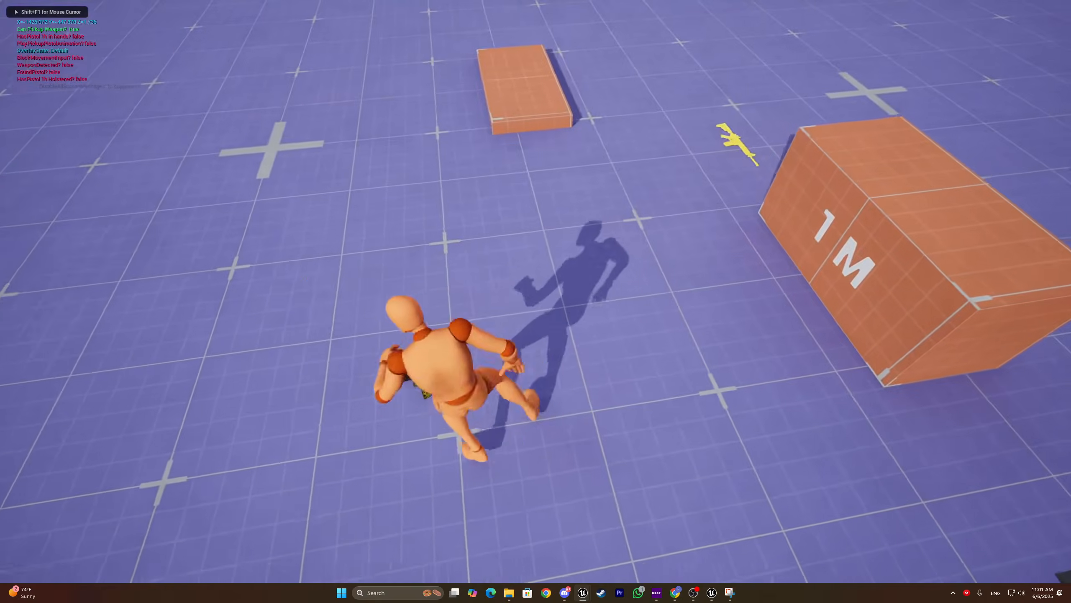
pyautogui.press('e')
# Drop the pistol elsewhere in the level, try to pick it up again, and stop playing
pyautogui.press('a')
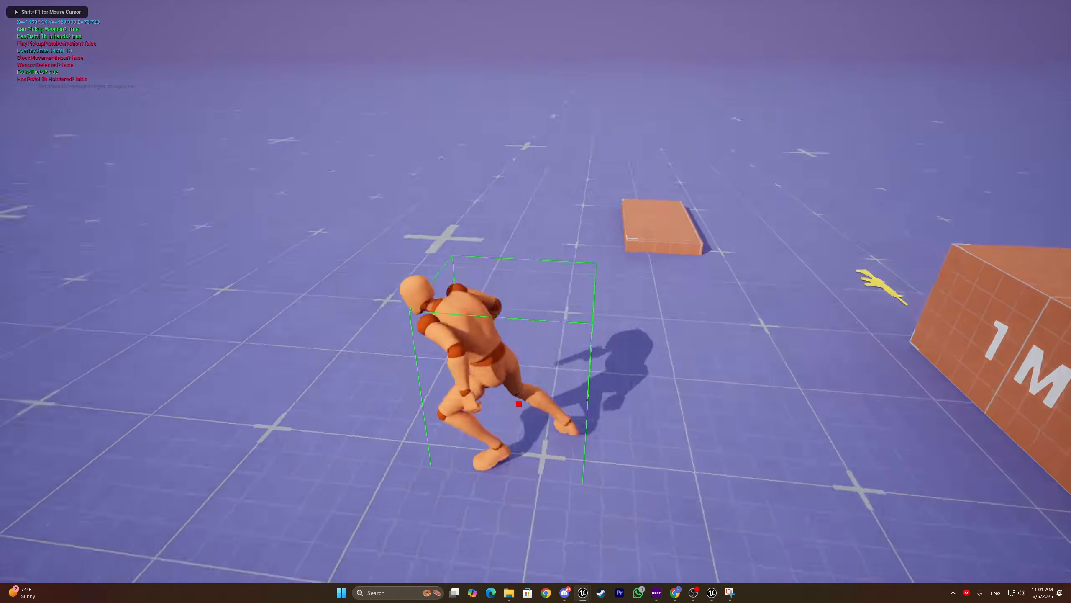
pyautogui.press('g')
pyautogui.press('d')
pyautogui.press('a')
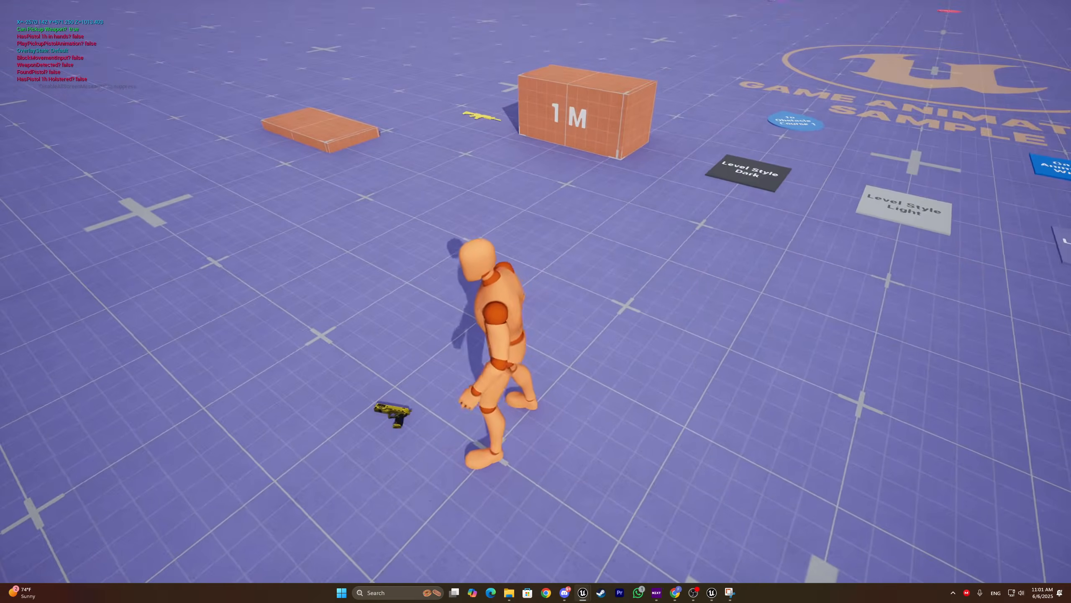
pyautogui.press('e')
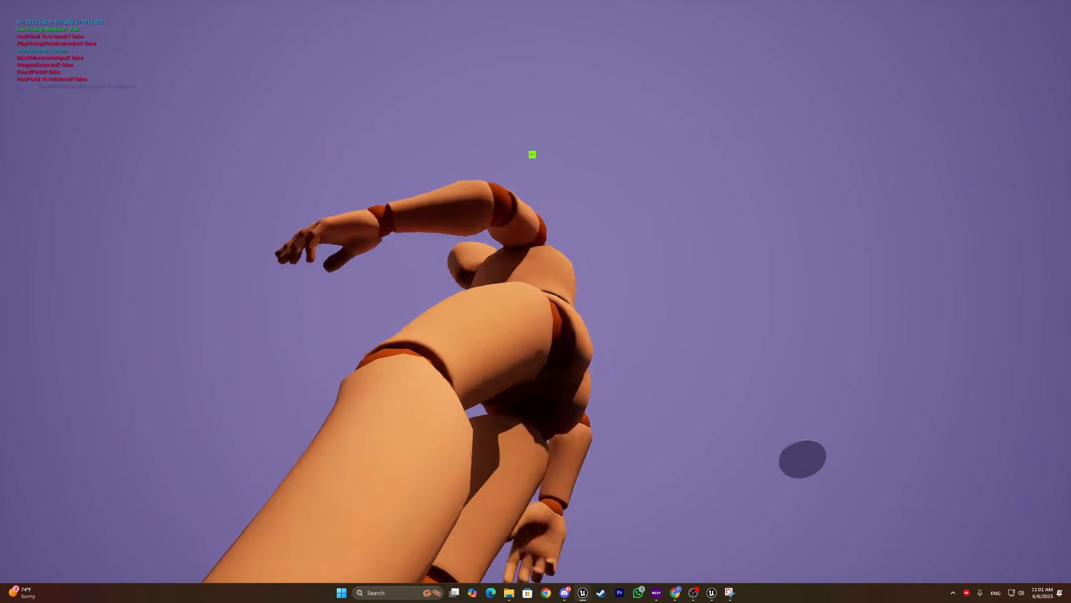
pyautogui.press('Escape')
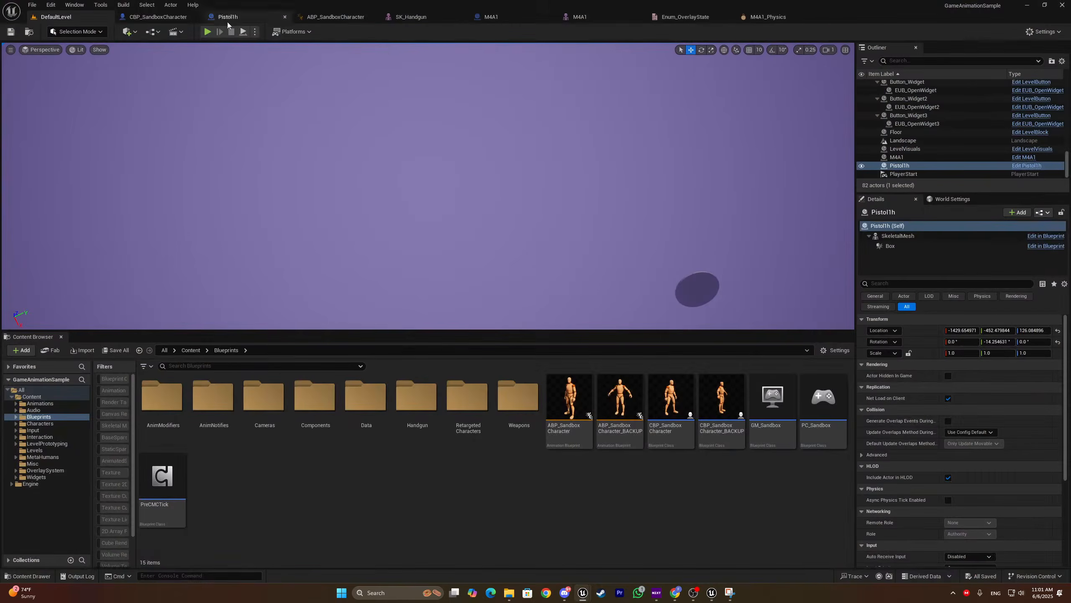
# Examine the character's DebuggingGraph and the CustomEvent with its Set Actor Location wiring in Pistol1h's event graph
pyautogui.click(157, 17)
pyautogui.moveTo(411, 205); pyautogui.dragTo(371, 320, button='right')
pyautogui.scroll(-4, 360, 222)
pyautogui.scroll(4, 417, 266)
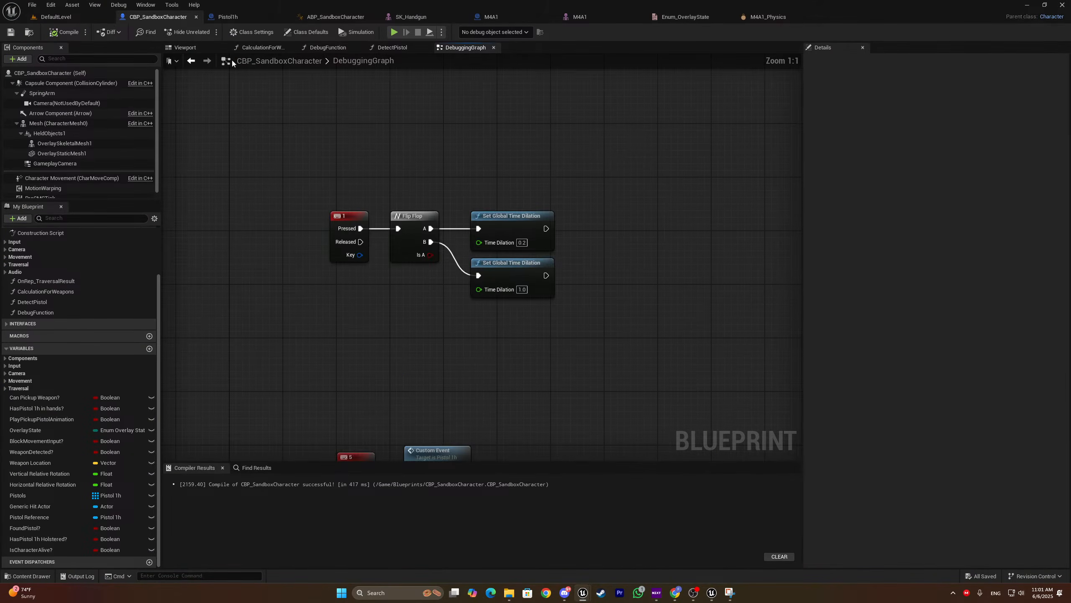
pyautogui.click(230, 16)
pyautogui.scroll(-1, 373, 186)
pyautogui.scroll(1, 468, 362)
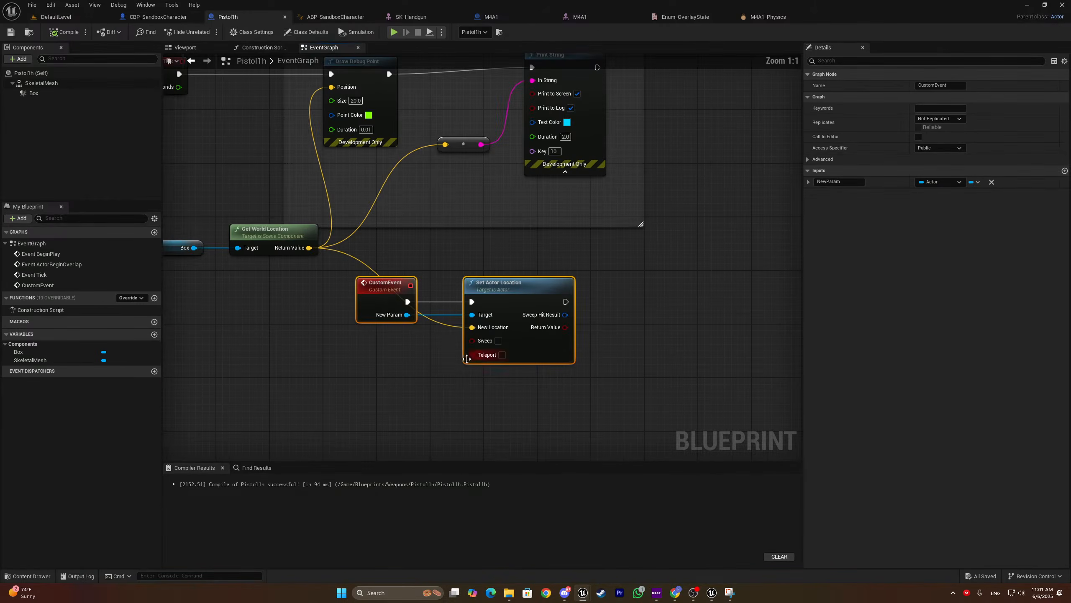
pyautogui.moveTo(345, 226); pyautogui.dragTo(368, 283, button='right')
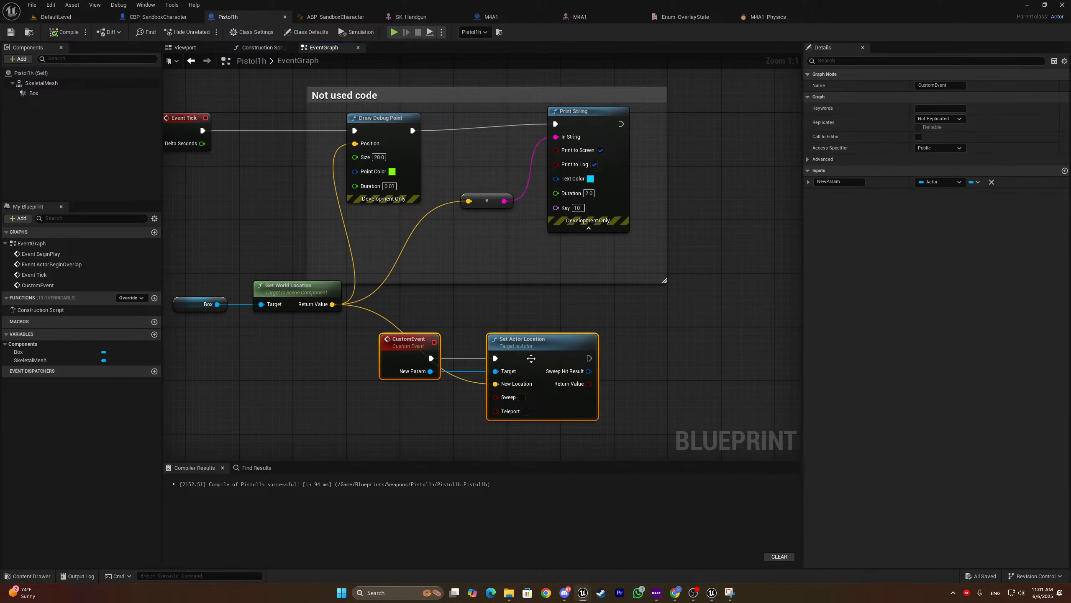
# Add an Attach Component To Component node targeting the Box in Pistol1h's event graph
pyautogui.click(512, 322)
pyautogui.moveTo(513, 321); pyautogui.dragTo(304, 343, button='right')
pyautogui.rightClick(475, 209)
pyautogui.write('atta')
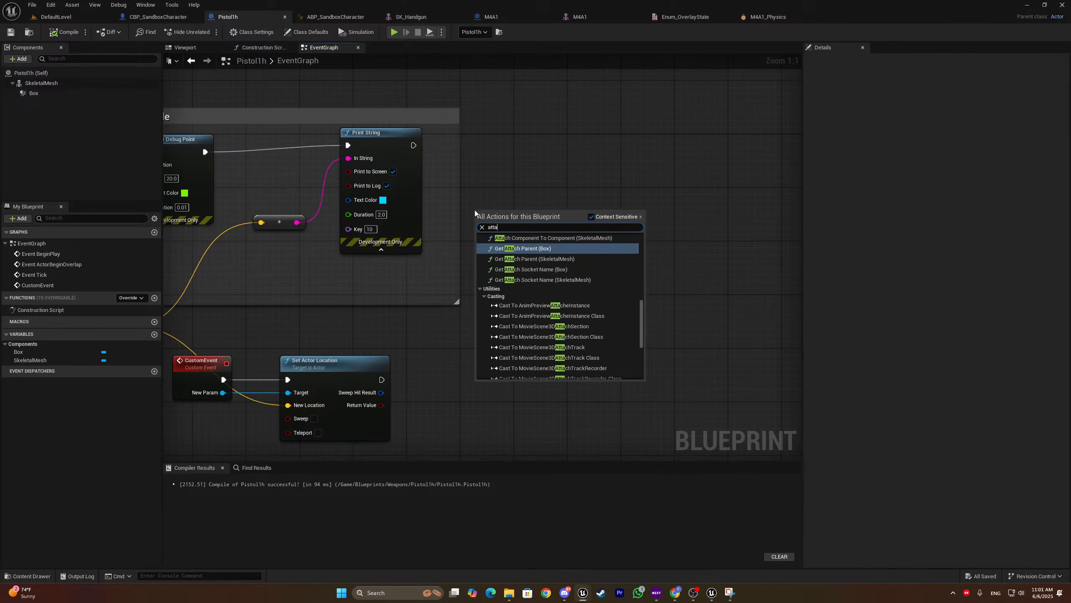
pyautogui.write('ch')
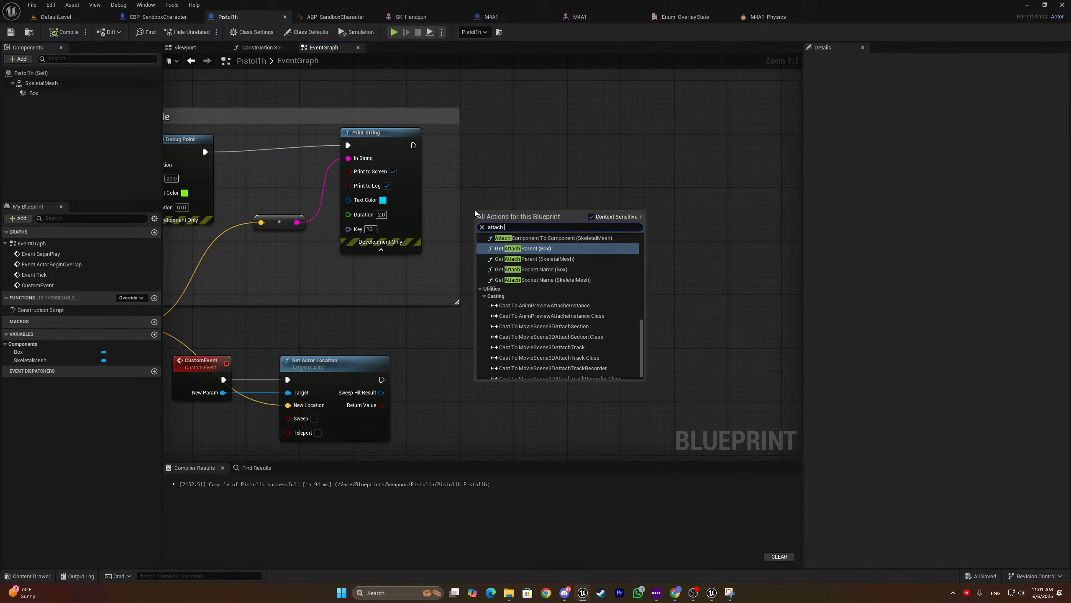
pyautogui.write(' compone')
pyautogui.press('Return')
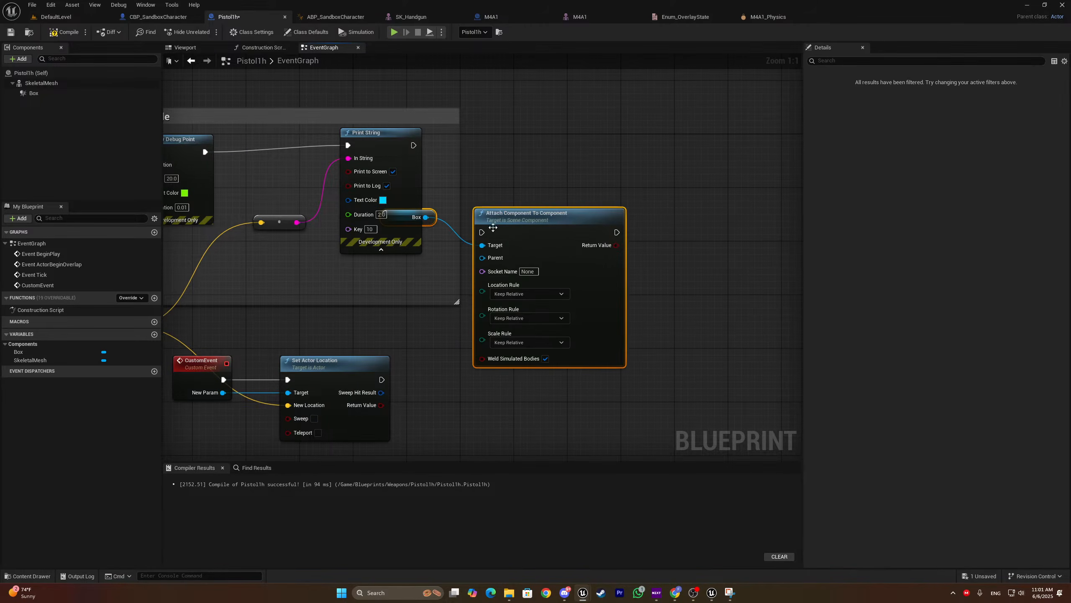
# Move the attach node and its Box getter below the other code and run the attachment from Event BeginPlay
pyautogui.scroll(-5, 479, 223)
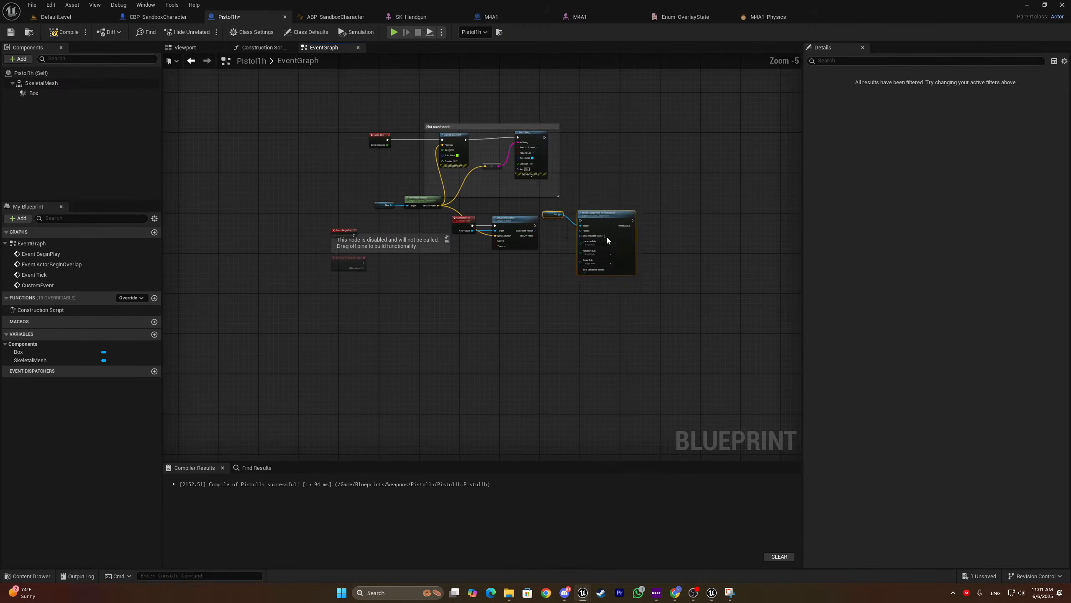
pyautogui.moveTo(611, 219); pyautogui.dragTo(482, 287)
pyautogui.scroll(3, 357, 235)
pyautogui.moveTo(339, 227); pyautogui.dragTo(367, 358)
pyautogui.moveTo(561, 330); pyautogui.dragTo(477, 398)
pyautogui.moveTo(595, 359); pyautogui.dragTo(651, 300, button='right')
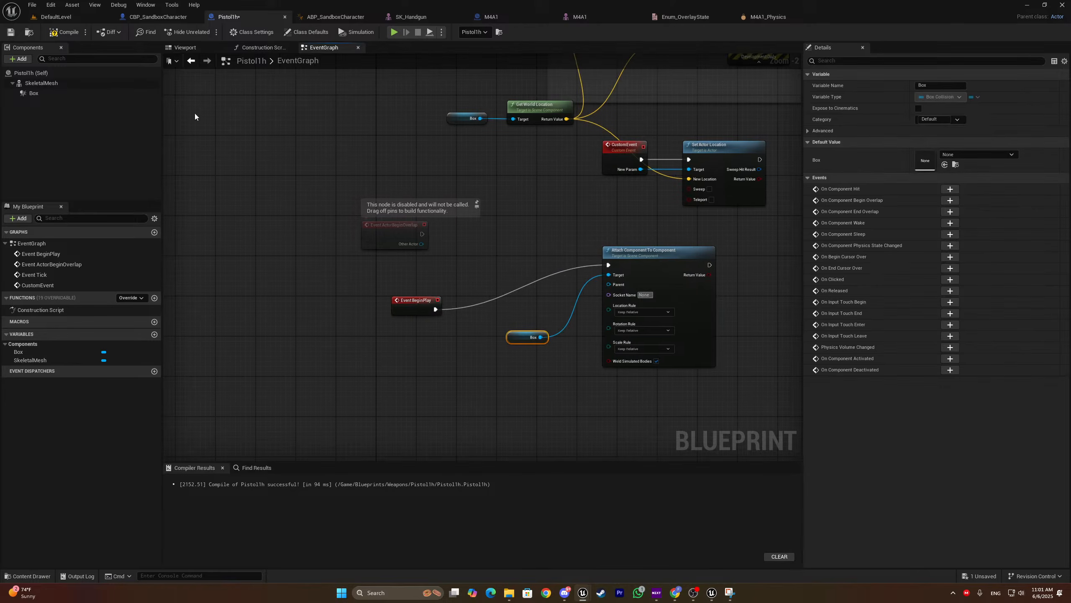
pyautogui.moveTo(88, 93); pyautogui.dragTo(390, 226)
pyautogui.moveTo(260, 215); pyautogui.dragTo(261, 215)
pyautogui.moveTo(253, 195); pyautogui.dragTo(312, 240)
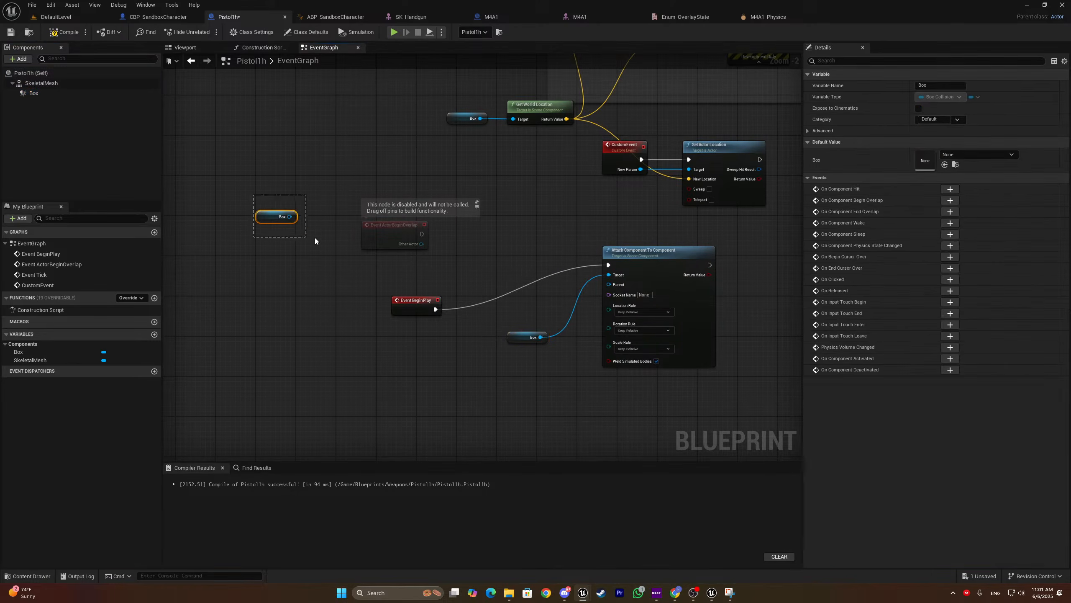
pyautogui.press('Delete')
# Use the SkeletalMesh component as the attachment's Parent and set its Socket Name to Handgun
pyautogui.moveTo(103, 84); pyautogui.dragTo(648, 265)
pyautogui.scroll(2, 518, 355)
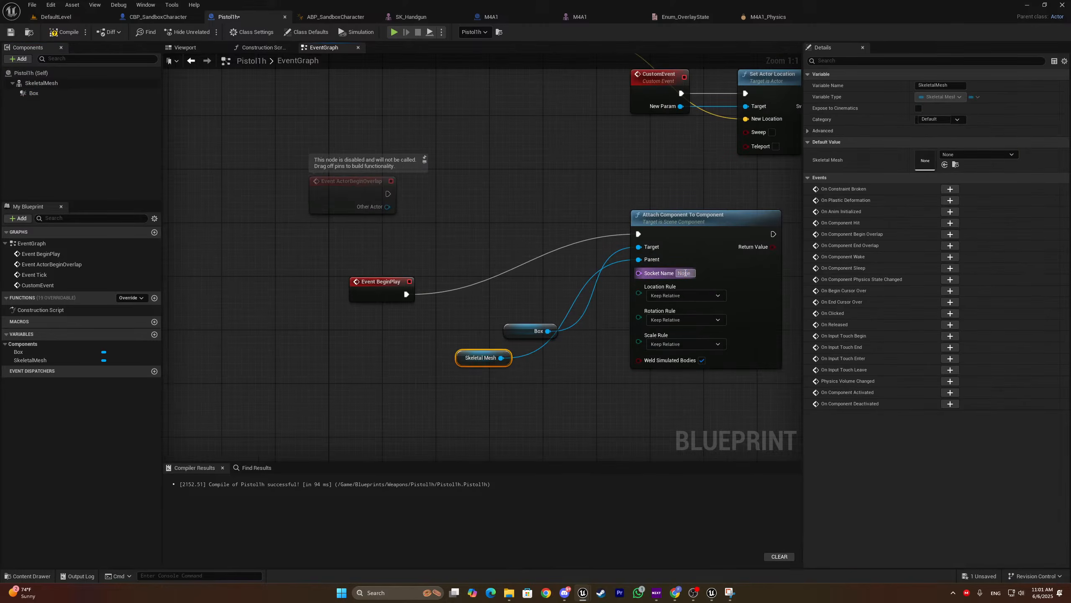
pyautogui.click(686, 272)
pyautogui.write('Ha')
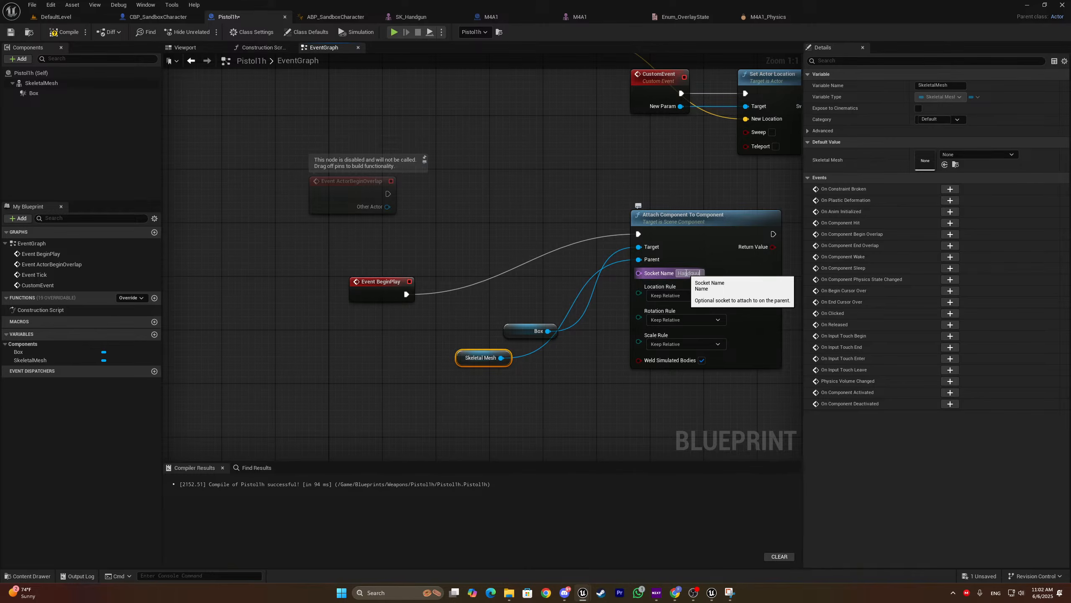
pyautogui.write('ndgun')
pyautogui.press('Return')
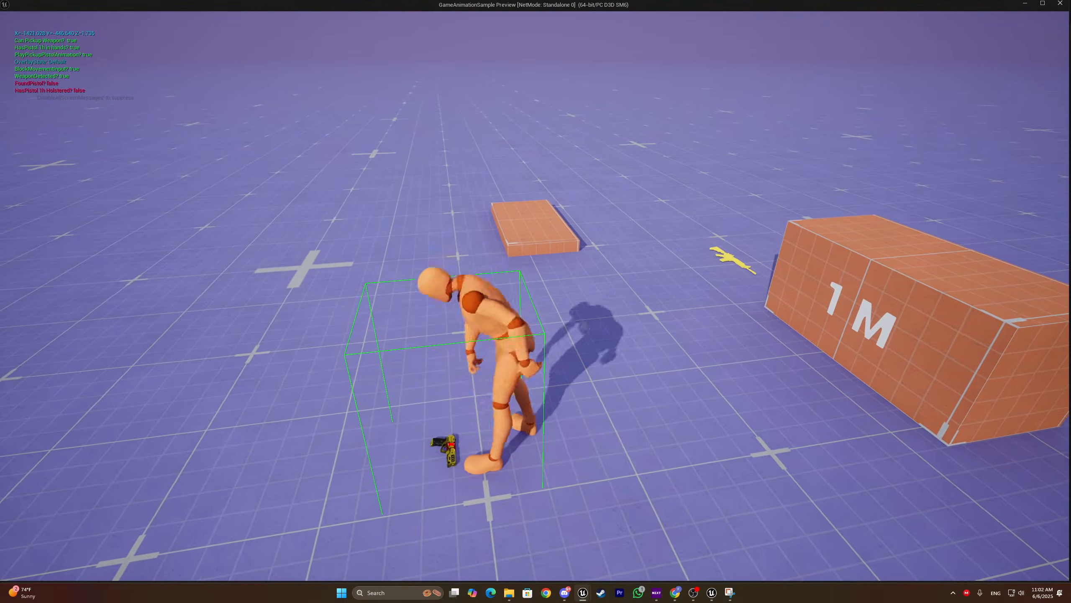
# Test the pistol in the running preview by dropping it, walking back over it and picking it up again
pyautogui.press('a')
pyautogui.press('g')
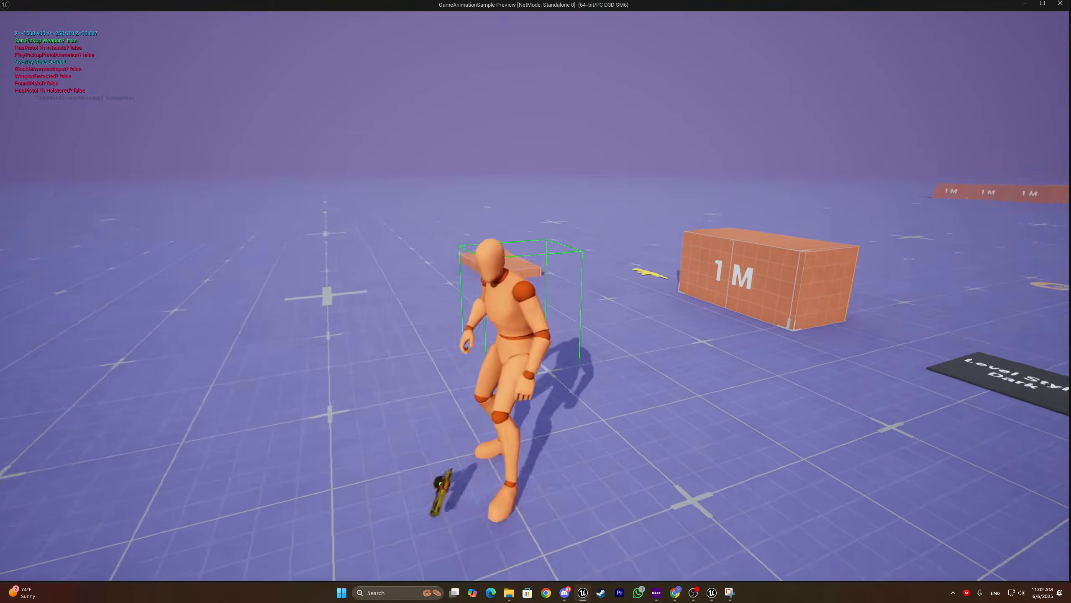
pyautogui.press('s')
pyautogui.press('d')
pyautogui.press('a')
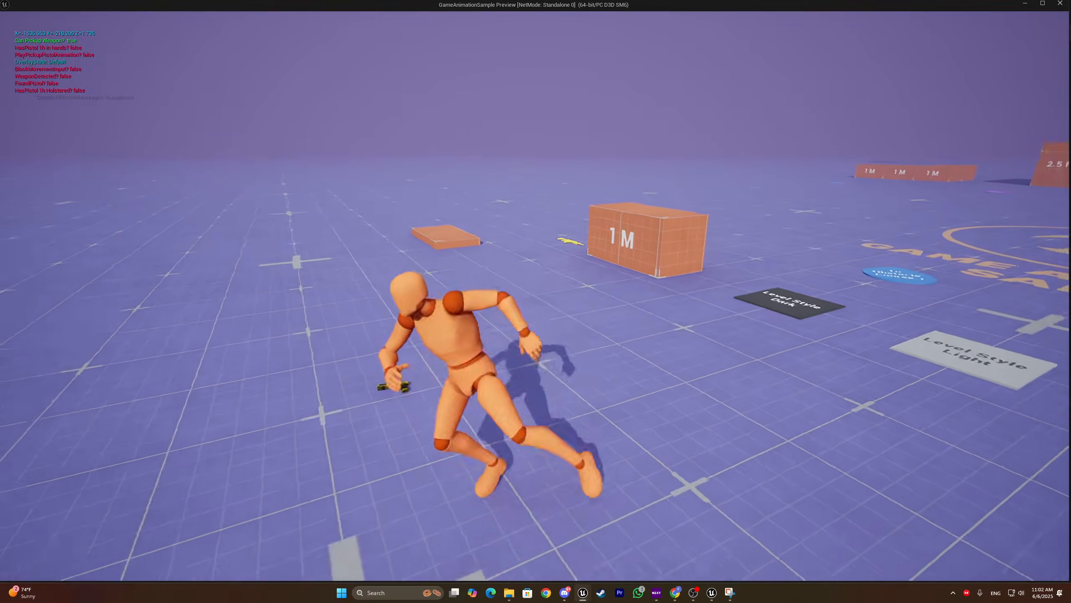
pyautogui.press('w')
pyautogui.press('e')
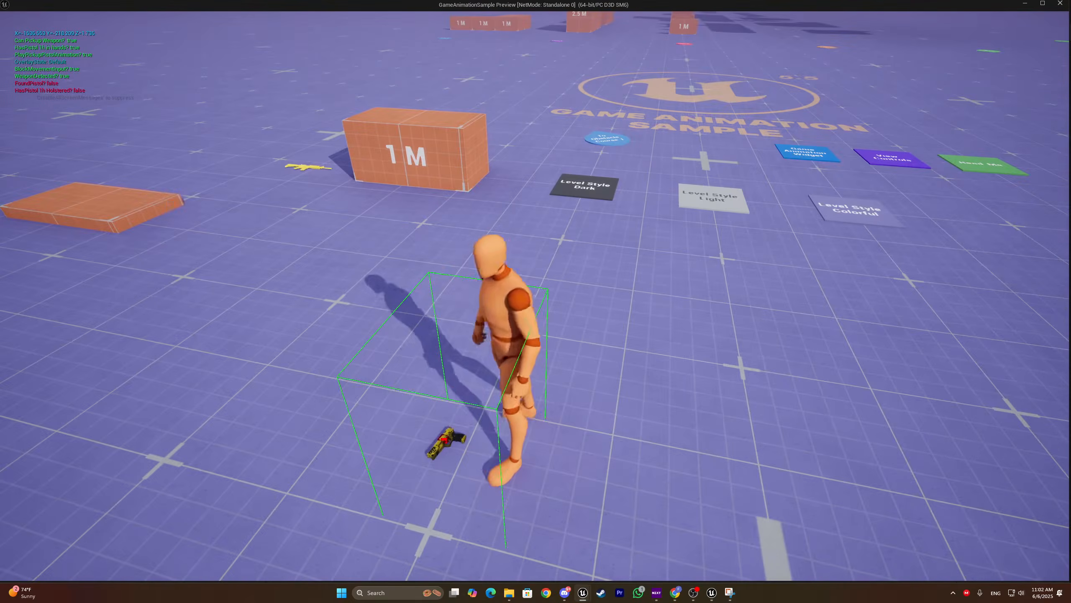
pyautogui.press('s')
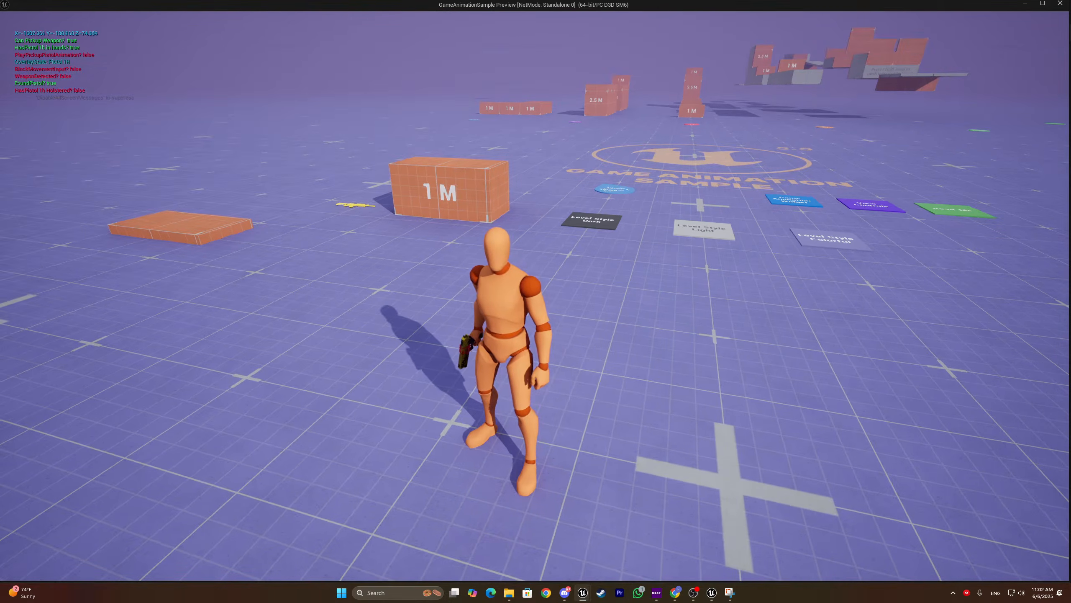
# Carry the pistol farther across the level, repeat the drop and pickup at new spots, and return to the Pistol1h blueprint
pyautogui.press('s')
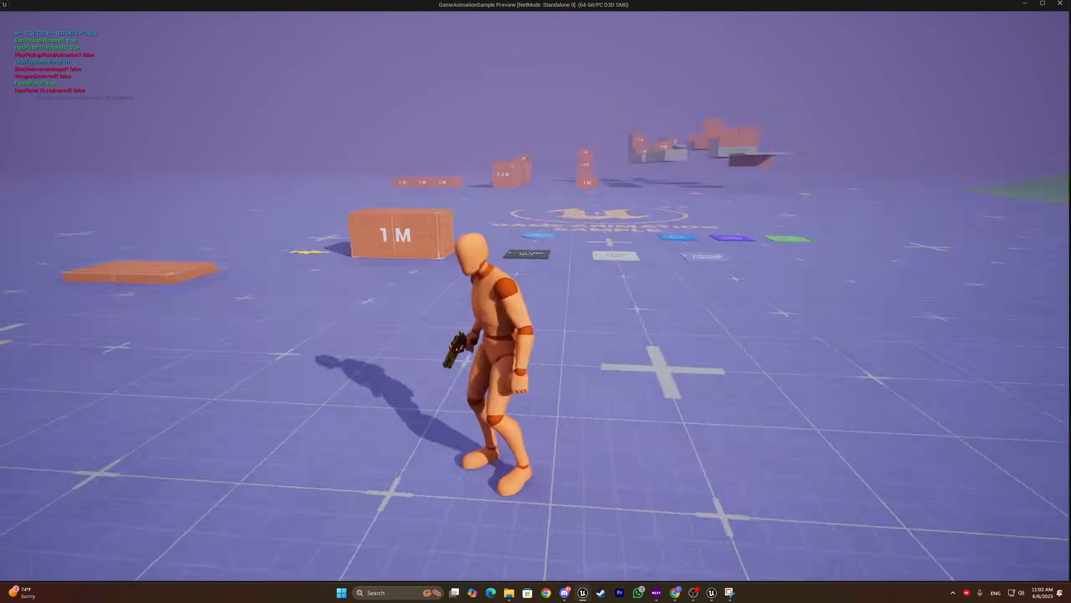
pyautogui.press('s')
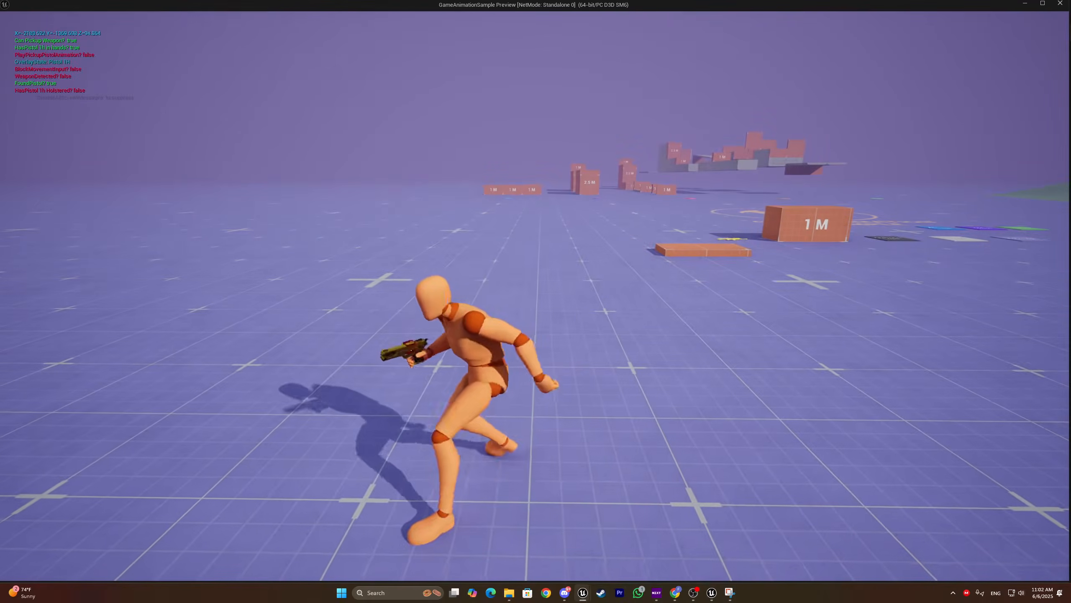
pyautogui.press('e')
pyautogui.press('g')
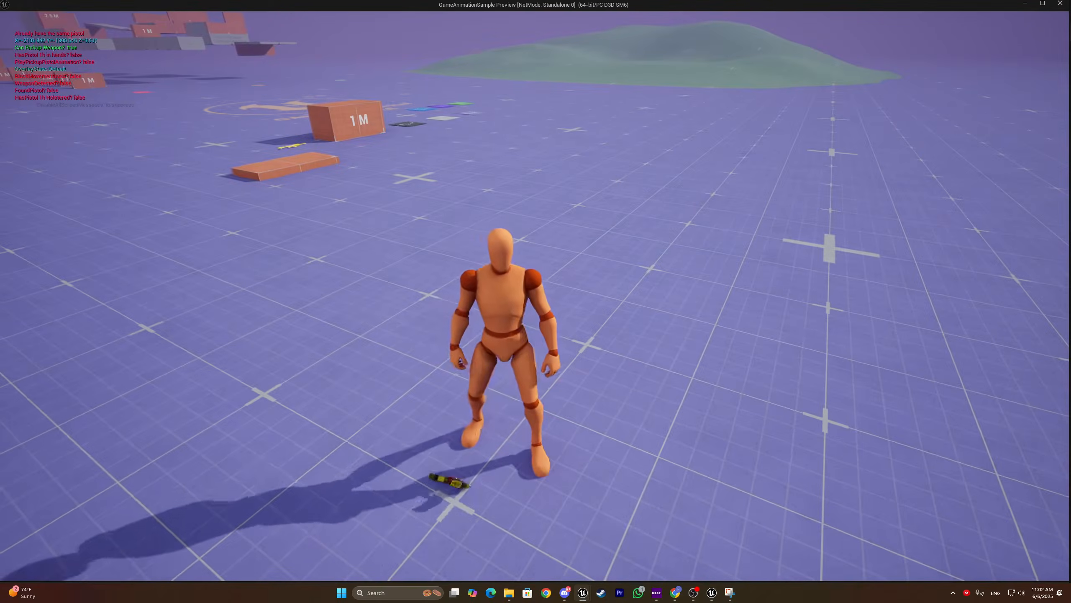
pyautogui.press('e')
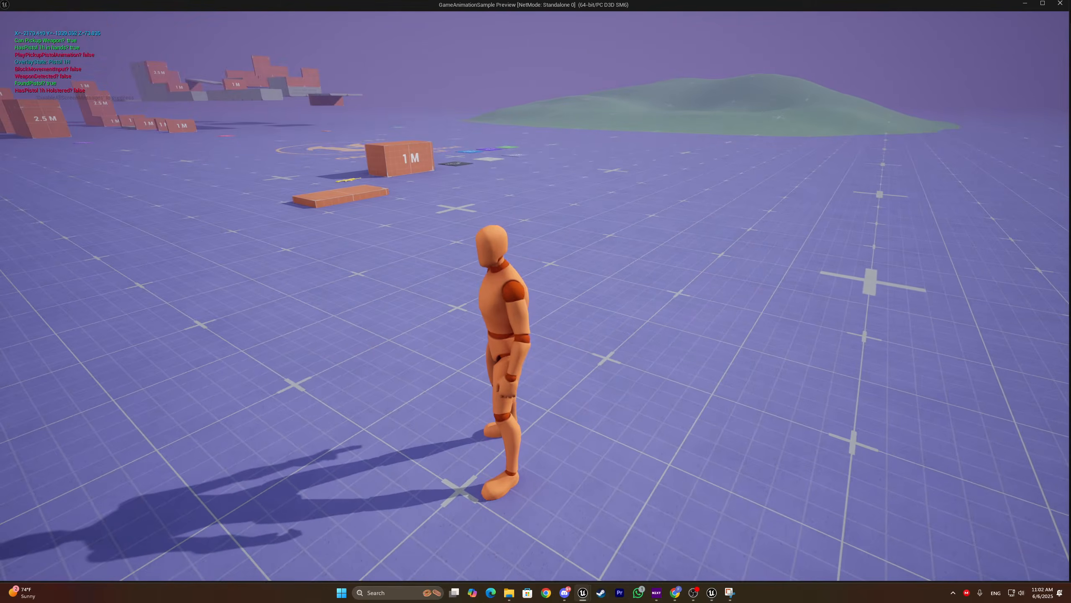
pyautogui.press('s')
pyautogui.press('g')
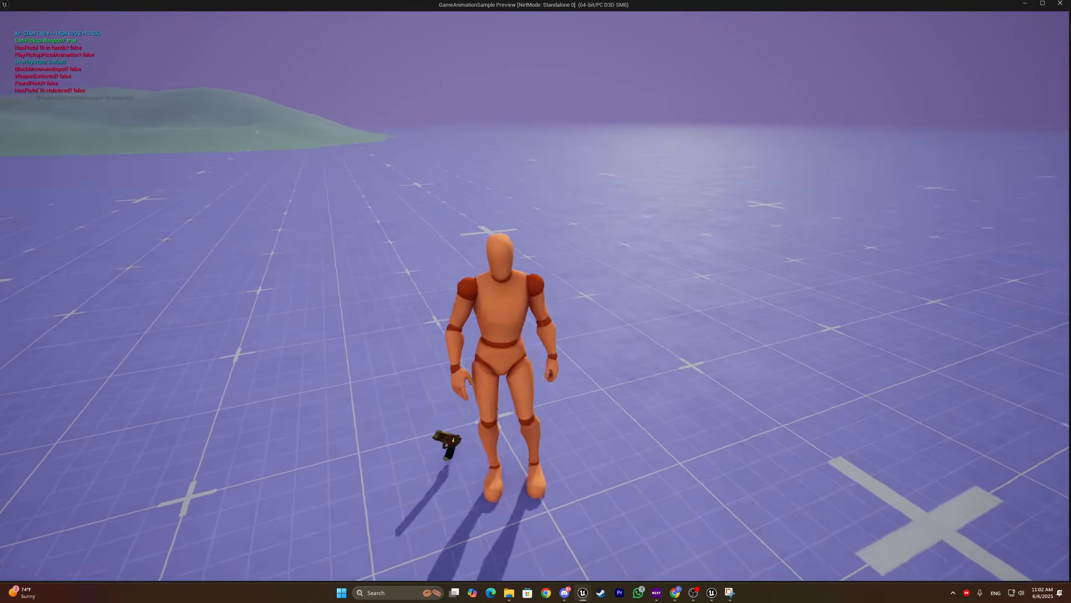
pyautogui.press('d')
pyautogui.press('a')
pyautogui.press('e')
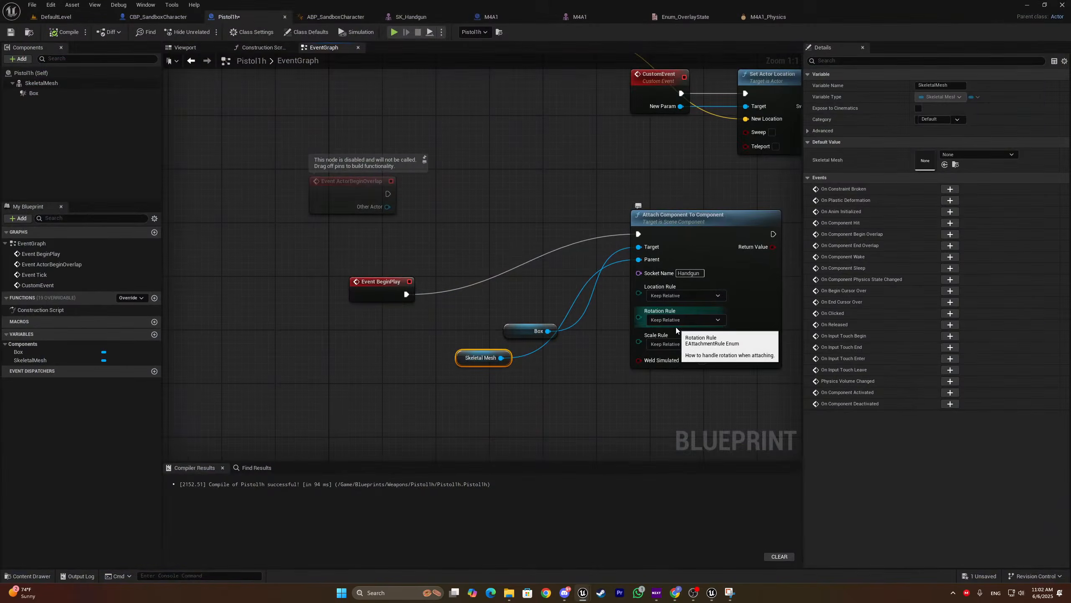
# Bring Event BeginPlay and the Skeletal Mesh getter close to the Attach Component To Component node
pyautogui.moveTo(463, 394); pyautogui.dragTo(376, 370, button='right')
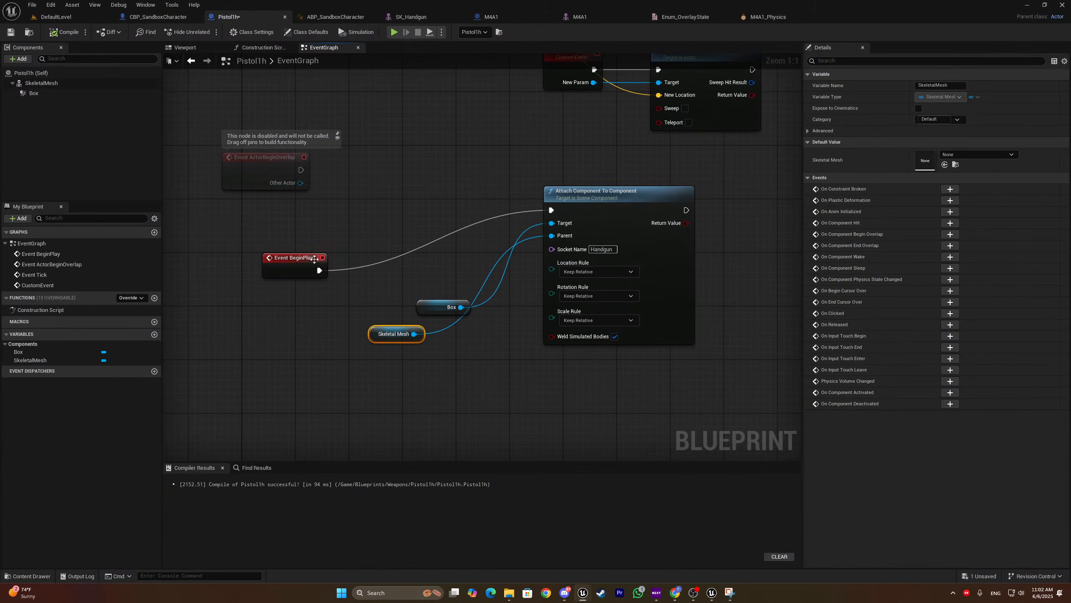
pyautogui.moveTo(297, 263); pyautogui.dragTo(485, 210)
pyautogui.moveTo(385, 337); pyautogui.dragTo(480, 275)
pyautogui.keyDown('ctrl'); pyautogui.moveTo(567, 178); pyautogui.dragTo(528, 301); pyautogui.keyUp('ctrl')
pyautogui.moveTo(598, 209); pyautogui.dragTo(578, 207)
# Review the Event Tick debug code and move the BeginPlay attachment nodes to an empty area of Pistol1h's event graph
pyautogui.moveTo(547, 143); pyautogui.dragTo(422, 398, button='right')
pyautogui.scroll(-3, 370, 388)
pyautogui.scroll(3, 323, 192)
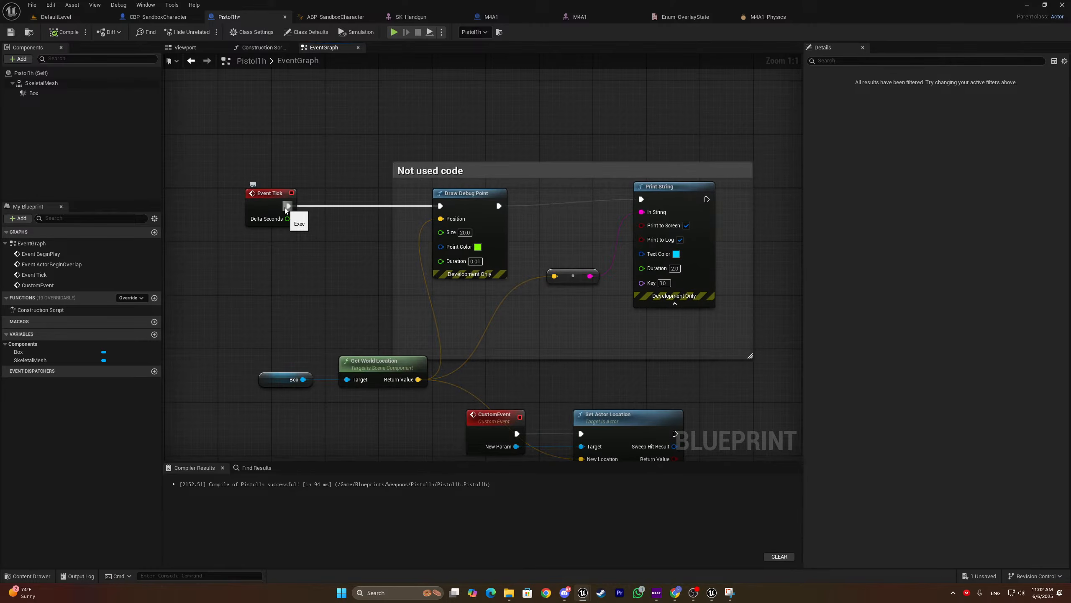
pyautogui.moveTo(392, 451); pyautogui.dragTo(355, 172, button='right')
pyautogui.moveTo(287, 205); pyautogui.dragTo(477, 330)
pyautogui.moveTo(493, 240); pyautogui.dragTo(270, 379)
pyautogui.moveTo(270, 379); pyautogui.dragTo(404, 287, button='right')
pyautogui.scroll(-1, 485, 196)
pyautogui.moveTo(352, 294); pyautogui.dragTo(359, 191, button='right')
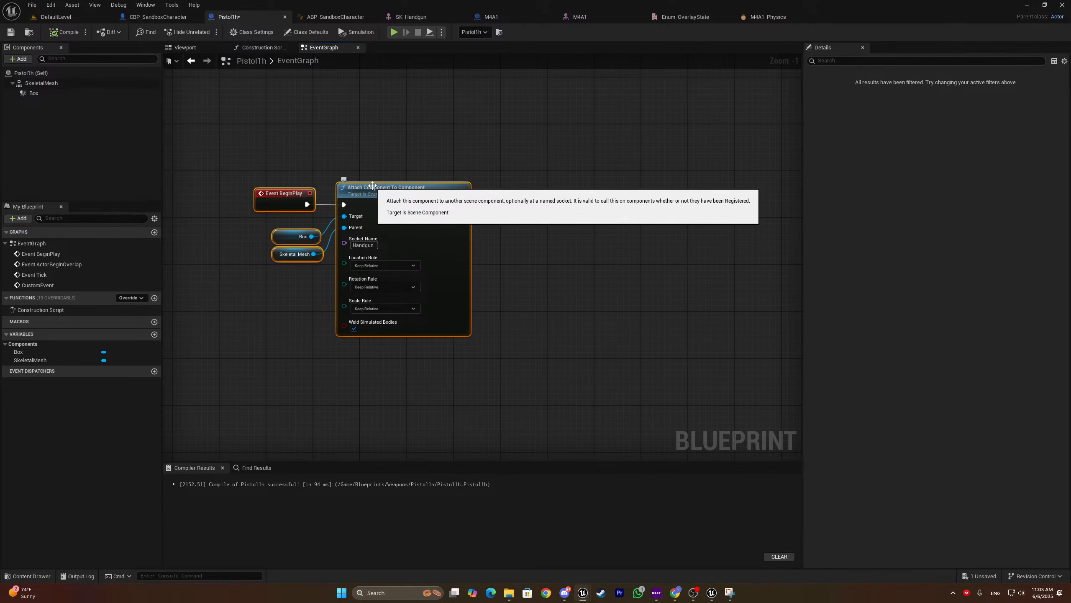
# Line up Event BeginPlay, the Attach Component To Component node and its Box and Skeletal Mesh getters compactly
pyautogui.moveTo(489, 133); pyautogui.dragTo(377, 241)
pyautogui.moveTo(290, 290); pyautogui.dragTo(343, 217)
pyautogui.moveTo(425, 147); pyautogui.dragTo(402, 204)
pyautogui.keyDown('shift'); pyautogui.moveTo(303, 280); pyautogui.dragTo(307, 231); pyautogui.keyUp('shift')
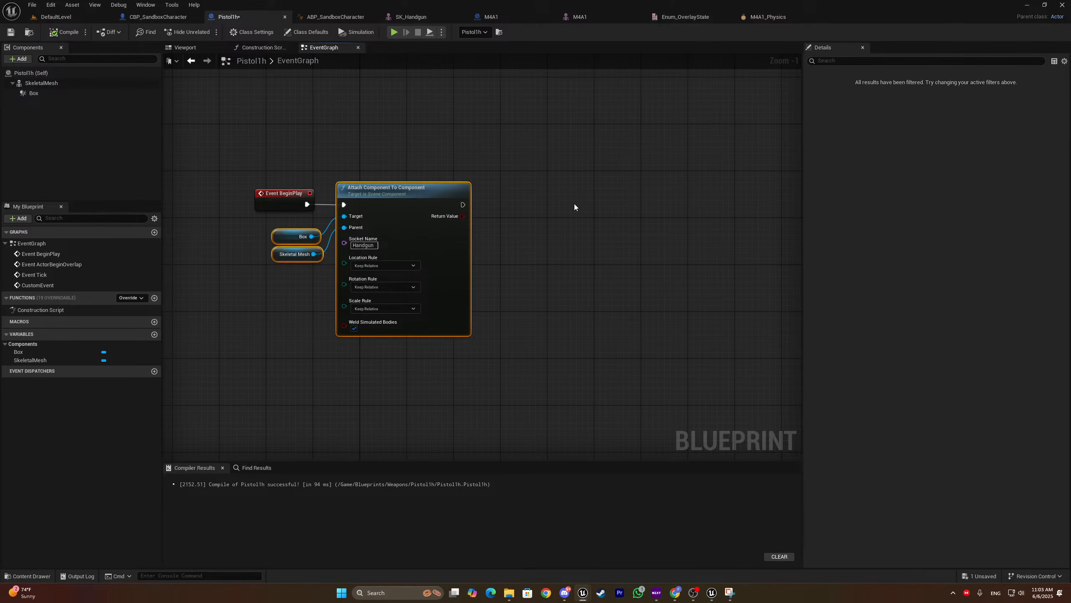
# Enclose the attach node and its two getters in a comment reading "Necesary for preventing the box to separate from the skeletal mesh."
pyautogui.moveTo(494, 205); pyautogui.dragTo(425, 215, button='right')
pyautogui.scroll(1, 423, 215)
pyautogui.click(474, 153)
pyautogui.moveTo(475, 153); pyautogui.dragTo(672, 135, button='right')
pyautogui.moveTo(650, 142); pyautogui.dragTo(643, 365)
pyautogui.write('cNe')
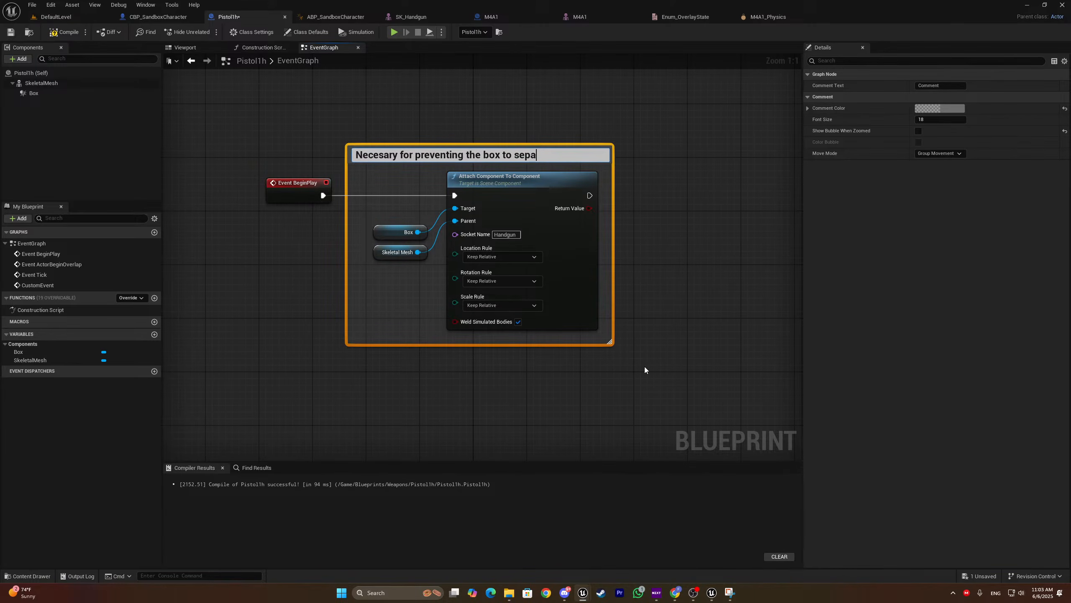
pyautogui.write('e sk')
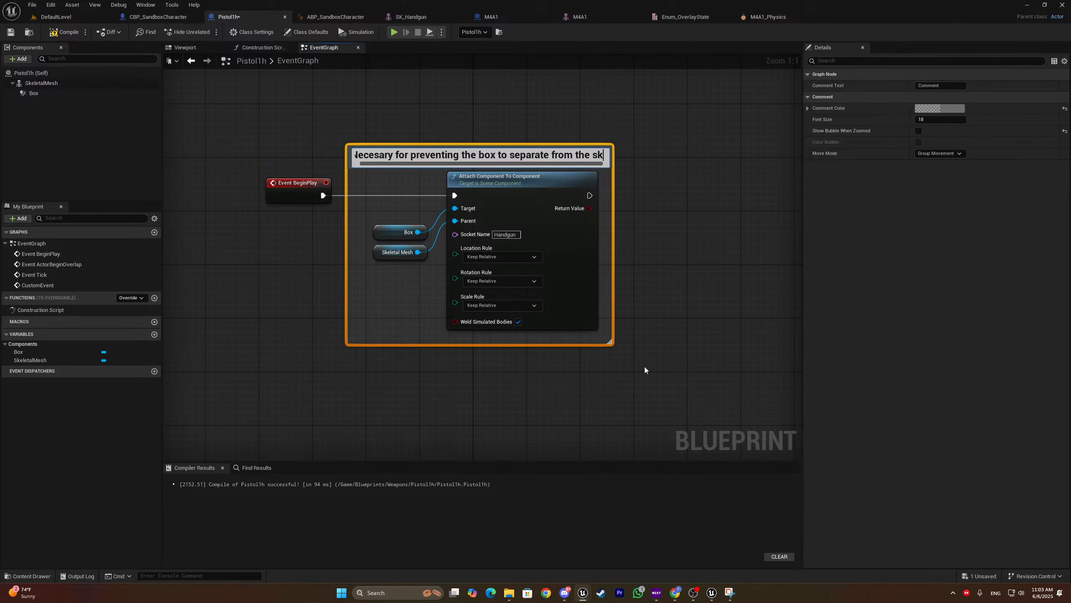
pyautogui.write('eletal mesh.')
pyautogui.click(706, 285)
# Append "(Prevent bugs)" to the attachment comment, then compile and save Pistol1h
pyautogui.doubleClick(506, 157)
pyautogui.press('Right')
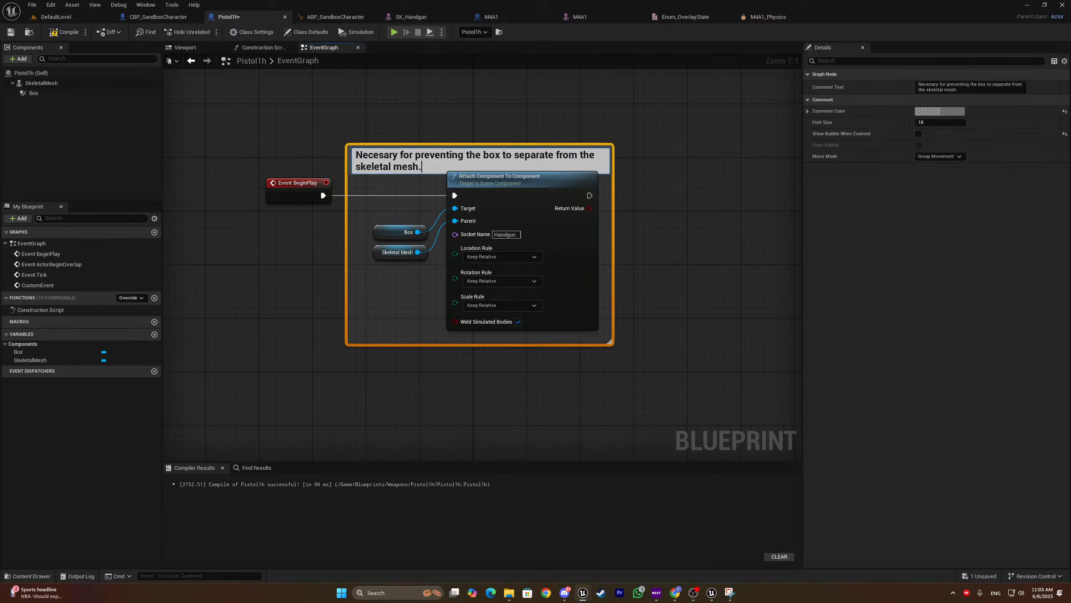
pyautogui.write('(Prevent bugs)')
pyautogui.click(320, 97)
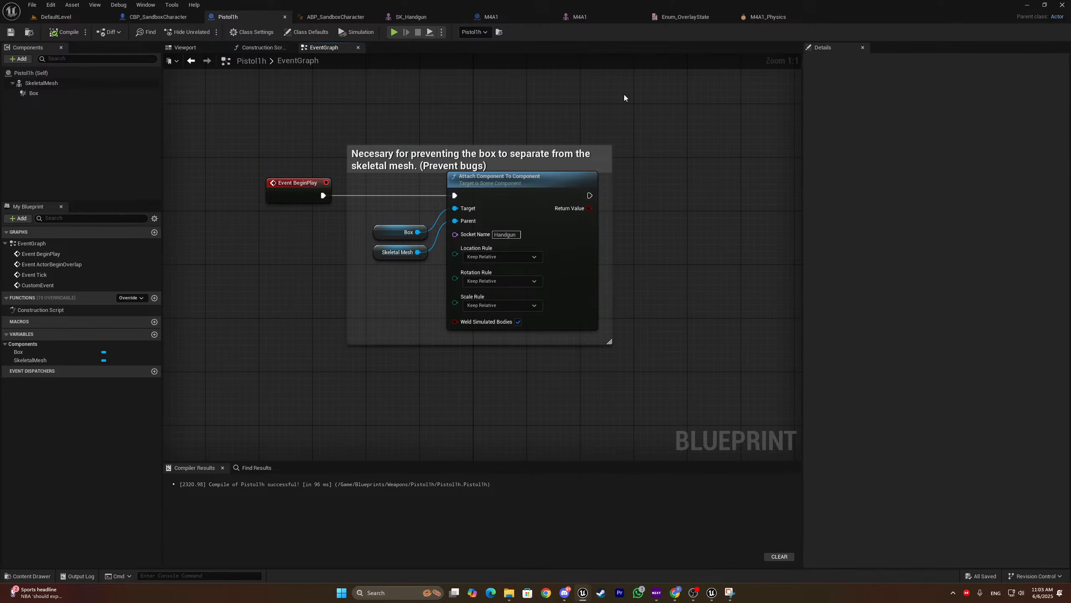
# Extend the comment's parenthesis after "Prevent bugs" with "of not being able to pickup the weapon" and save the blueprint
pyautogui.doubleClick(500, 158)
pyautogui.click(489, 165)
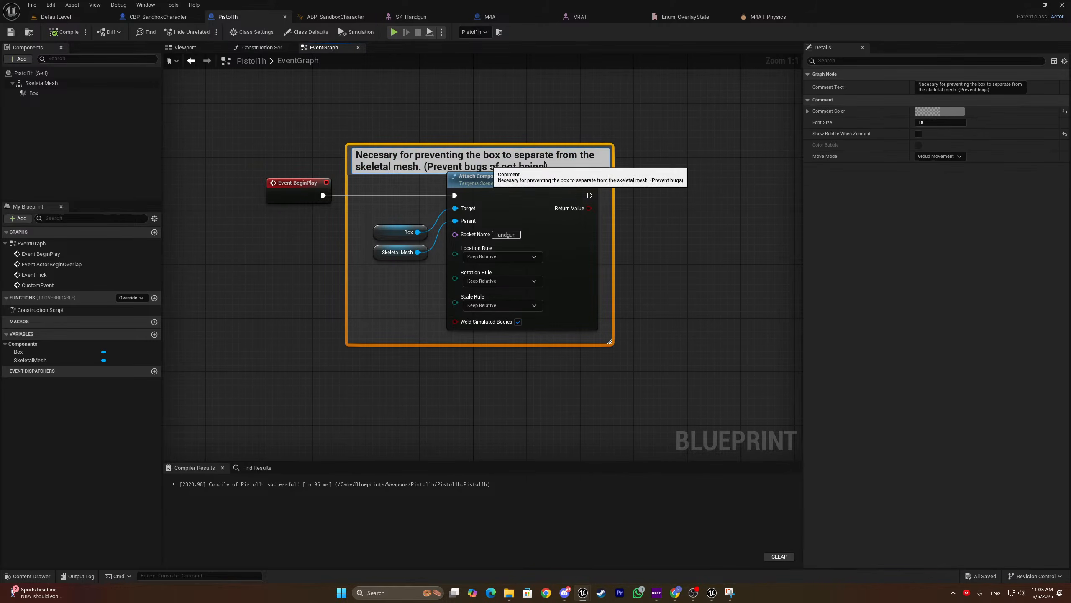
pyautogui.write('of not being able to pickup the weapon')
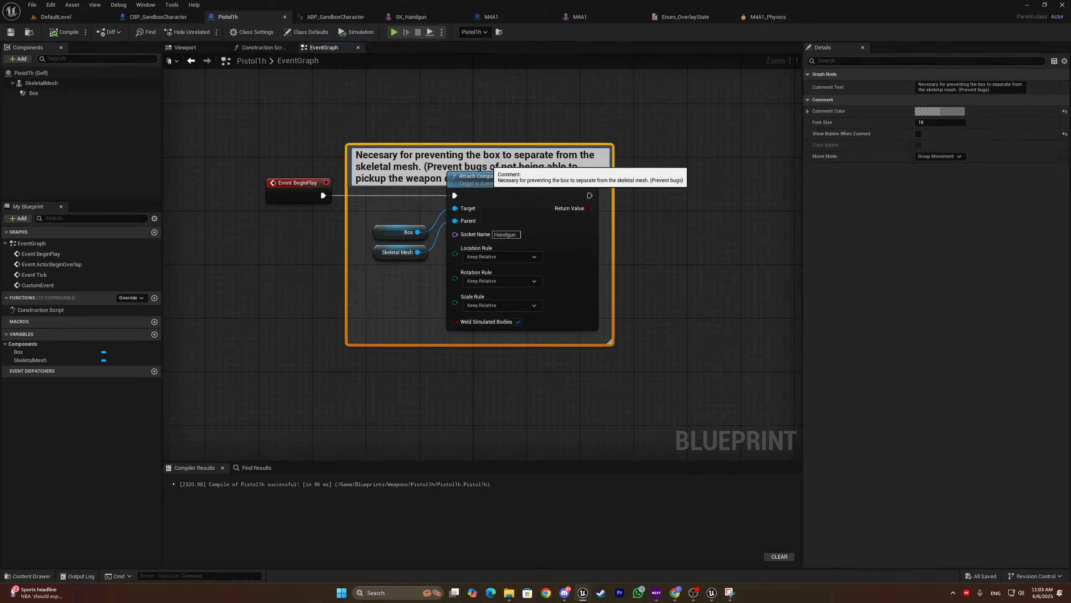
pyautogui.click(475, 138)
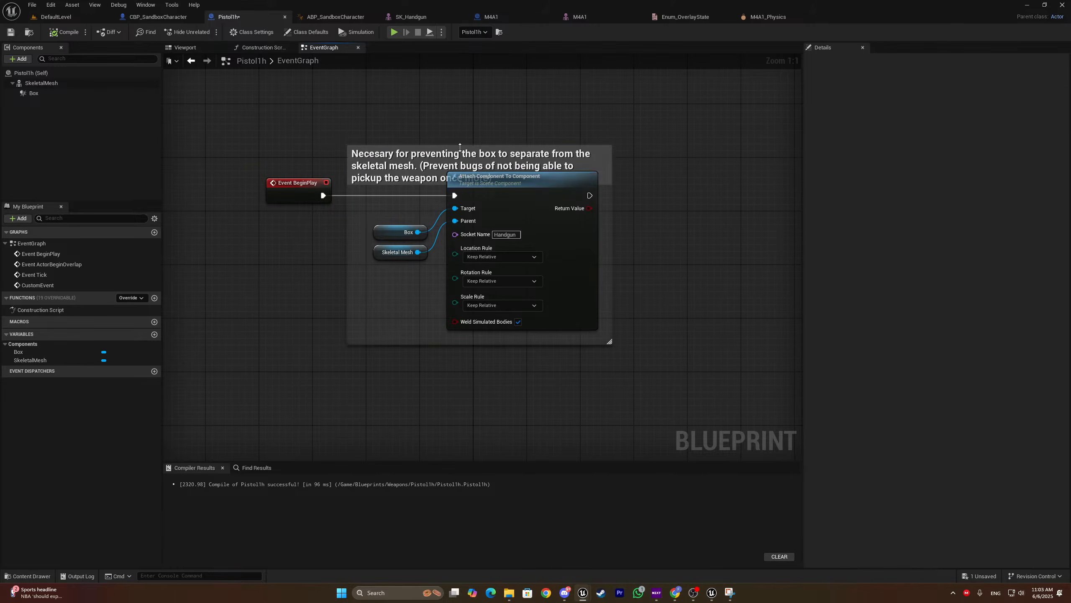
pyautogui.click(443, 146)
# Play DefaultLevel, pick up the pistol and drop it elsewhere, and show the play view in full screen
pyautogui.click(87, 17)
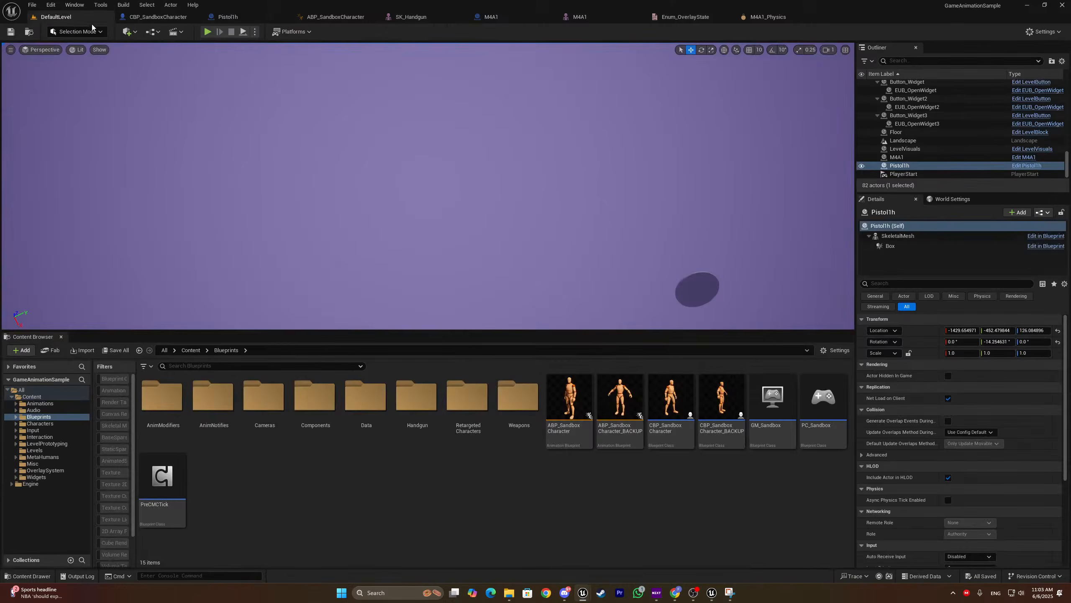
pyautogui.click(208, 32)
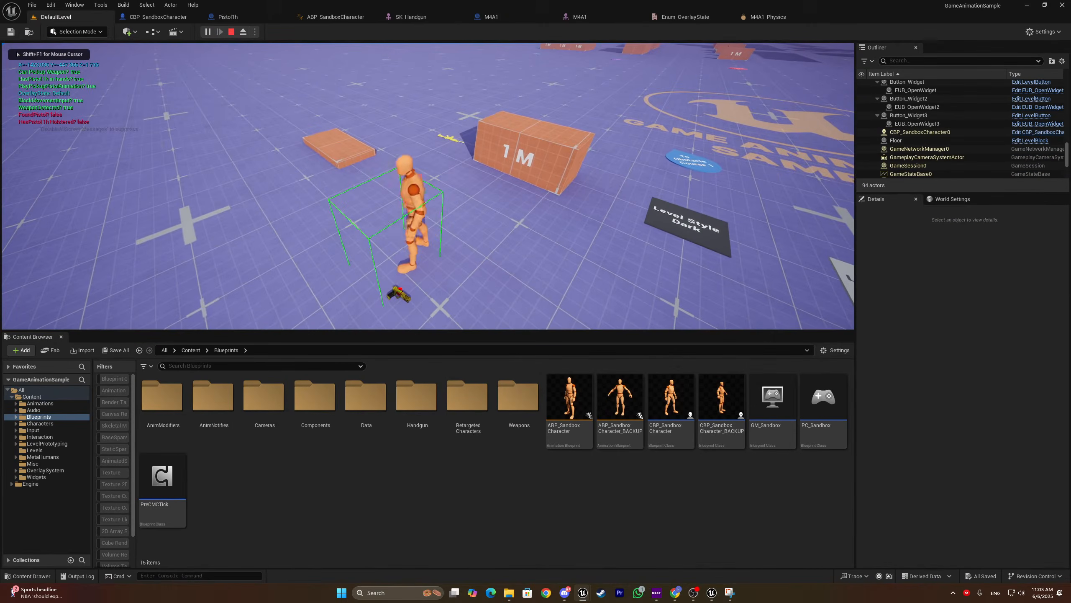
pyautogui.press('s')
pyautogui.press('a')
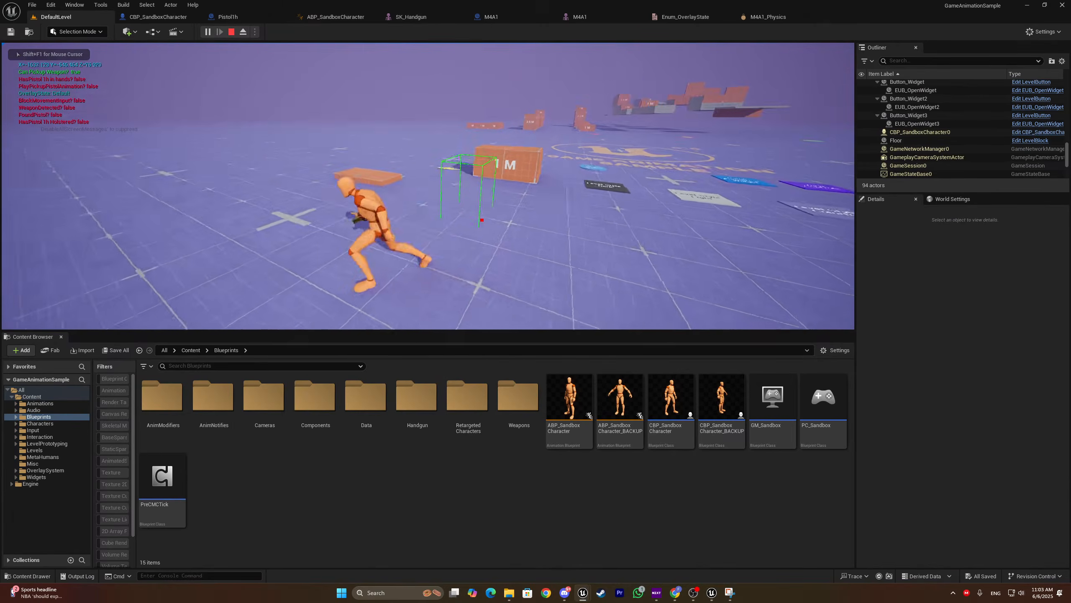
pyautogui.press('d')
pyautogui.press('a')
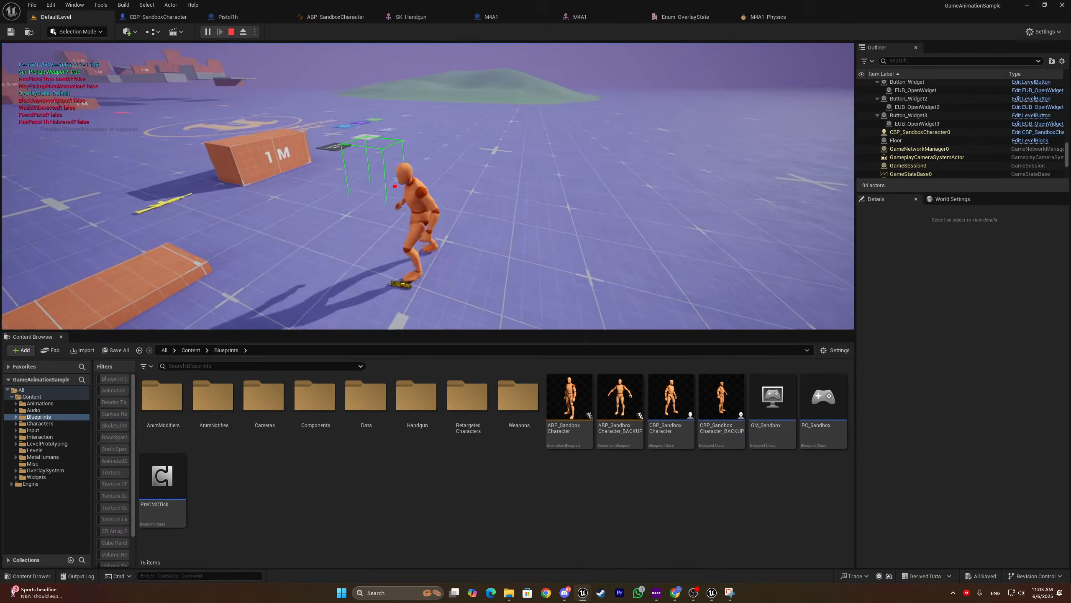
pyautogui.press('F11')
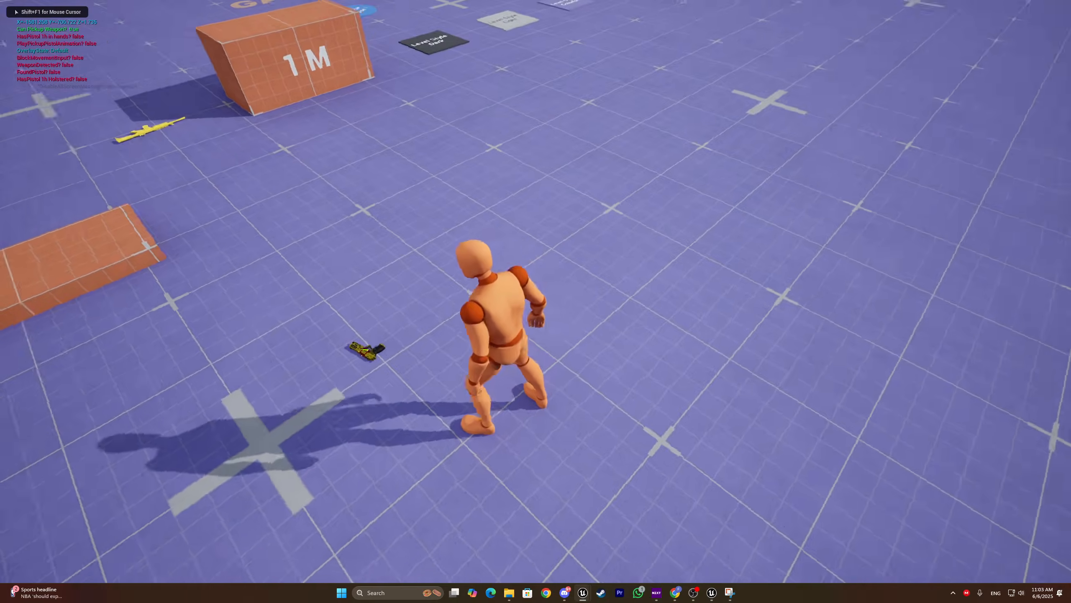
# Pick up the dropped pistol, carry it away, drop it at another location and pick it up again
pyautogui.press('w')
pyautogui.press('a')
pyautogui.press('e')
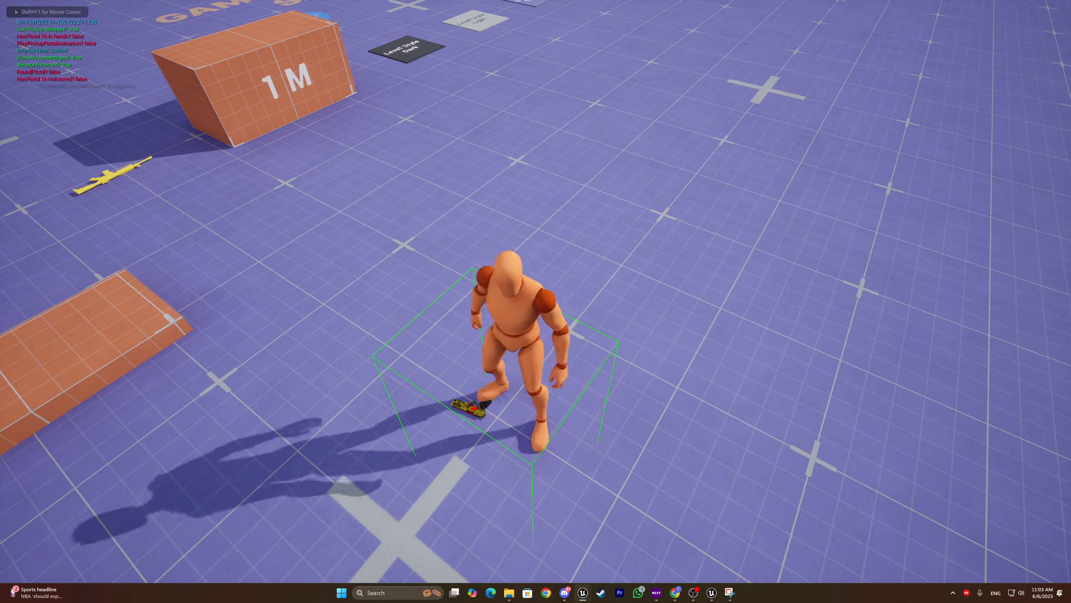
pyautogui.press('w')
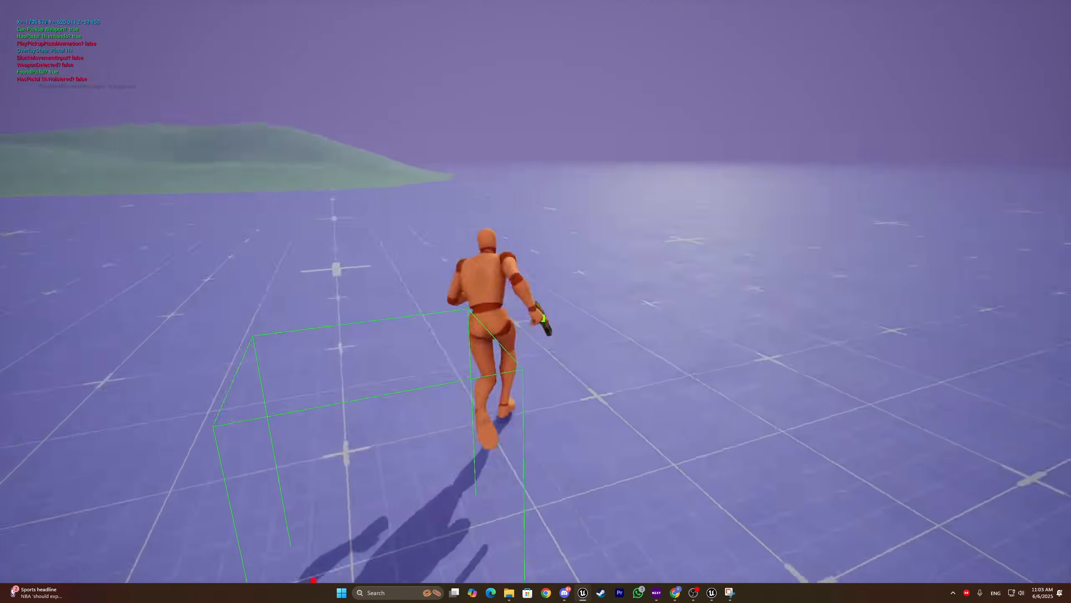
pyautogui.press('a')
pyautogui.press('g')
pyautogui.press('w')
pyautogui.press('a')
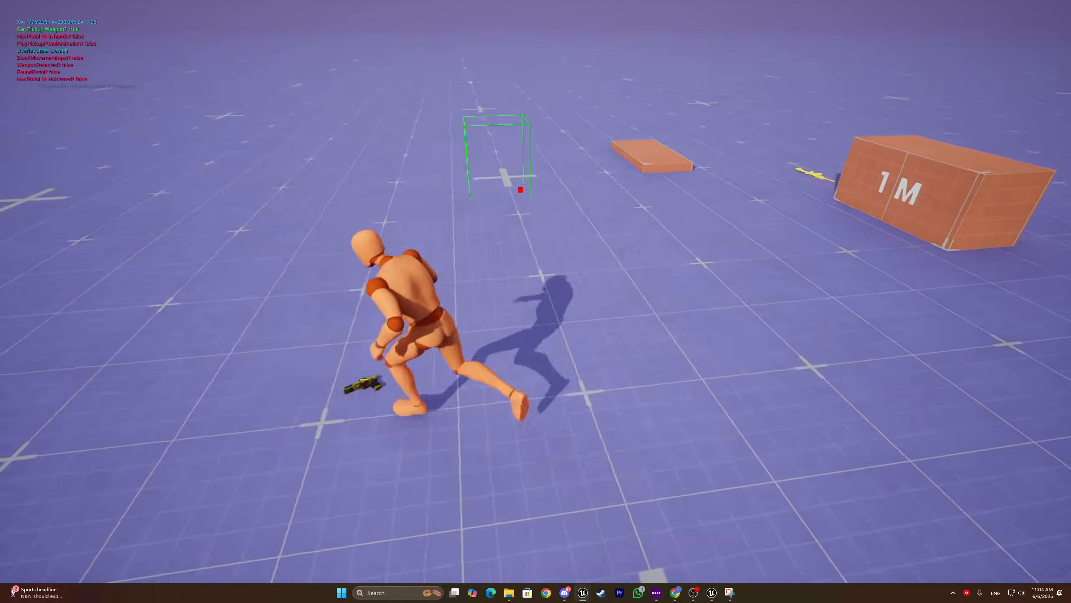
pyautogui.press('e')
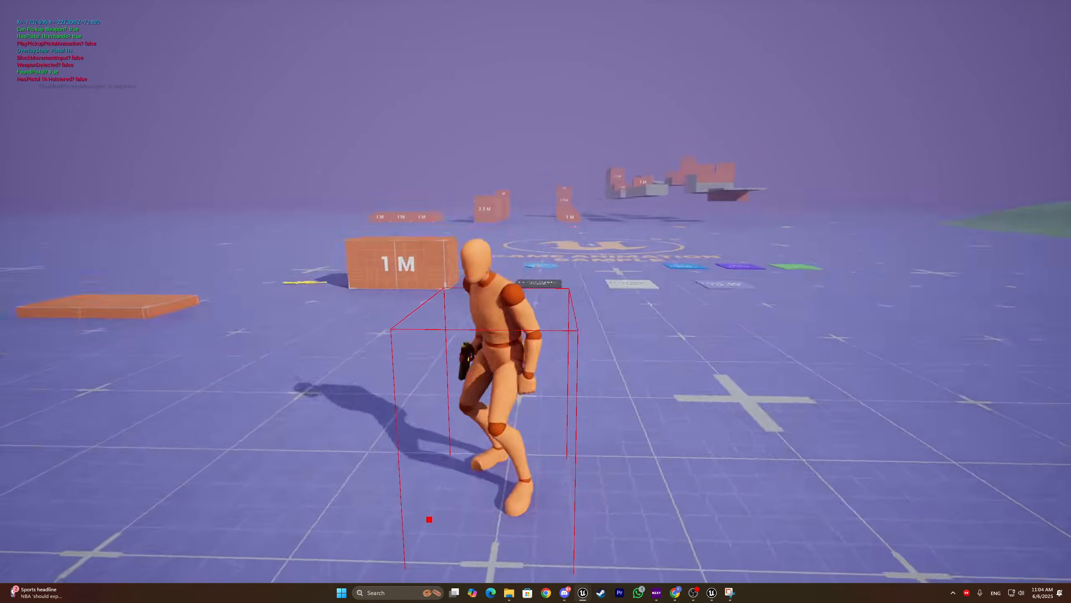
# Repeat dropping and retrieving the pistol at further spots in the level, then run off with it in hand
pyautogui.press('w')
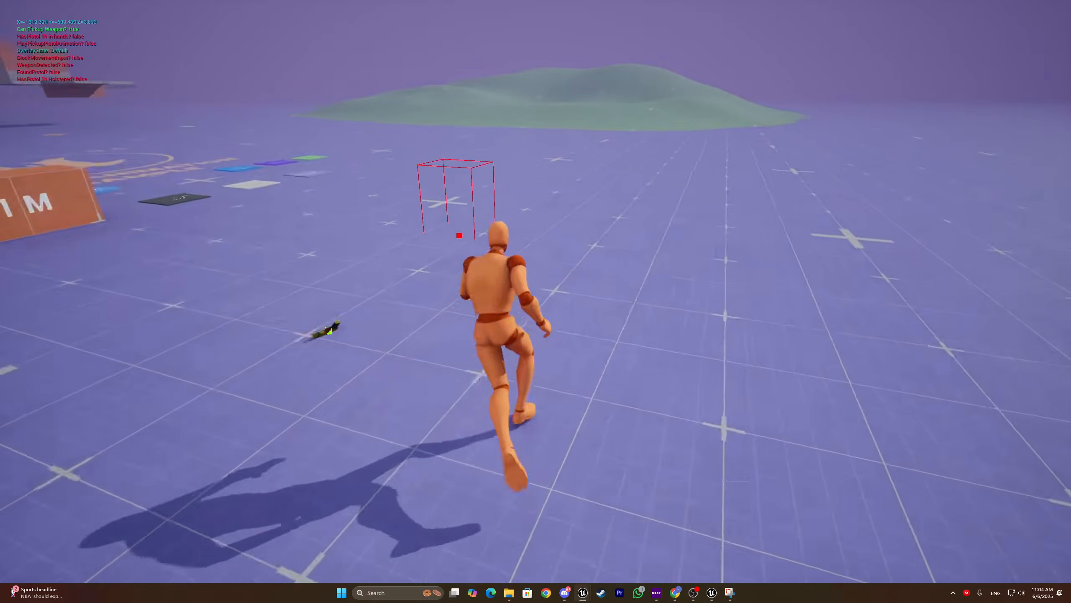
pyautogui.press('a')
pyautogui.press('e')
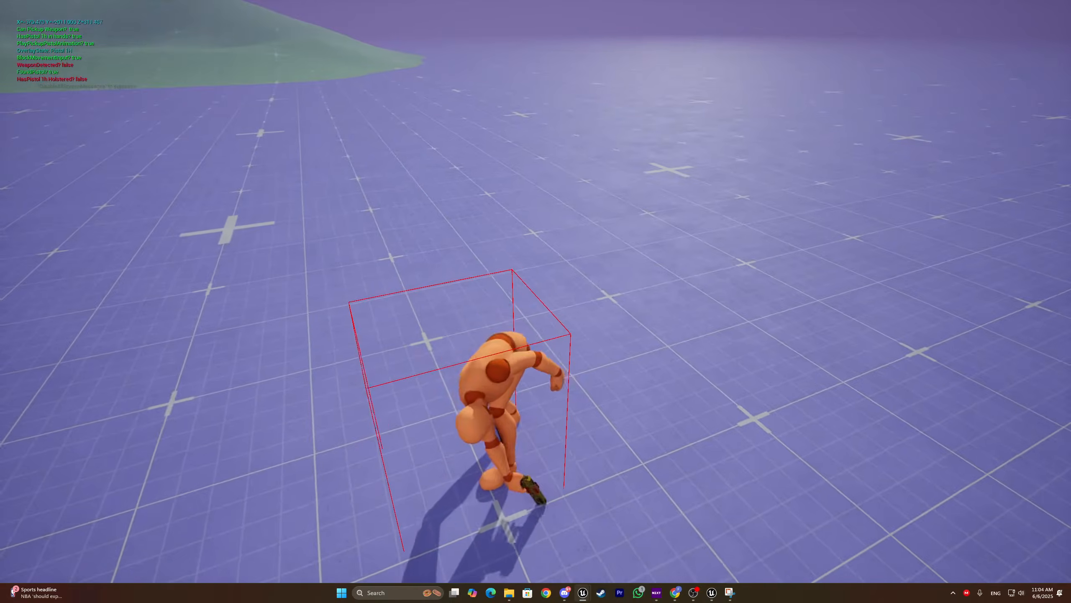
pyautogui.press('d')
pyautogui.press('g')
pyautogui.press('a')
pyautogui.press('w')
pyautogui.press('e')
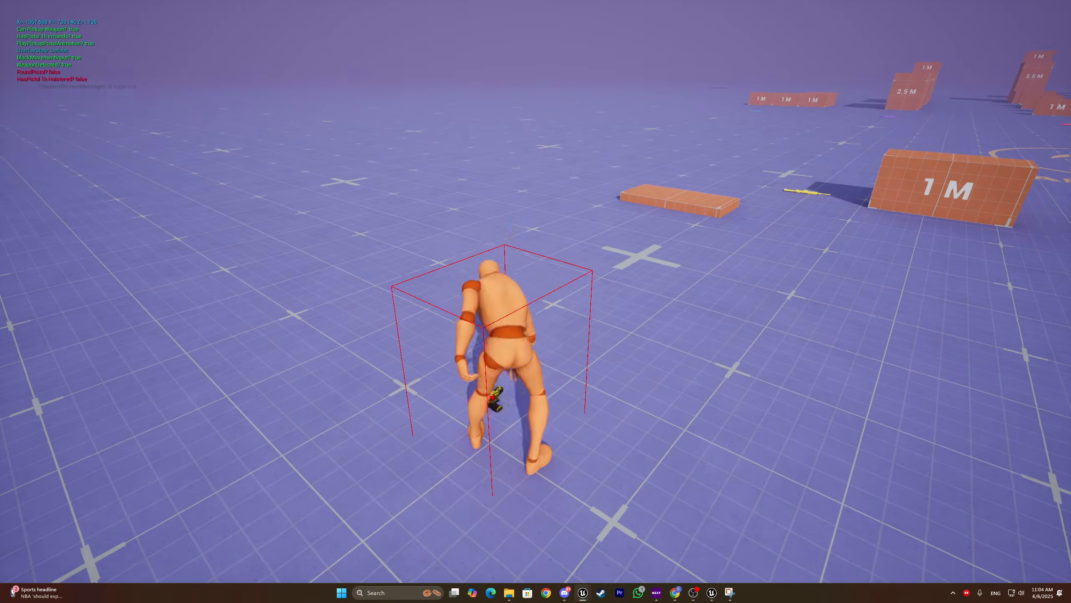
pyautogui.press('w')
pyautogui.press('a')
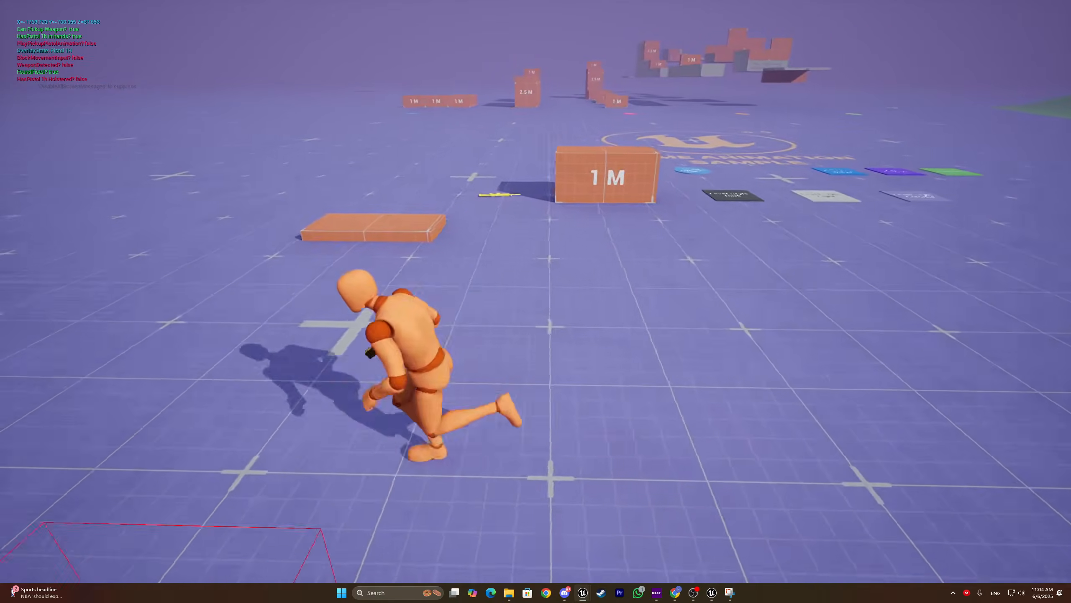
pyautogui.press('c')
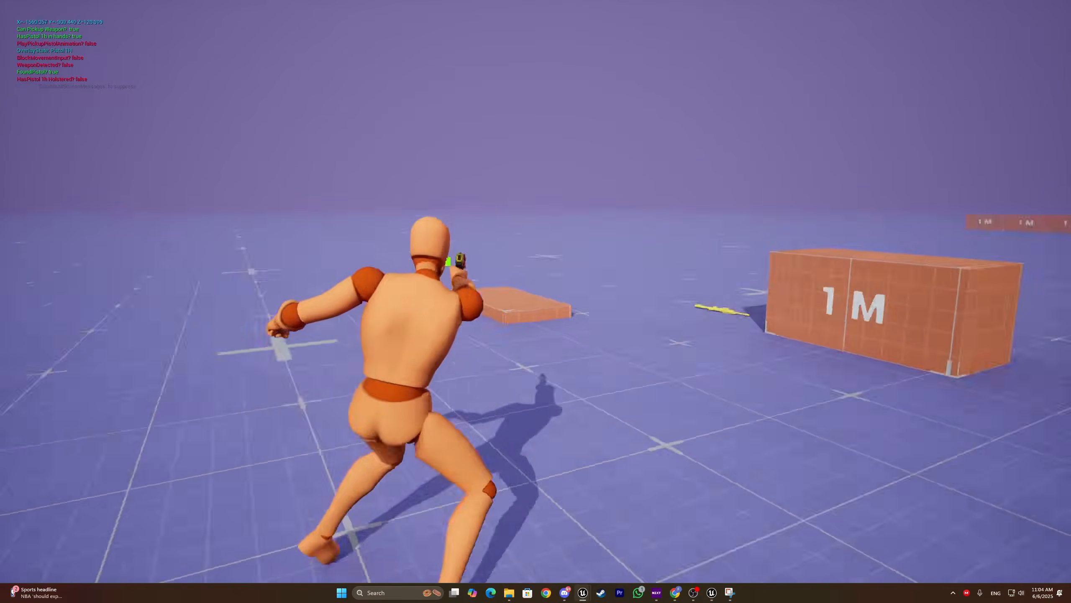
# Run and jump around the level with the pistol in hand, then end the play session
pyautogui.press('w')
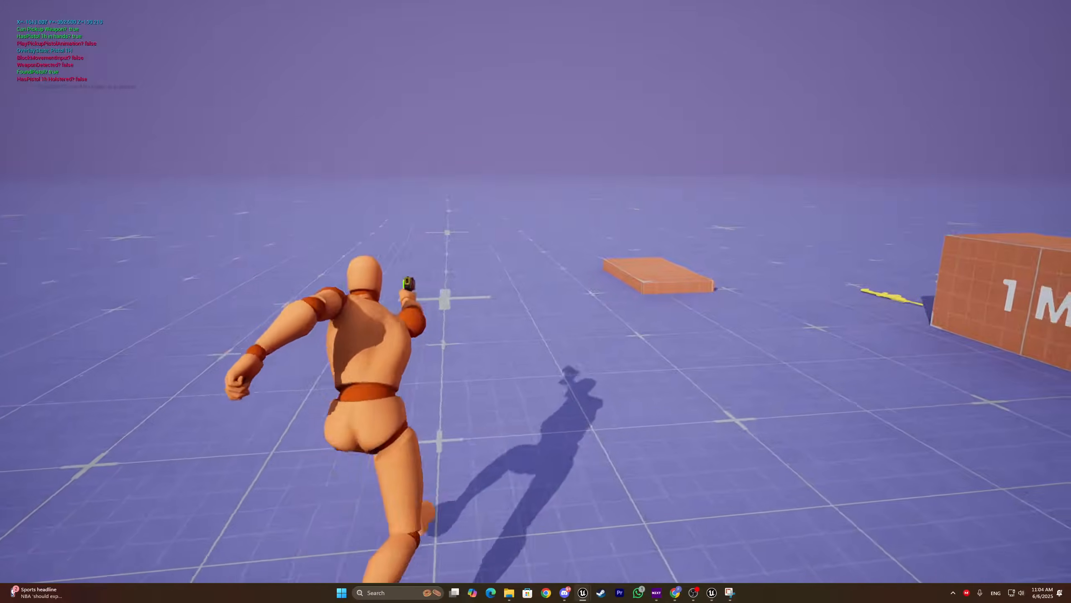
pyautogui.press('w')
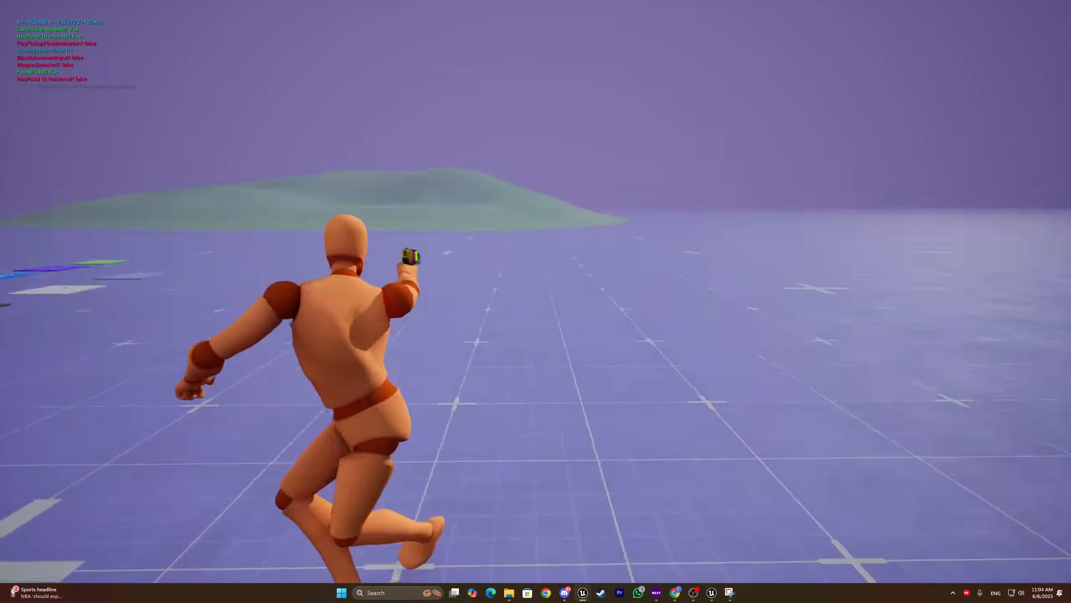
pyautogui.press('space')
pyautogui.press('w')
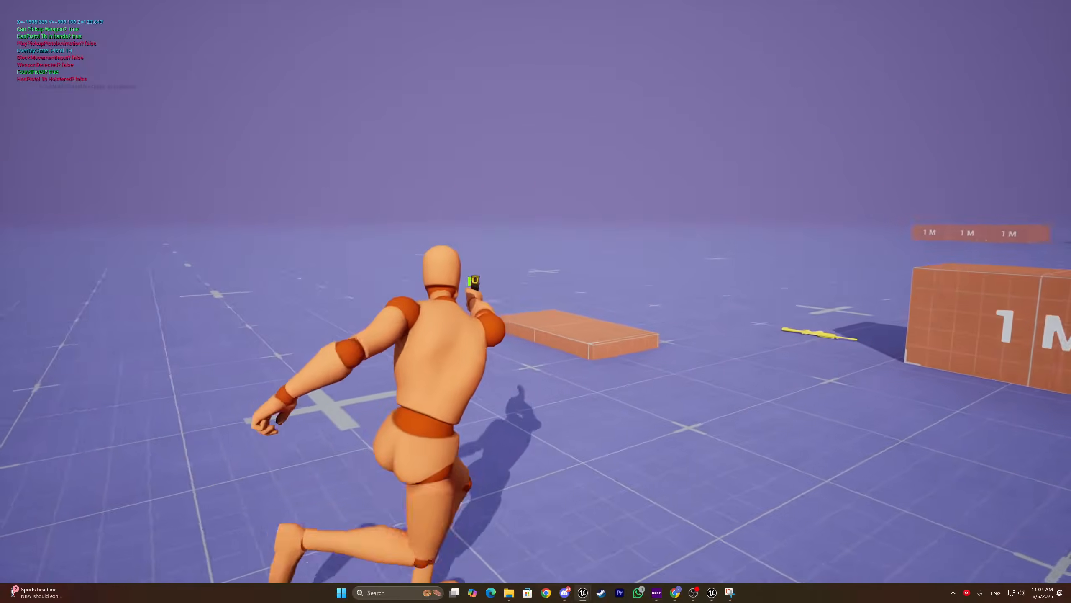
pyautogui.press('space')
pyautogui.press('w')
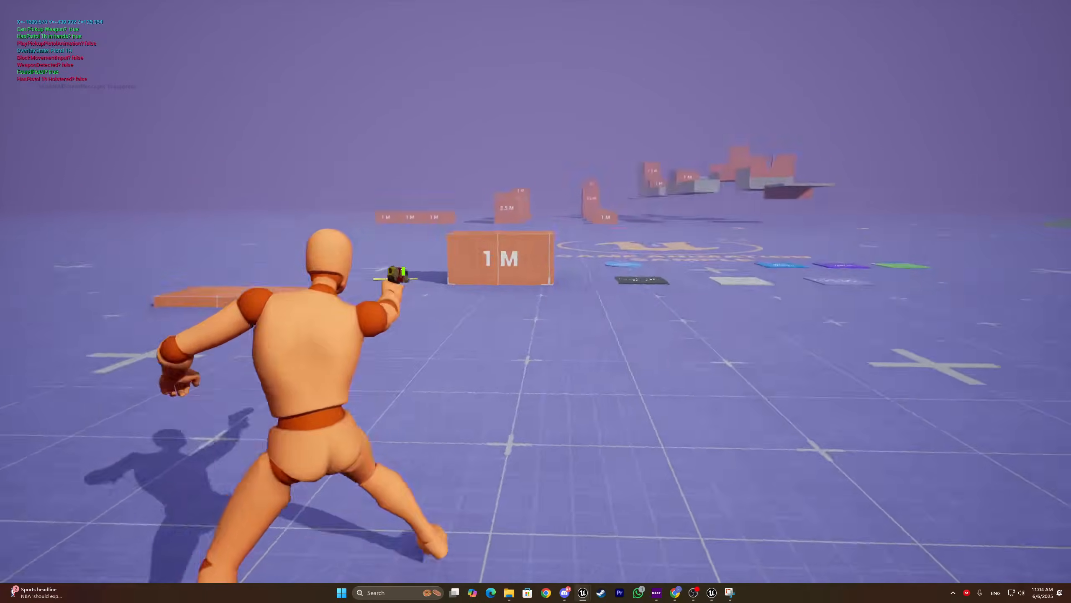
pyautogui.press('w')
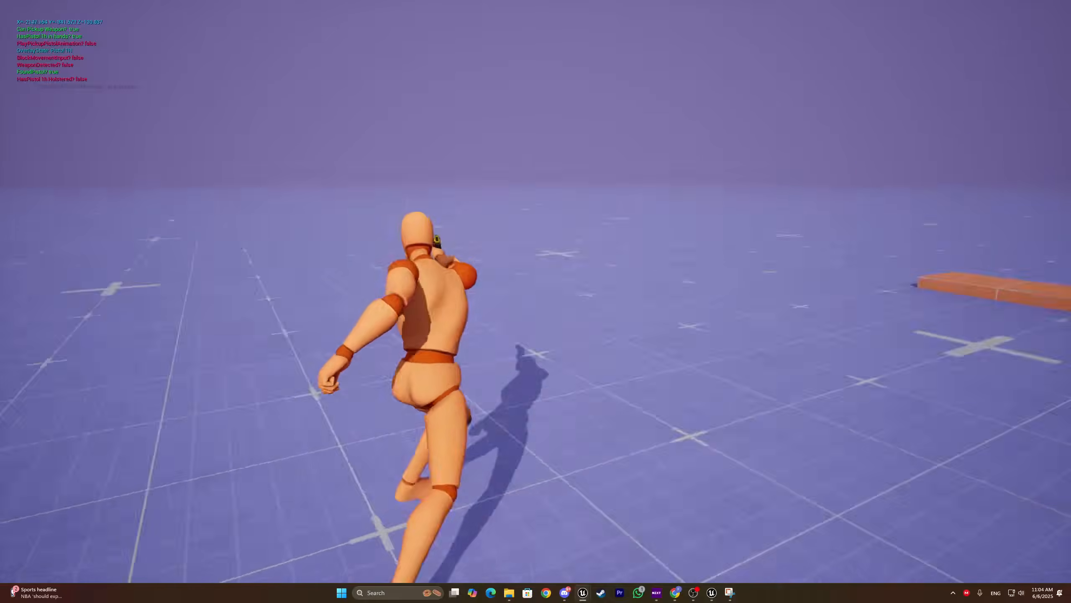
pyautogui.press('space')
pyautogui.press('w')
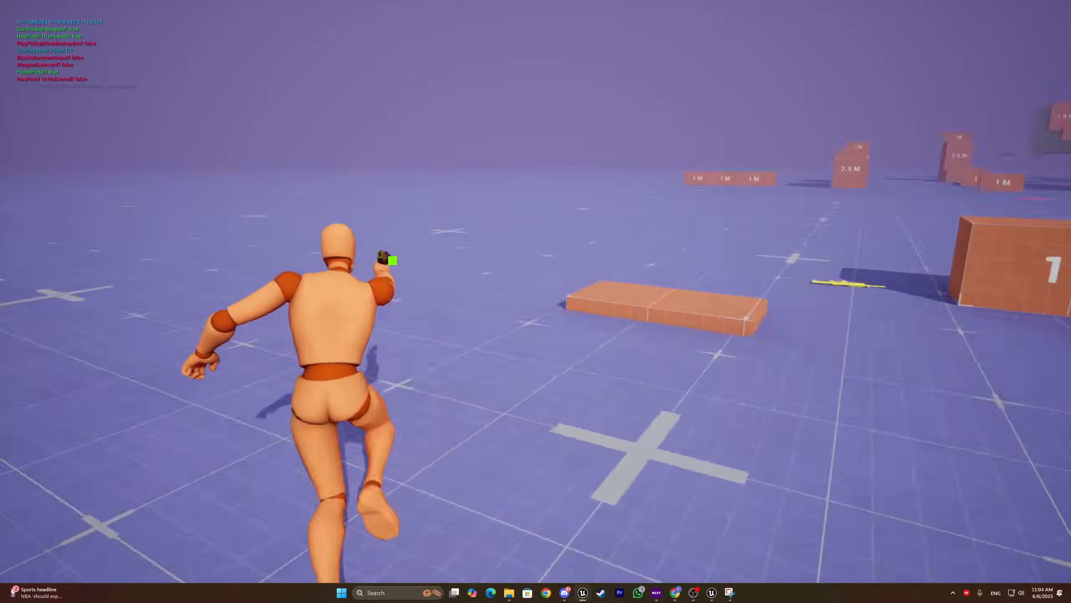
pyautogui.press('w')
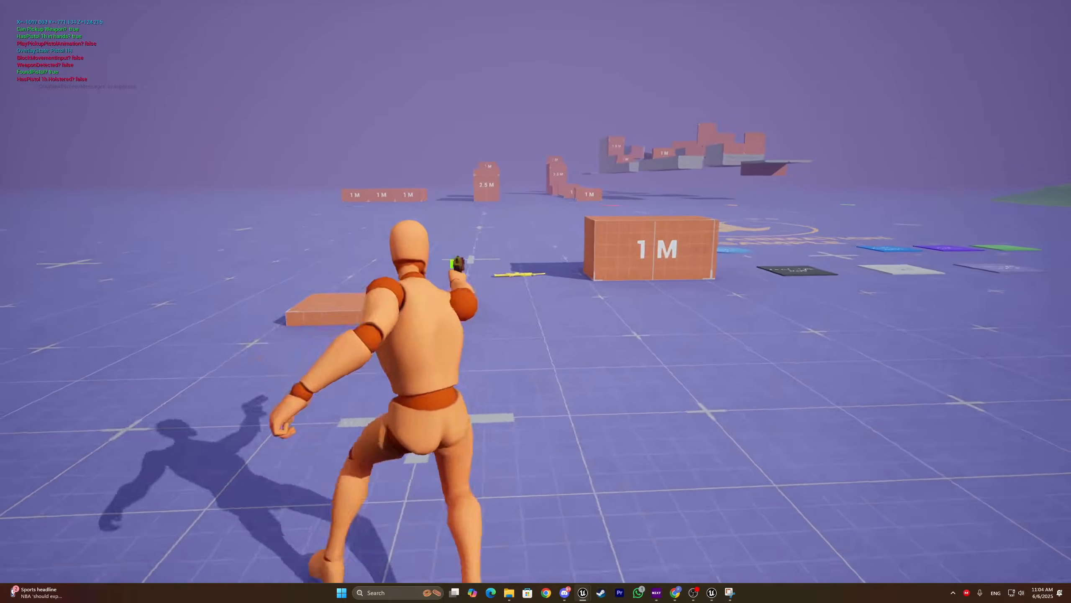
pyautogui.press('Escape')
# Set the Draw Debug Point node's duration to 0 in Pistol1h's event graph
pyautogui.click(253, 22)
pyautogui.scroll(-4, 580, 131)
pyautogui.scroll(5, 580, 131)
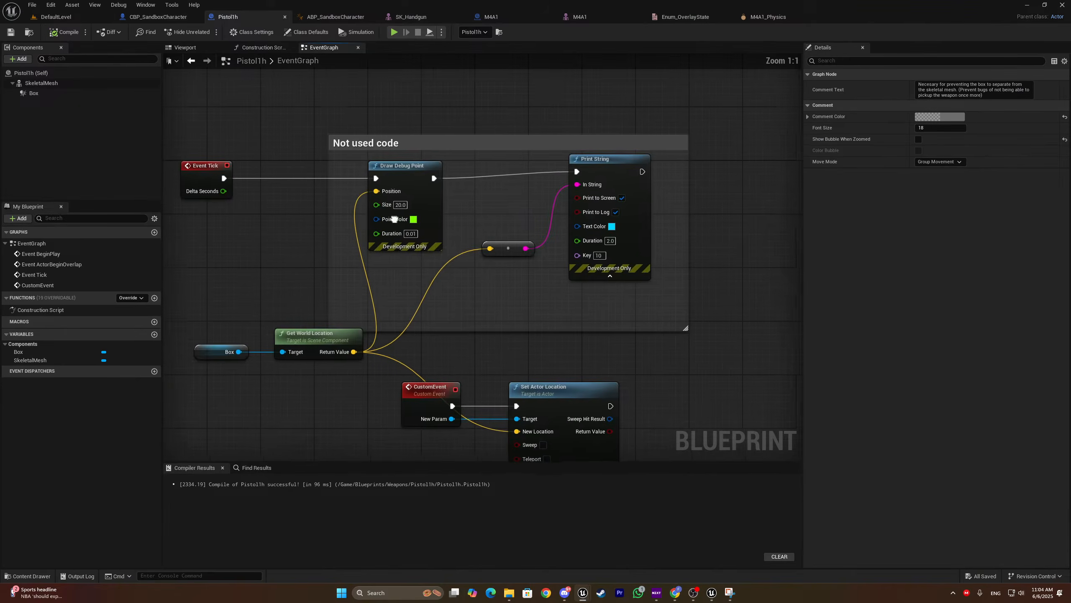
pyautogui.write('0')
pyautogui.press('Return')
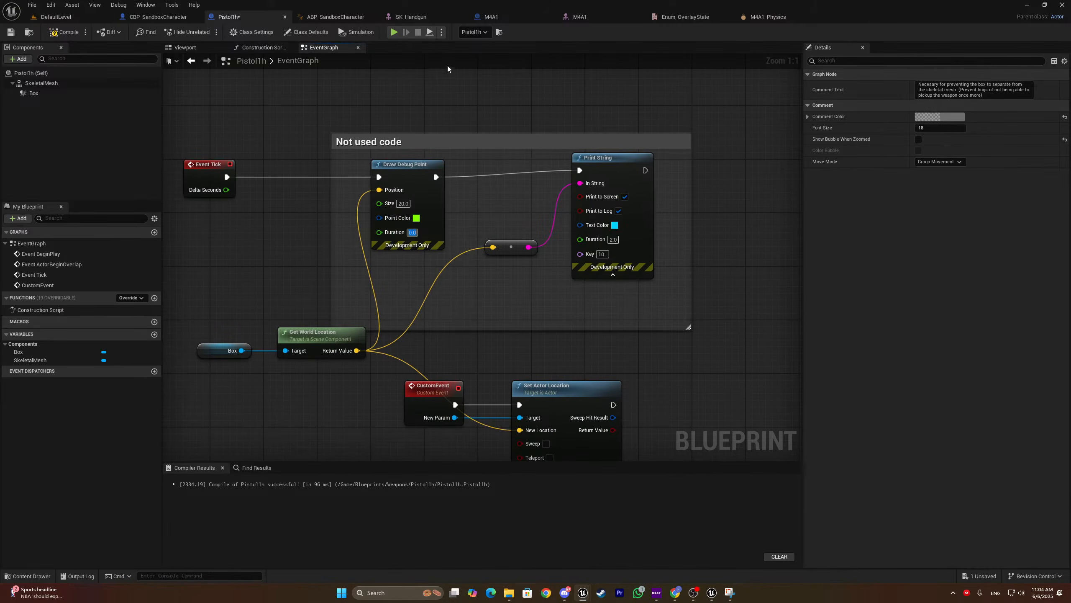
# Play from the Pistol1h blueprint, pick up the pistol to check the debug point, and stop playing
pyautogui.click(393, 32)
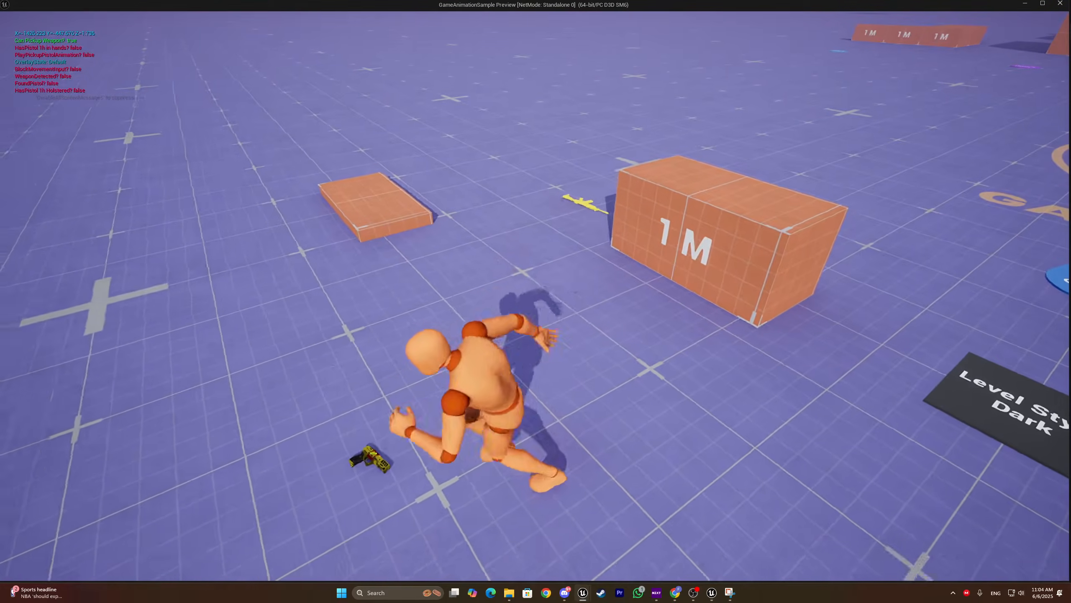
pyautogui.press('a')
pyautogui.press('a')
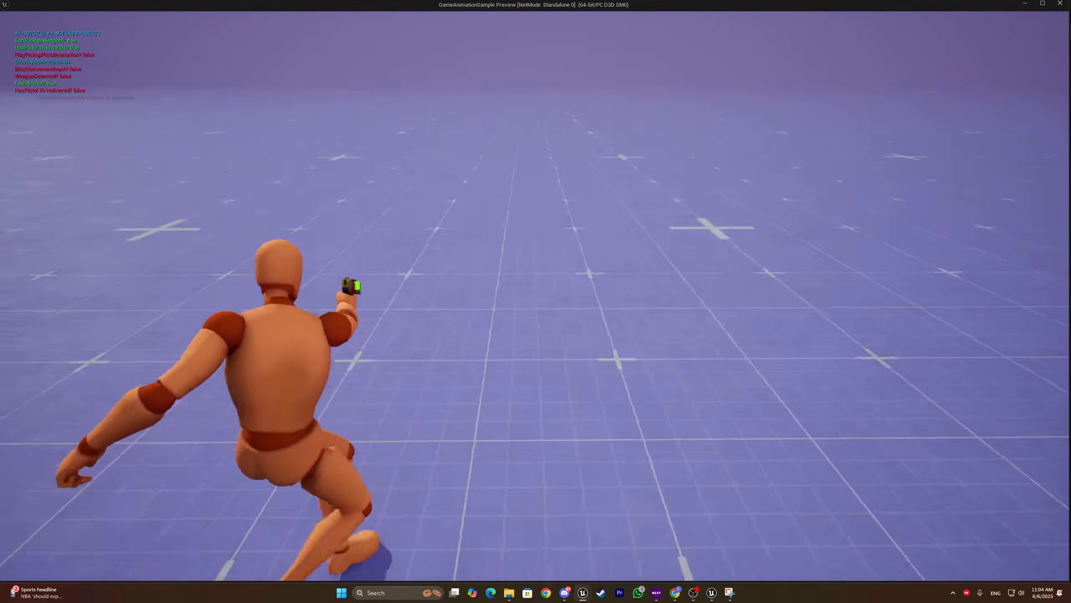
pyautogui.press('Escape')
# Delete the Draw Debug Point and Print String debug nodes from the "Not used code" section of Pistol1h's event graph
pyautogui.moveTo(447, 274); pyautogui.dragTo(501, 287, button='right')
pyautogui.click(456, 235)
pyautogui.moveTo(468, 249)
pyautogui.mouseDown(button='right')
pyautogui.moveTo(282, 248)
pyautogui.moveTo(374, 248)
pyautogui.mouseUp(button='right')
pyautogui.scroll(-2, 291, 249)
pyautogui.moveTo(459, 217); pyautogui.dragTo(432, 231, button='right')
pyautogui.scroll(2, 423, 223)
pyautogui.click(423, 223)
pyautogui.moveTo(423, 223); pyautogui.dragTo(502, 291)
pyautogui.moveTo(410, 301)
pyautogui.mouseDown(button='right')
pyautogui.moveTo(344, 275)
pyautogui.moveTo(468, 217)
pyautogui.mouseUp(button='right')
pyautogui.scroll(-3, 467, 216)
pyautogui.press('Delete')
pyautogui.click(401, 195)
pyautogui.press('Delete')
# Delete the leftover CustomEvent and Set Actor Location nodes and the empty "Not used code" comment, and compile Pistol1h
pyautogui.moveTo(256, 236)
pyautogui.mouseDown()
pyautogui.moveTo(321, 273)
pyautogui.moveTo(557, 350)
pyautogui.mouseUp()
pyautogui.press('Delete')
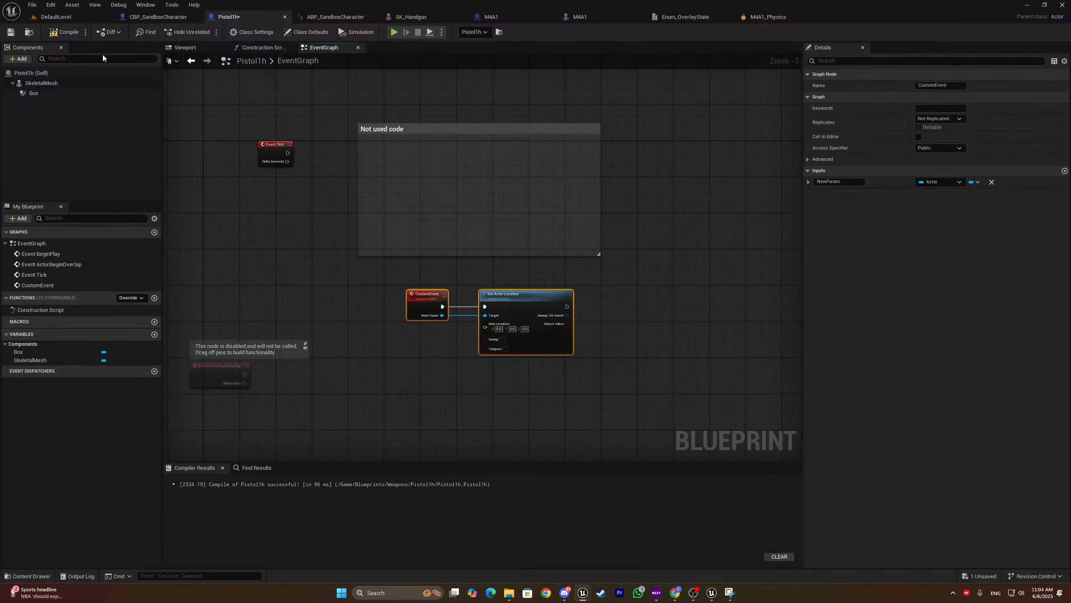
pyautogui.press('Delete')
pyautogui.click(378, 128)
pyautogui.press('Delete')
pyautogui.click(63, 31)
# Delete the unneeded group of nodes from the CBP_SandboxCharacter graph and compile the blueprint
pyautogui.click(151, 17)
pyautogui.moveTo(490, 201)
pyautogui.mouseDown(button='right')
pyautogui.moveTo(416, 194)
pyautogui.moveTo(364, 104)
pyautogui.mouseUp(button='right')
pyautogui.scroll(-3, 364, 104)
pyautogui.moveTo(359, 253)
pyautogui.mouseDown(button='right')
pyautogui.moveTo(421, 172)
pyautogui.moveTo(445, 159)
pyautogui.mouseUp(button='right')
pyautogui.moveTo(462, 162)
pyautogui.mouseDown()
pyautogui.moveTo(382, 267)
pyautogui.moveTo(342, 270)
pyautogui.mouseUp()
pyautogui.press('Delete')
pyautogui.click(63, 31)
pyautogui.moveTo(489, 99); pyautogui.dragTo(467, 239, button='right')
# Briefly play DefaultLevel to check the cleaned-up blueprints, then stop the session
pyautogui.click(75, 18)
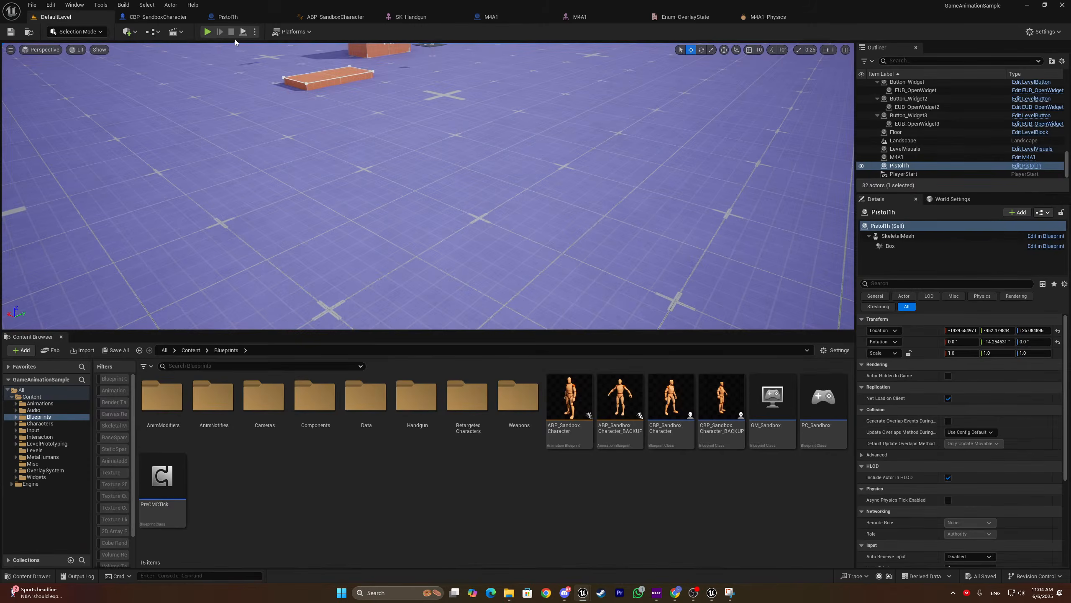
pyautogui.click(205, 33)
pyautogui.press('Escape')
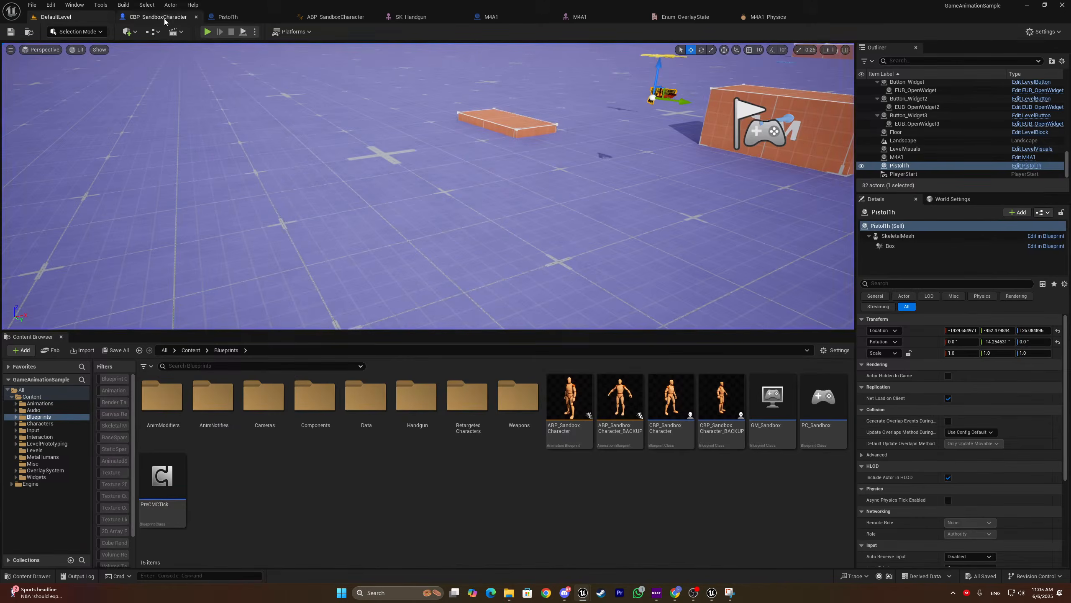
# Examine CBP_SandboxCharacter's EventGraph as a whole and return to DefaultLevel
pyautogui.click(164, 19)
pyautogui.scroll(2, 129, 360)
pyautogui.click(31, 243)
pyautogui.doubleClick(32, 243)
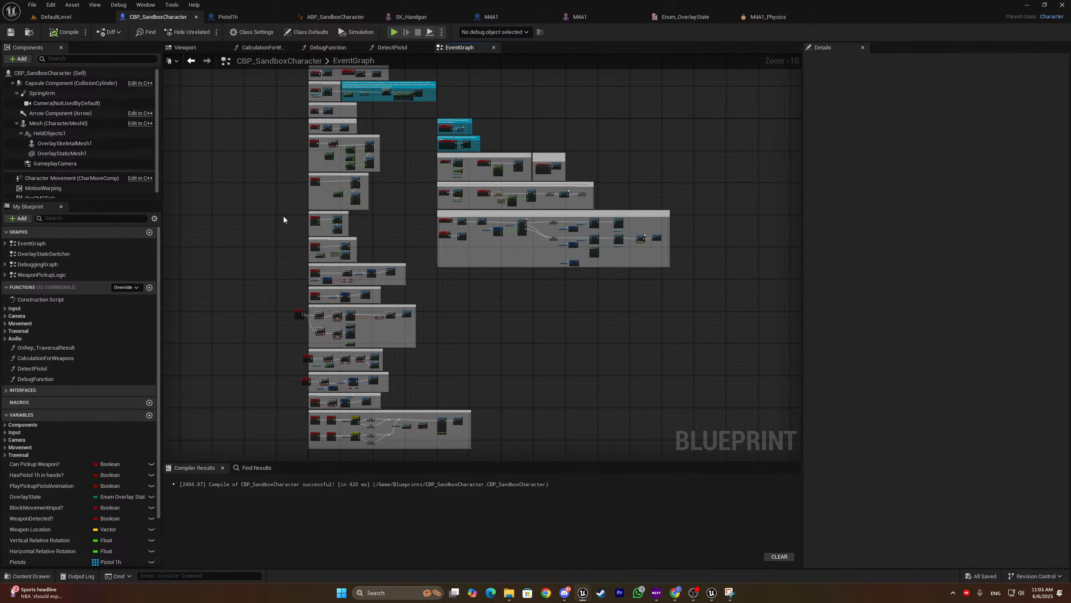
pyautogui.moveTo(250, 224); pyautogui.dragTo(221, 370, button='right')
pyautogui.click(65, 18)
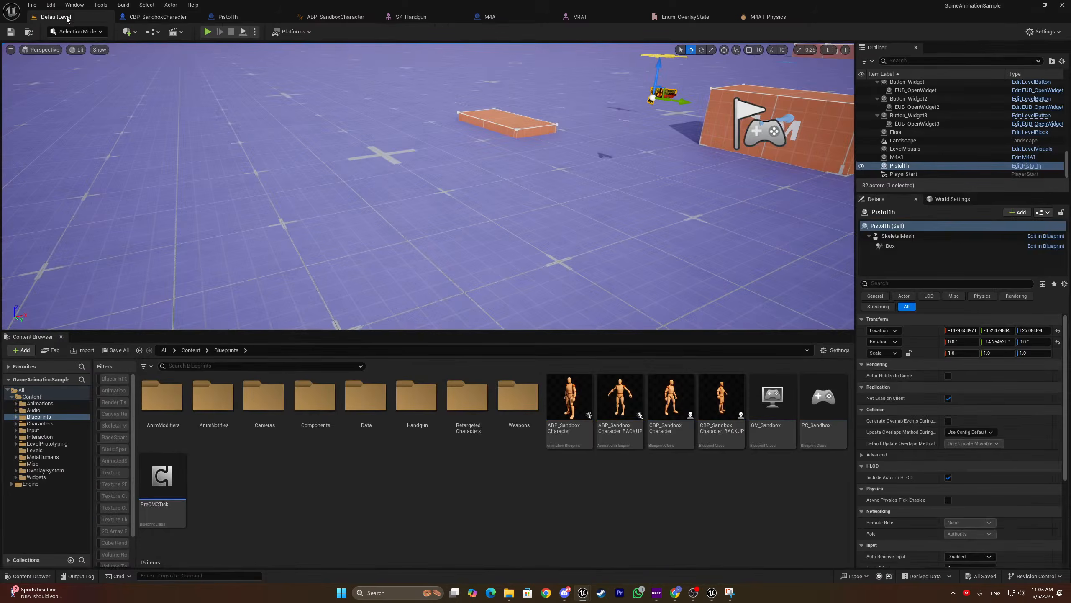
# Play DefaultLevel in full screen, walk to the pistol on the floor and pick it up
pyautogui.click(208, 32)
pyautogui.press('F11')
pyautogui.press('w')
pyautogui.press('w')
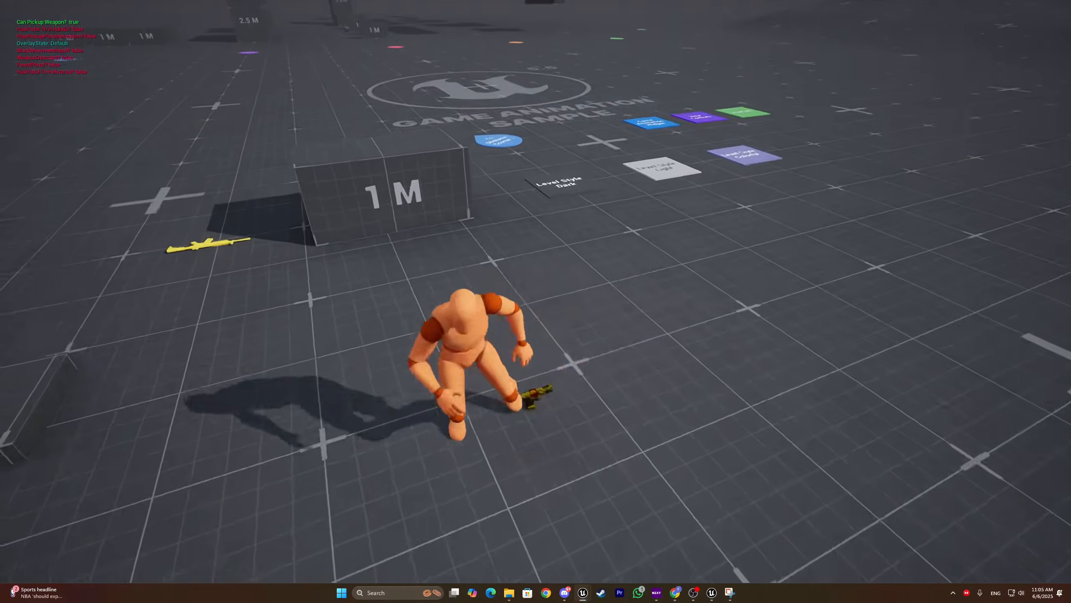
pyautogui.press('w')
pyautogui.press('a')
pyautogui.press('e')
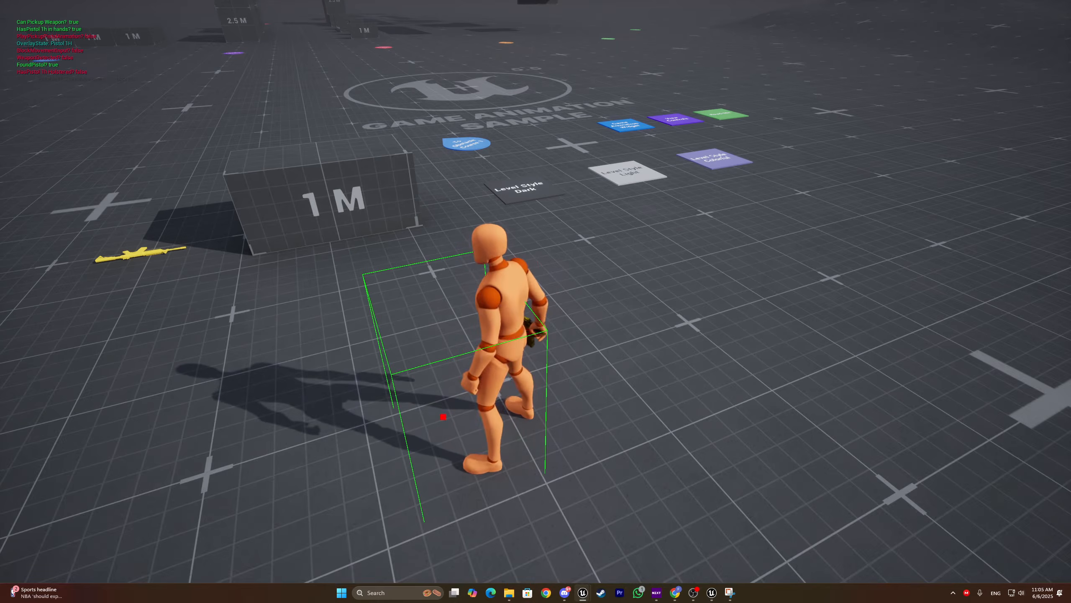
# Move around with the pistol in hand to show its aiming and idle poses, then leave full screen
pyautogui.press('super')
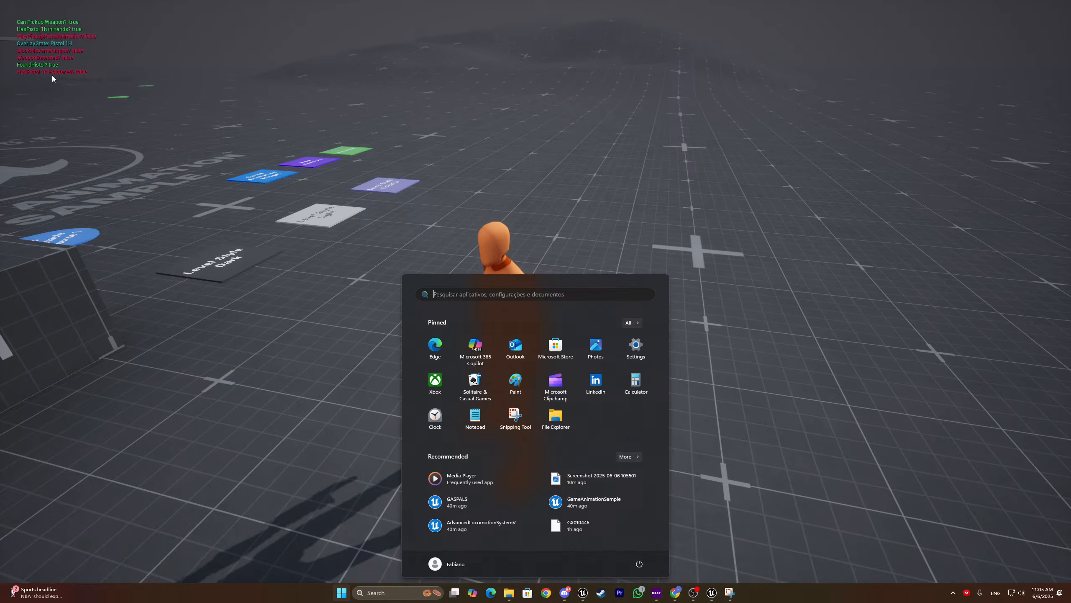
pyautogui.click(77, 78)
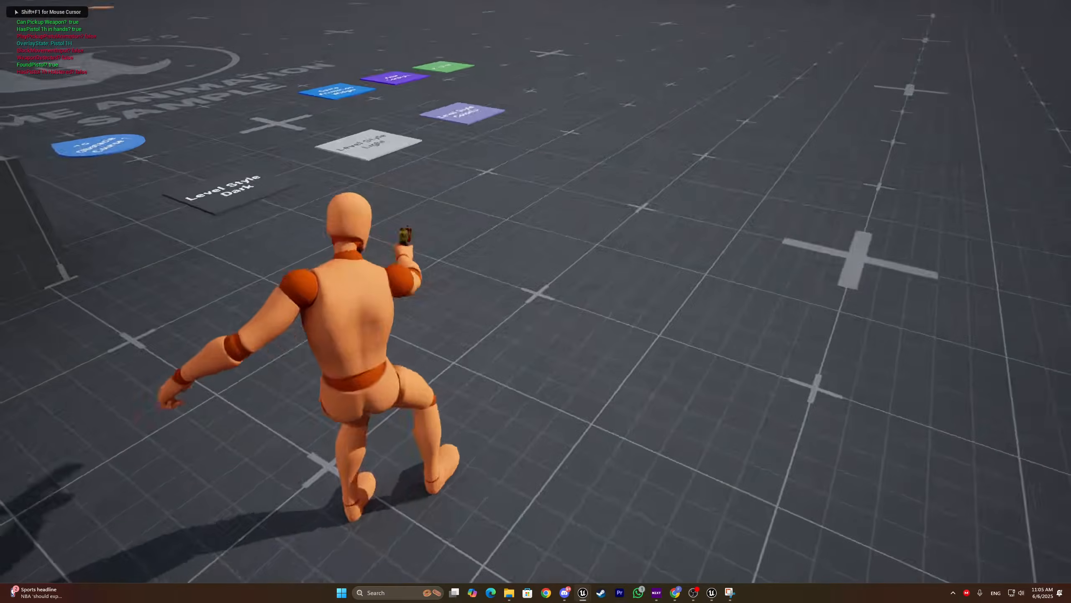
pyautogui.press('d')
pyautogui.press('w')
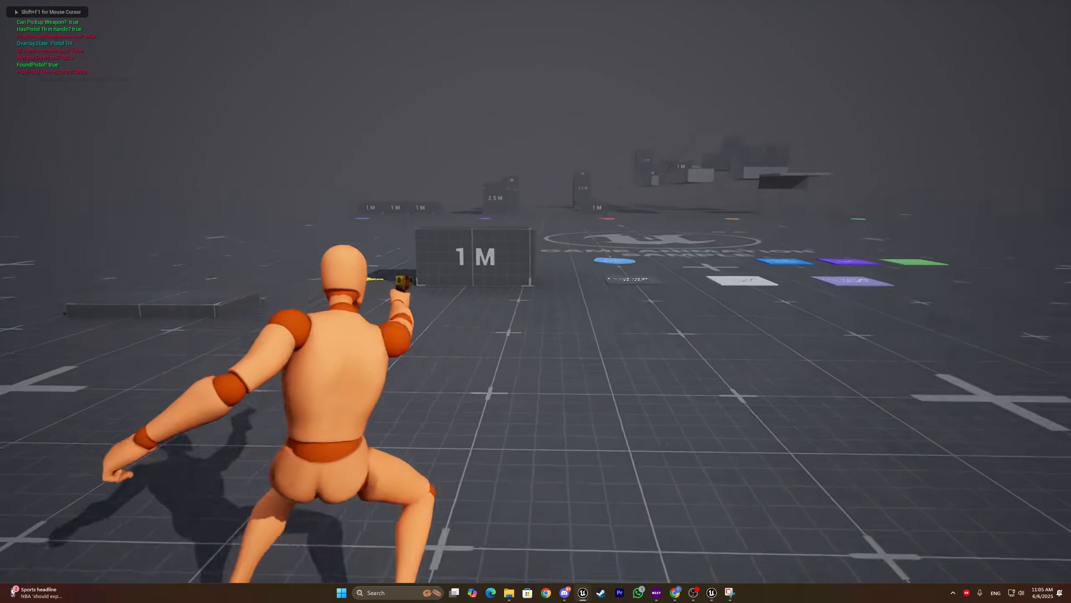
pyautogui.press('s')
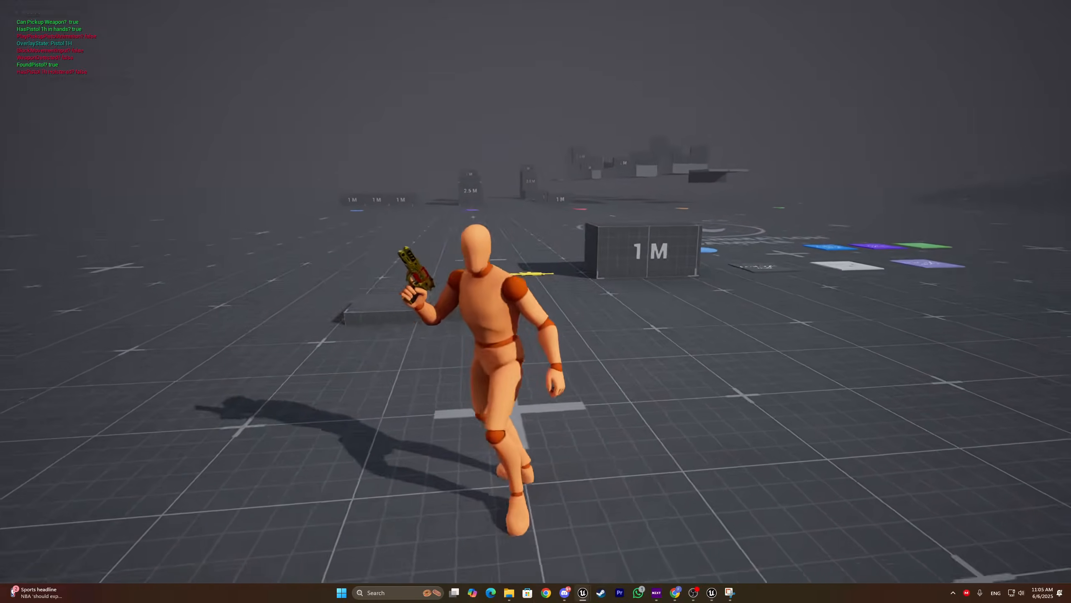
pyautogui.press('F11')
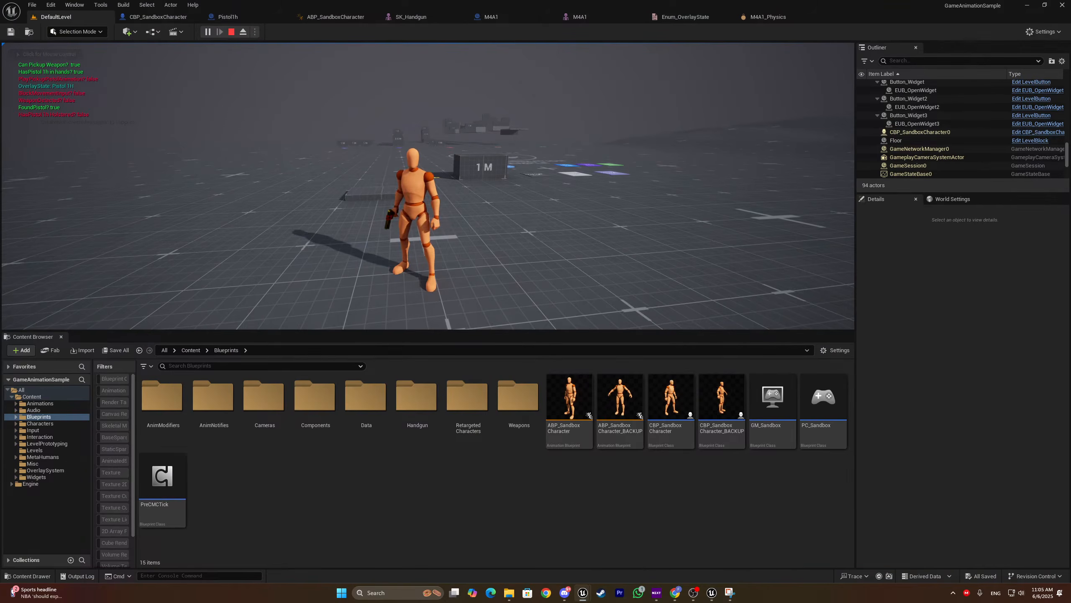
# Run through the level with the pistol, jump and vault over the 1 M block
pyautogui.click(428, 186)
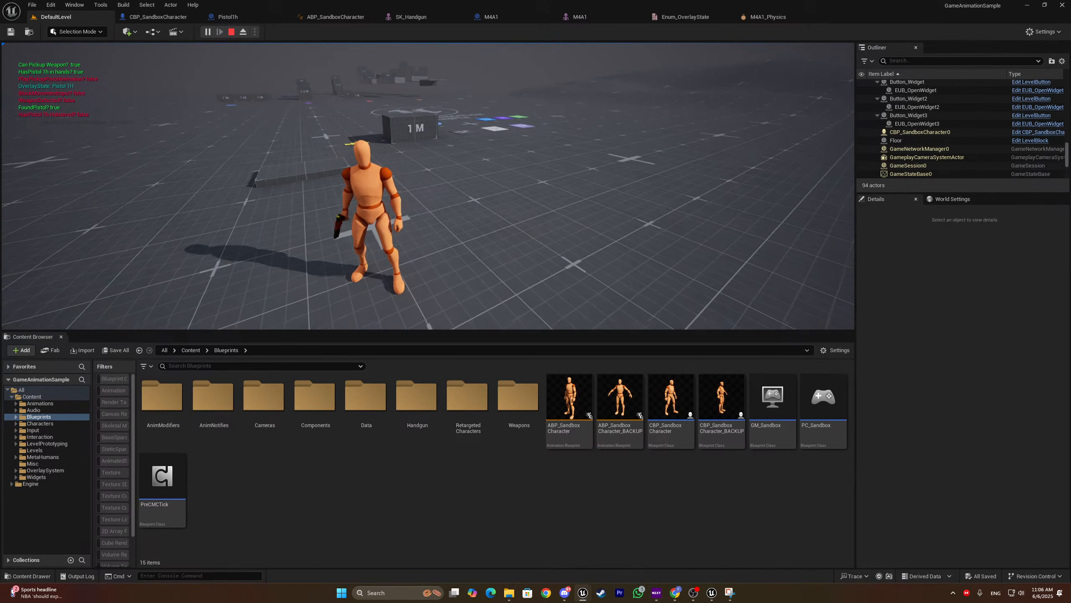
pyautogui.press('c')
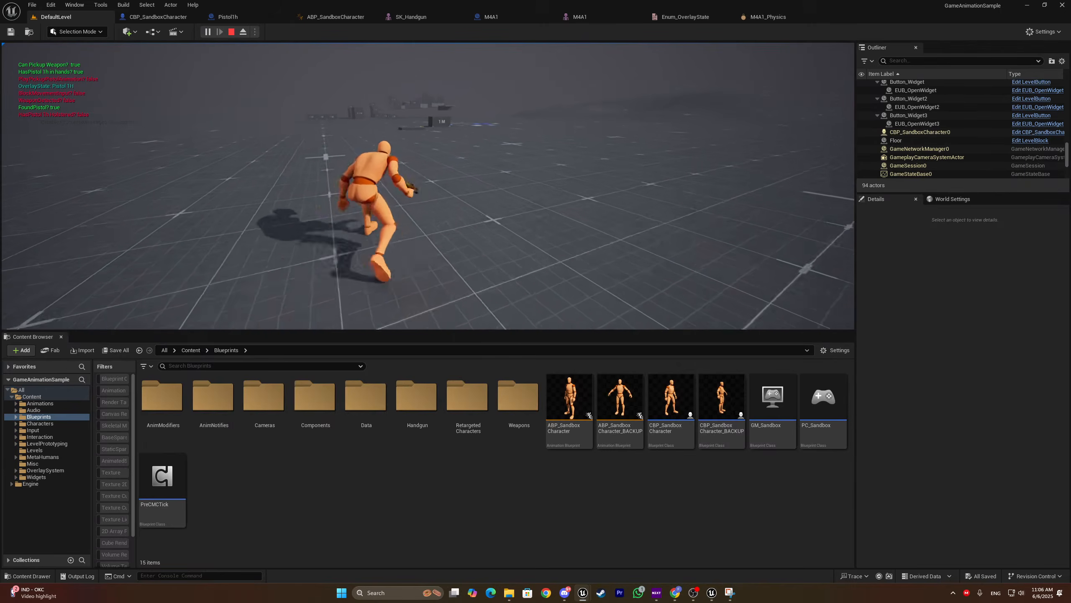
pyautogui.hotkey('alt', 'shift')
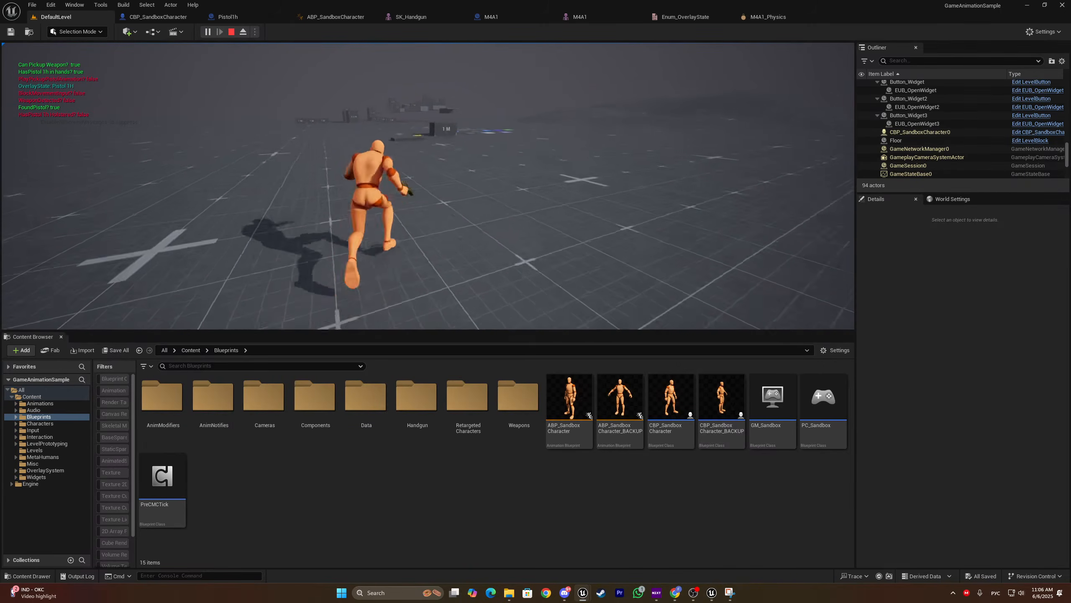
pyautogui.press('space')
pyautogui.press('w')
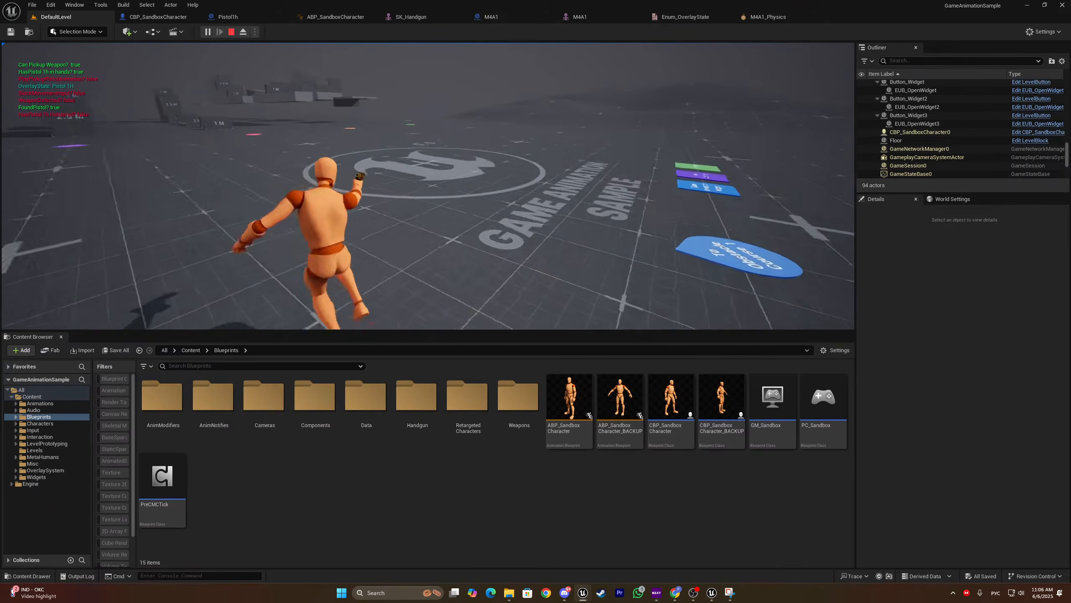
pyautogui.press('space')
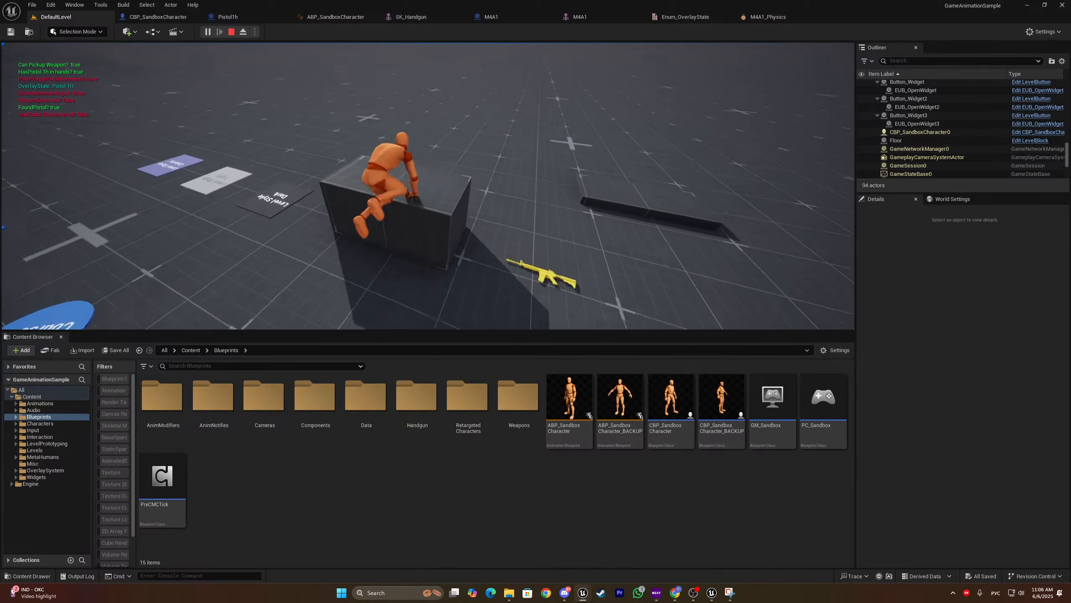
pyautogui.press('s')
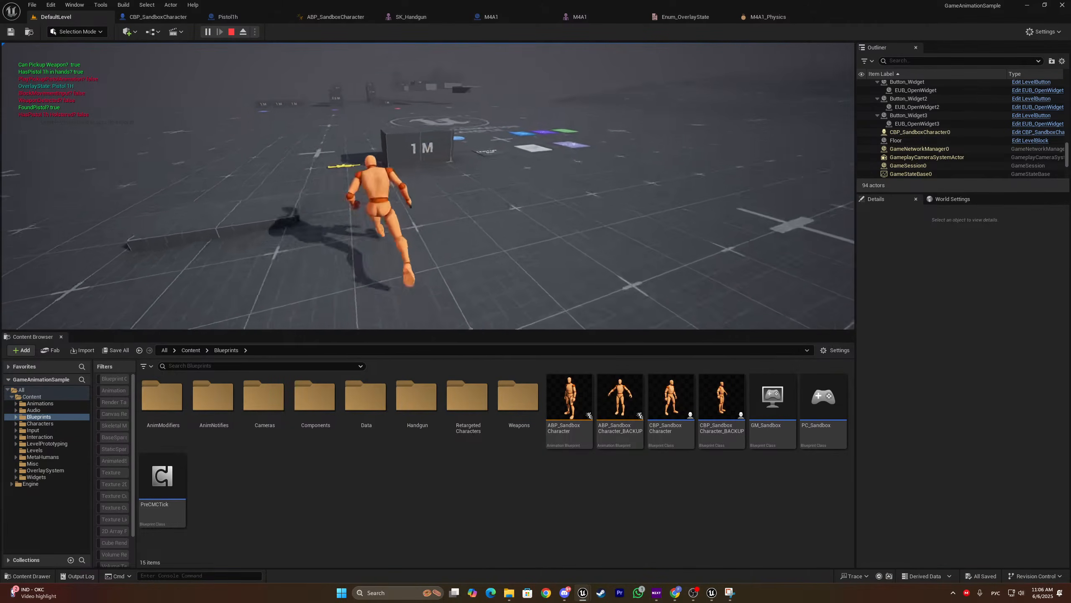
# Test repeated jumps and traversals around the 1 M block and low platform with the pistol held, then back away
pyautogui.press('space')
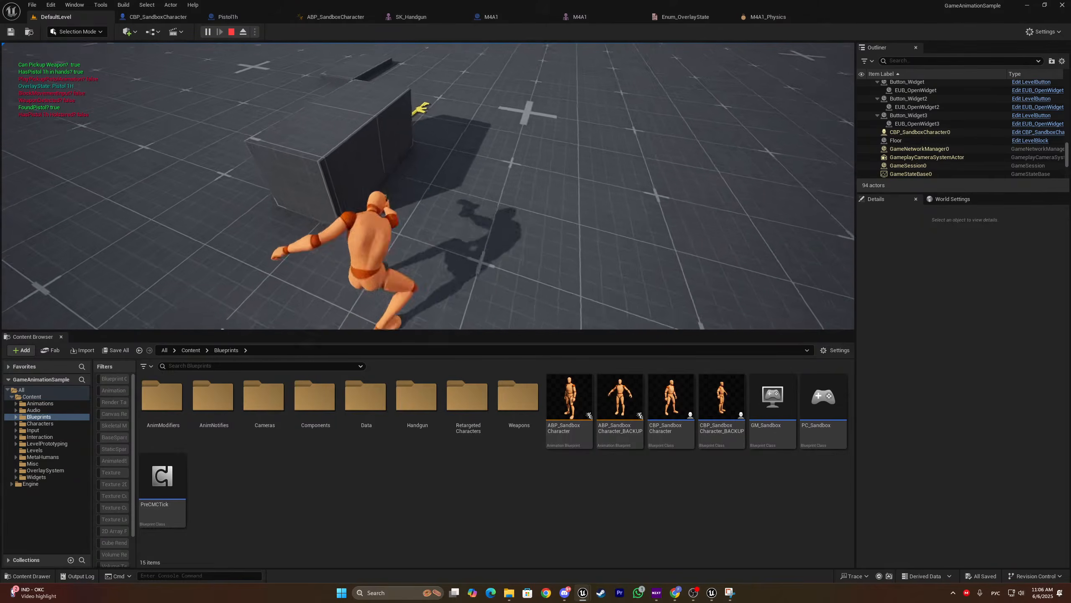
pyautogui.press('space')
pyautogui.press('space')
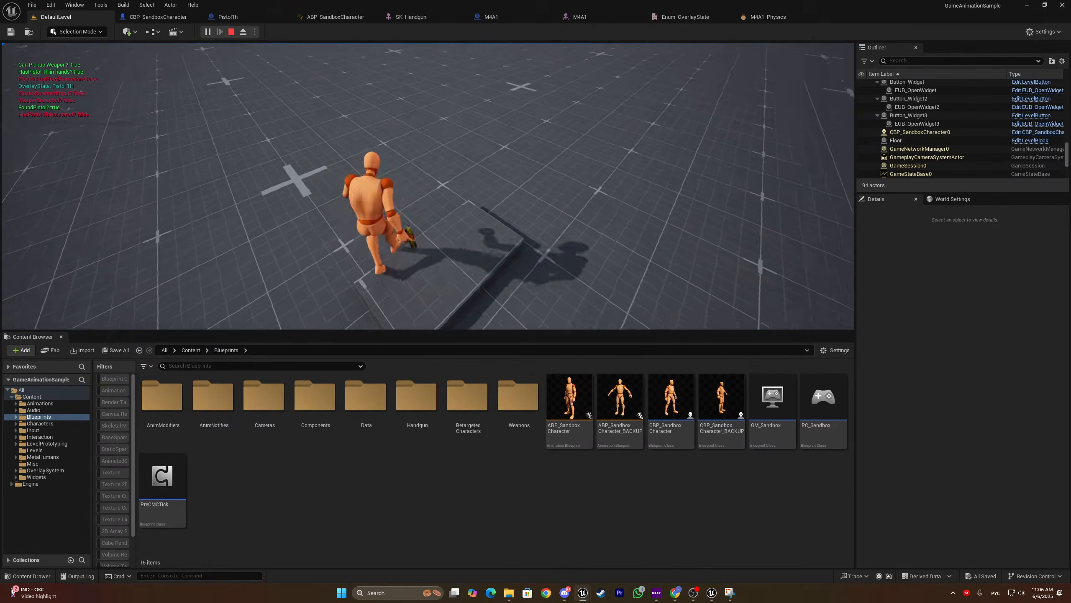
pyautogui.press('space')
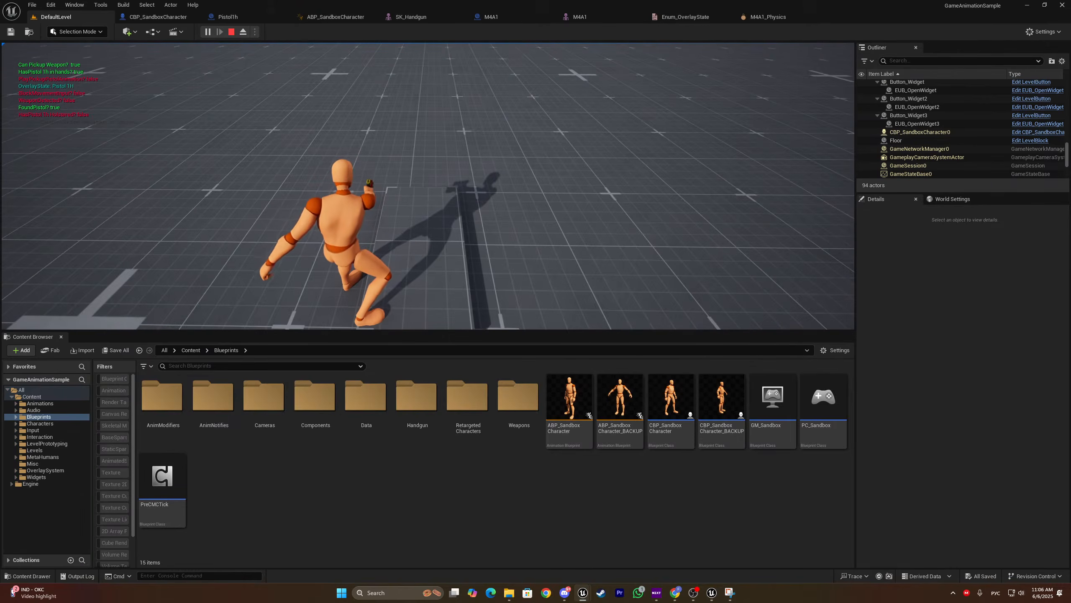
pyautogui.press('space')
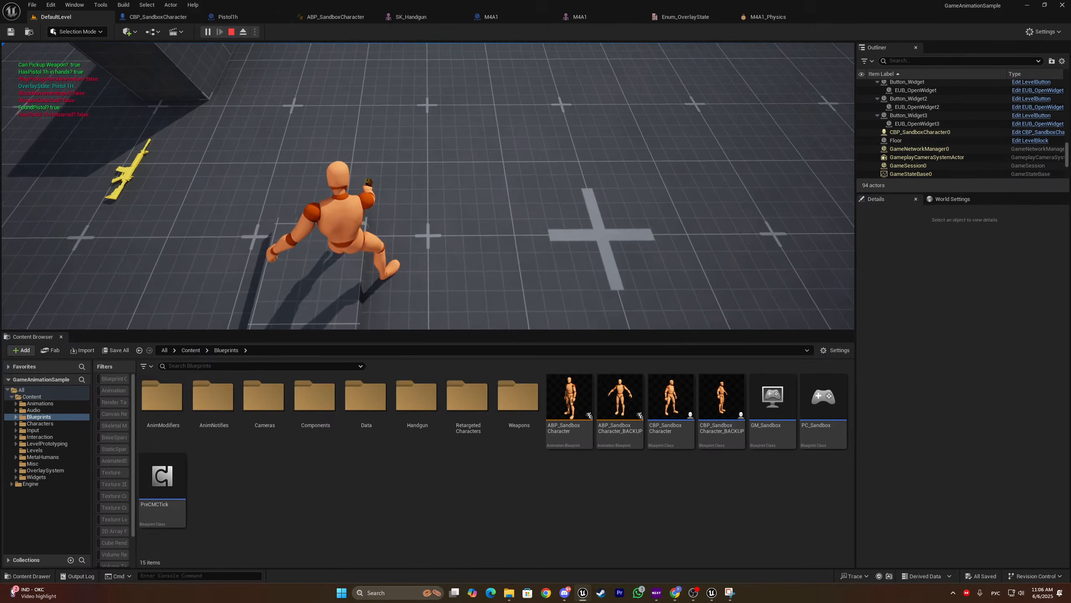
pyautogui.press('s')
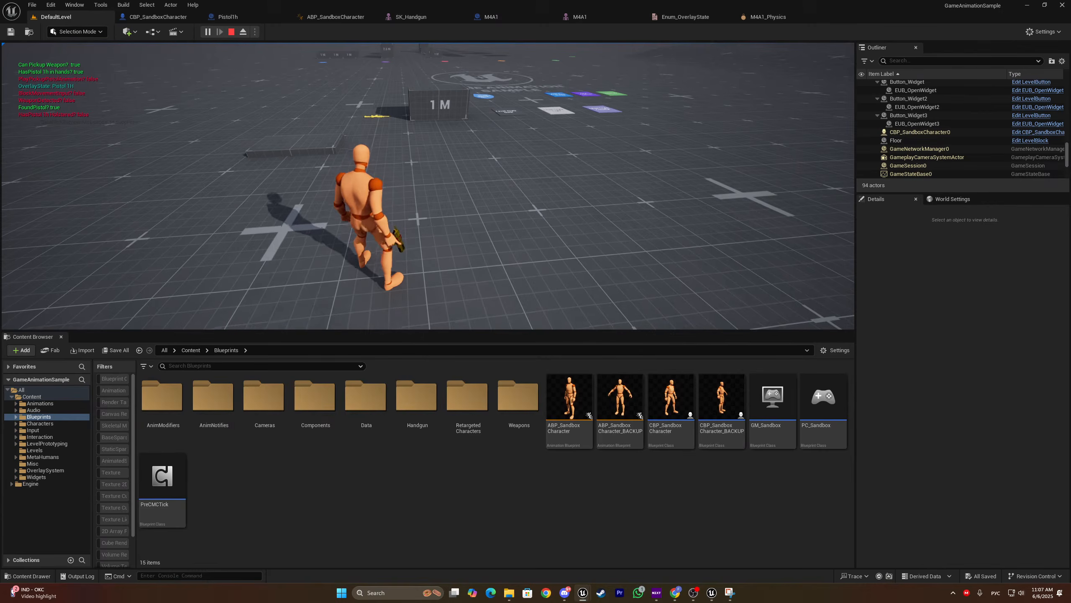
pyautogui.press('s')
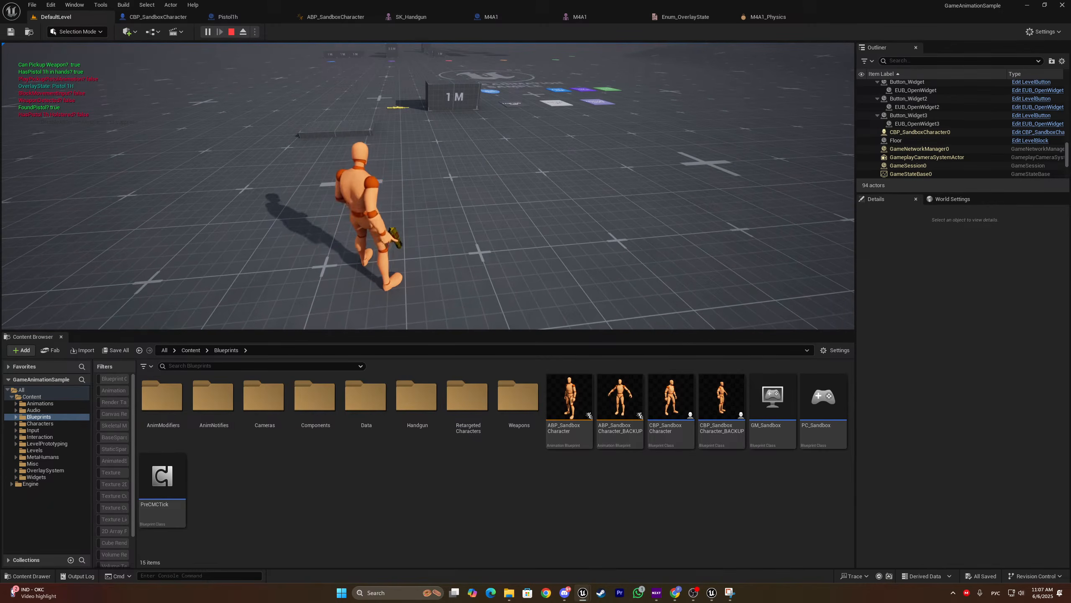
# Stop the play session and bring up the SK_Handgun skeletal mesh
pyautogui.press('Escape')
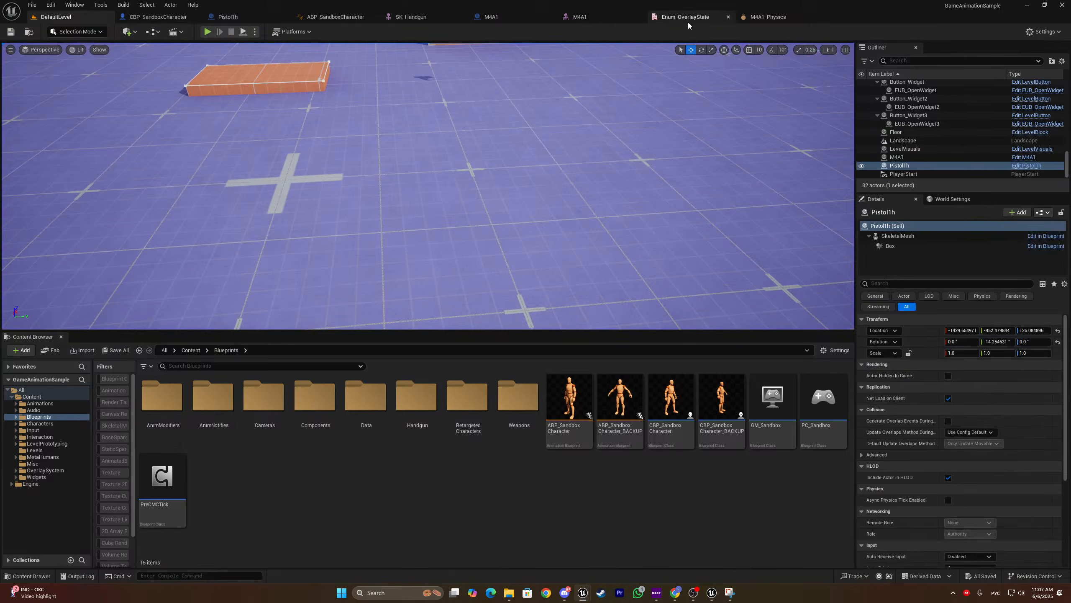
pyautogui.click(410, 16)
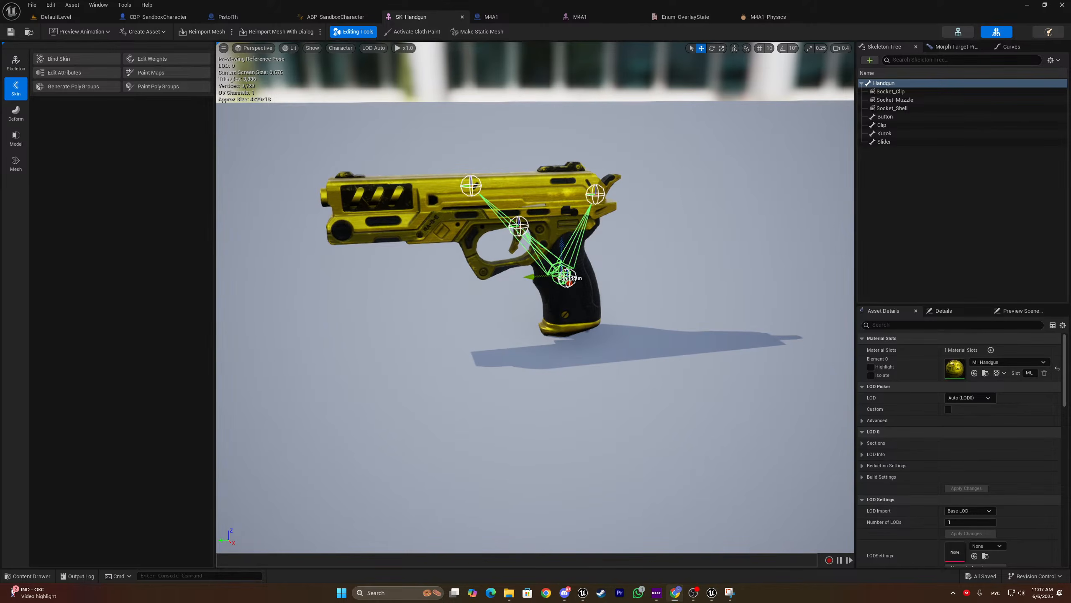
# Switch to Sketchfab in the browser, limit the results to downloadable models and search for "holster"
pyautogui.hotkey('alt', 'shift')
pyautogui.moveTo(750, 0); pyautogui.dragTo(746, 1)
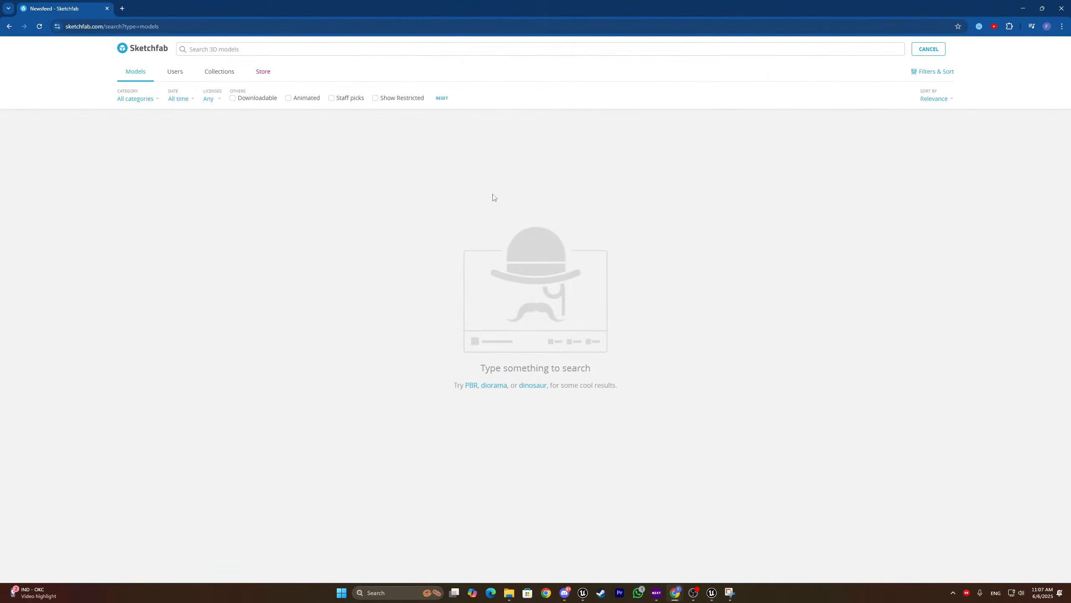
pyautogui.click(240, 98)
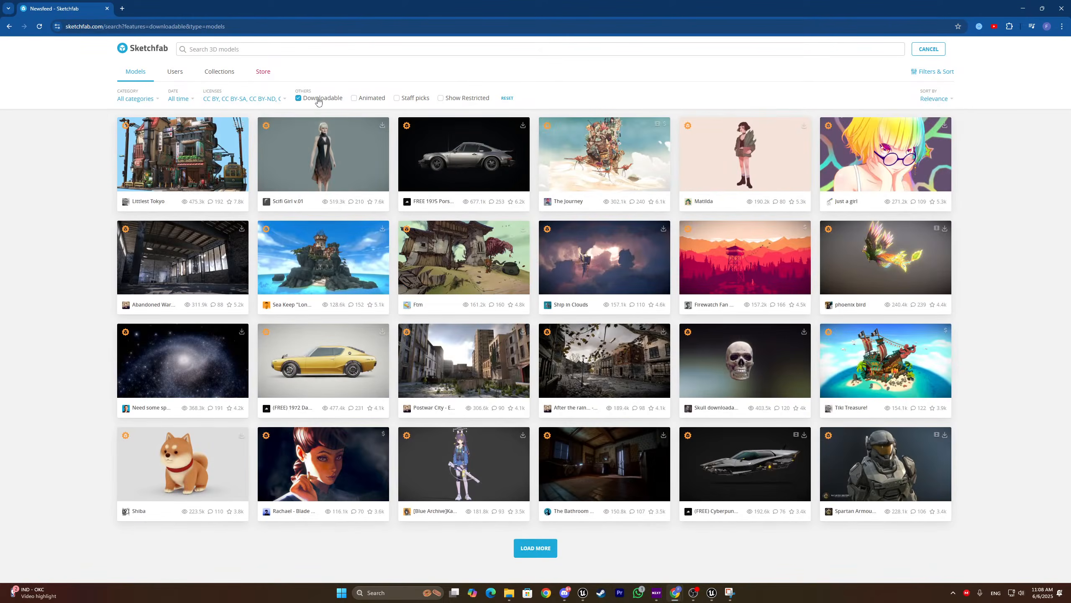
pyautogui.click(221, 50)
pyautogui.write('holster')
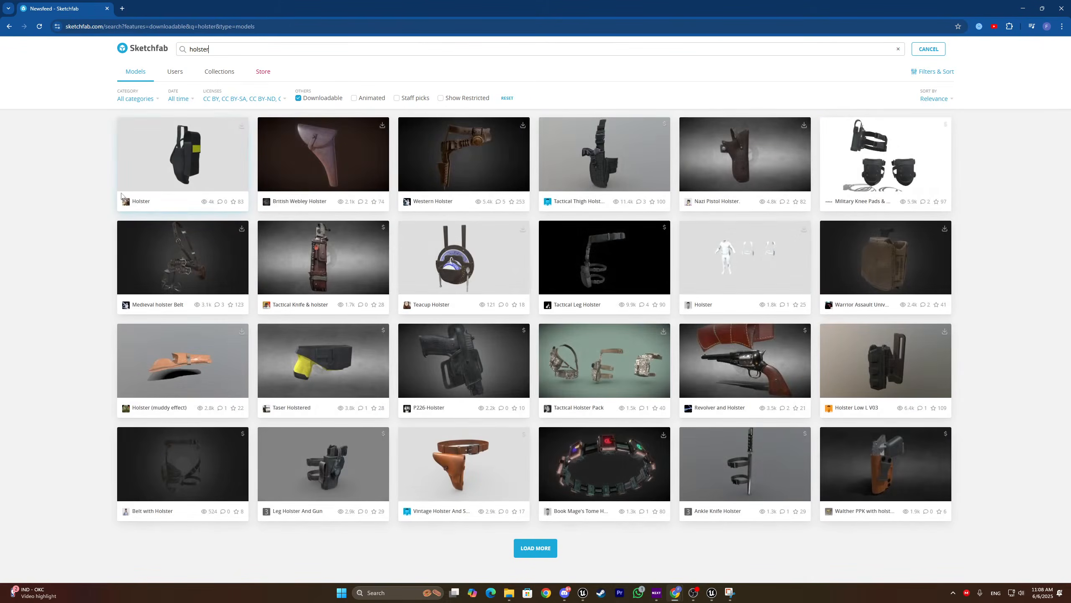
pyautogui.keyDown('ctrl'); pyautogui.scroll(2, 212, 185); pyautogui.keyUp('ctrl')
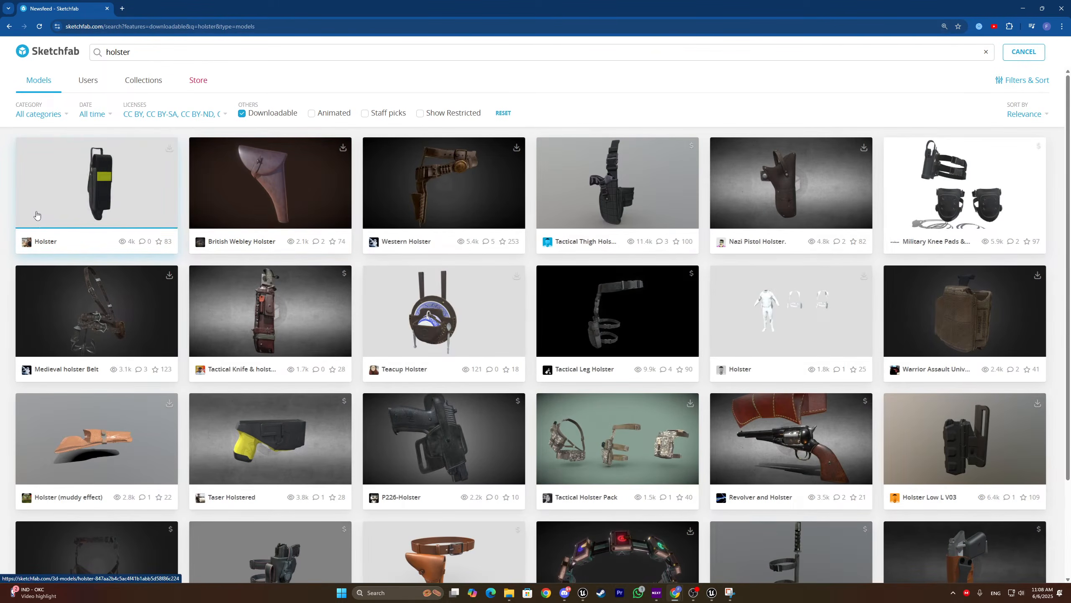
# Inspect the first Holster model in the 3D preview, rotate it and close the preview
pyautogui.click(94, 171)
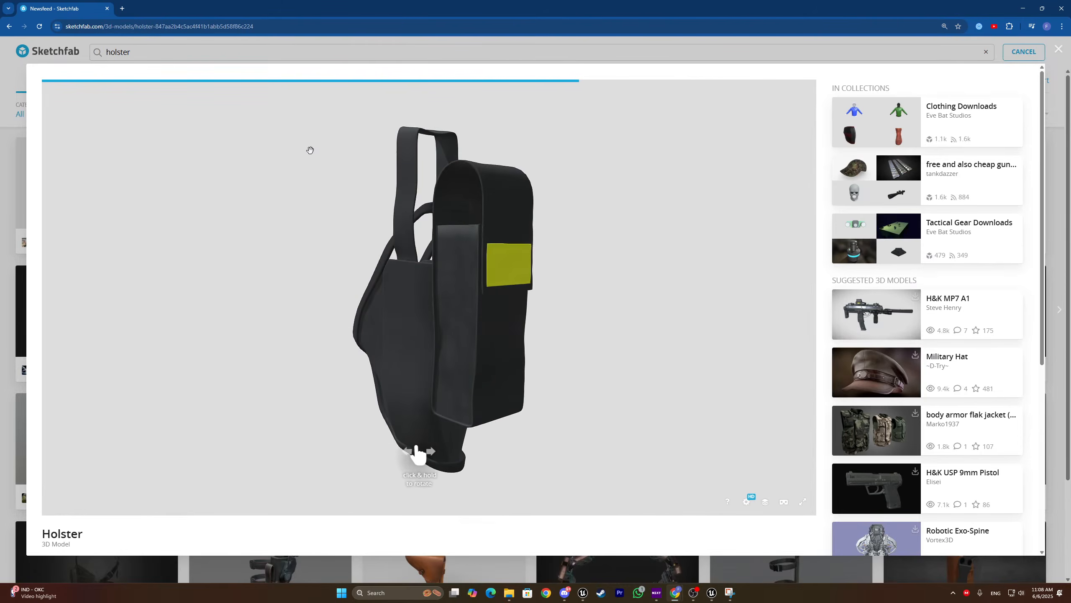
pyautogui.moveTo(386, 265); pyautogui.dragTo(1069, 83)
pyautogui.click(1069, 82)
# Browse through the holster search results and return to the first ones
pyautogui.scroll(-15, 328, 256)
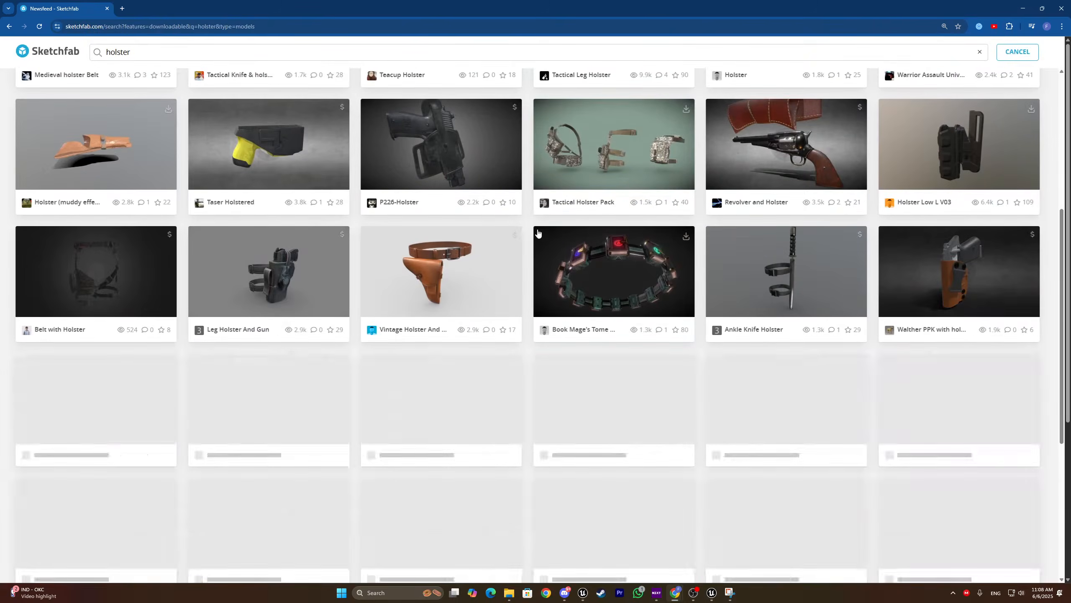
pyautogui.scroll(-20, 328, 256)
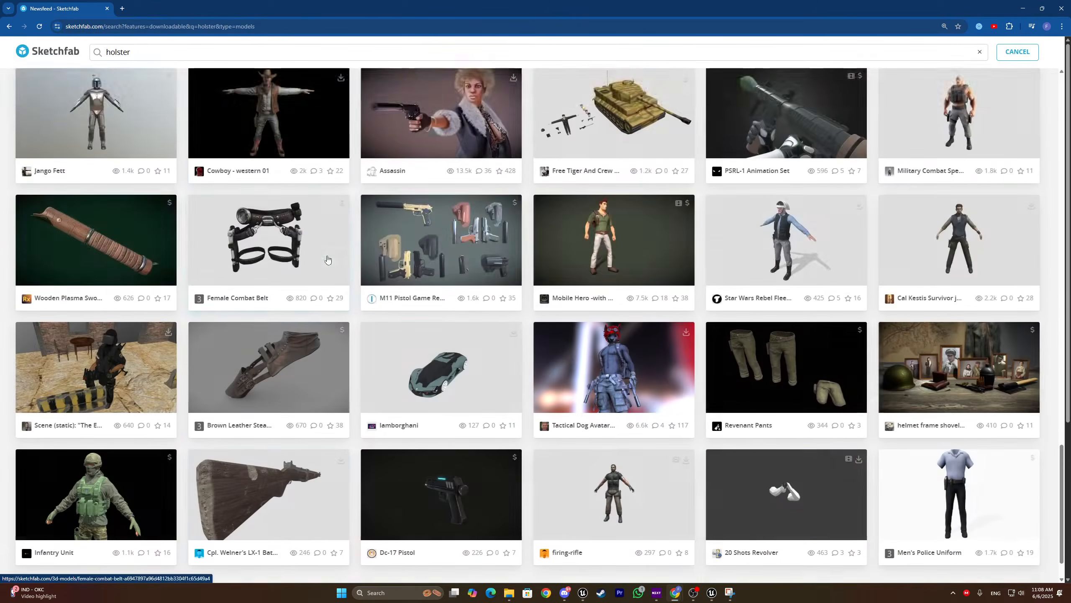
pyautogui.scroll(20, 324, 263)
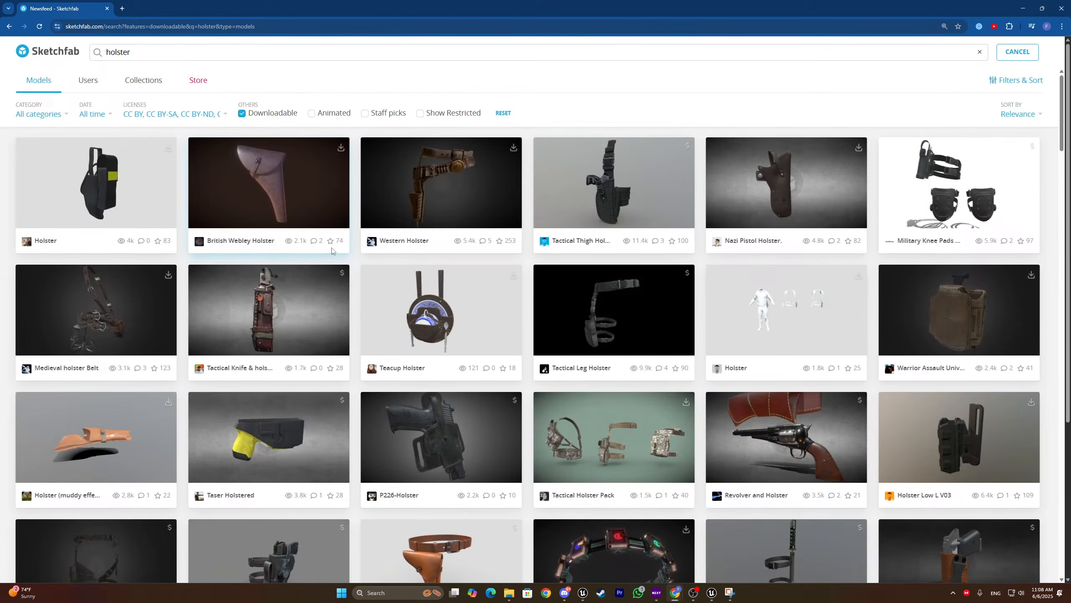
pyautogui.scroll(-1, 332, 250)
pyautogui.scroll(1, 279, 211)
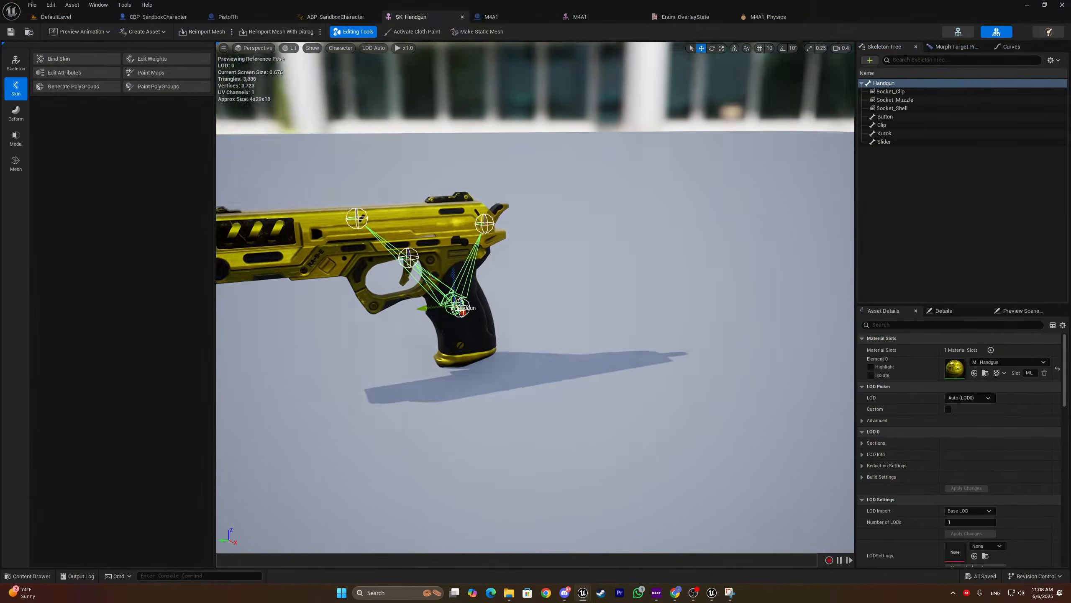
# Back in Unreal Editor, open the SKM_UEFN_Mannequin skeletal mesh used by the Mesh component of CBP_SandboxCharacter
pyautogui.moveTo(613, 202); pyautogui.dragTo(610, 202, button='right')
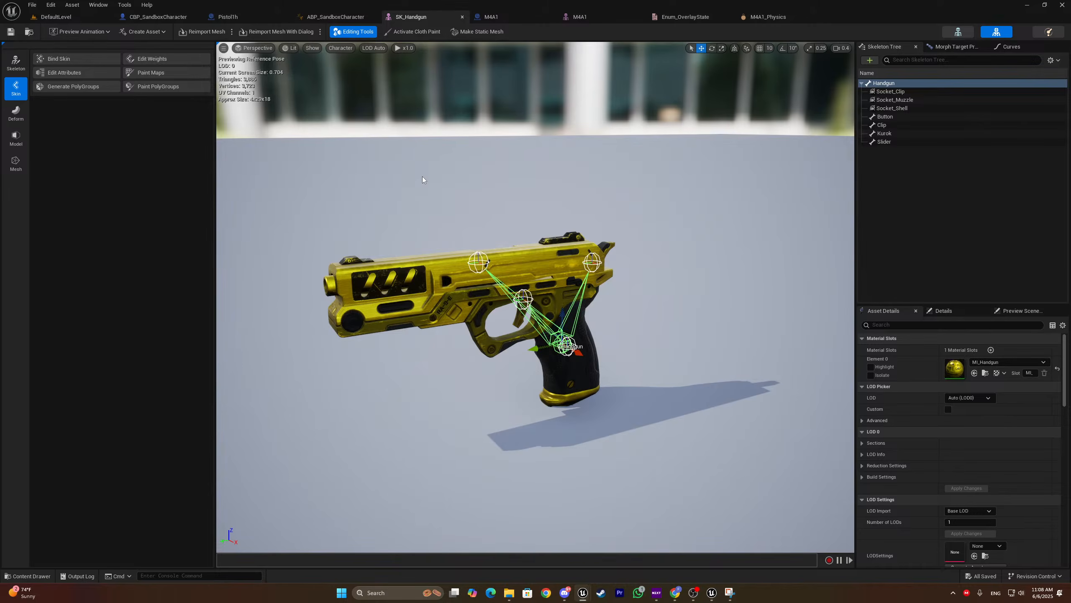
pyautogui.click(146, 18)
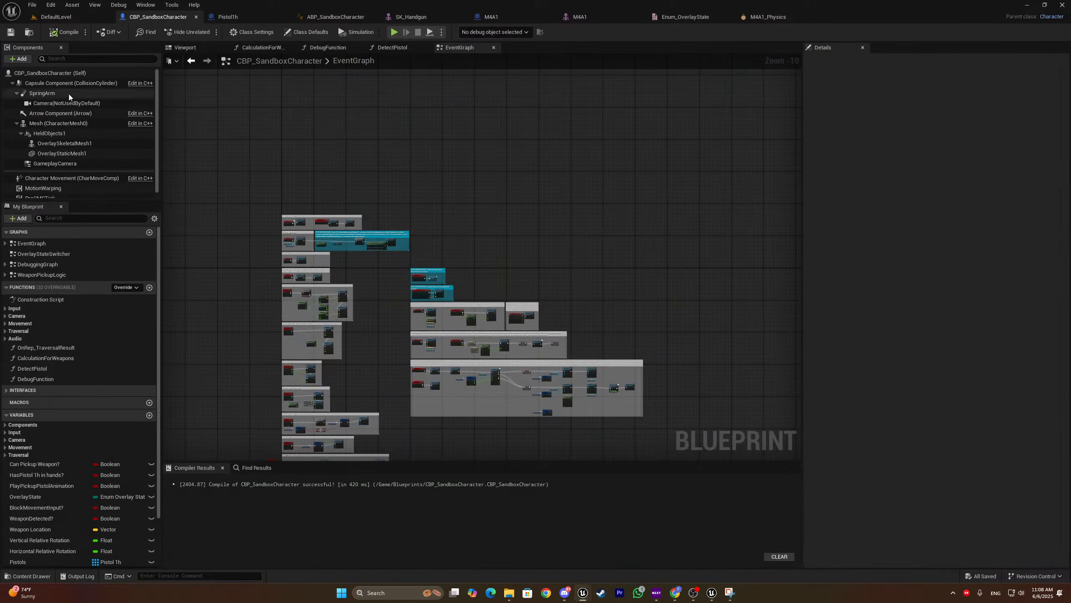
pyautogui.click(59, 123)
pyautogui.doubleClick(916, 292)
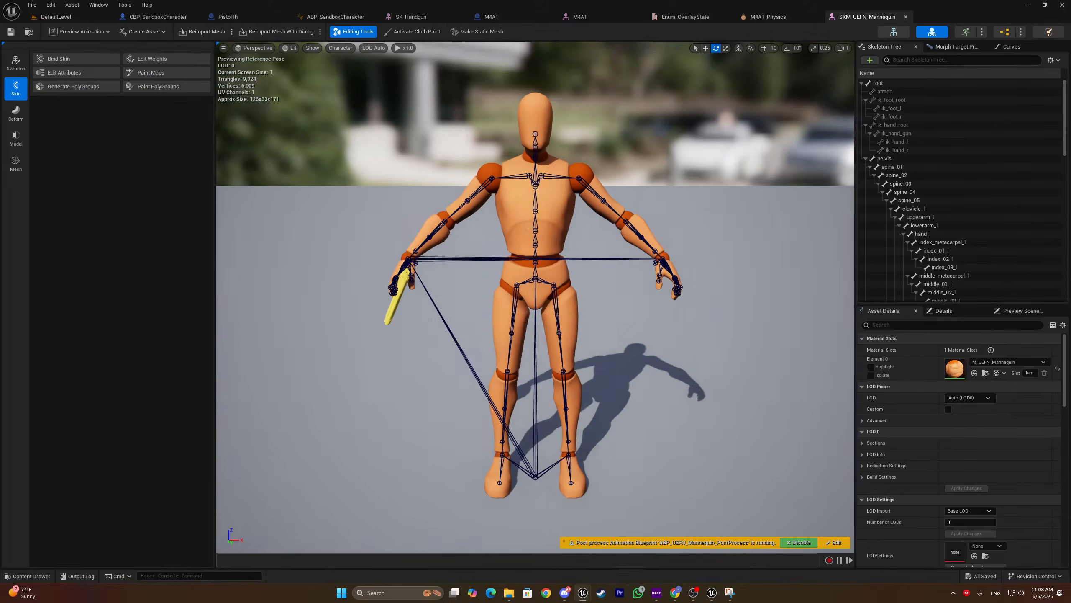
# Select the thigh_r bone on the mannequin's skeleton
pyautogui.moveTo(524, 221); pyautogui.dragTo(725, 225, button='right')
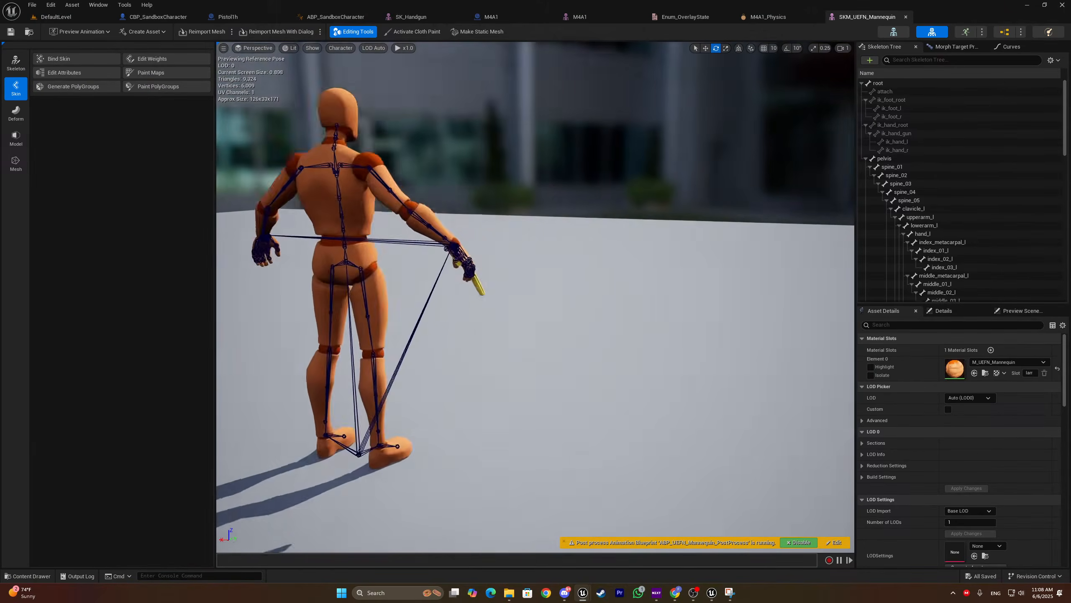
pyautogui.moveTo(641, 216); pyautogui.dragTo(623, 215, button='right')
pyautogui.scroll(-10, 959, 185)
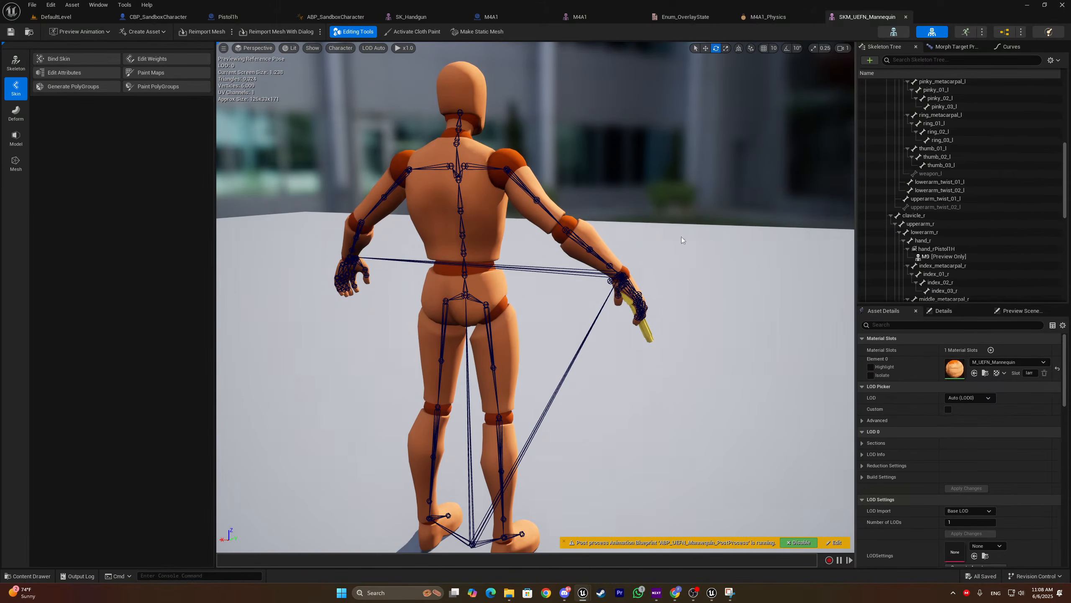
pyautogui.moveTo(499, 318); pyautogui.dragTo(489, 317, button='right')
pyautogui.click(481, 317)
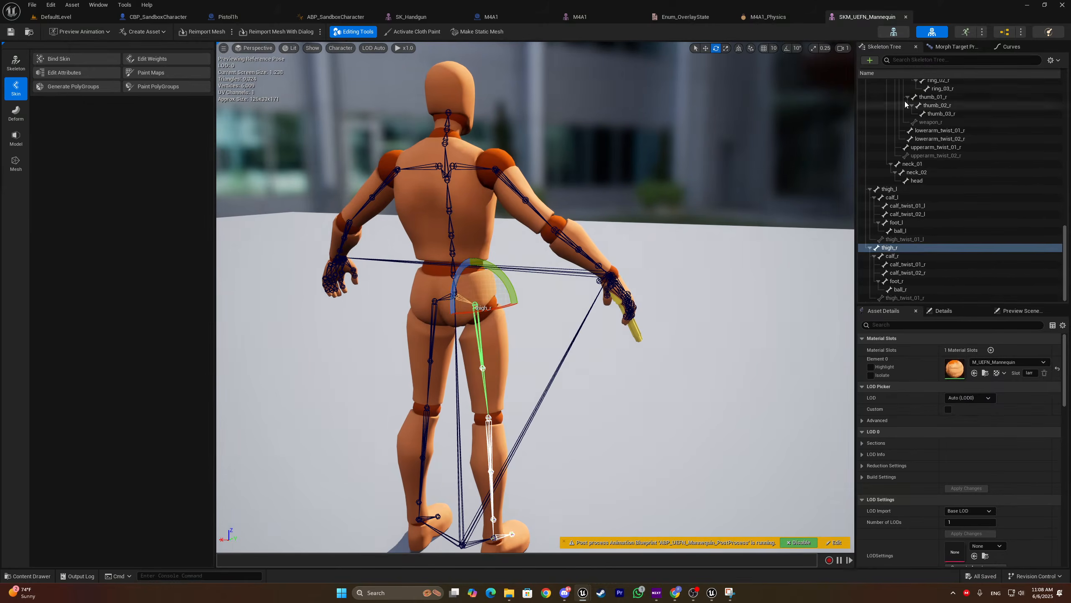
pyautogui.moveTo(749, 157); pyautogui.dragTo(607, 159, button='right')
pyautogui.moveTo(552, 219); pyautogui.dragTo(732, 212)
pyautogui.hotkey('ctrl', 'z')
pyautogui.rightClick(894, 251)
pyautogui.press('Escape')
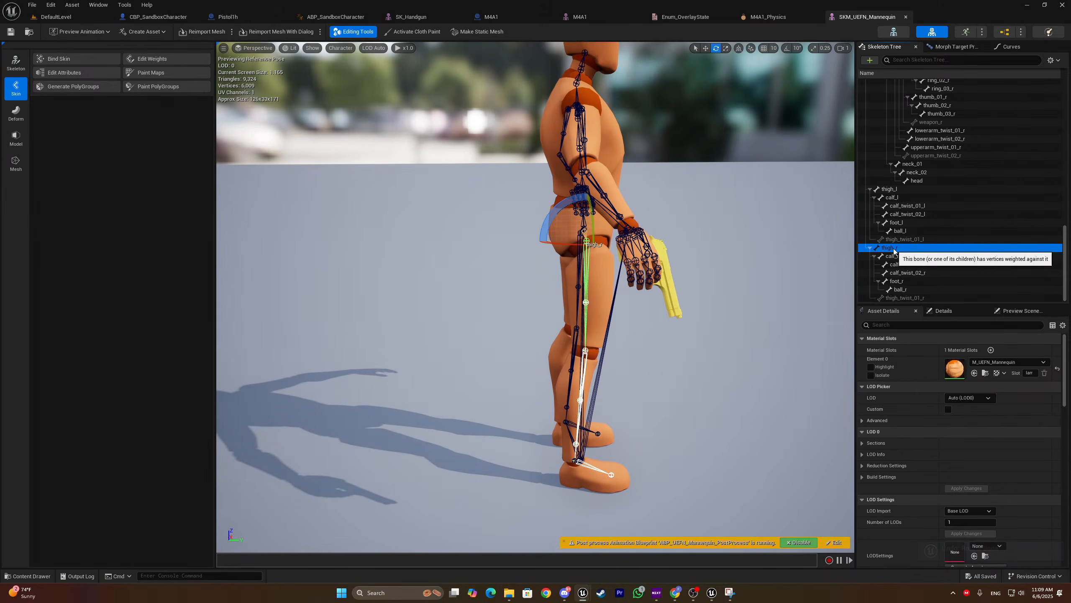
# Add a socket to the thigh_r bone and rename it thigh_rPistol1H
pyautogui.rightClick(894, 251)
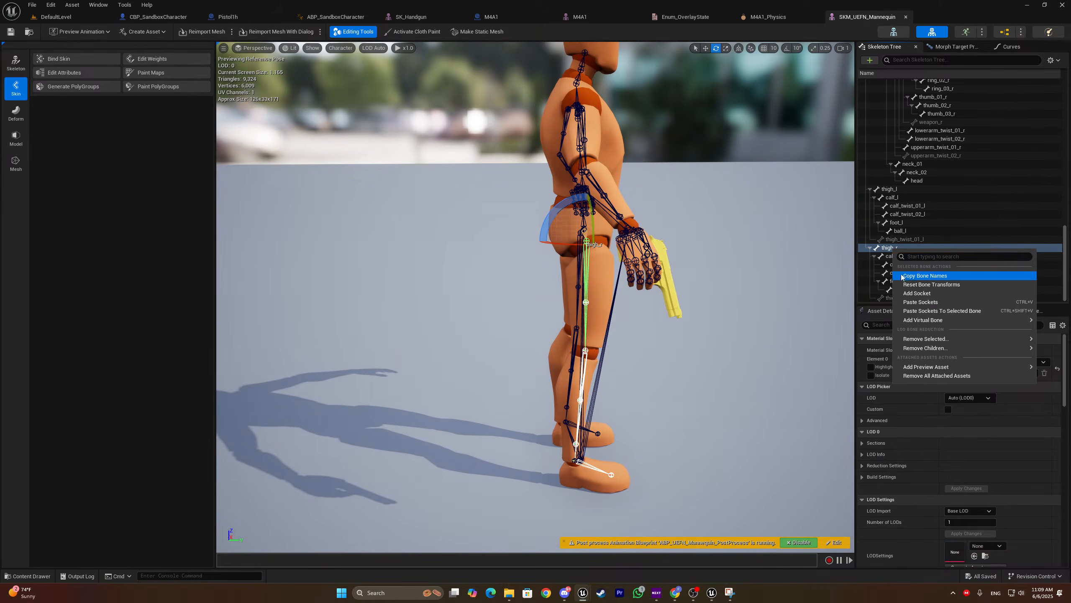
pyautogui.click(911, 293)
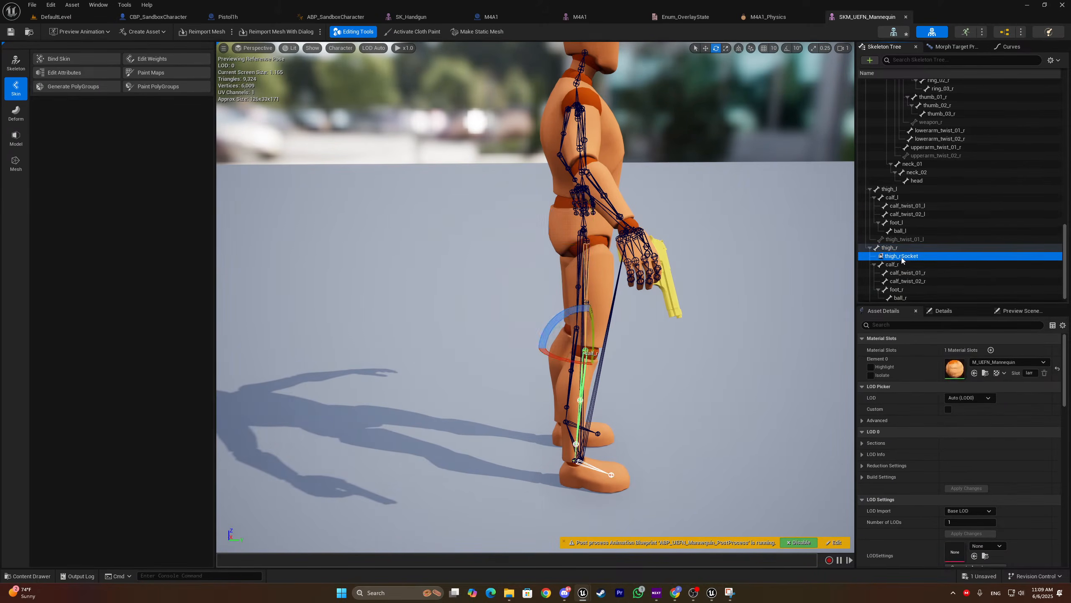
pyautogui.click(905, 256)
pyautogui.moveTo(906, 256); pyautogui.dragTo(935, 259)
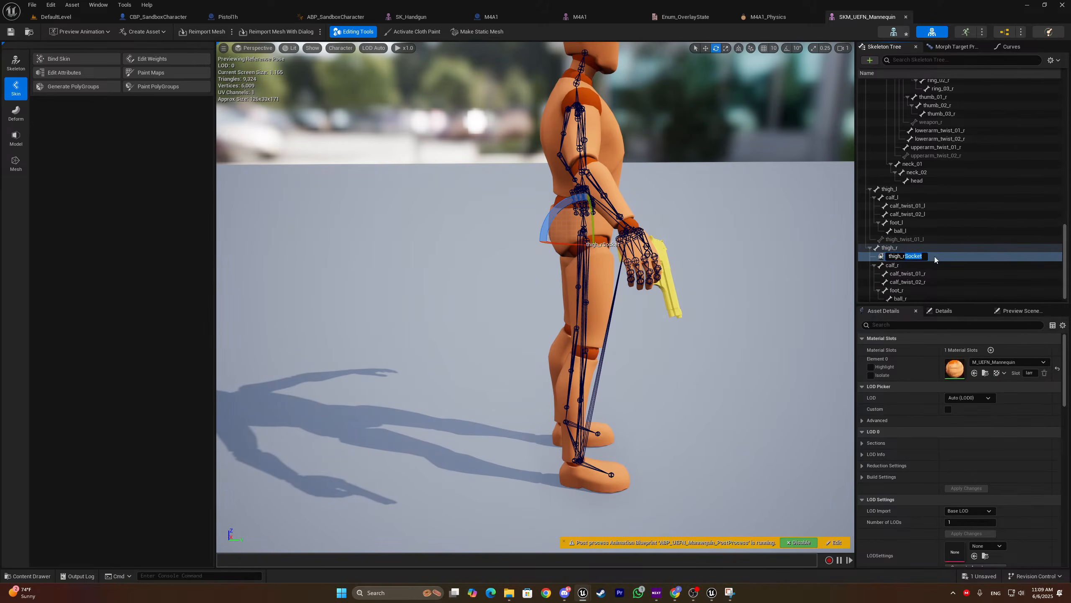
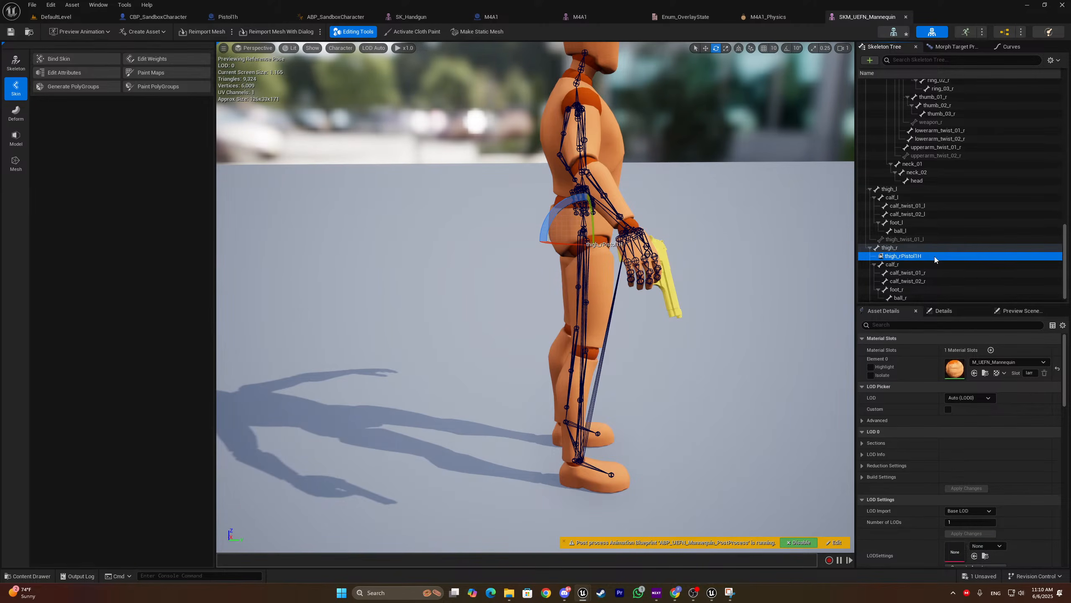
pyautogui.click(930, 265)
pyautogui.click(915, 249)
pyautogui.click(910, 256)
pyautogui.click(907, 256)
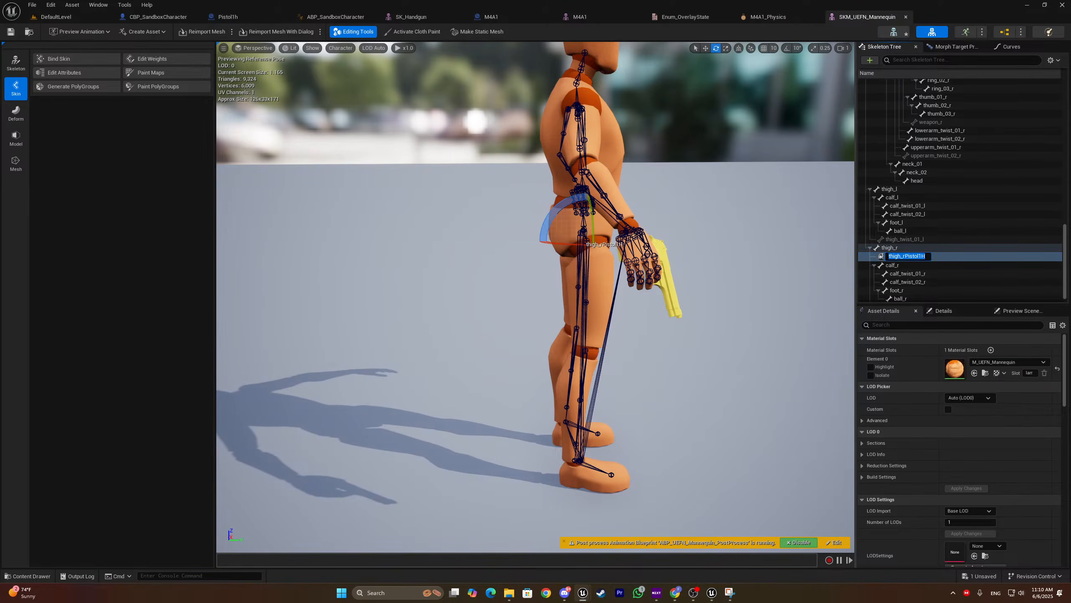
pyautogui.moveTo(762, 256); pyautogui.dragTo(769, 256, button='right')
pyautogui.click(906, 256)
pyautogui.click(895, 249)
# Search for "pisto" among the preview assets that can be added to the thigh_rPistol1H socket
pyautogui.click(898, 256)
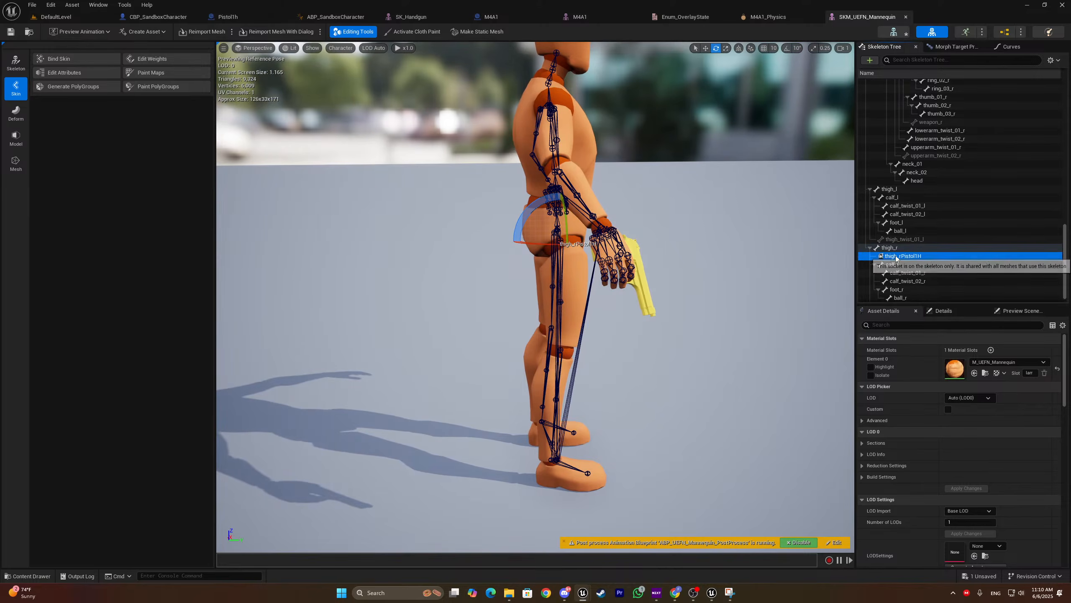
pyautogui.rightClick(896, 257)
pyautogui.moveTo(928, 356)
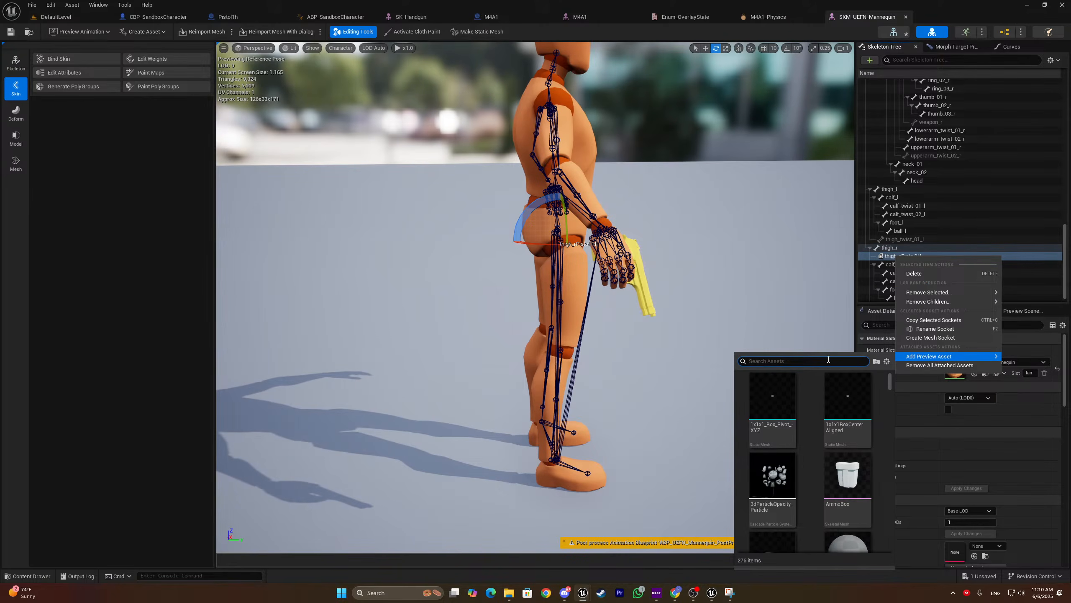
pyautogui.scroll(-10, 812, 441)
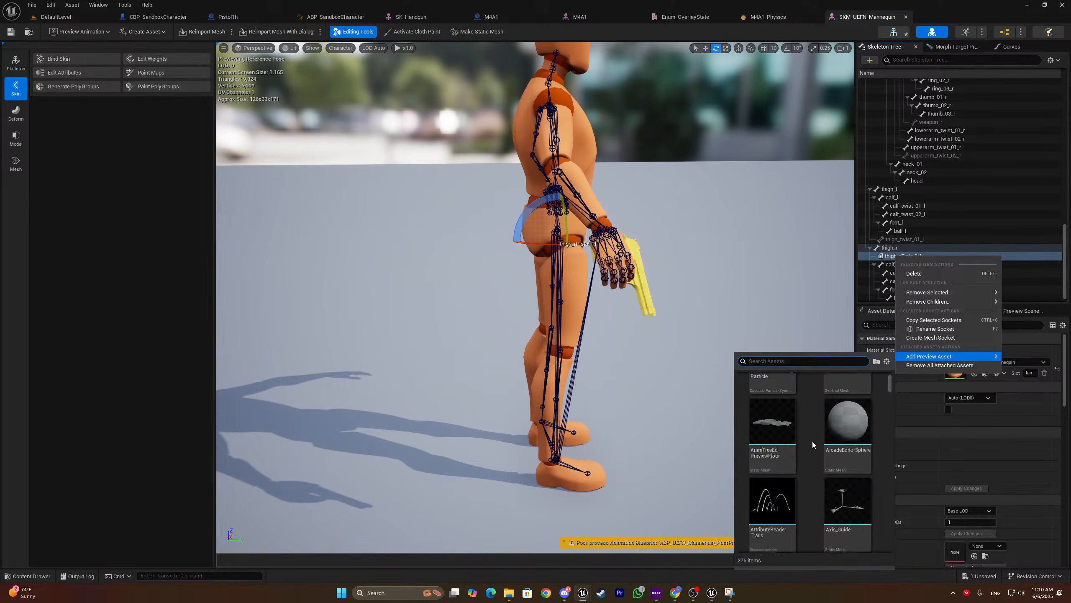
pyautogui.scroll(-3, 793, 452)
pyautogui.write('pisto')
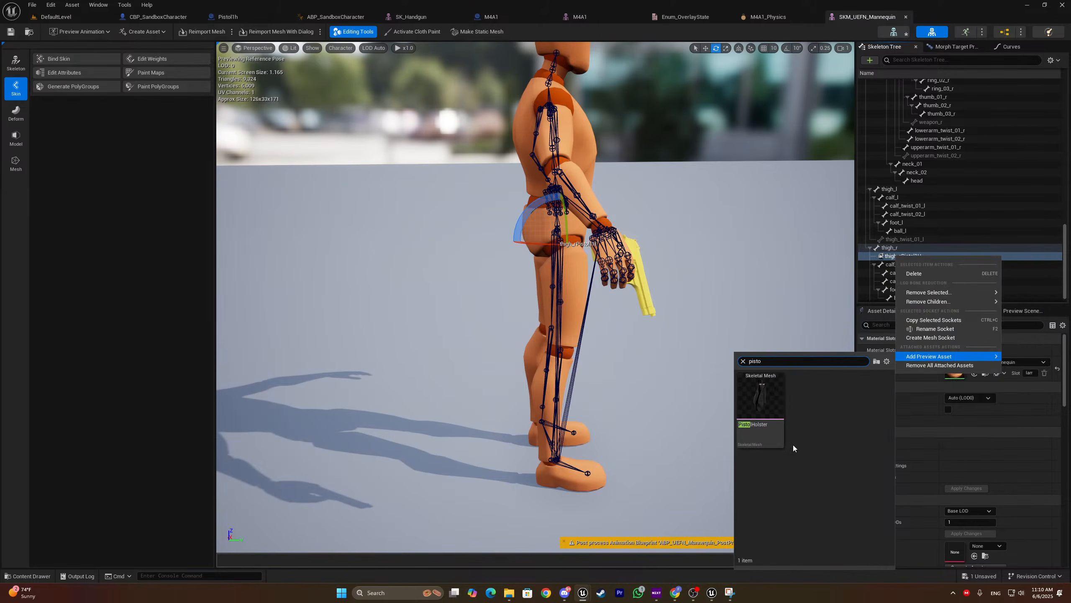
pyautogui.hotkey('ctrl', 'a')
# Save the mannequin asset with its new thigh socket
pyautogui.moveTo(683, 371); pyautogui.dragTo(708, 388, button='right')
pyautogui.press('a')
pyautogui.press('s')
pyautogui.press('d')
pyautogui.hotkey('ctrl', 's')
# Bring up the CBP_SandboxCharacter viewport, return to DefaultLevel, focus on the Pistol1h actor and look through its details
pyautogui.click(165, 18)
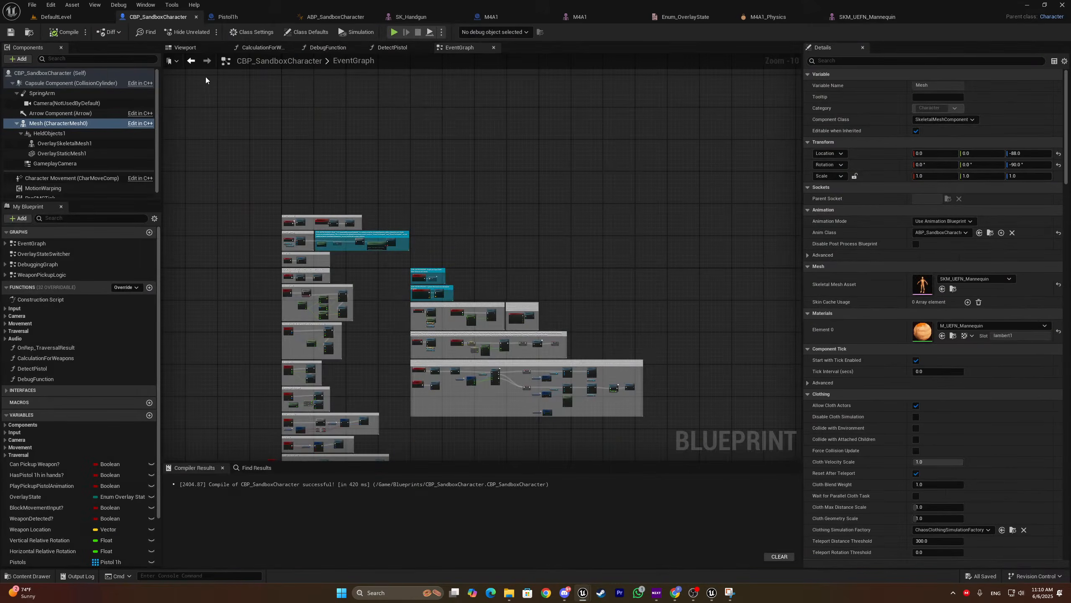
pyautogui.click(185, 47)
pyautogui.click(74, 17)
pyautogui.press('f')
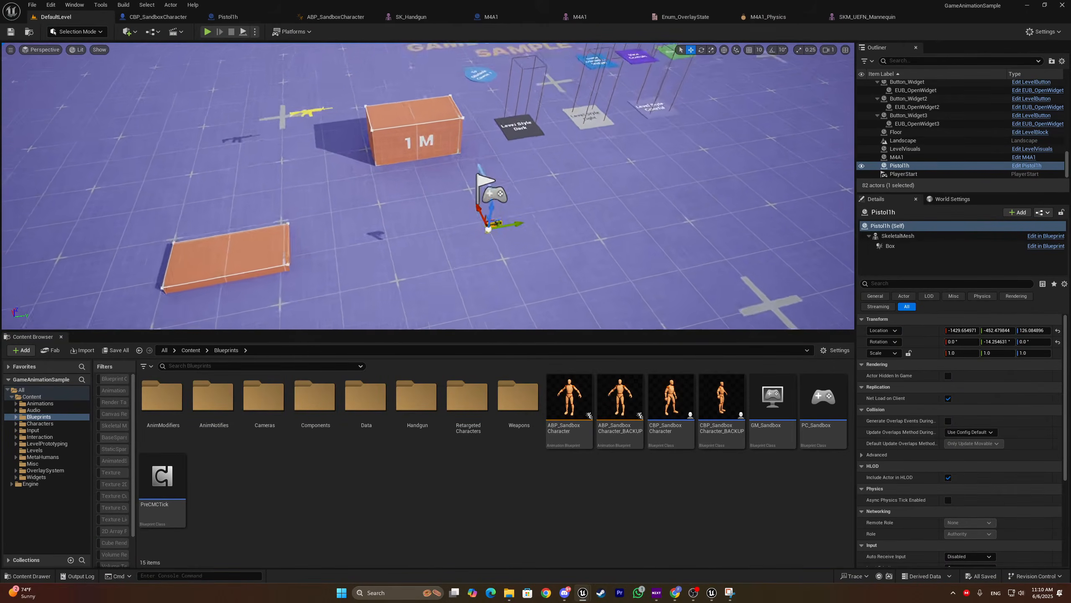
pyautogui.press('s')
pyautogui.moveTo(367, 199); pyautogui.dragTo(368, 199, button='right')
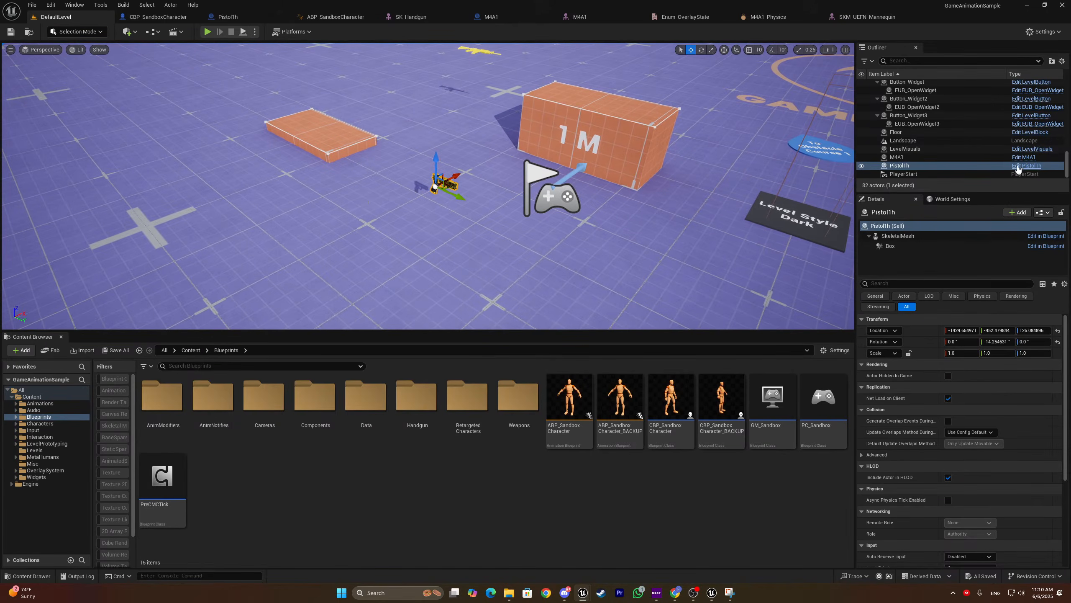
pyautogui.scroll(-4, 927, 379)
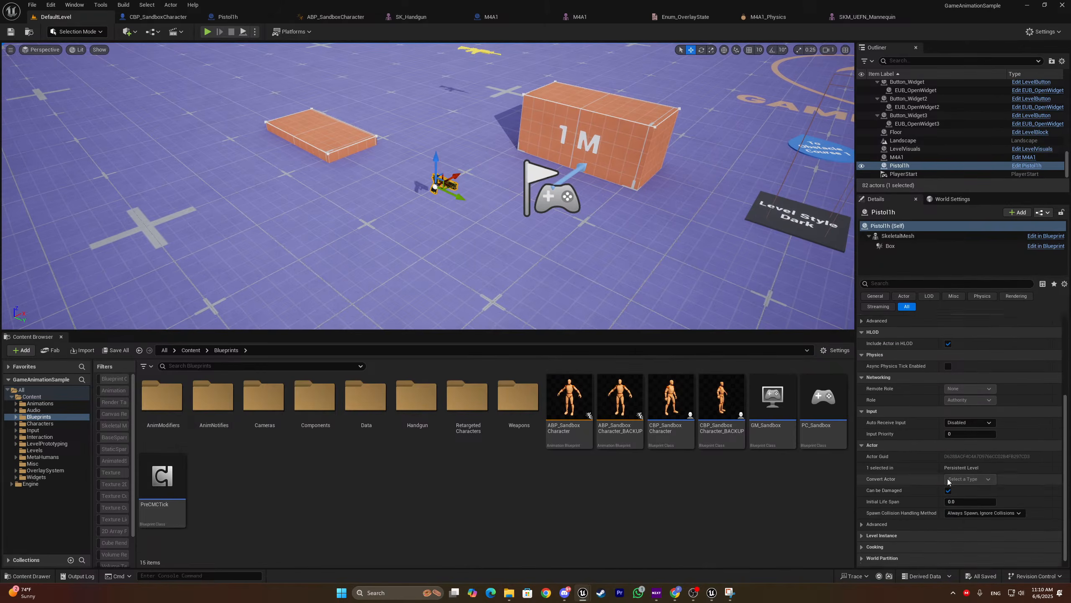
# Locate the skeletal mesh asset of Pistol1h's SkeletalMesh component in the content folders and copy the name SK_Handgun
pyautogui.click(907, 238)
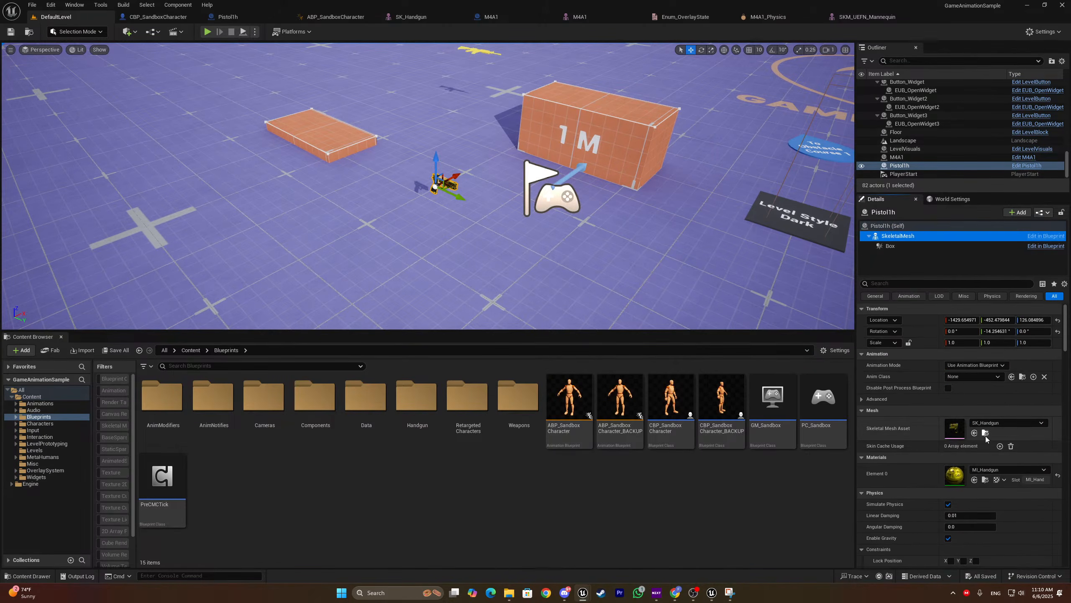
pyautogui.click(986, 434)
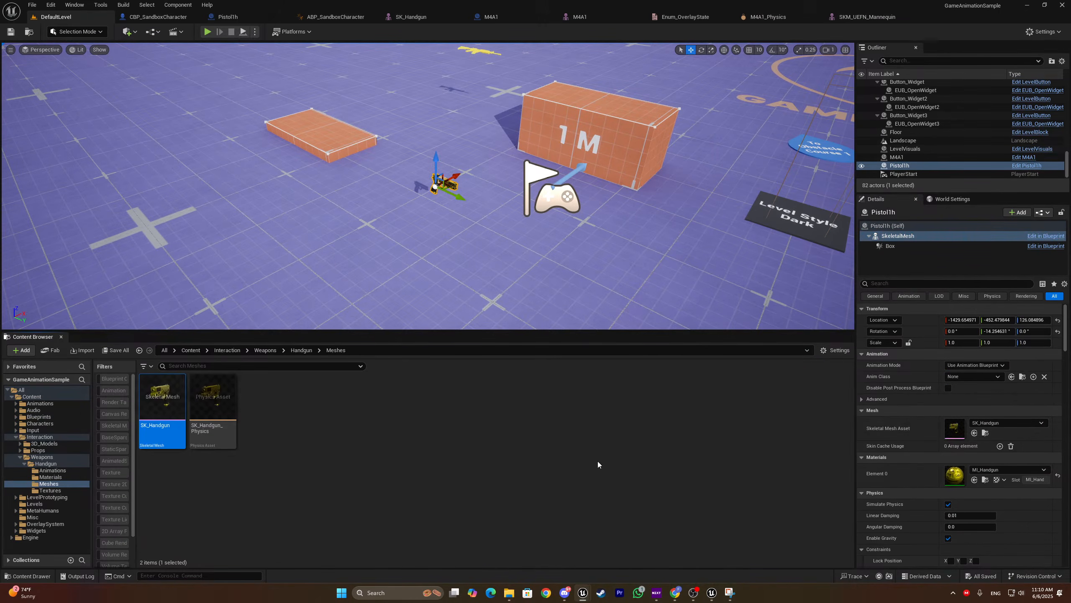
pyautogui.click(158, 424)
pyautogui.hotkey('ctrl', 'c')
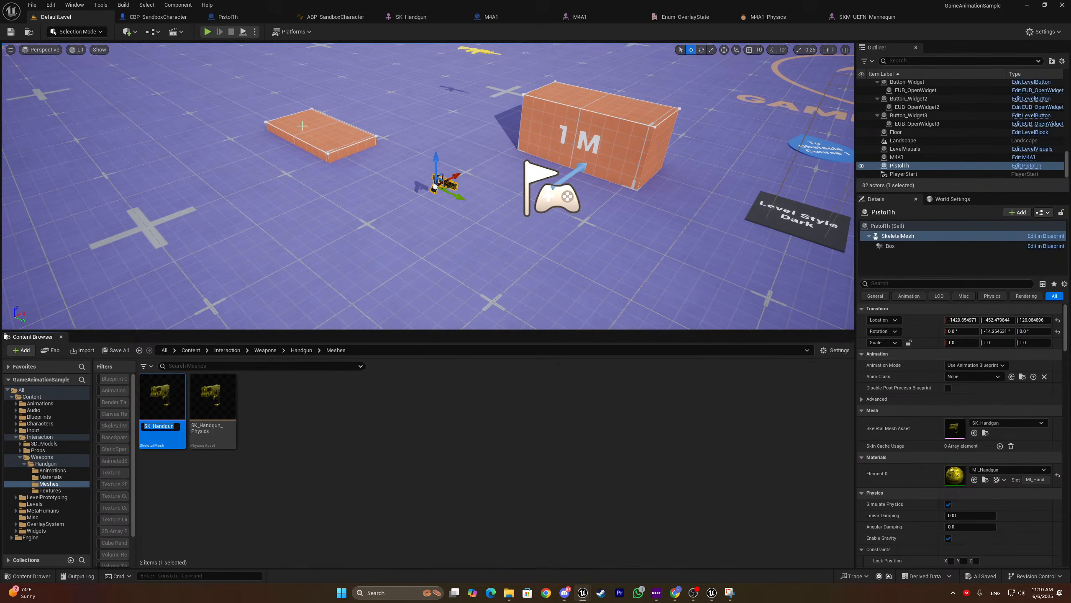
# Attach SK_Handgun as the preview asset on the mannequin's thigh_rPistol1H socket and check it up close
pyautogui.click(586, 20)
pyautogui.click(683, 19)
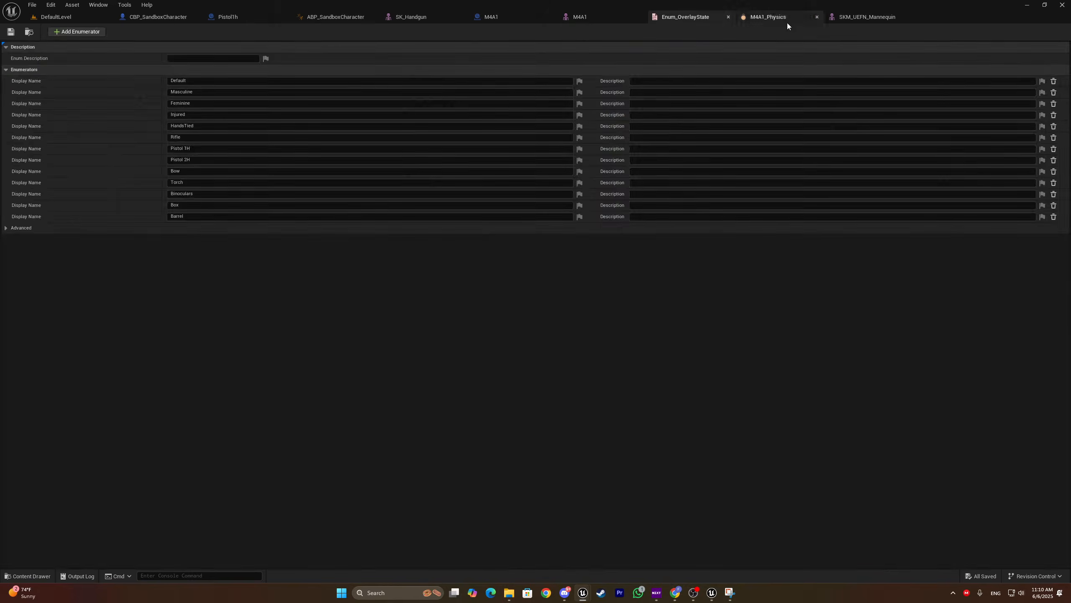
pyautogui.click(867, 17)
pyautogui.rightClick(899, 255)
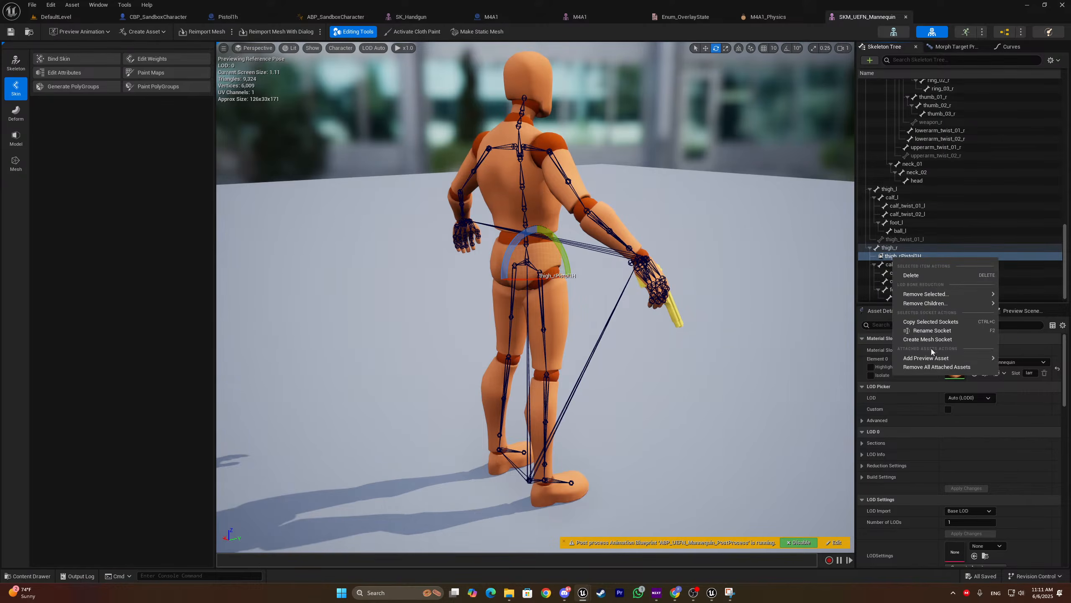
pyautogui.click(842, 363)
pyautogui.hotkey('ctrl', 'v')
pyautogui.click(761, 407)
pyautogui.moveTo(761, 408); pyautogui.dragTo(683, 369, button='right')
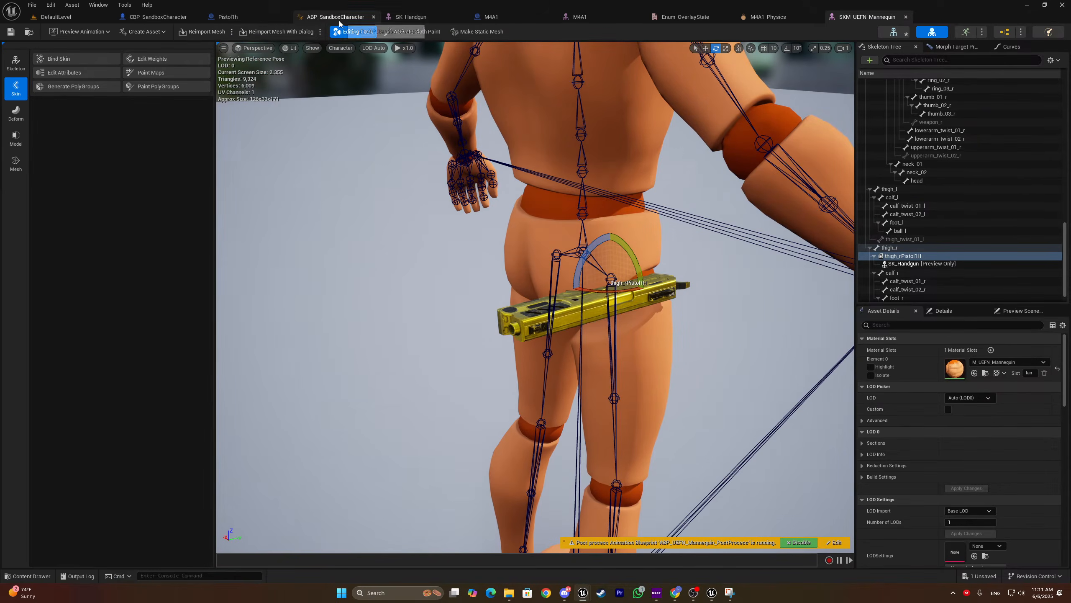
# Inspect the SkeletalMesh component of the Pistol1h blueprint in its 3D preview
pyautogui.click(229, 16)
pyautogui.click(70, 84)
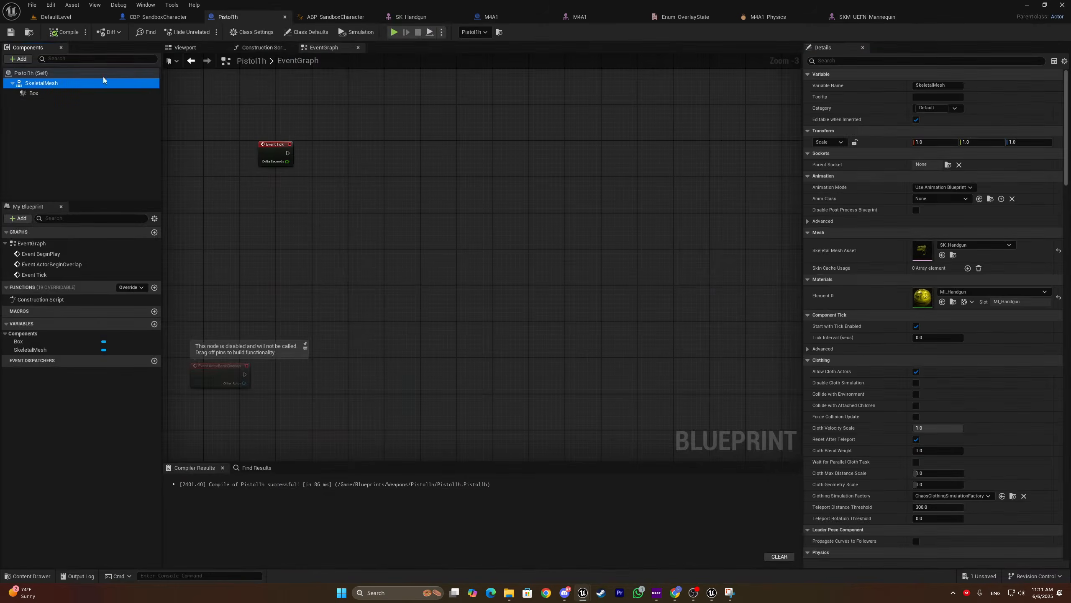
pyautogui.click(182, 49)
pyautogui.moveTo(791, 164); pyautogui.dragTo(902, 165, button='right')
# Play-test DefaultLevel by picking up the pistol, view it in the character's hand and stop the session
pyautogui.click(56, 16)
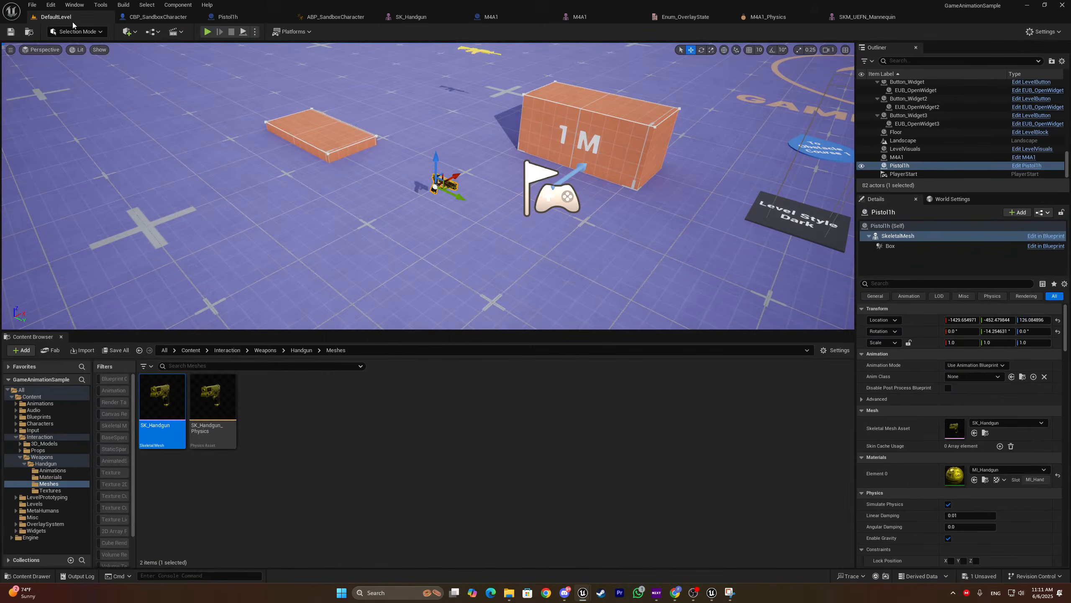
pyautogui.click(437, 169)
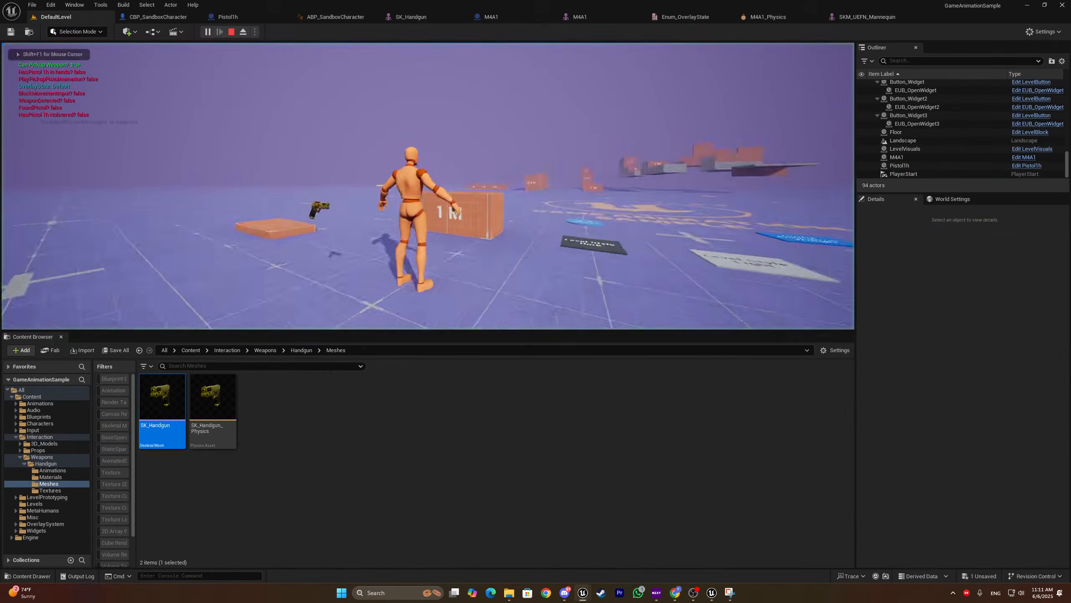
pyautogui.press('e')
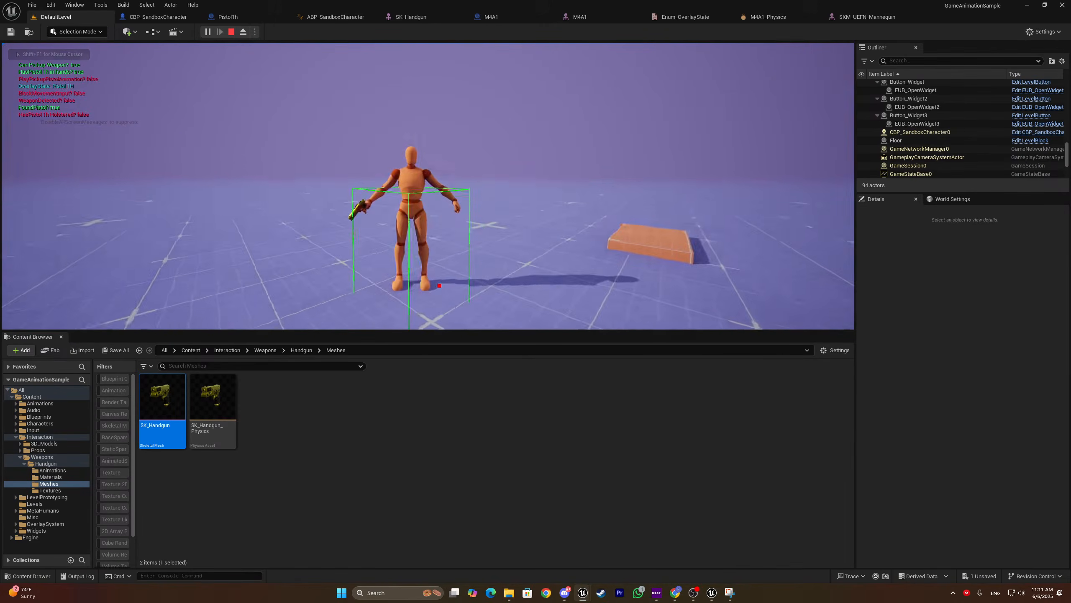
pyautogui.press('Escape')
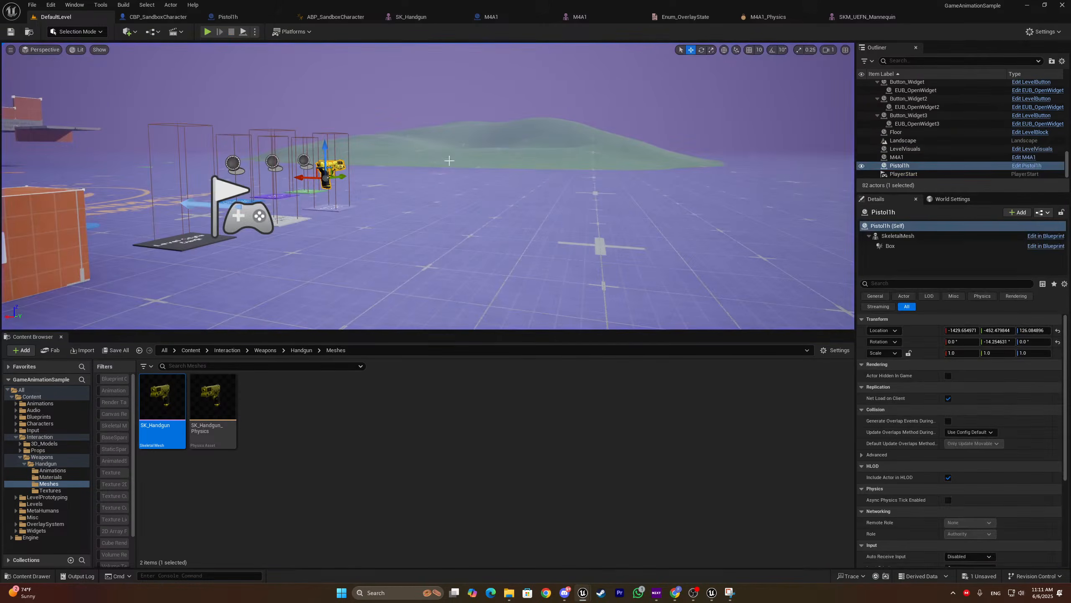
# Return to SKM_UEFN_Mannequin and move the thigh_rPistol1H socket with its pistol preview away from its initial position at the hip
pyautogui.click(525, 16)
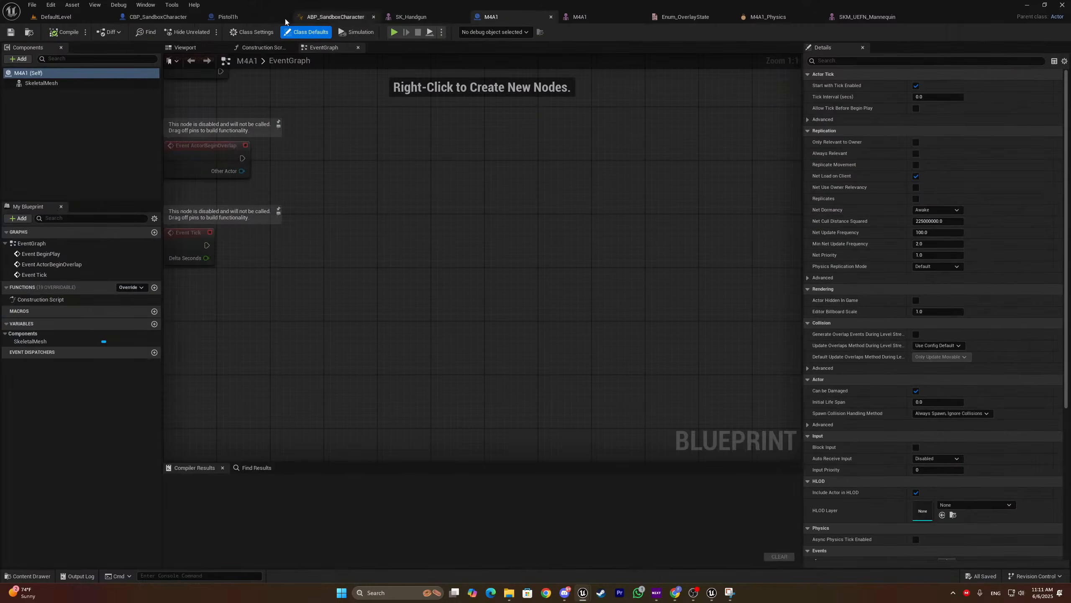
pyautogui.click(227, 17)
pyautogui.click(768, 16)
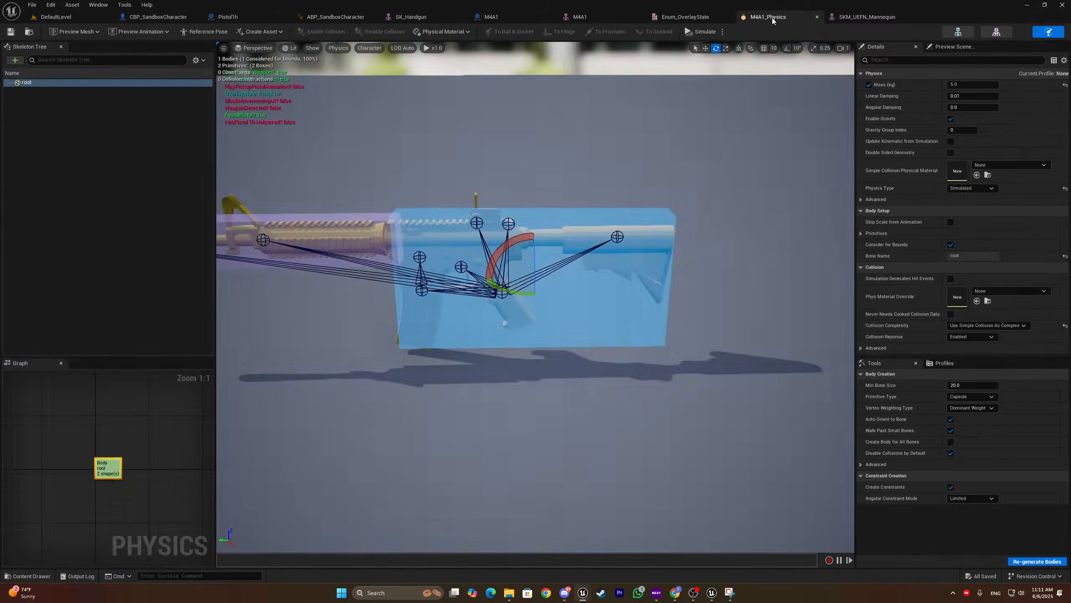
pyautogui.click(864, 16)
pyautogui.moveTo(644, 185); pyautogui.dragTo(675, 199, button='right')
pyautogui.scroll(-1, 645, 185)
pyautogui.moveTo(625, 254)
pyautogui.mouseDown(button='right')
pyautogui.moveTo(622, 263)
pyautogui.moveTo(625, 255)
pyautogui.mouseUp(button='right')
pyautogui.scroll(-1, 626, 255)
pyautogui.moveTo(505, 383); pyautogui.dragTo(469, 341)
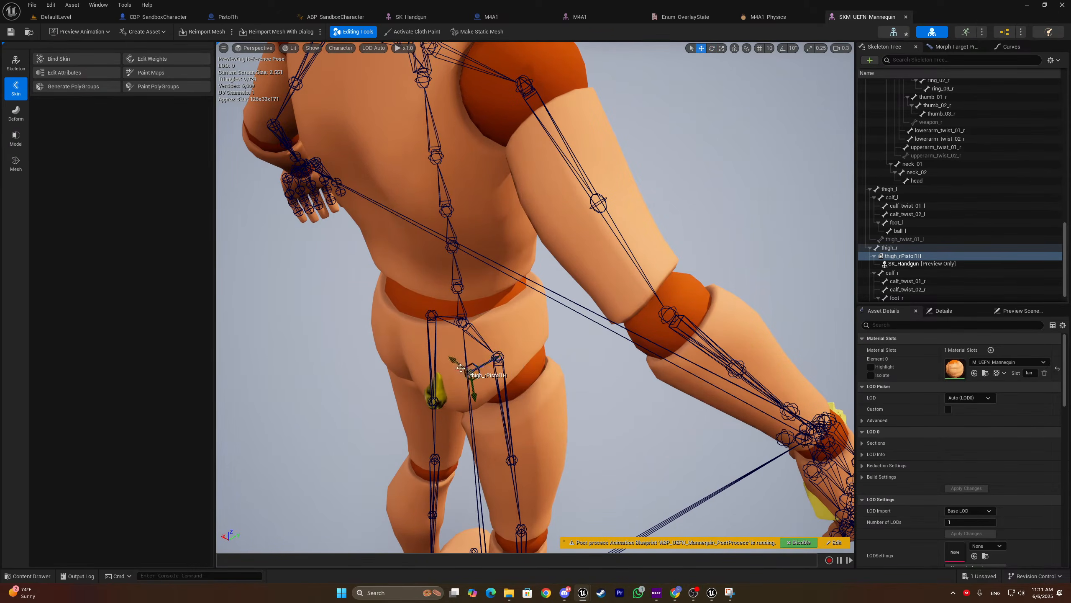
pyautogui.press('d')
pyautogui.moveTo(498, 387)
pyautogui.mouseDown(button='right')
pyautogui.moveTo(346, 380)
pyautogui.moveTo(484, 367)
pyautogui.moveTo(502, 369)
pyautogui.moveTo(405, 380)
pyautogui.moveTo(481, 375)
pyautogui.moveTo(515, 401)
pyautogui.mouseUp(button='right')
# Rotate the thigh_rPistol1H socket so the pistol hangs barrel down beside the outer right thigh
pyautogui.press('a')
pyautogui.press('s')
pyautogui.press('a')
pyautogui.press('w')
pyautogui.press('d')
pyautogui.press('w')
pyautogui.press('a')
pyautogui.press('w')
pyautogui.moveTo(493, 195); pyautogui.dragTo(422, 197)
pyautogui.press('s')
pyautogui.moveTo(422, 219)
pyautogui.mouseDown(button='right')
pyautogui.moveTo(502, 220)
pyautogui.moveTo(430, 220)
pyautogui.mouseUp(button='right')
pyautogui.press('a')
pyautogui.press('d')
pyautogui.moveTo(549, 223); pyautogui.dragTo(451, 230, button='right')
pyautogui.press('w')
pyautogui.press('s')
pyautogui.moveTo(601, 229); pyautogui.dragTo(590, 229)
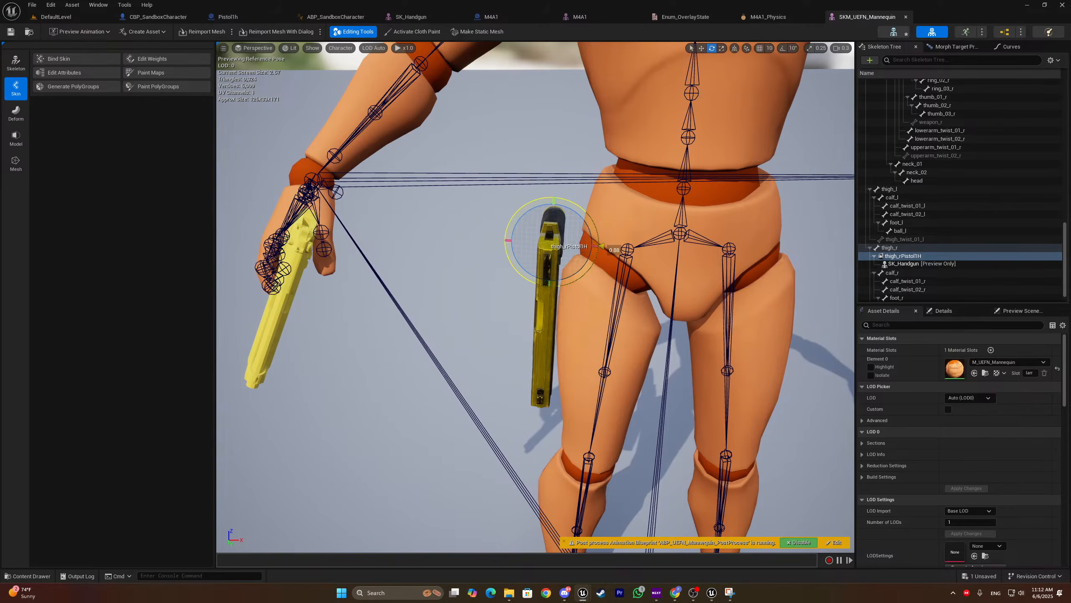
# Fine-tune the thigh_rPistol1H socket's position beside the right hip and save the mannequin asset
pyautogui.press('a')
pyautogui.moveTo(577, 243); pyautogui.dragTo(744, 207, button='right')
pyautogui.press('s')
pyautogui.press('q')
pyautogui.moveTo(476, 229); pyautogui.dragTo(580, 279, button='right')
pyautogui.press('a')
pyautogui.press('s')
pyautogui.press('w')
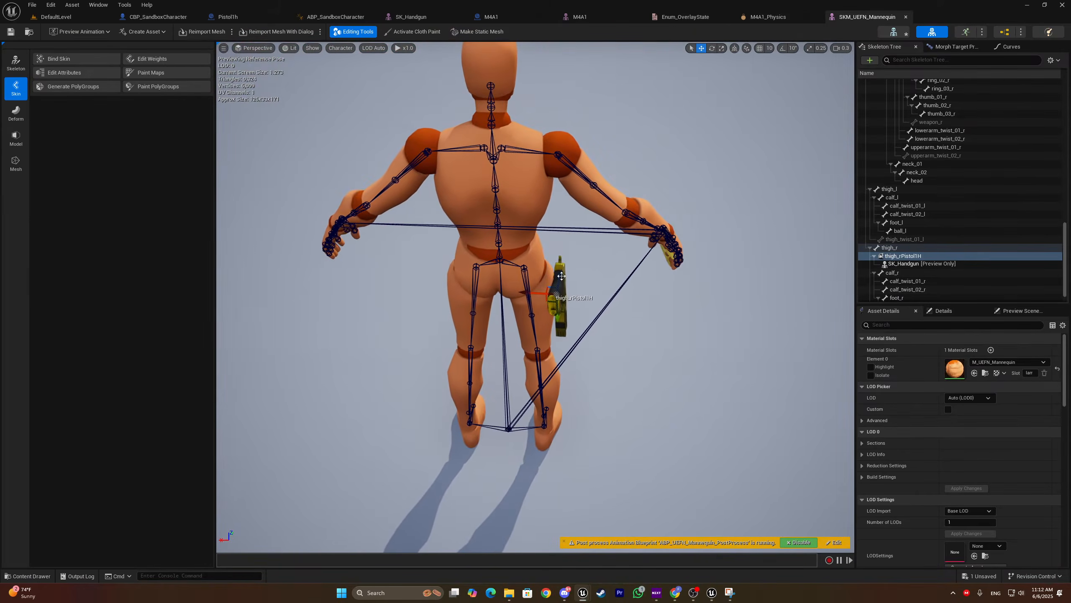
pyautogui.moveTo(563, 277); pyautogui.dragTo(582, 263)
pyautogui.press('e')
pyautogui.press('d')
pyautogui.moveTo(582, 263); pyautogui.dragTo(554, 274, button='right')
pyautogui.hotkey('ctrl', 's')
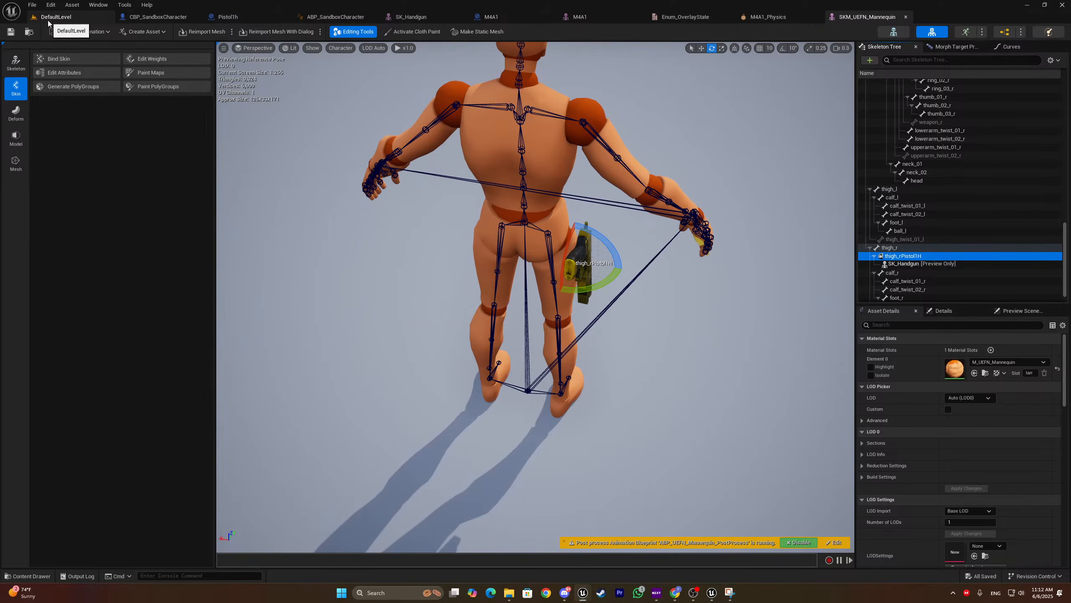
# Select the thigh_rPistol1H socket, save the CBP_SandboxCharacter blueprint and bring up its EventGraph
pyautogui.click(901, 254)
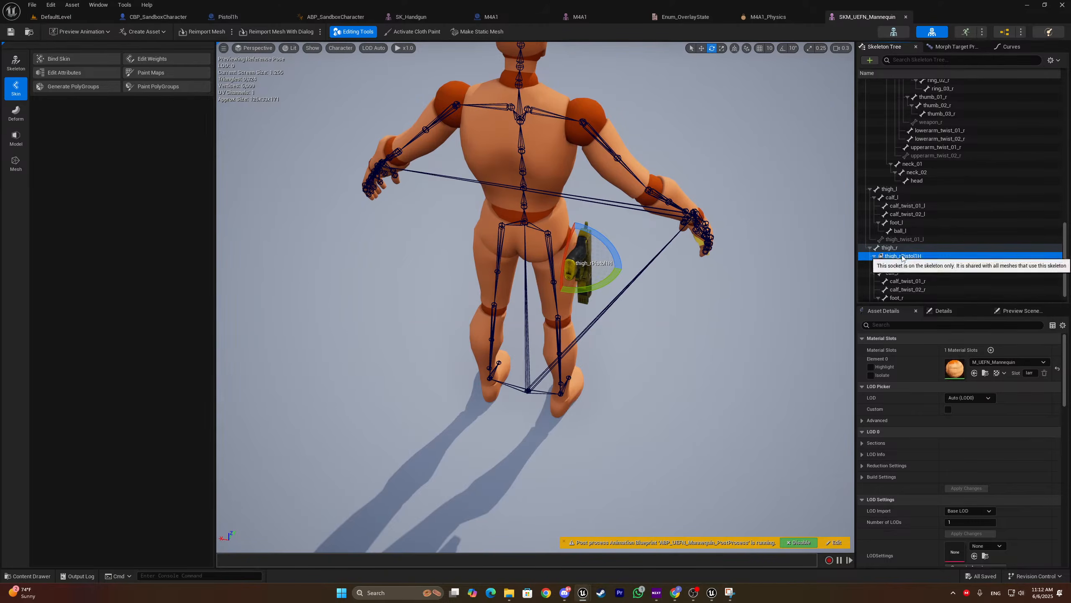
pyautogui.click(156, 17)
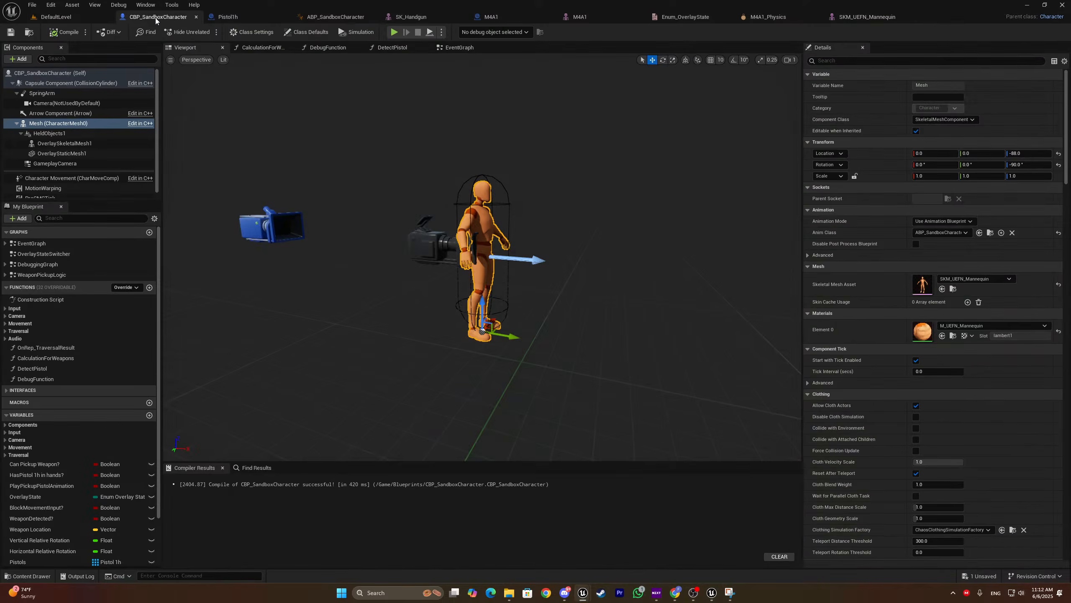
pyautogui.hotkey('ctrl', 's')
pyautogui.click(461, 52)
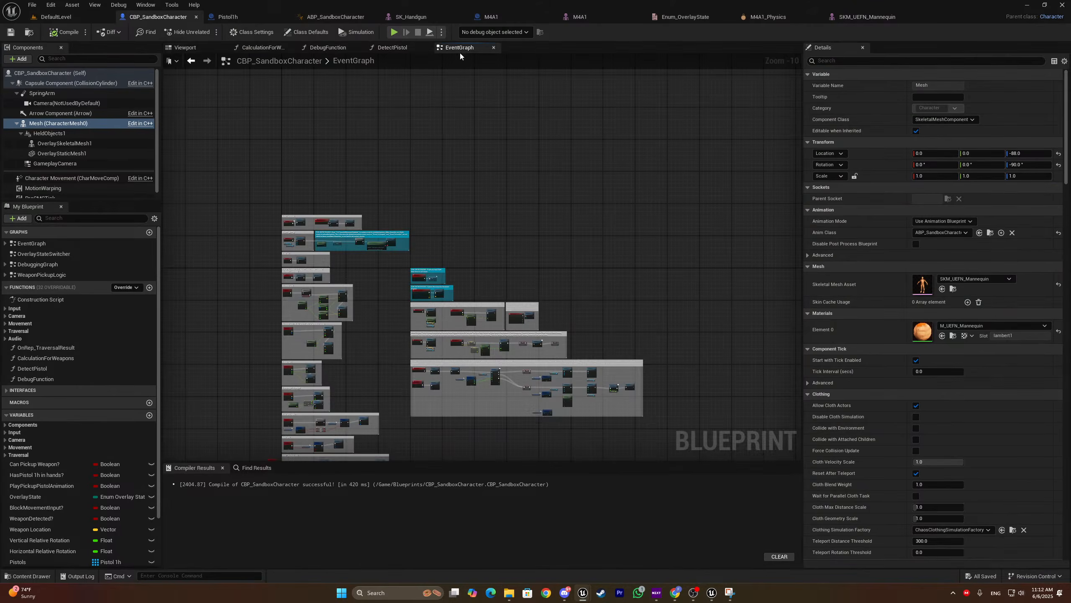
# Play-test DefaultLevel by moving the character around the pistol on the floor, and end the session
pyautogui.click(56, 17)
pyautogui.click(209, 32)
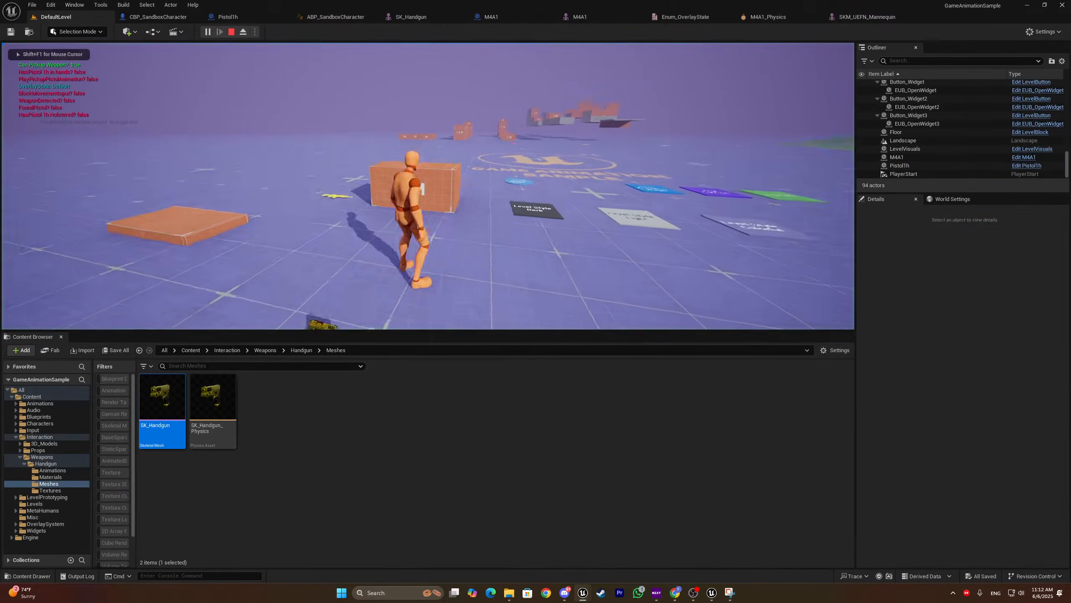
pyautogui.press('w')
pyautogui.press('s')
pyautogui.press('w')
pyautogui.press('s')
pyautogui.press('super')
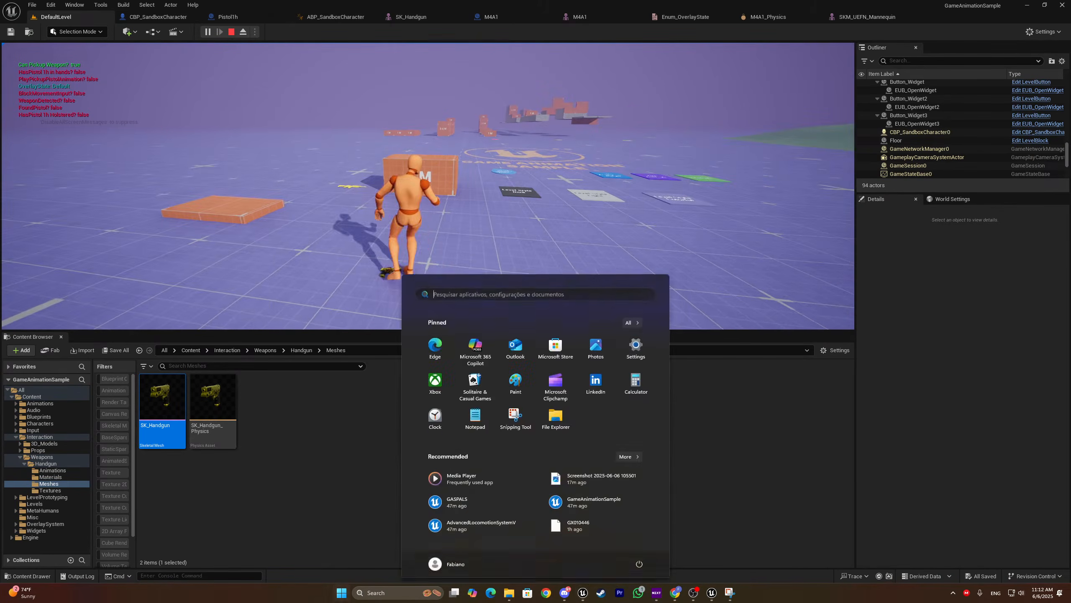
pyautogui.press('Escape')
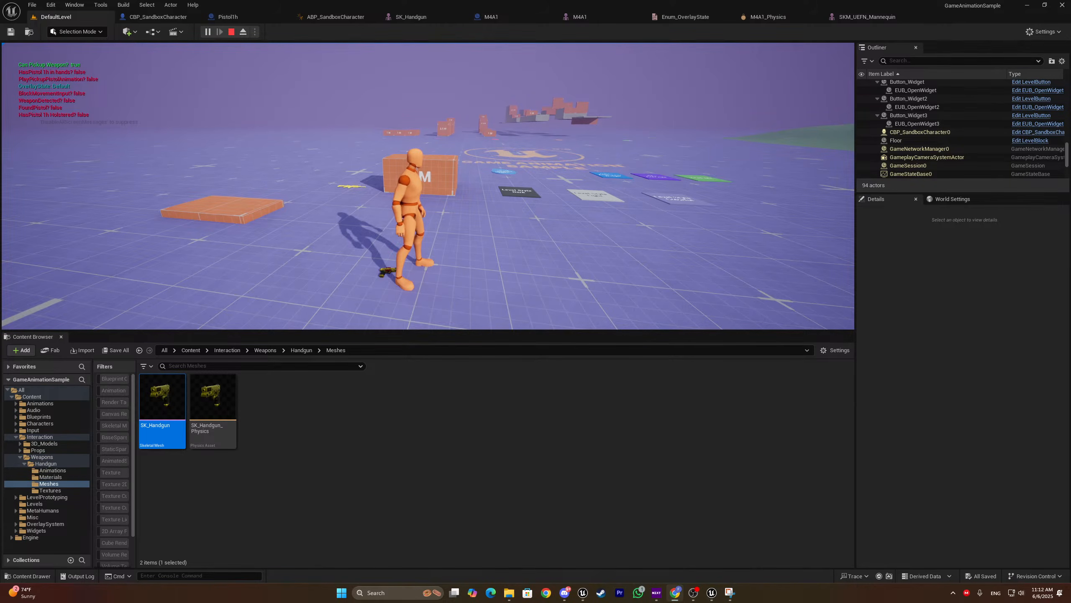
pyautogui.click(653, 151)
pyautogui.press('s')
pyautogui.press('w')
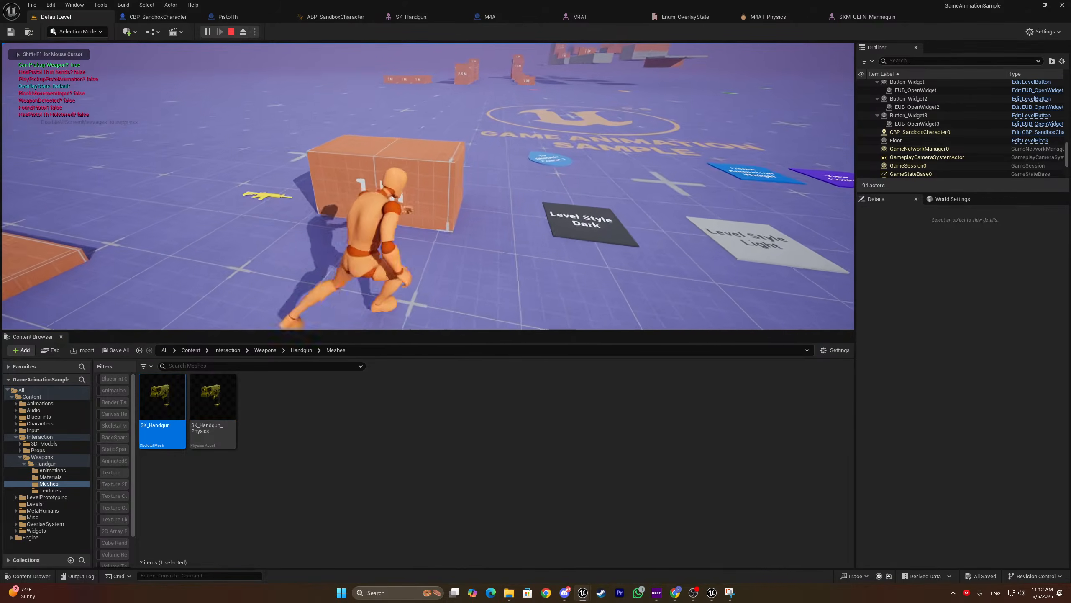
pyautogui.press('s')
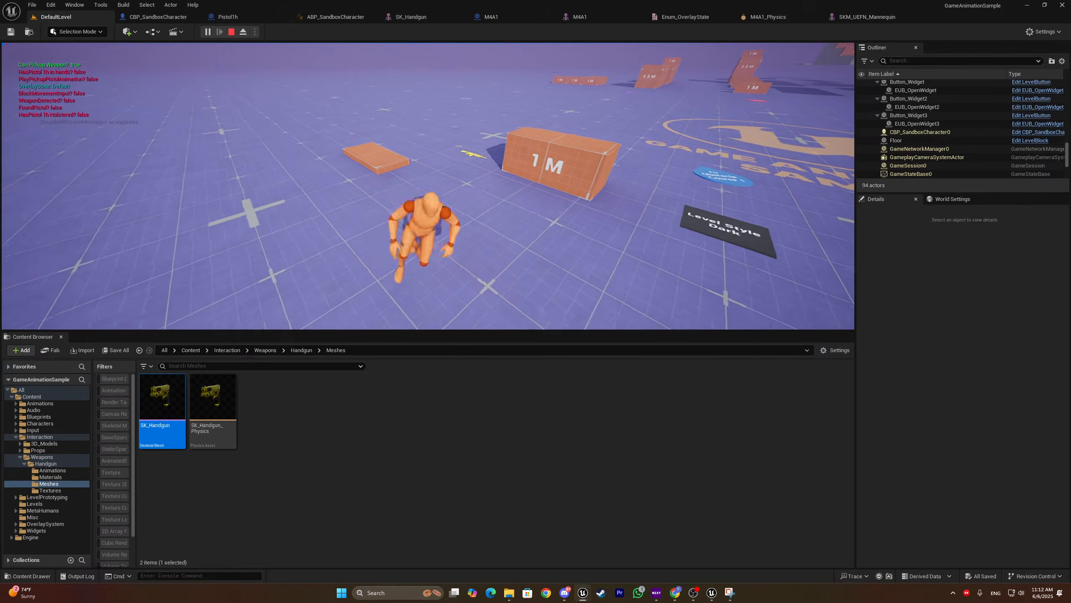
pyautogui.press('w')
pyautogui.press('super')
pyautogui.press('super')
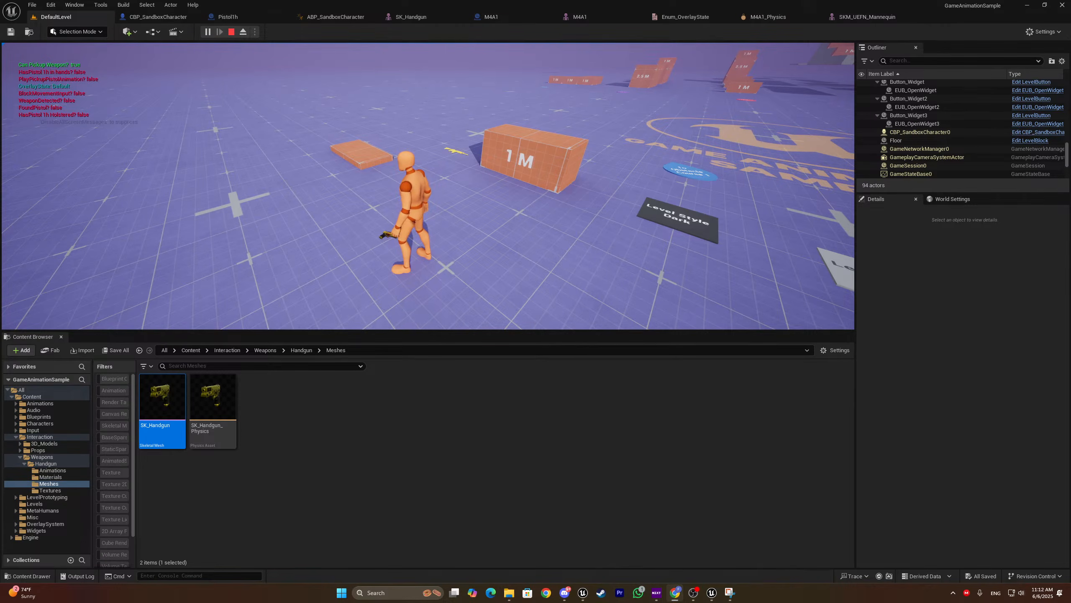
pyautogui.click(549, 190)
pyautogui.press('a')
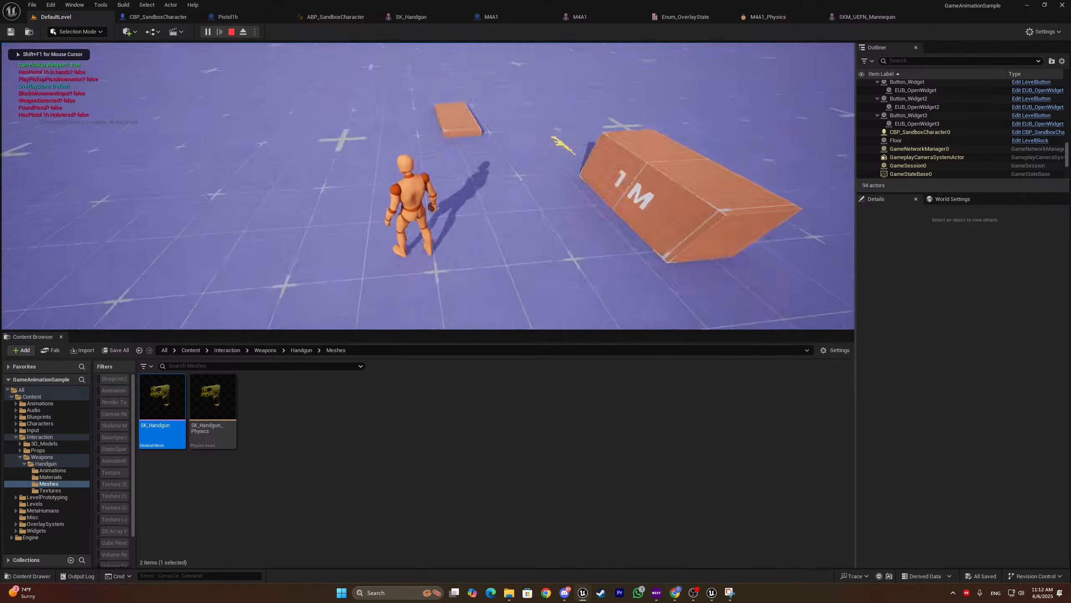
pyautogui.press('w')
pyautogui.hotkey('shift', 'F1')
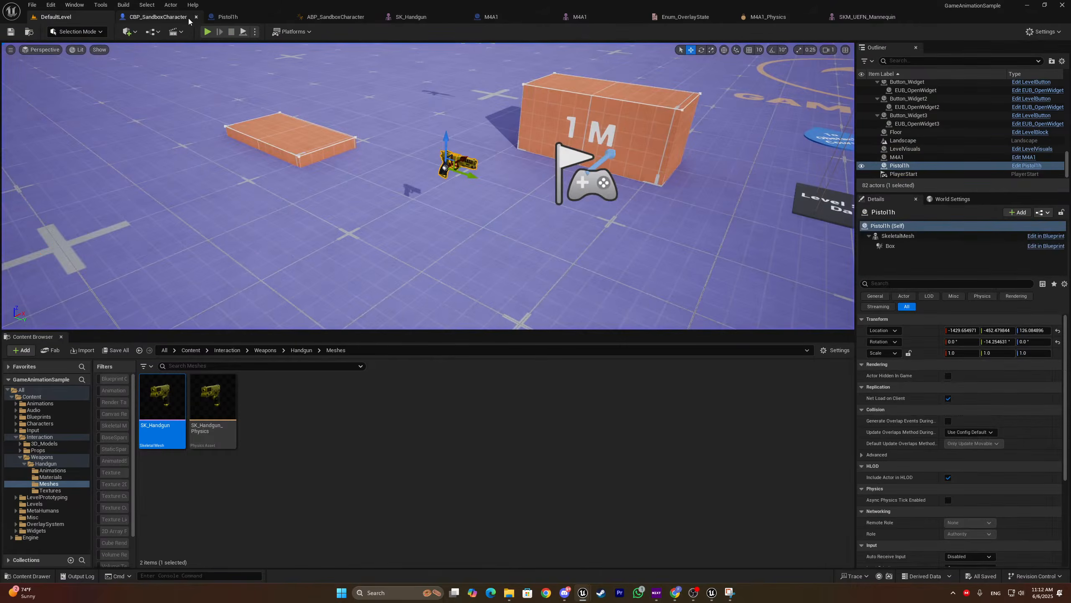
# Open the WeaponPickupLogic graph of CBP_SandboxCharacter and look over its holster, drop and pickup sections
pyautogui.click(158, 16)
pyautogui.moveTo(356, 171); pyautogui.dragTo(355, 49, button='right')
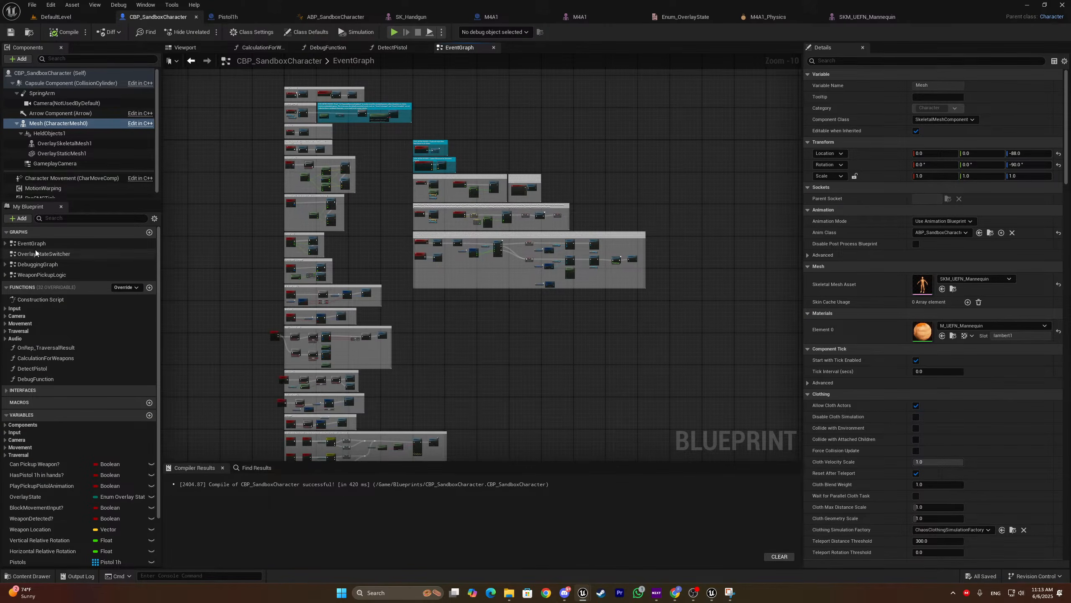
pyautogui.doubleClick(39, 274)
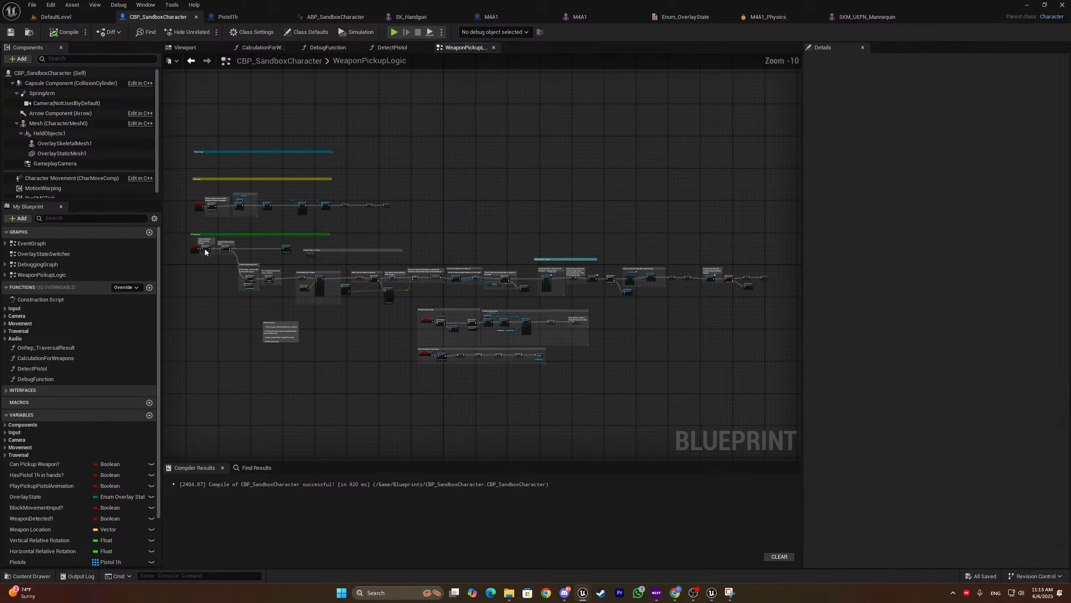
pyautogui.scroll(5, 701, 292)
pyautogui.moveTo(691, 294); pyautogui.dragTo(801, 223, button='right')
pyautogui.scroll(-6, 801, 222)
pyautogui.scroll(6, 480, 190)
pyautogui.moveTo(352, 128); pyautogui.dragTo(566, 209, button='right')
pyautogui.scroll(5, 346, 226)
pyautogui.scroll(-3, 354, 181)
pyautogui.moveTo(354, 178); pyautogui.dragTo(295, 339, button='right')
pyautogui.scroll(3, 338, 195)
pyautogui.moveTo(338, 196); pyautogui.dragTo(311, 61, button='right')
pyautogui.scroll(-5, 310, 140)
pyautogui.moveTo(440, 300); pyautogui.dragTo(425, 298, button='right')
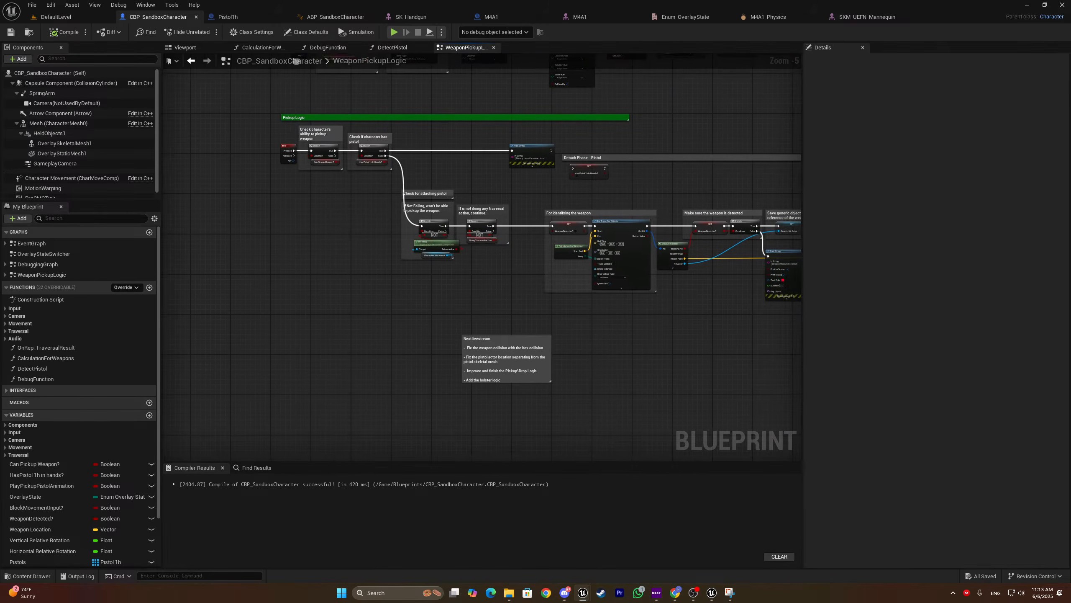
pyautogui.scroll(-1, 423, 287)
pyautogui.scroll(5, 422, 278)
# Read the items of the "Next livestream" comment below the pickup logic, down to adding the holster logic
pyautogui.click(548, 329)
pyautogui.doubleClick(500, 291)
pyautogui.click(471, 298)
pyautogui.click(525, 307)
pyautogui.click(526, 321)
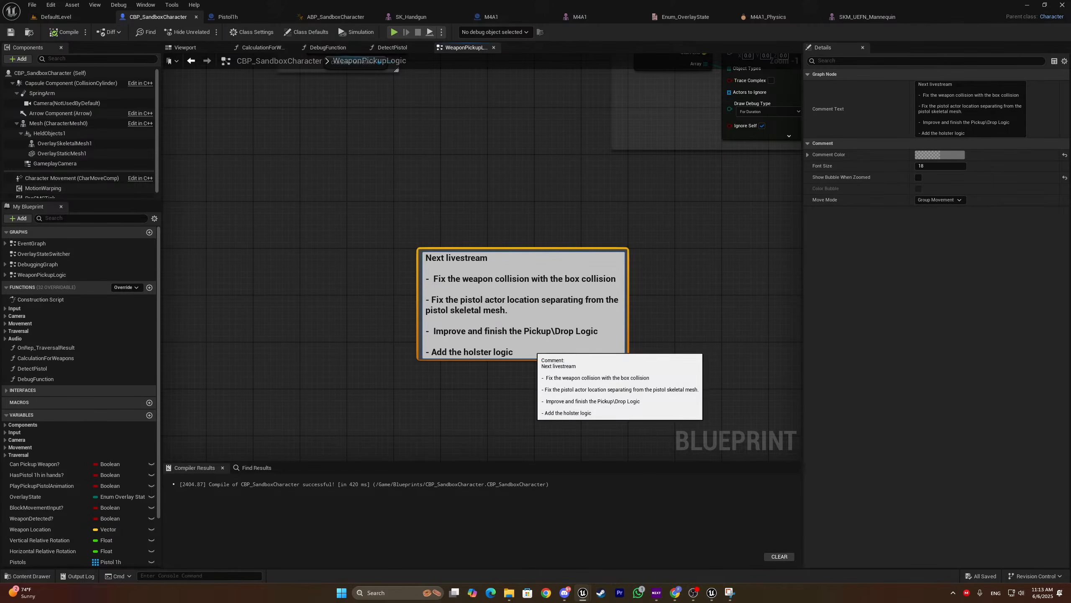
pyautogui.moveTo(513, 352); pyautogui.dragTo(426, 355)
pyautogui.click(433, 371)
# Move the "Next livestream" comment to the empty area left of the Pickup Logic section
pyautogui.scroll(-4, 471, 312)
pyautogui.moveTo(471, 312); pyautogui.dragTo(613, 334, button='right')
pyautogui.moveTo(626, 338); pyautogui.dragTo(262, 167)
pyautogui.scroll(4, 258, 180)
pyautogui.scroll(-6, 261, 186)
pyautogui.moveTo(302, 204); pyautogui.dragTo(314, 270, button='right')
pyautogui.scroll(6, 323, 256)
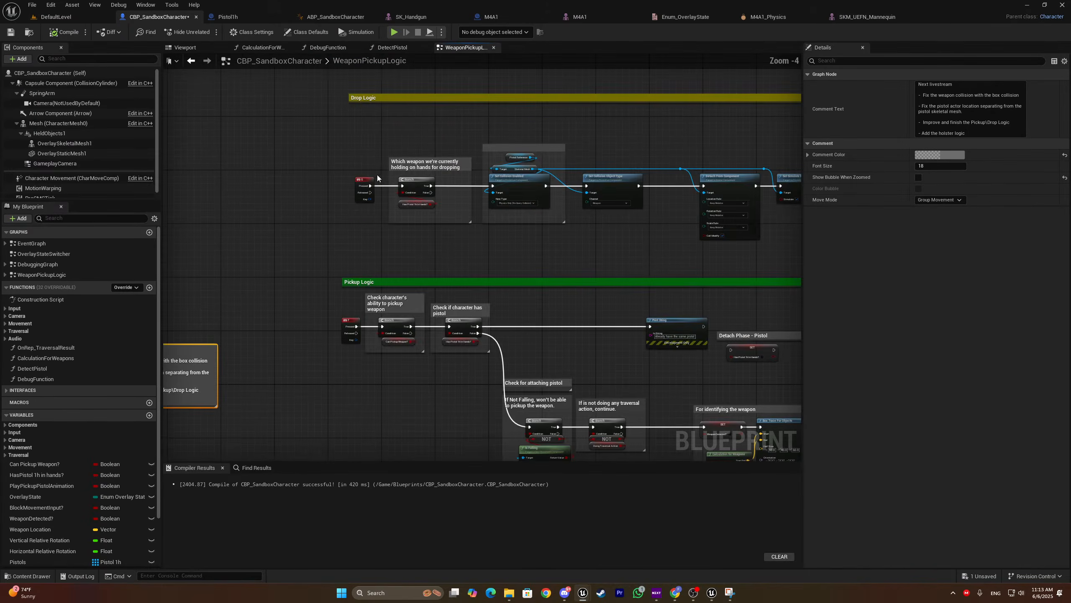
# Shift the Holster Logic header comment slightly upward, farther from the Drop Logic header
pyautogui.scroll(-2, 323, 256)
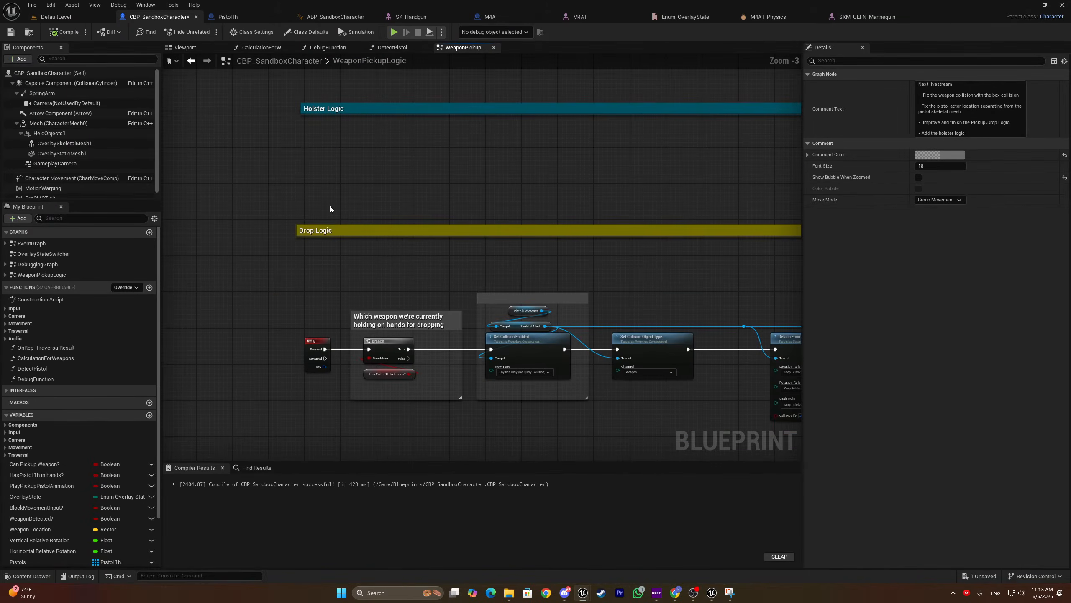
pyautogui.scroll(-1, 330, 238)
pyautogui.moveTo(329, 238); pyautogui.dragTo(332, 263, button='right')
pyautogui.scroll(2, 331, 162)
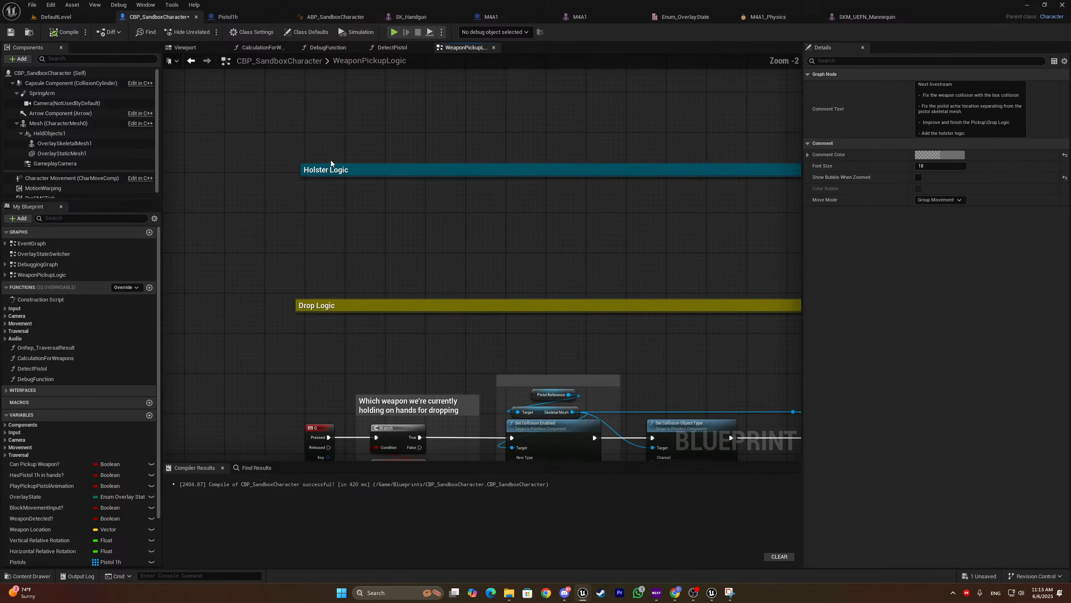
pyautogui.moveTo(333, 170); pyautogui.dragTo(333, 162)
# Search the blueprint actions for "q key" and place a Quote keyboard event node below the Holster Logic header
pyautogui.click(333, 214)
pyautogui.rightClick(333, 214)
pyautogui.write('q key ie')
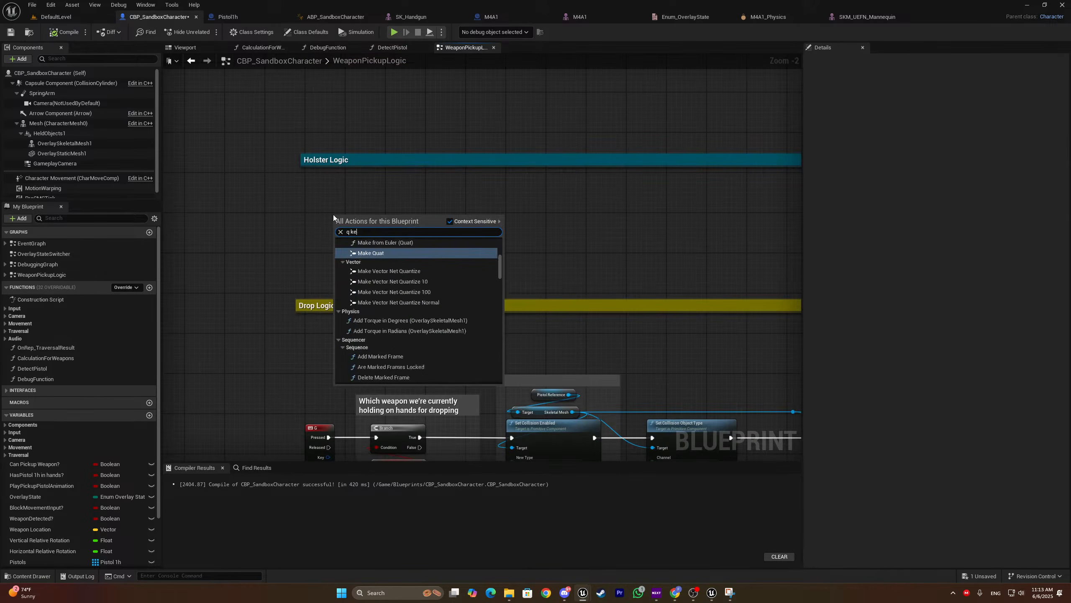
pyautogui.press('BackSpace')
pyautogui.press('BackSpace')
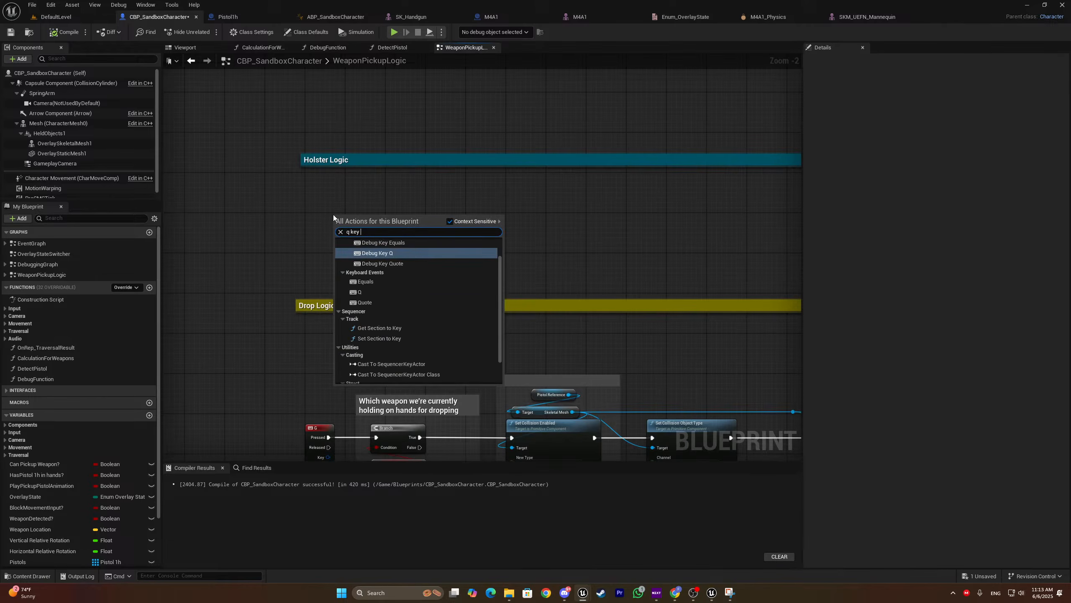
pyautogui.click(417, 300)
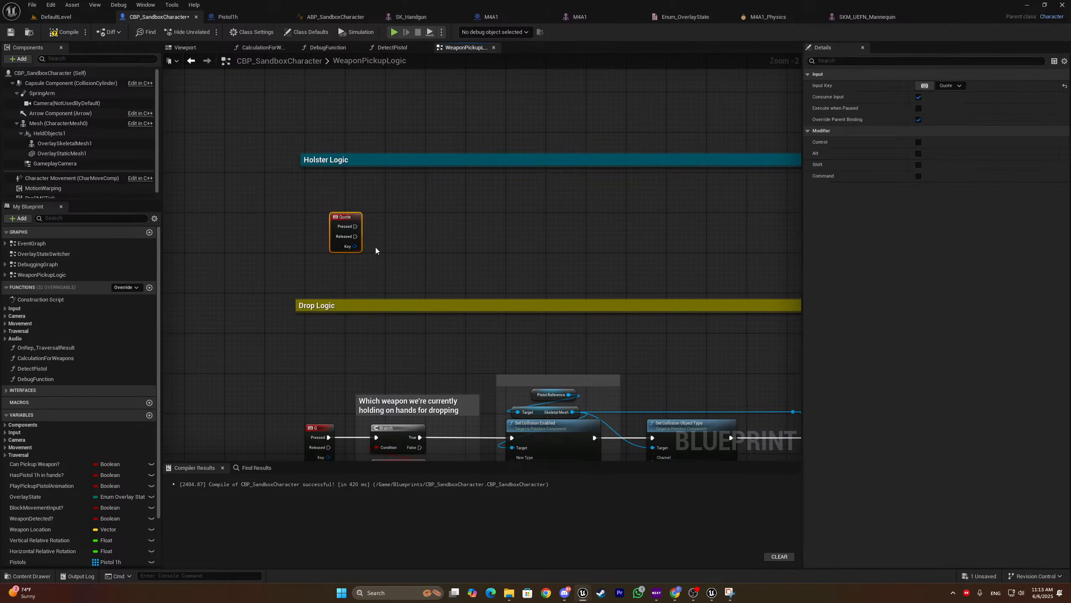
# Replace the Quote event below the Holster Logic header with a Q keyboard event, and compile and save the blueprint
pyautogui.press('Delete')
pyautogui.rightClick(323, 214)
pyautogui.write('q key')
pyautogui.click(354, 292)
pyautogui.moveTo(334, 223); pyautogui.dragTo(329, 214)
pyautogui.click(53, 28)
pyautogui.hotkey('ctrl', 's')
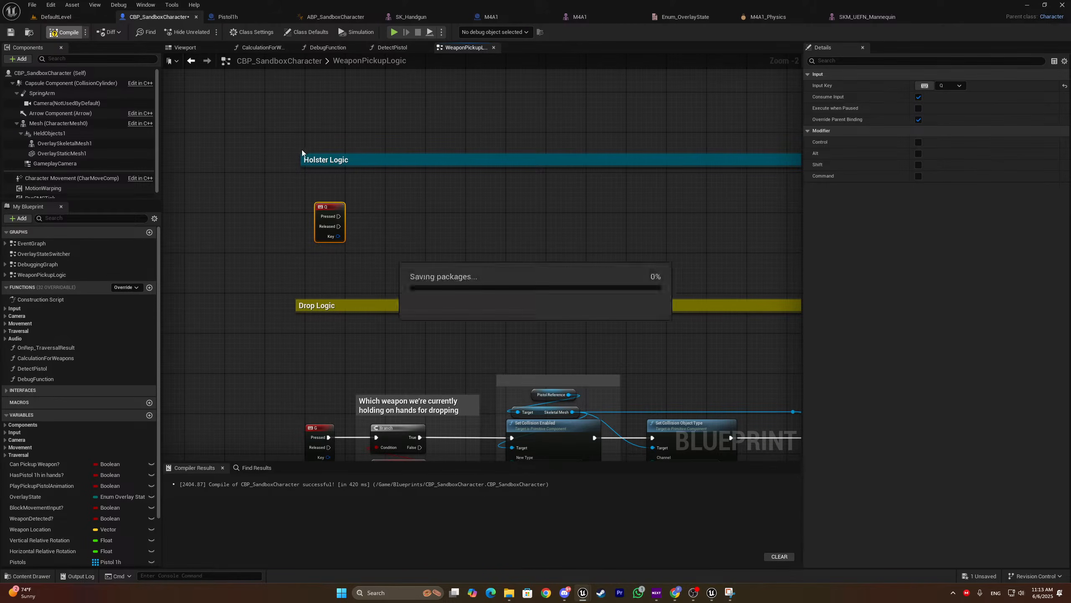
# Add a Branch node wired to the Q event's Pressed output
pyautogui.scroll(2, 350, 217)
pyautogui.moveTo(335, 216); pyautogui.dragTo(425, 209)
pyautogui.keyDown('ctrl'); pyautogui.click(329, 206); pyautogui.keyUp('ctrl')
# Play-test the level: pick up the pistol and run around with it in hand
pyautogui.press('q')
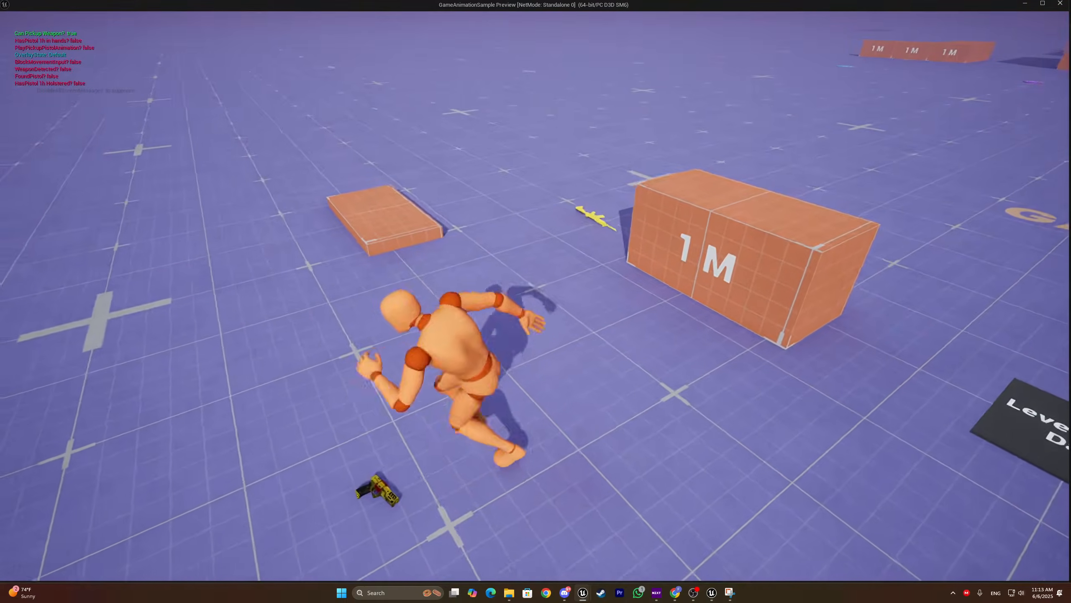
pyautogui.press('q')
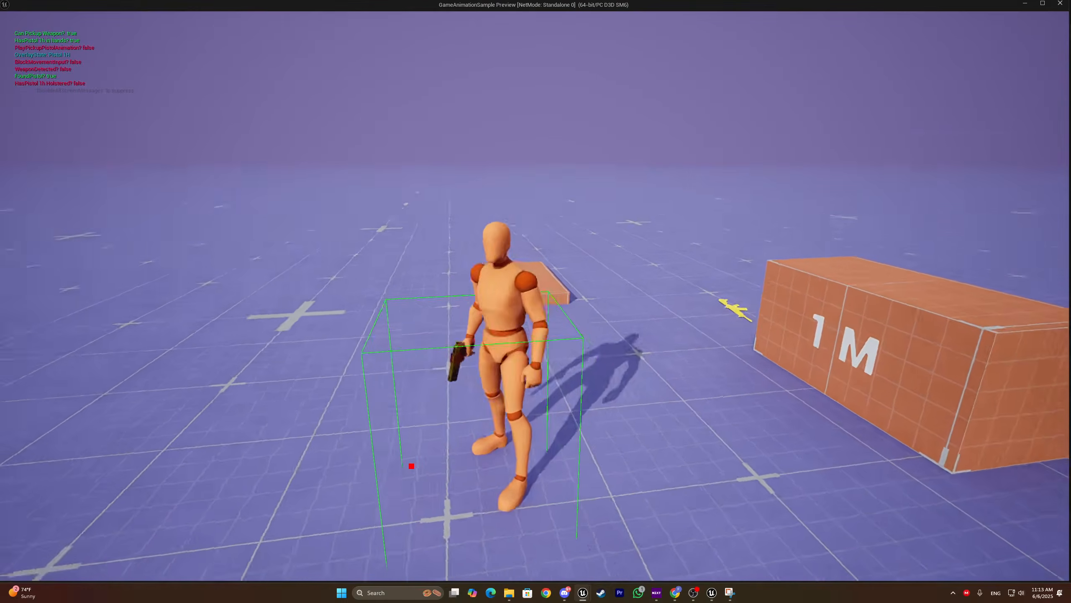
pyautogui.press('a')
pyautogui.press('w')
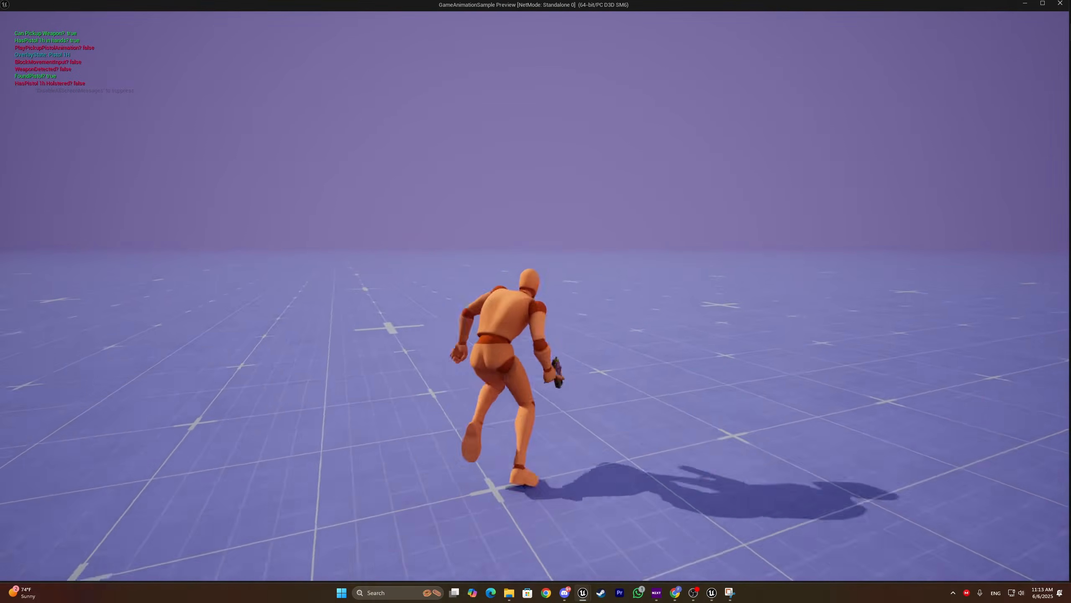
# Capture a screenshot of the in-game debug variables and open it in Snipping Tool beside the holster nodes
pyautogui.press('super')
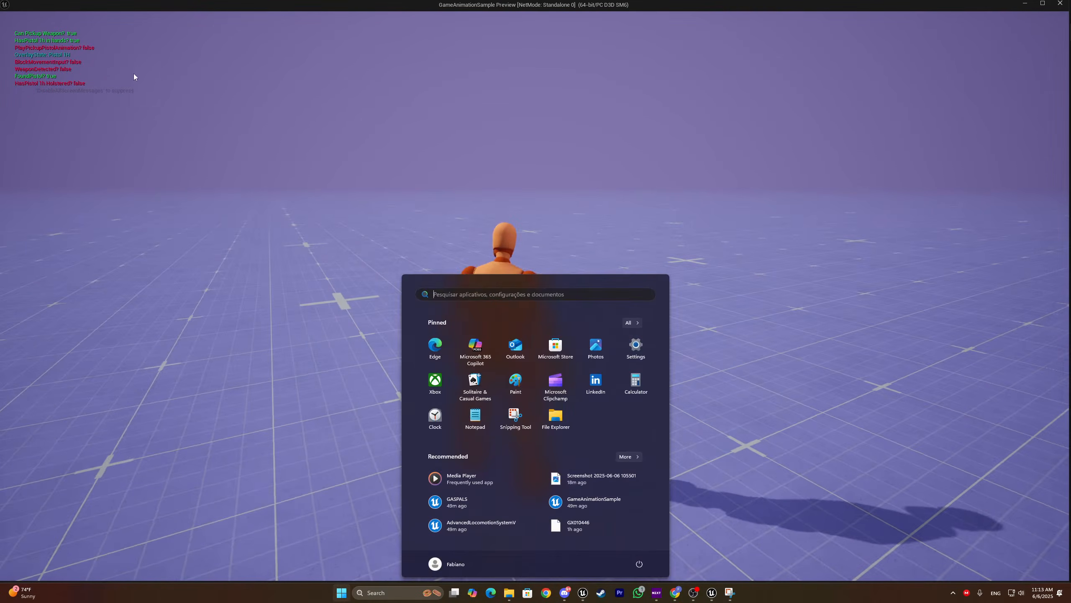
pyautogui.press('super+shift+s')
pyautogui.moveTo(118, 23); pyautogui.dragTo(7, 100)
pyautogui.press('Escape')
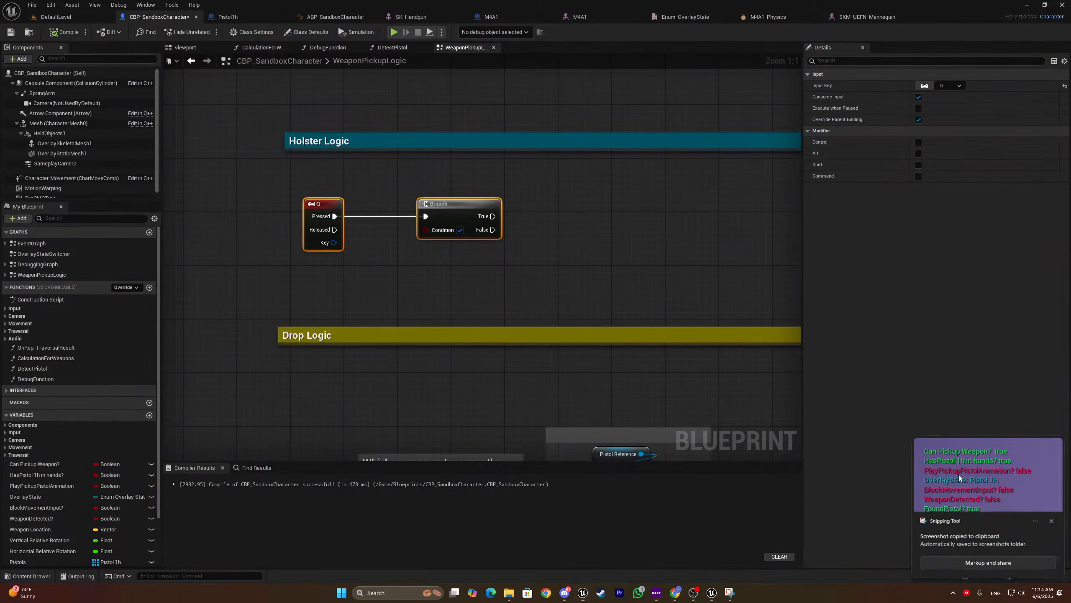
pyautogui.click(730, 592)
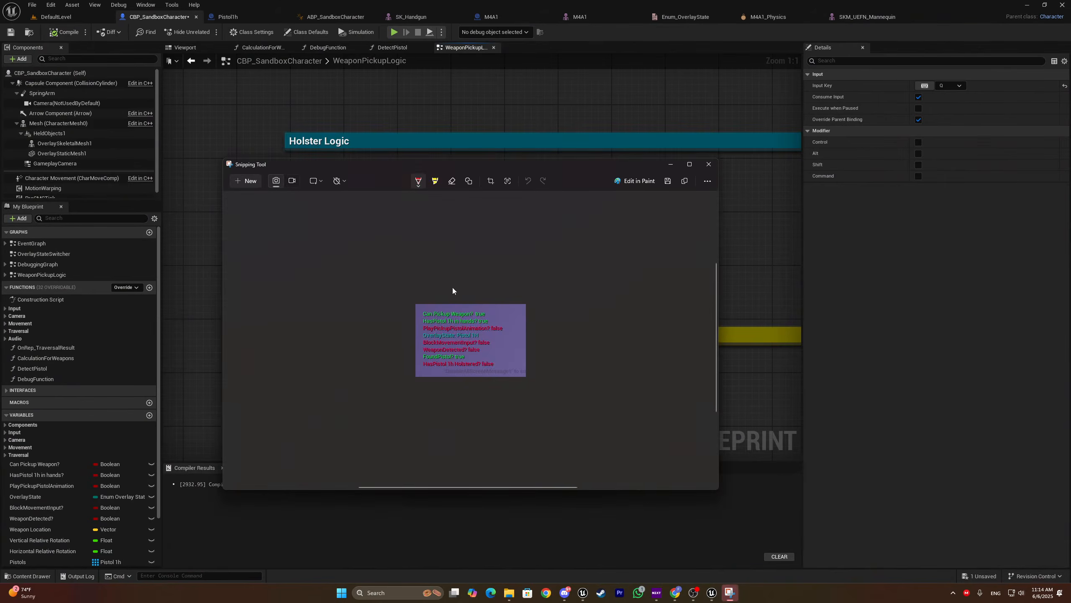
pyautogui.moveTo(426, 167); pyautogui.dragTo(662, 88)
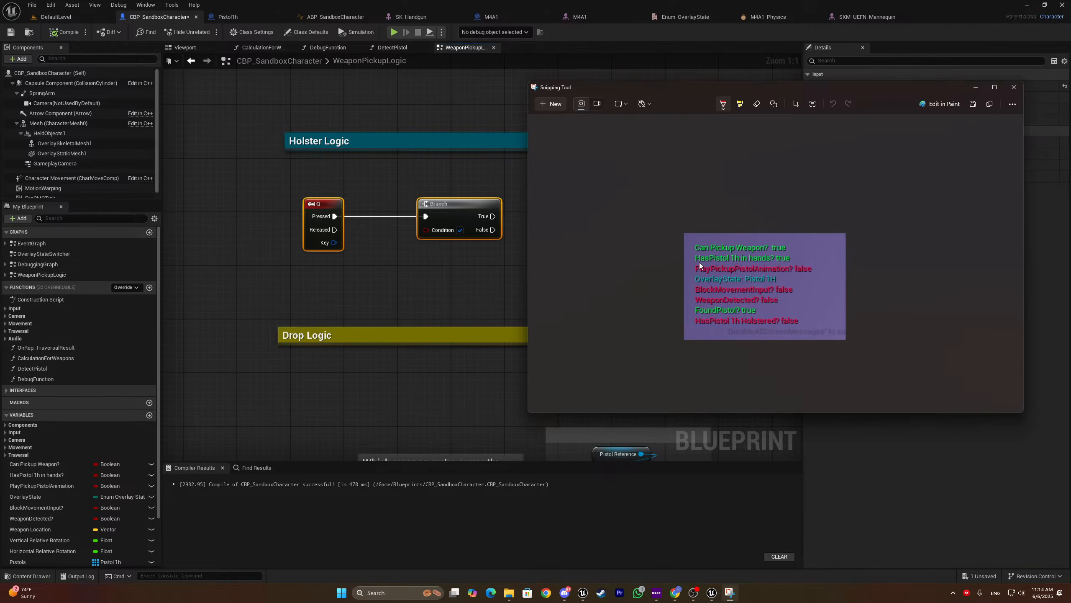
pyautogui.hotkey('ctrl', 'z')
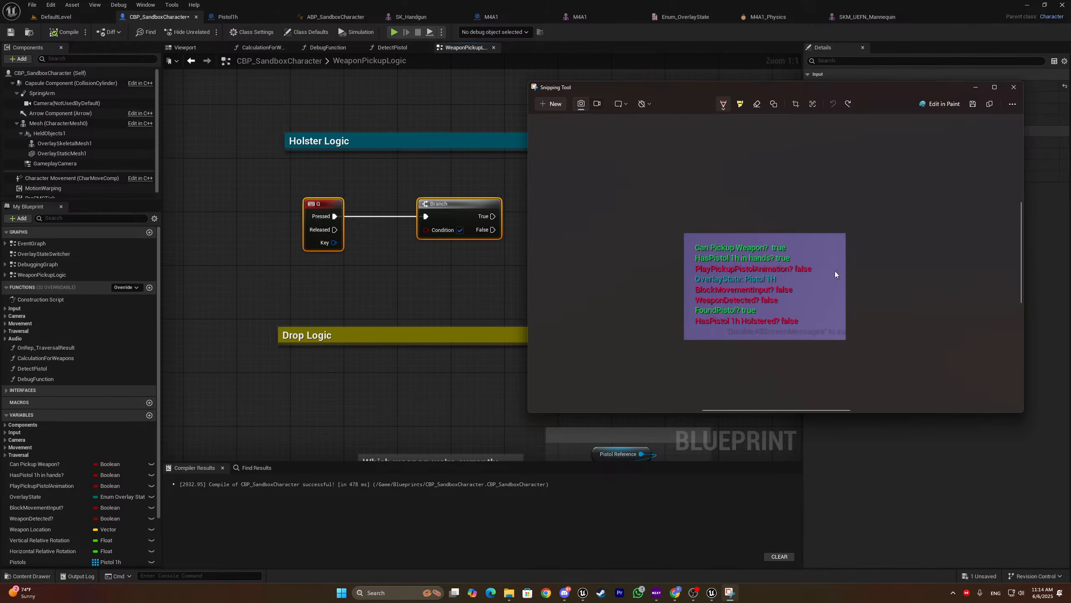
# Place a Has Pistol 1h In Hands? getter below the Q event's Branch and feed it into the condition
pyautogui.click(125, 401)
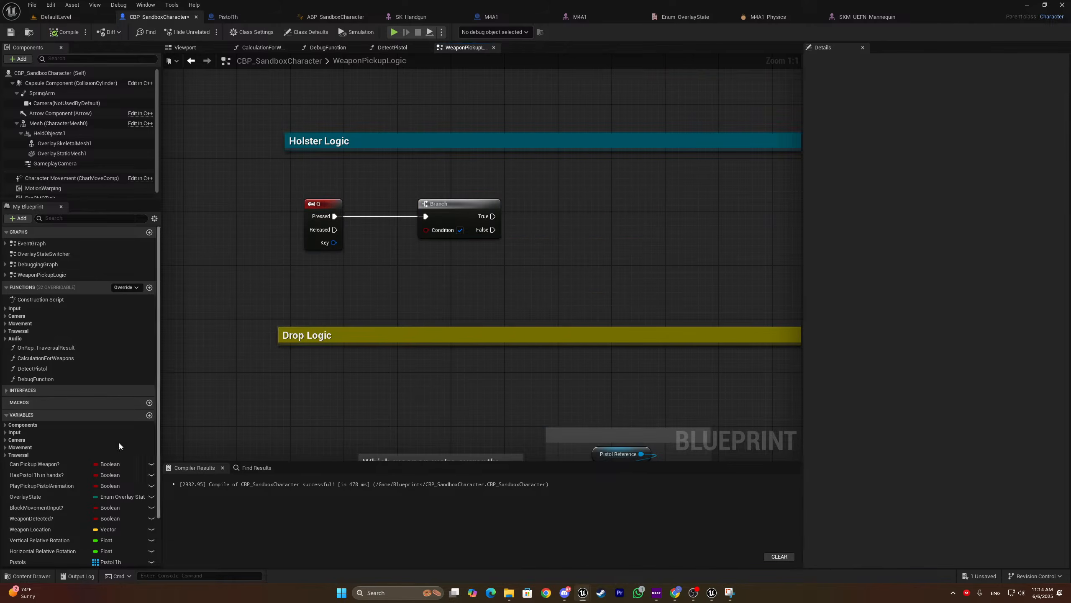
pyautogui.scroll(-1, 105, 447)
pyautogui.moveTo(37, 461); pyautogui.dragTo(433, 262)
pyautogui.click(391, 292)
pyautogui.moveTo(485, 259); pyautogui.dragTo(423, 255)
pyautogui.click(512, 317)
pyautogui.hotkey('alt', 'Tab')
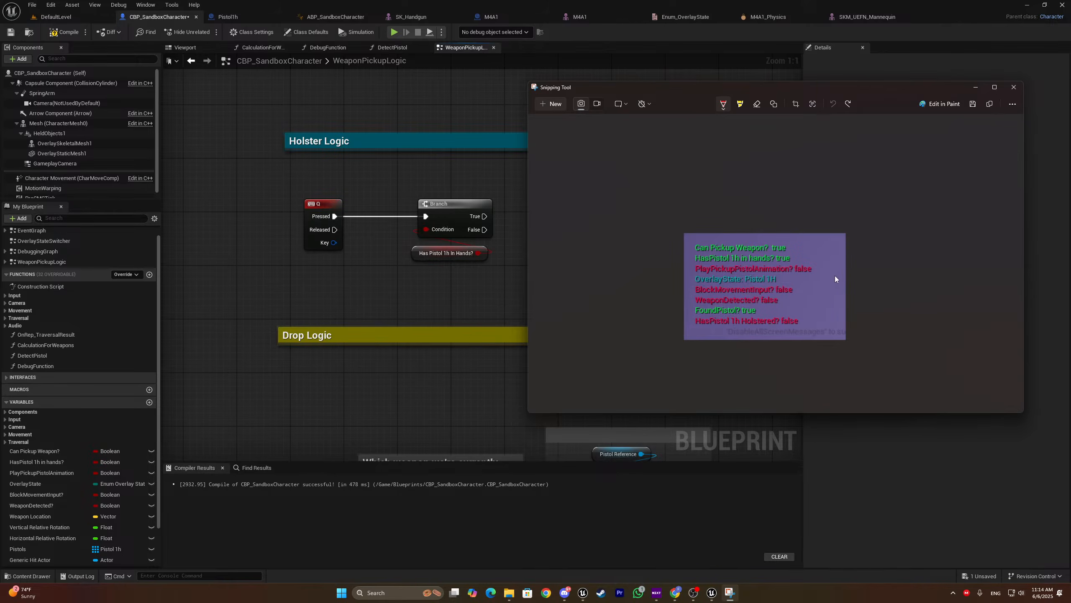
pyautogui.moveTo(504, 290); pyautogui.dragTo(443, 287, button='right')
pyautogui.hotkey('alt', 'Tab')
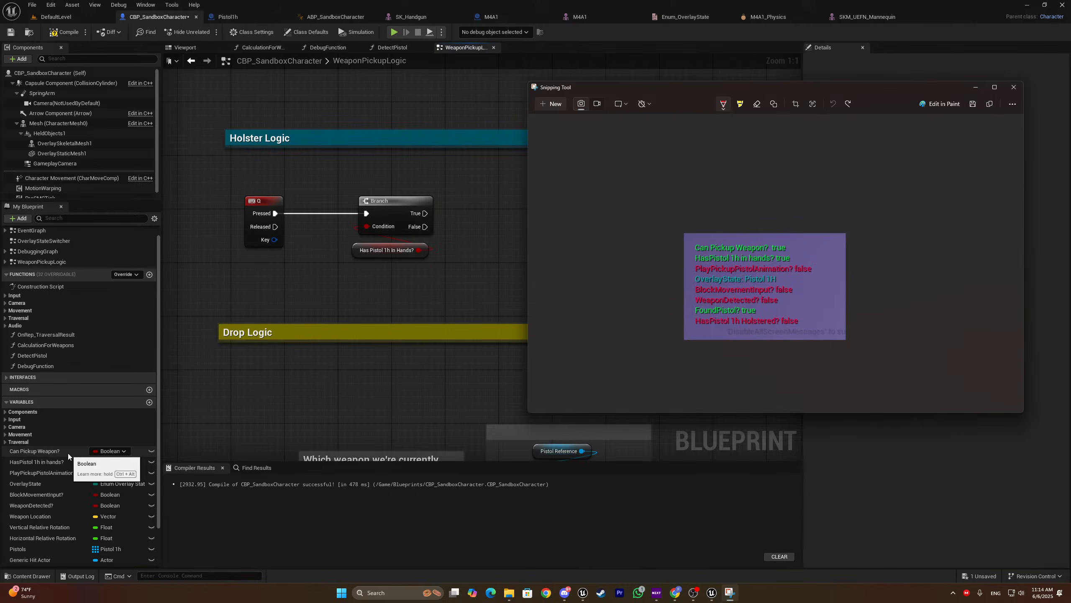
pyautogui.moveTo(368, 255); pyautogui.dragTo(374, 249)
# Add a Play Pickup Pistol Animation getter with a second Branch and run it from the first Branch's True output
pyautogui.moveTo(42, 473); pyautogui.dragTo(486, 222)
pyautogui.click(493, 225)
pyautogui.moveTo(551, 217); pyautogui.dragTo(525, 255)
pyautogui.press('b')
pyautogui.moveTo(518, 288); pyautogui.dragTo(516, 203)
pyautogui.moveTo(501, 242); pyautogui.dragTo(500, 215)
pyautogui.moveTo(424, 213); pyautogui.dragTo(609, 213)
pyautogui.click(584, 189)
# Insert a NOT Boolean between Play Pickup Pistol Animation and the second Branch's condition, and extend its True output to a reroute node
pyautogui.moveTo(474, 177); pyautogui.dragTo(467, 162)
pyautogui.moveTo(544, 163); pyautogui.dragTo(508, 184)
pyautogui.write('not bo')
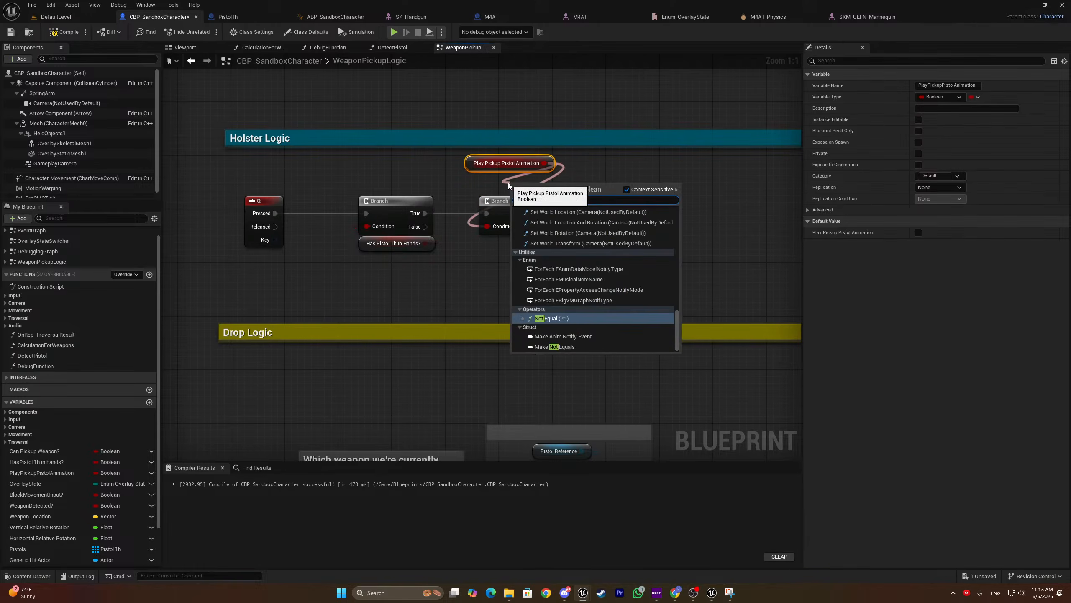
pyautogui.press('Return')
pyautogui.moveTo(542, 183); pyautogui.dragTo(601, 213)
# Compare the captured debug variables with the two holster branches, narrowing the screenshot window so it uncovers the nodes
pyautogui.hotkey('alt', 'Tab')
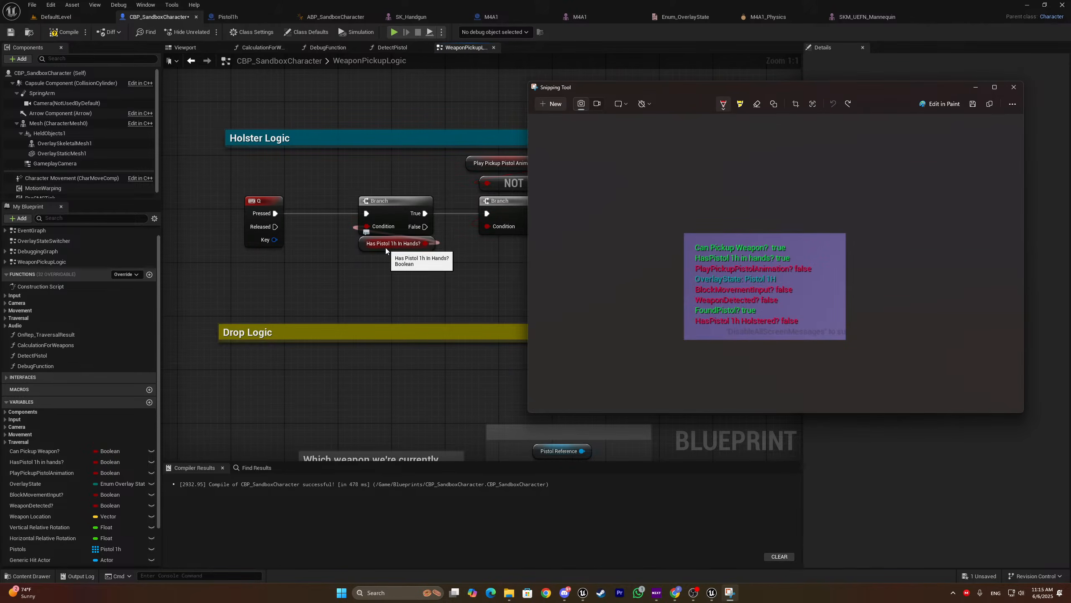
pyautogui.moveTo(528, 178); pyautogui.dragTo(586, 178)
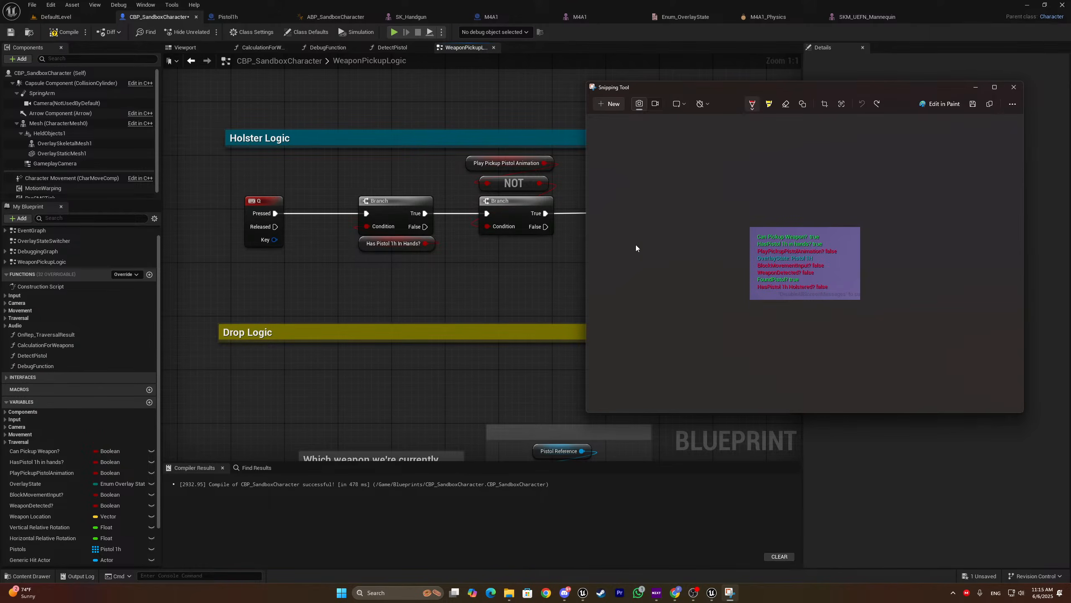
pyautogui.click(469, 264)
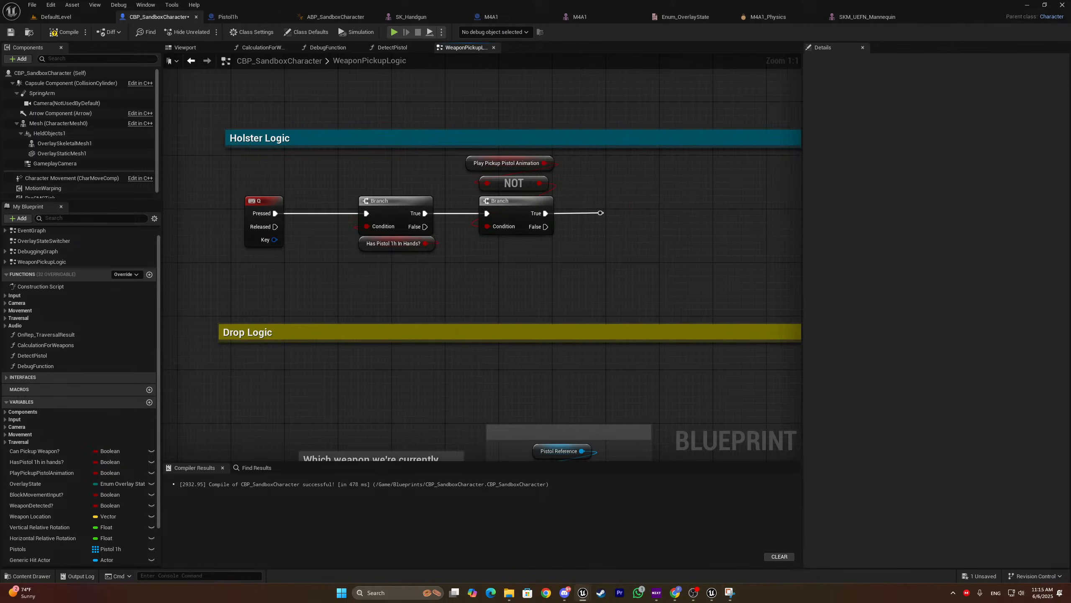
pyautogui.moveTo(489, 273); pyautogui.dragTo(454, 258, button='right')
pyautogui.scroll(-4, 461, 261)
pyautogui.moveTo(523, 230); pyautogui.dragTo(454, 231, button='right')
pyautogui.scroll(2, 454, 231)
pyautogui.scroll(2, 453, 230)
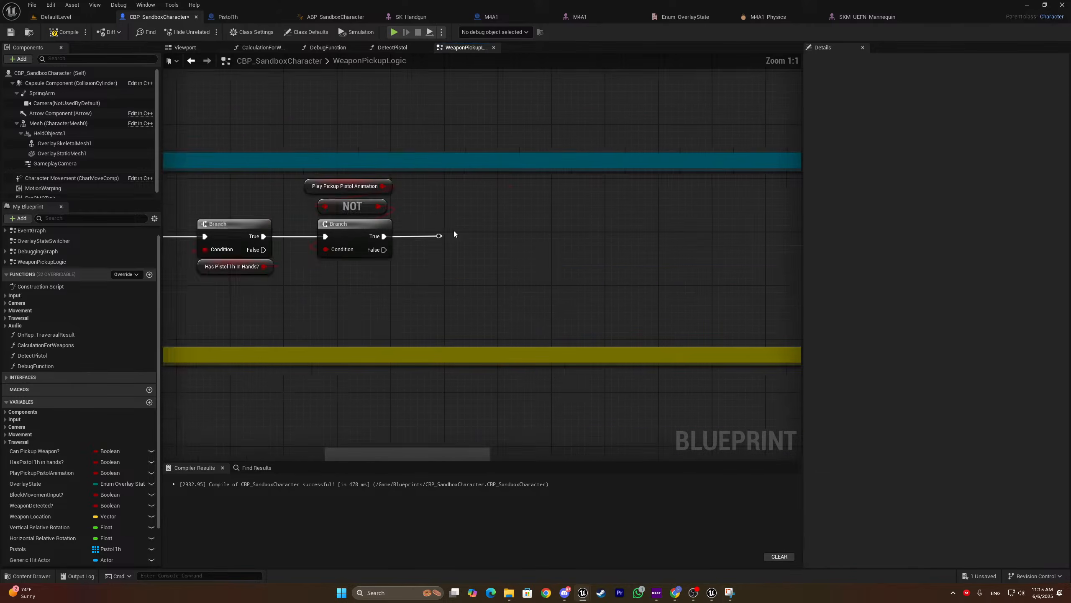
pyautogui.hotkey('alt', 'Tab')
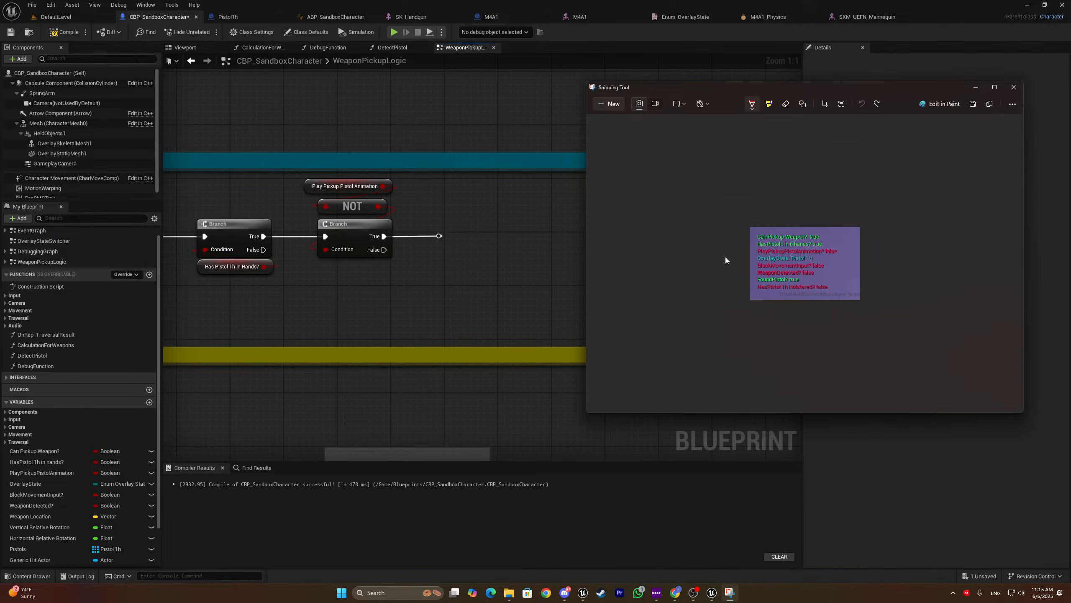
# Add a Has Pistol 1h Holstered? getter with a third Branch and connect the Branch to the reroute node
pyautogui.click(439, 236)
pyautogui.scroll(-3, 35, 490)
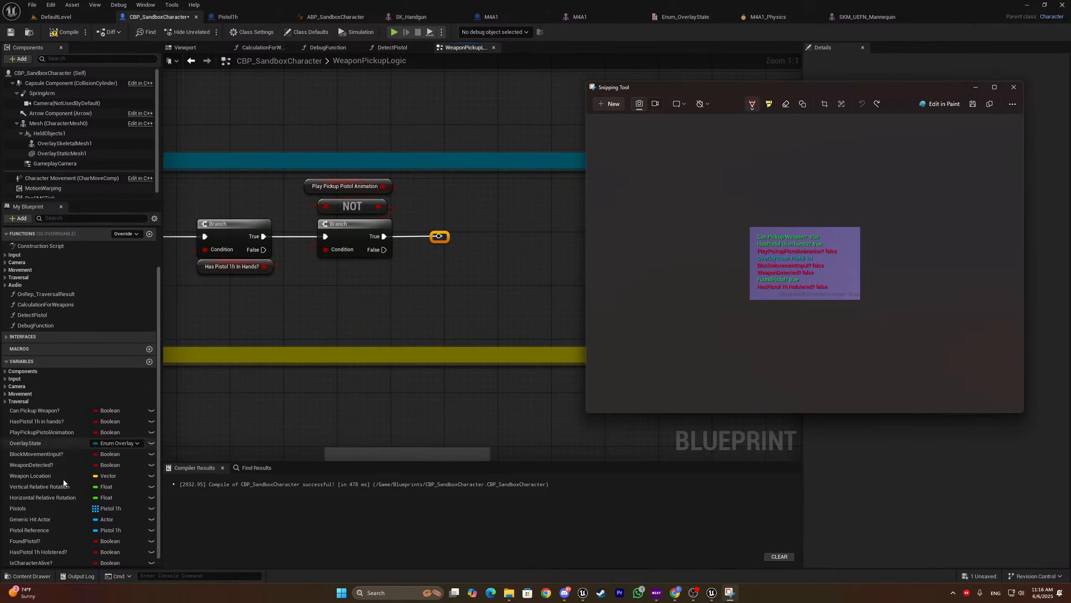
pyautogui.moveTo(38, 551); pyautogui.dragTo(478, 253)
pyautogui.click(507, 255)
pyautogui.moveTo(492, 253); pyautogui.dragTo(472, 281)
pyautogui.press('b')
pyautogui.moveTo(521, 238)
pyautogui.mouseDown()
pyautogui.moveTo(459, 279)
pyautogui.moveTo(515, 228)
pyautogui.moveTo(505, 232)
pyautogui.mouseUp()
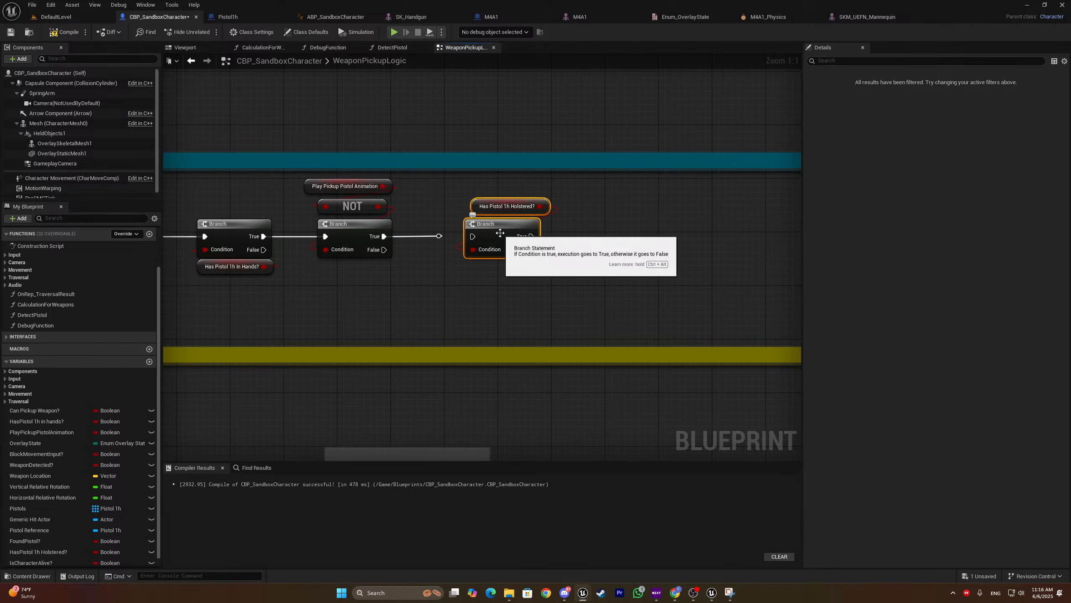
pyautogui.moveTo(473, 236); pyautogui.dragTo(439, 236)
# Insert a NOT Boolean between Has Pistol 1h Holstered? and the third Branch's condition, and extend its True output to a reroute node
pyautogui.moveTo(459, 201); pyautogui.dragTo(512, 263)
pyautogui.click(515, 210)
pyautogui.moveTo(516, 210); pyautogui.dragTo(581, 237)
pyautogui.write('not boo')
pyautogui.press('Return')
pyautogui.moveTo(602, 254); pyautogui.dragTo(479, 255, button='right')
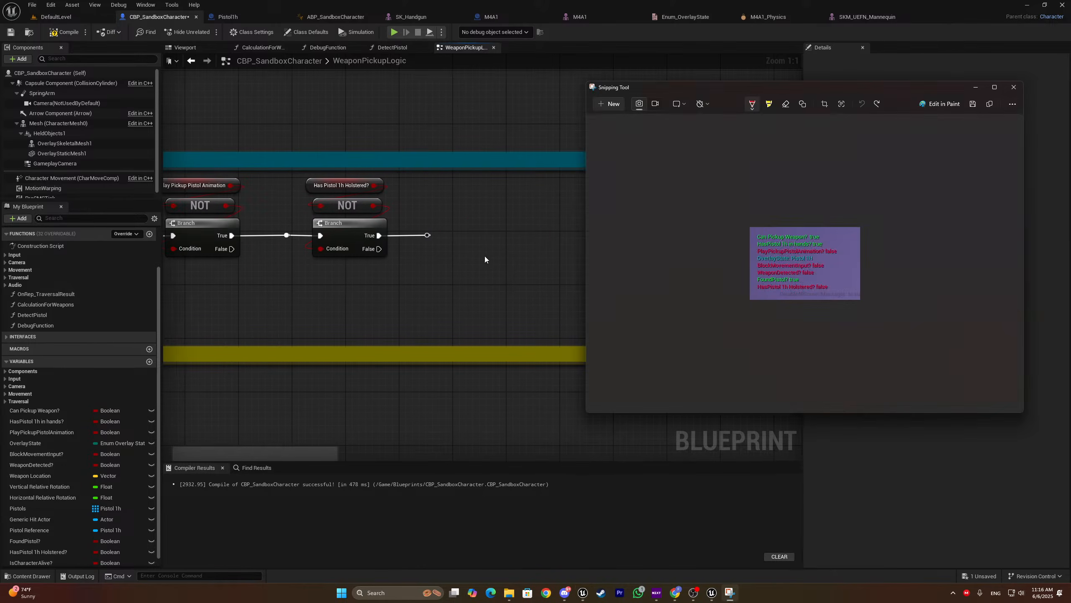
# Add a comment box titled "Holster Phrase" after the third Branch and enlarge it between the Holster and Drop Logic headers
pyautogui.scroll(-1, 51, 401)
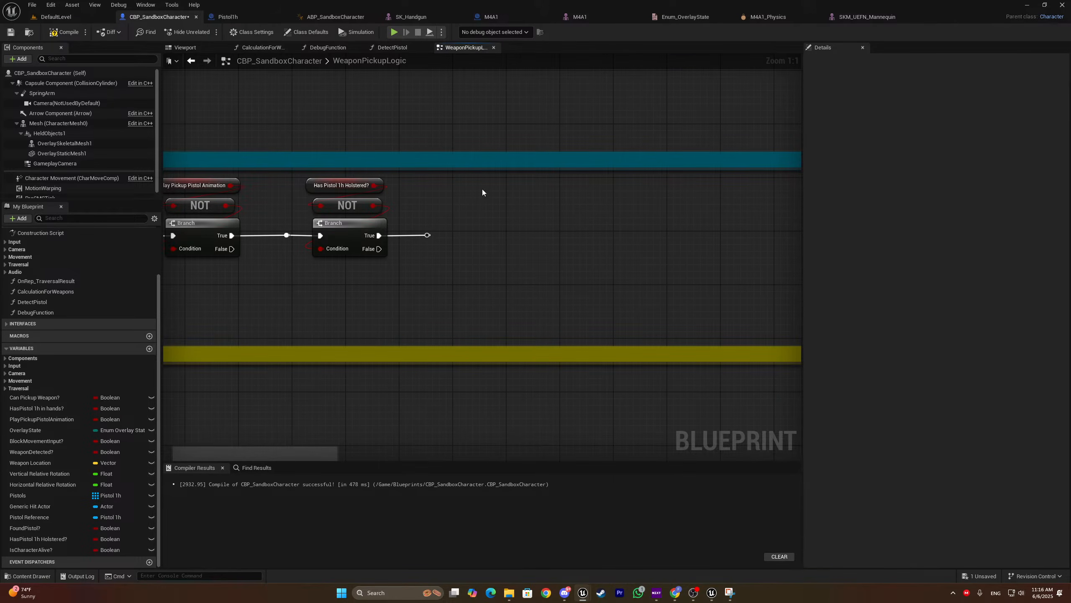
pyautogui.write('cHolster Phrase')
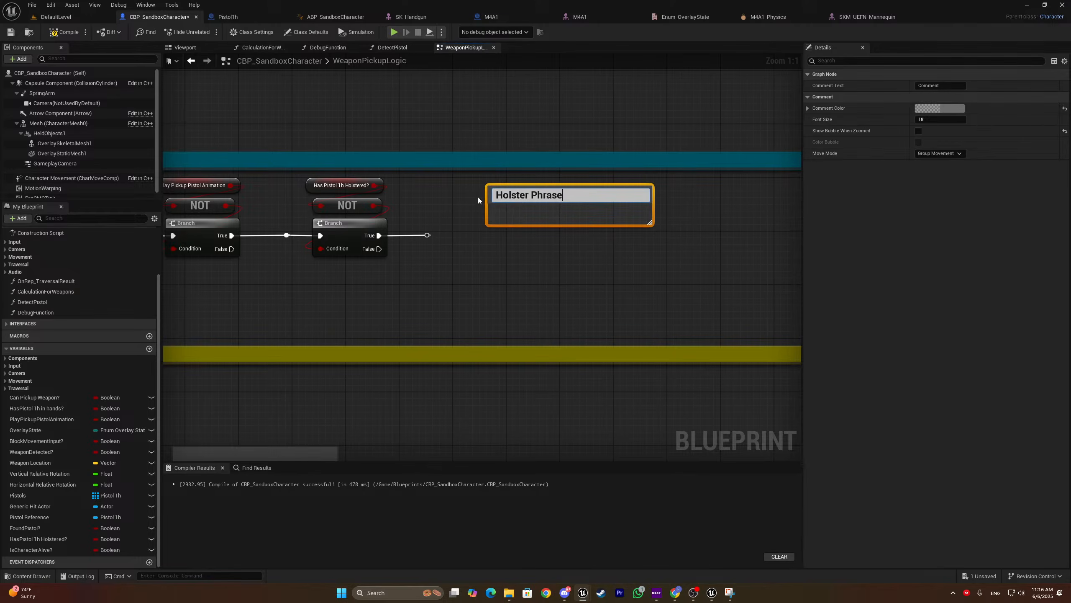
pyautogui.click(537, 234)
pyautogui.click(556, 198)
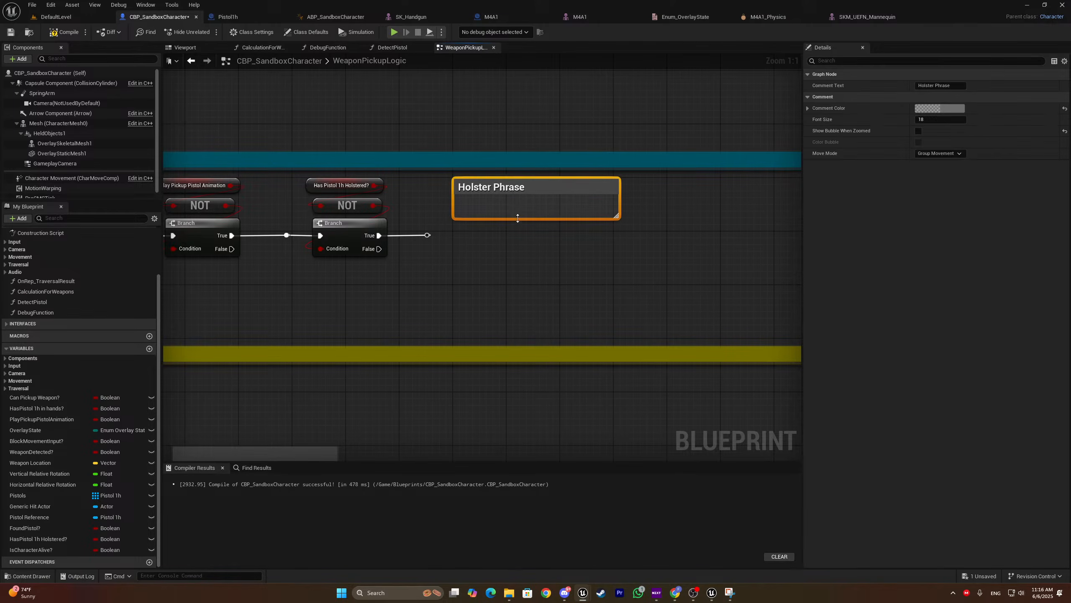
pyautogui.scroll(-1, 379, 211)
pyautogui.moveTo(389, 210); pyautogui.dragTo(616, 310)
pyautogui.click(293, 243)
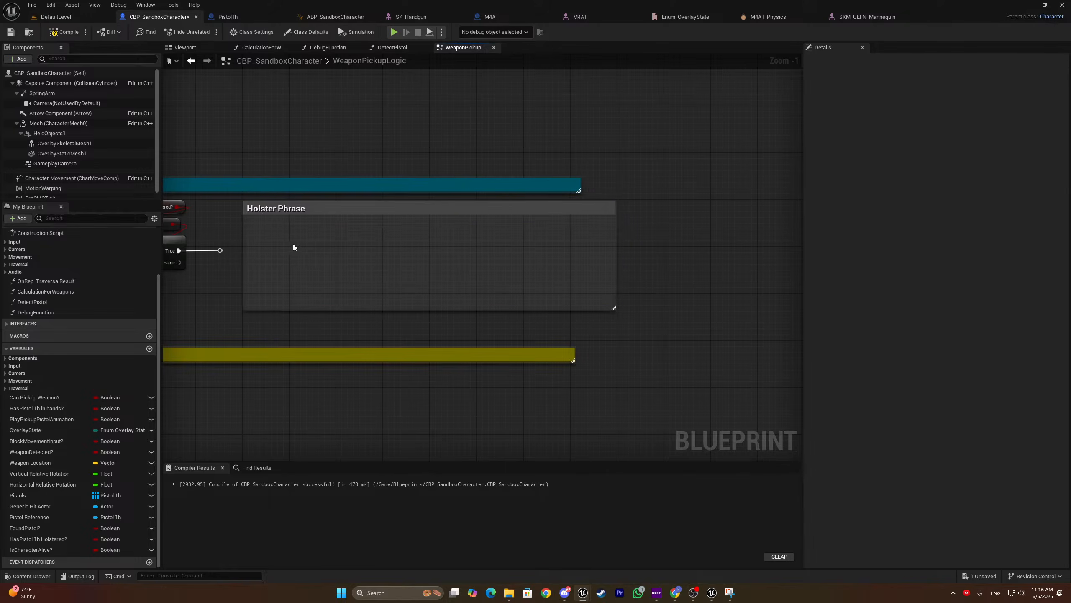
# Place a Set Block Movement Input? node inside the Holster Phrase comment, wired from the last reroute, and widen the comment around it
pyautogui.moveTo(293, 243); pyautogui.dragTo(491, 243, button='right')
pyautogui.scroll(1, 491, 243)
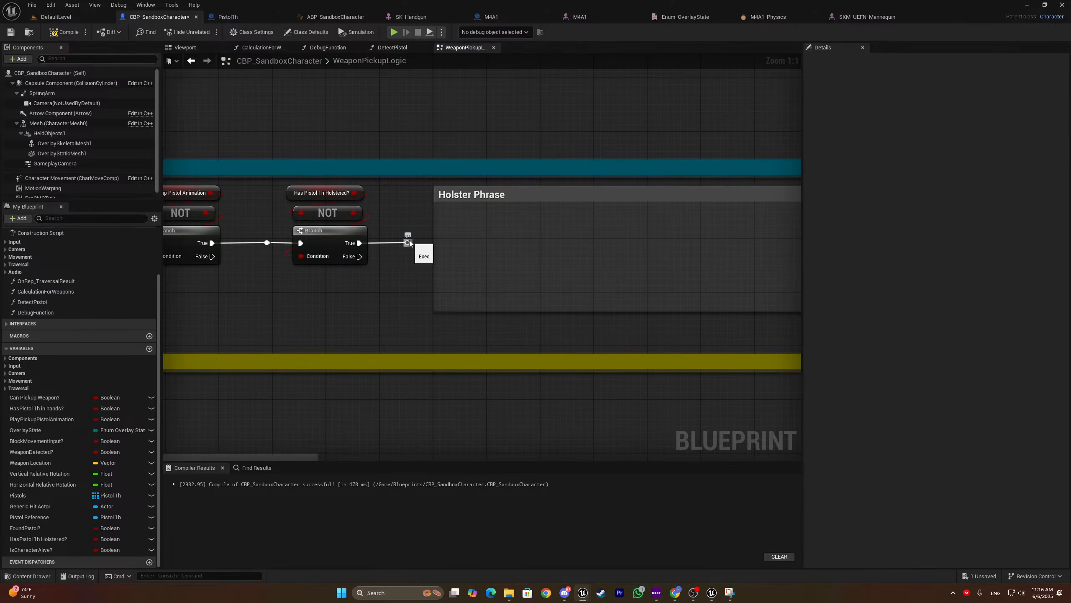
pyautogui.moveTo(71, 442); pyautogui.dragTo(408, 243)
pyautogui.click(464, 242)
pyautogui.moveTo(472, 244); pyautogui.dragTo(492, 243)
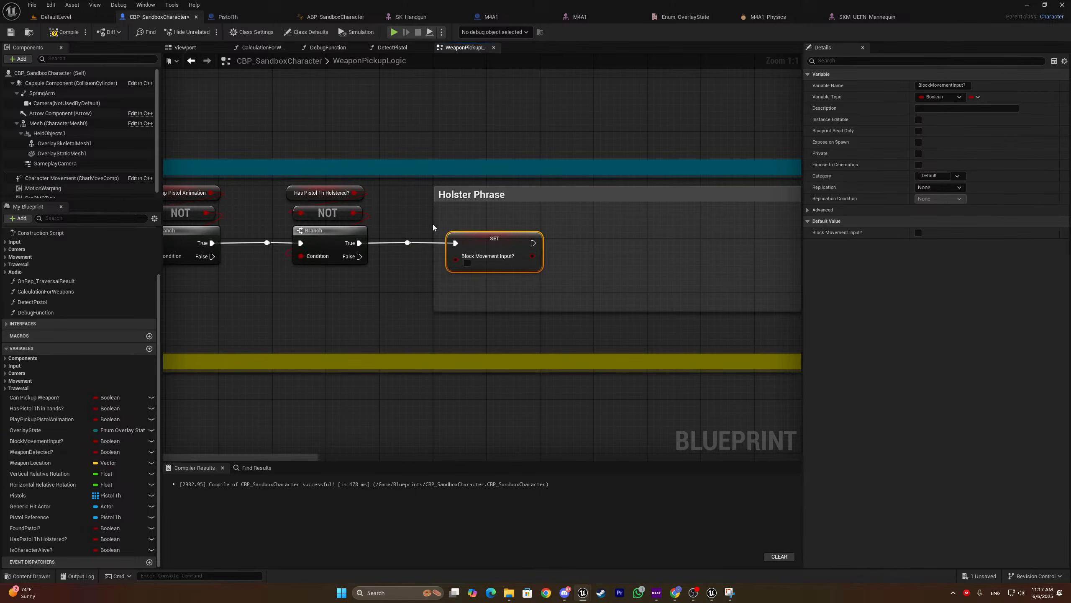
pyautogui.moveTo(434, 223); pyautogui.dragTo(420, 223)
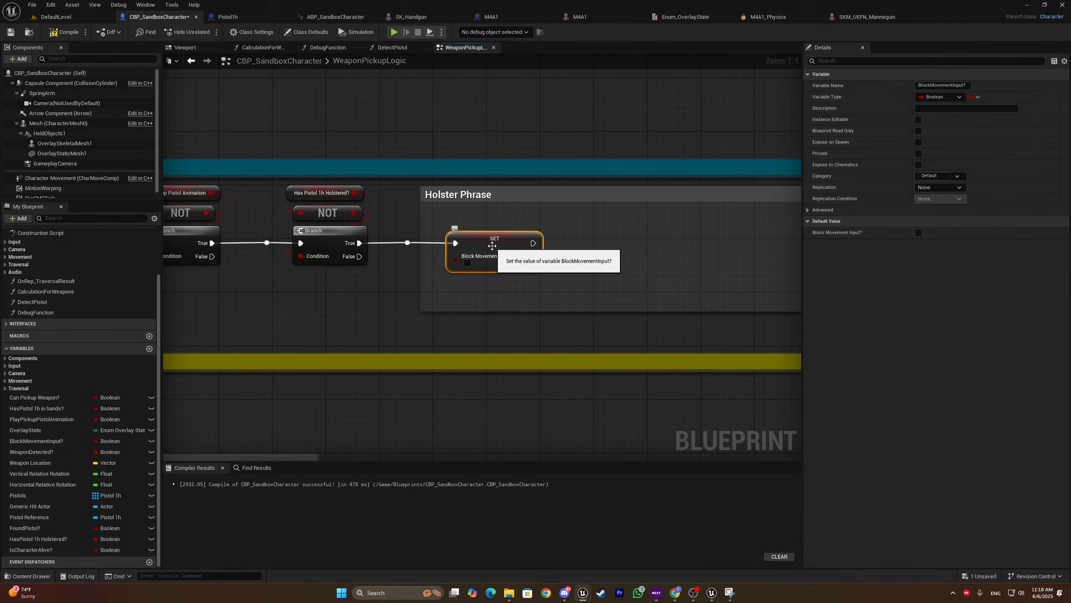
# Switch to ABP_SandboxCharacter and open its AnimGraph
pyautogui.click(335, 17)
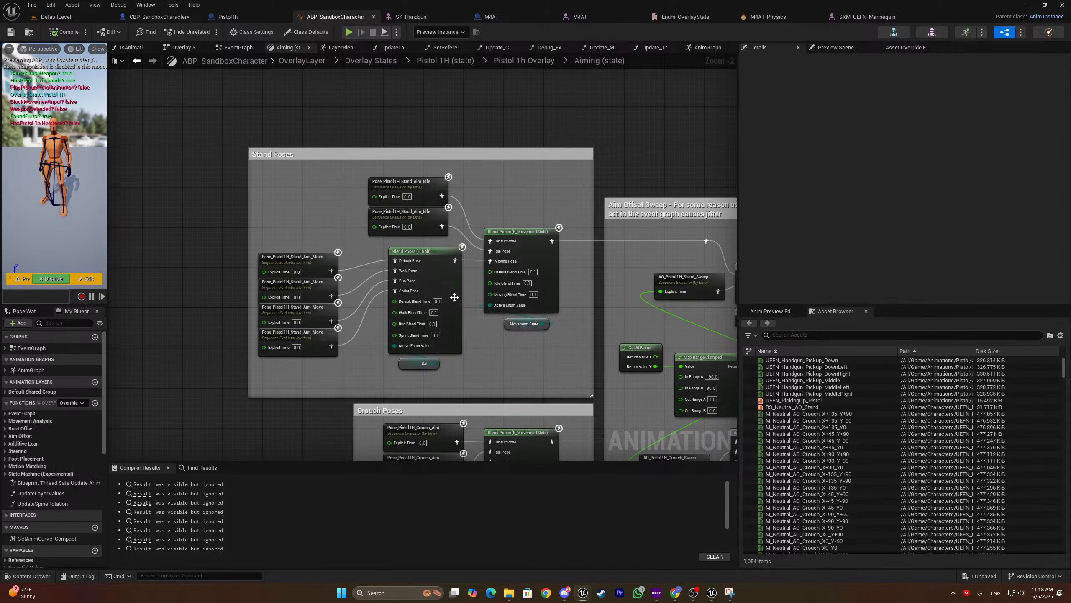
pyautogui.scroll(-5, 442, 293)
pyautogui.click(346, 63)
pyautogui.click(311, 62)
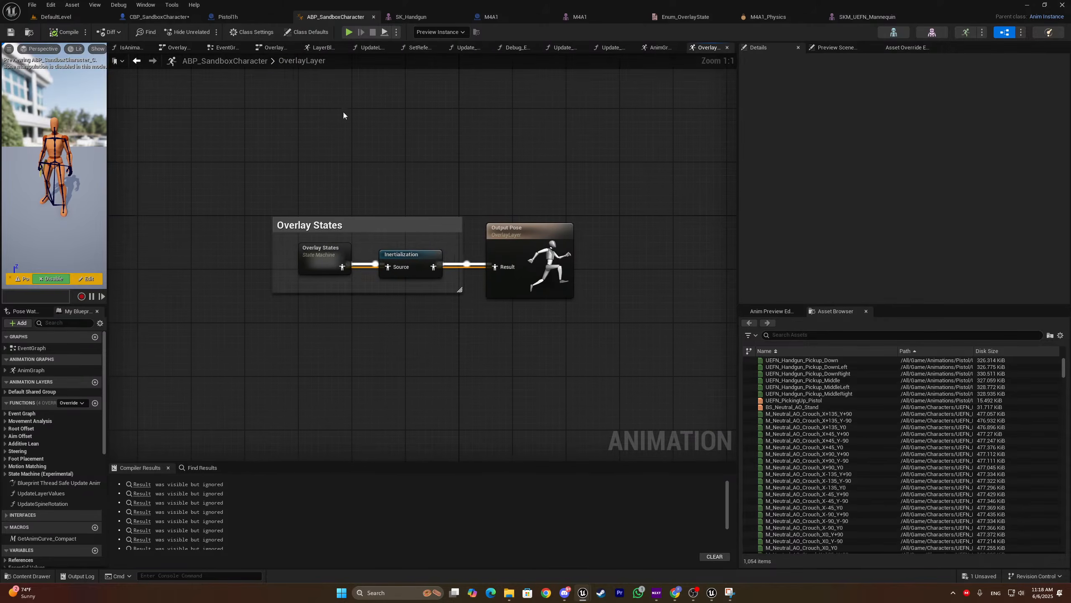
pyautogui.click(75, 358)
pyautogui.click(71, 347)
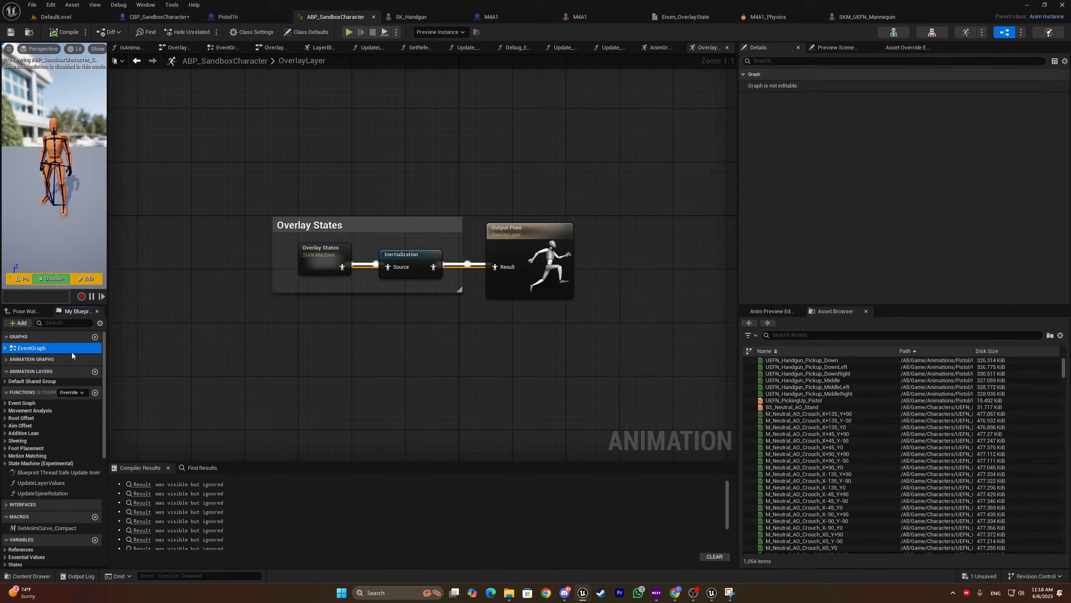
pyautogui.click(56, 359)
pyautogui.click(52, 369)
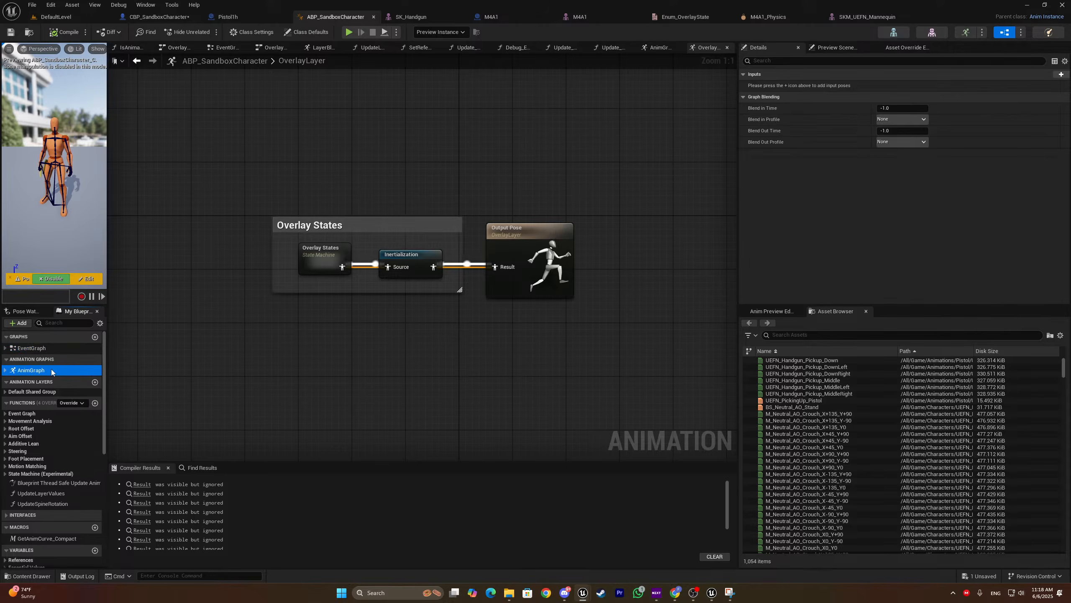
pyautogui.doubleClick(52, 370)
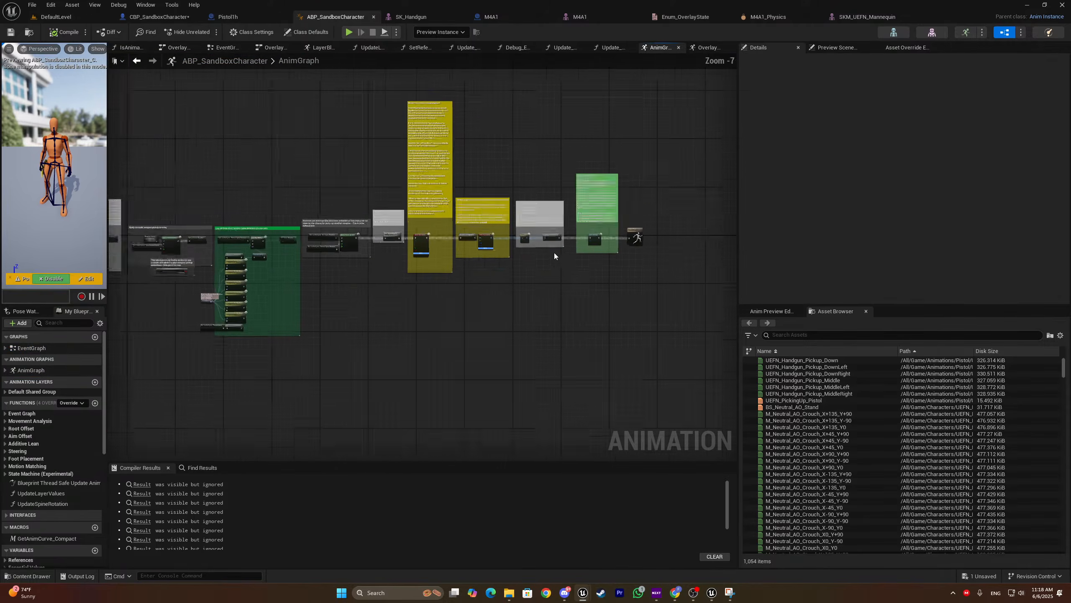
# Examine the AnimGraph's section that applies the dynamic weapon pickup overlay, its Blend Poses by bool node, and the neighbouring pose stages
pyautogui.scroll(4, 551, 236)
pyautogui.moveTo(600, 274); pyautogui.dragTo(750, 245, button='right')
pyautogui.scroll(-5, 429, 268)
pyautogui.scroll(5, 461, 239)
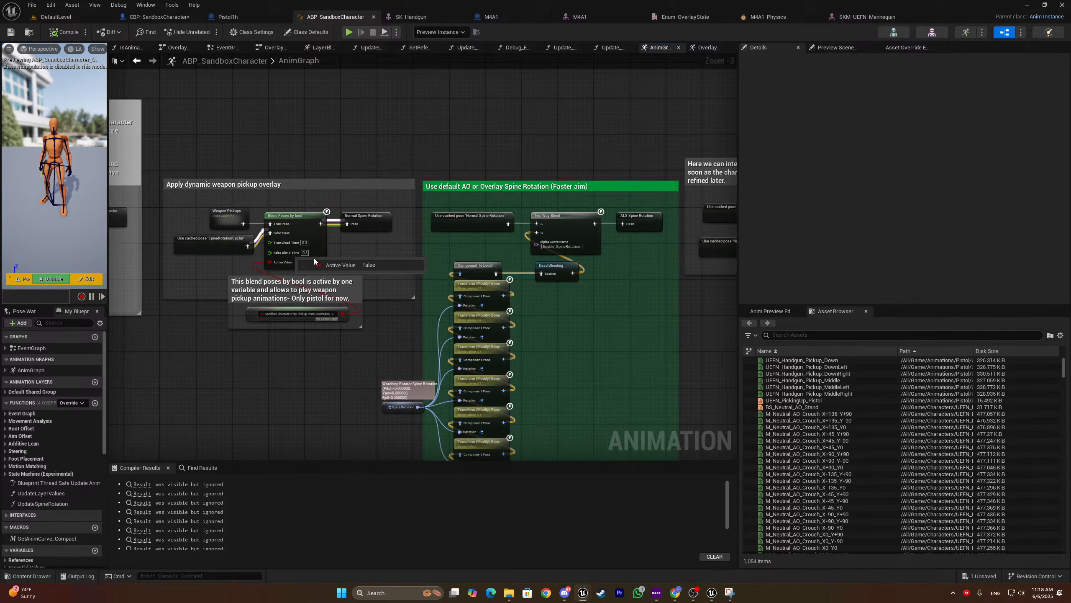
pyautogui.moveTo(290, 244); pyautogui.dragTo(381, 223, button='right')
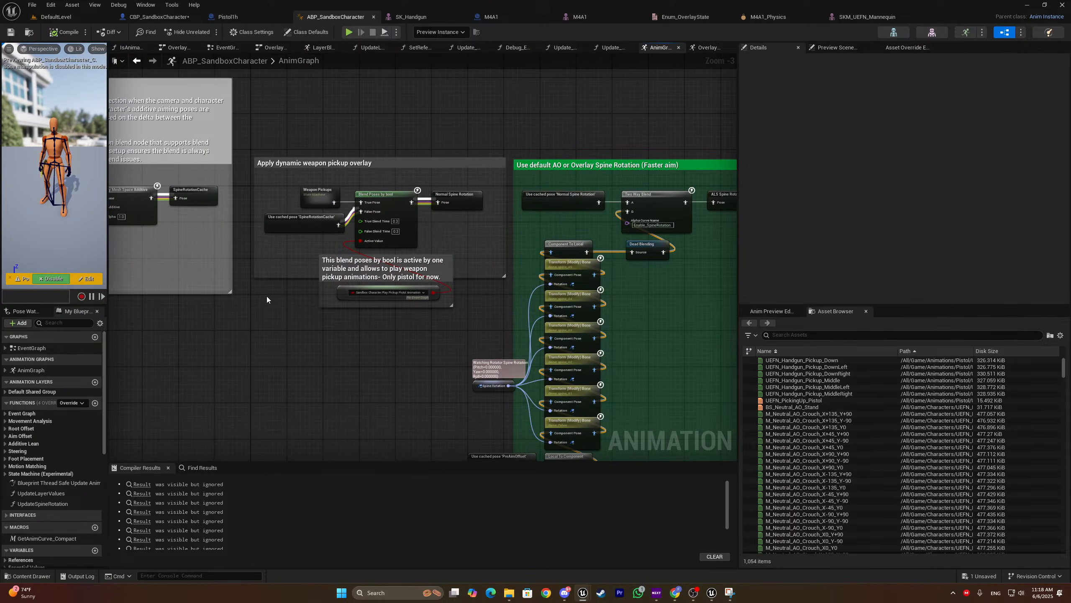
pyautogui.moveTo(290, 260); pyautogui.dragTo(555, 246, button='right')
pyautogui.scroll(-4, 366, 240)
pyautogui.scroll(4, 372, 229)
pyautogui.moveTo(372, 229); pyautogui.dragTo(141, 218, button='right')
pyautogui.scroll(-2, 571, 215)
pyautogui.moveTo(576, 210); pyautogui.dragTo(69, 217, button='right')
pyautogui.moveTo(296, 219); pyautogui.dragTo(230, 229, button='right')
pyautogui.scroll(-3, 239, 228)
pyautogui.scroll(5, 456, 229)
pyautogui.scroll(3, 469, 231)
pyautogui.scroll(-4, 469, 231)
pyautogui.moveTo(385, 239); pyautogui.dragTo(655, 232, button='right')
pyautogui.scroll(-1, 656, 232)
pyautogui.moveTo(432, 265); pyautogui.dragTo(591, 230, button='right')
pyautogui.scroll(-3, 591, 230)
pyautogui.scroll(6, 353, 214)
pyautogui.scroll(2, 358, 211)
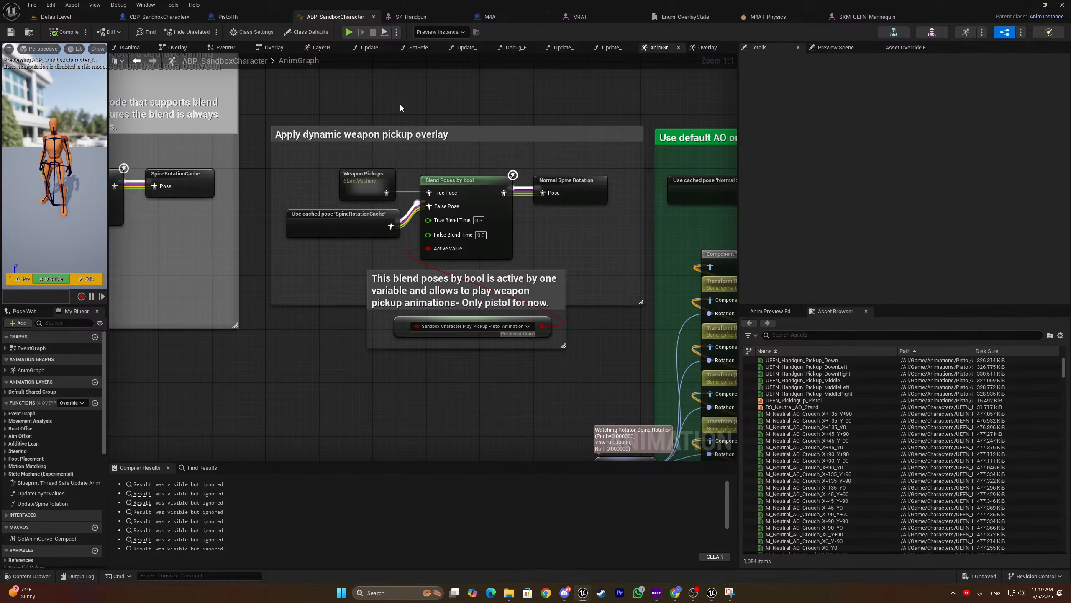
# Switch to Steam and launch The Last of Us Part II Remastered from the library
pyautogui.click(601, 592)
pyautogui.click(101, 20)
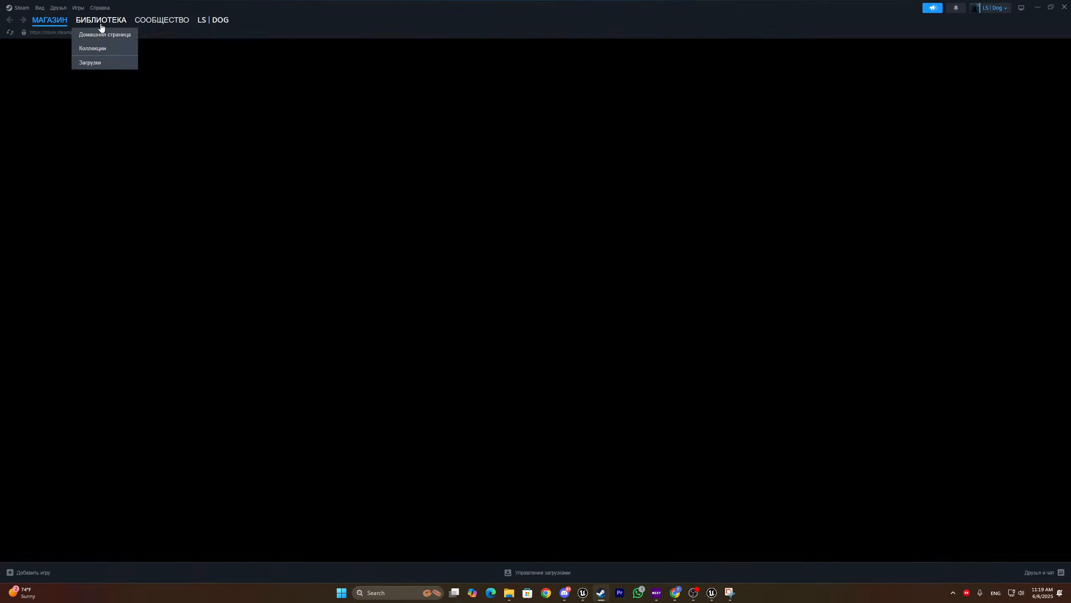
pyautogui.scroll(-5, 81, 168)
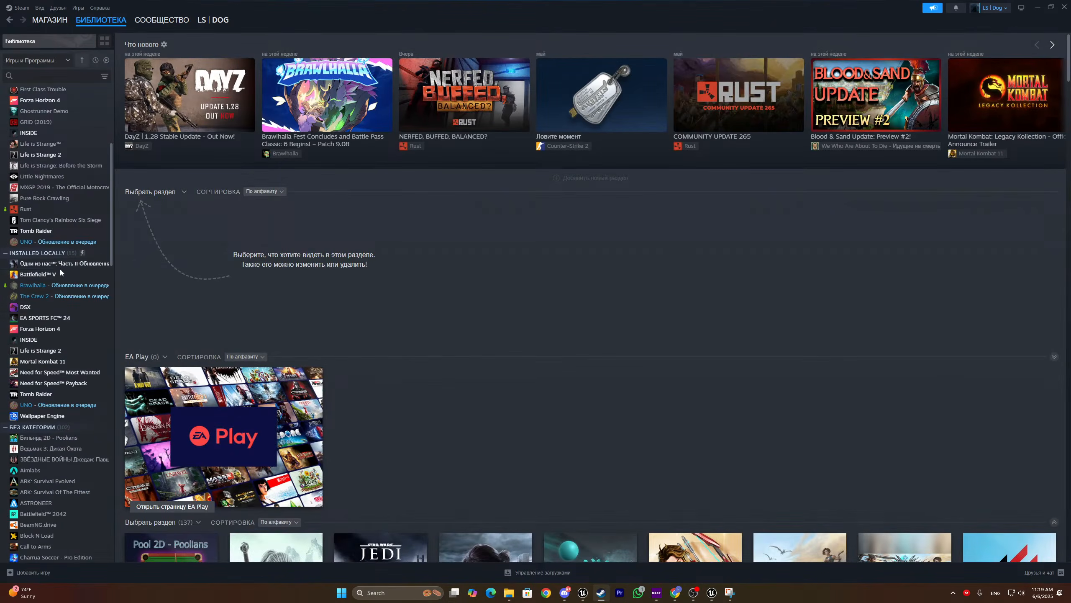
pyautogui.click(63, 263)
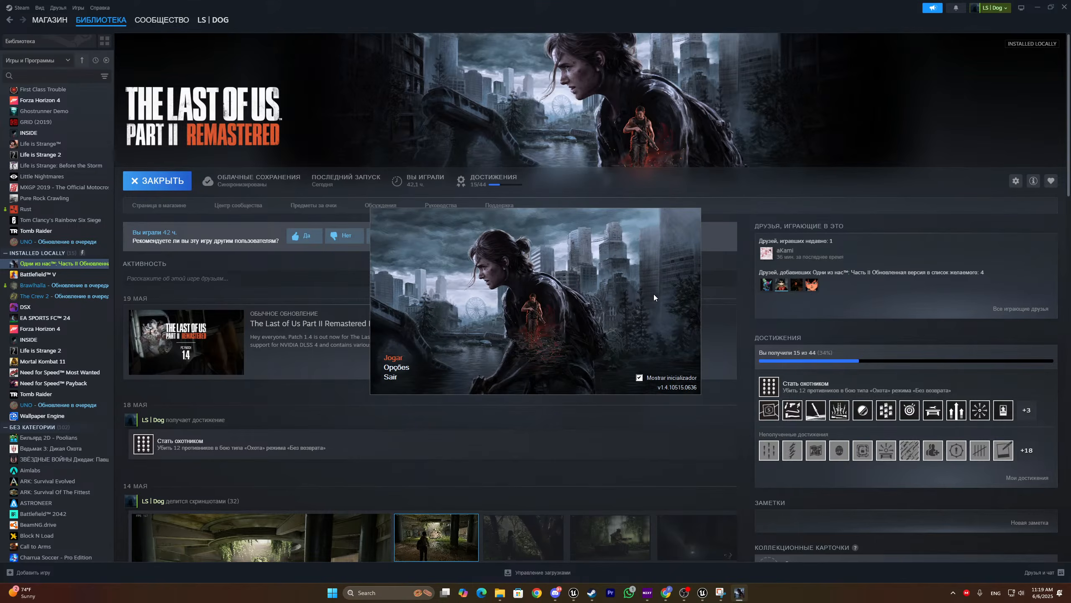
pyautogui.click(394, 357)
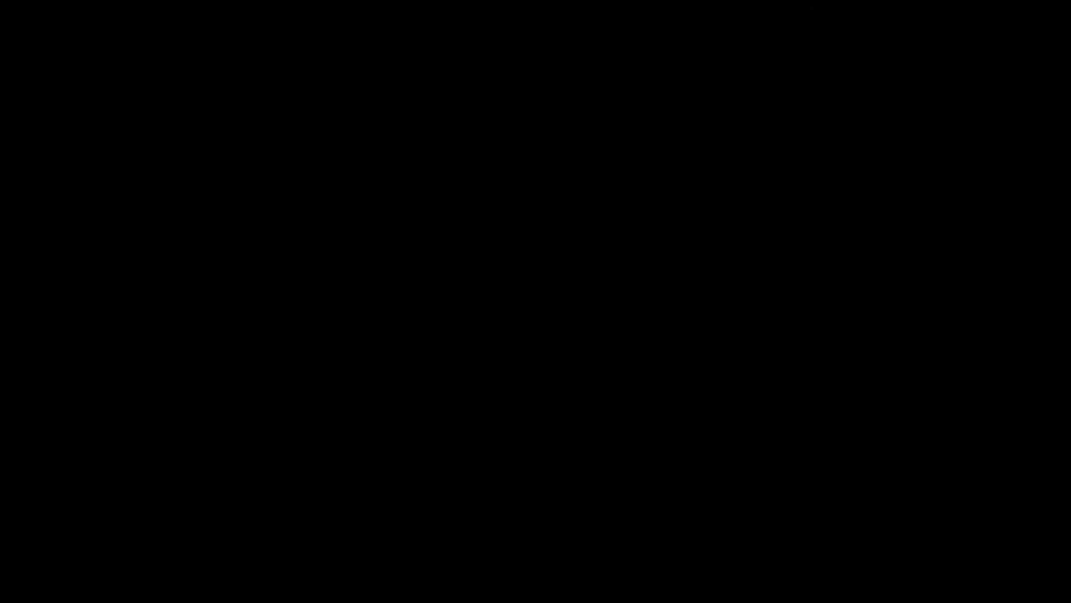